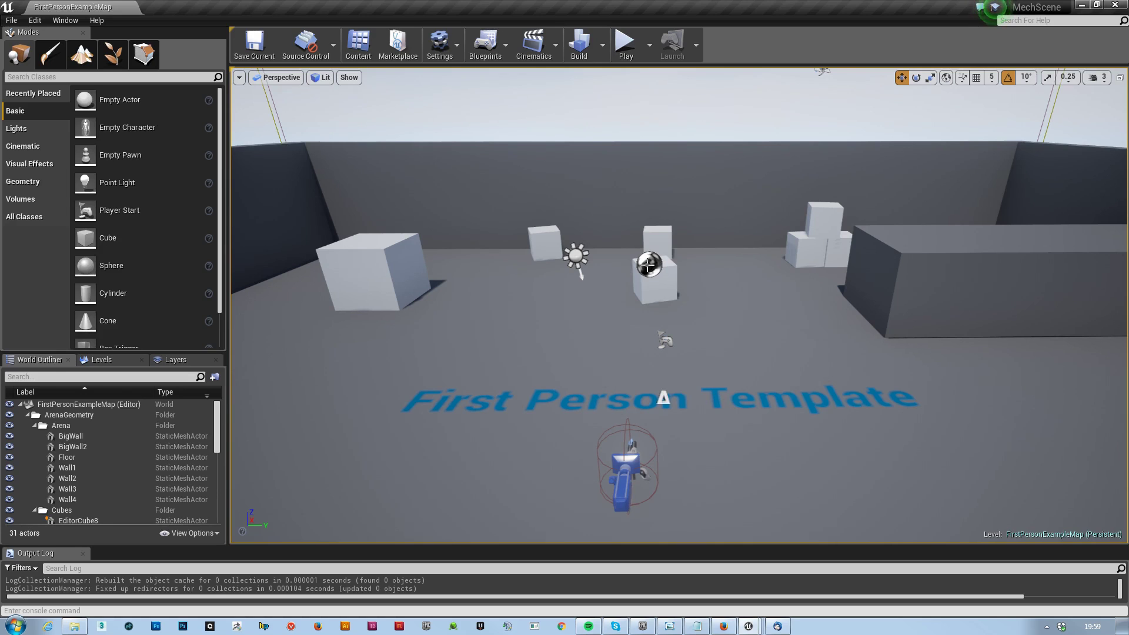
# Switch to the file manager, open Description.txt from the project's Info & Description folder, and read the environment and lighting brief
pyautogui.click(75, 628)
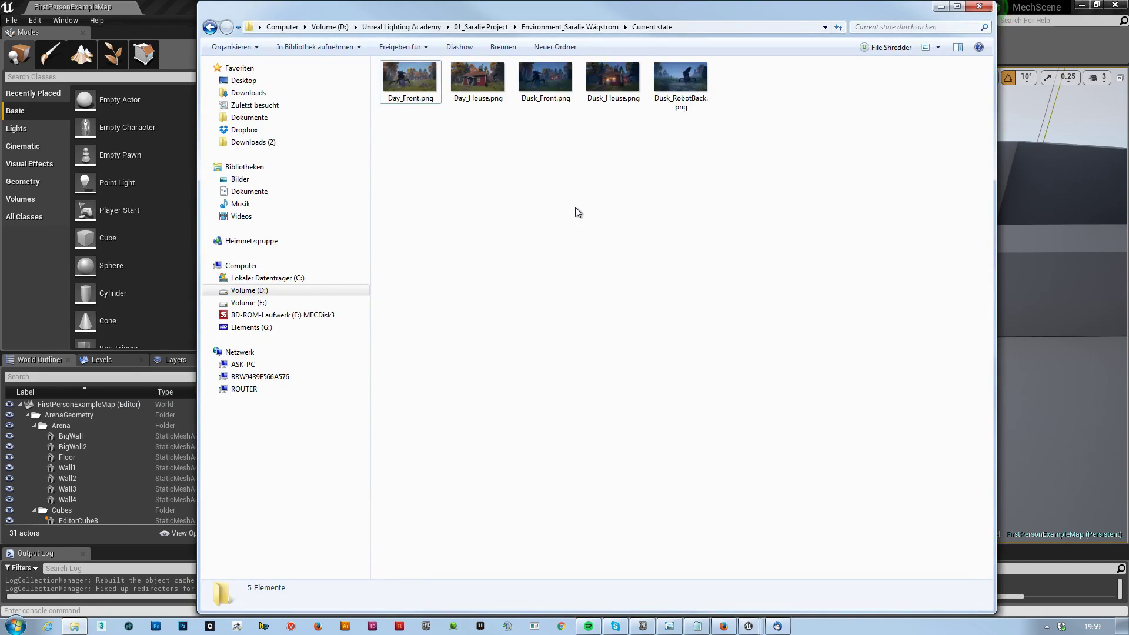
pyautogui.press('BackSpace')
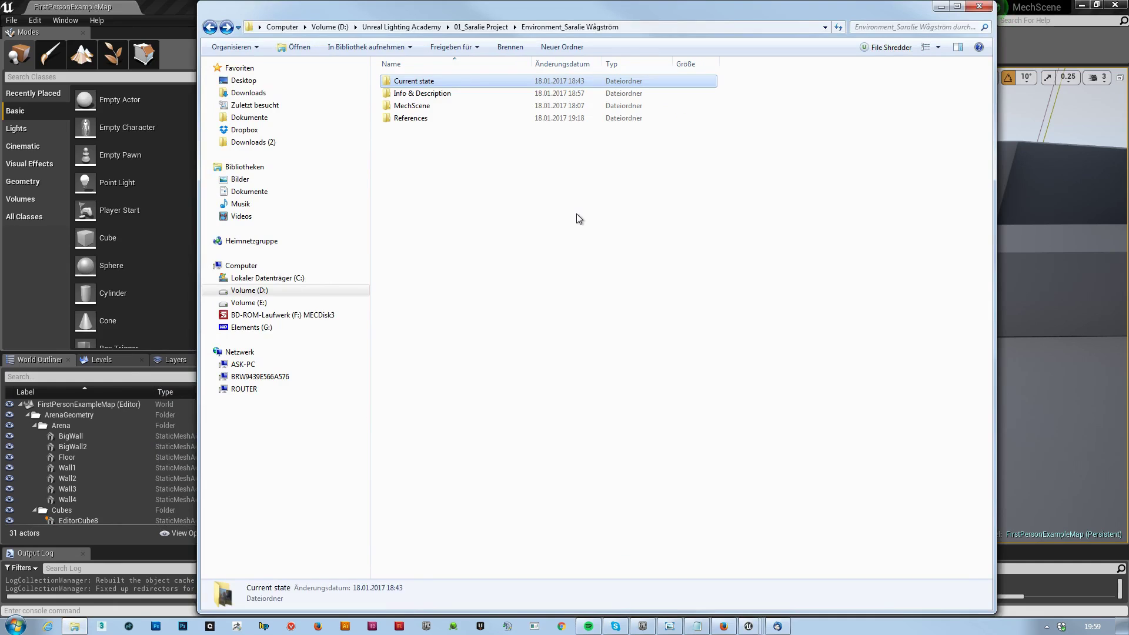
pyautogui.doubleClick(435, 96)
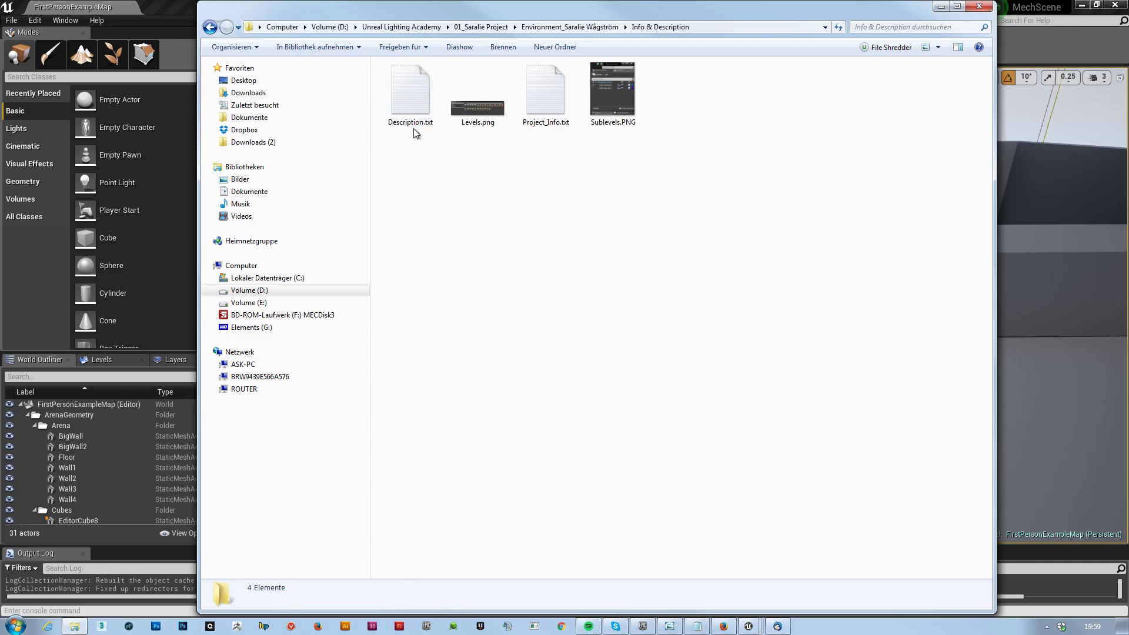
pyautogui.click(408, 98)
pyautogui.doubleClick(410, 94)
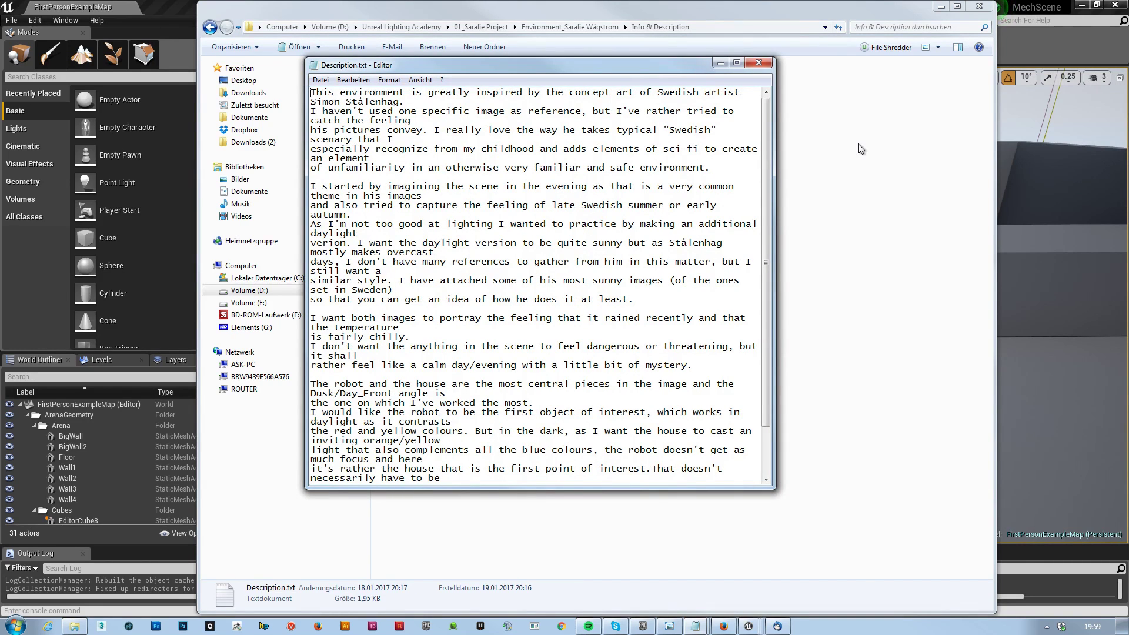
pyautogui.hotkey('alt', 'F4')
# Return to the main environment folder and dismiss the Skype notification
pyautogui.press('BackSpace')
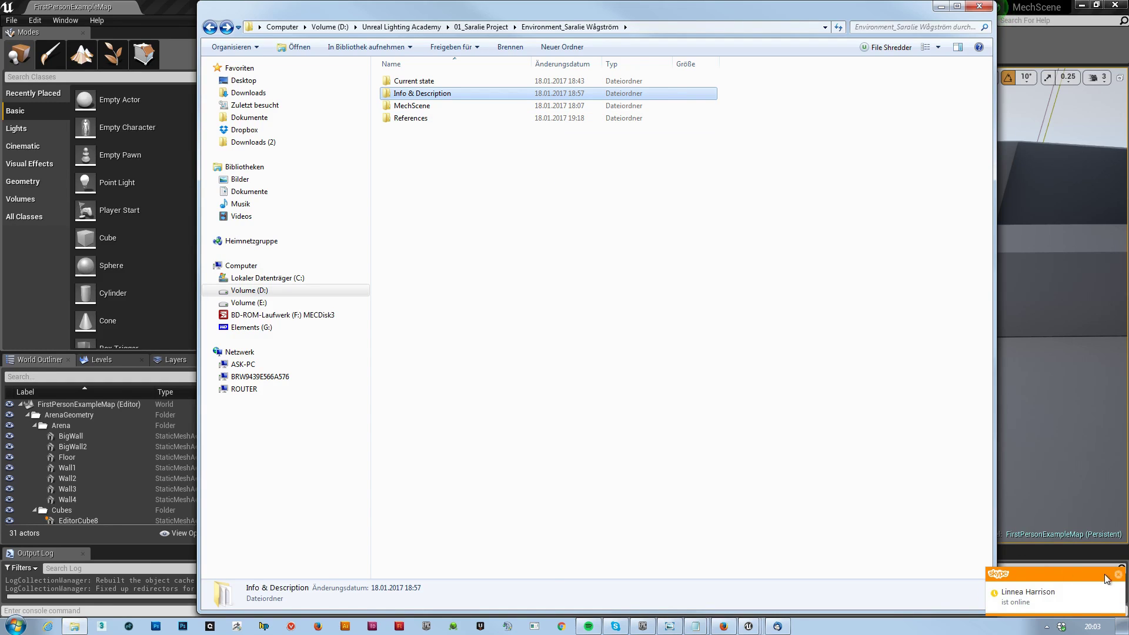
pyautogui.click(1118, 574)
pyautogui.click(614, 628)
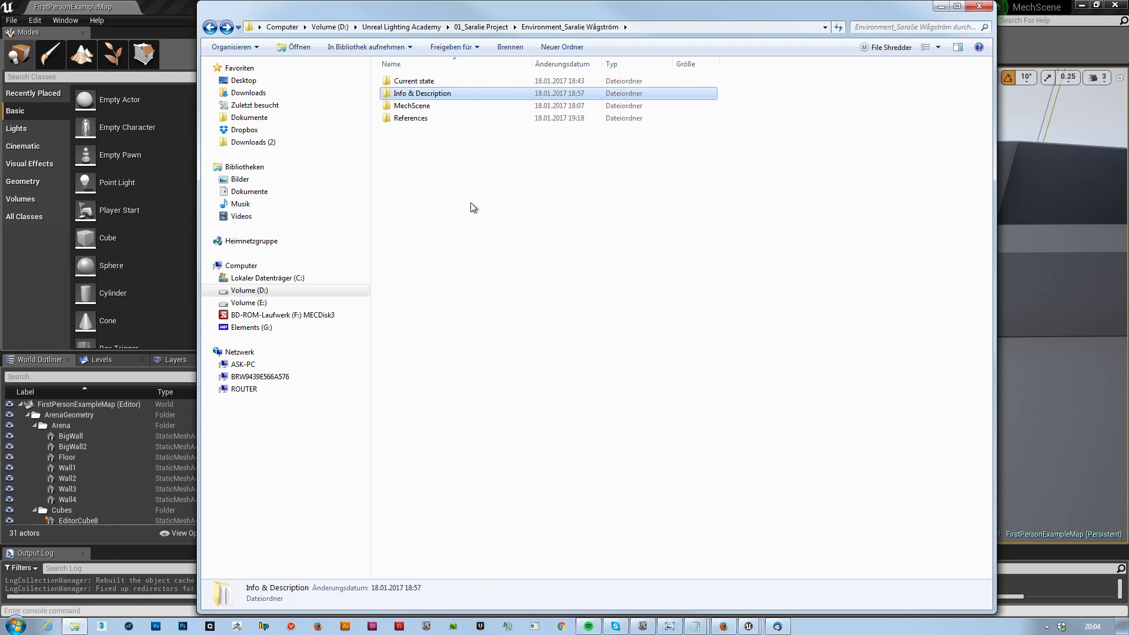
# View the day and dusk renders in the Current state folder, starting with Day_Front.png and returning to it at the end
pyautogui.doubleClick(418, 81)
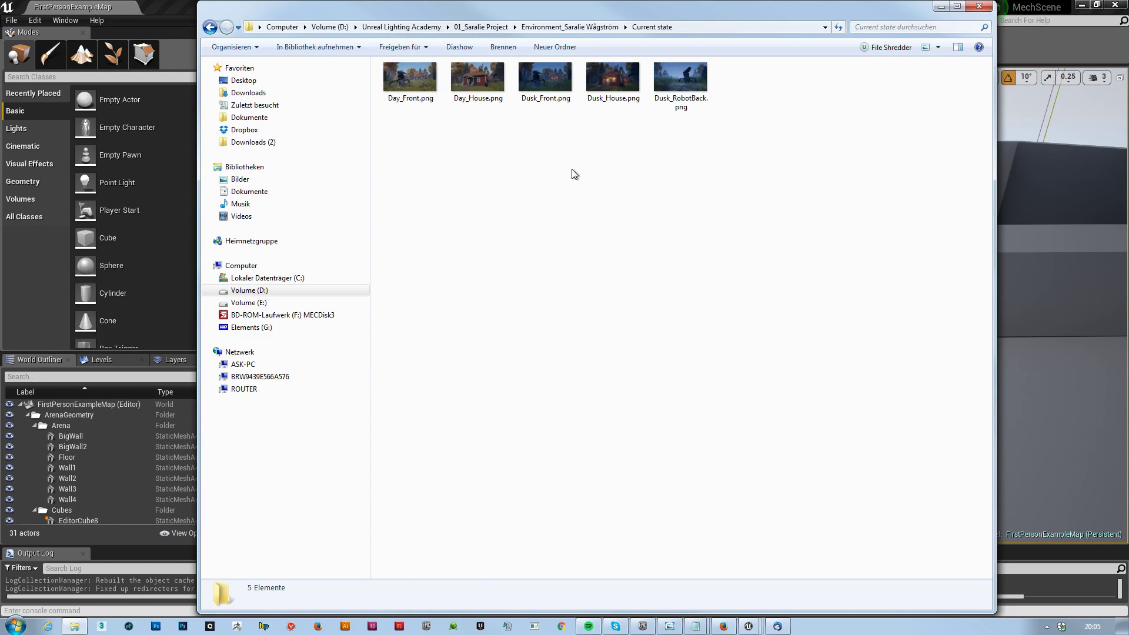
pyautogui.doubleClick(412, 79)
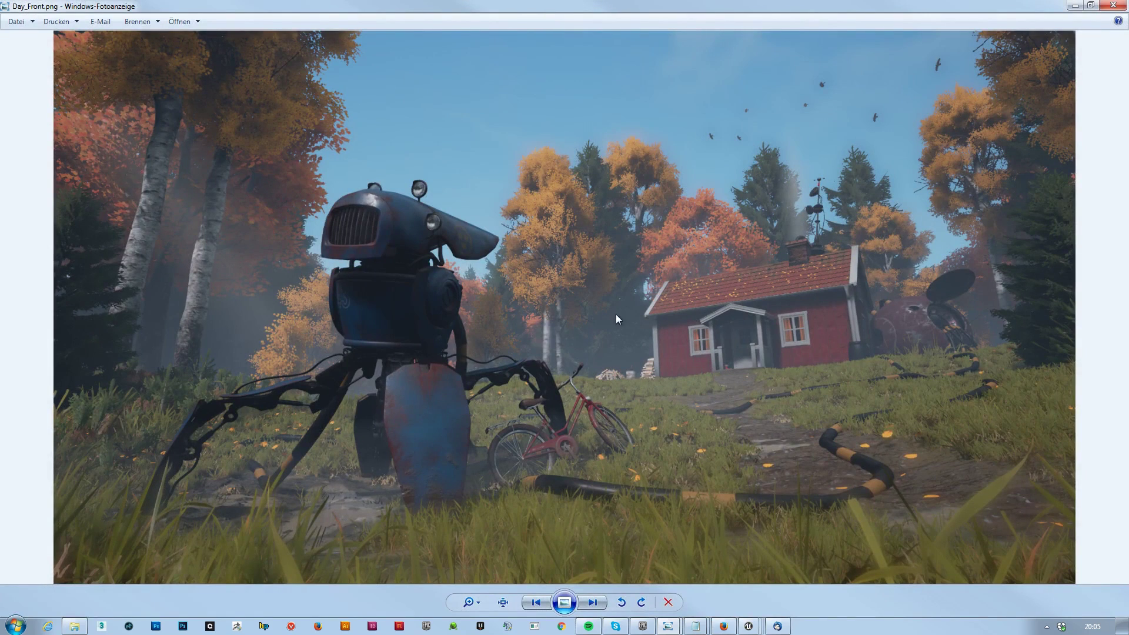
pyautogui.click(593, 602)
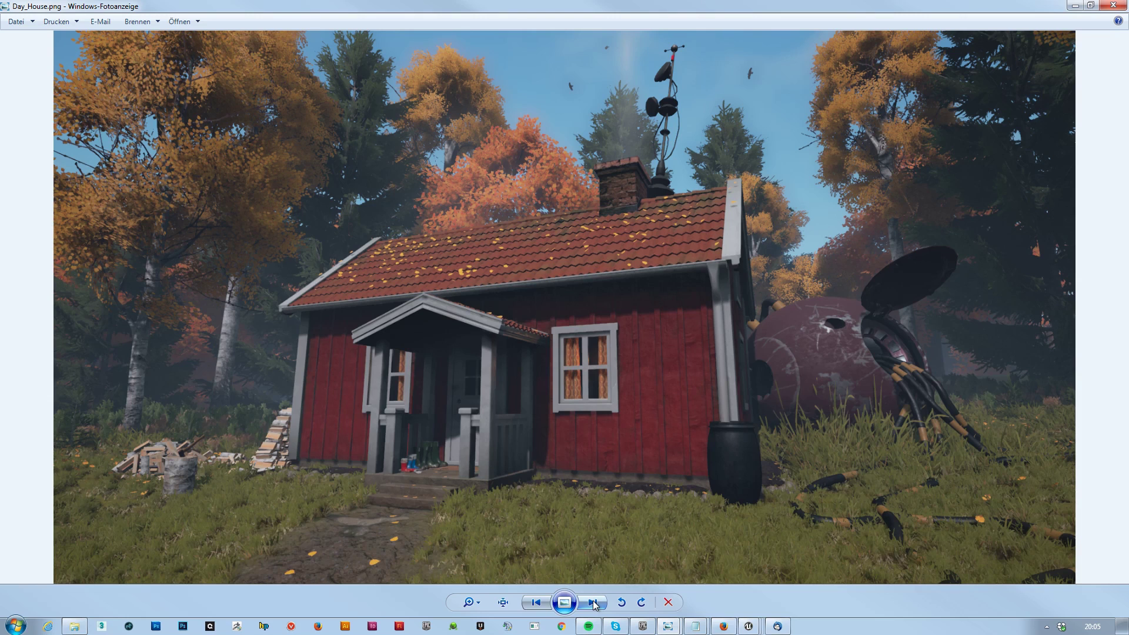
pyautogui.click(593, 602)
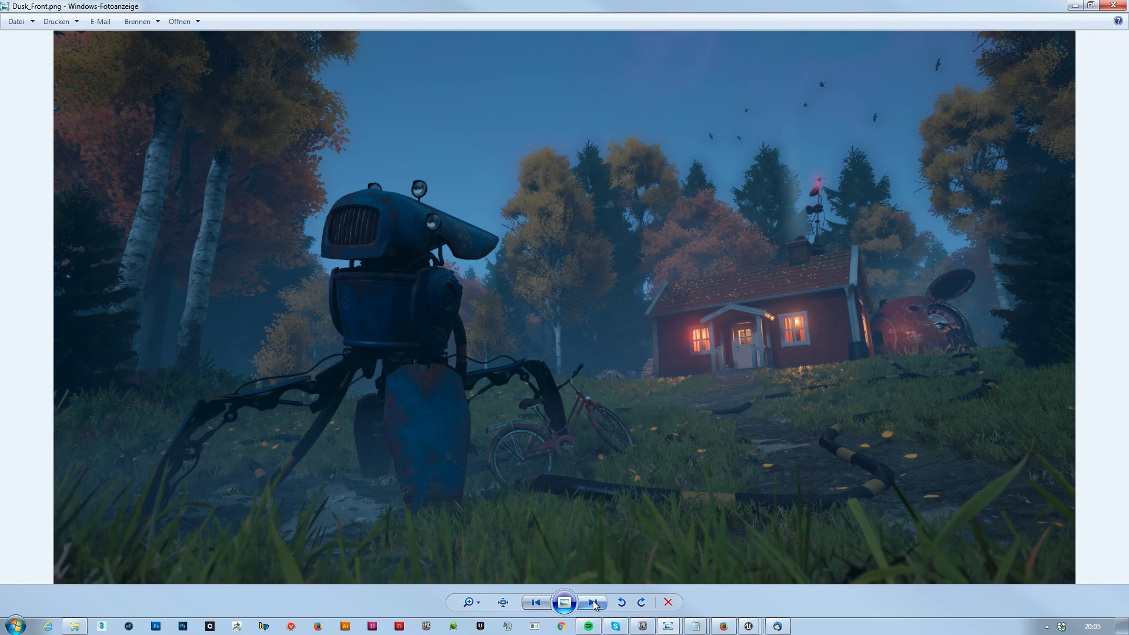
pyautogui.click(593, 602)
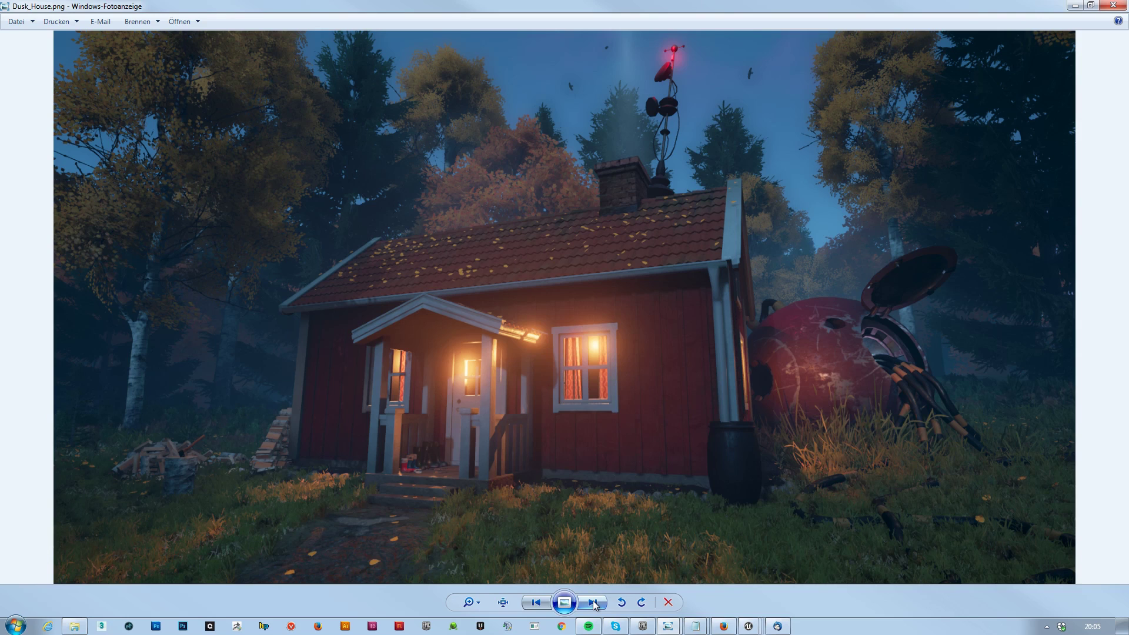
pyautogui.click(592, 602)
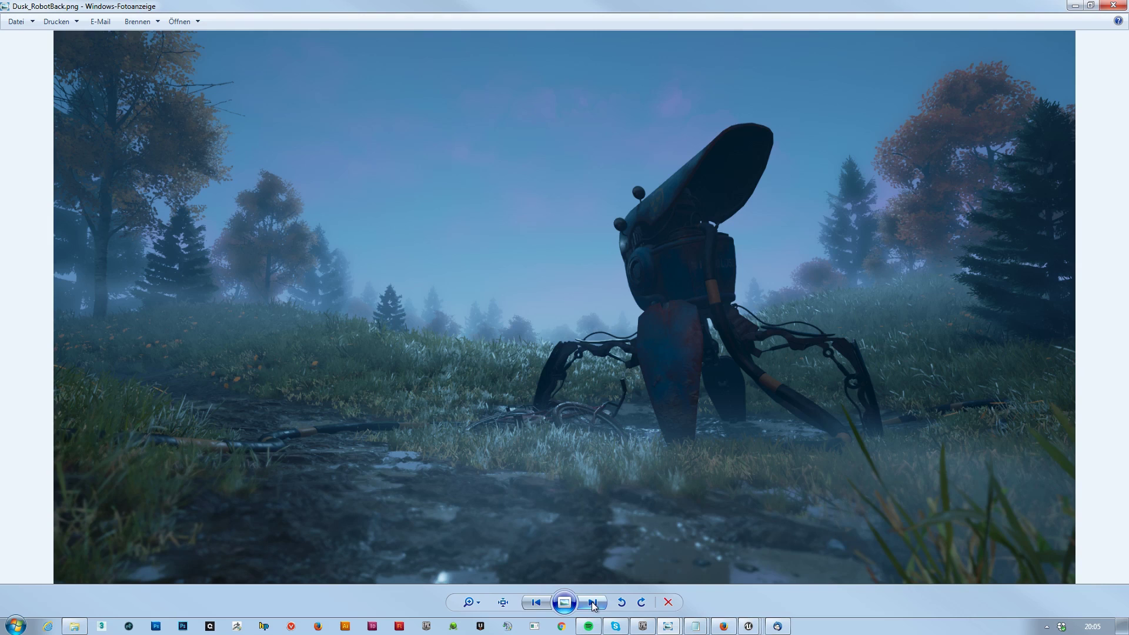
pyautogui.click(593, 602)
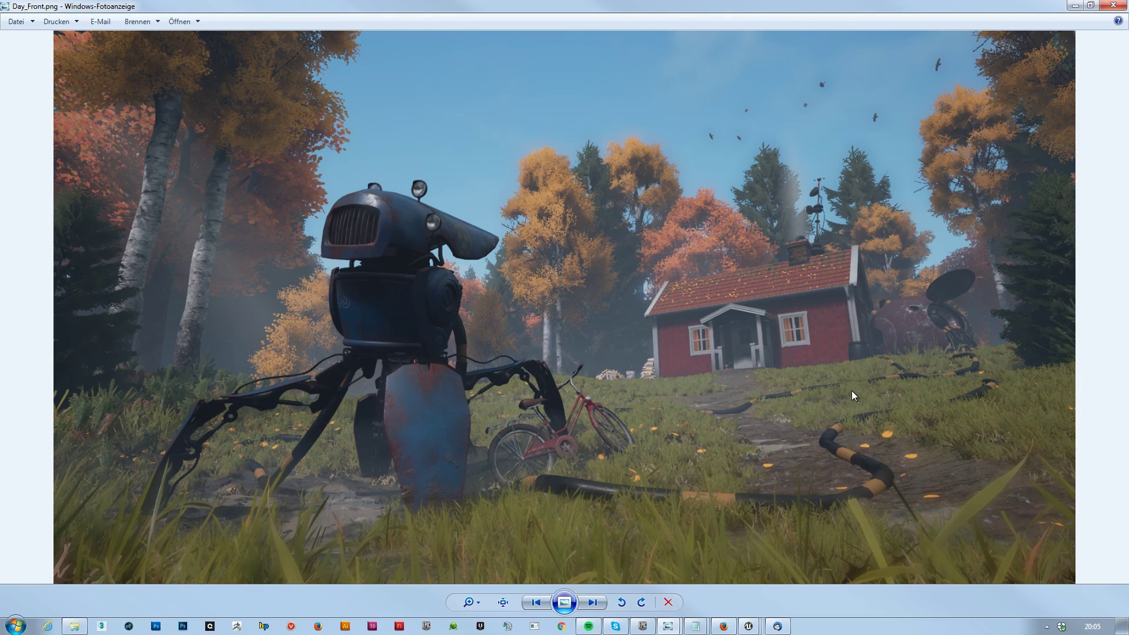
pyautogui.click(592, 603)
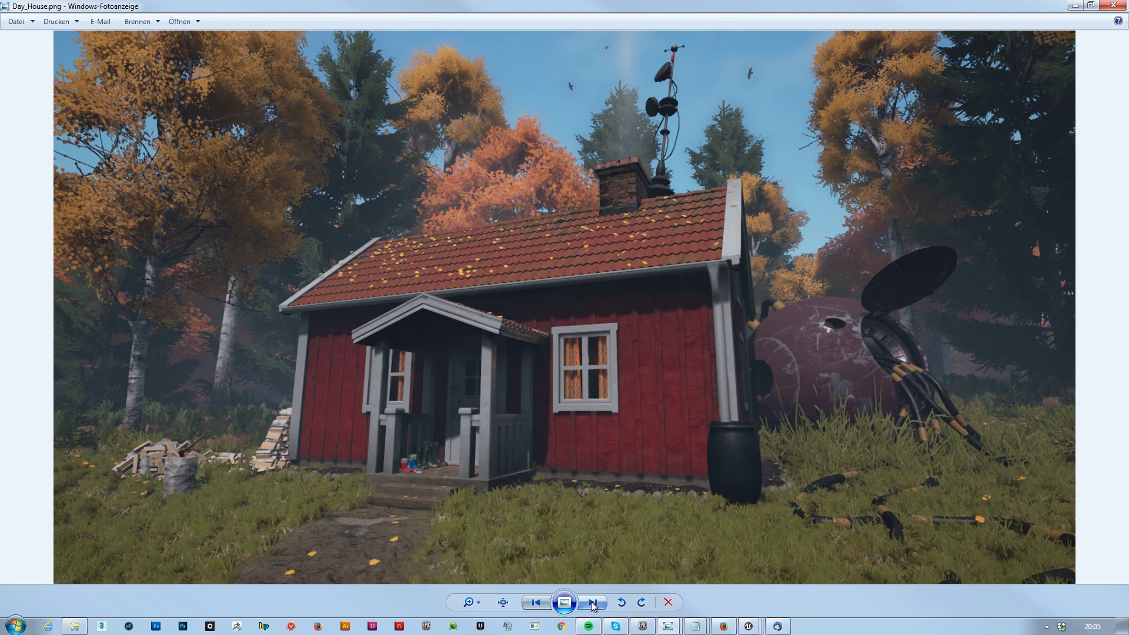
pyautogui.click(540, 606)
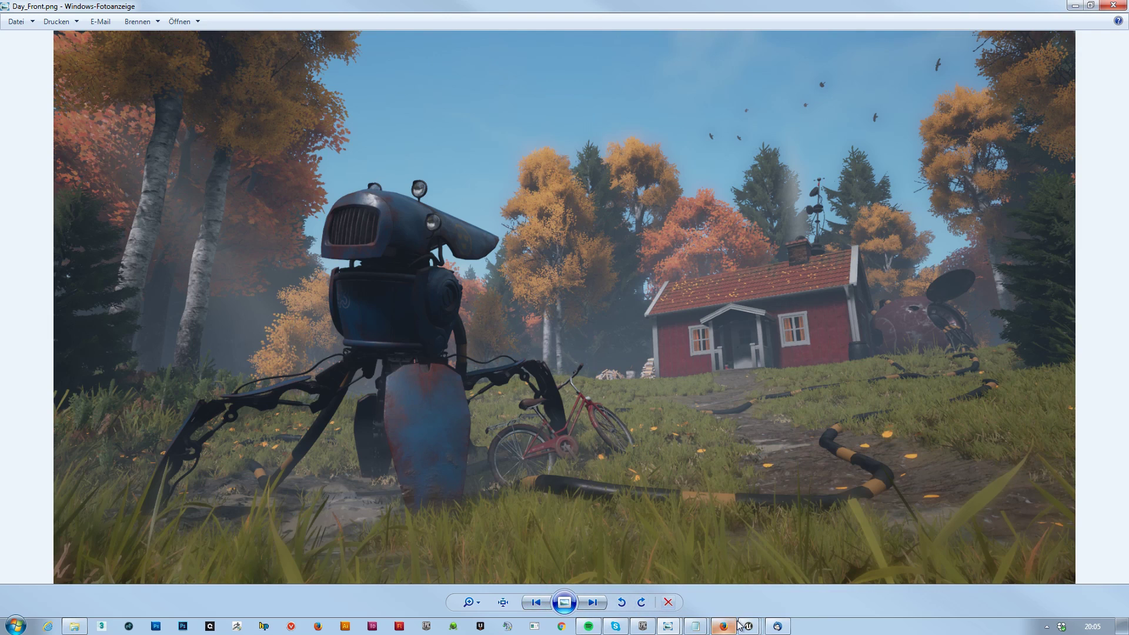
# Bring up Description.txt over the Day_Front.png render to recheck the brief, and minimize it again
pyautogui.moveTo(695, 628)
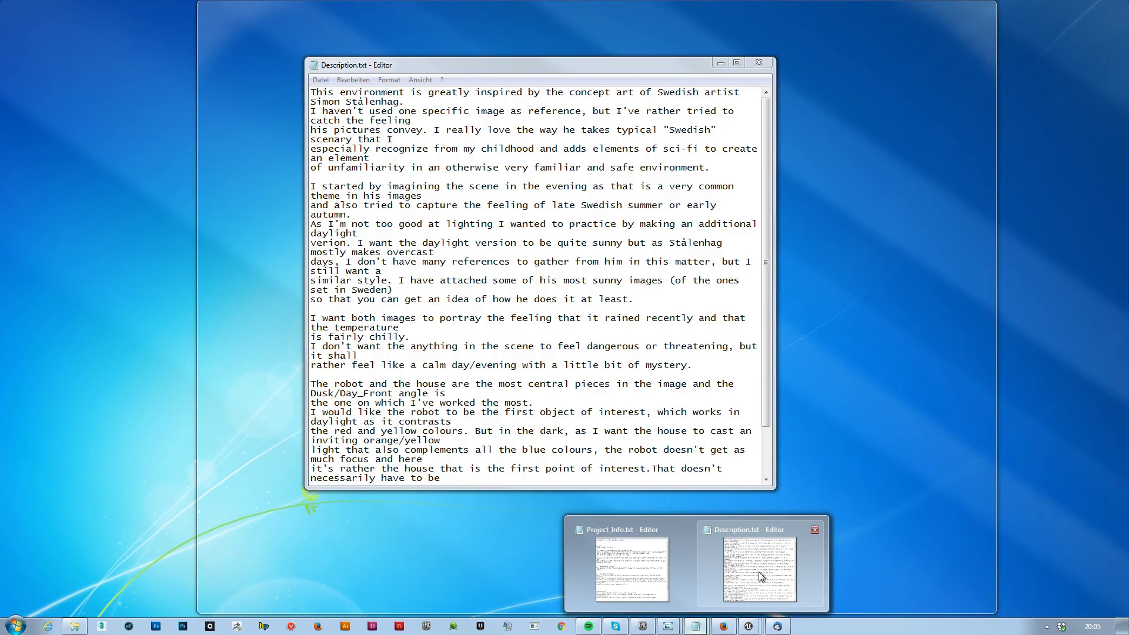
pyautogui.click(761, 577)
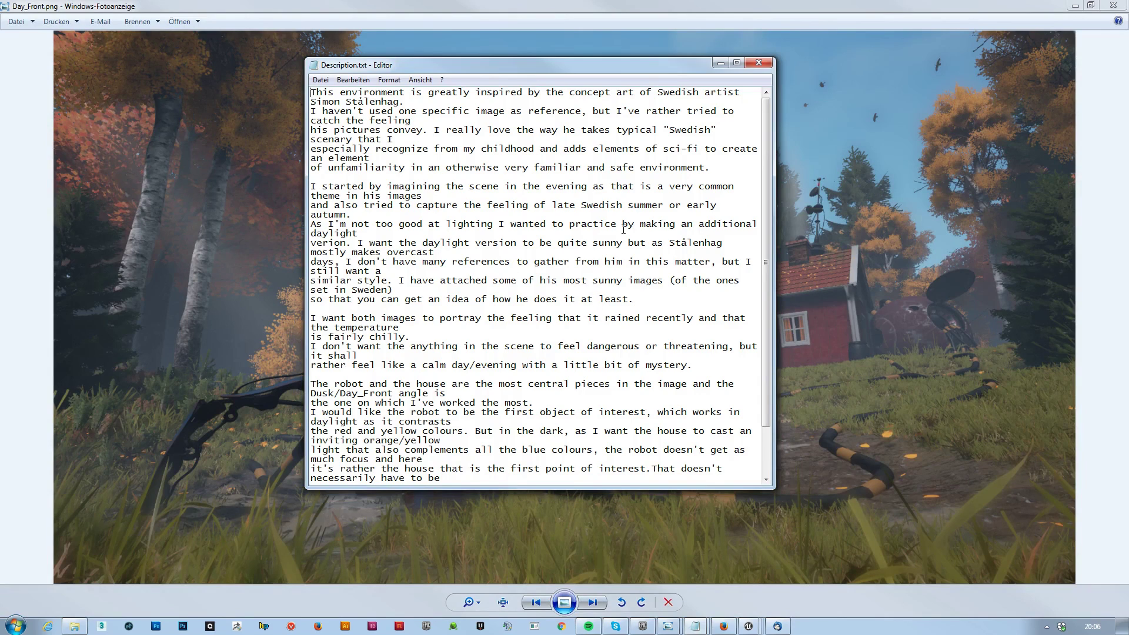
pyautogui.click(721, 63)
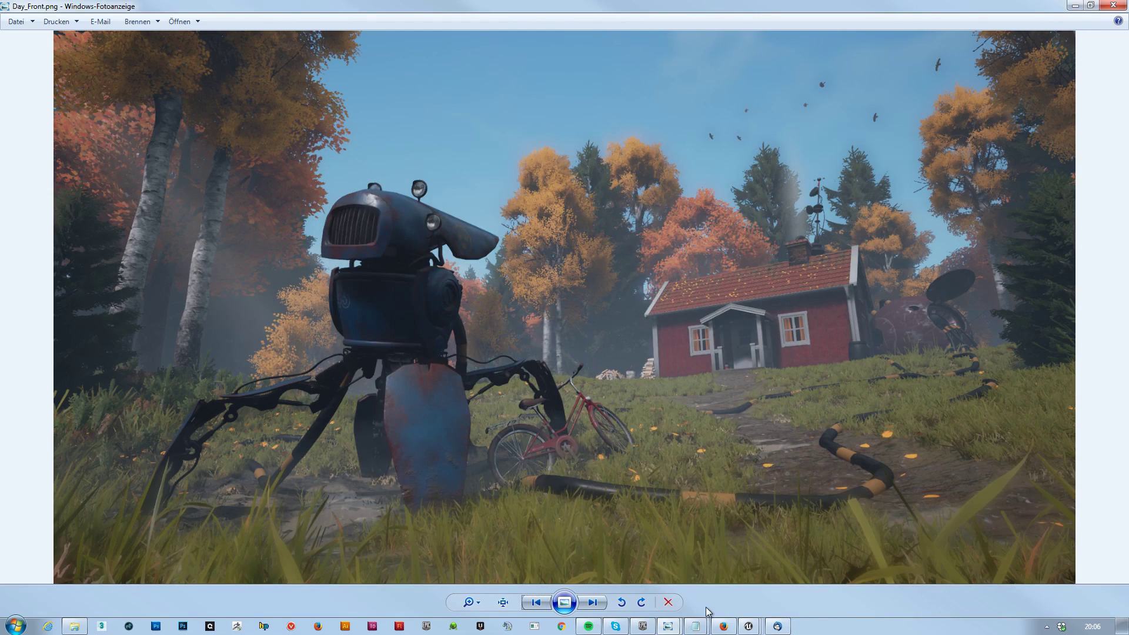
# Switch back to the file manager and open the Stålenhag Daylight Examples folder inside References > Light_References
pyautogui.moveTo(692, 629)
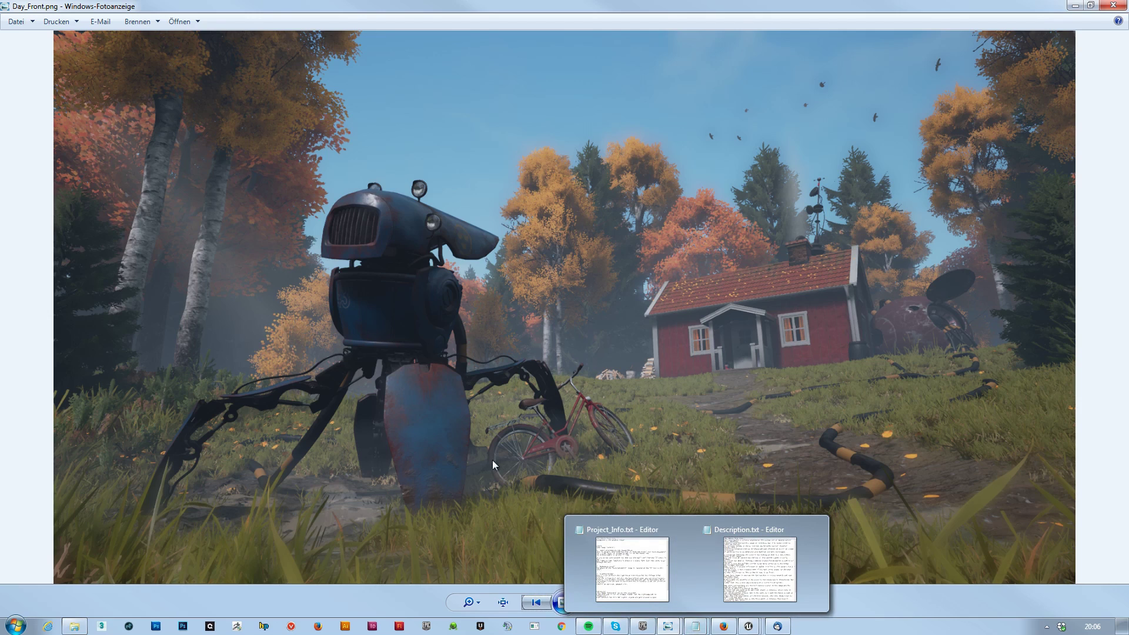
pyautogui.moveTo(77, 629)
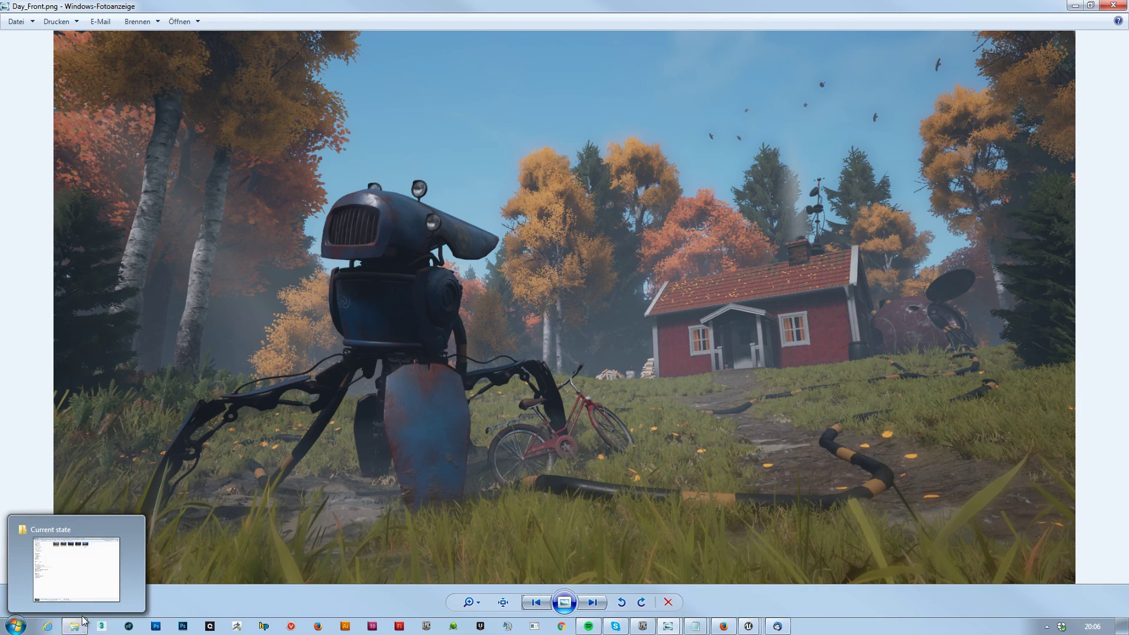
pyautogui.click(97, 569)
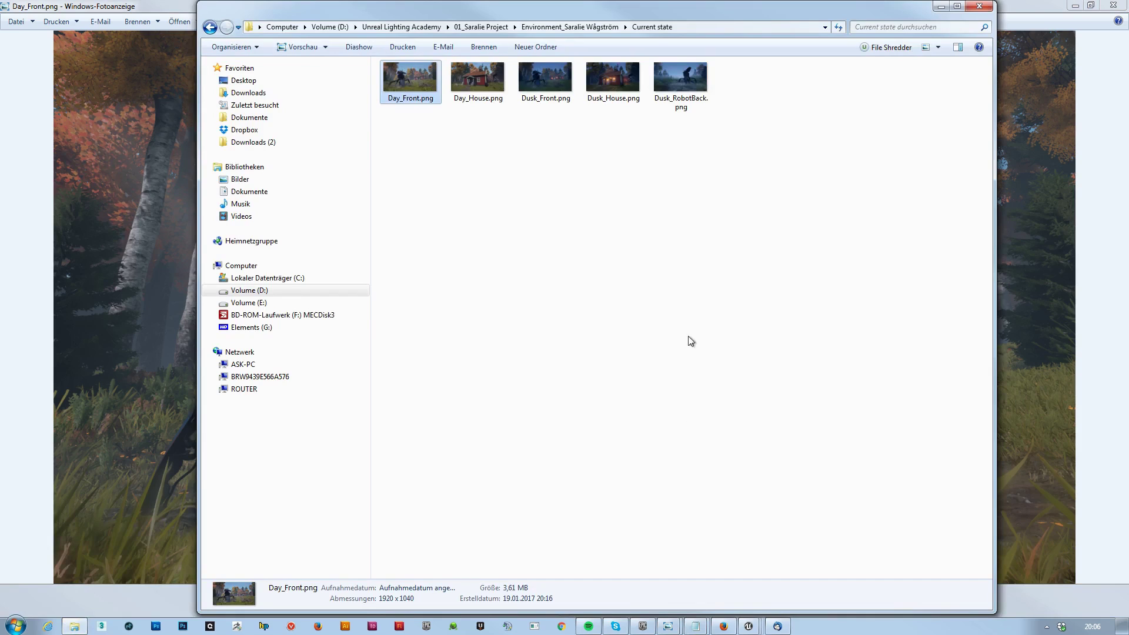
pyautogui.click(644, 276)
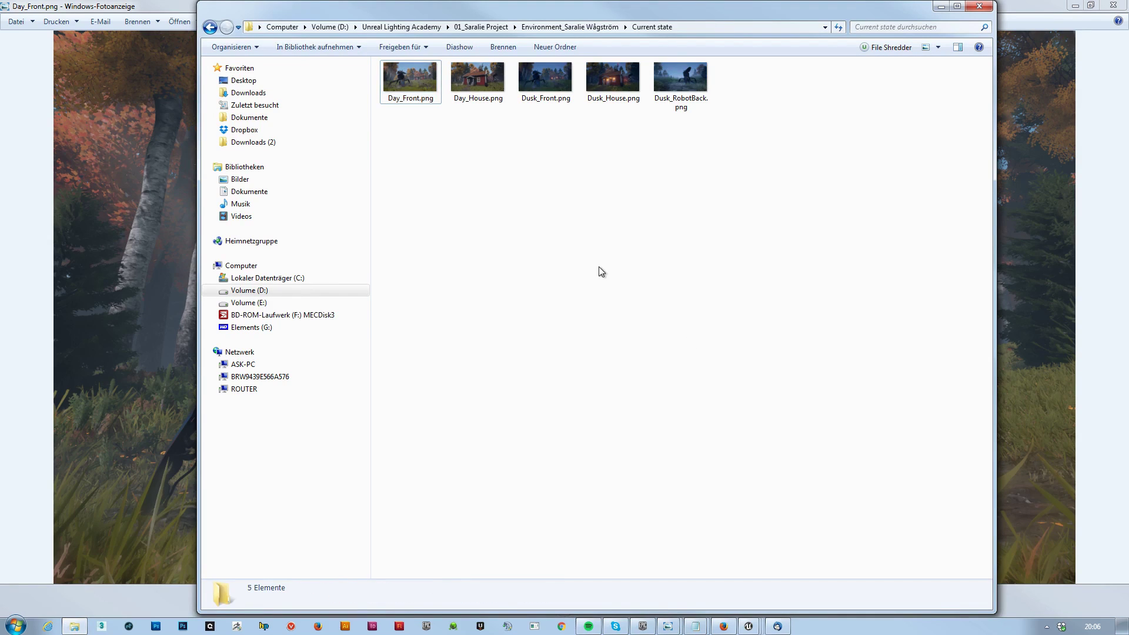
pyautogui.press('BackSpace')
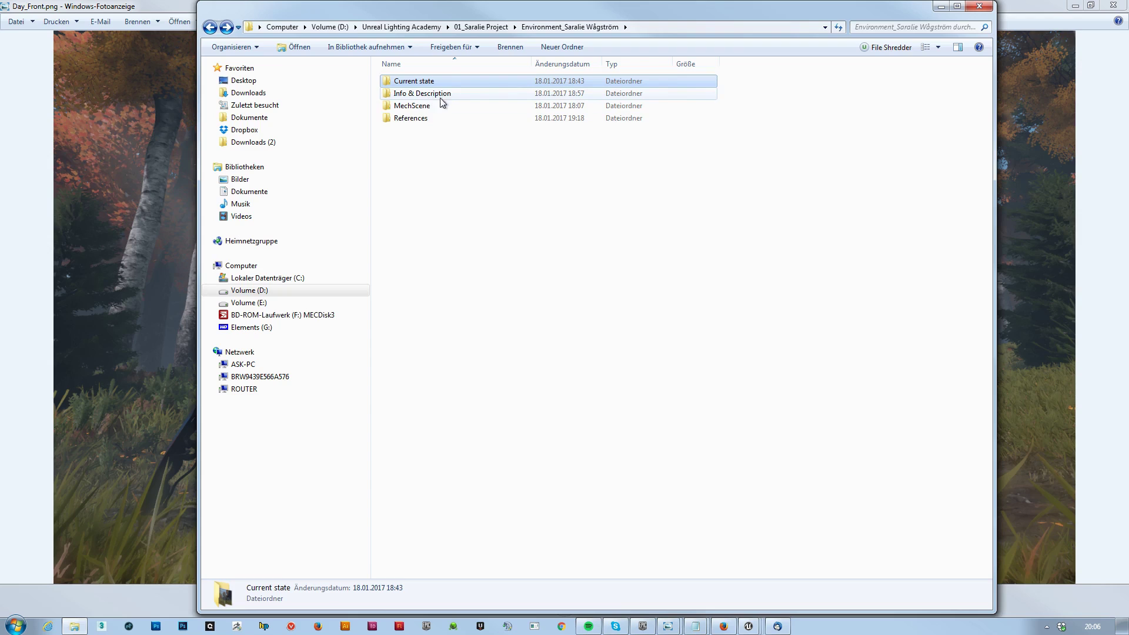
pyautogui.doubleClick(417, 119)
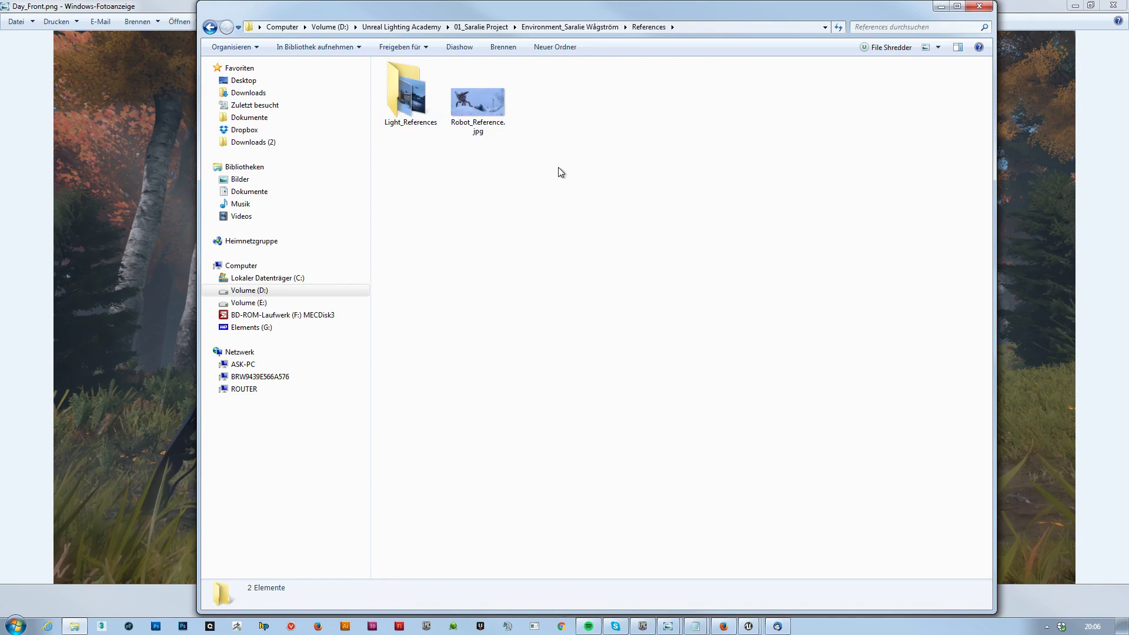
pyautogui.doubleClick(414, 100)
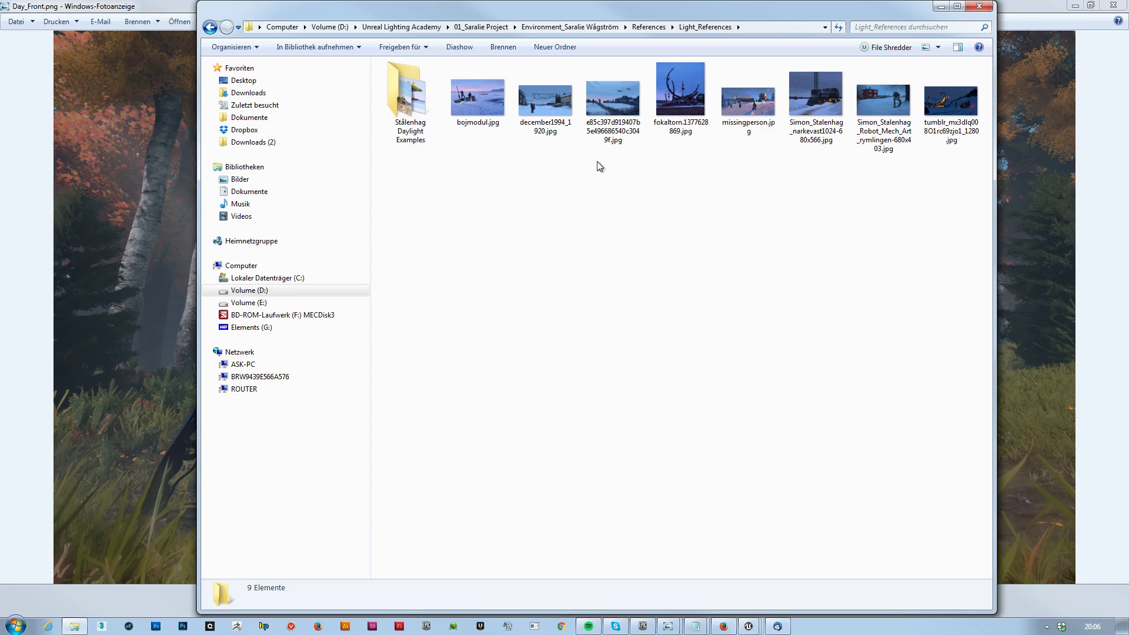
pyautogui.doubleClick(410, 100)
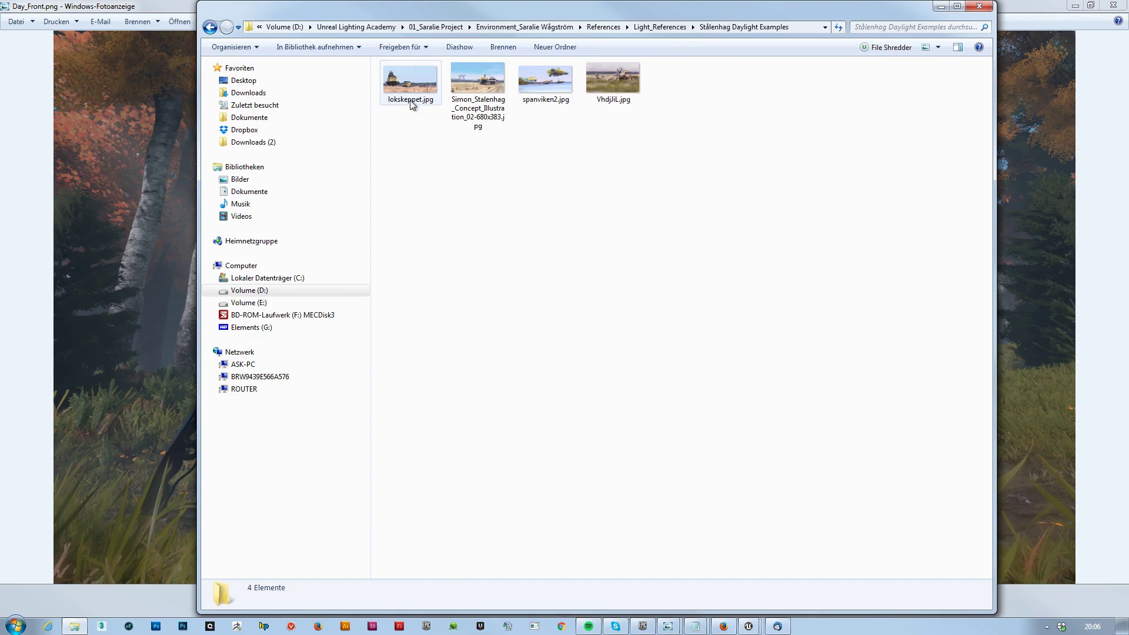
# View the four daylight reference images, starting with lokskeppet.jpg, and close the image viewer
pyautogui.doubleClick(404, 81)
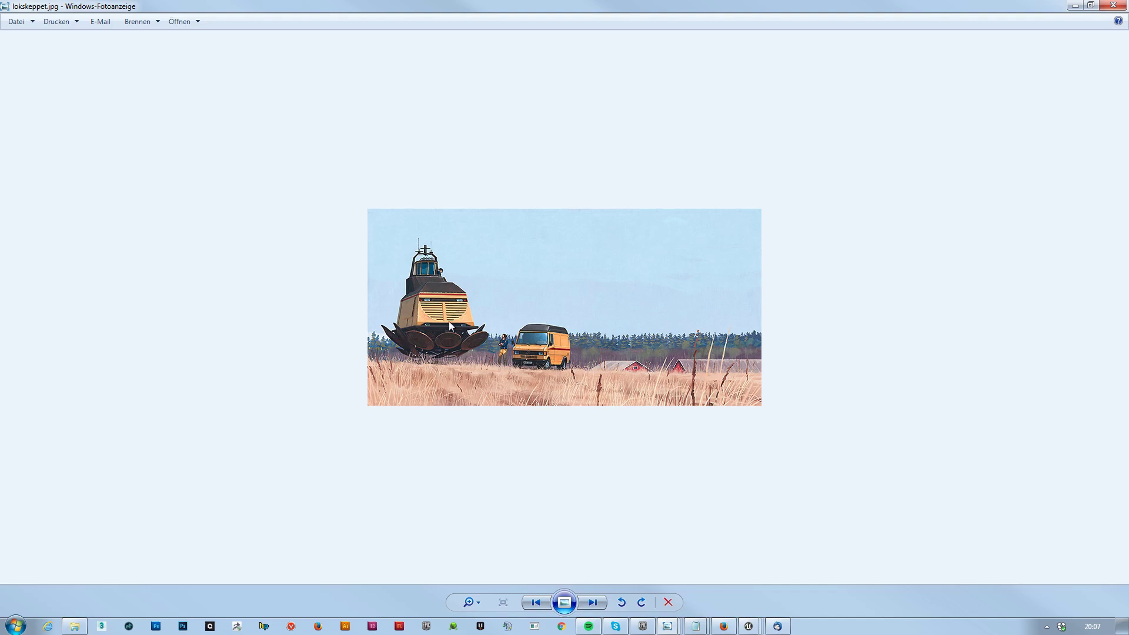
pyautogui.click(593, 603)
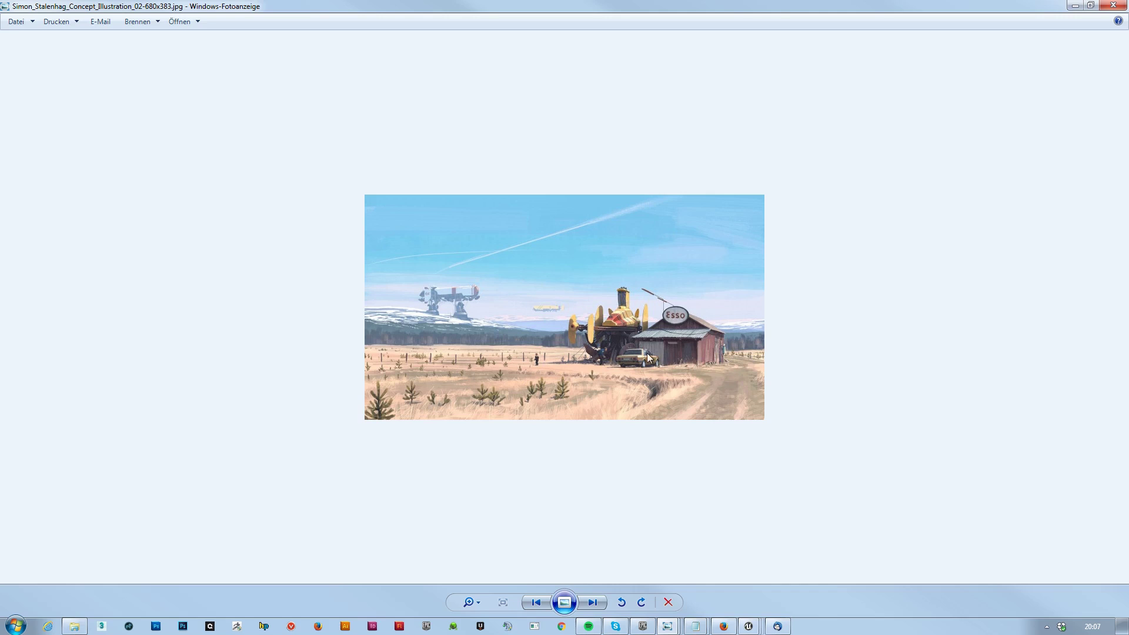
pyautogui.click(592, 602)
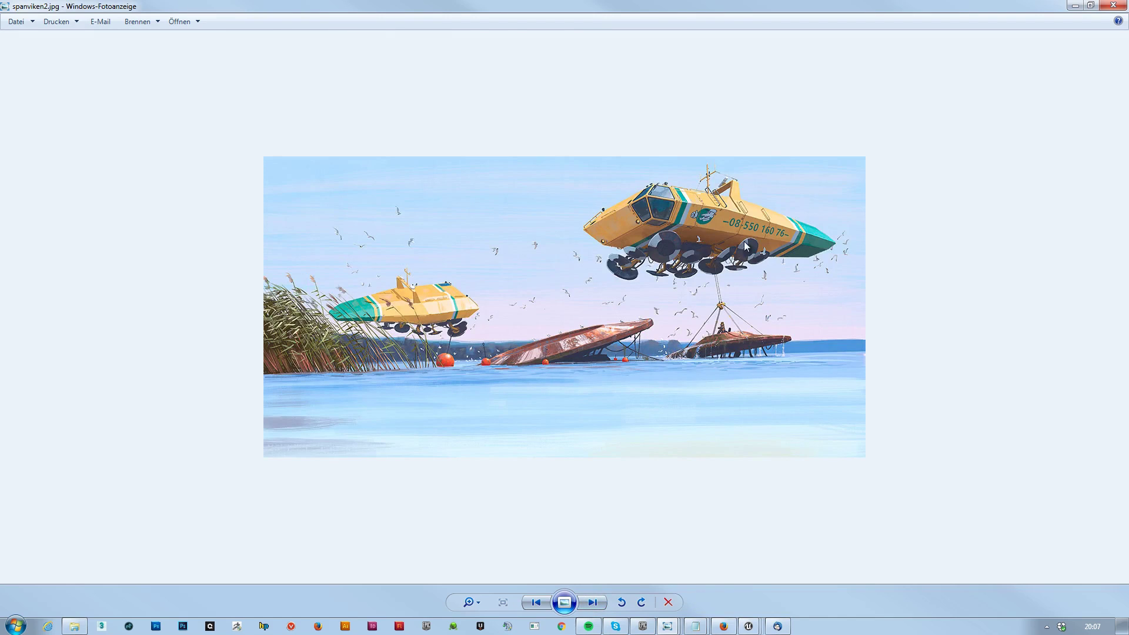
pyautogui.click(592, 602)
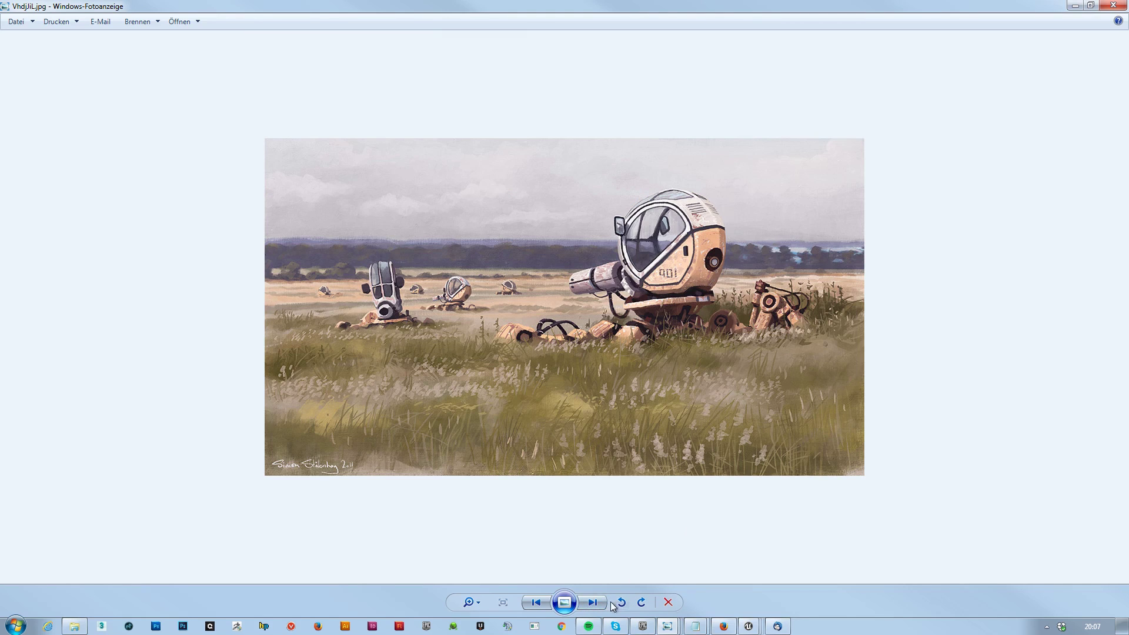
pyautogui.click(592, 602)
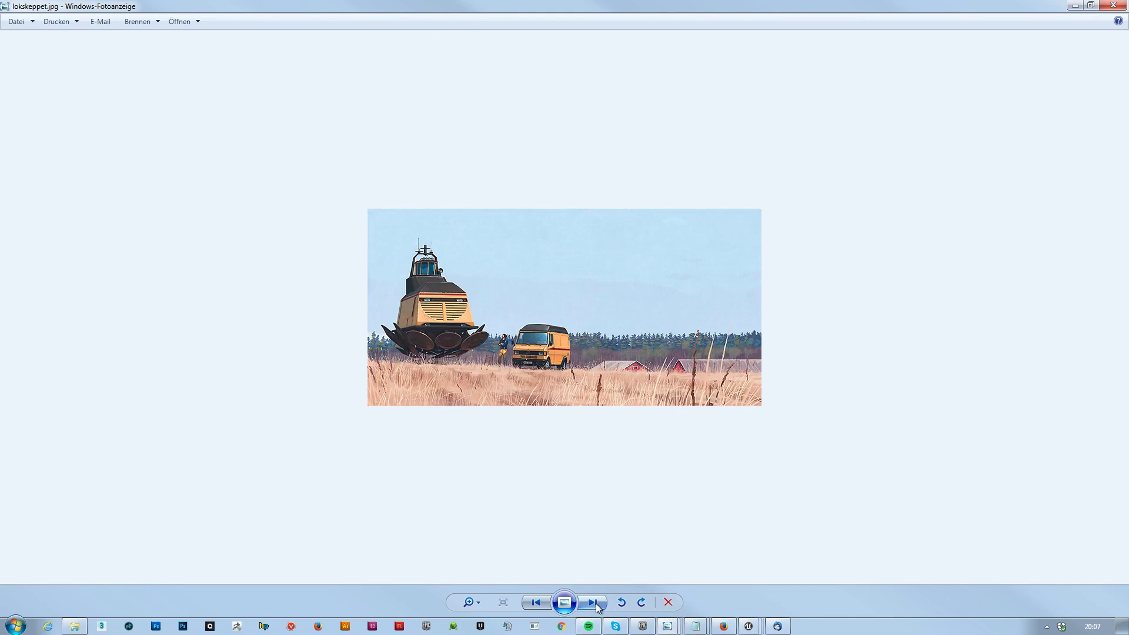
pyautogui.click(1112, 7)
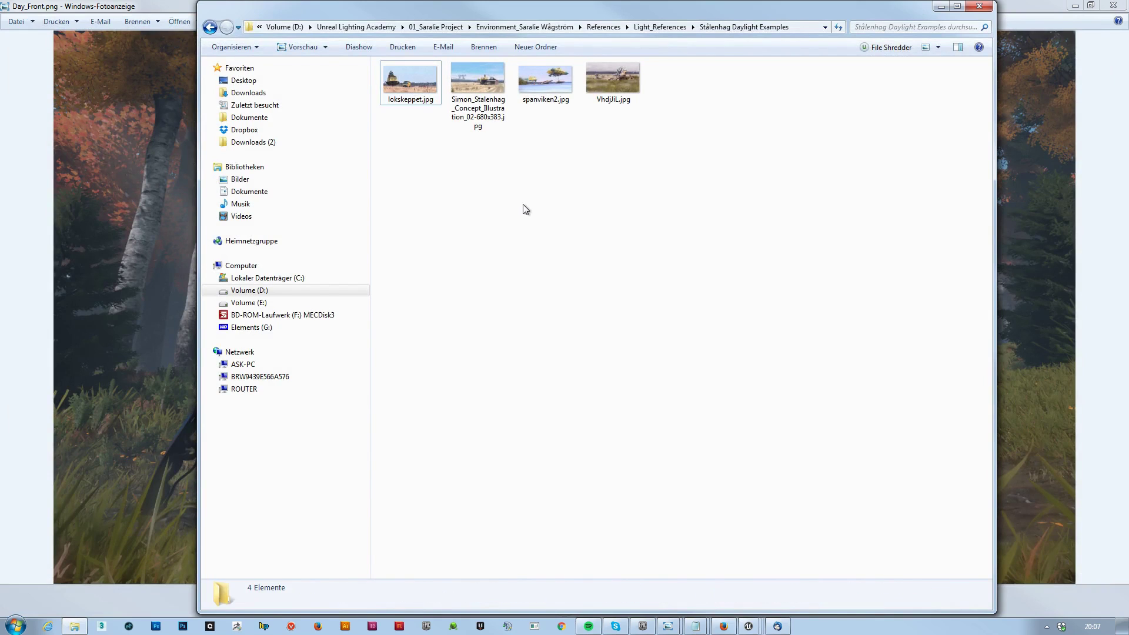
# Go back up to the Light_References folder and view its evening reference images from bojmodul.jpg through missingperson.jpg
pyautogui.click(504, 209)
pyautogui.press('BackSpace')
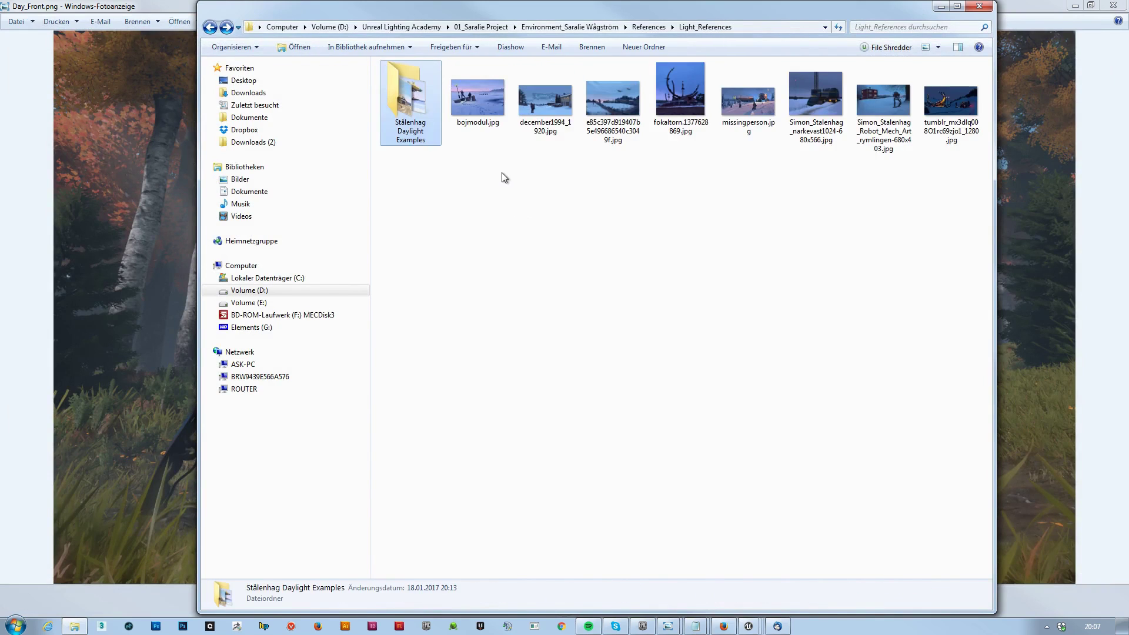
pyautogui.doubleClick(475, 107)
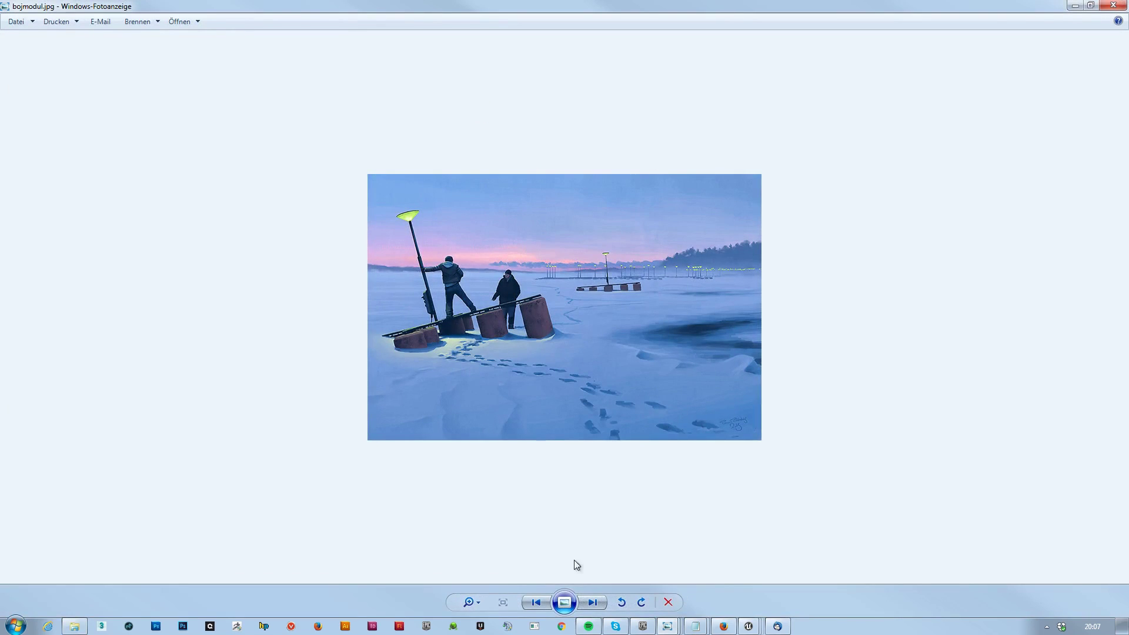
pyautogui.click(592, 602)
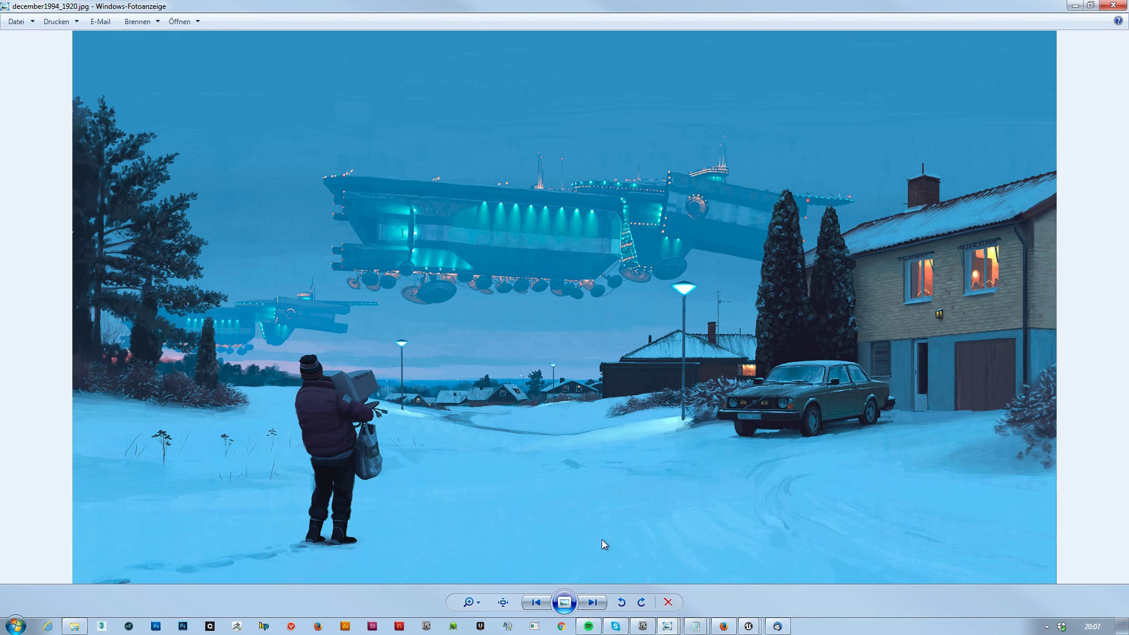
pyautogui.click(593, 602)
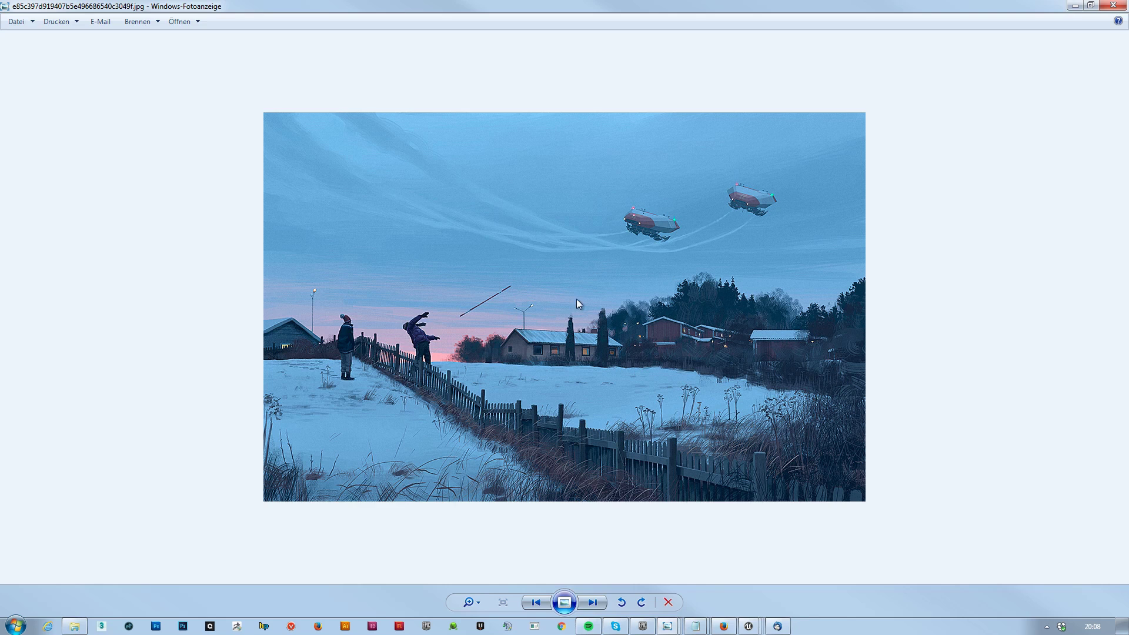
pyautogui.click(592, 604)
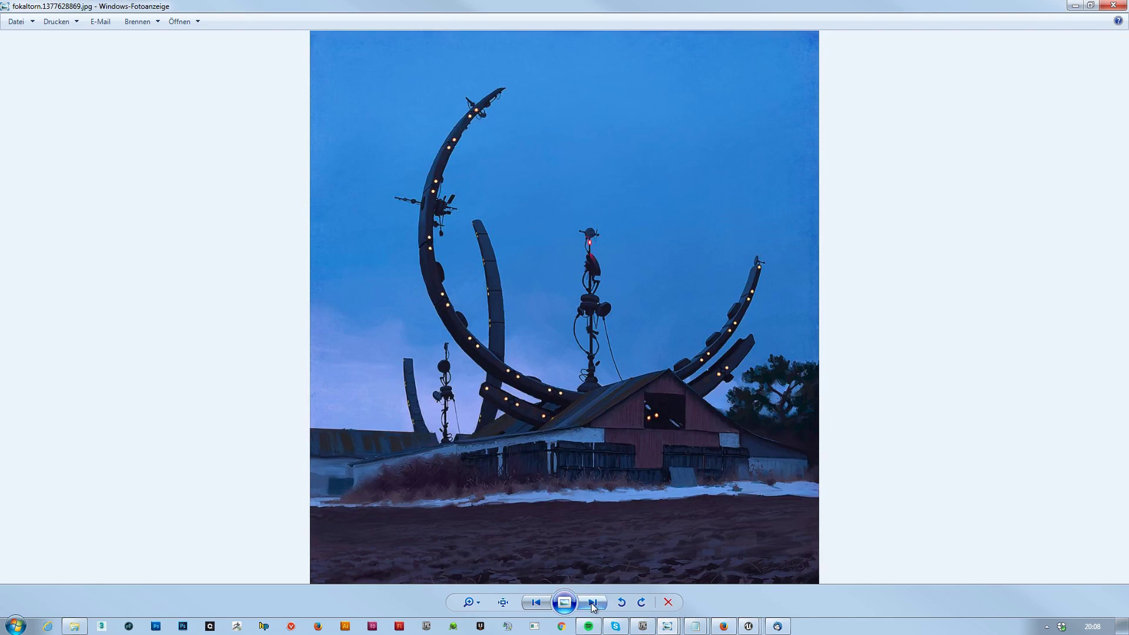
pyautogui.click(593, 603)
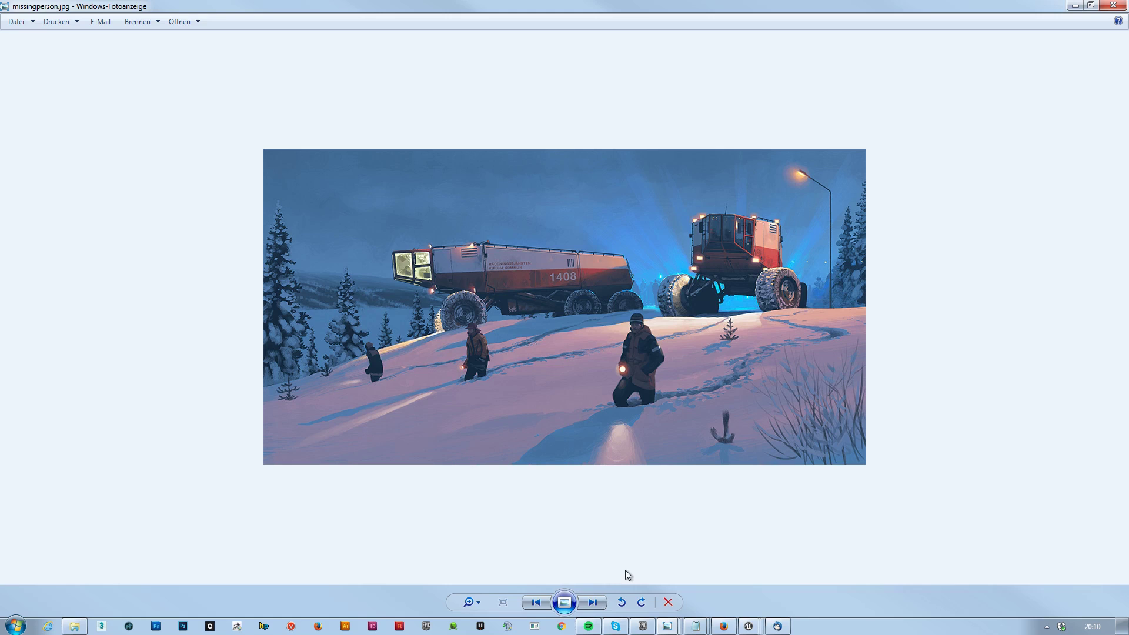
# Switch to the Day_Front.png render and look through the day and dusk renders, ending on Day_House.png
pyautogui.moveTo(667, 627)
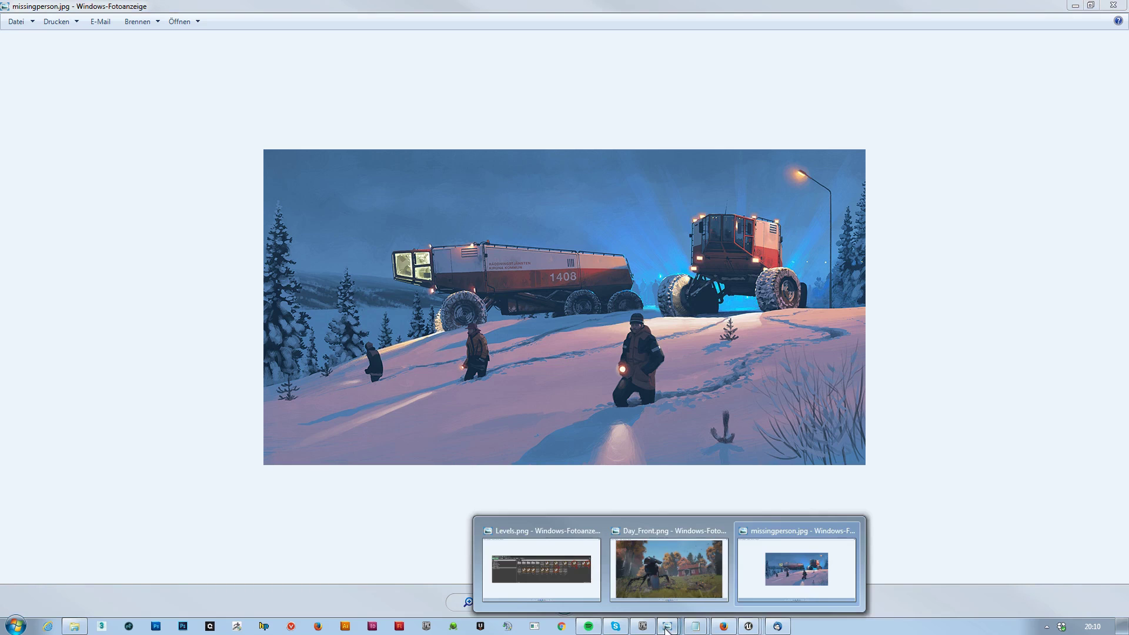
pyautogui.click(681, 569)
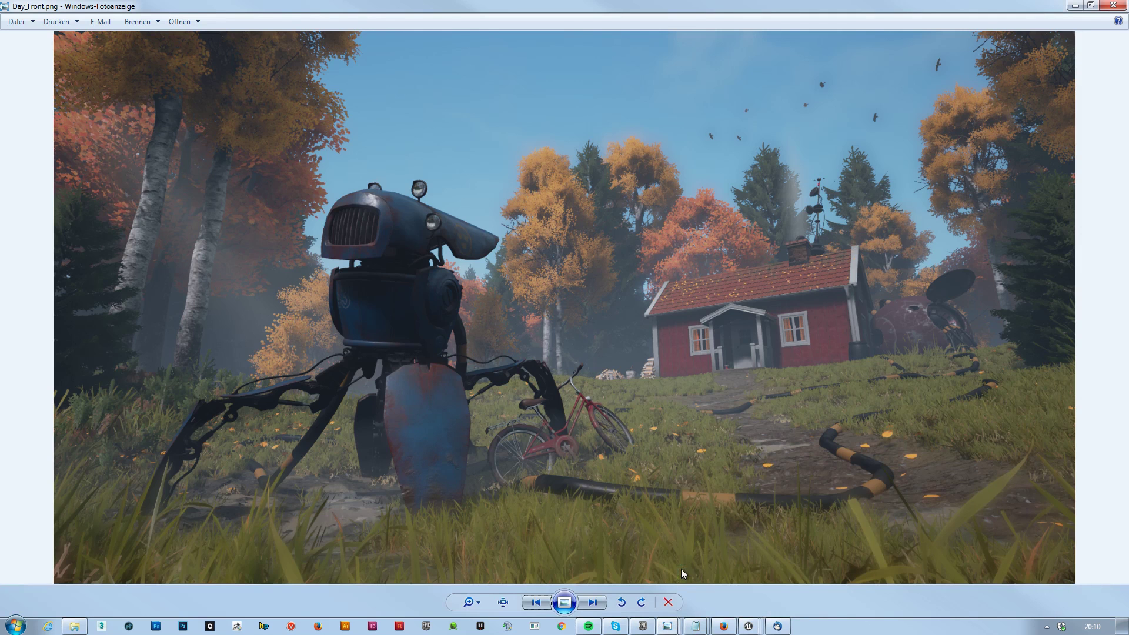
pyautogui.click(593, 602)
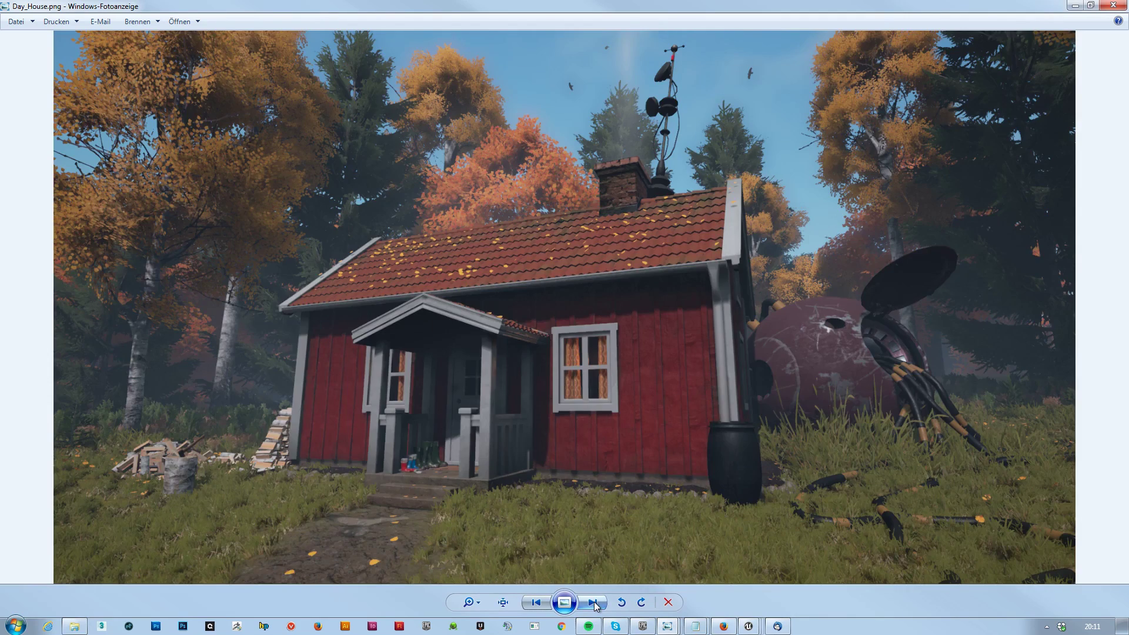
pyautogui.click(592, 602)
pyautogui.click(593, 602)
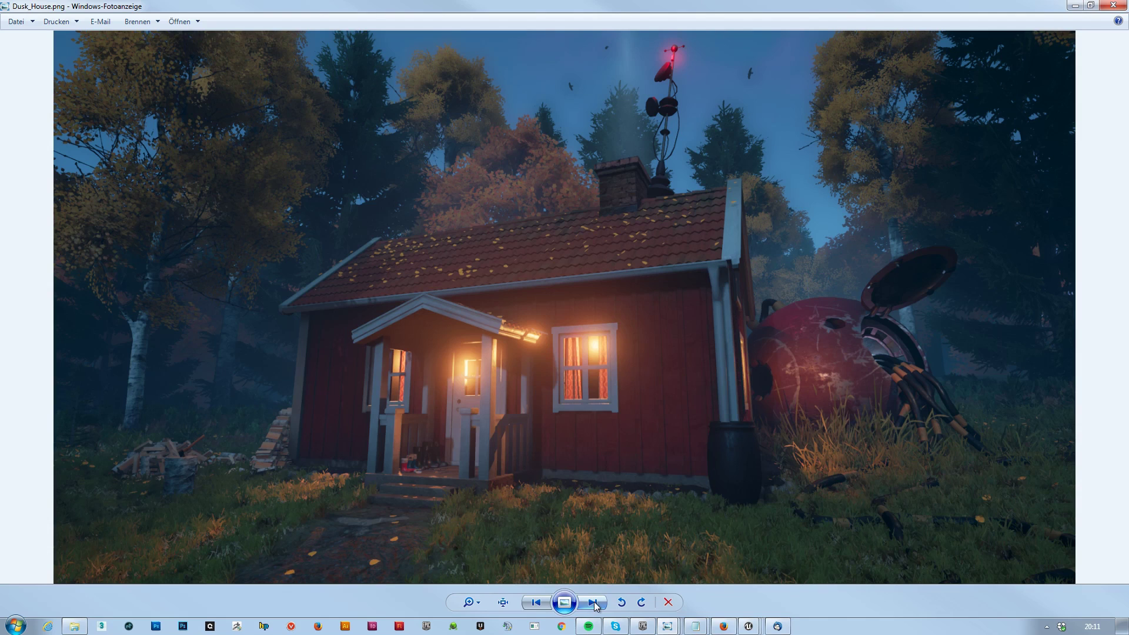
pyautogui.click(537, 602)
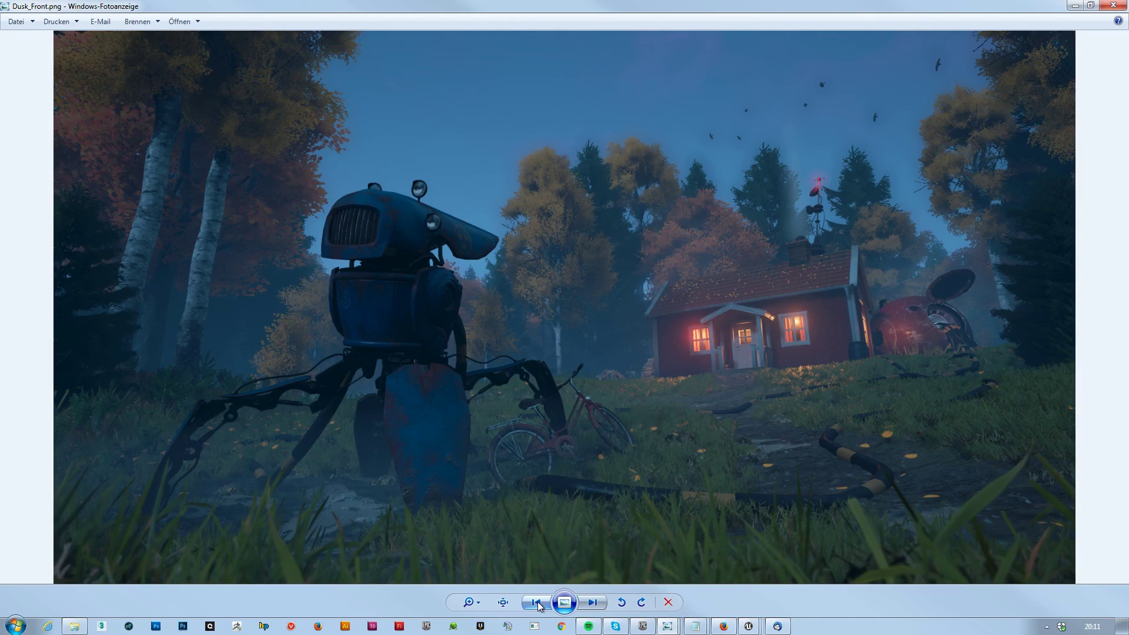
pyautogui.click(547, 604)
# Return to the missingperson.jpg reference and leaf through the evening references again, ending on december1994_1920.jpg
pyautogui.moveTo(668, 626)
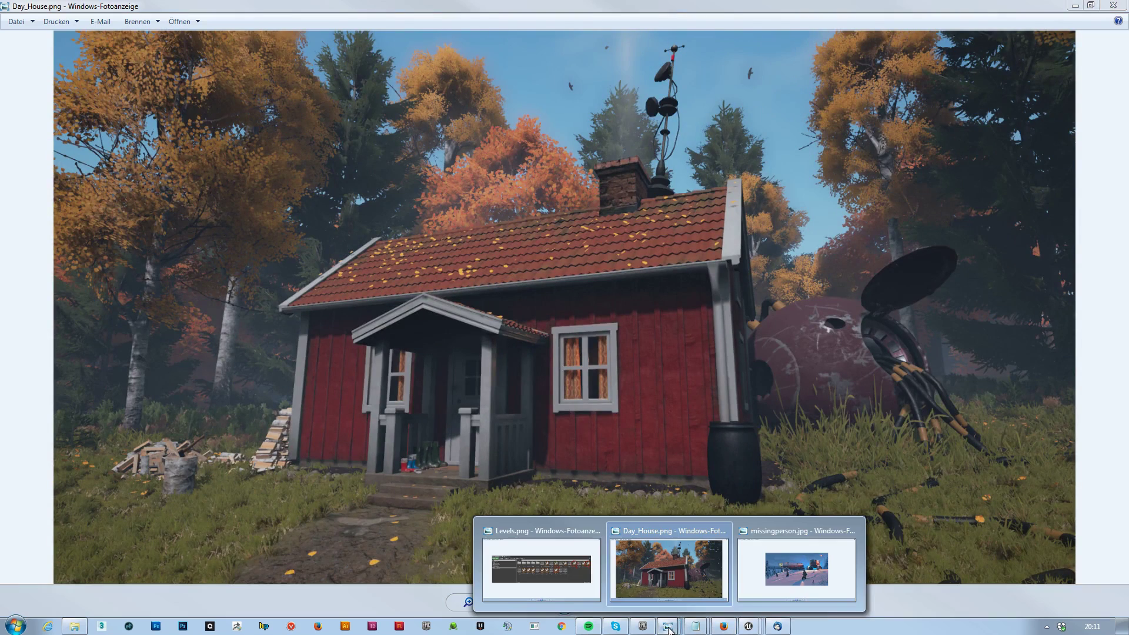
pyautogui.click(799, 568)
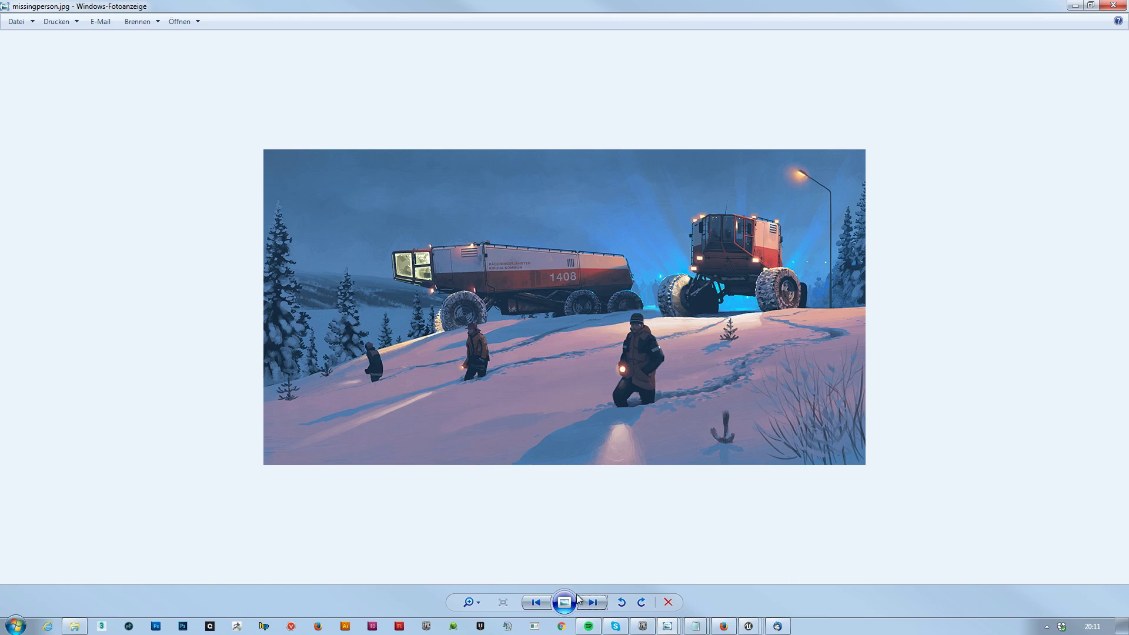
pyautogui.click(536, 604)
pyautogui.click(536, 604)
pyautogui.click(537, 603)
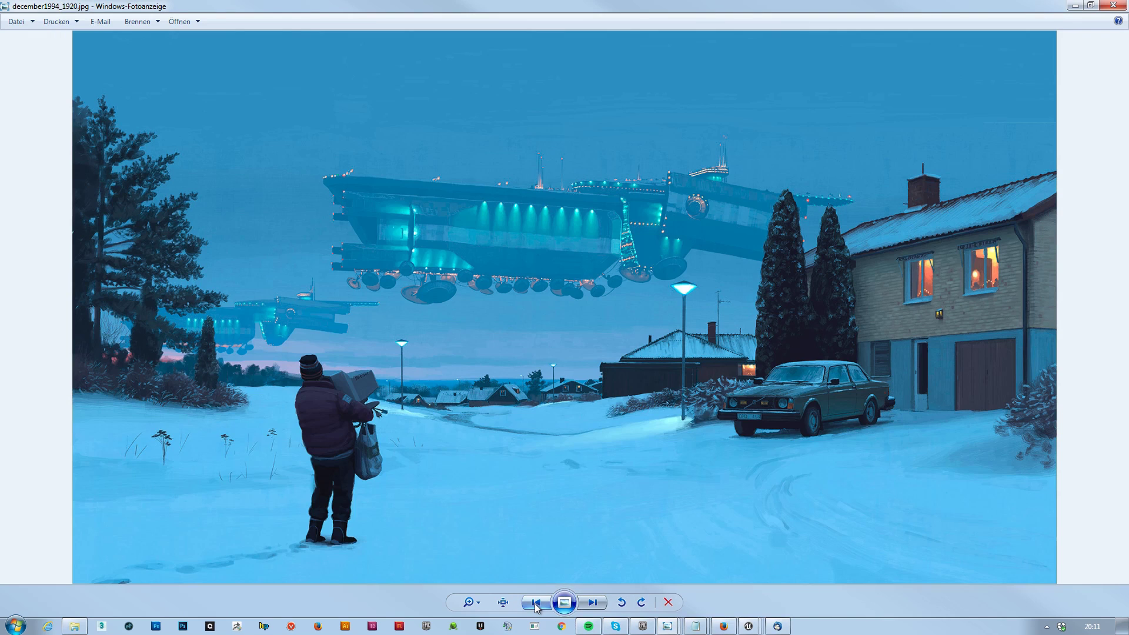
pyautogui.click(537, 604)
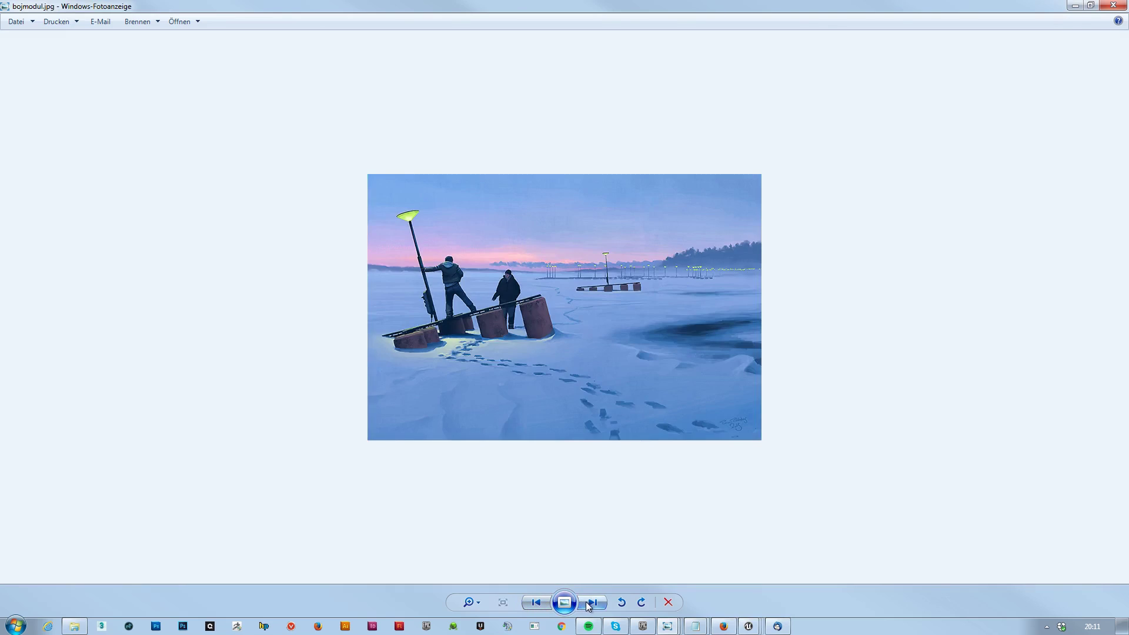
pyautogui.click(540, 603)
pyautogui.click(541, 603)
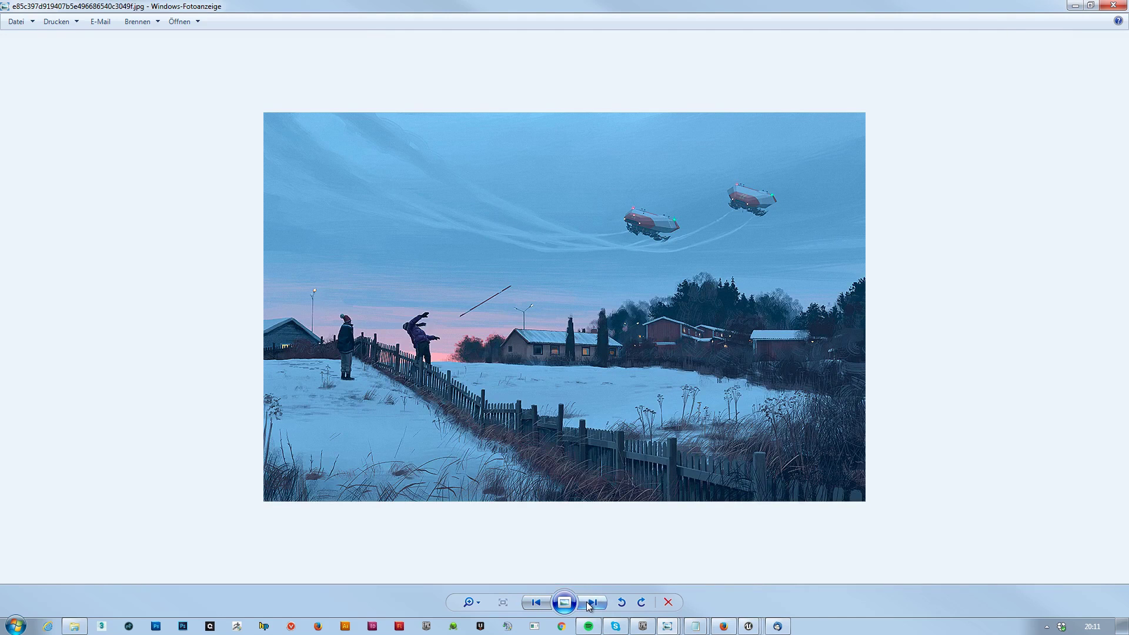
pyautogui.click(541, 604)
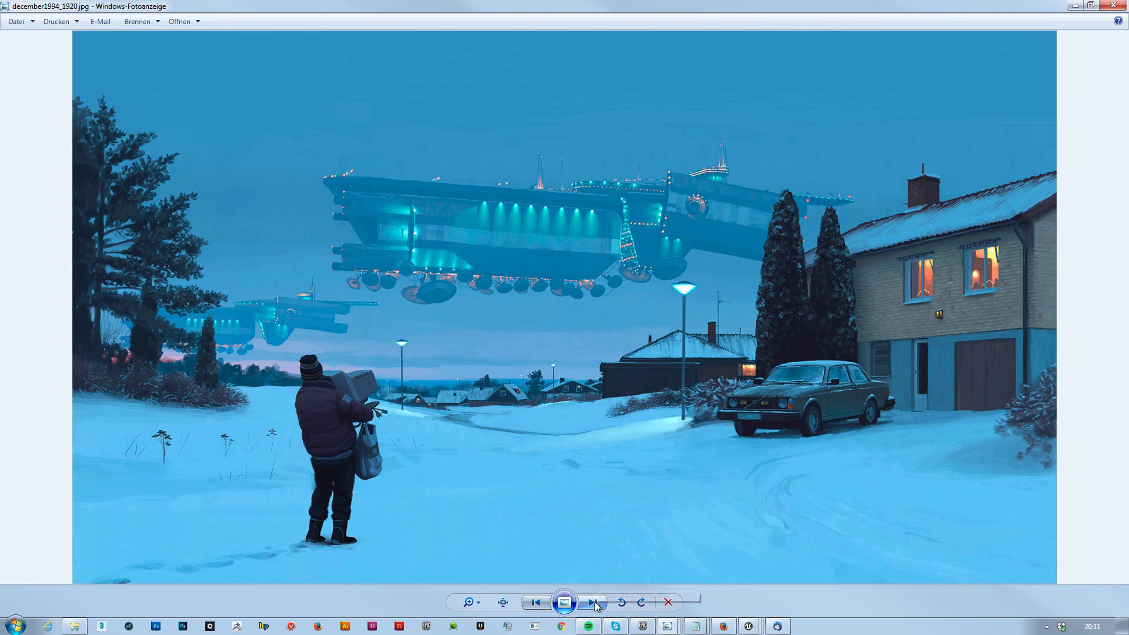
# Place the december1994_1920.jpg reference and the Dusk_Front.png render side by side in unmaximized windows
pyautogui.moveTo(739, 5); pyautogui.dragTo(394, 45)
pyautogui.click(764, 5)
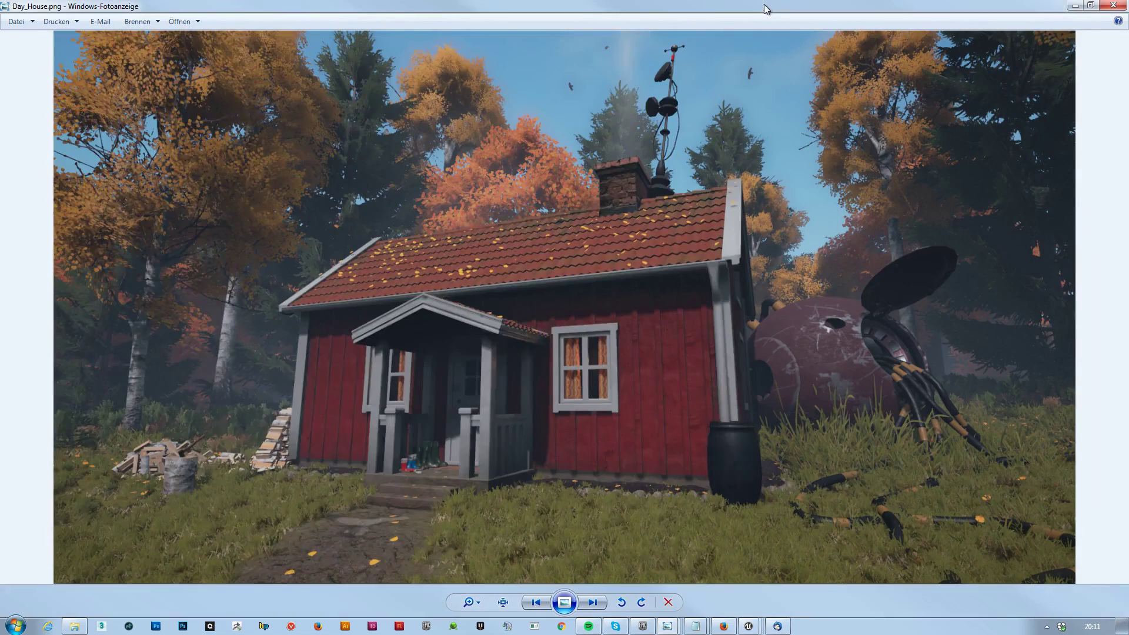
pyautogui.click(592, 602)
pyautogui.moveTo(489, 6); pyautogui.dragTo(742, 32)
pyautogui.moveTo(440, 50); pyautogui.dragTo(273, 40)
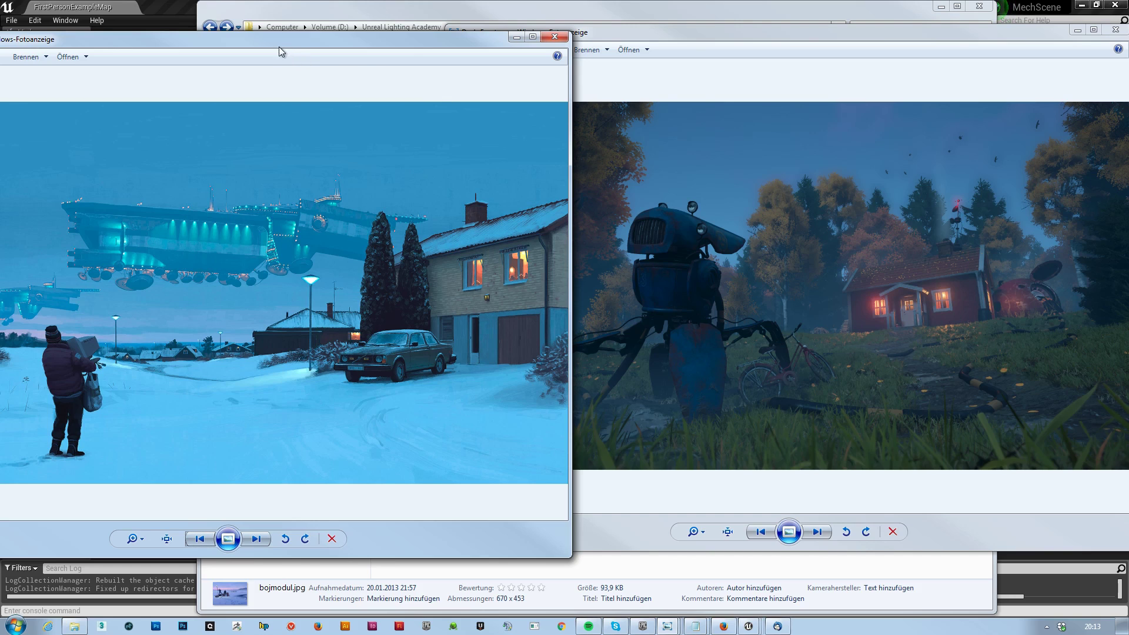
# Compare december1994_1920.jpg with Dusk_Front.png by bringing each window forward in turn, and maximize the reference image again
pyautogui.moveTo(278, 47); pyautogui.dragTo(343, 61)
pyautogui.doubleClick(344, 61)
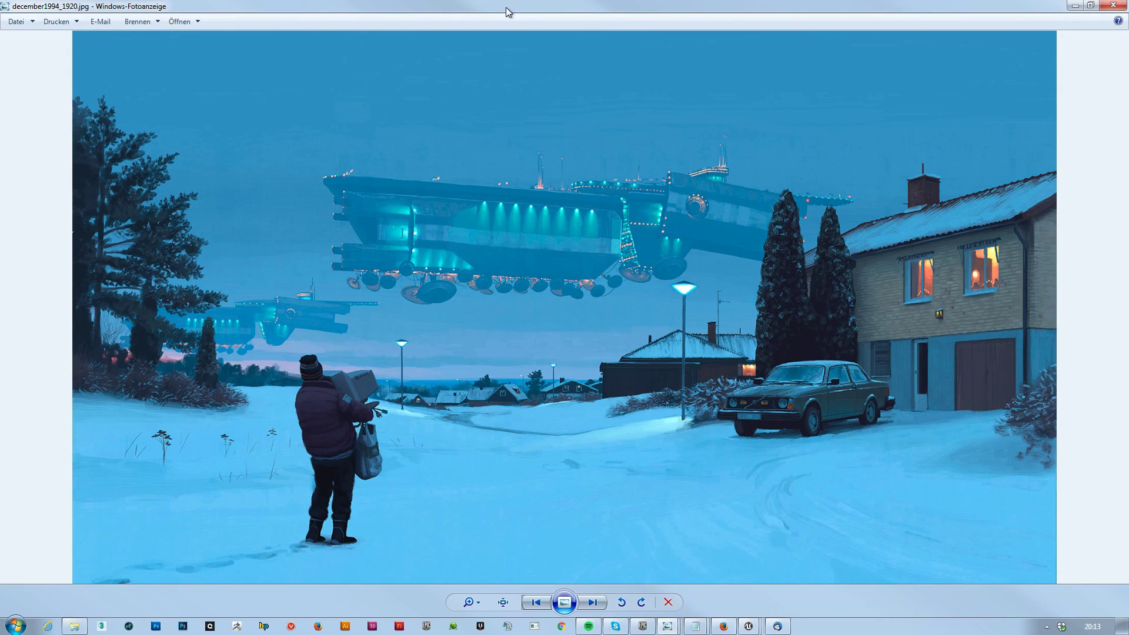
pyautogui.moveTo(507, 8); pyautogui.dragTo(367, 48)
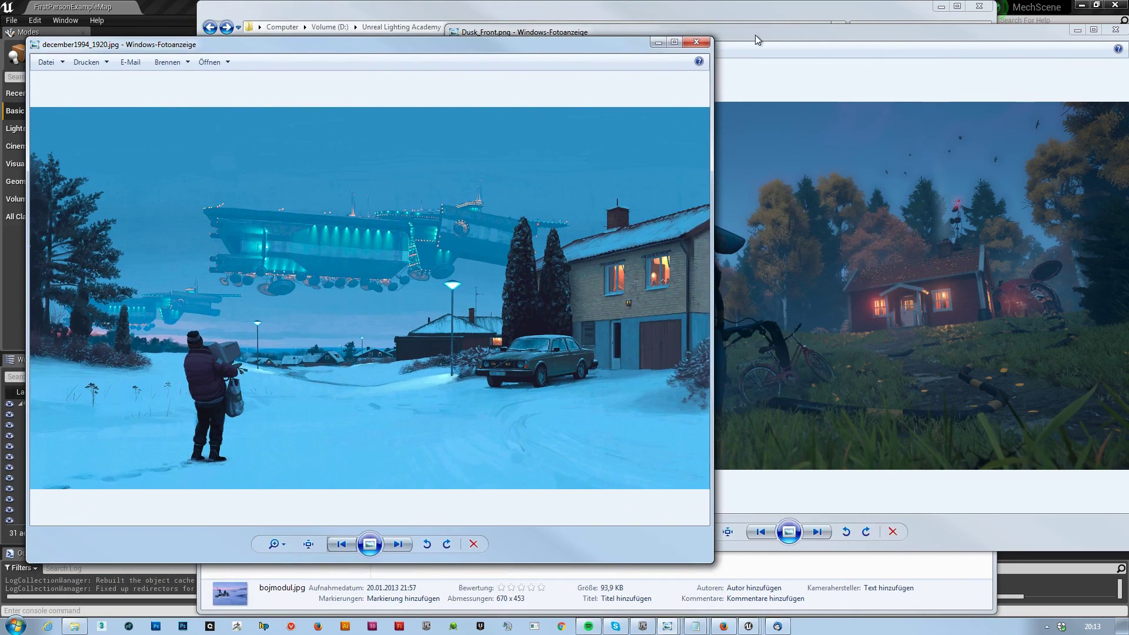
pyautogui.click(755, 36)
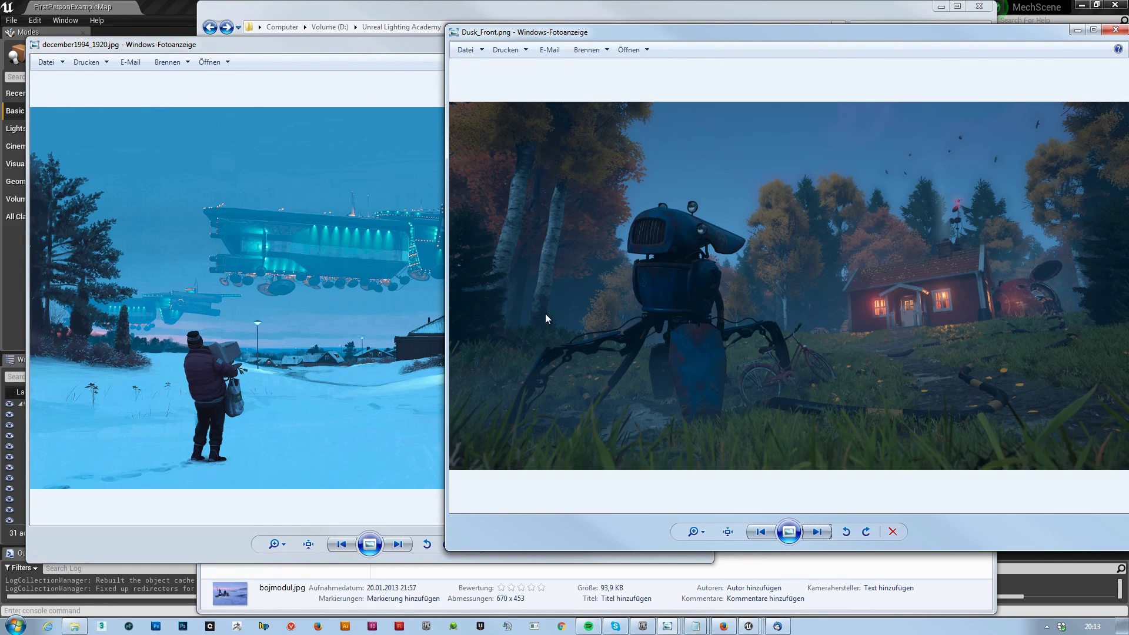
pyautogui.click(347, 55)
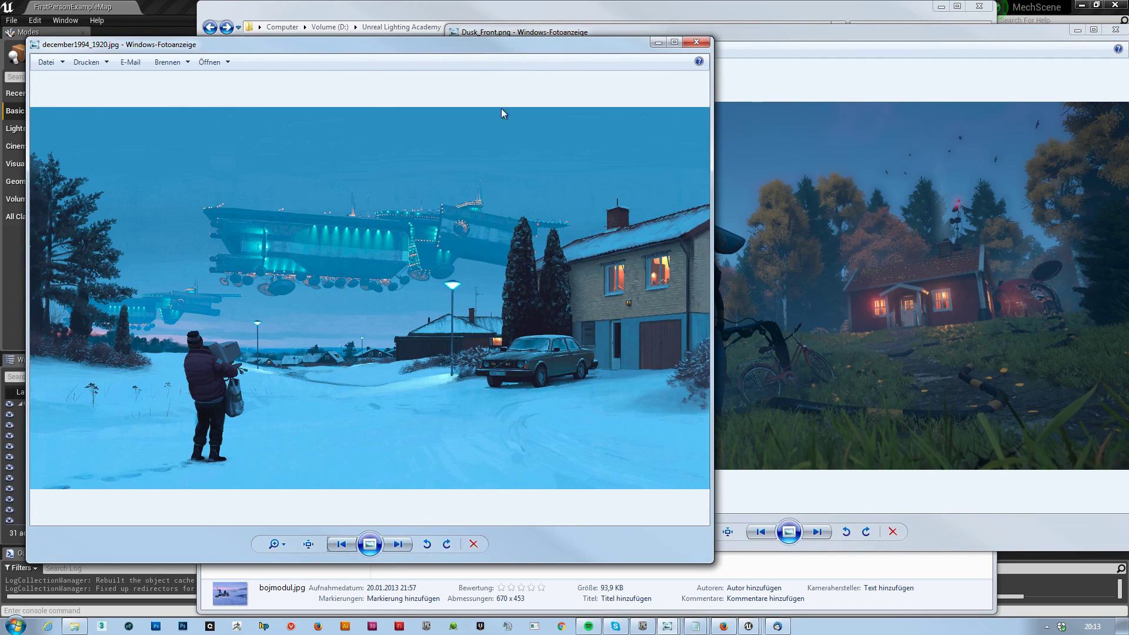
pyautogui.moveTo(438, 50); pyautogui.dragTo(616, 9)
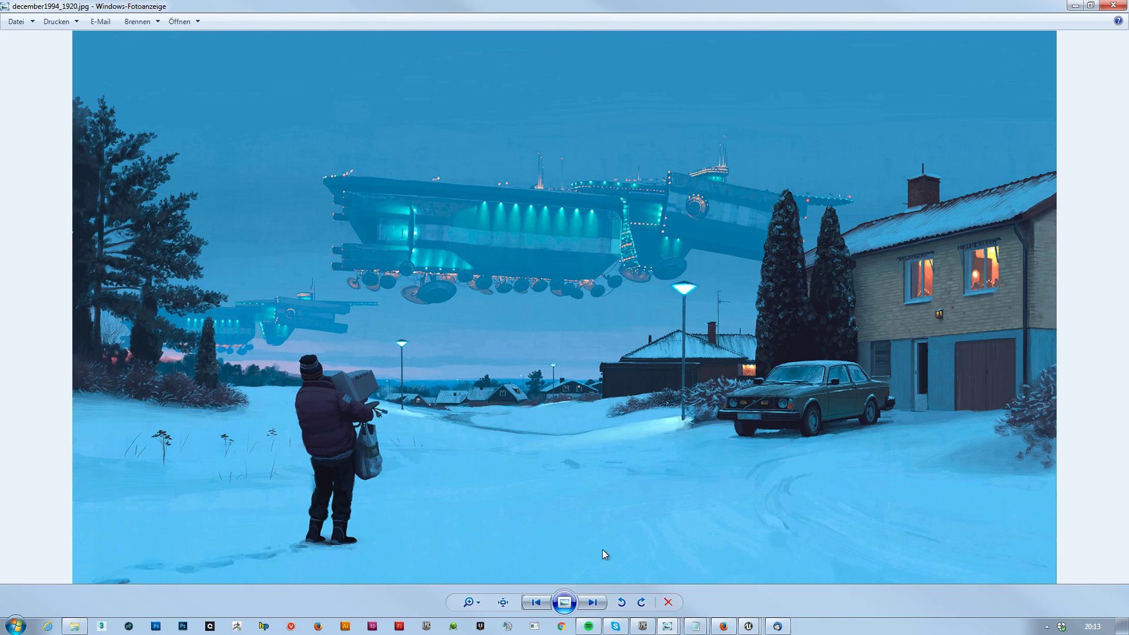
# Go back to the bojmodul.jpg reference and open it with Adobe Photoshop CC 2017
pyautogui.click(535, 602)
pyautogui.rightClick(565, 327)
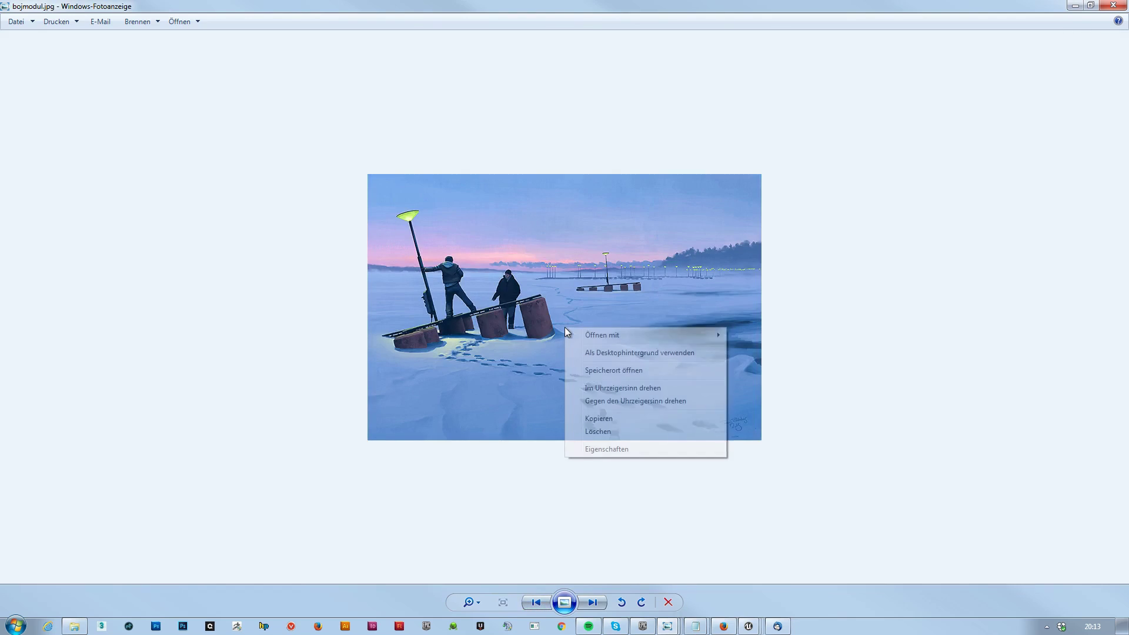
pyautogui.moveTo(634, 336)
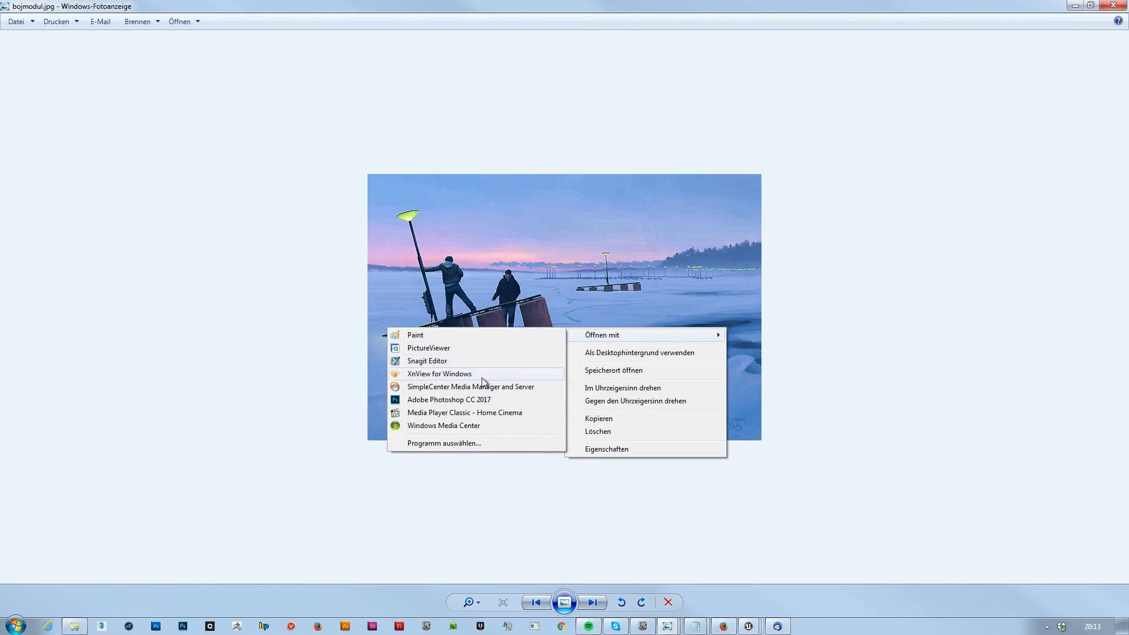
pyautogui.click(471, 401)
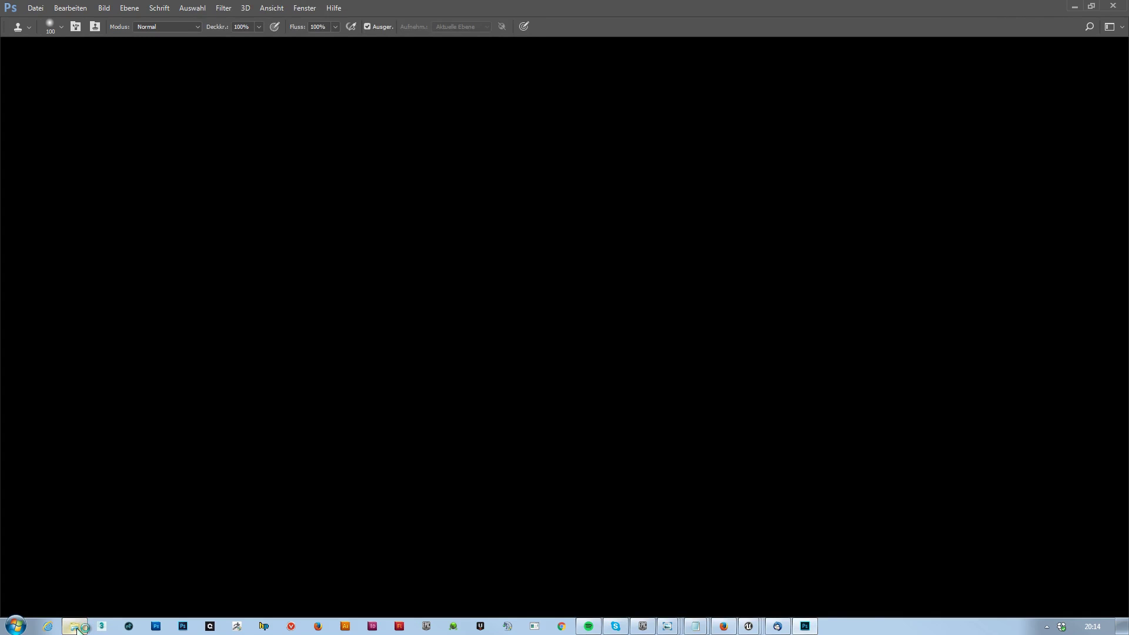
# Switch to the file manager showing the Light_References folder and reposition its window over Photoshop
pyautogui.click(76, 628)
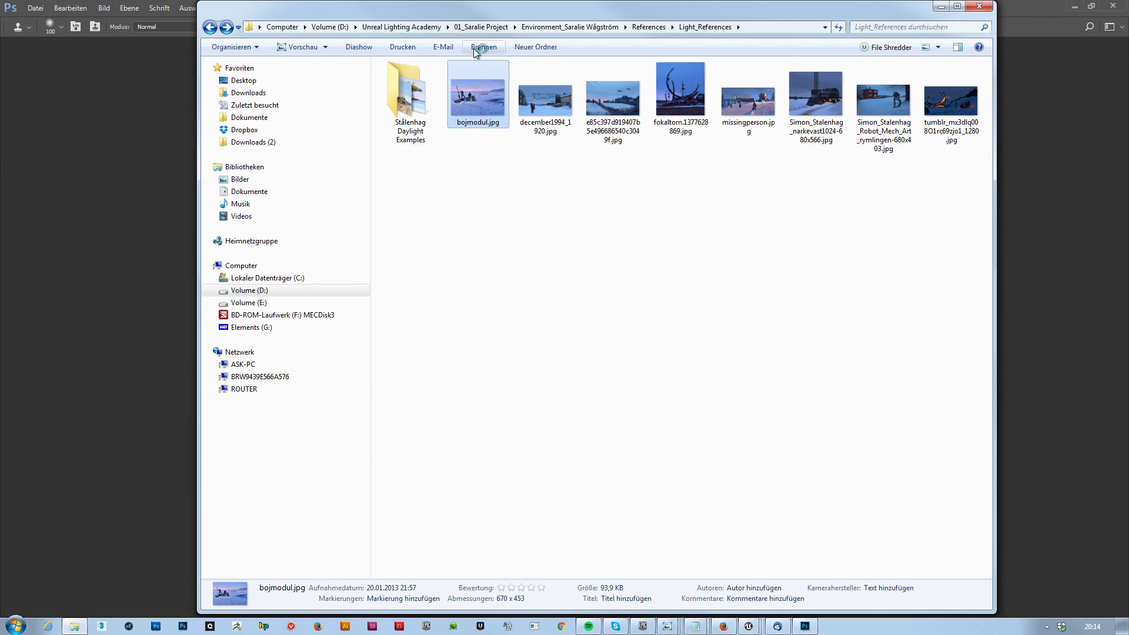
pyautogui.moveTo(481, 15); pyautogui.dragTo(933, 95)
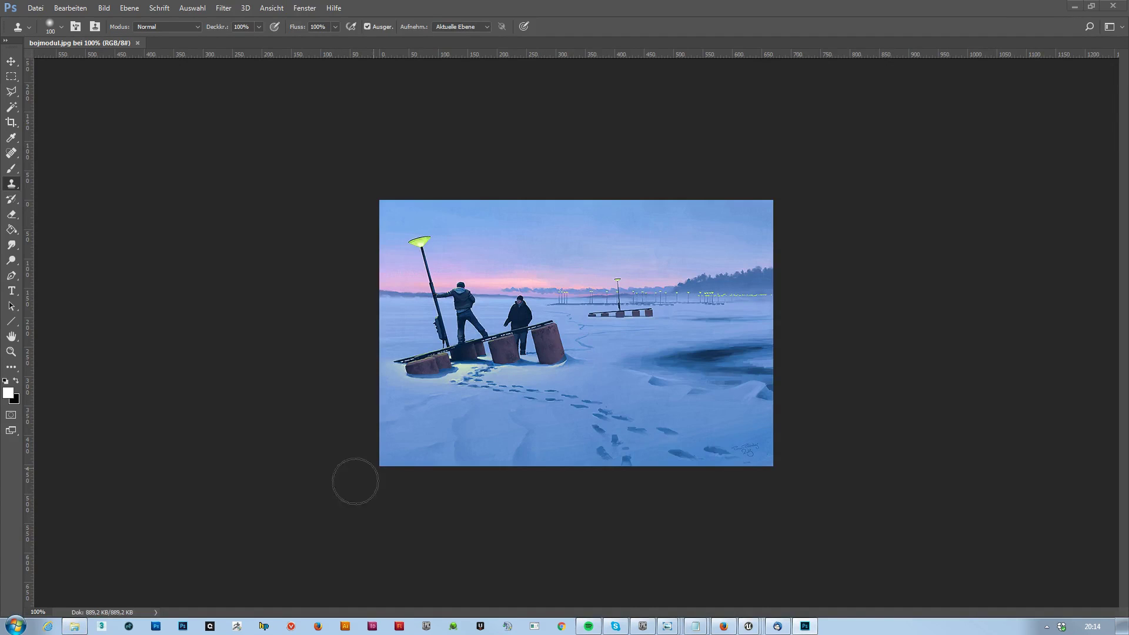
pyautogui.click(75, 626)
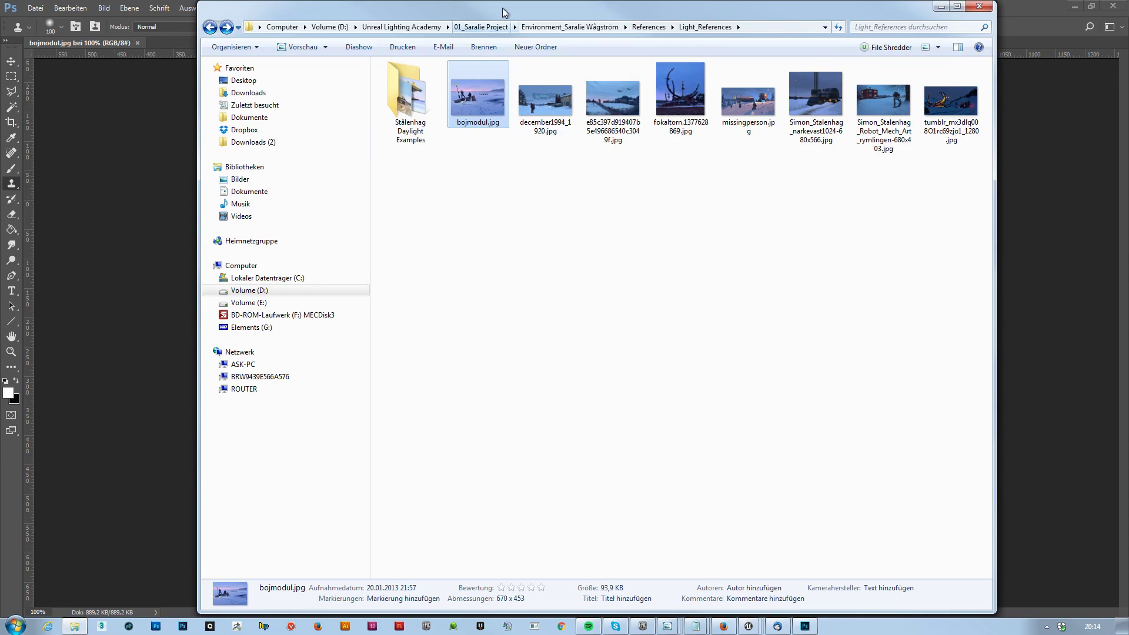
pyautogui.moveTo(506, 17); pyautogui.dragTo(565, 45)
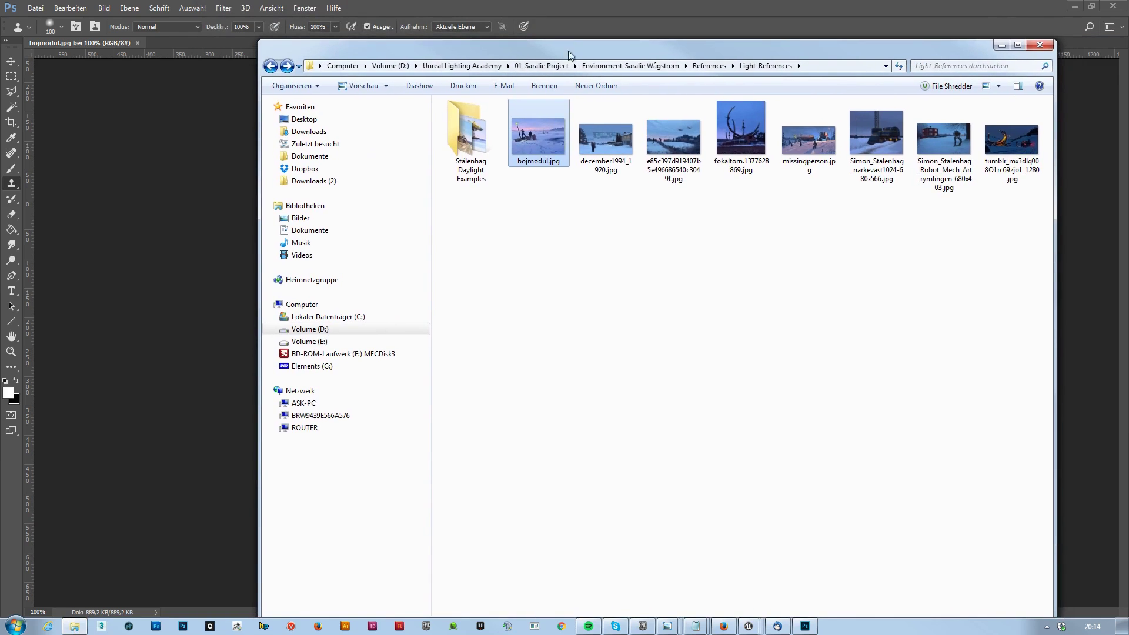
# Select the seven remaining image files in Light_References, from december1994_1920.jpg to the tumblr image, and open them in Photoshop
pyautogui.click(601, 146)
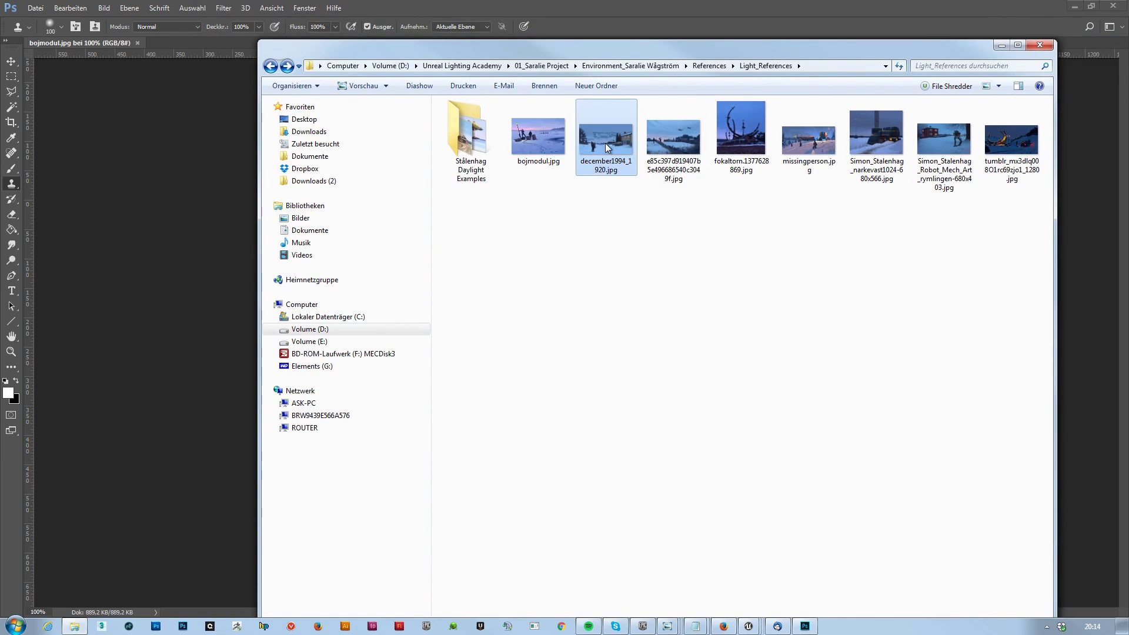
pyautogui.keyDown('ctrl'); pyautogui.click(684, 137); pyautogui.keyUp('ctrl')
pyautogui.keyDown('ctrl'); pyautogui.click(741, 135); pyautogui.keyUp('ctrl')
pyautogui.keyDown('ctrl'); pyautogui.click(800, 144); pyautogui.keyUp('ctrl')
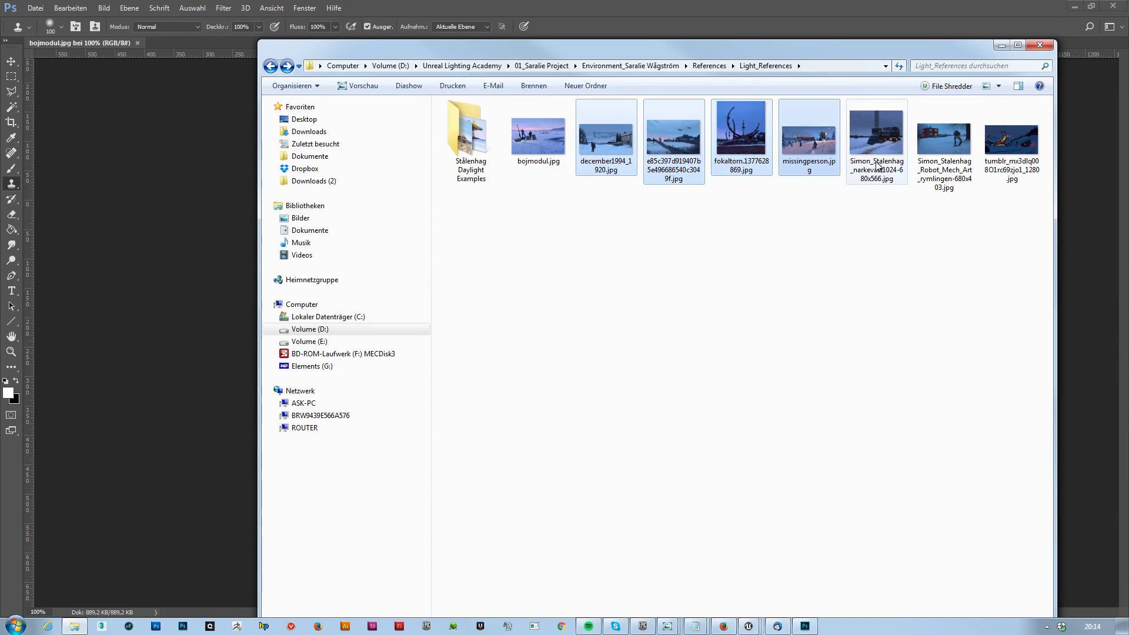
pyautogui.keyDown('ctrl'); pyautogui.click(876, 141); pyautogui.keyUp('ctrl')
pyautogui.keyDown('ctrl'); pyautogui.click(945, 147); pyautogui.keyUp('ctrl')
pyautogui.keyDown('ctrl'); pyautogui.click(1014, 150); pyautogui.keyUp('ctrl')
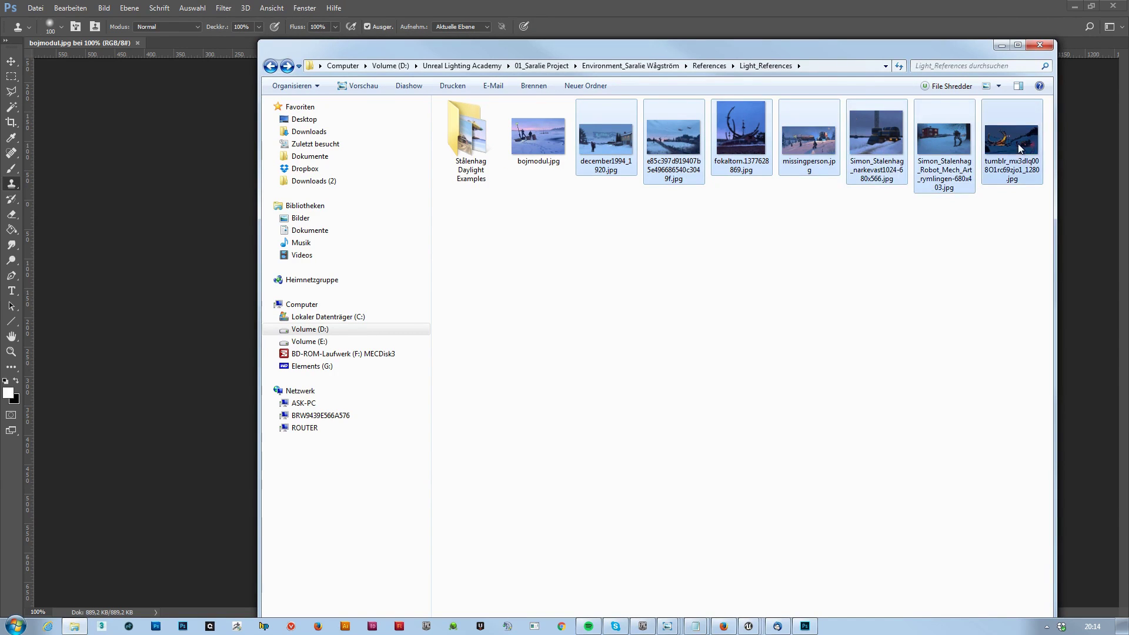
pyautogui.rightClick(618, 146)
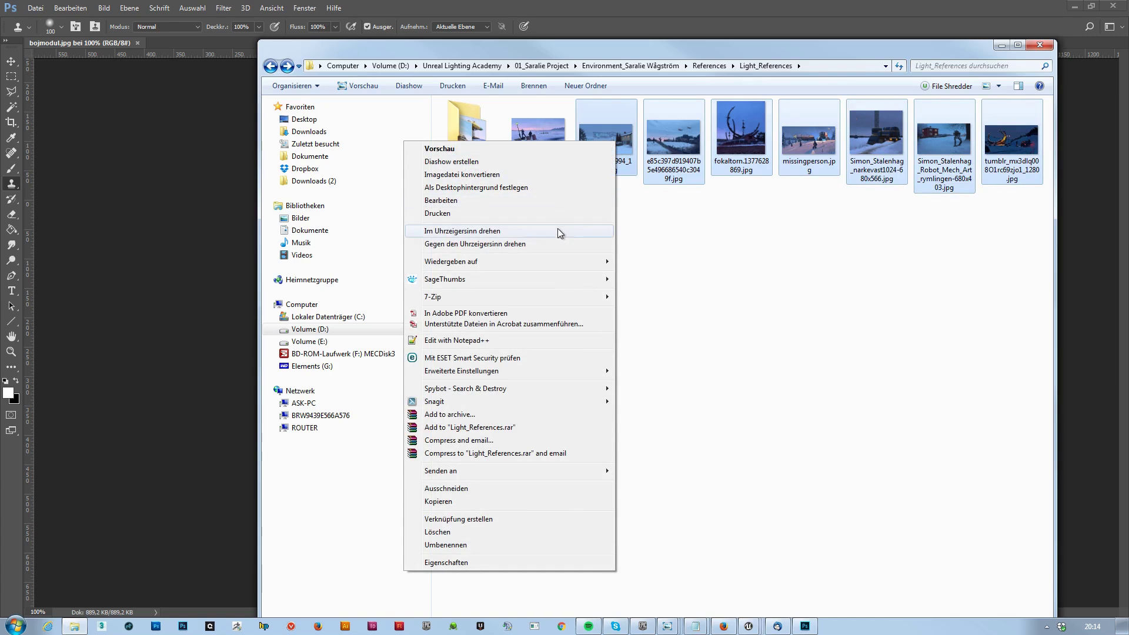
pyautogui.click(655, 49)
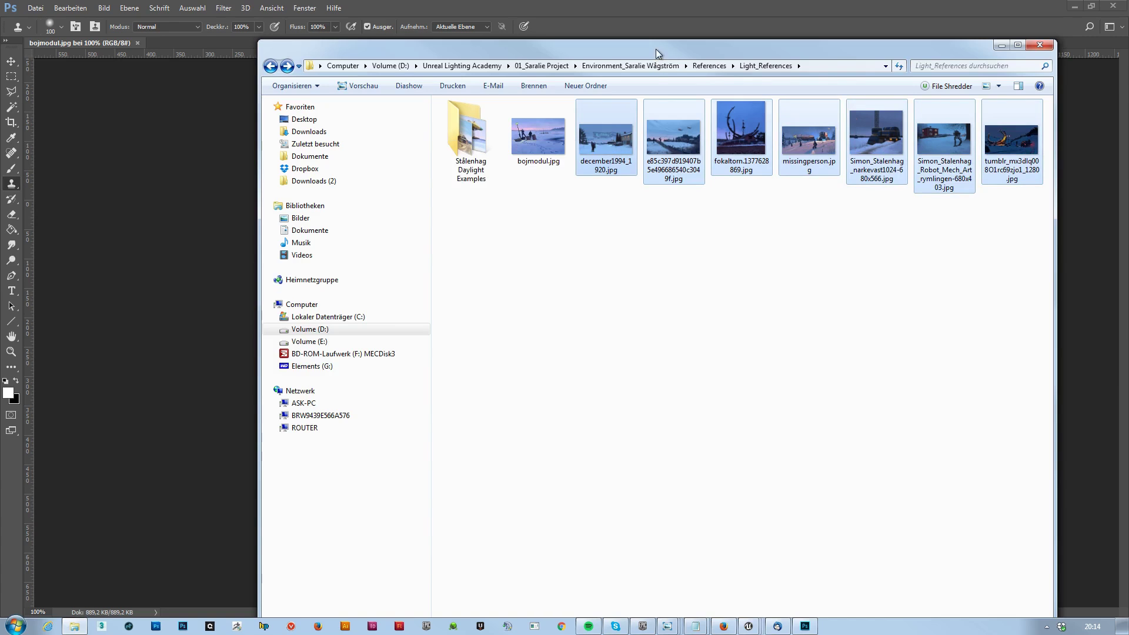
pyautogui.moveTo(653, 48); pyautogui.dragTo(719, 247)
pyautogui.moveTo(809, 327); pyautogui.dragTo(320, 44)
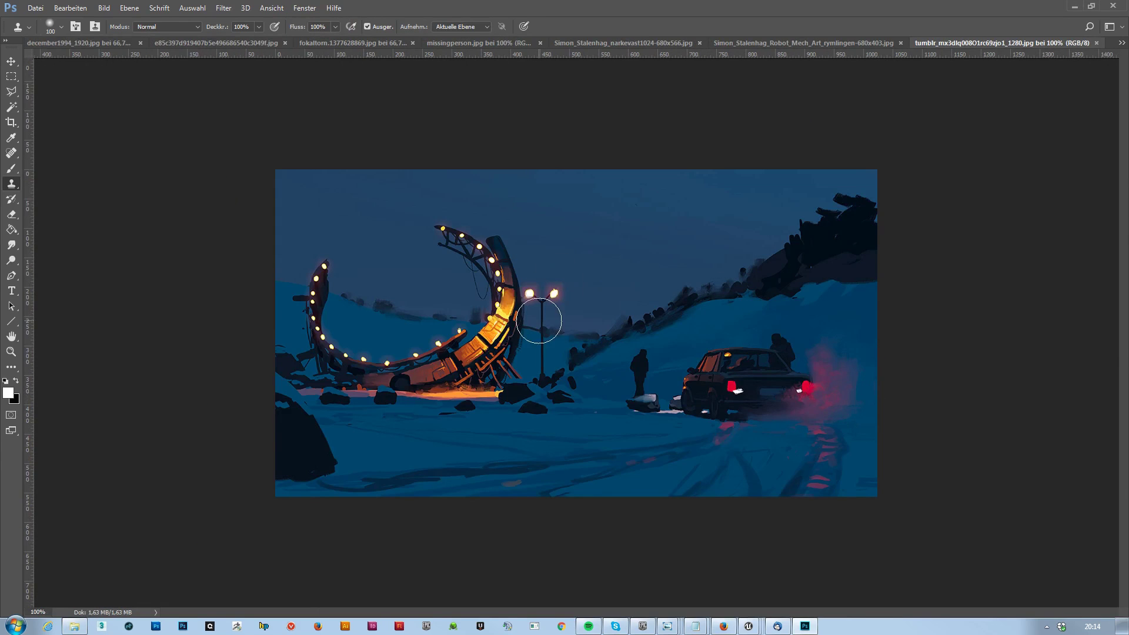
# Set the foreground colour to pure red, ff0000
pyautogui.press('i')
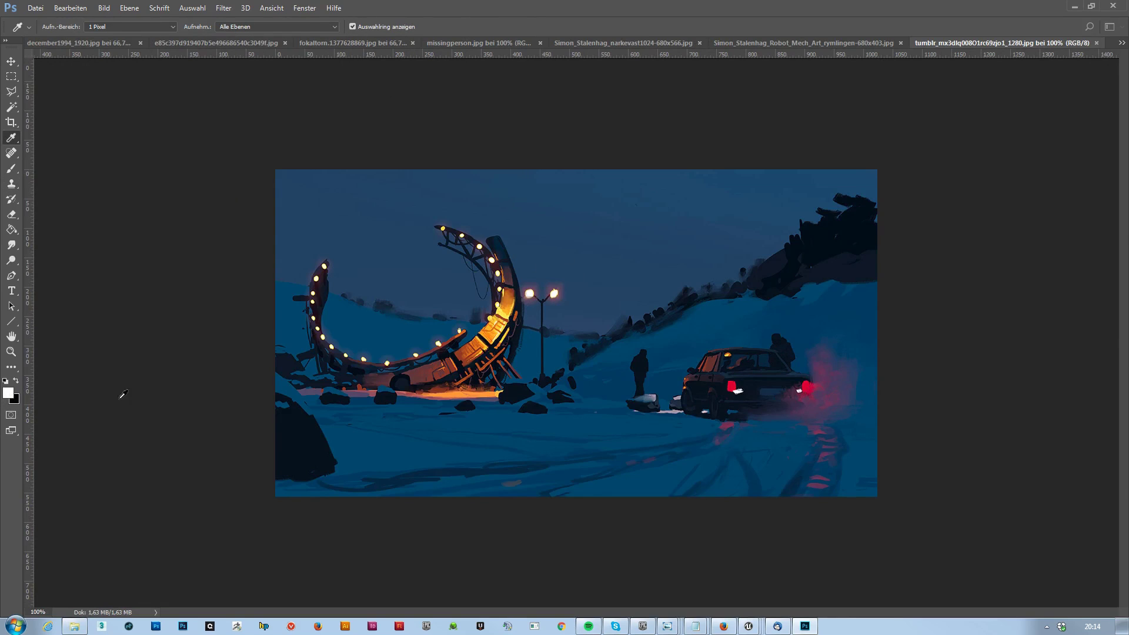
pyautogui.click(8, 393)
pyautogui.moveTo(621, 233); pyautogui.dragTo(709, 220)
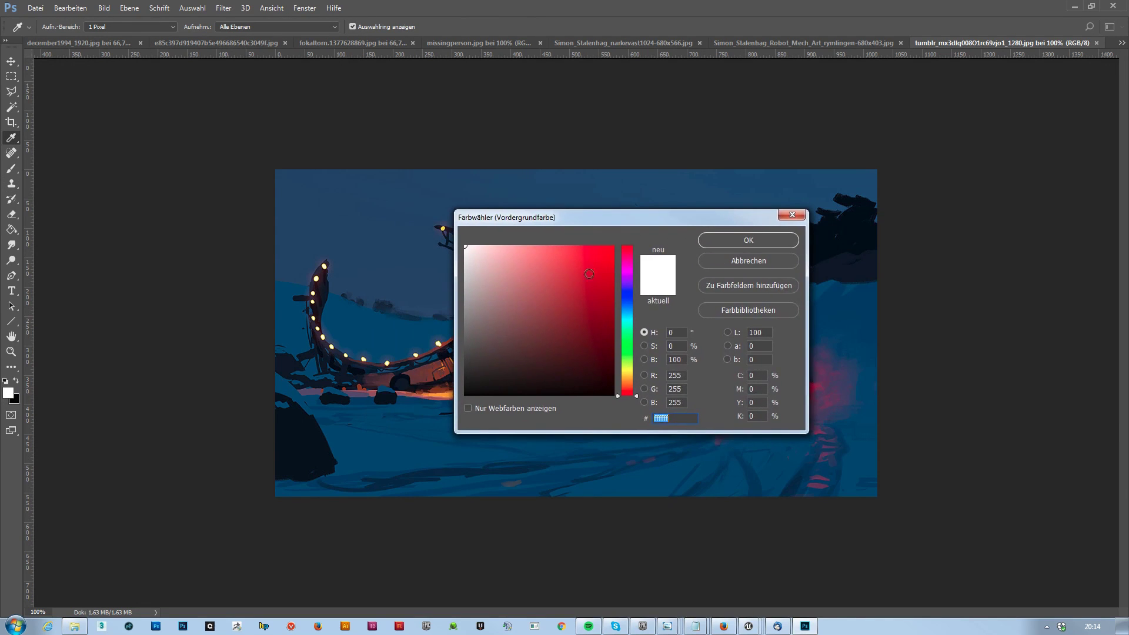
pyautogui.write('ff0000')
pyautogui.click(752, 241)
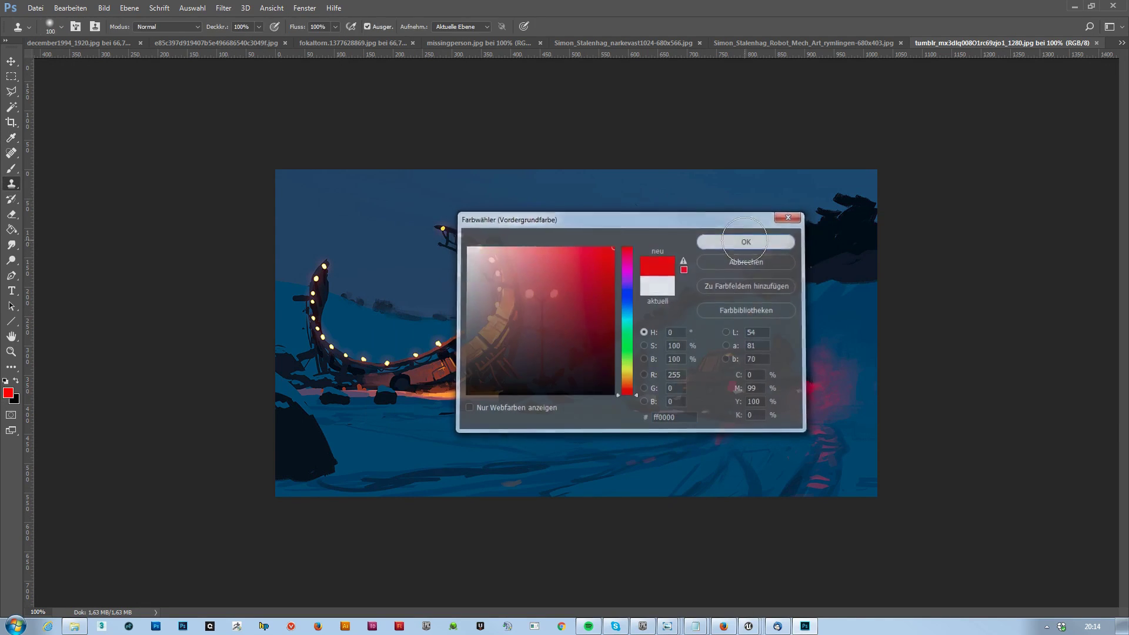
# Switch back to the Clone Stamp tool and reduce its brush size to 10
pyautogui.press('s')
pyautogui.press('[')
pyautogui.press('[')
pyautogui.press('[')
pyautogui.press('[')
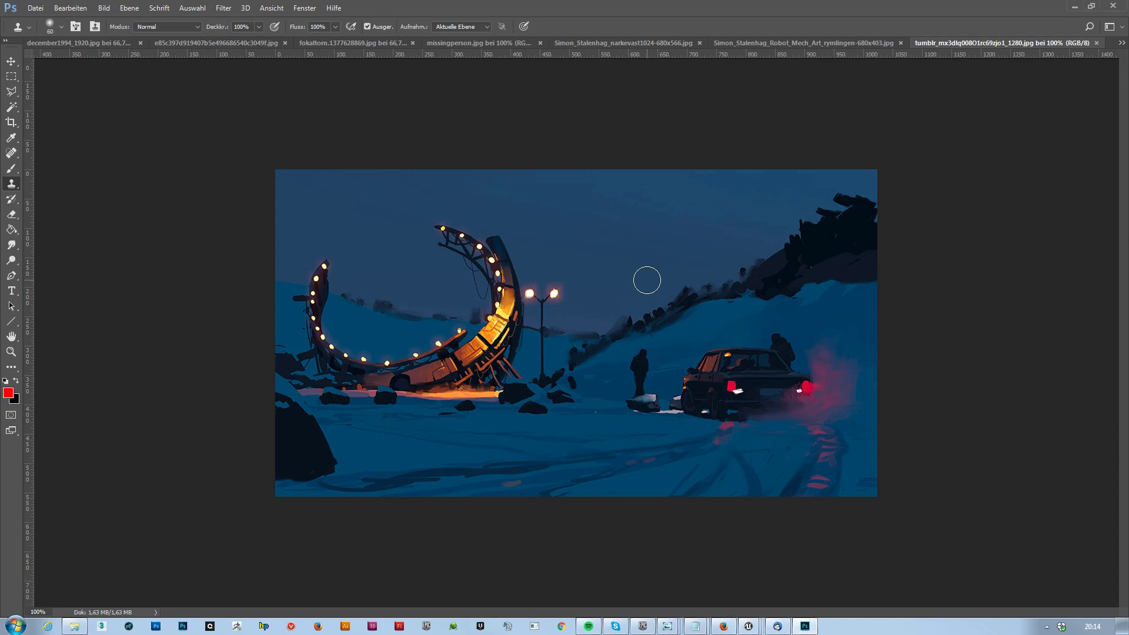
pyautogui.press('[')
pyautogui.press('[')
pyautogui.press('[')
pyautogui.press('[')
pyautogui.press('[')
pyautogui.press('[')
pyautogui.press('[')
pyautogui.press('[')
pyautogui.press('[')
# Look through the open references: december1994, bojmodul, the fence scene, fokaltorn, missingperson, and the narkevast image
pyautogui.click(99, 43)
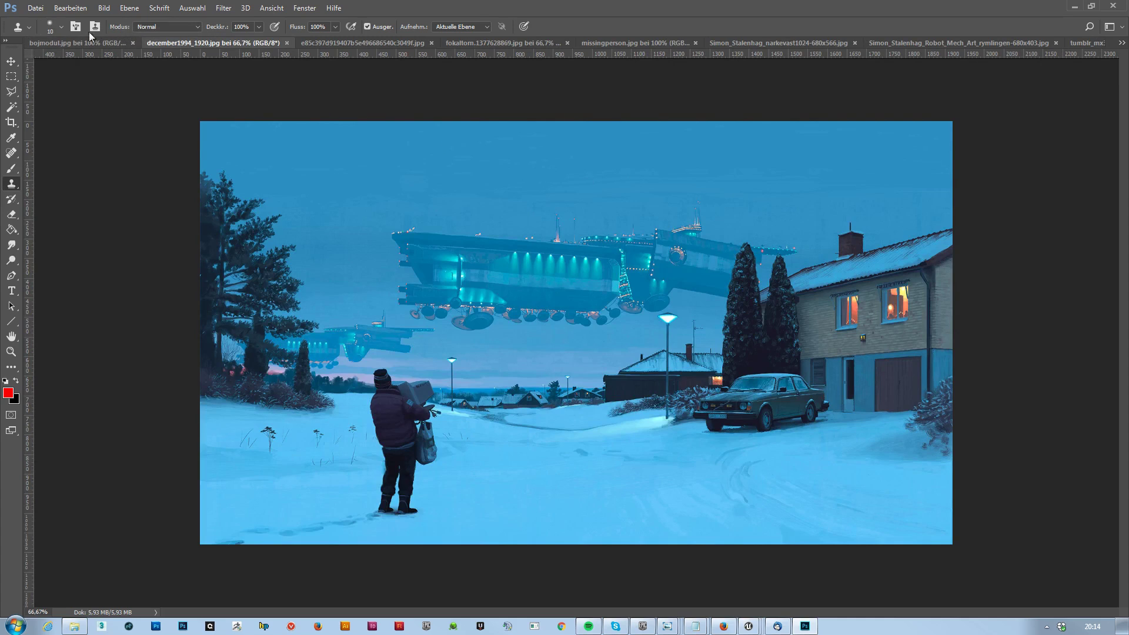
pyautogui.click(79, 43)
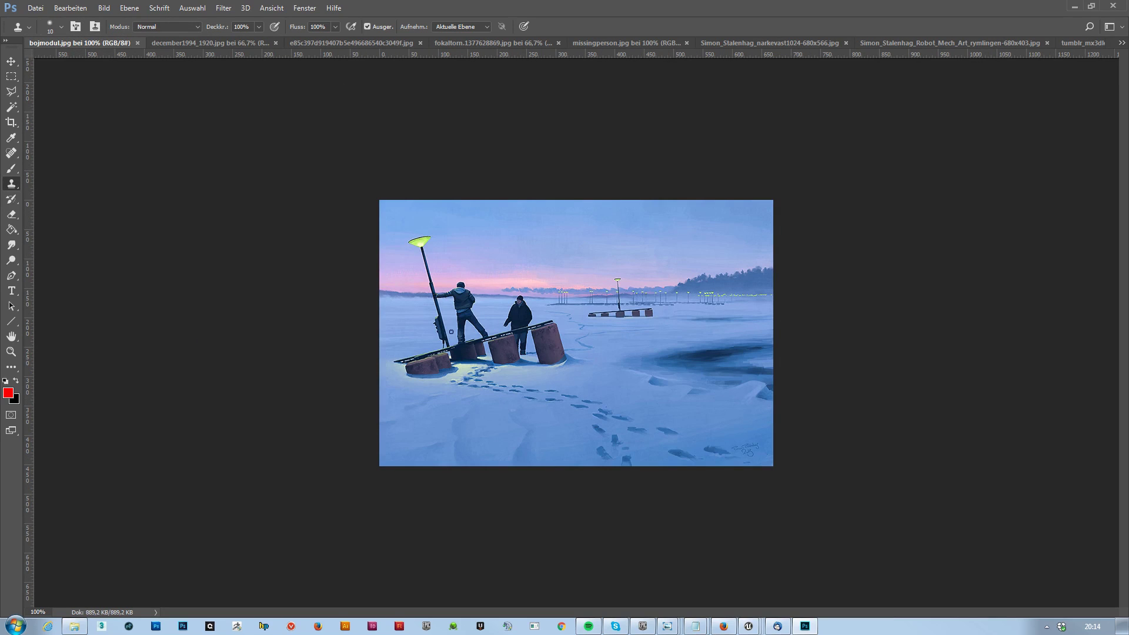
pyautogui.click(227, 44)
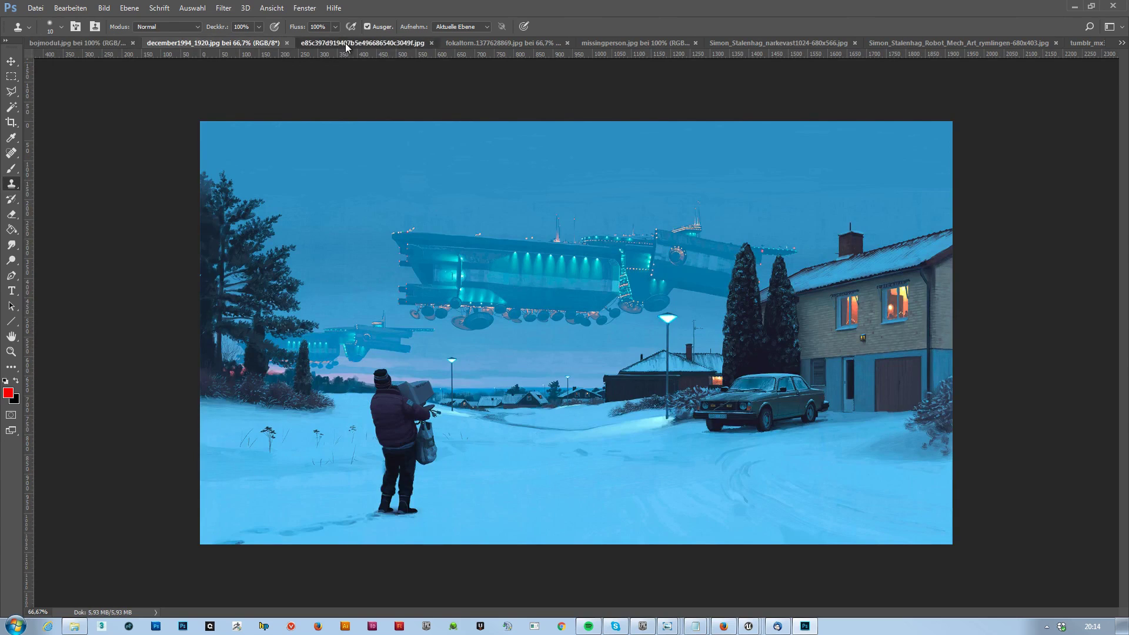
pyautogui.click(344, 43)
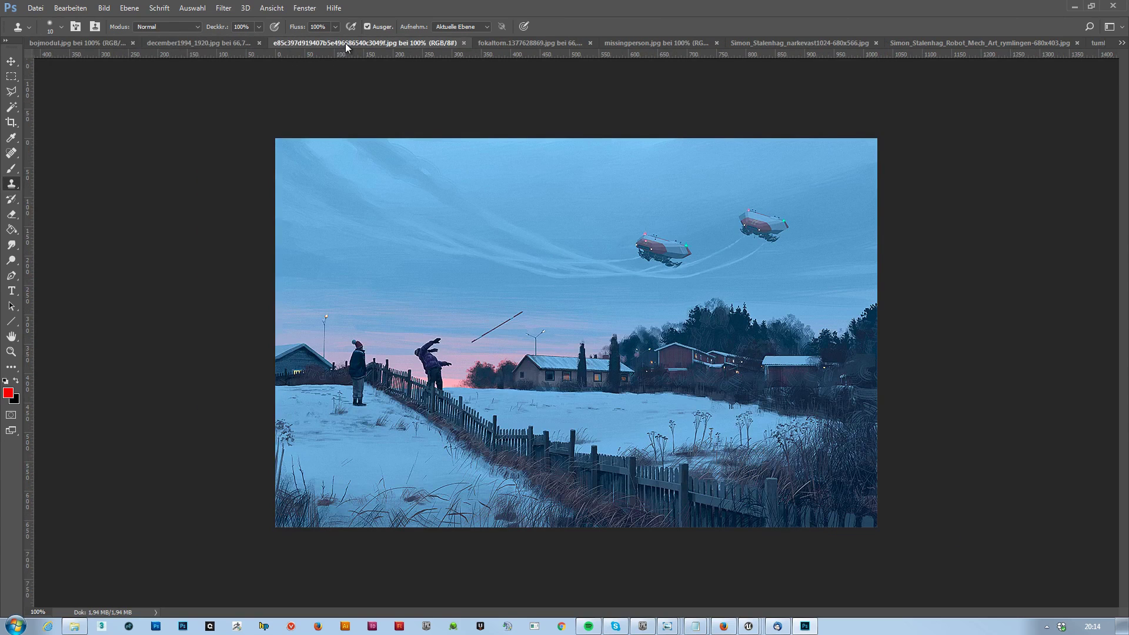
pyautogui.click(515, 44)
pyautogui.click(617, 44)
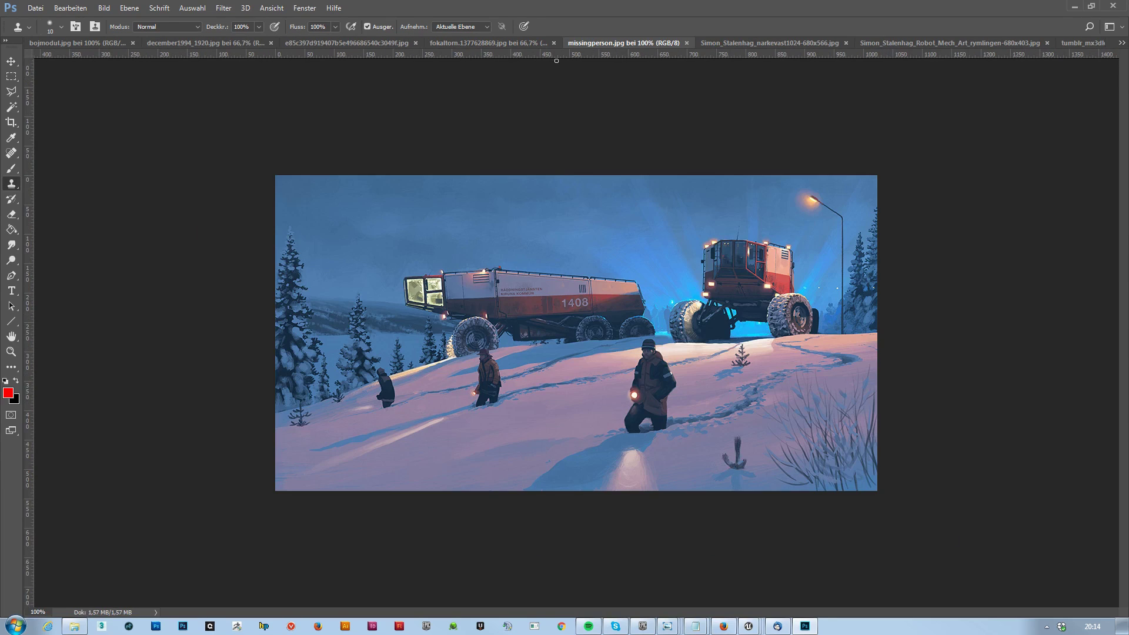
pyautogui.click(783, 44)
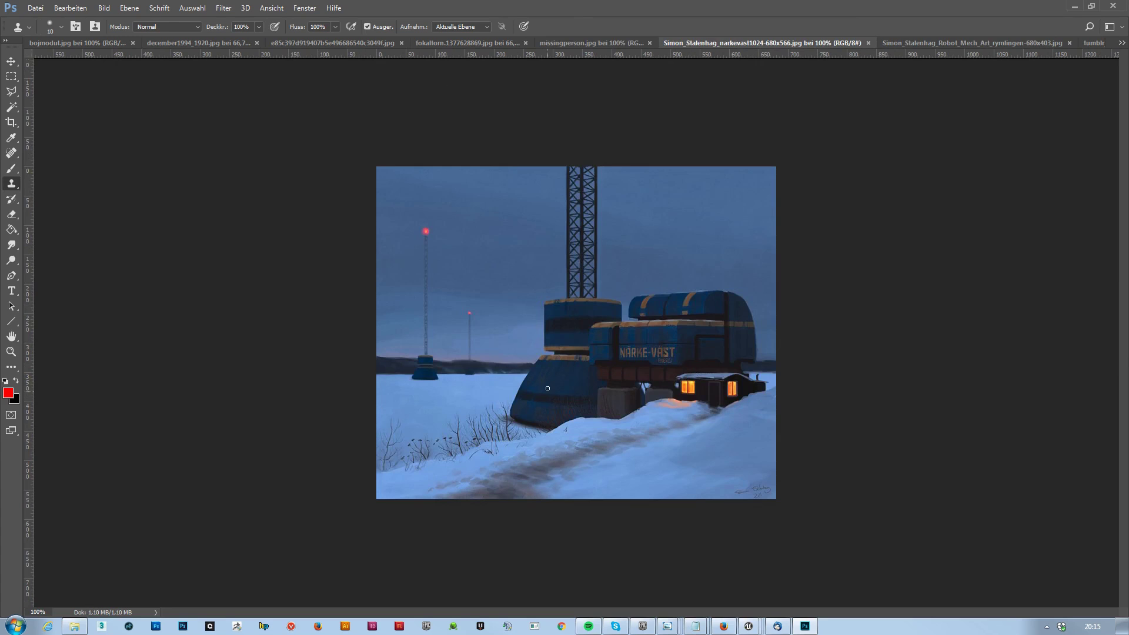
# Switch to the Brush tool and shrink its tip to a small size over the narkevast image
pyautogui.press('alt')
pyautogui.press('b')
pyautogui.rightClick(539, 362)
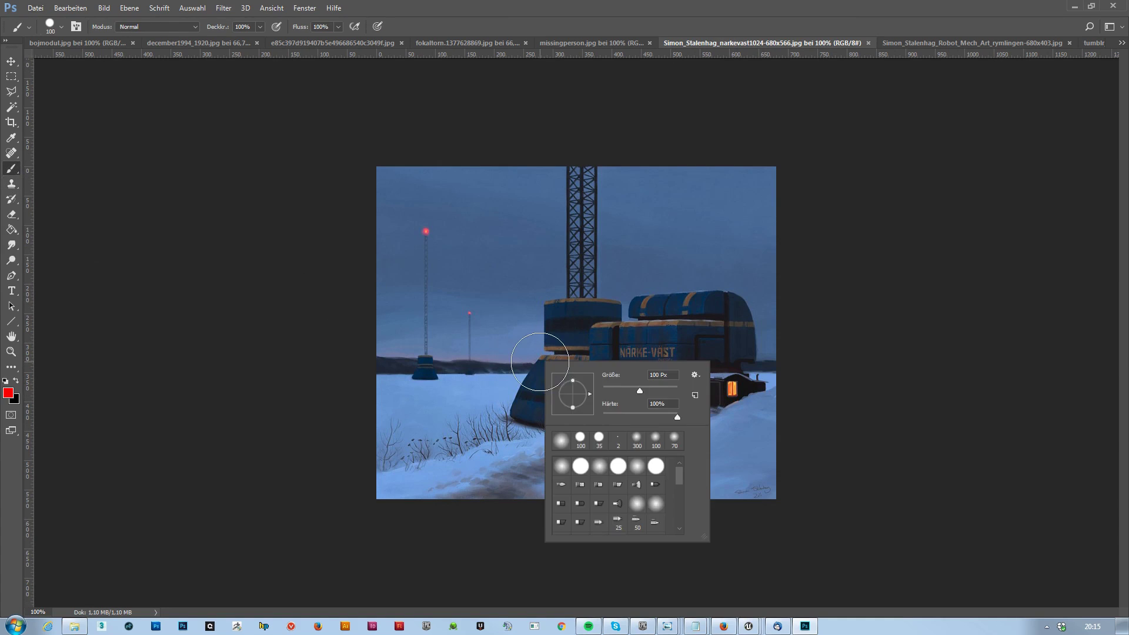
pyautogui.click(448, 27)
pyautogui.press('.')
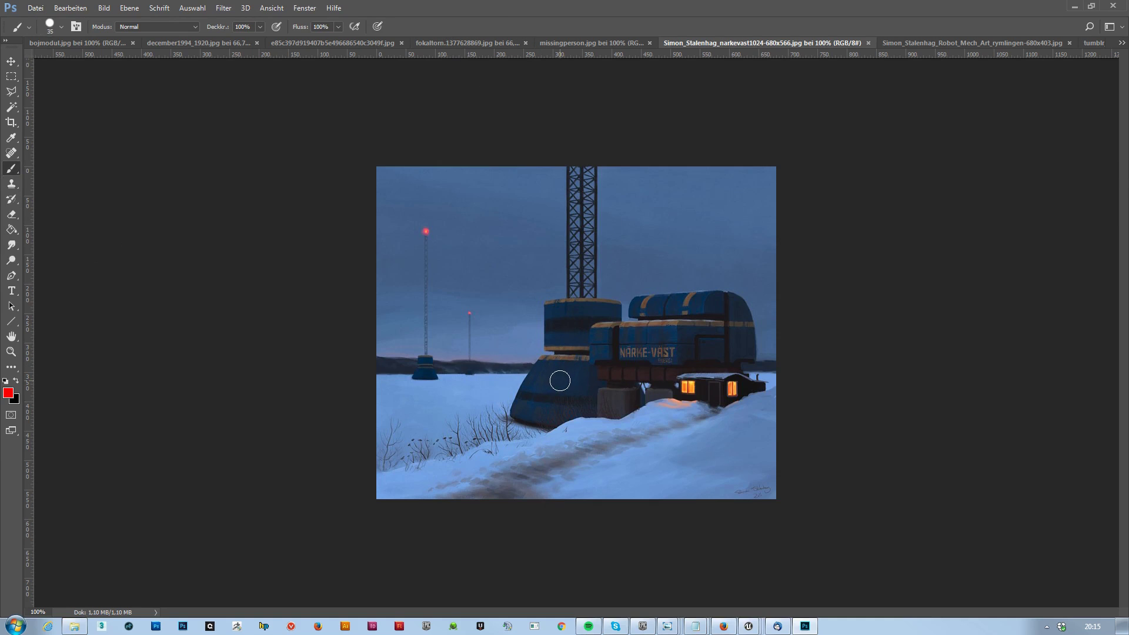
pyautogui.press('[')
pyautogui.press('[')
pyautogui.press('[')
pyautogui.press('[')
# Sample the dark blue on the narkevast structure and compare its saturation in the Color Picker, leaving the colour unchanged
pyautogui.keyDown('alt'); pyautogui.click(579, 385); pyautogui.keyUp('alt')
pyautogui.click(9, 394)
pyautogui.moveTo(633, 221); pyautogui.dragTo(288, 126)
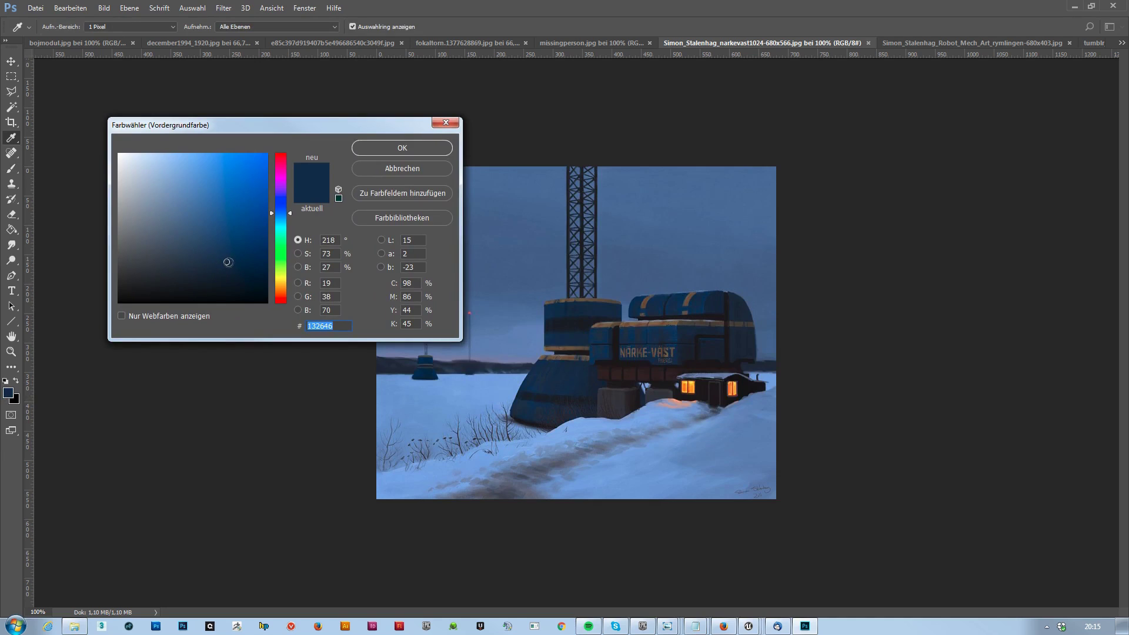
pyautogui.click(262, 261)
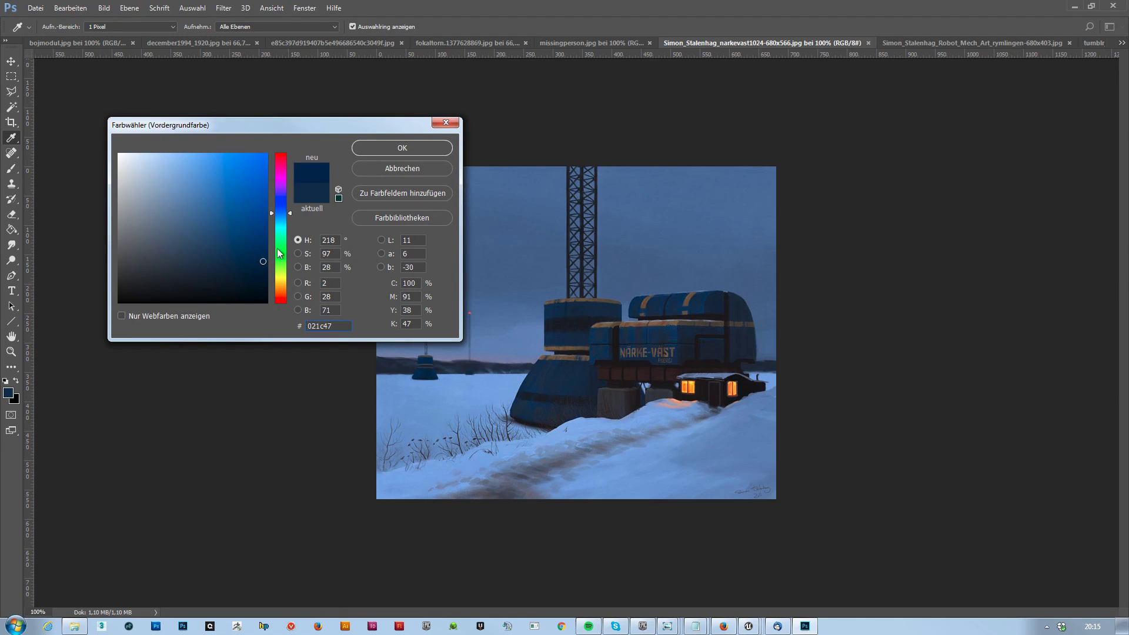
pyautogui.click(223, 263)
pyautogui.click(395, 168)
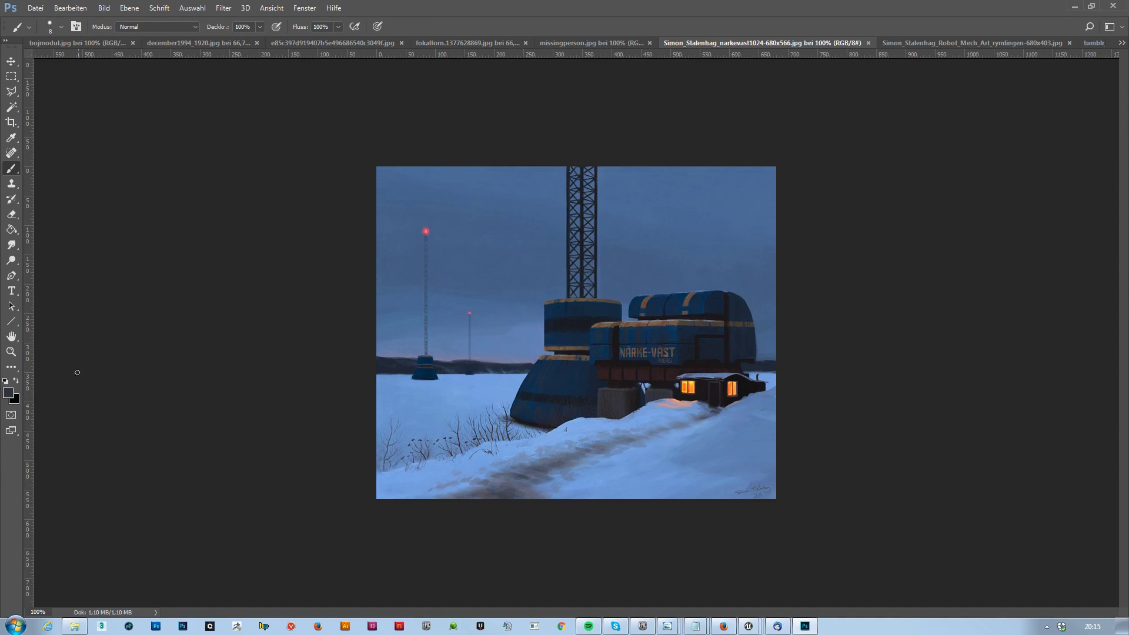
# Inspect the sampled dark grey in the Color Picker, and likewise sample and inspect the dark brown beneath the NÄRKE-VAST container
pyautogui.click(9, 393)
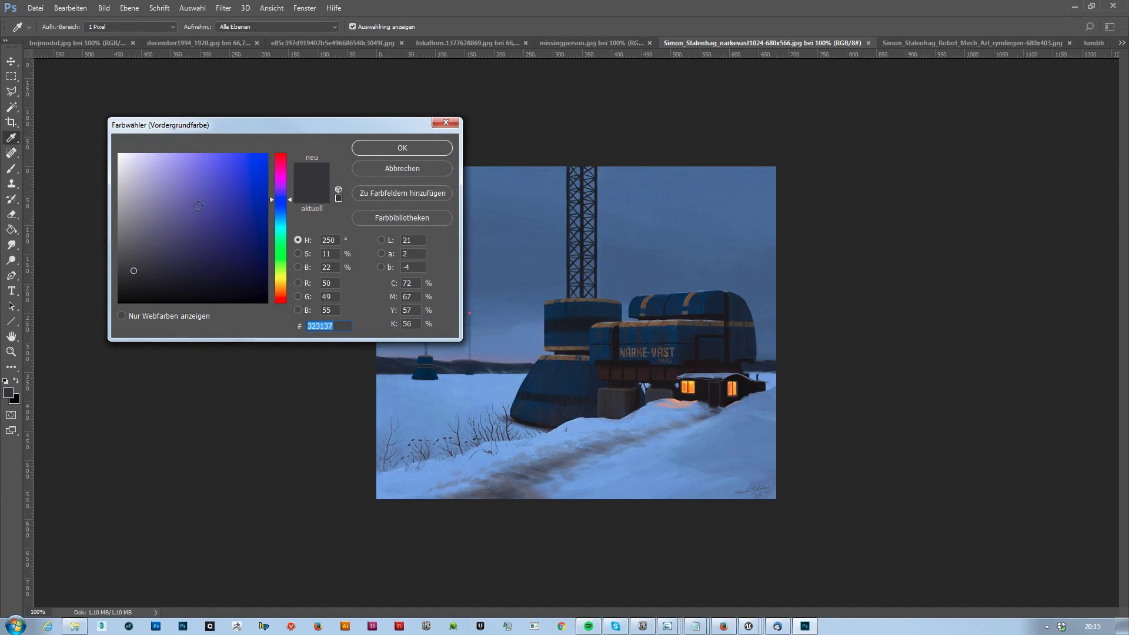
pyautogui.click(401, 168)
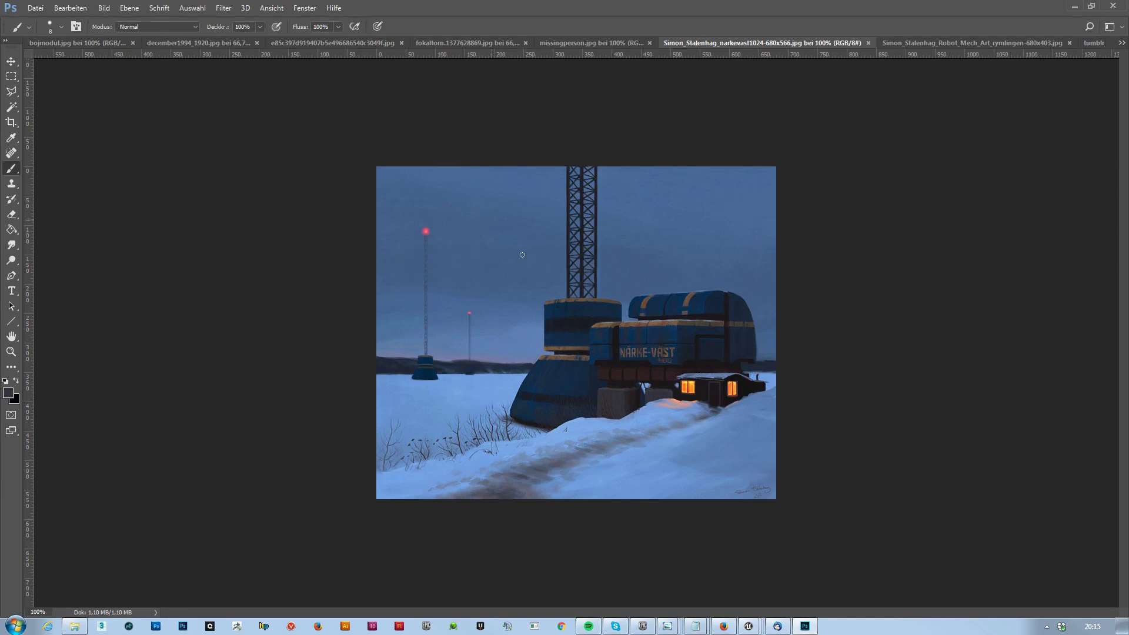
pyautogui.press('i')
pyautogui.click(610, 369)
pyautogui.click(11, 394)
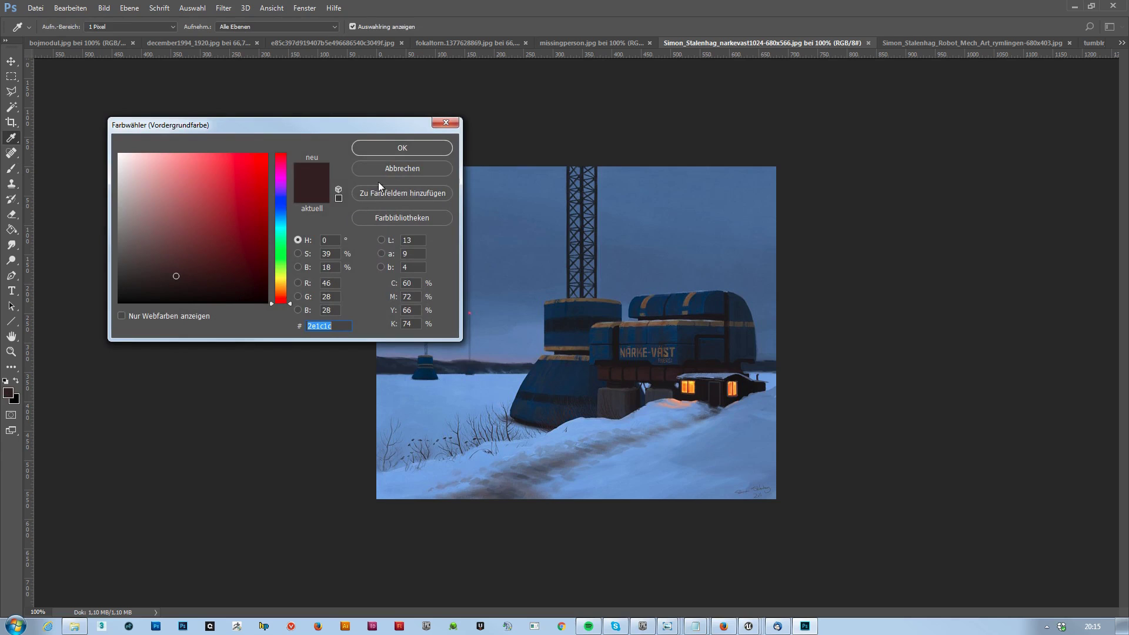
pyautogui.click(385, 168)
pyautogui.press('b')
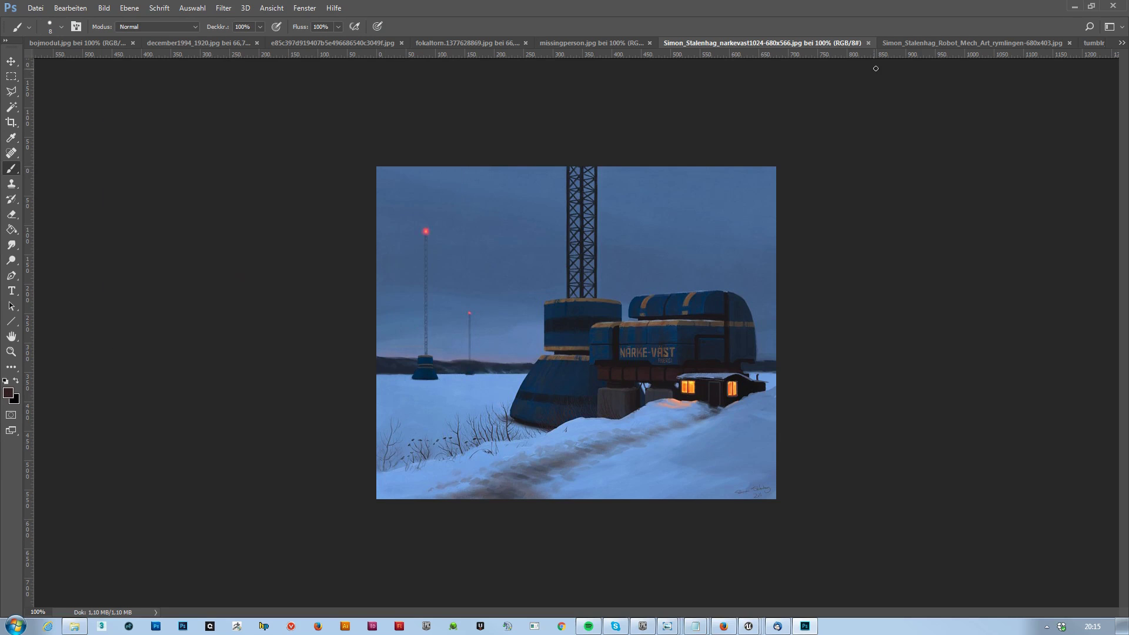
# Bring up the rymlingen robot reference, sample the dark tree trunk, and inspect its colour values
pyautogui.click(908, 44)
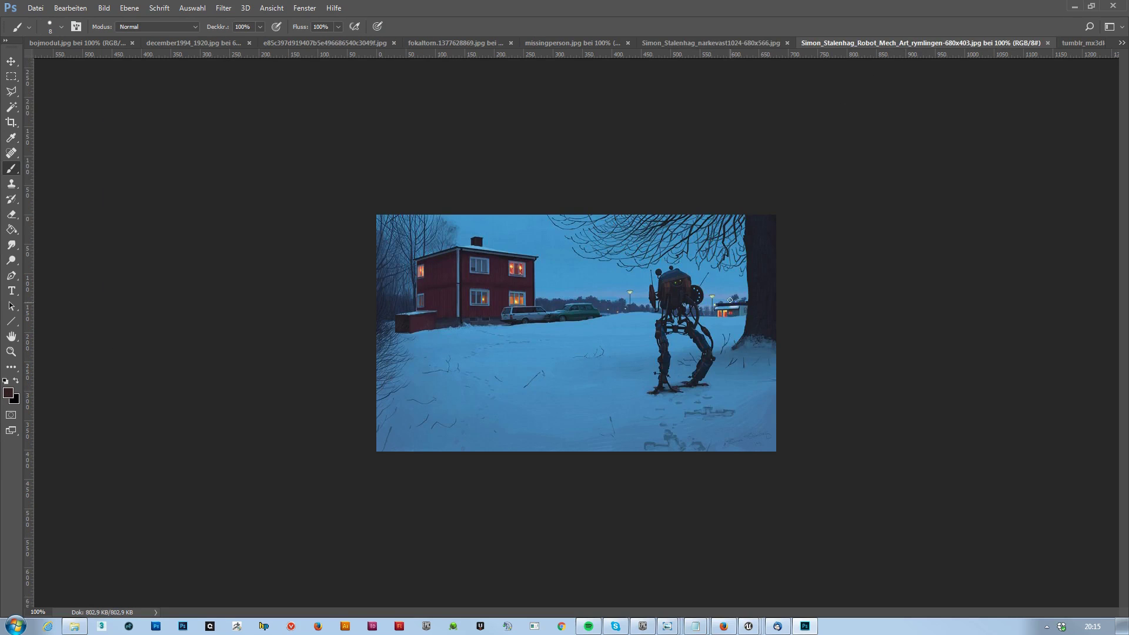
pyautogui.press('i')
pyautogui.click(760, 261)
pyautogui.click(9, 393)
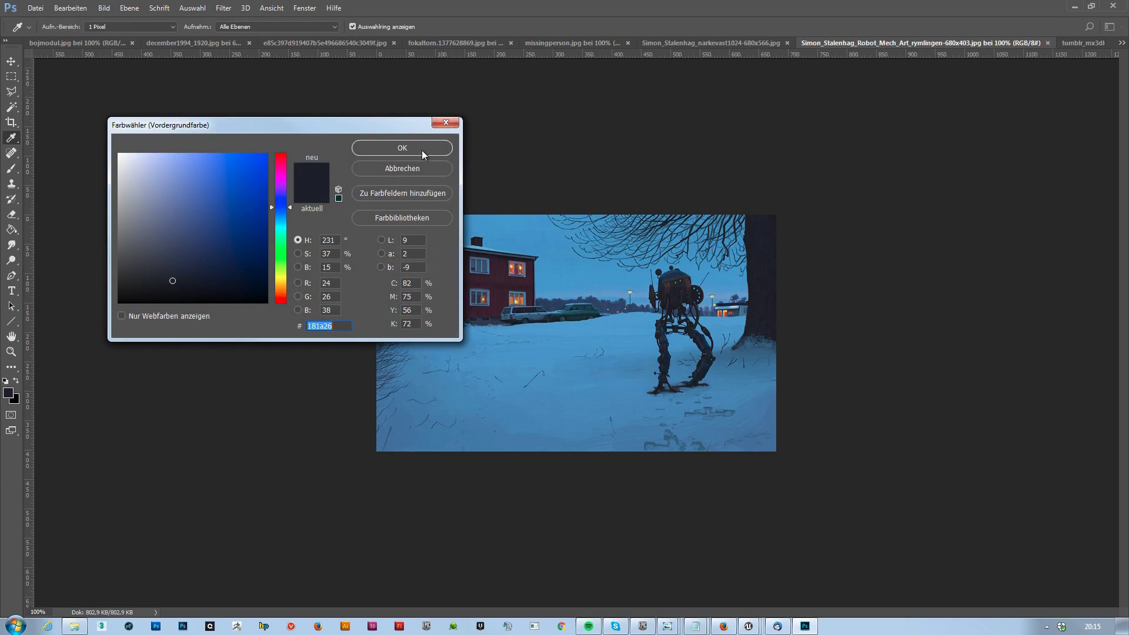
pyautogui.click(418, 169)
# Sample a dark tone on the red house in the rymlingen image and inspect its colour values
pyautogui.press('b')
pyautogui.keyDown('alt'); pyautogui.click(458, 302); pyautogui.keyUp('alt')
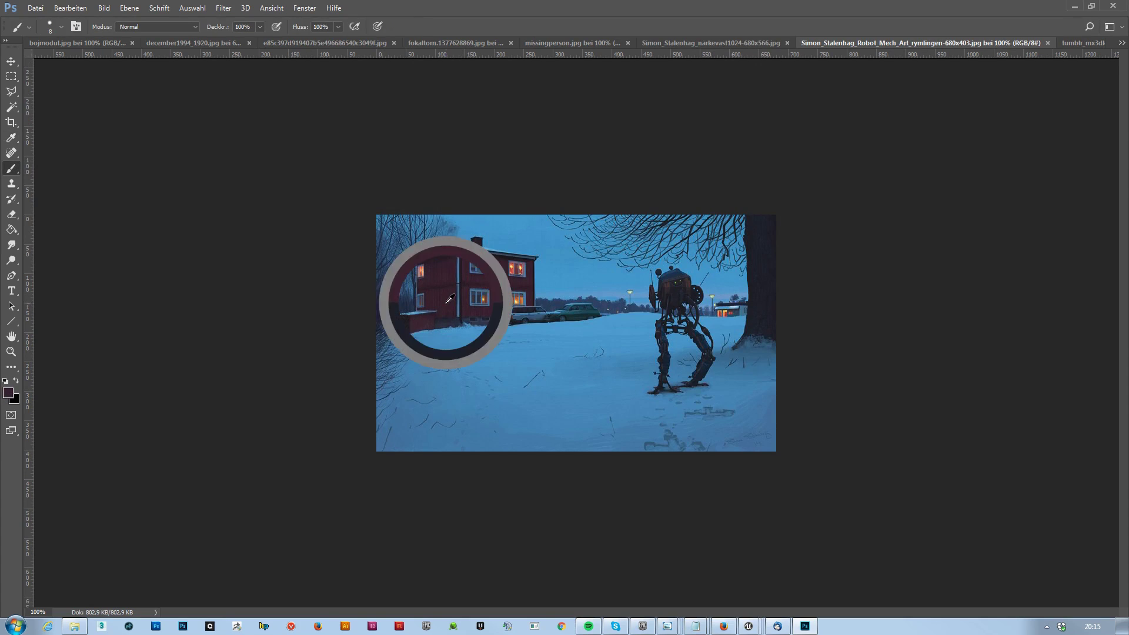
pyautogui.click(9, 394)
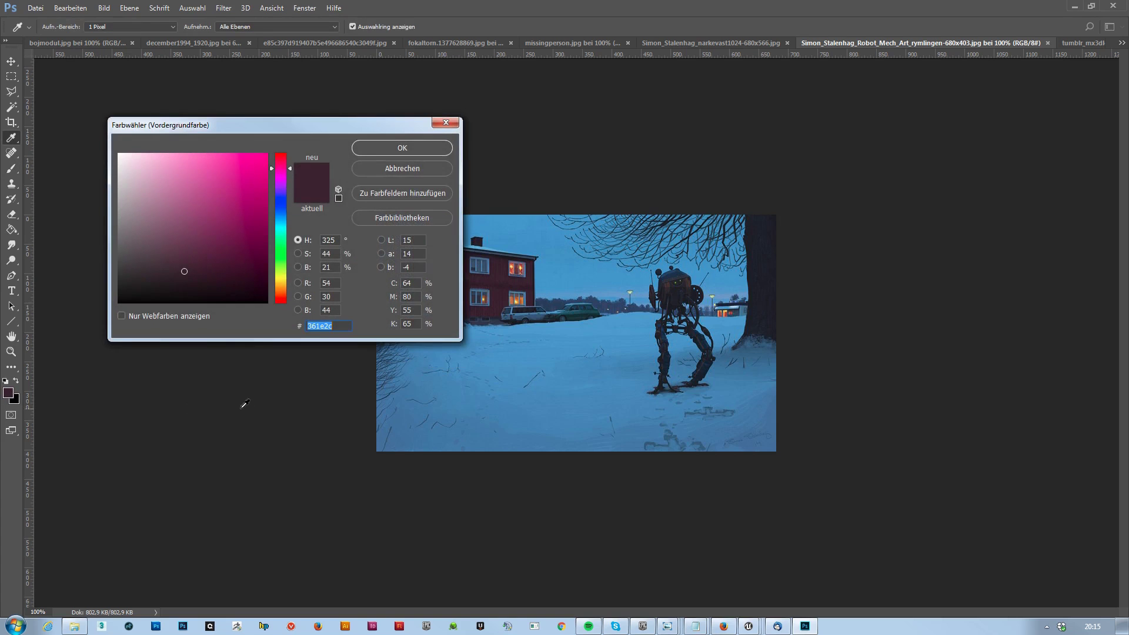
pyautogui.click(402, 168)
# Sample the colour on the upper part of the mech and inspect its values in the Color Picker
pyautogui.press('b')
pyautogui.keyDown('alt'); pyautogui.click(672, 270); pyautogui.keyUp('alt')
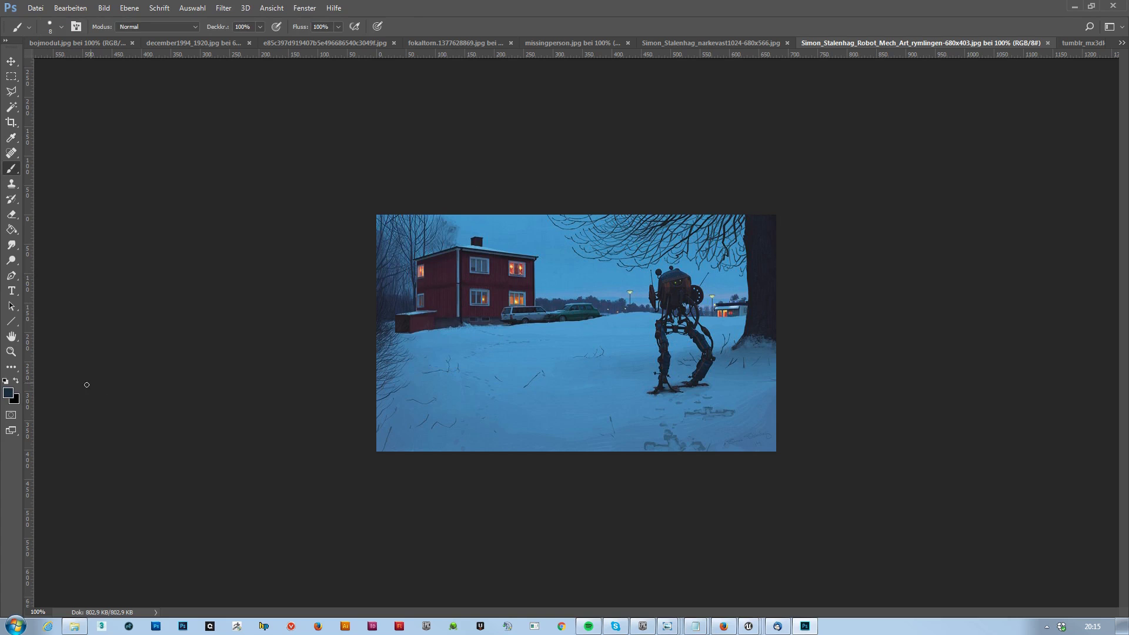
pyautogui.click(9, 393)
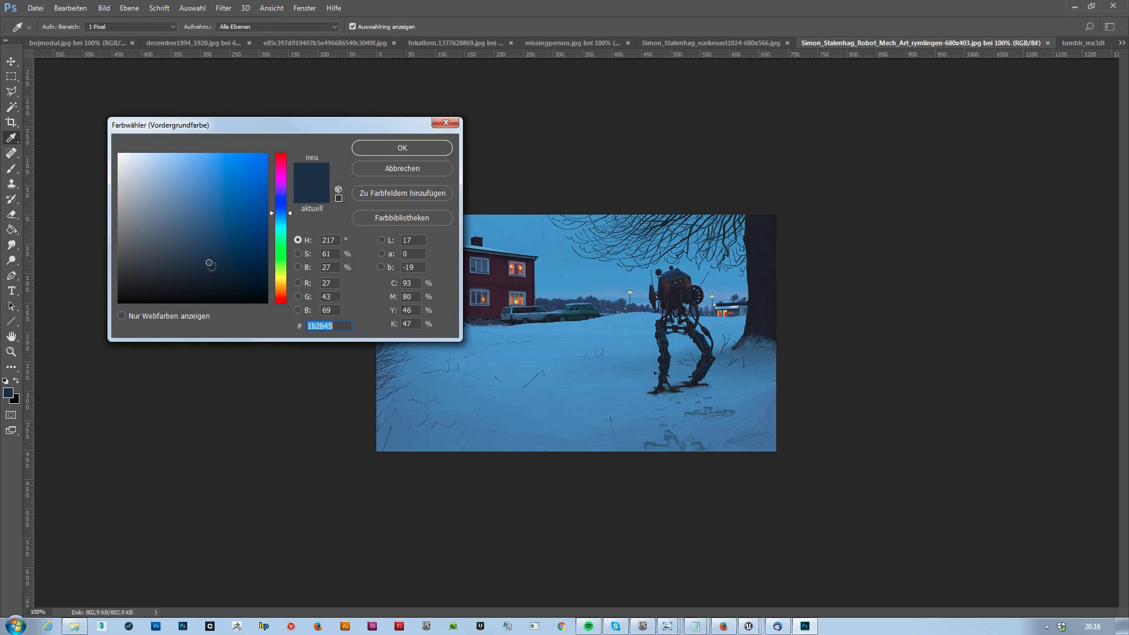
pyautogui.click(377, 168)
# Review the tumblr night scene, the narkevast image, fokaltorn, and the fence scene again for their lighting
pyautogui.click(1077, 45)
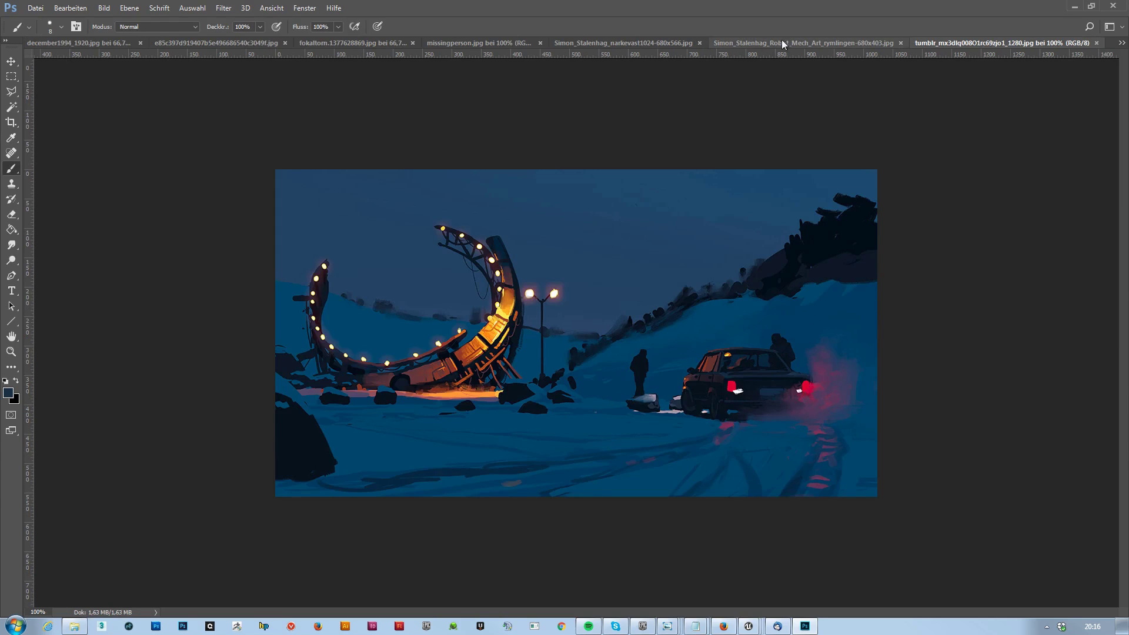
pyautogui.click(592, 45)
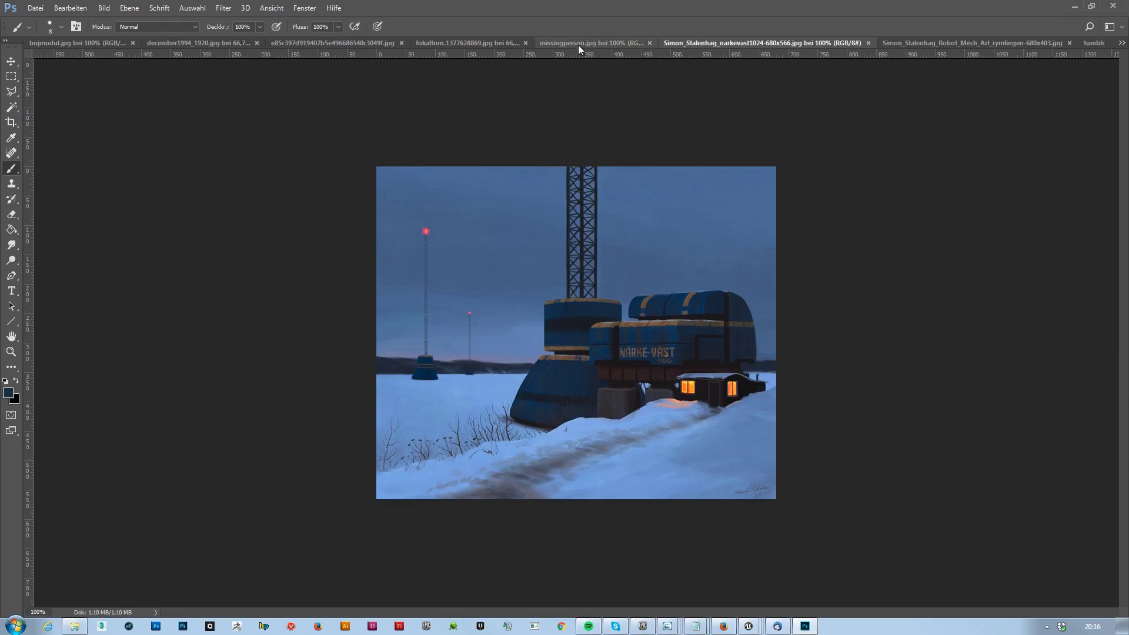
pyautogui.click(456, 43)
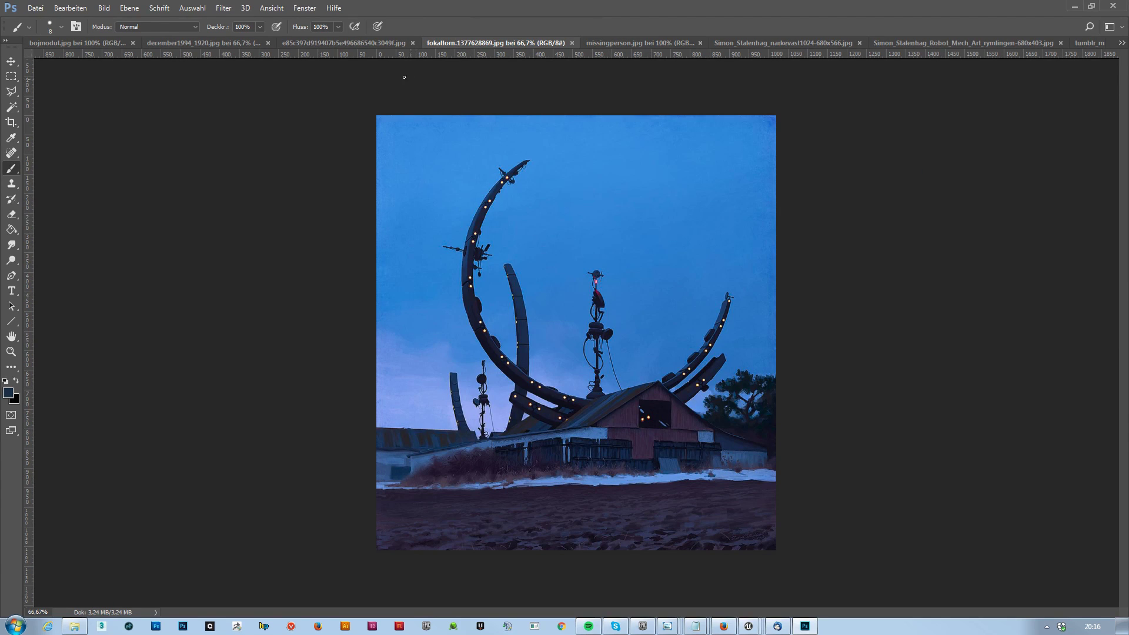
pyautogui.click(337, 42)
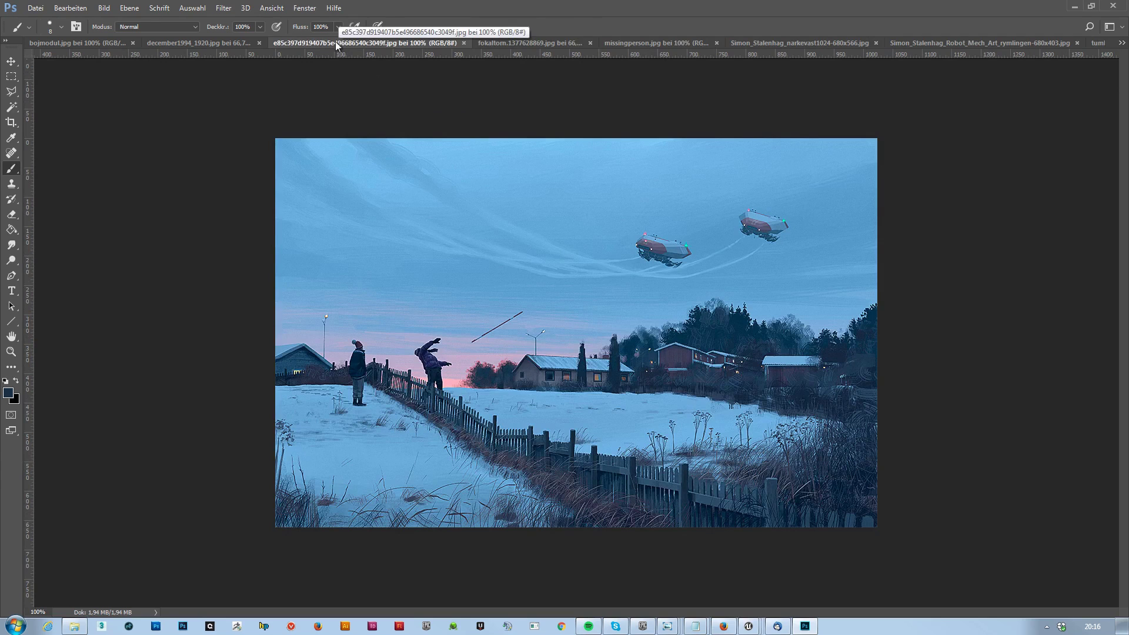
# Review the december1994, bojmodul, fence scene, fokaltorn, missingperson and narkevast references again for their composition
pyautogui.click(218, 44)
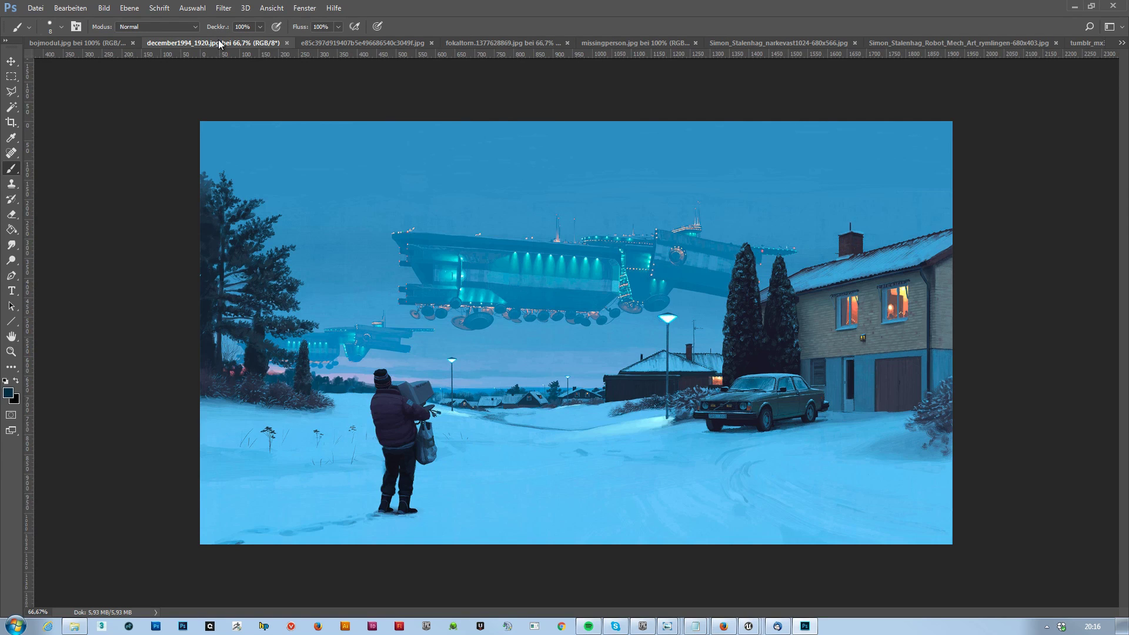
pyautogui.click(100, 45)
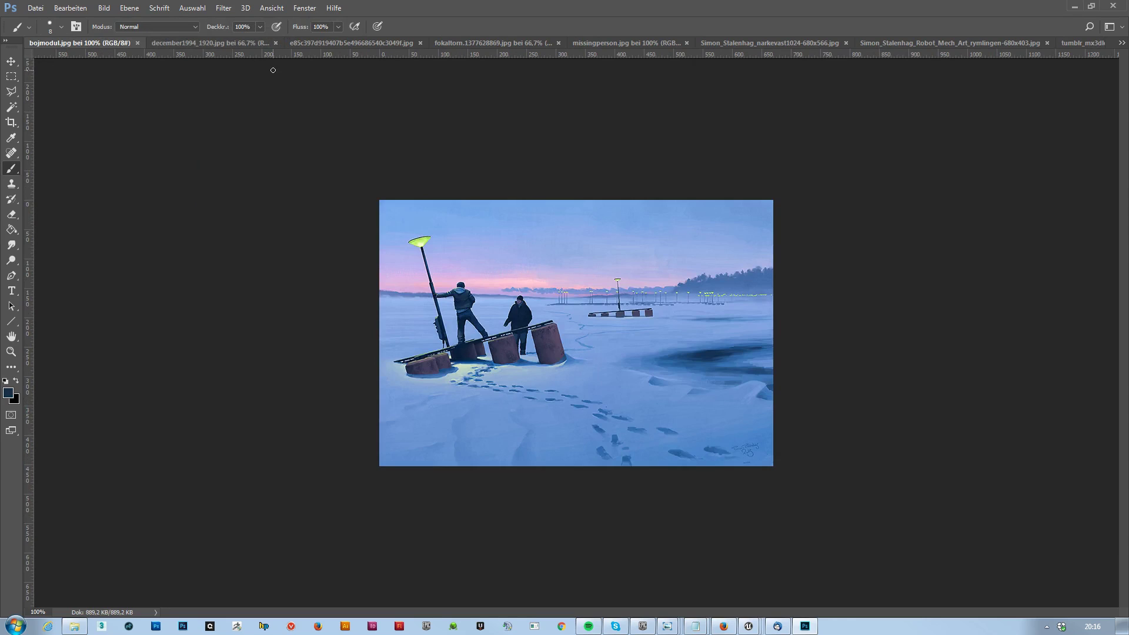
pyautogui.click(228, 43)
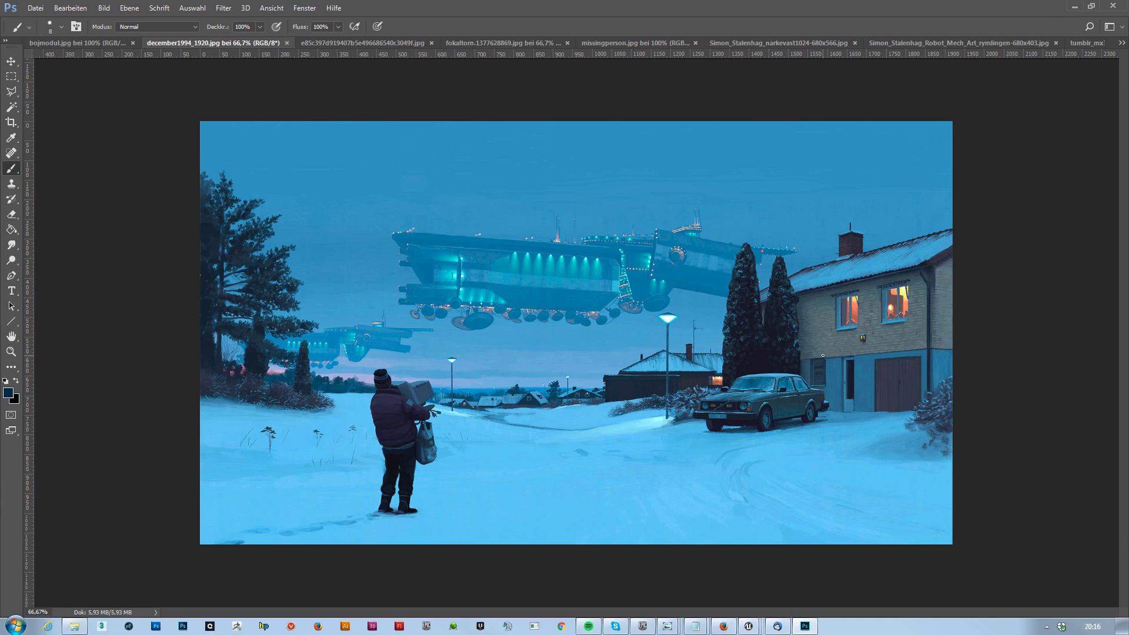
pyautogui.click(386, 43)
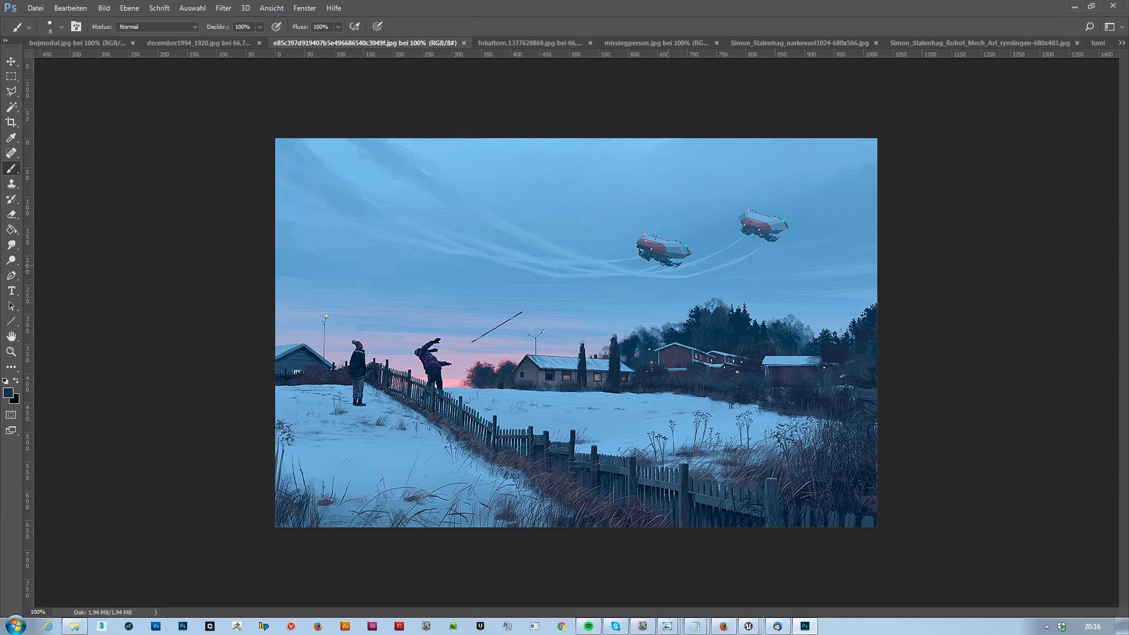
pyautogui.click(558, 44)
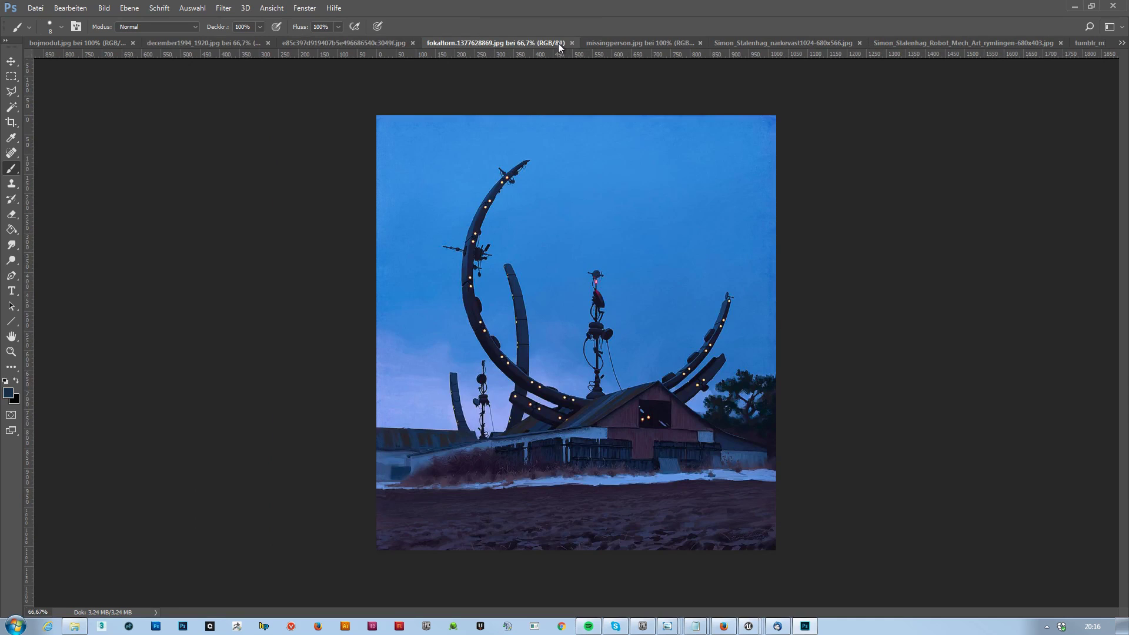
pyautogui.click(626, 42)
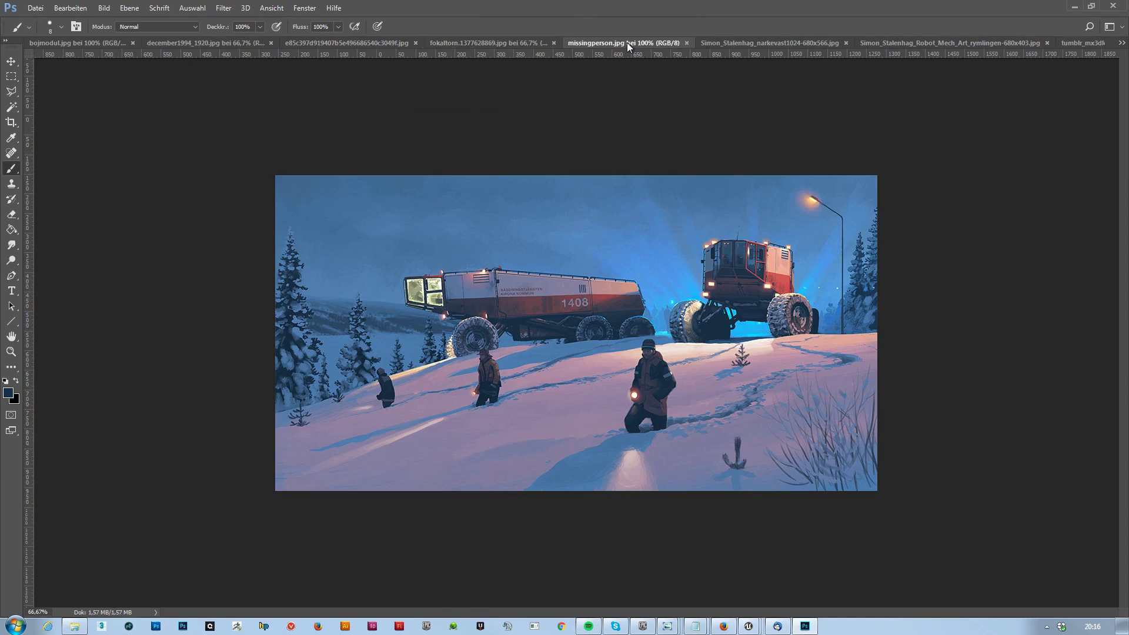
pyautogui.click(753, 44)
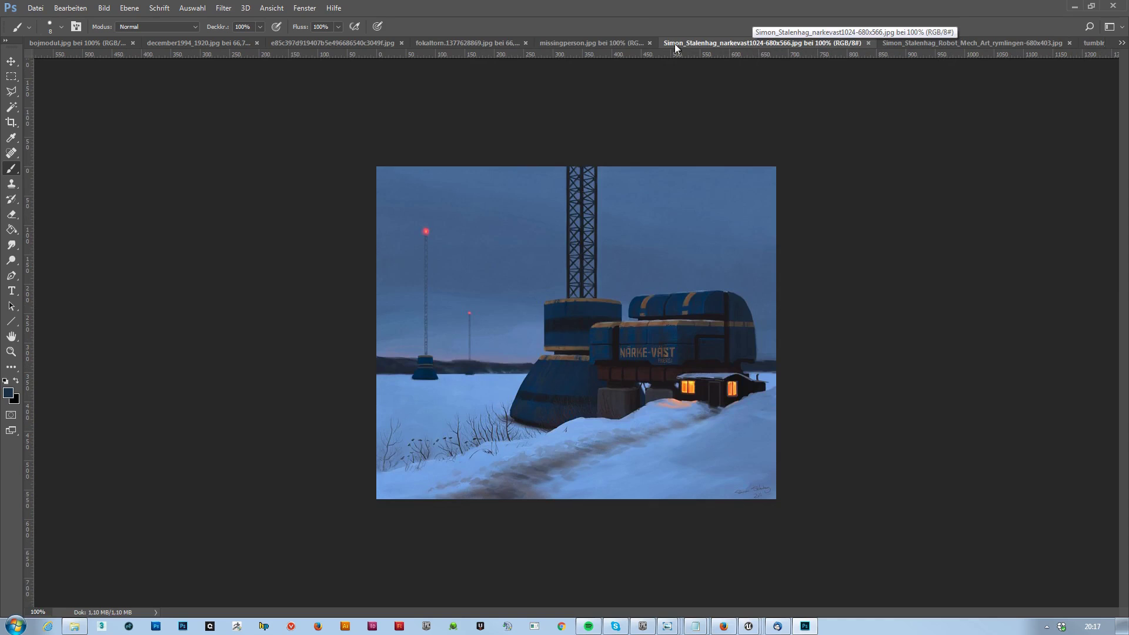
# Compare the greyscale fokaltorn and fence scene, and circle the falling figure by the fence on the Black & White layer mask
pyautogui.click(341, 41)
pyautogui.click(496, 43)
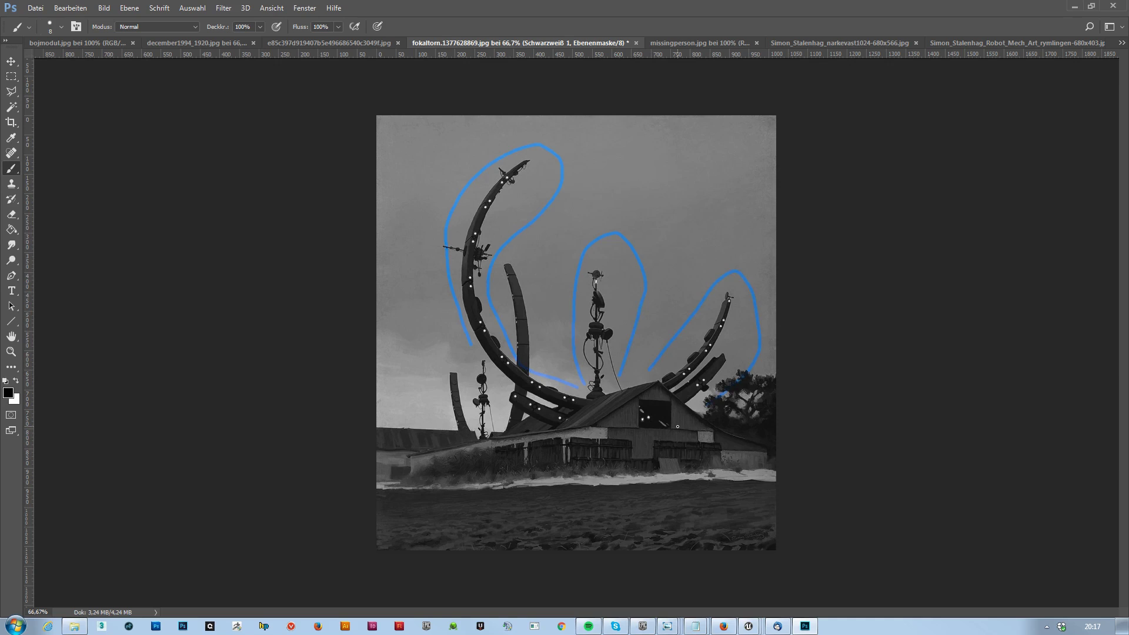
pyautogui.click(339, 43)
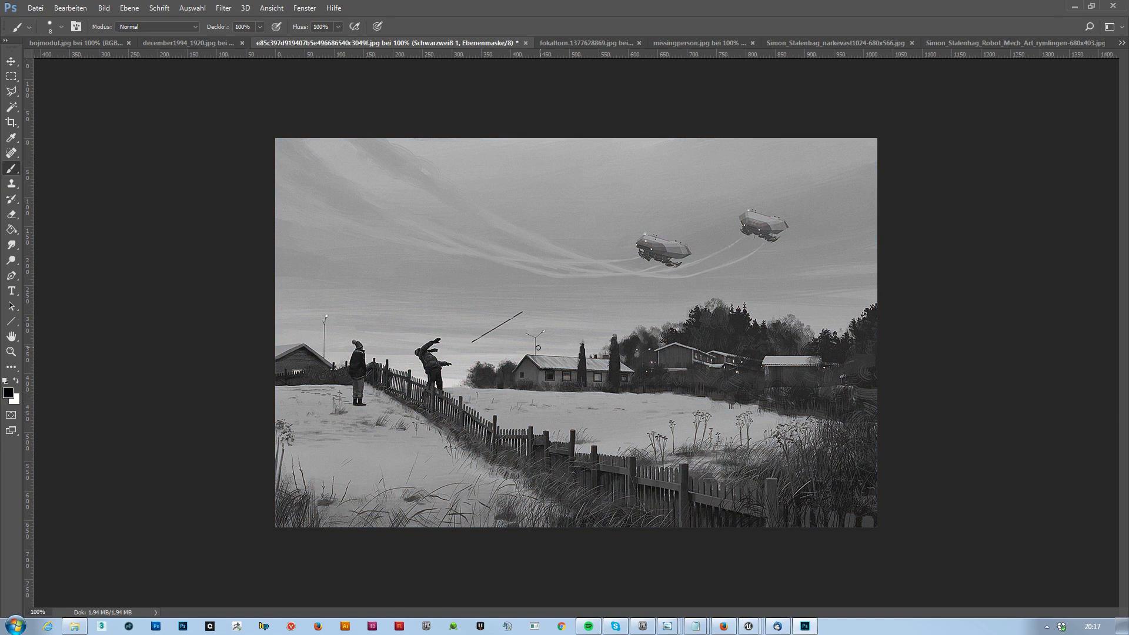
pyautogui.moveTo(459, 400); pyautogui.dragTo(431, 329)
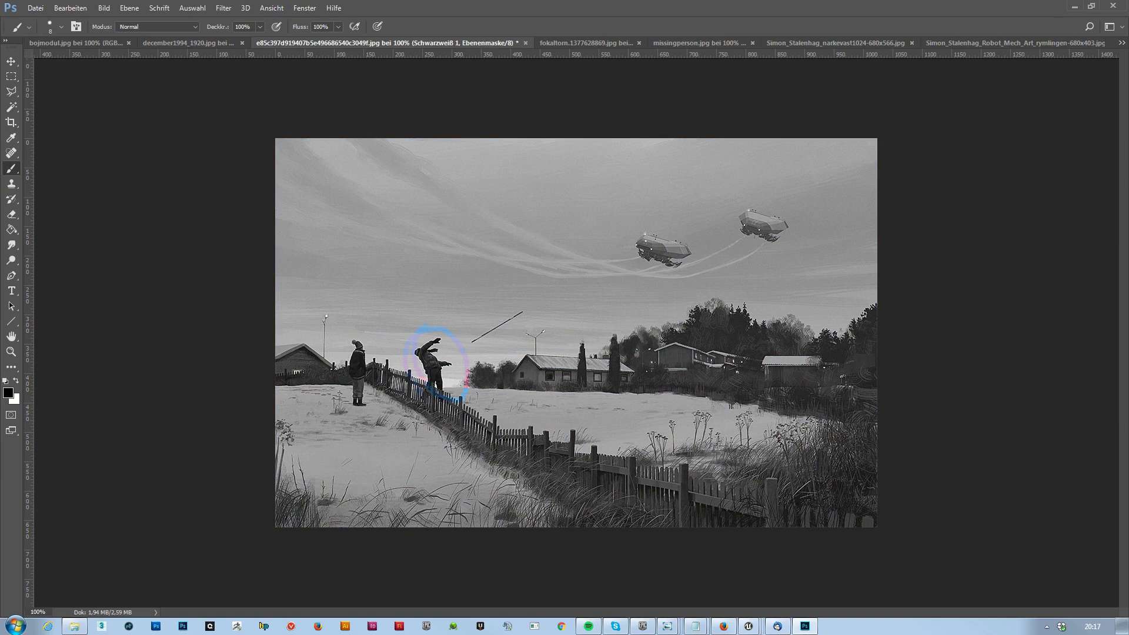
# Make layer Ebene 1 active, set the foreground colour to pure red (ff0000), and circle the falling figure at the fence
pyautogui.hotkey('alt', '[')
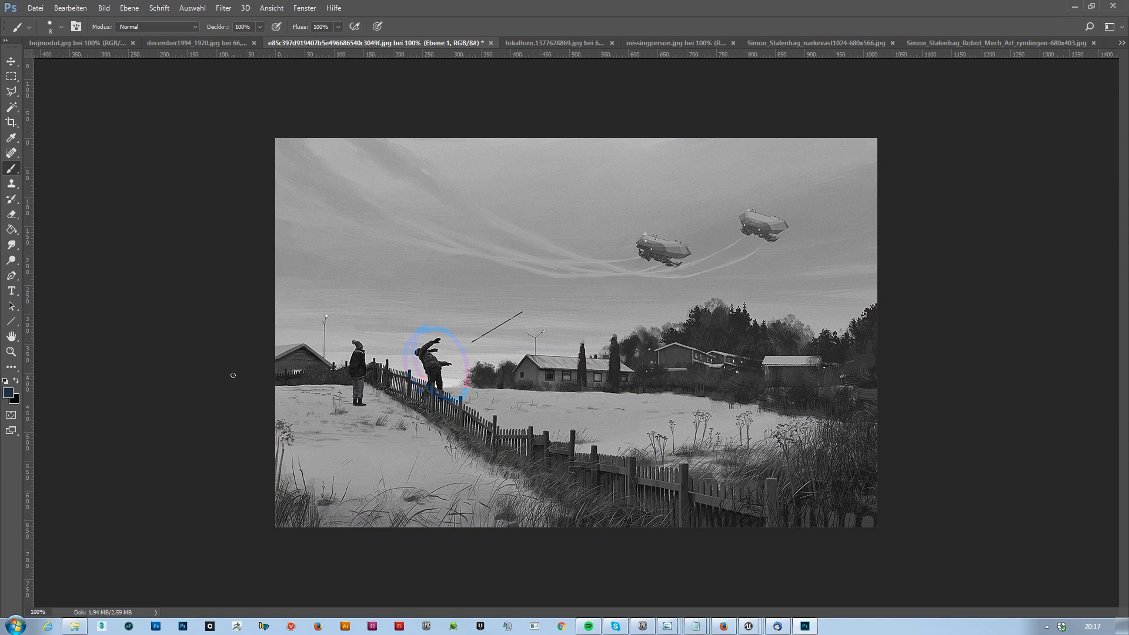
pyautogui.click(8, 392)
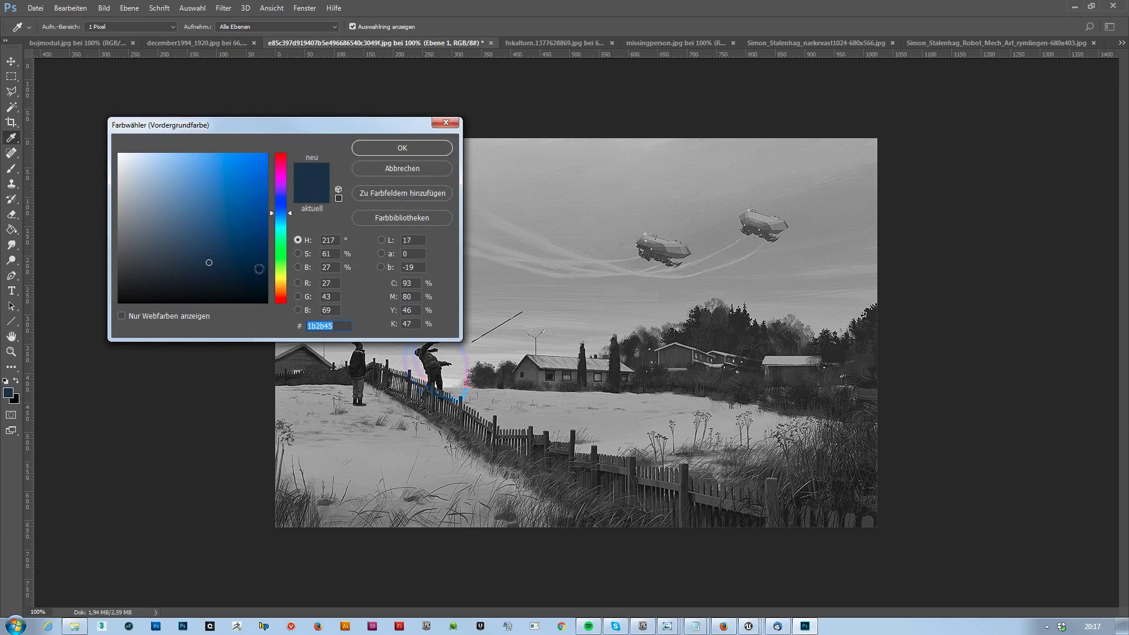
pyautogui.moveTo(280, 220); pyautogui.dragTo(277, 133)
pyautogui.click(266, 155)
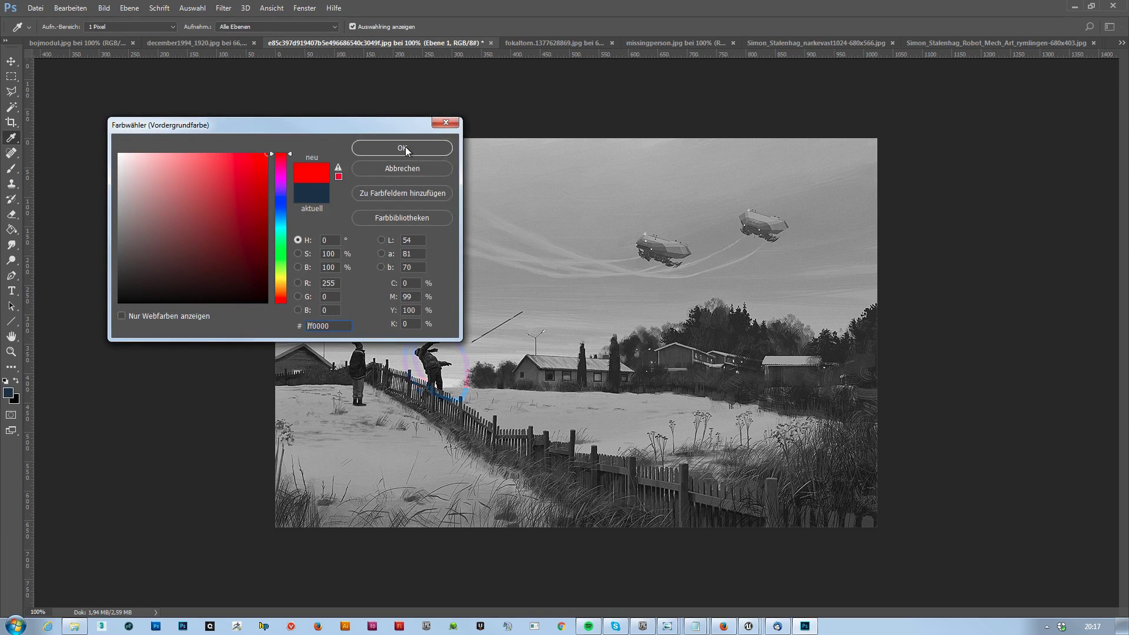
pyautogui.click(405, 147)
pyautogui.moveTo(438, 325)
pyautogui.mouseDown()
pyautogui.moveTo(422, 413)
pyautogui.moveTo(439, 325)
pyautogui.mouseUp()
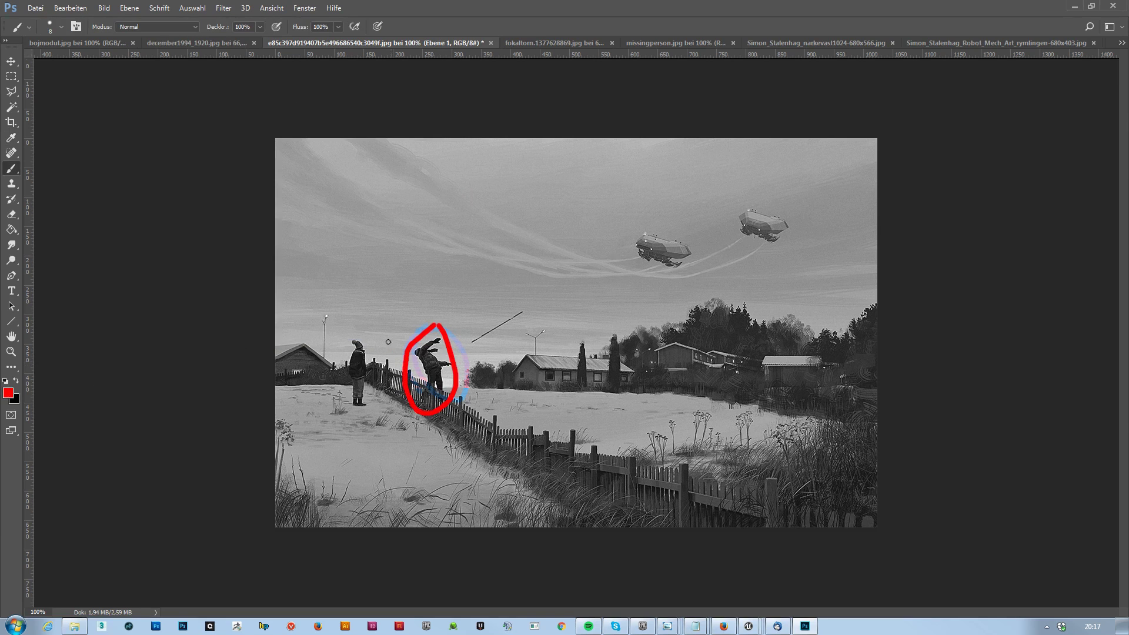
# Outline the standing figure, the stick in the air and both airships in red in the fence scene
pyautogui.moveTo(343, 375)
pyautogui.mouseDown()
pyautogui.moveTo(375, 348)
pyautogui.moveTo(360, 397)
pyautogui.mouseUp()
pyautogui.moveTo(521, 299)
pyautogui.mouseDown()
pyautogui.moveTo(449, 353)
pyautogui.moveTo(538, 322)
pyautogui.moveTo(512, 300)
pyautogui.mouseUp()
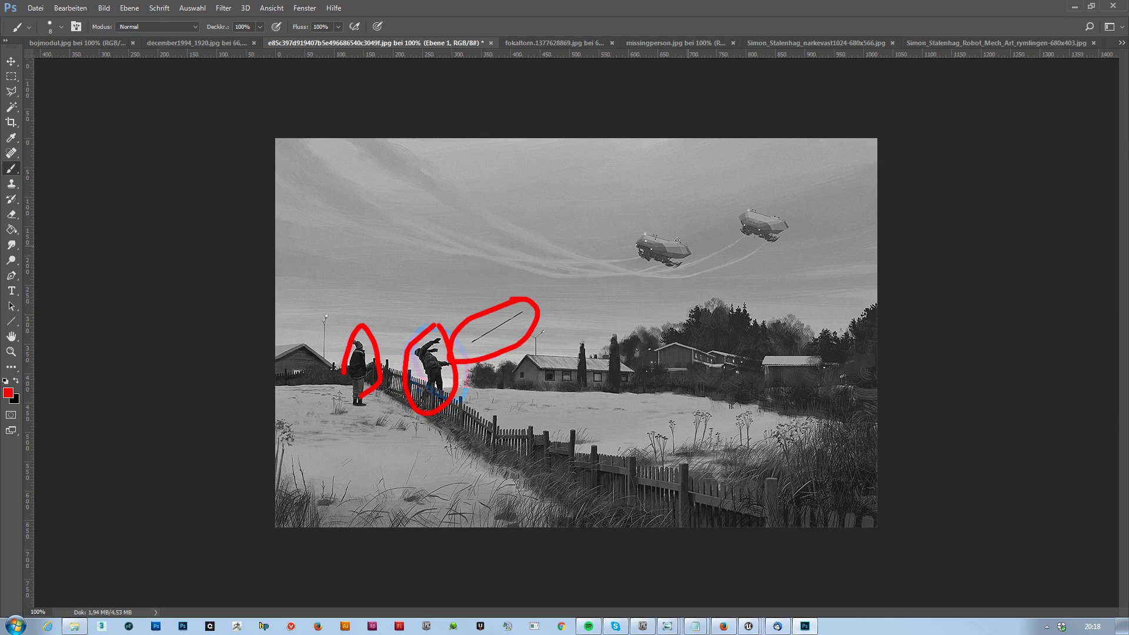
pyautogui.moveTo(673, 227)
pyautogui.mouseDown()
pyautogui.moveTo(644, 230)
pyautogui.moveTo(669, 222)
pyautogui.mouseUp()
pyautogui.moveTo(756, 202)
pyautogui.mouseDown()
pyautogui.moveTo(782, 255)
pyautogui.moveTo(758, 193)
pyautogui.mouseUp()
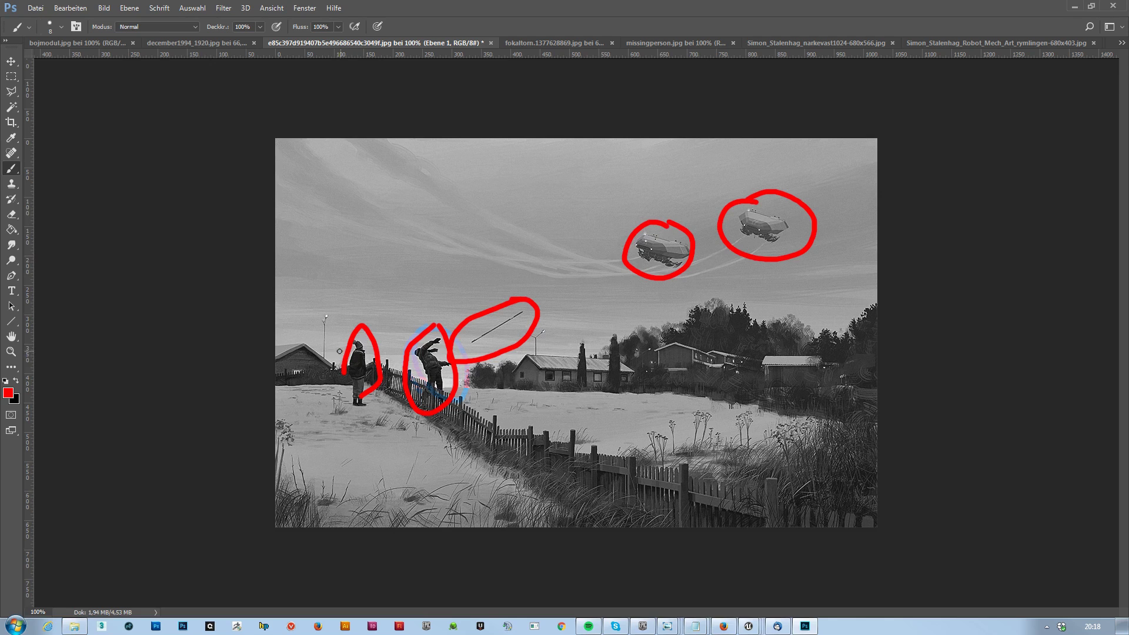
# Trace the skyline and the top of the fence in red, and draw an arrow from the image's lower-right corner towards the figures
pyautogui.moveTo(266, 353)
pyautogui.mouseDown()
pyautogui.moveTo(364, 350)
pyautogui.moveTo(495, 372)
pyautogui.moveTo(643, 328)
pyautogui.moveTo(843, 317)
pyautogui.moveTo(883, 349)
pyautogui.mouseUp()
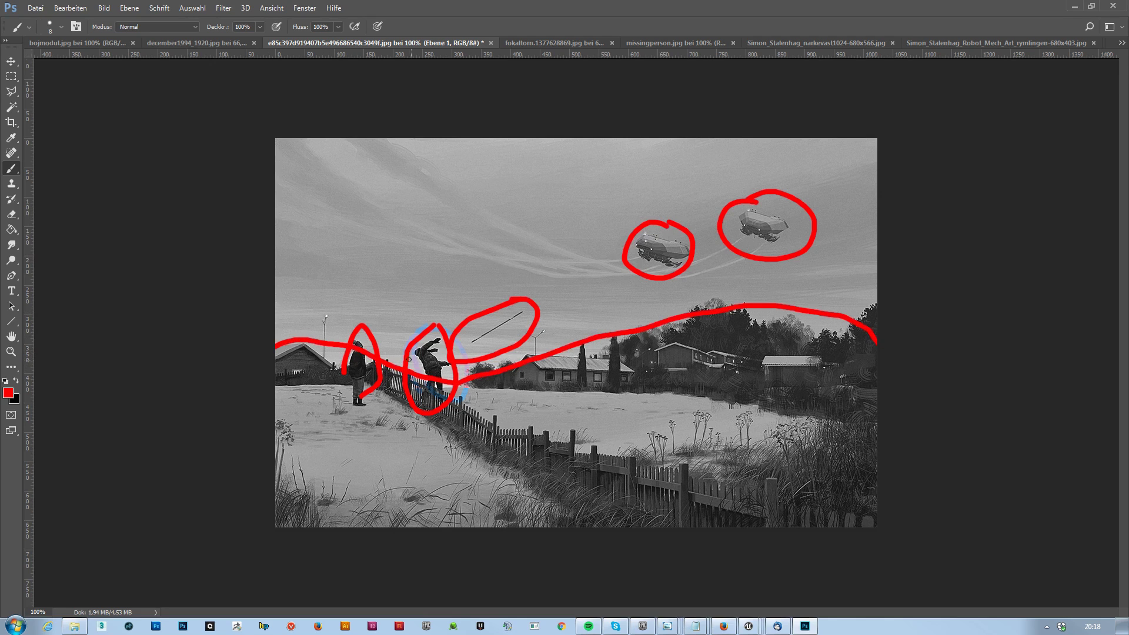
pyautogui.moveTo(369, 352)
pyautogui.mouseDown()
pyautogui.moveTo(624, 456)
pyautogui.moveTo(923, 539)
pyautogui.mouseUp()
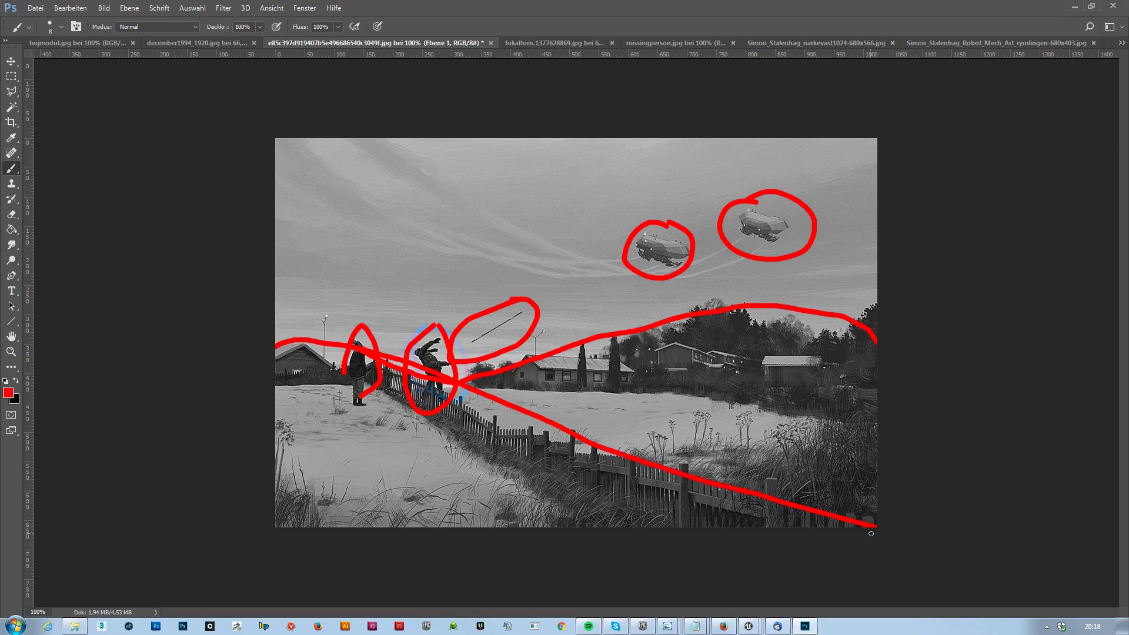
pyautogui.moveTo(876, 525)
pyautogui.mouseDown()
pyautogui.moveTo(516, 386)
pyautogui.moveTo(530, 407)
pyautogui.mouseUp()
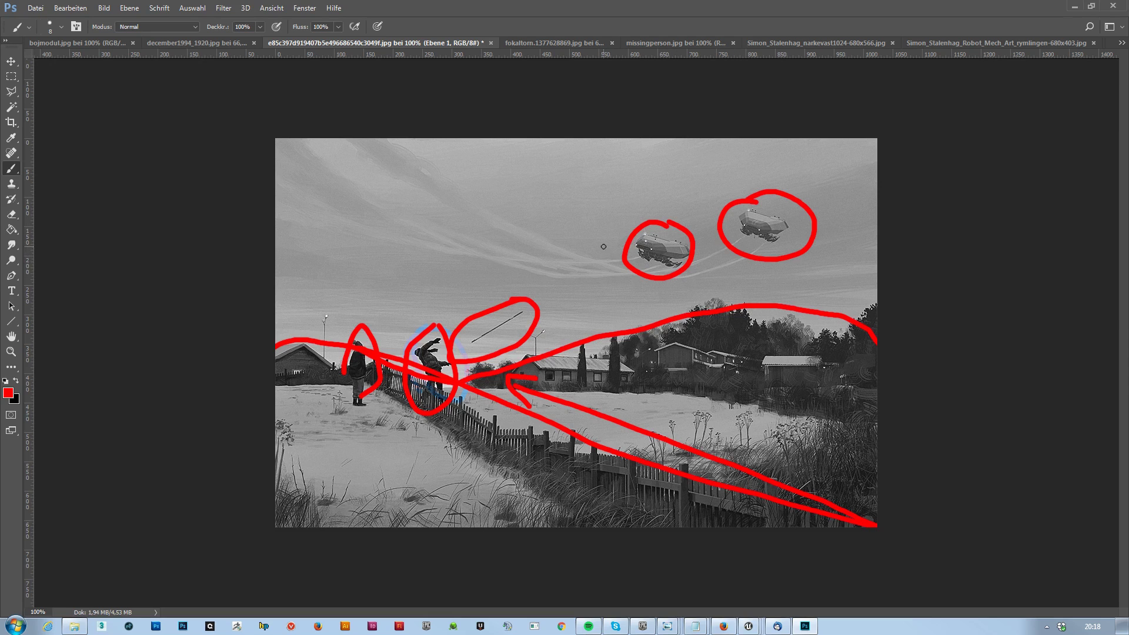
# Outline the person, the large airship, the trees and the house on the mask of the greyscale december1994 image
pyautogui.click(198, 44)
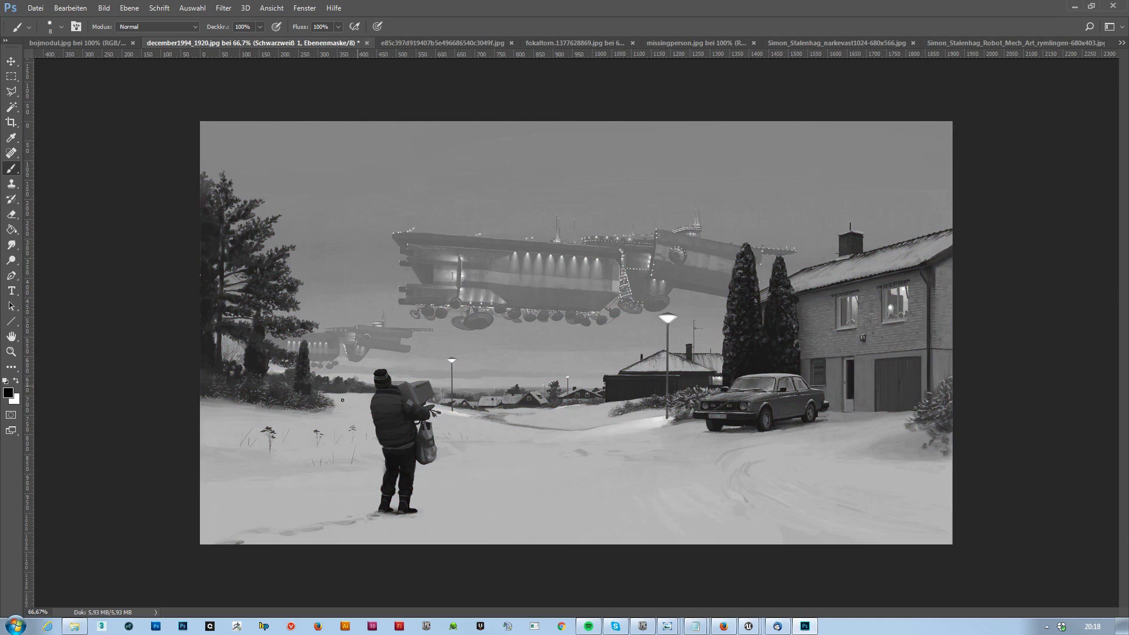
pyautogui.moveTo(362, 527)
pyautogui.mouseDown()
pyautogui.moveTo(351, 480)
pyautogui.moveTo(407, 351)
pyautogui.moveTo(421, 508)
pyautogui.moveTo(355, 426)
pyautogui.moveTo(451, 359)
pyautogui.moveTo(364, 489)
pyautogui.mouseUp()
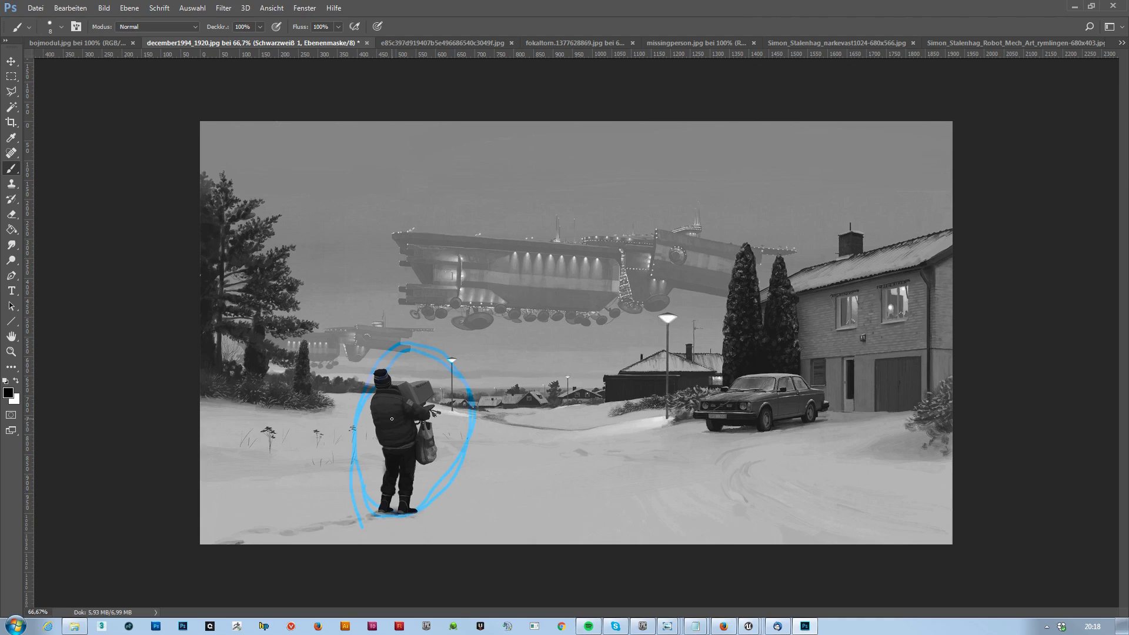
pyautogui.moveTo(658, 221)
pyautogui.mouseDown()
pyautogui.moveTo(388, 238)
pyautogui.moveTo(564, 338)
pyautogui.moveTo(806, 247)
pyautogui.moveTo(528, 224)
pyautogui.mouseUp()
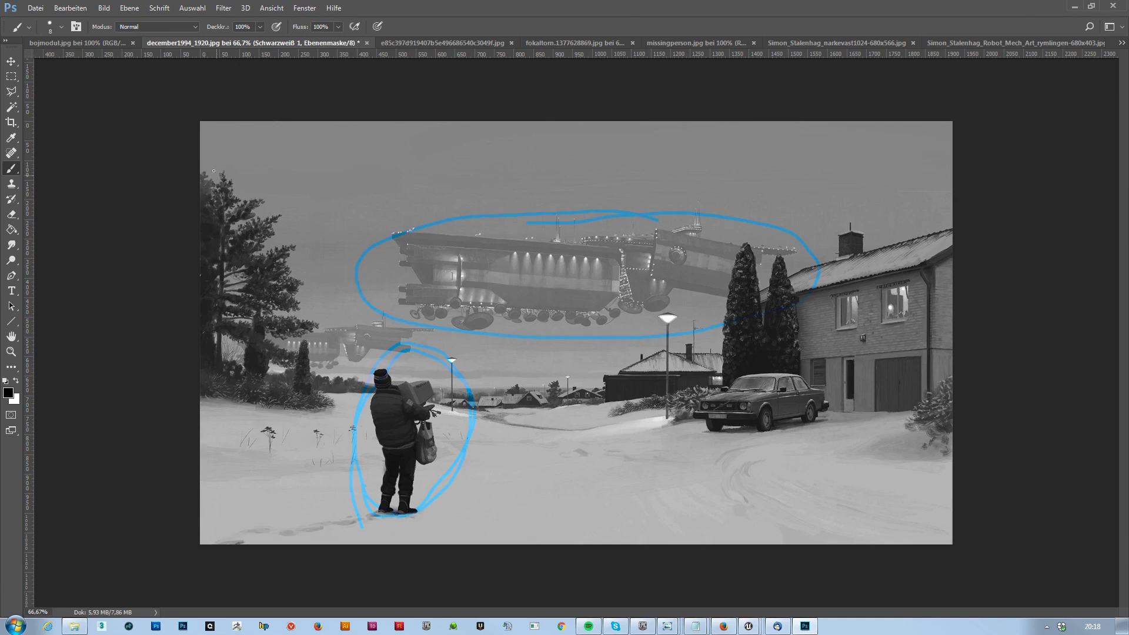
pyautogui.moveTo(204, 154)
pyautogui.mouseDown()
pyautogui.moveTo(293, 248)
pyautogui.moveTo(209, 425)
pyautogui.mouseUp()
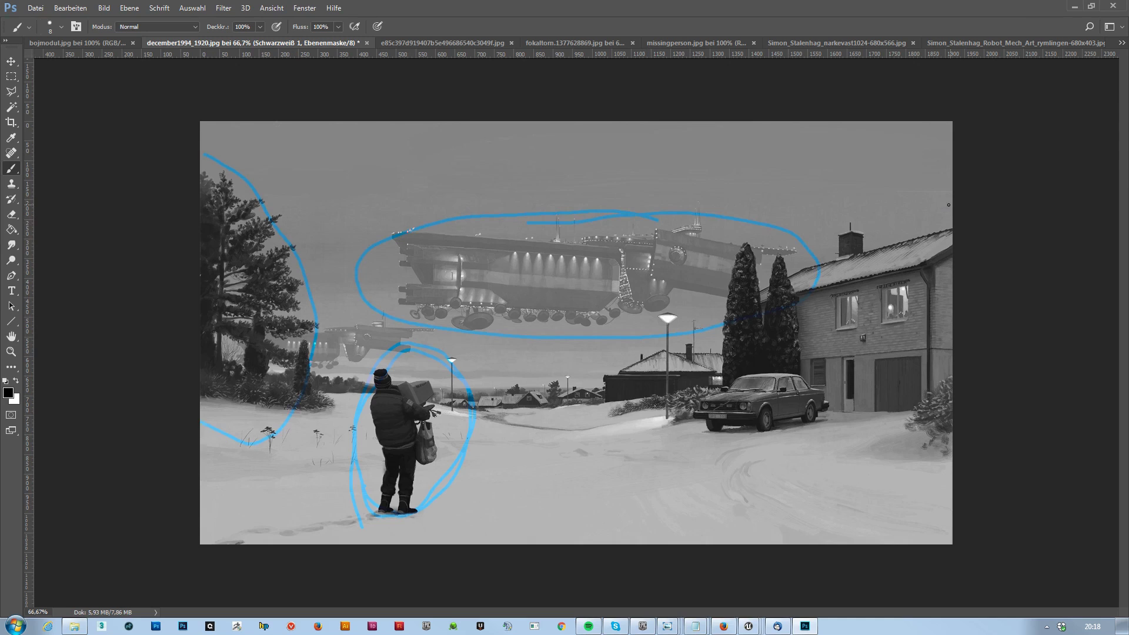
pyautogui.moveTo(948, 205)
pyautogui.mouseDown()
pyautogui.moveTo(722, 323)
pyautogui.moveTo(953, 425)
pyautogui.mouseUp()
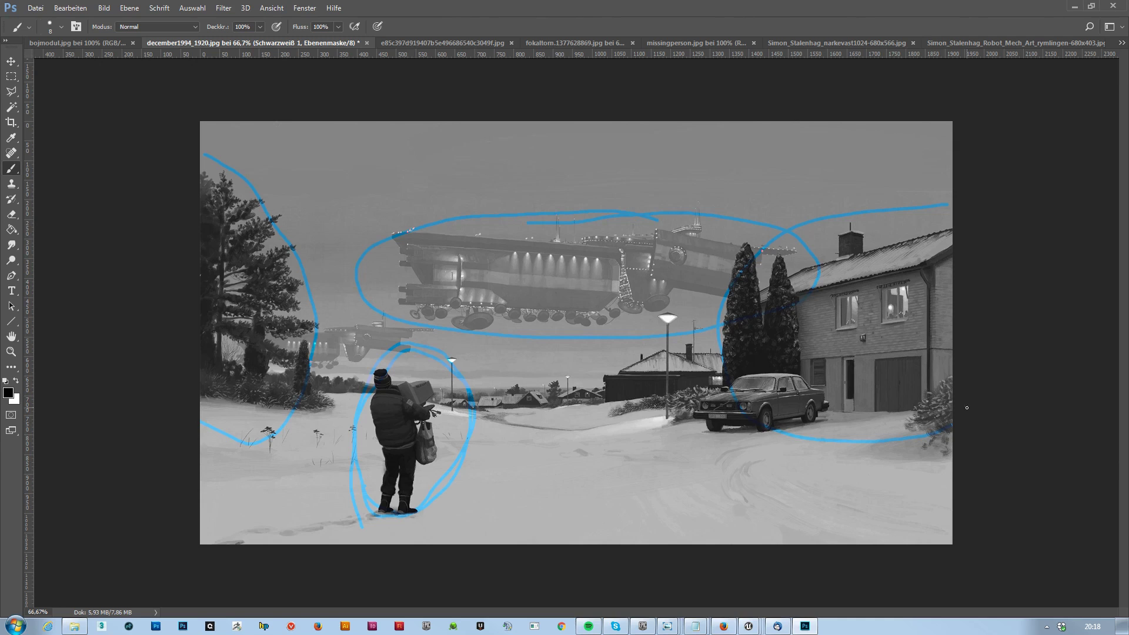
# Circle the two men and the barrels of the tilted platform in red in the bojmodul image
pyautogui.click(115, 47)
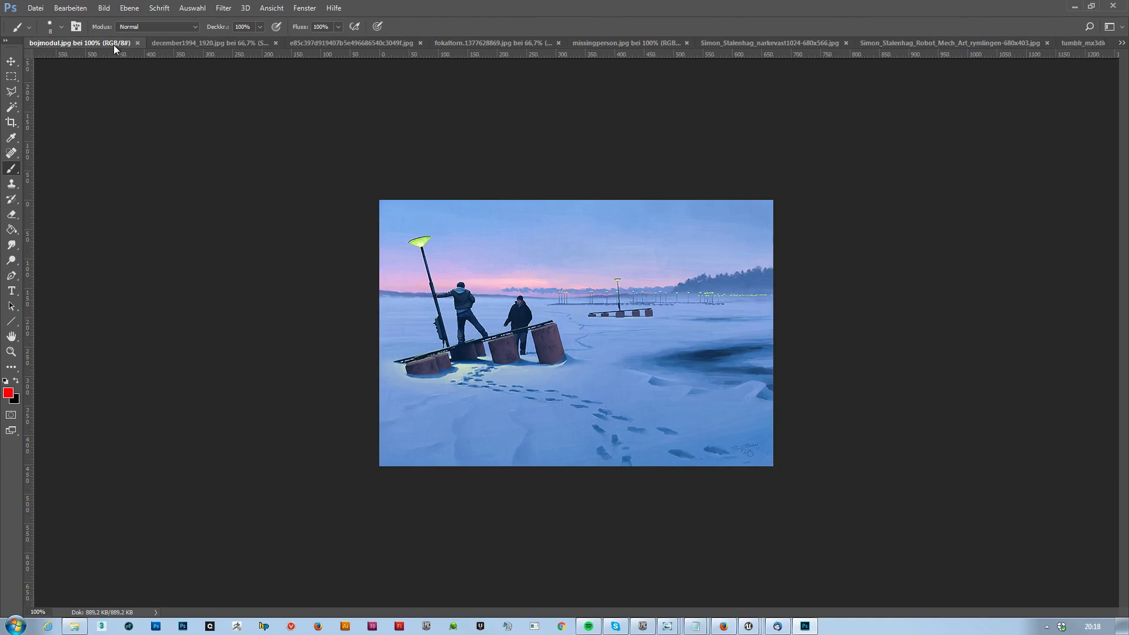
pyautogui.click(196, 45)
pyautogui.press('d')
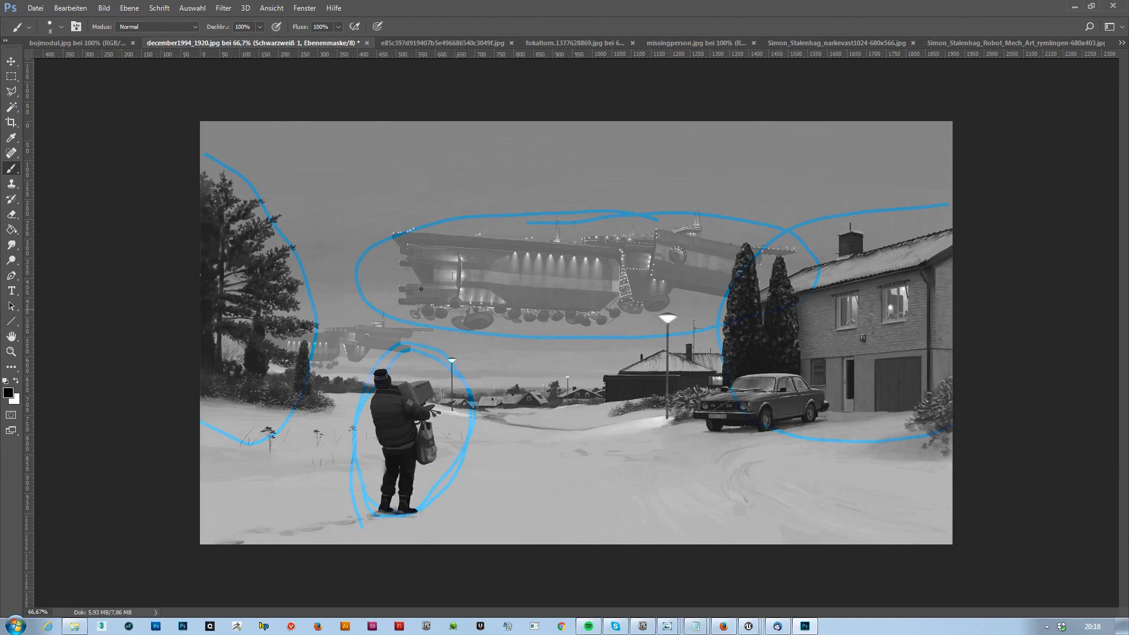
pyautogui.click(87, 43)
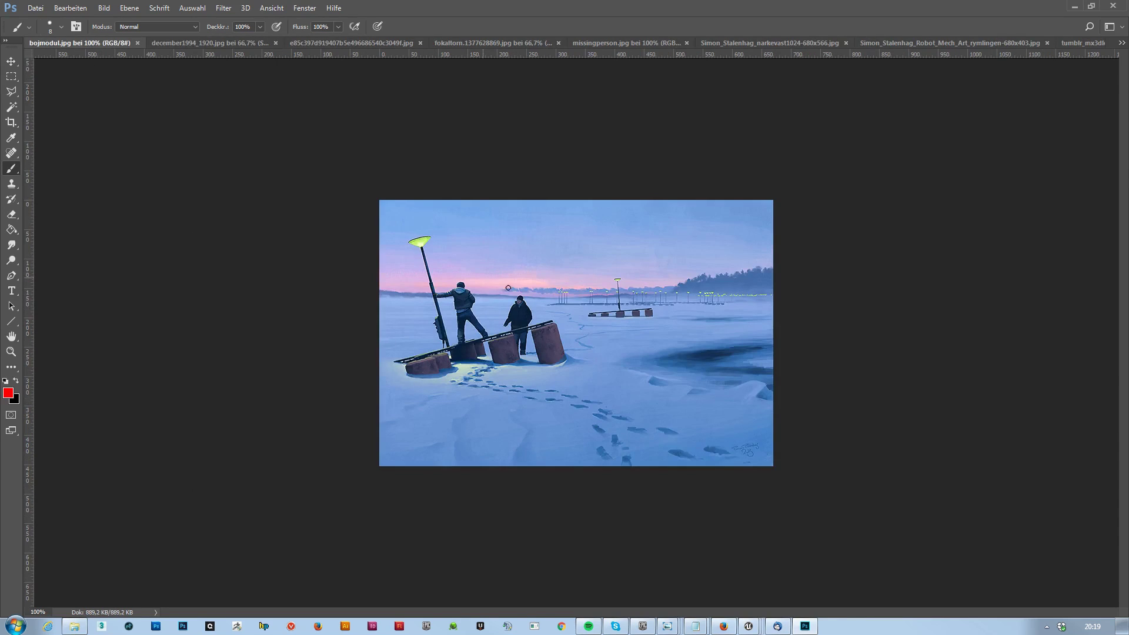
pyautogui.moveTo(508, 284)
pyautogui.mouseDown()
pyautogui.moveTo(412, 330)
pyautogui.moveTo(588, 377)
pyautogui.moveTo(494, 289)
pyautogui.mouseUp()
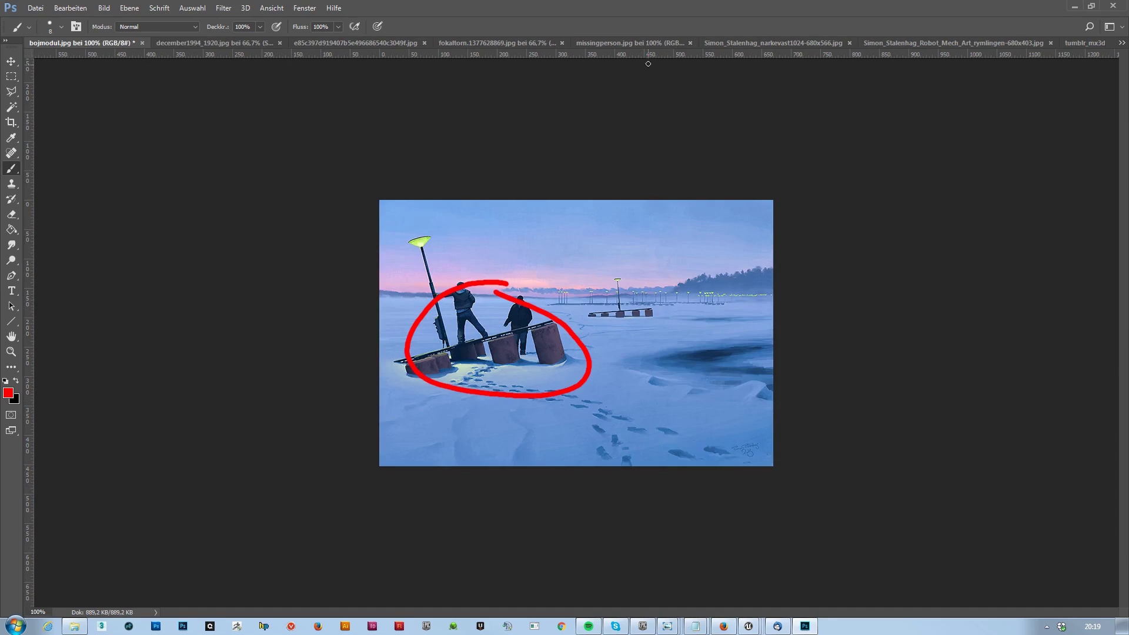
# Circle both large vehicles and the two nearest people in red in the missingperson image
pyautogui.click(654, 43)
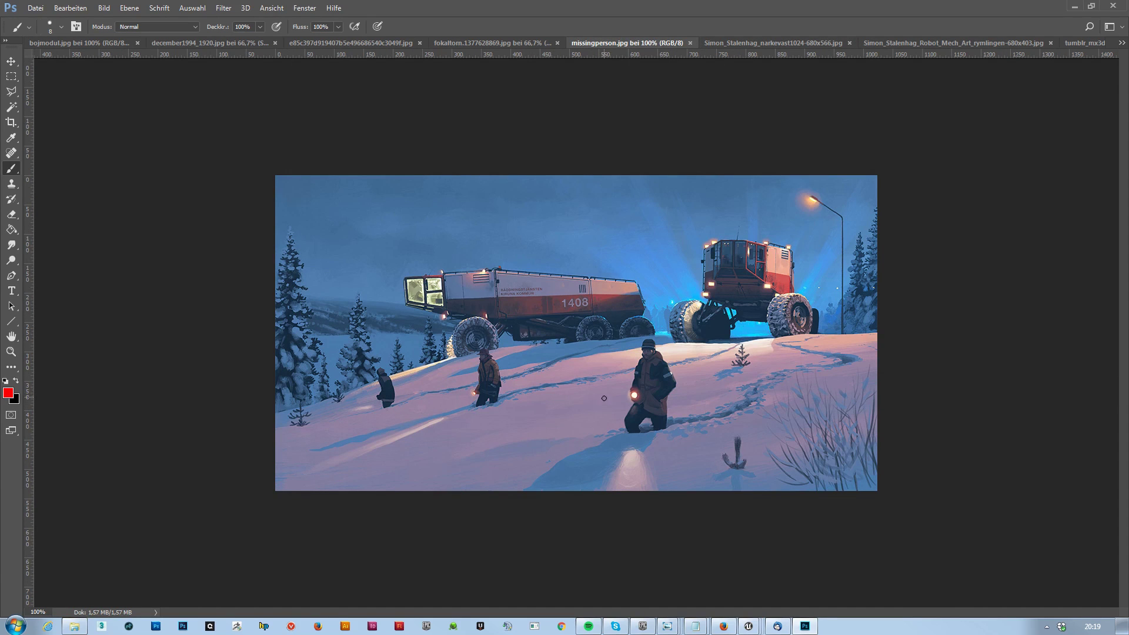
pyautogui.moveTo(746, 229)
pyautogui.mouseDown()
pyautogui.moveTo(701, 360)
pyautogui.moveTo(776, 245)
pyautogui.mouseUp()
pyautogui.moveTo(647, 272)
pyautogui.mouseDown()
pyautogui.moveTo(487, 265)
pyautogui.moveTo(421, 352)
pyautogui.moveTo(661, 322)
pyautogui.moveTo(639, 271)
pyautogui.mouseUp()
pyautogui.moveTo(654, 329)
pyautogui.mouseDown()
pyautogui.moveTo(617, 395)
pyautogui.moveTo(654, 322)
pyautogui.mouseUp()
pyautogui.moveTo(477, 351); pyautogui.dragTo(491, 333)
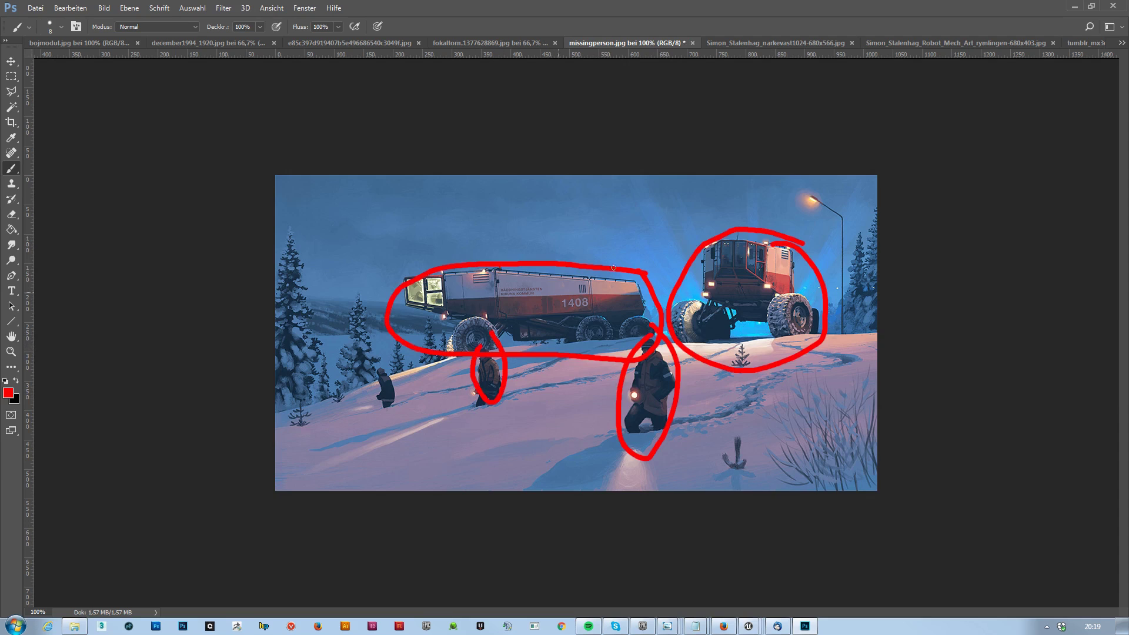
# Outline the lattice tower and the blue machinery with its hut in red in the narkevast image
pyautogui.click(771, 43)
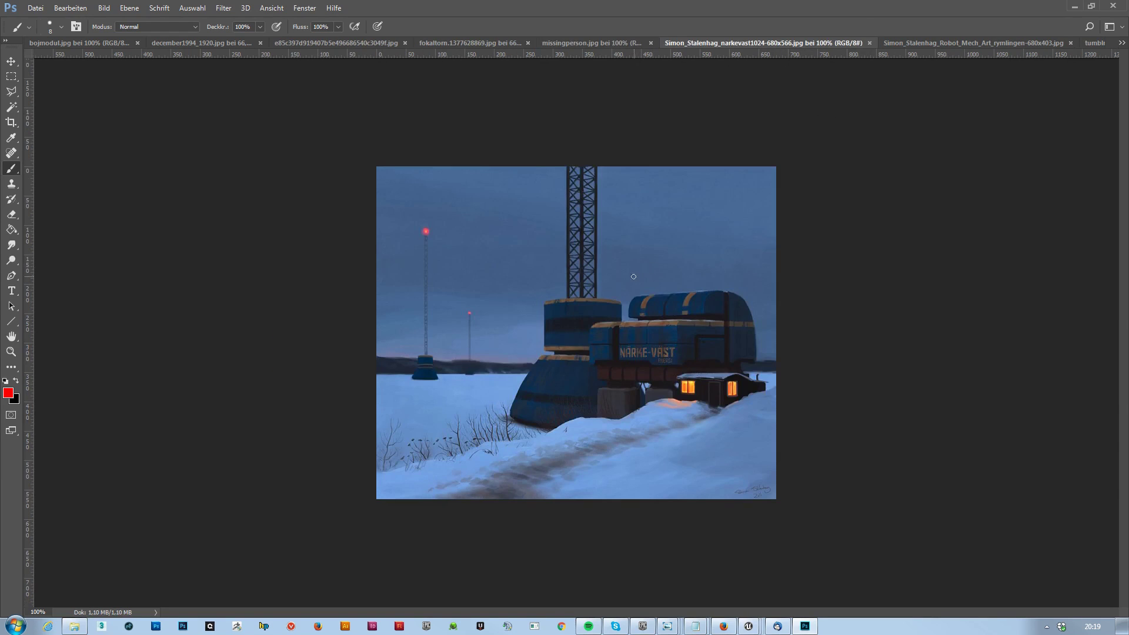
pyautogui.moveTo(551, 170)
pyautogui.mouseDown()
pyautogui.moveTo(528, 275)
pyautogui.moveTo(584, 448)
pyautogui.moveTo(774, 376)
pyautogui.moveTo(628, 246)
pyautogui.moveTo(611, 167)
pyautogui.mouseUp()
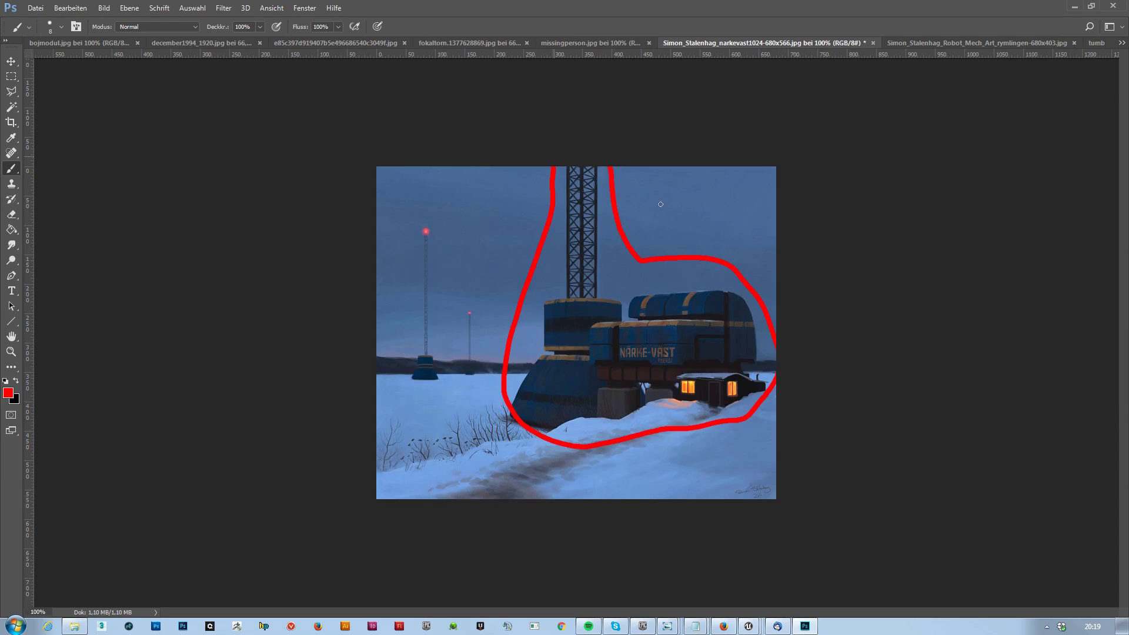
# Outline the mech, the dark tree trunk and the red house with its parked cars in red in the rymlingen image
pyautogui.click(950, 40)
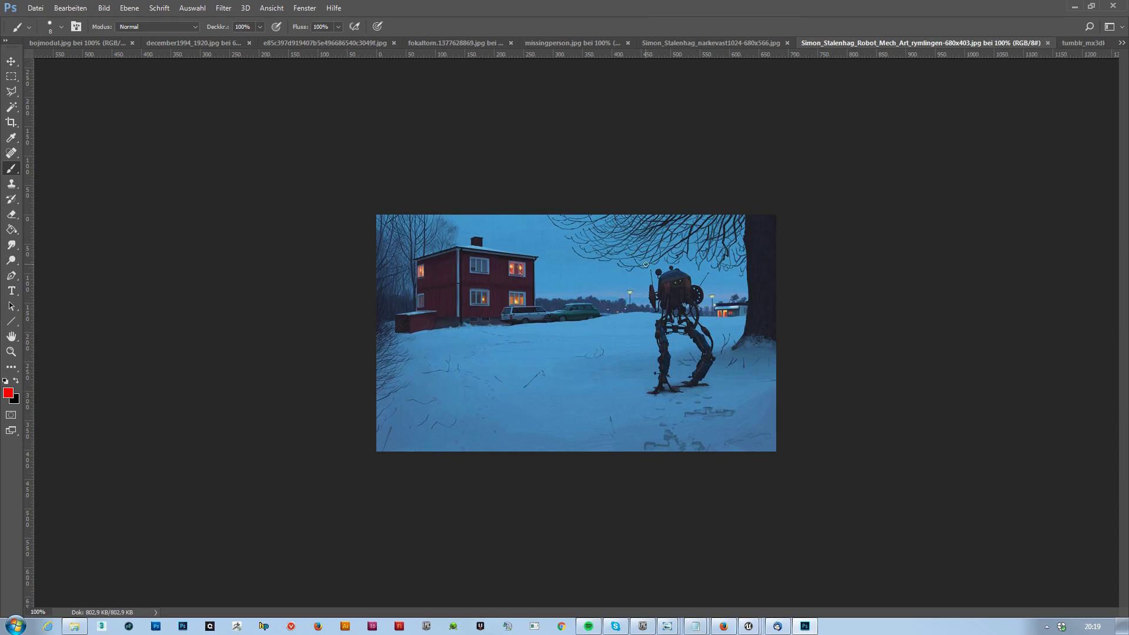
pyautogui.moveTo(646, 265)
pyautogui.mouseDown()
pyautogui.moveTo(708, 405)
pyautogui.moveTo(685, 249)
pyautogui.moveTo(629, 283)
pyautogui.mouseUp()
pyautogui.moveTo(725, 217)
pyautogui.mouseDown()
pyautogui.moveTo(732, 272)
pyautogui.moveTo(797, 369)
pyautogui.mouseUp()
pyautogui.moveTo(558, 254)
pyautogui.mouseDown()
pyautogui.moveTo(520, 241)
pyautogui.moveTo(381, 344)
pyautogui.moveTo(624, 300)
pyautogui.moveTo(599, 280)
pyautogui.mouseUp()
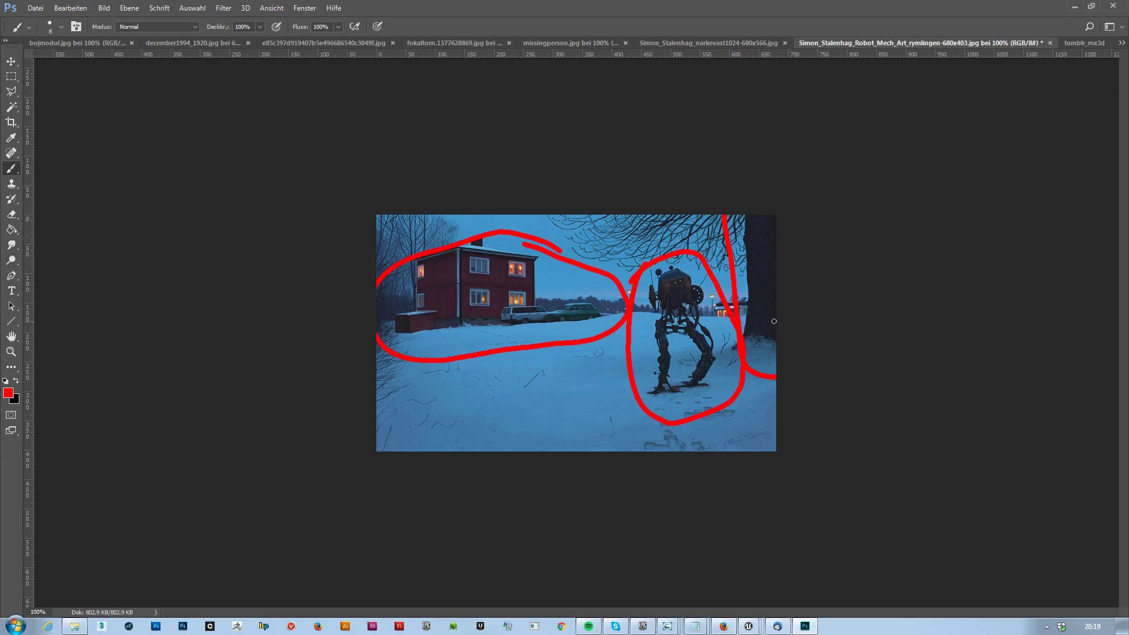
# Review the tumblr, december1994, fence and fokaltorn reference images one after another for their composition
pyautogui.click(1066, 42)
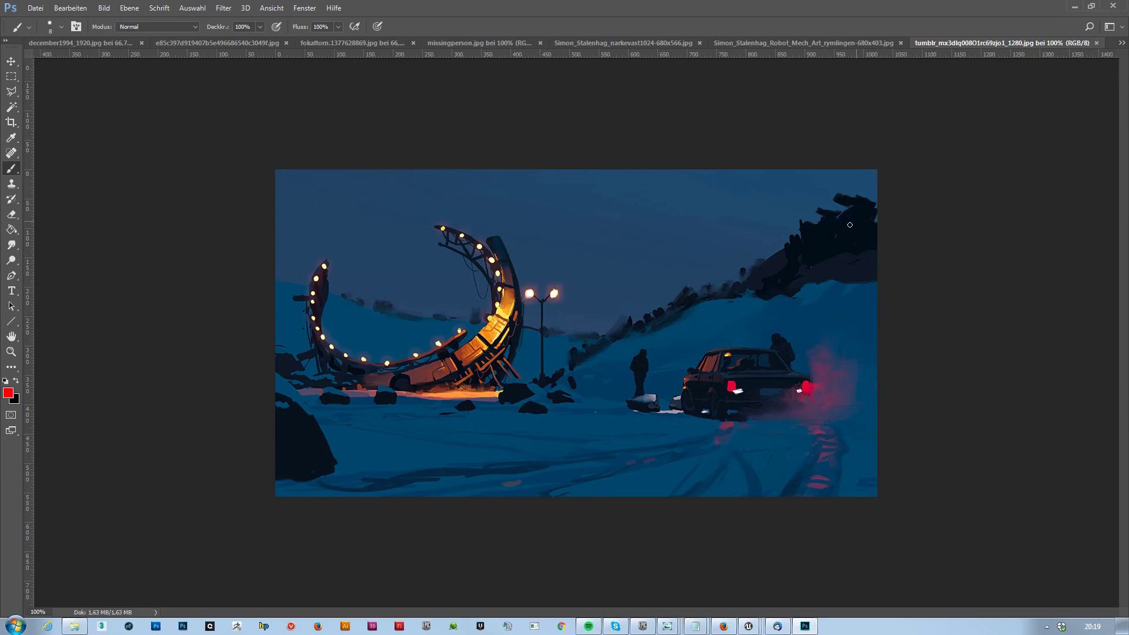
pyautogui.click(109, 42)
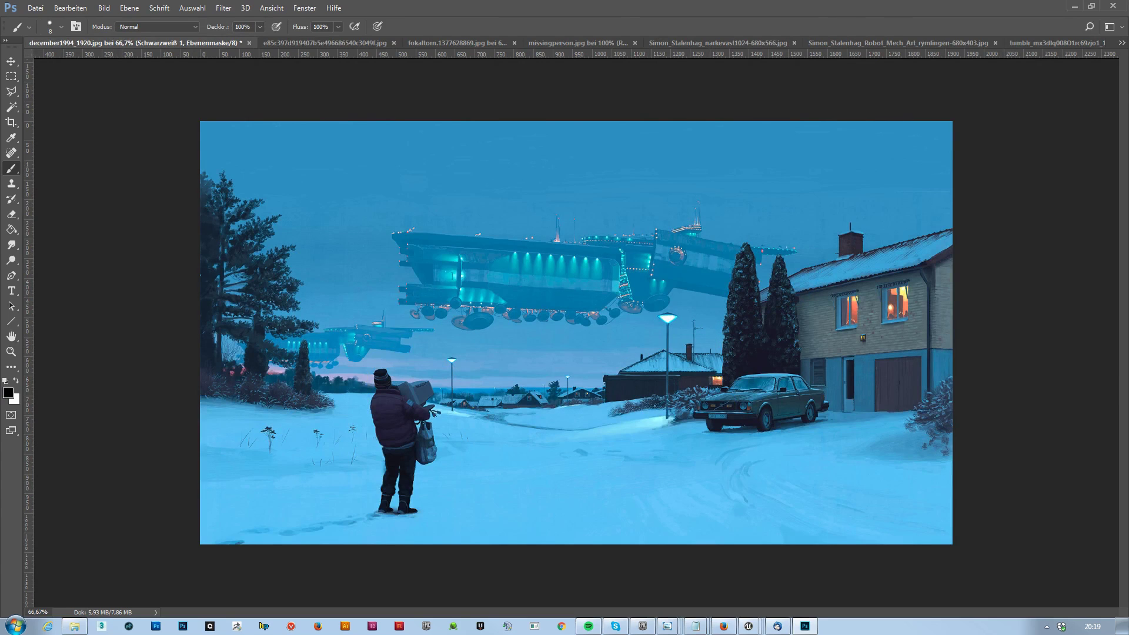
pyautogui.click(312, 42)
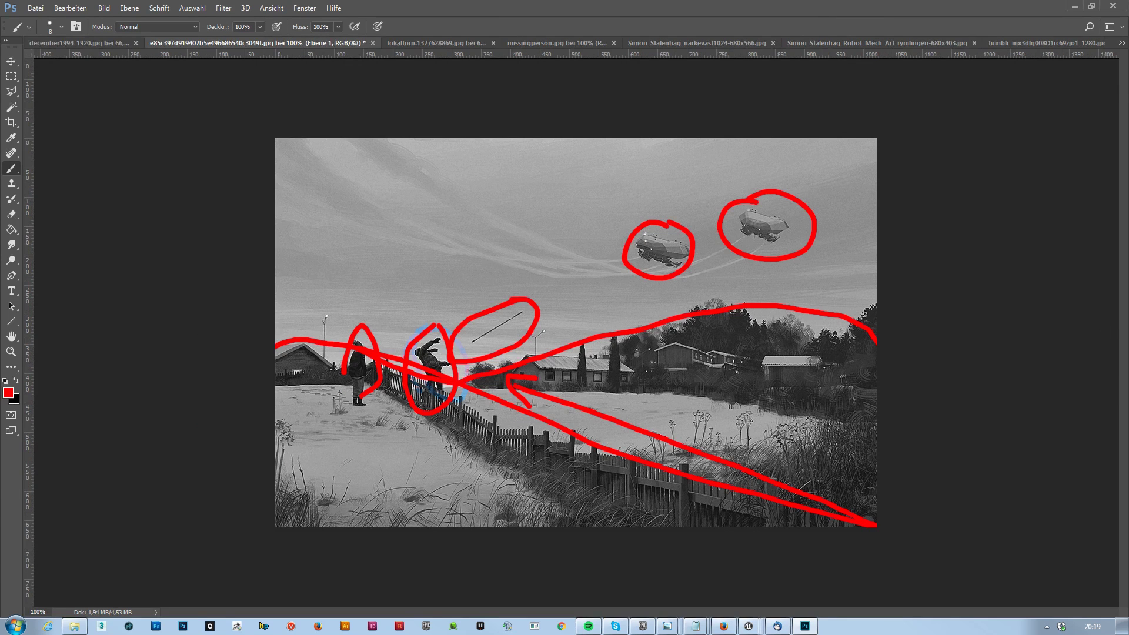
pyautogui.click(454, 44)
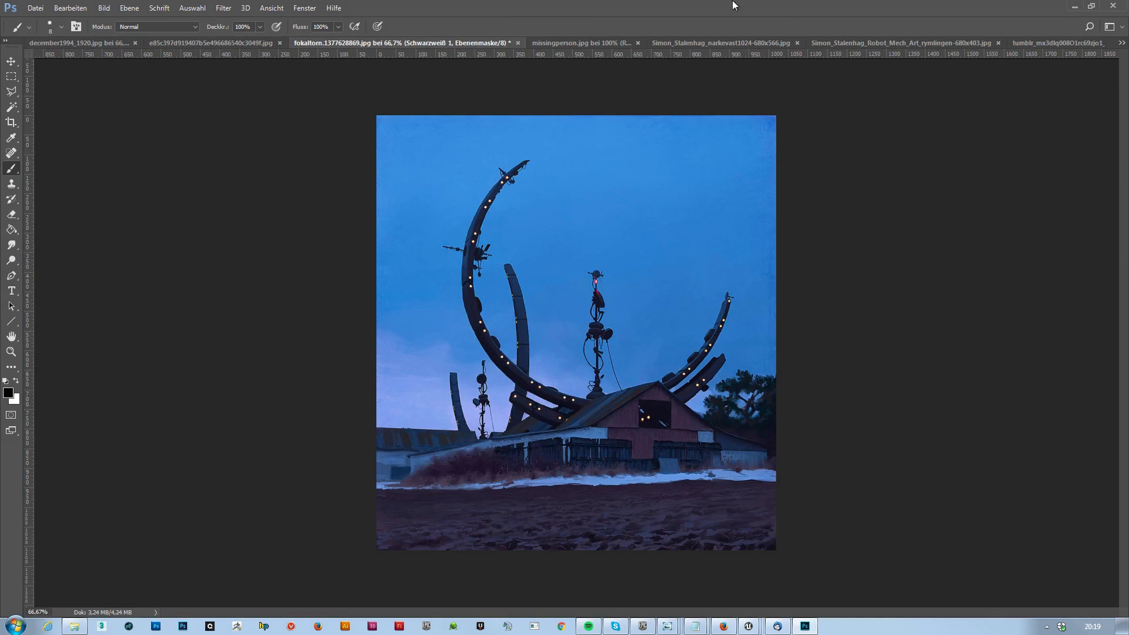
# Revert the missingperson, narkevast, rymlingen and bojmodul images to their saved versions, discarding the red outlines
pyautogui.click(563, 45)
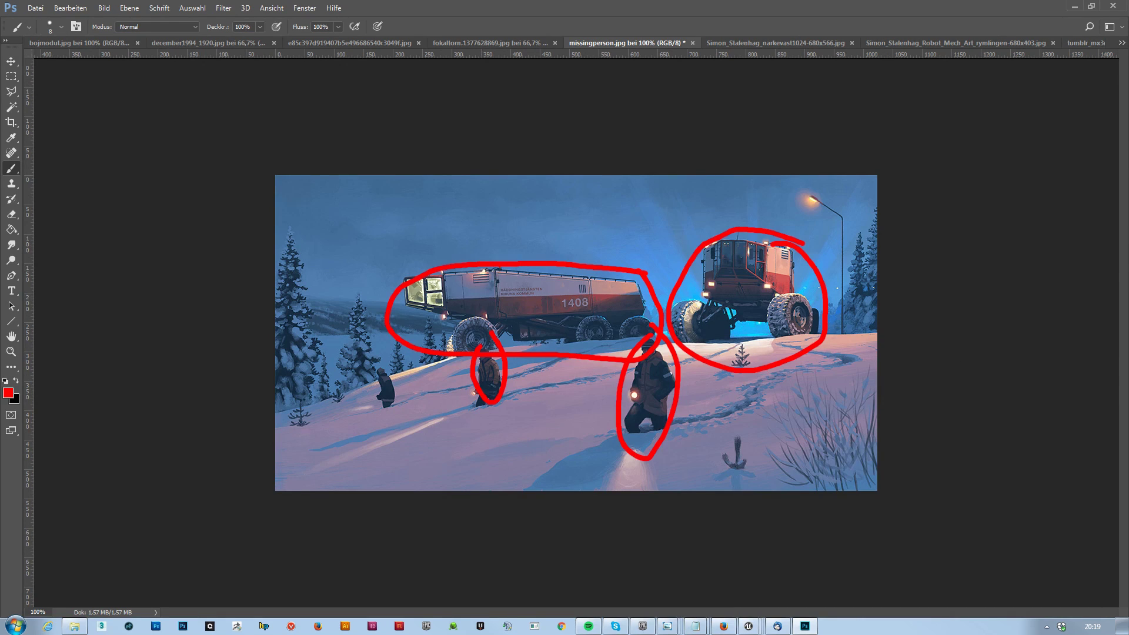
pyautogui.press('F12')
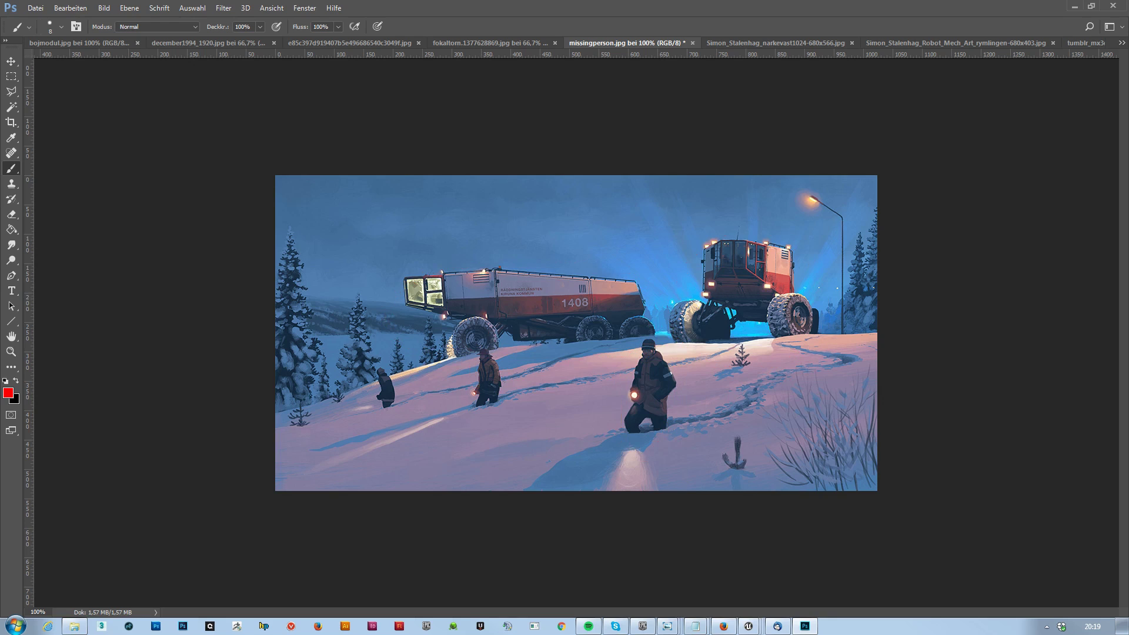
pyautogui.click(738, 43)
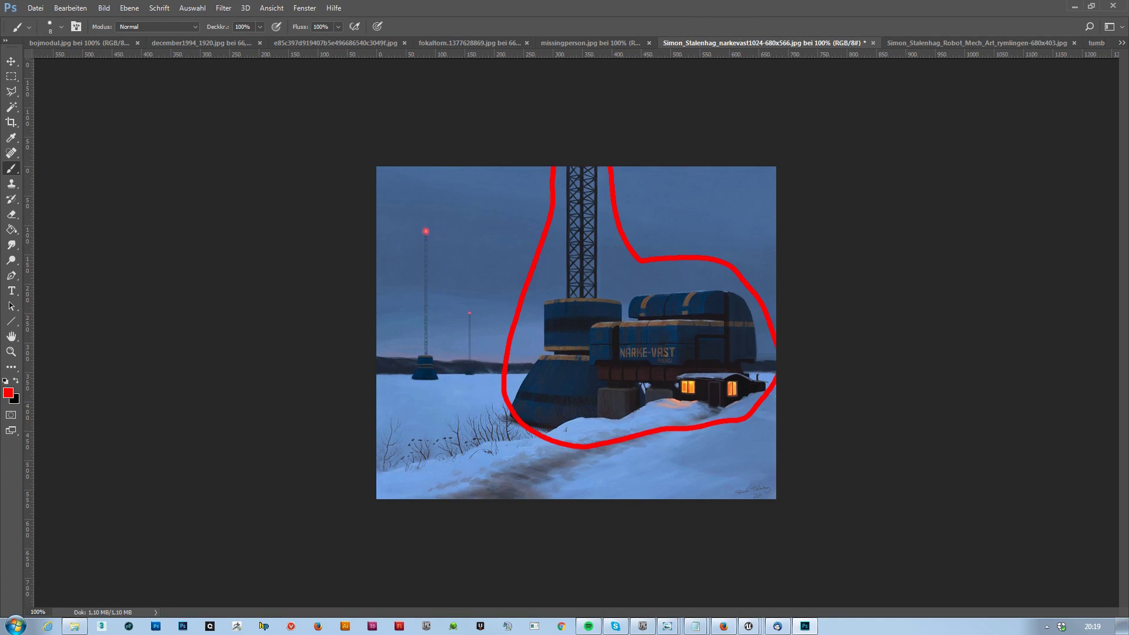
pyautogui.press('F12')
pyautogui.click(911, 41)
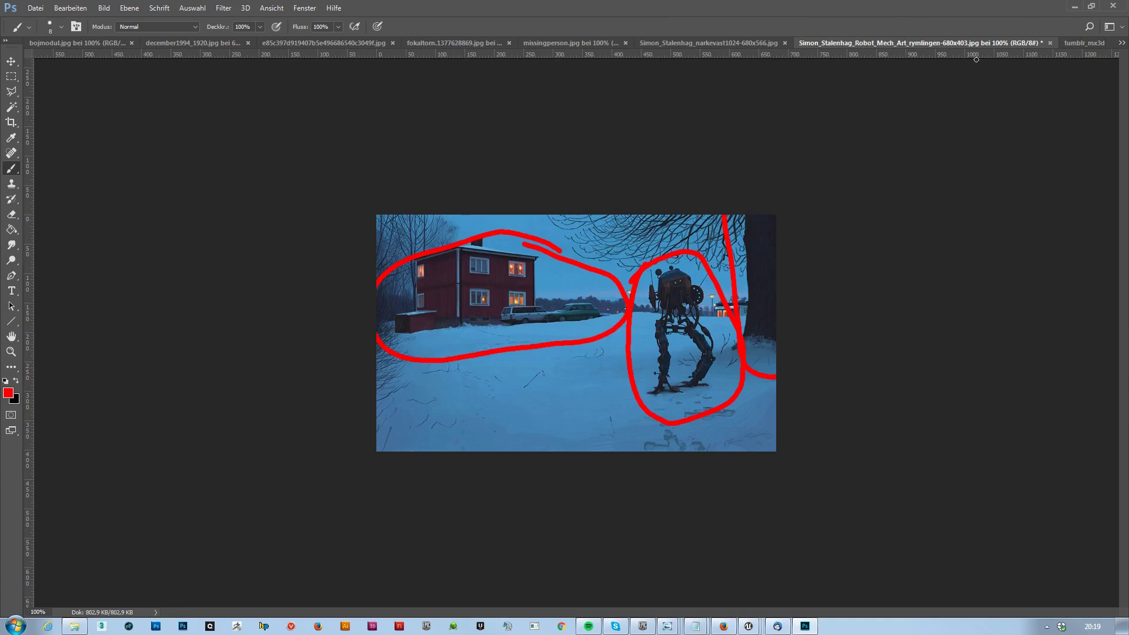
pyautogui.press('F12')
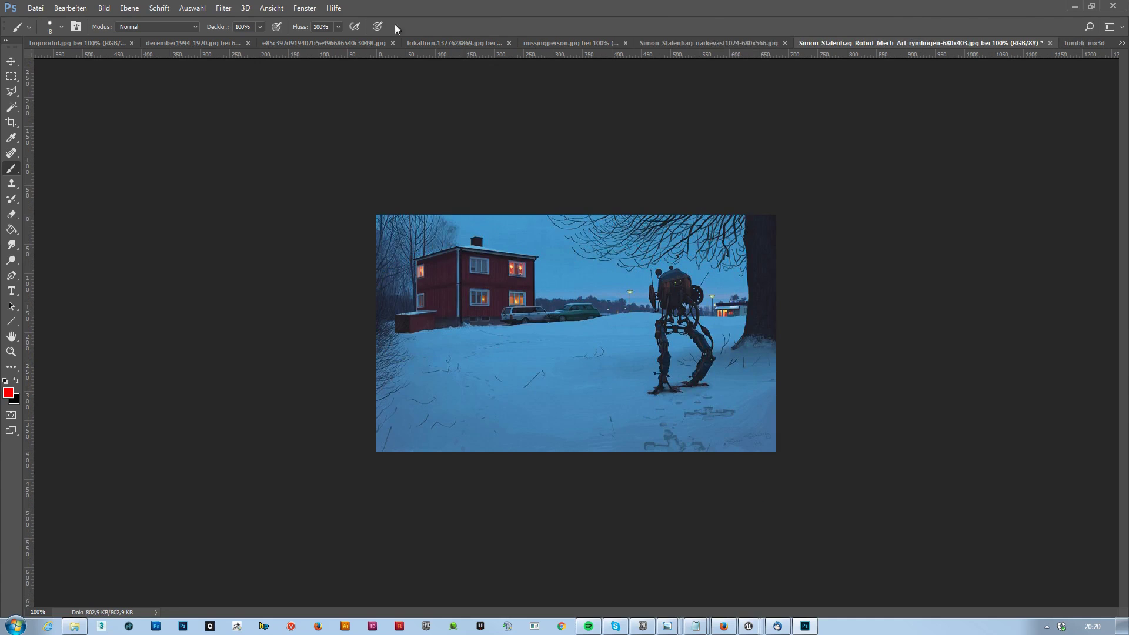
pyautogui.click(95, 47)
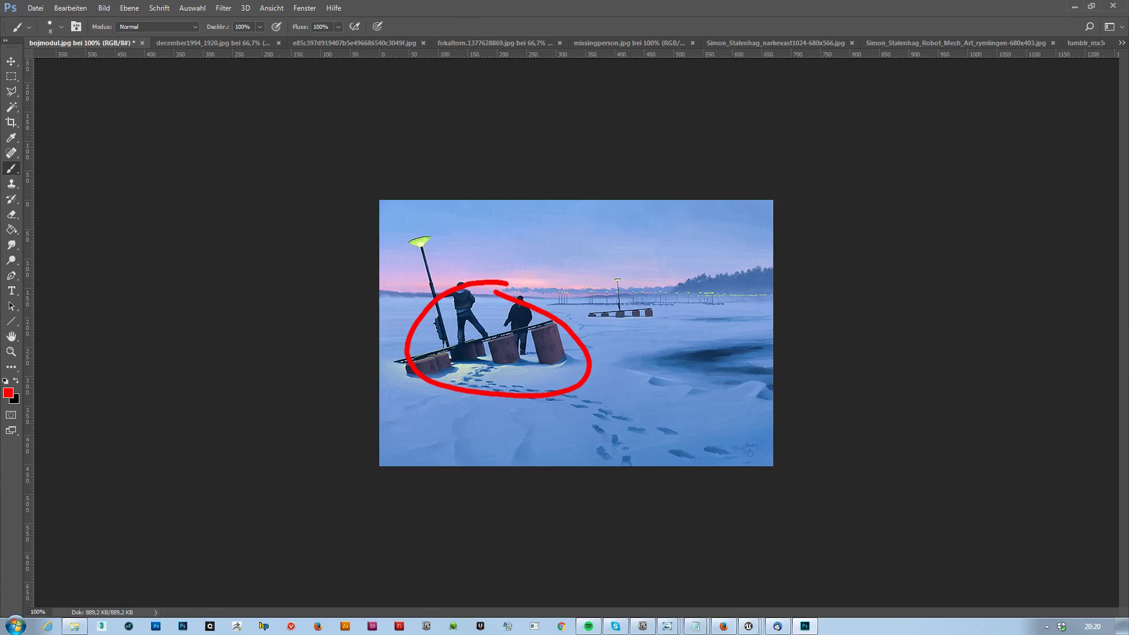
pyautogui.press('F12')
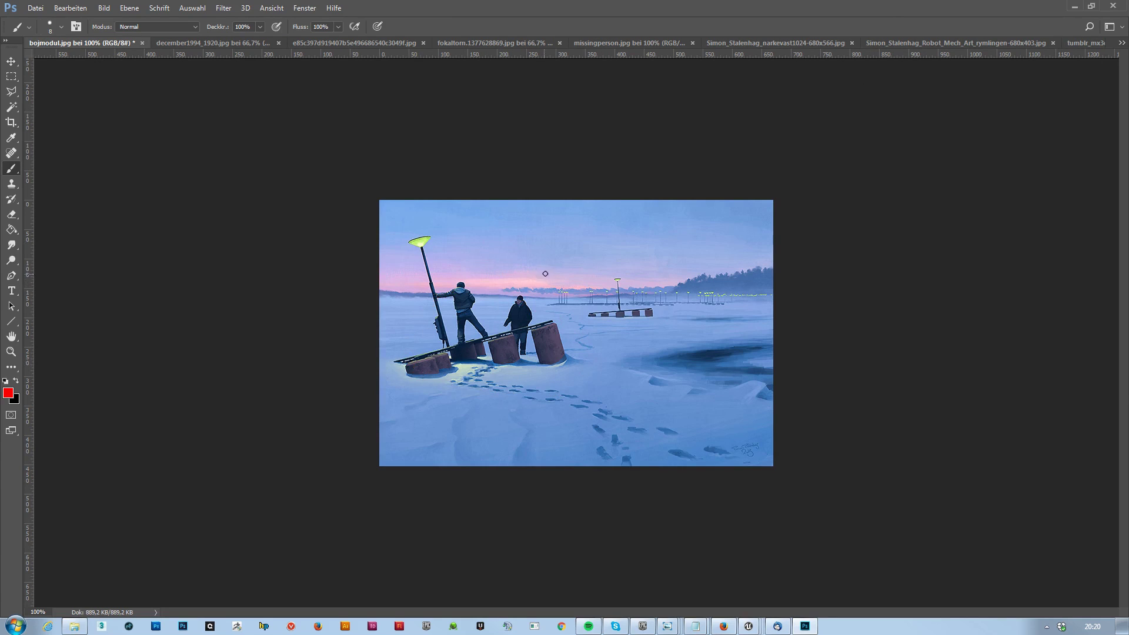
# On a new layer in the bojmodul image, circle the glowing horizon and mark the lamp with its light cone in red
pyautogui.hotkey('ctrl', 'alt', 'shift', 'n')
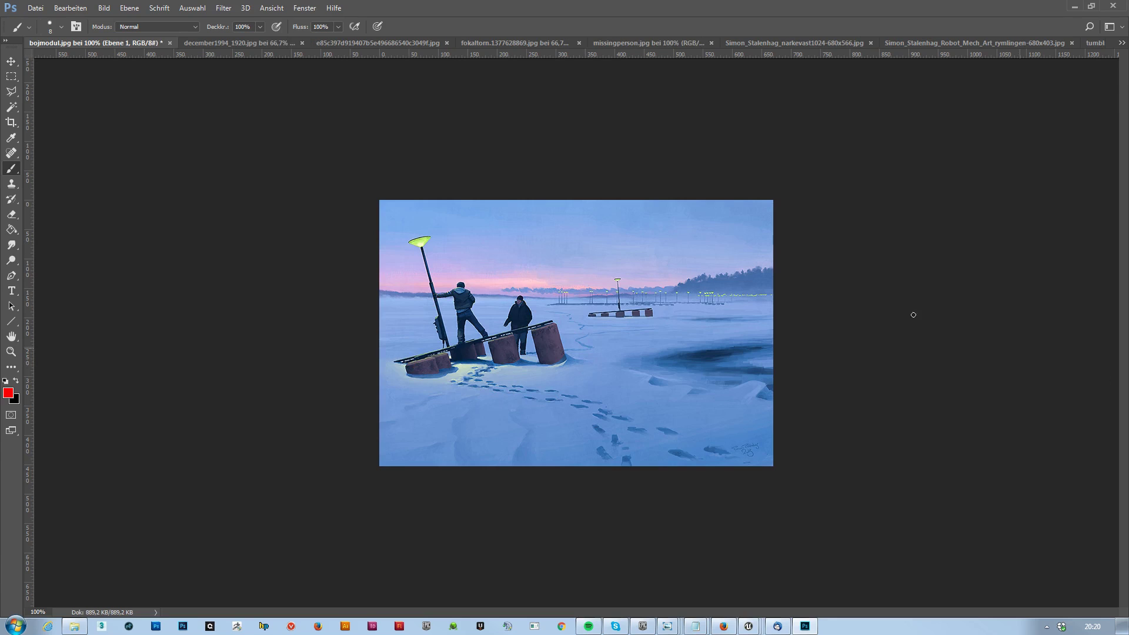
pyautogui.moveTo(695, 277)
pyautogui.mouseDown()
pyautogui.moveTo(481, 275)
pyautogui.moveTo(385, 293)
pyautogui.moveTo(572, 313)
pyautogui.moveTo(711, 294)
pyautogui.moveTo(686, 274)
pyautogui.mouseUp()
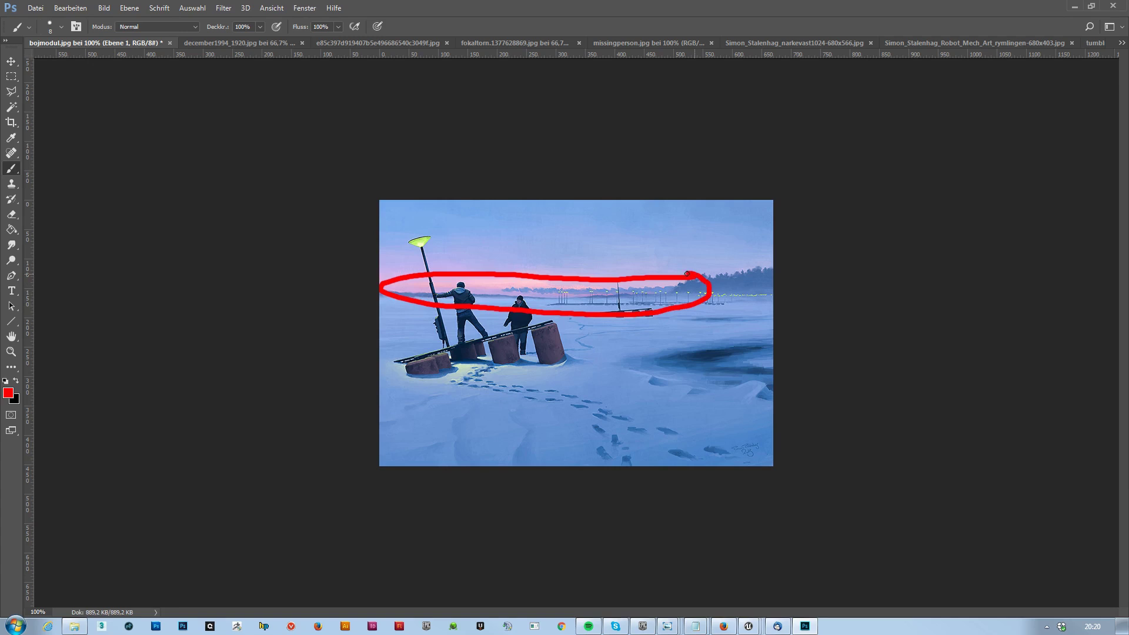
pyautogui.moveTo(419, 231)
pyautogui.mouseDown()
pyautogui.moveTo(442, 246)
pyautogui.moveTo(414, 242)
pyautogui.moveTo(465, 350)
pyautogui.moveTo(450, 365)
pyautogui.mouseUp()
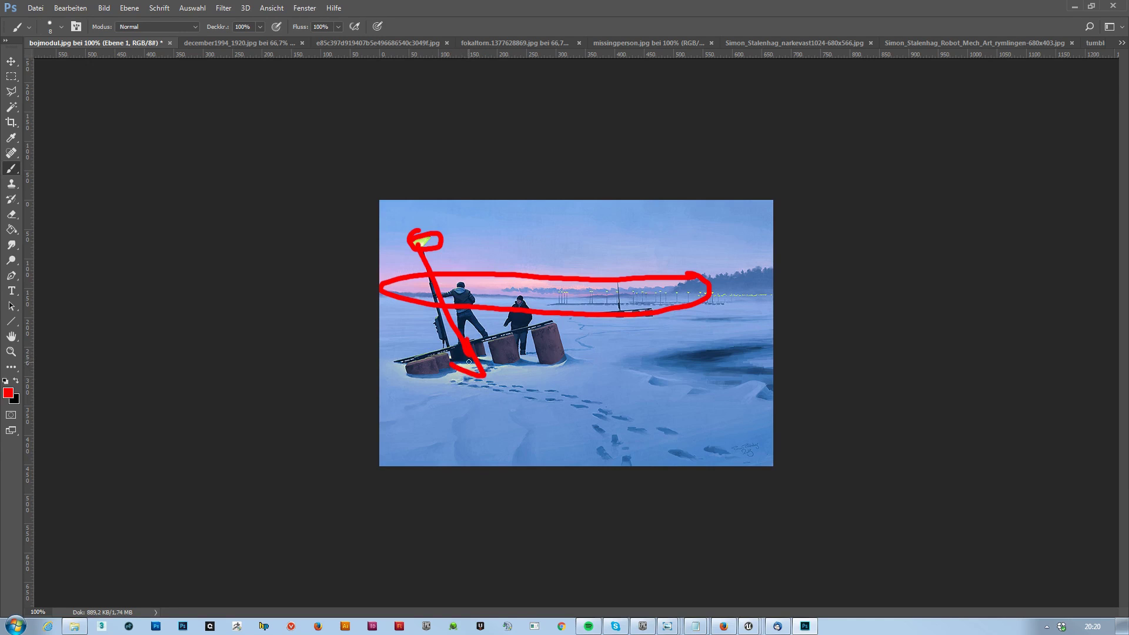
# On a new layer in the december1994 image, circle the lit house windows and the large ship's two rows of lights in red
pyautogui.click(254, 43)
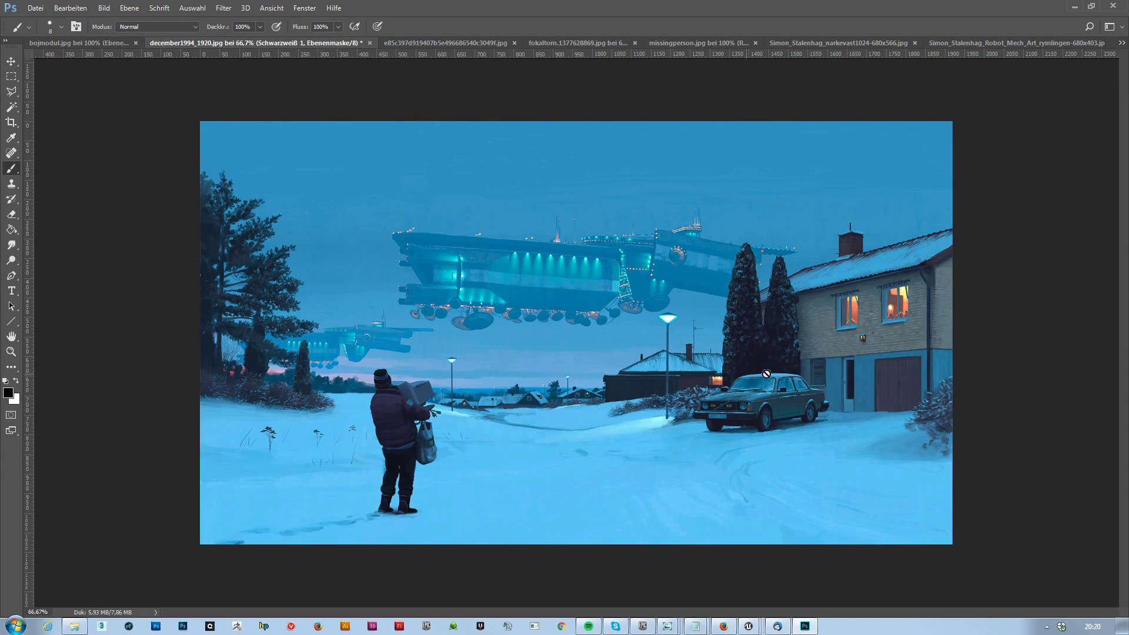
pyautogui.click(883, 274)
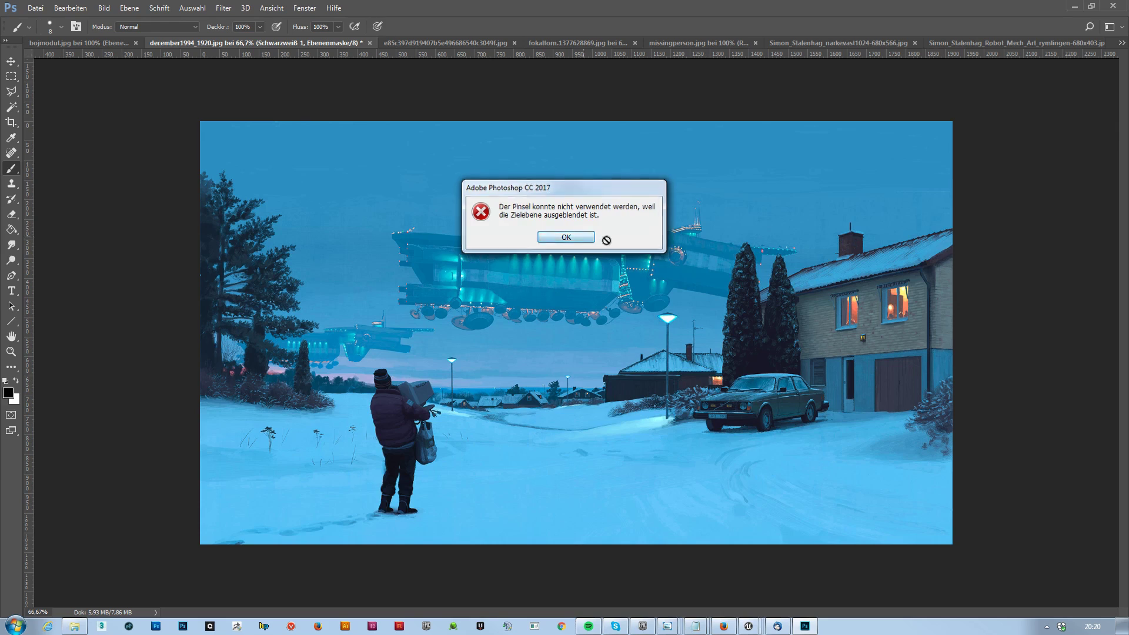
pyautogui.click(582, 243)
pyautogui.click(1127, 452)
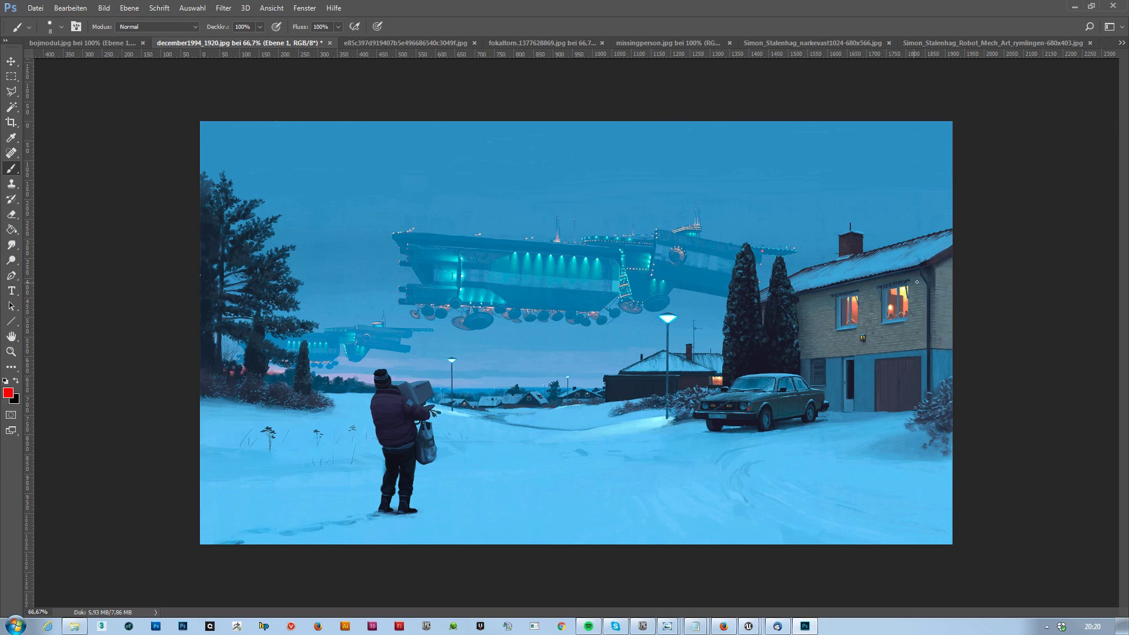
pyautogui.moveTo(876, 282)
pyautogui.mouseDown()
pyautogui.moveTo(888, 341)
pyautogui.moveTo(898, 286)
pyautogui.mouseUp()
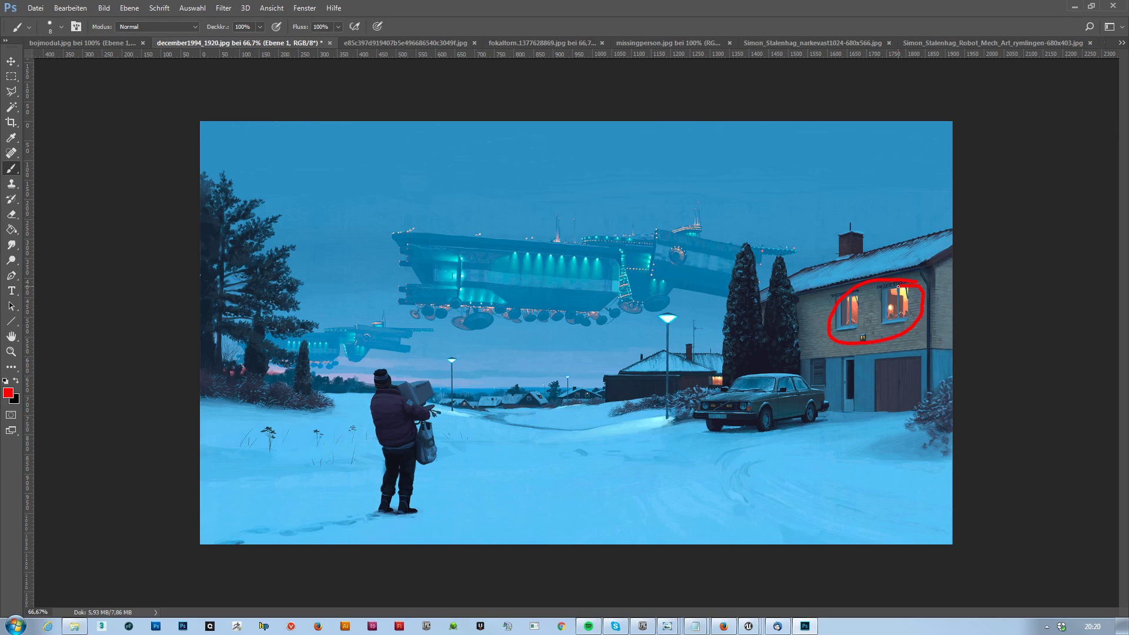
pyautogui.moveTo(604, 308)
pyautogui.mouseDown()
pyautogui.moveTo(431, 302)
pyautogui.moveTo(511, 338)
pyautogui.moveTo(612, 322)
pyautogui.mouseUp()
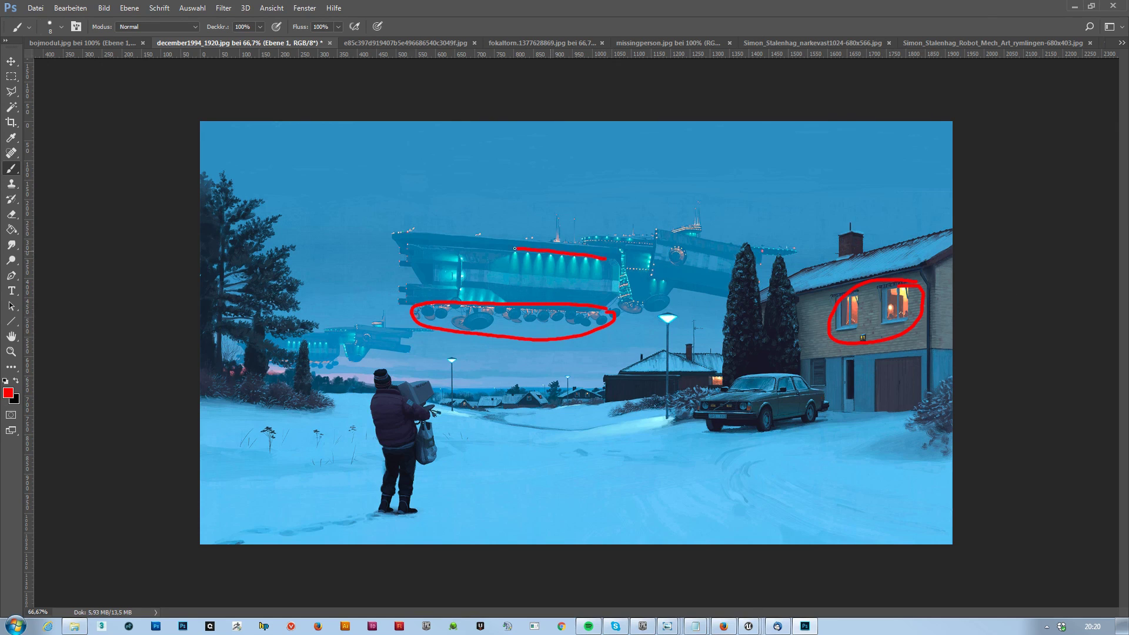
pyautogui.moveTo(515, 248)
pyautogui.mouseDown()
pyautogui.moveTo(520, 288)
pyautogui.moveTo(599, 258)
pyautogui.mouseUp()
# On a new layer in the fence image, paint red over the pink sunset glow along the horizon near the falling person
pyautogui.click(391, 42)
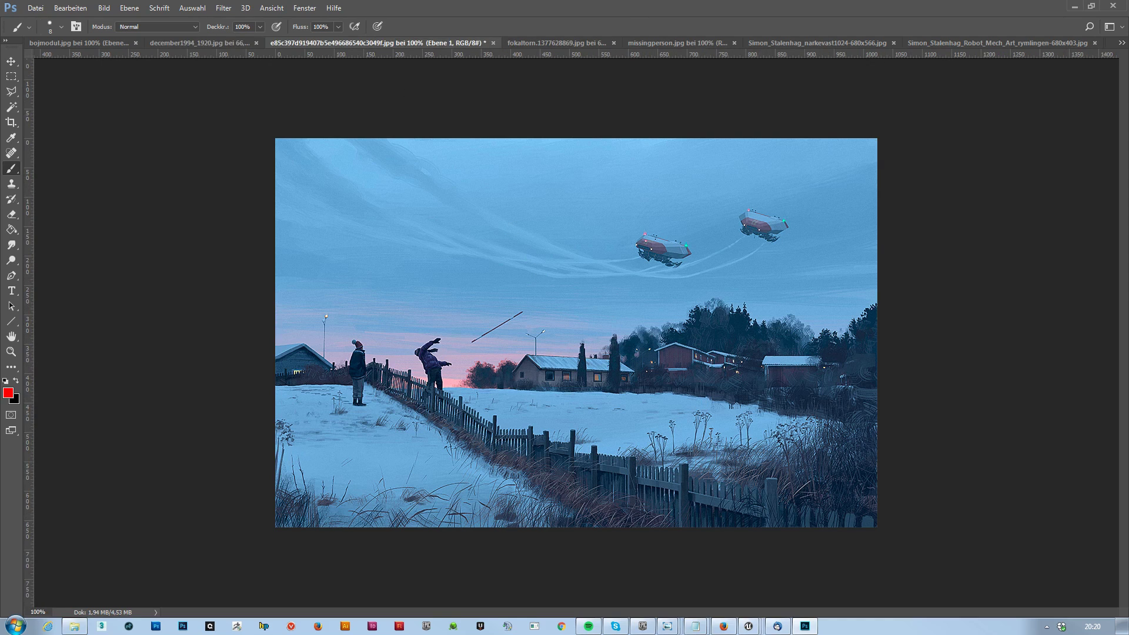
pyautogui.moveTo(475, 380)
pyautogui.mouseDown()
pyautogui.moveTo(512, 388)
pyautogui.moveTo(411, 379)
pyautogui.moveTo(509, 381)
pyautogui.mouseUp()
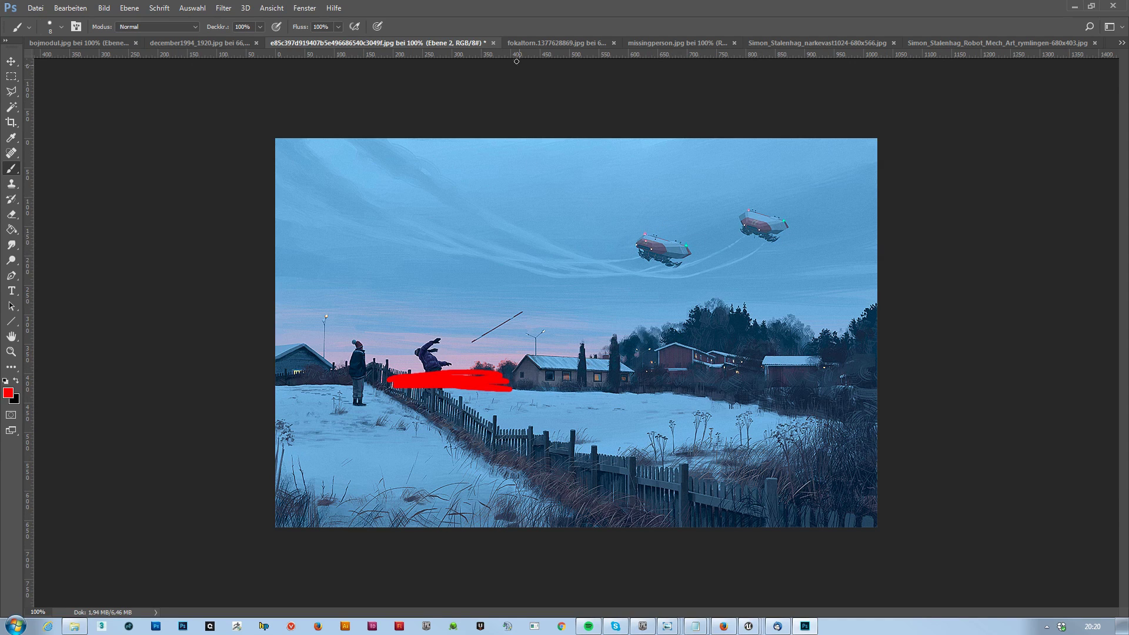
# Circle the lit hut in the narkevast image and the red house's lit windows in the rymlingen image in red
pyautogui.click(524, 44)
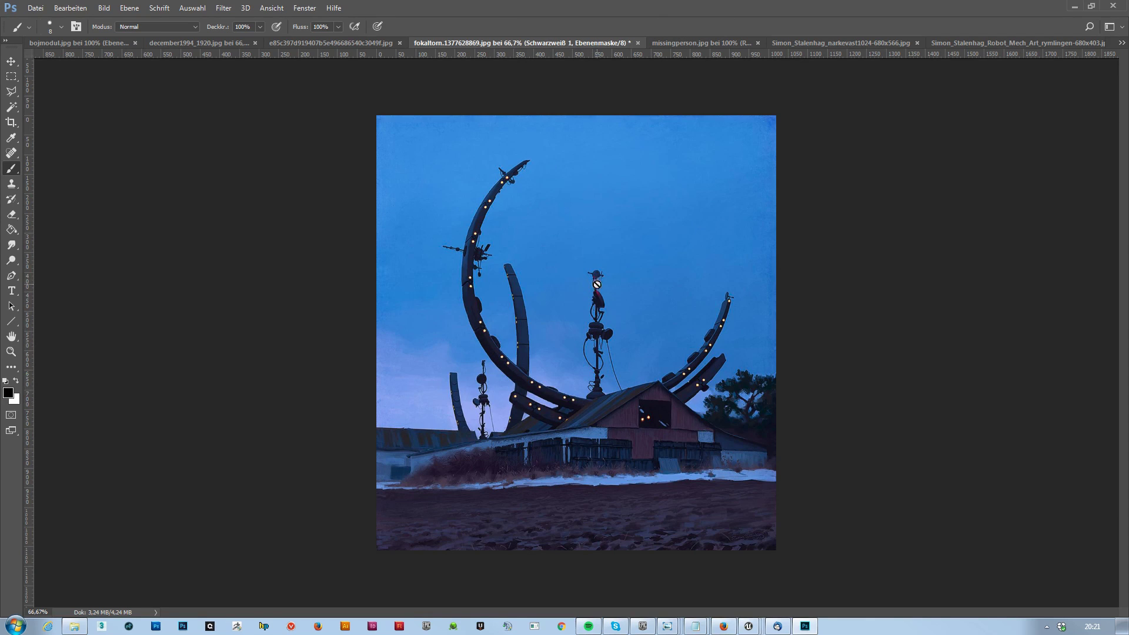
pyautogui.click(696, 44)
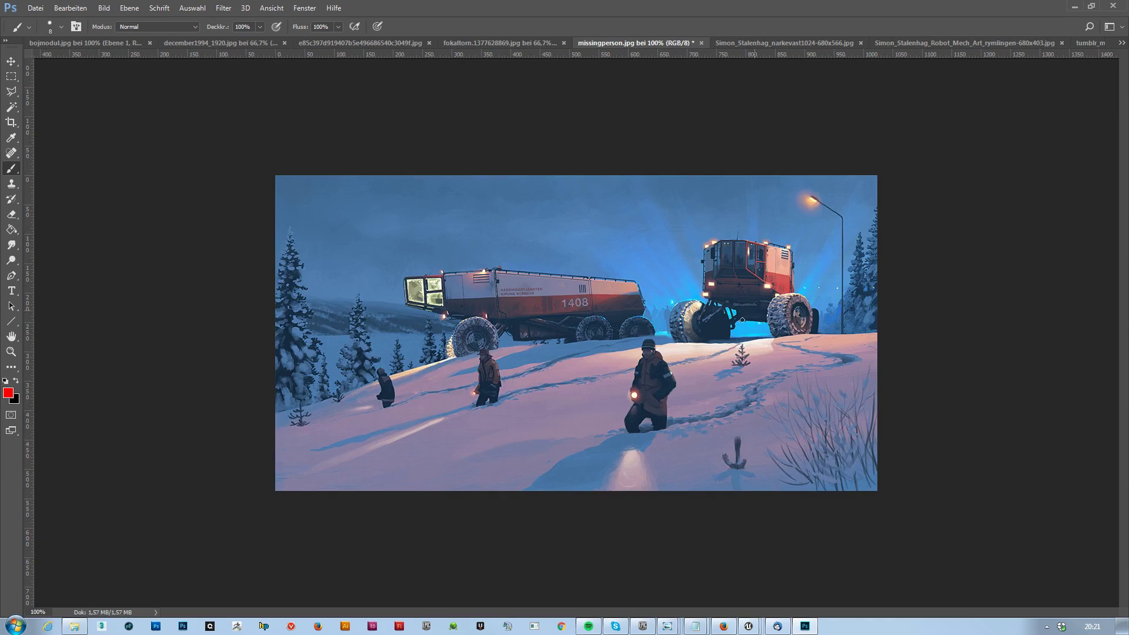
pyautogui.click(767, 42)
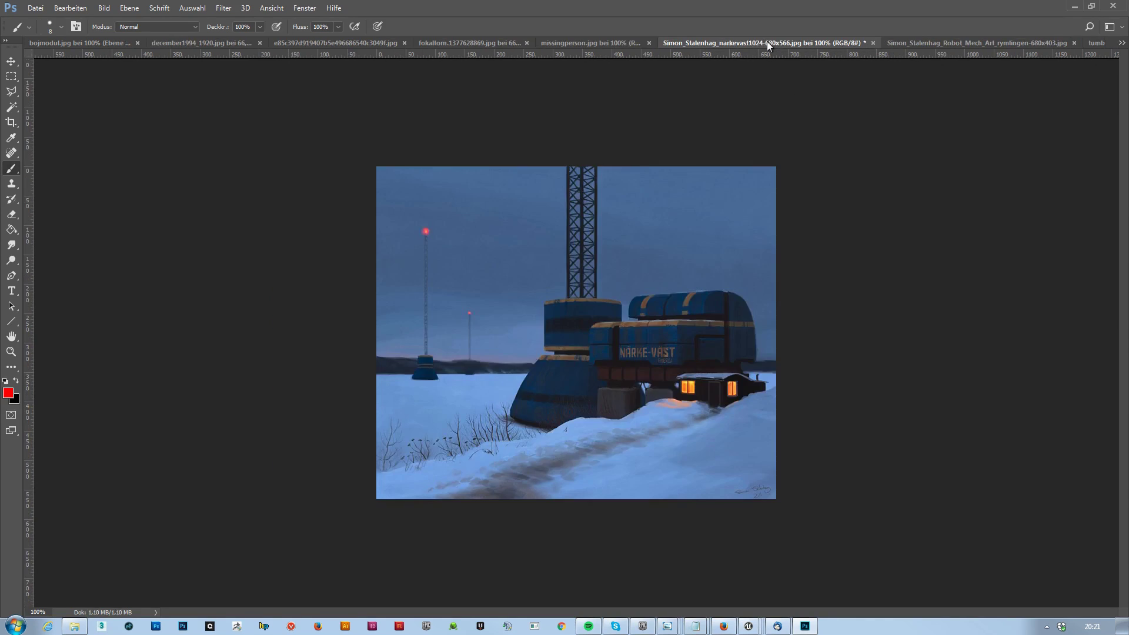
pyautogui.moveTo(727, 384)
pyautogui.mouseDown()
pyautogui.moveTo(685, 372)
pyautogui.moveTo(742, 415)
pyautogui.moveTo(738, 372)
pyautogui.mouseUp()
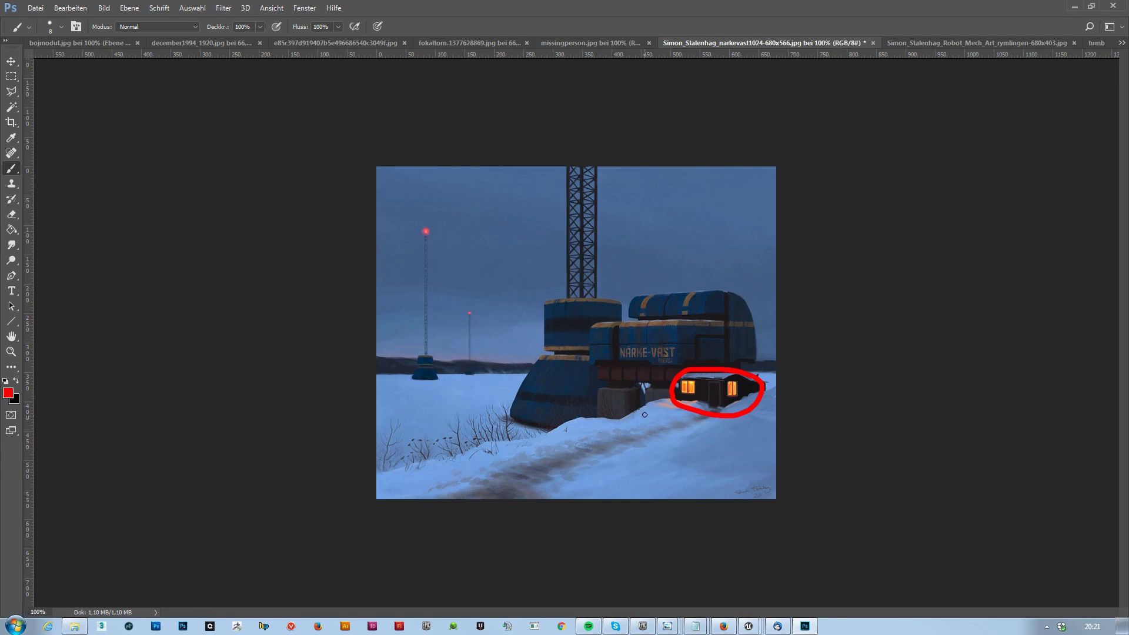
pyautogui.click(939, 43)
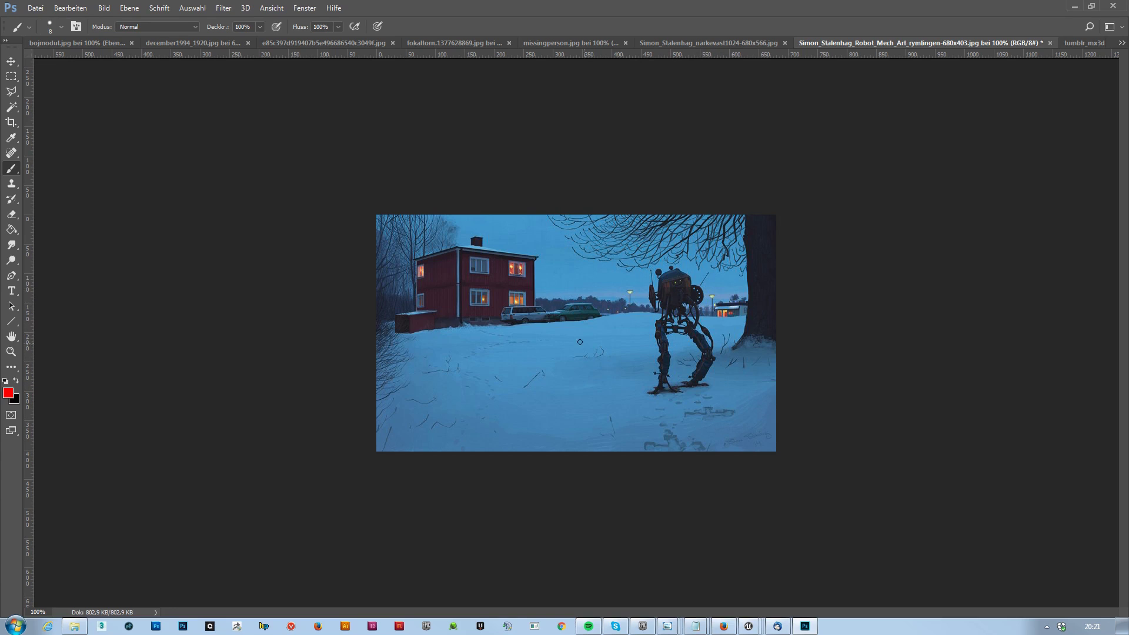
pyautogui.moveTo(531, 259)
pyautogui.mouseDown()
pyautogui.moveTo(486, 291)
pyautogui.moveTo(476, 254)
pyautogui.mouseUp()
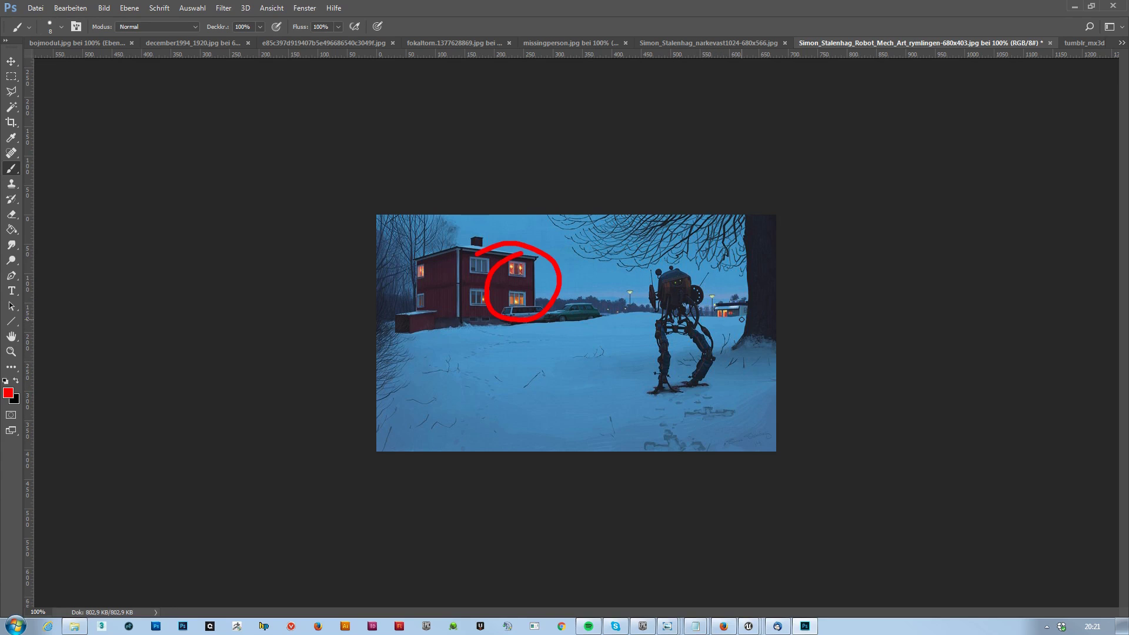
# Compare the light sources in the tumblr image and the missingperson image
pyautogui.click(1086, 45)
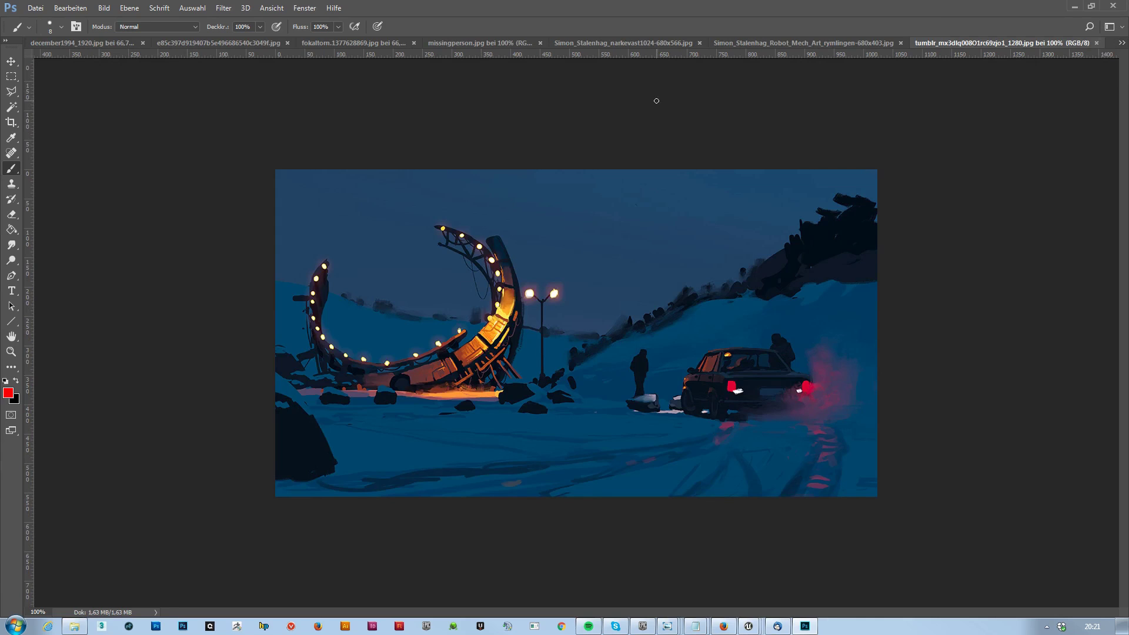
pyautogui.click(495, 44)
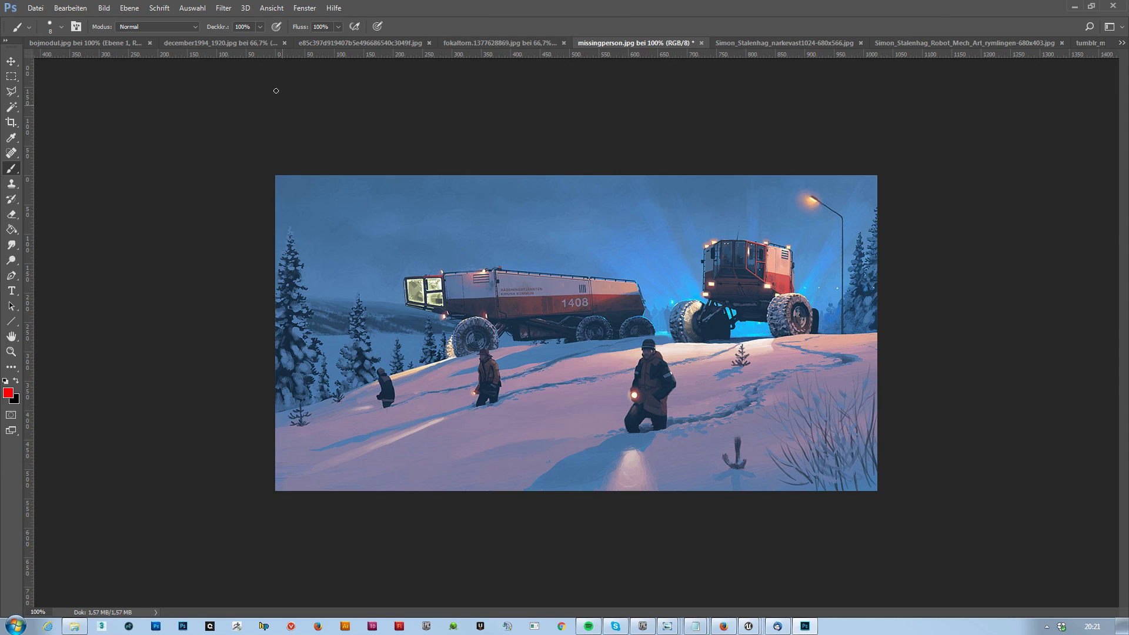
# Undo the red marks in the fence, december1994 and bojmodul images
pyautogui.click(320, 41)
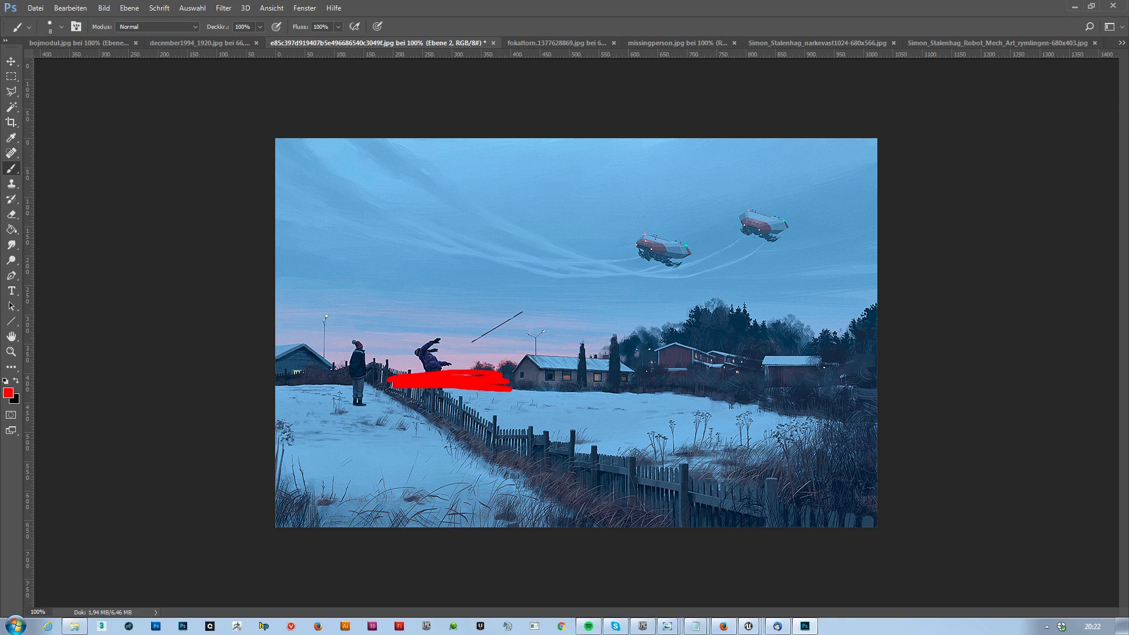
pyautogui.hotkey('ctrl', 'z')
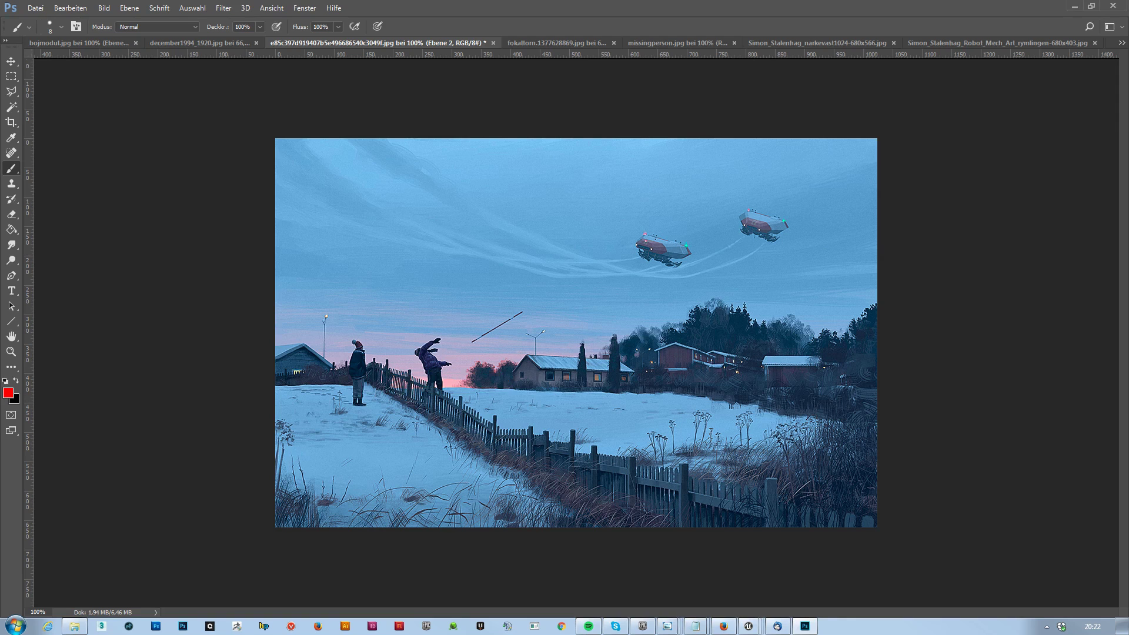
pyautogui.click(198, 45)
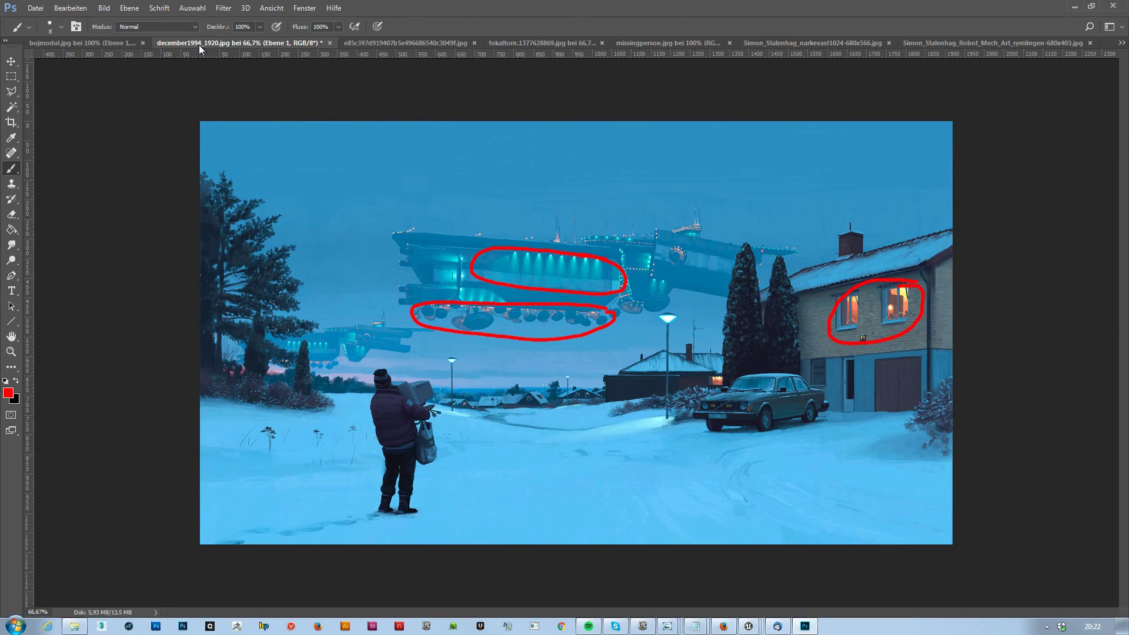
pyautogui.hotkey('ctrl', 'alt', 'z')
pyautogui.hotkey('ctrl', 'alt', 'z')
pyautogui.hotkey('ctrl', 'alt', 'z')
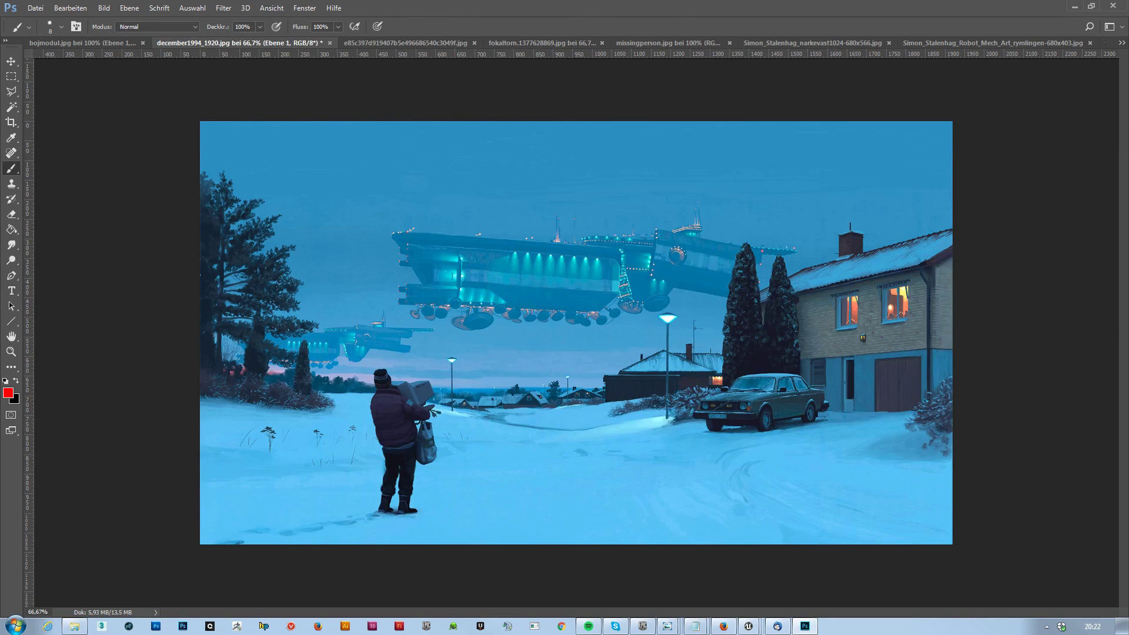
pyautogui.click(106, 43)
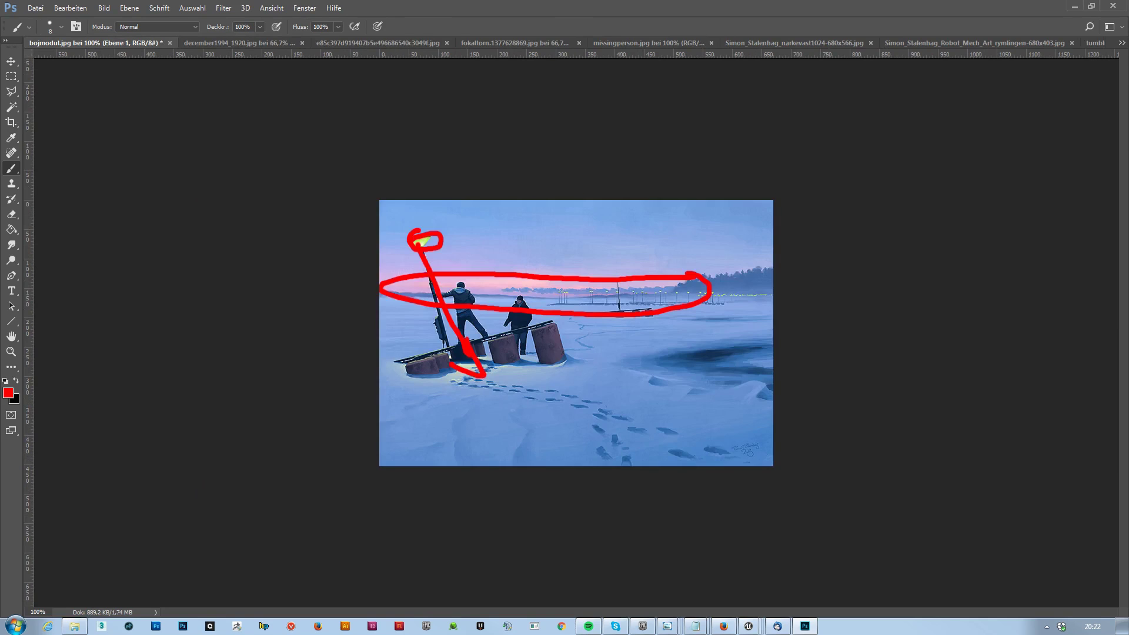
pyautogui.hotkey('ctrl', 'alt', 'z')
pyautogui.hotkey('ctrl', 'alt', 'z')
pyautogui.keyDown('alt'); pyautogui.scroll(5, 614, 291); pyautogui.keyUp('alt')
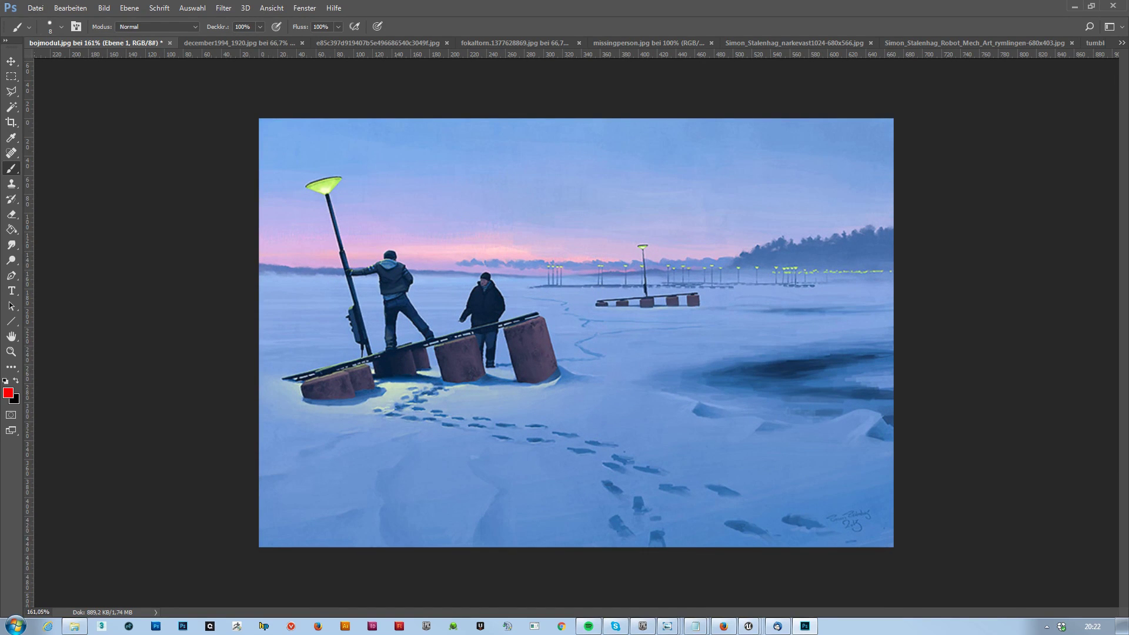
# Undo the added layer in the bojmodul image, then sample the blue snow near the footprints and check its brightness value
pyautogui.hotkey('ctrl', 'alt', 'z')
pyautogui.keyDown('alt'); pyautogui.click(577, 401); pyautogui.keyUp('alt')
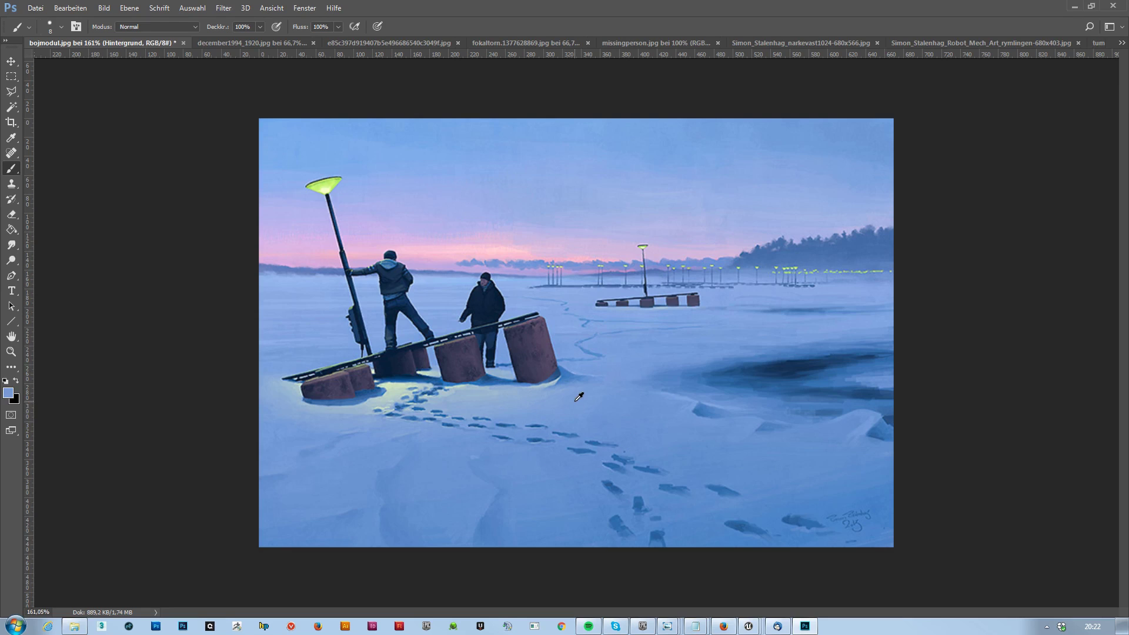
pyautogui.click(9, 392)
pyautogui.moveTo(305, 125); pyautogui.dragTo(531, 167)
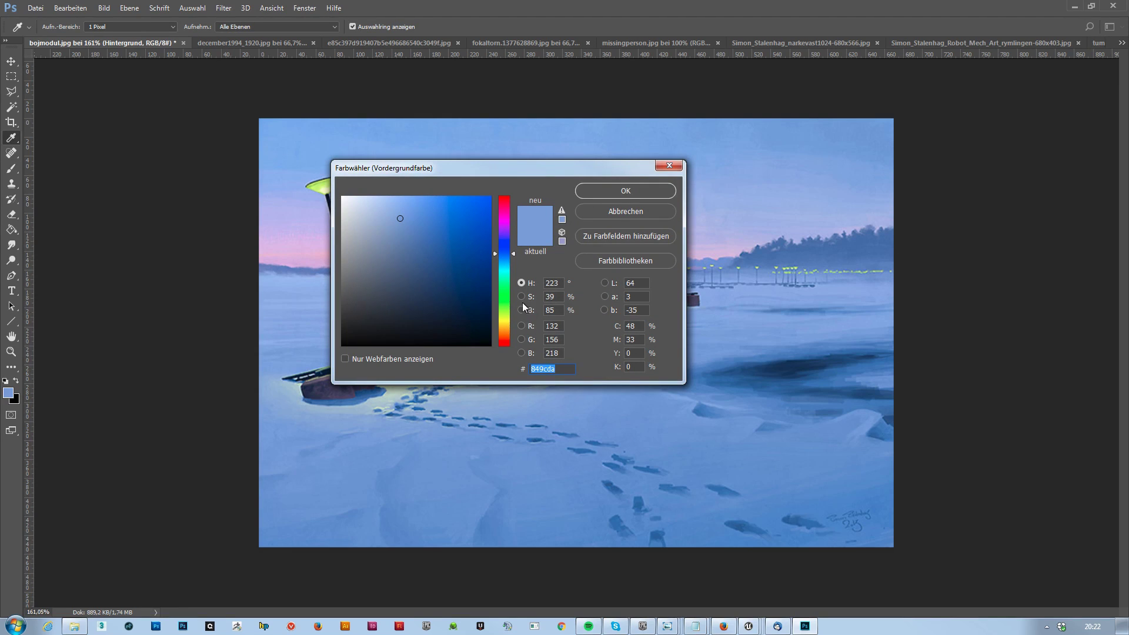
pyautogui.click(563, 311)
pyautogui.click(606, 217)
pyautogui.press('b')
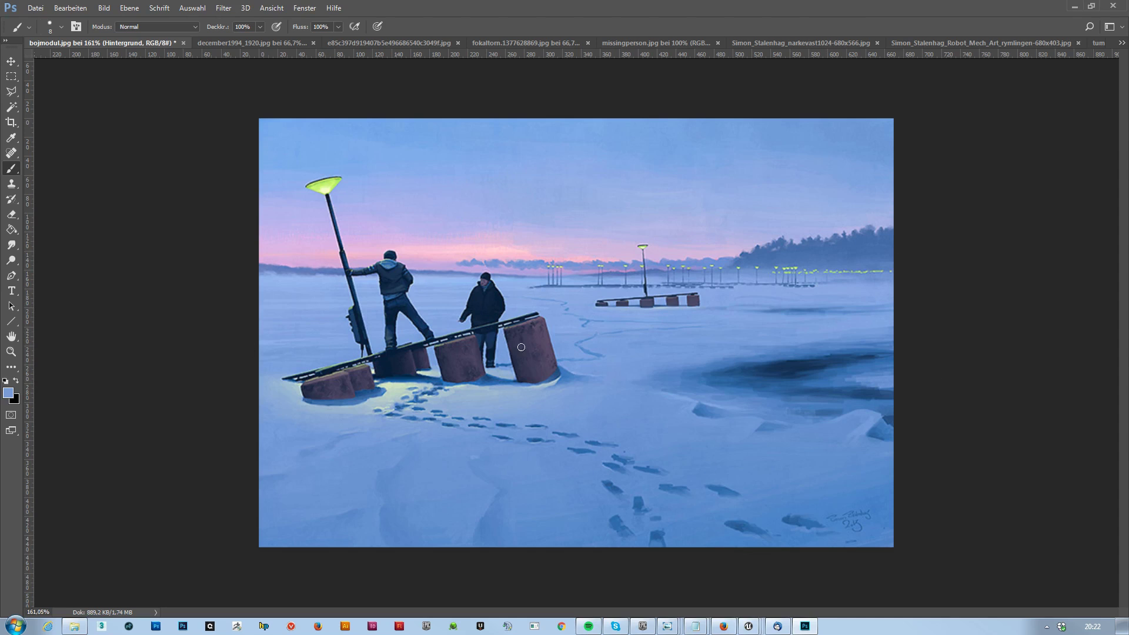
# Sample the dark coat of the standing man in the bojmodul image and check its brightness value
pyautogui.keyDown('alt'); pyautogui.click(484, 307); pyautogui.keyUp('alt')
pyautogui.click(8, 392)
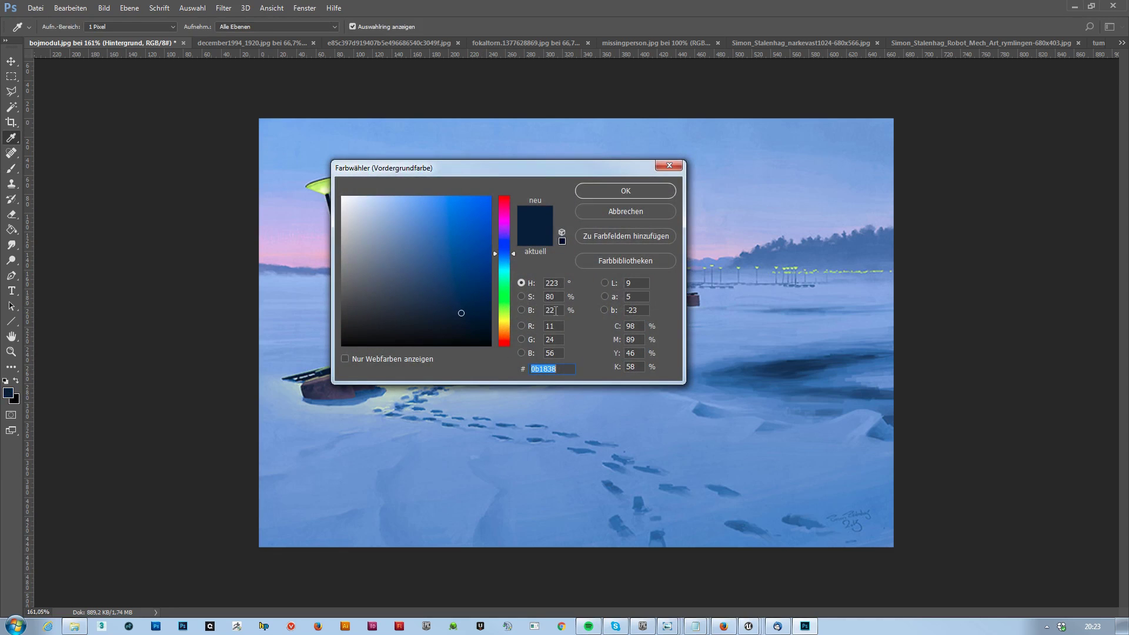
pyautogui.click(556, 311)
pyautogui.click(634, 215)
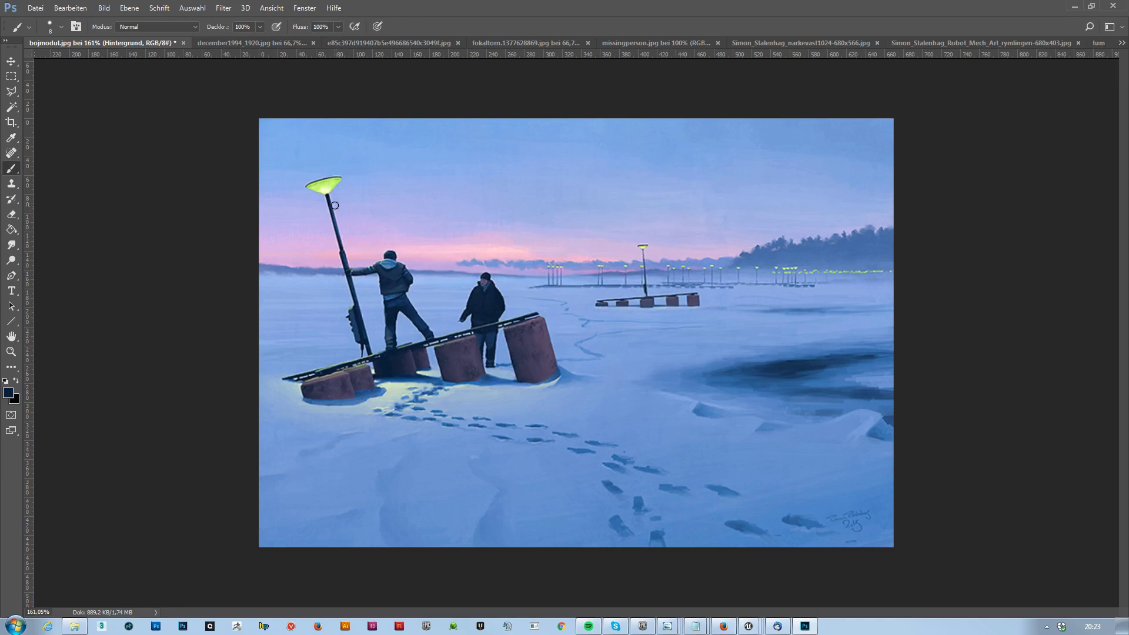
# Sample the glowing head of the tilted street lamp in the bojmodul image and check its brightness value
pyautogui.keyDown('alt'); pyautogui.click(330, 186); pyautogui.keyUp('alt')
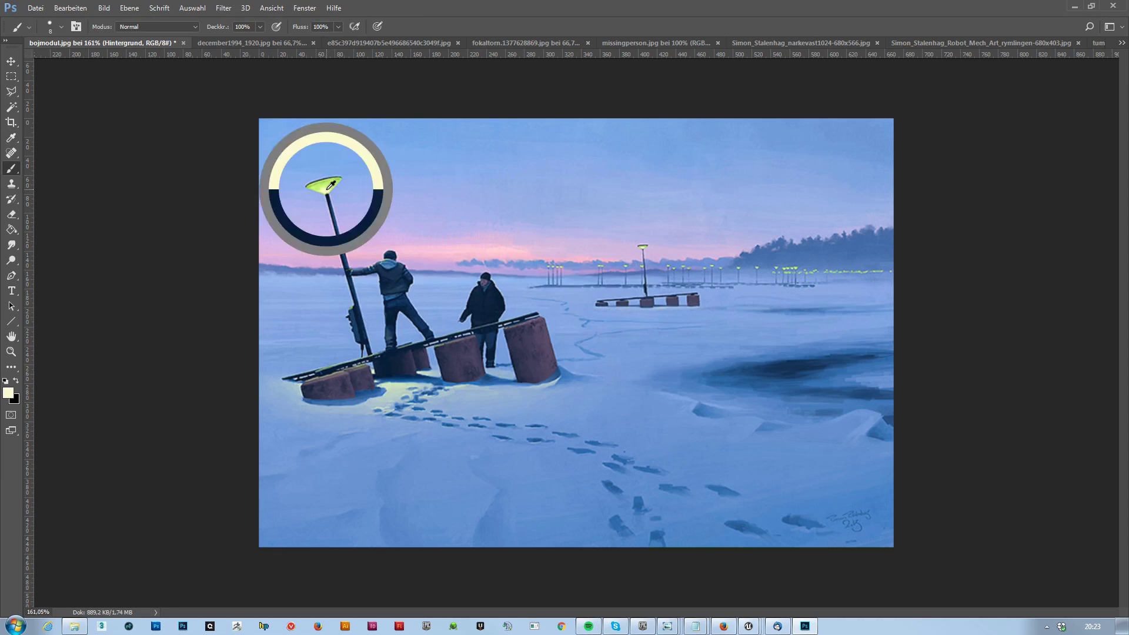
pyautogui.click(10, 394)
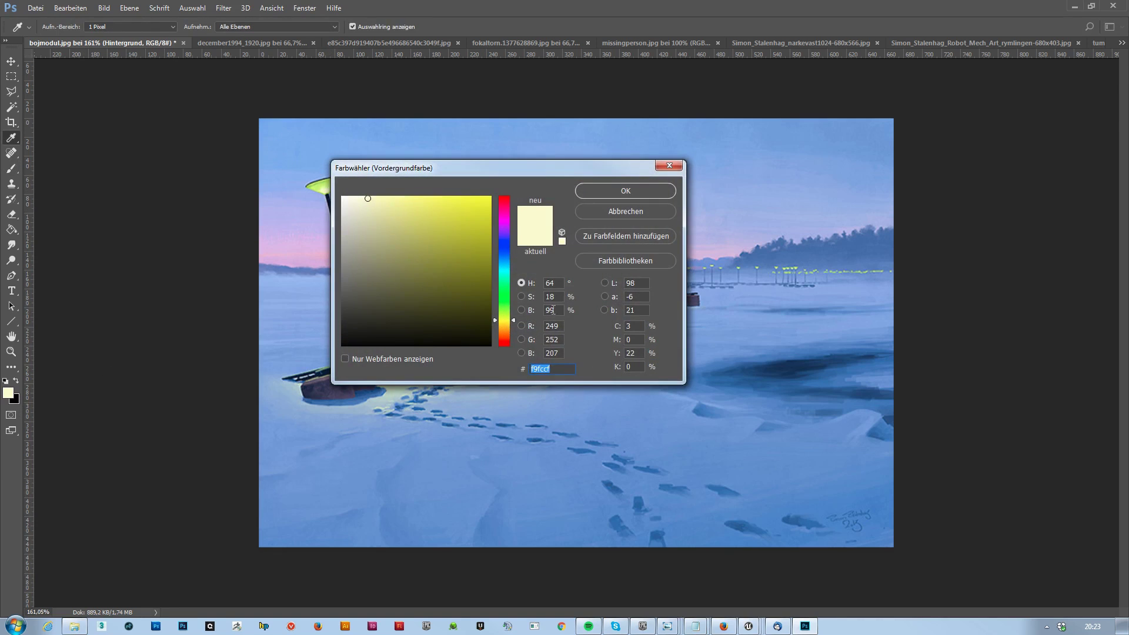
pyautogui.moveTo(558, 310); pyautogui.dragTo(510, 310)
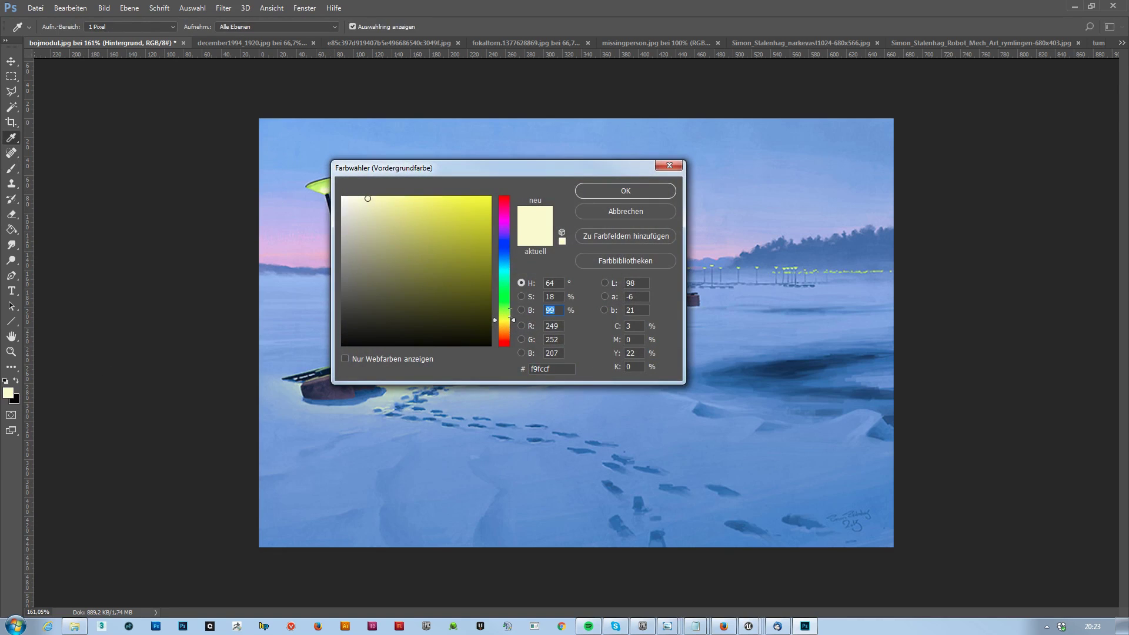
pyautogui.click(651, 210)
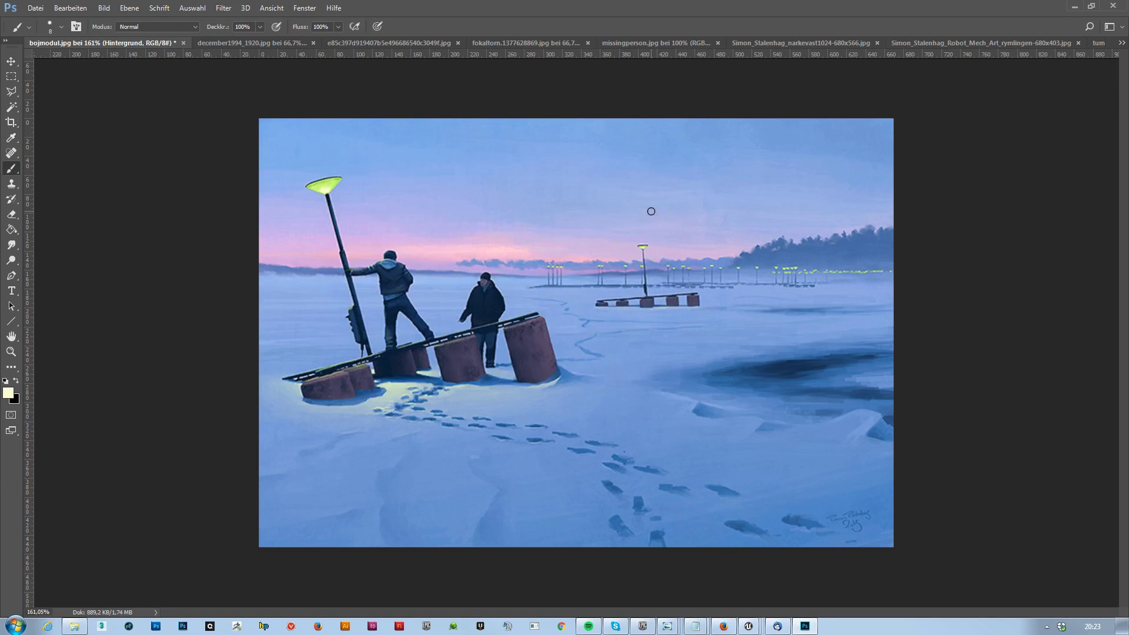
# In the december1994 image, sample the dark doorway of the house beside the garage and check its brightness value
pyautogui.click(268, 43)
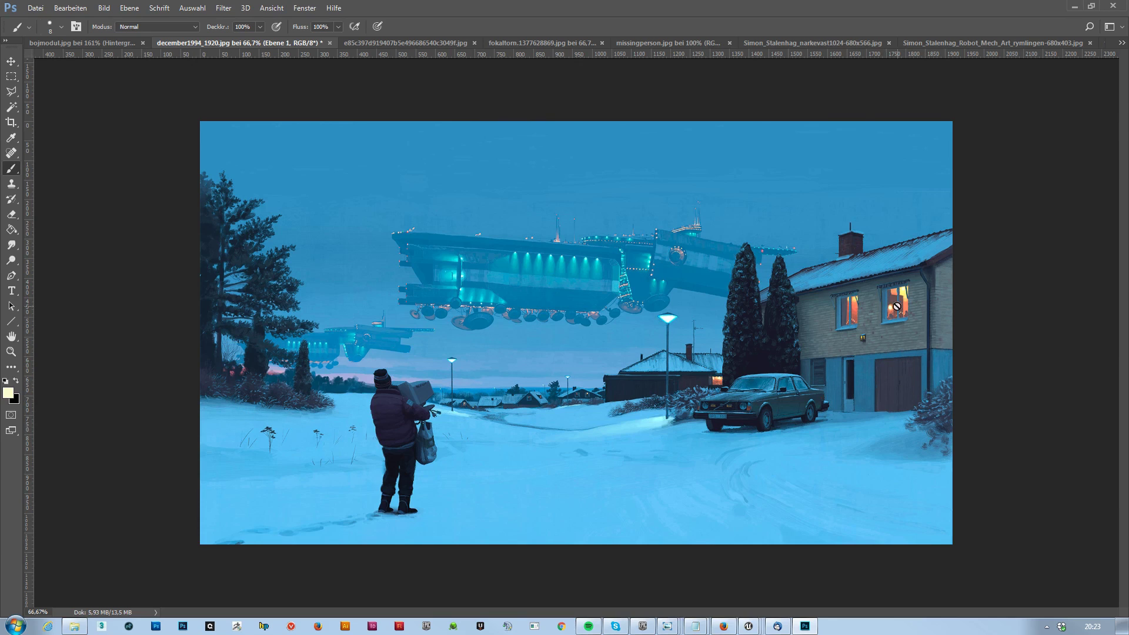
pyautogui.press('alt')
pyautogui.keyDown('alt'); pyautogui.click(854, 372); pyautogui.keyUp('alt')
pyautogui.click(9, 393)
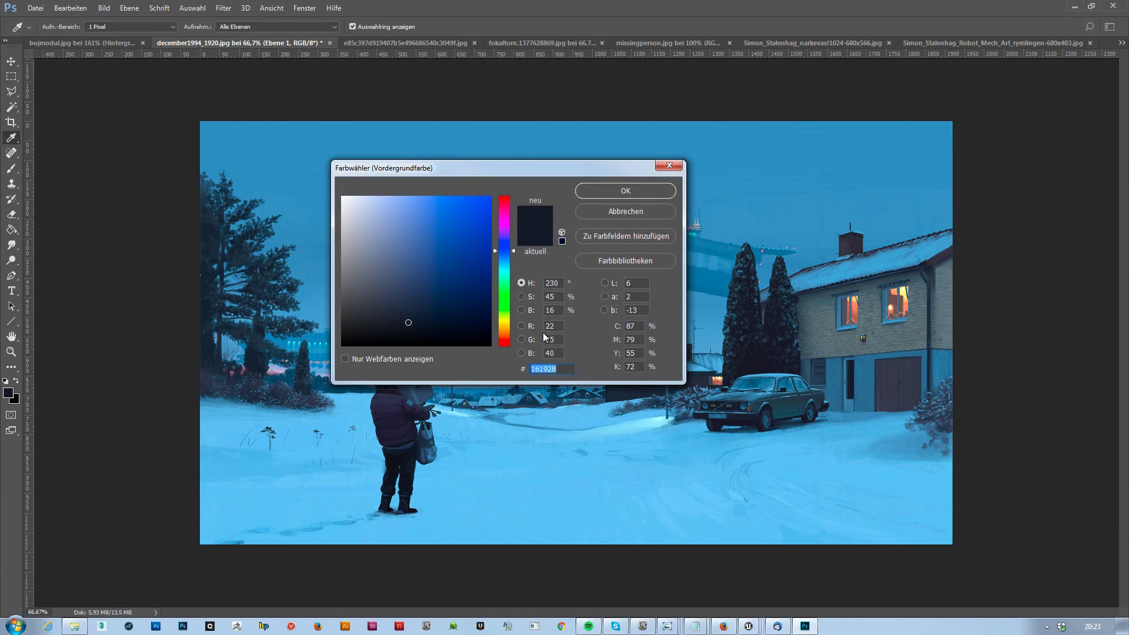
pyautogui.click(632, 211)
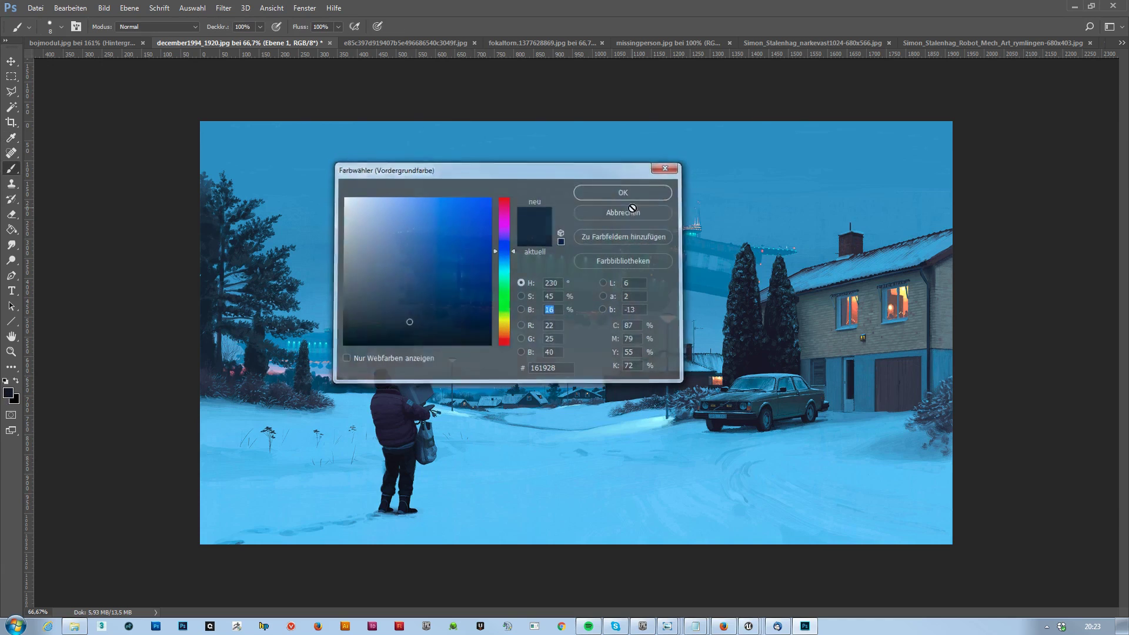
# Sample the brightest light on the floating ship's hull in the december1994 image and check its brightness value
pyautogui.keyDown('alt'); pyautogui.scroll(5, 619, 303); pyautogui.keyUp('alt')
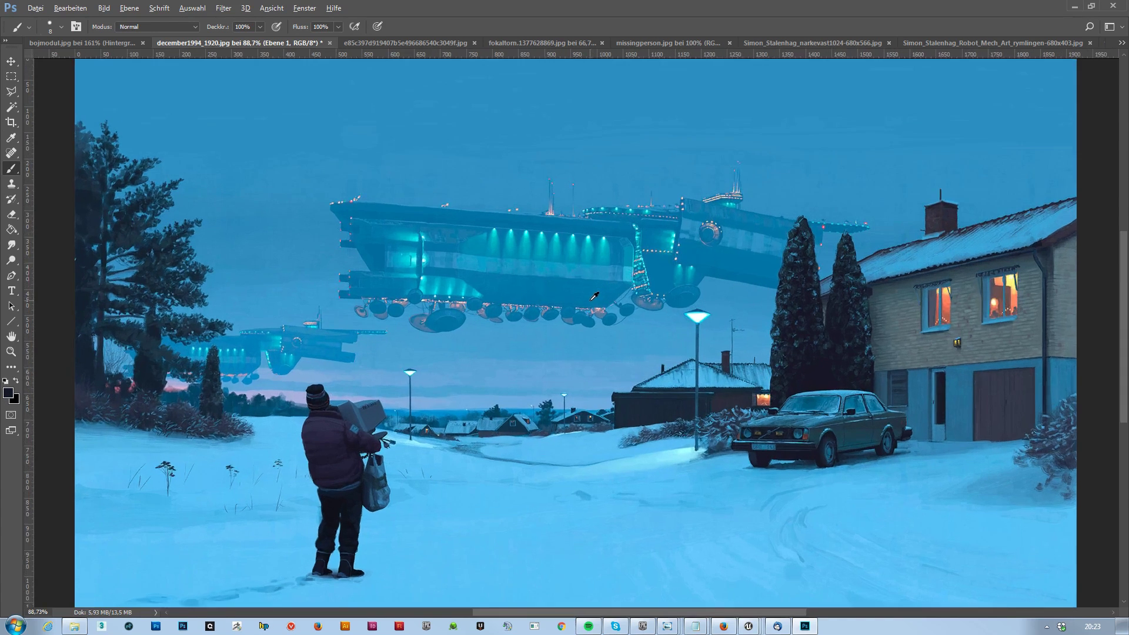
pyautogui.keyDown('alt'); pyautogui.scroll(3, 329, 232); pyautogui.keyUp('alt')
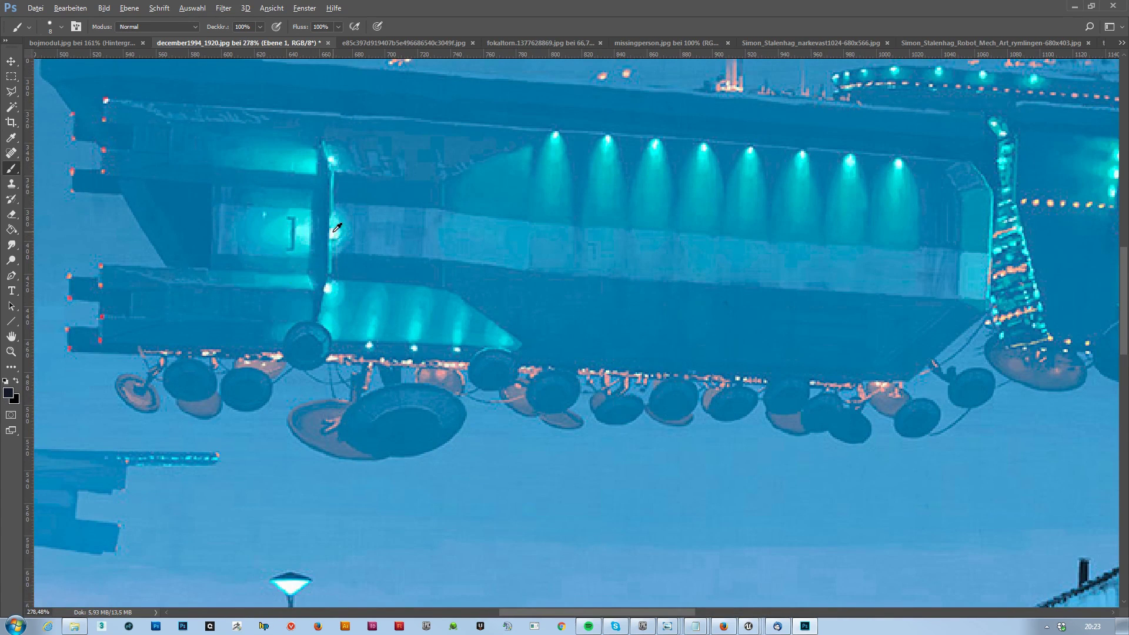
pyautogui.keyDown('alt'); pyautogui.click(337, 228); pyautogui.keyUp('alt')
pyautogui.click(8, 393)
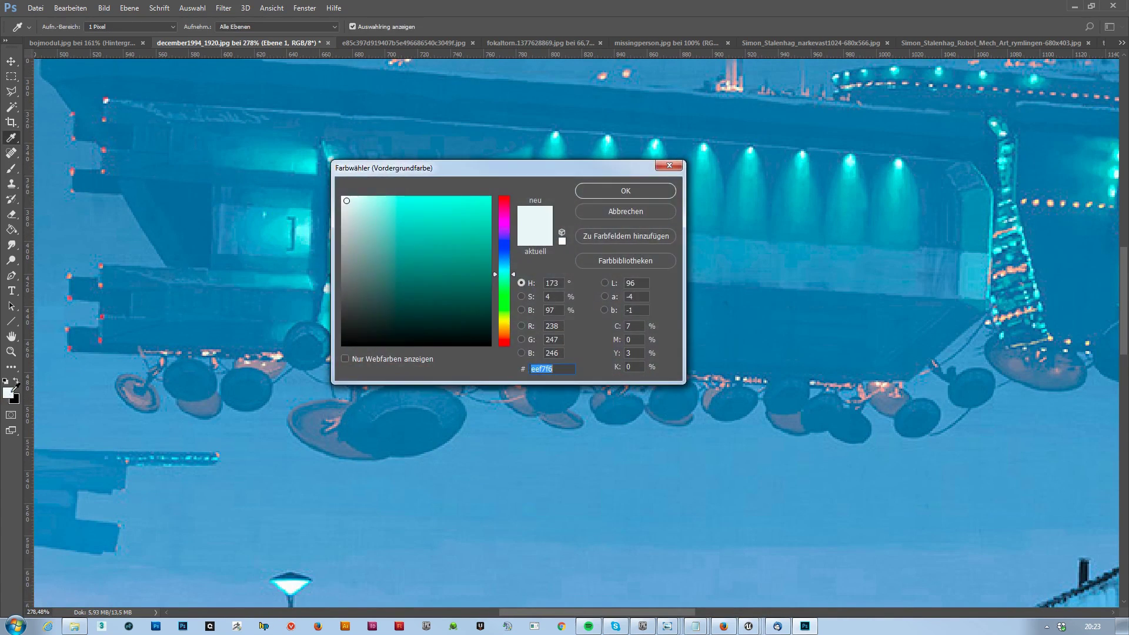
pyautogui.click(552, 310)
pyautogui.click(644, 212)
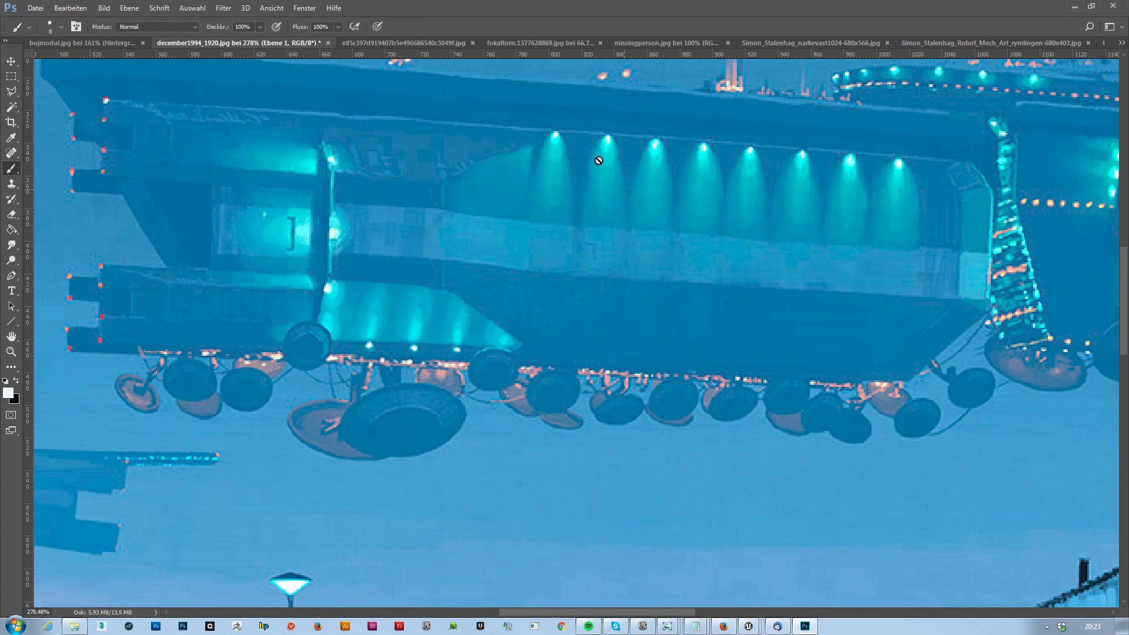
# Compare the darks and lights in the fence, fokaltorn, missingperson and rymlingen images
pyautogui.click(414, 44)
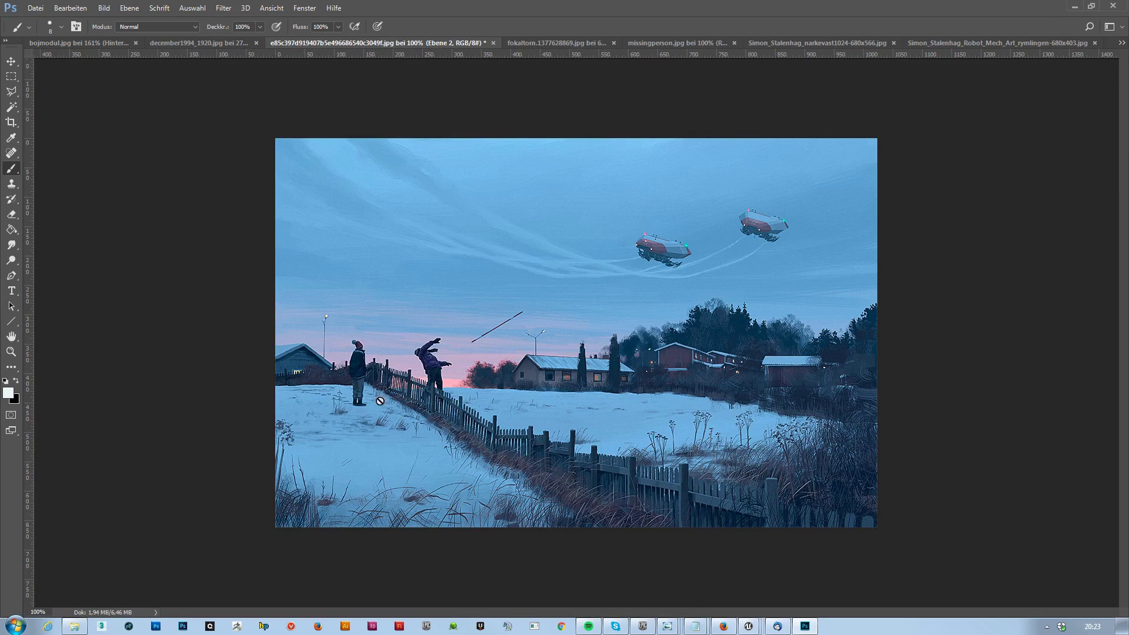
pyautogui.click(560, 41)
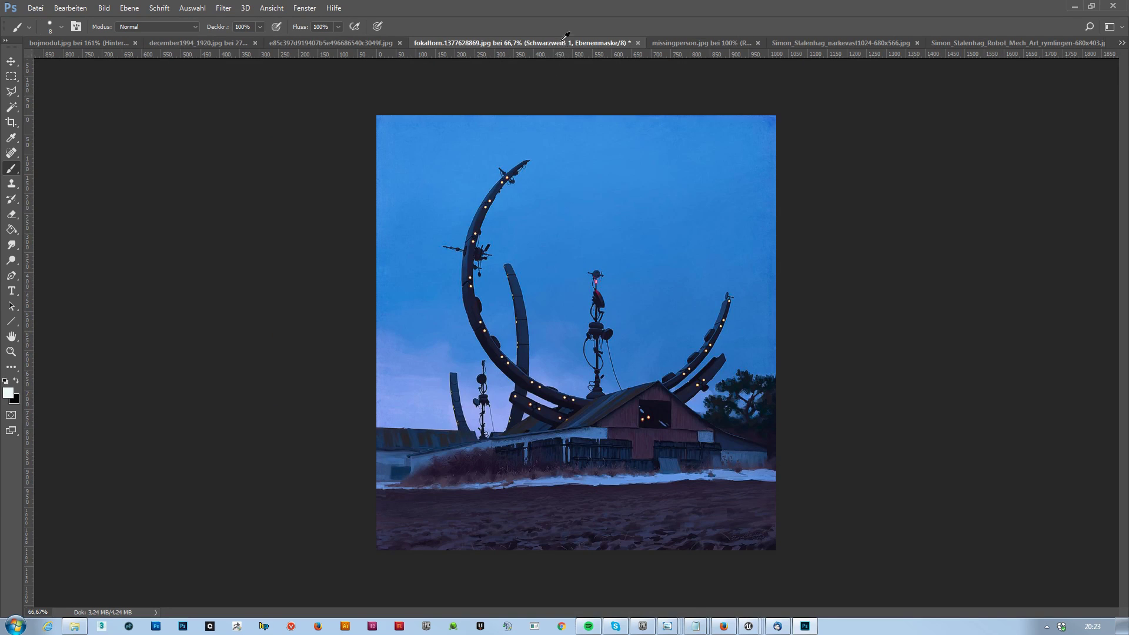
pyautogui.press('x')
pyautogui.click(688, 43)
pyautogui.press('x')
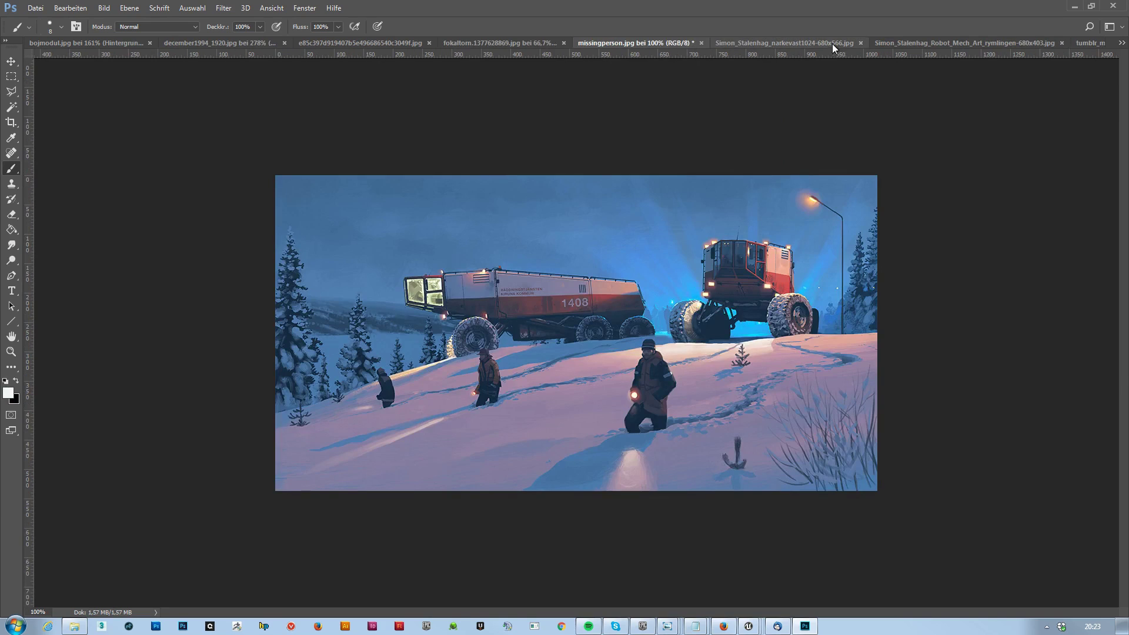
pyautogui.click(922, 43)
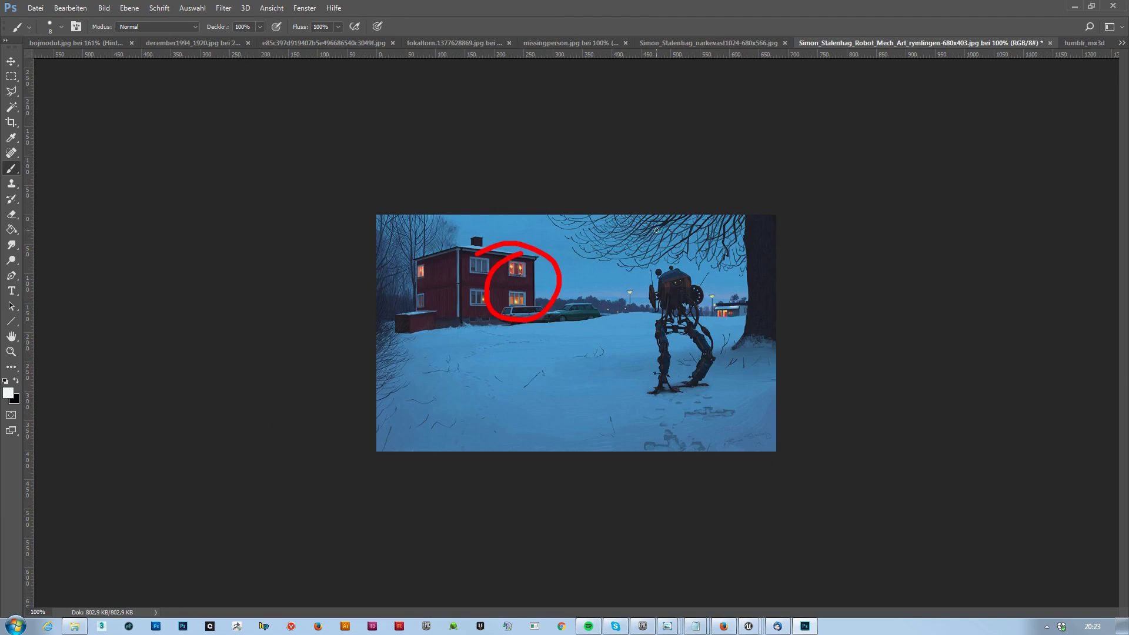
# Switch to the MechScene project in Unreal Editor and look around the First Person Template level
pyautogui.click(1074, 6)
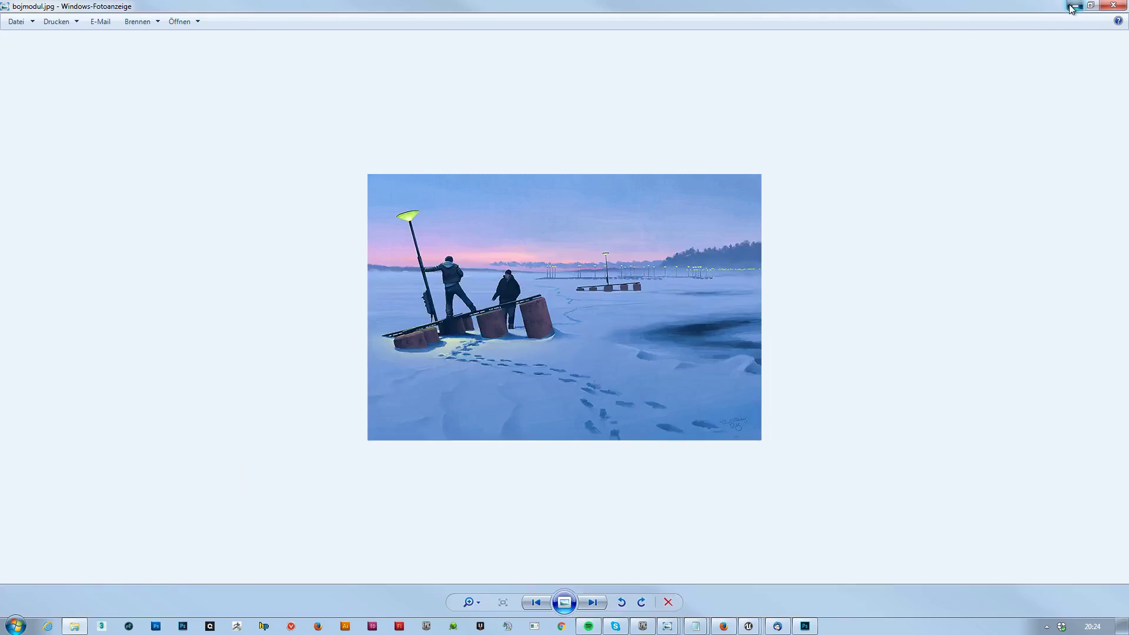
pyautogui.click(1075, 4)
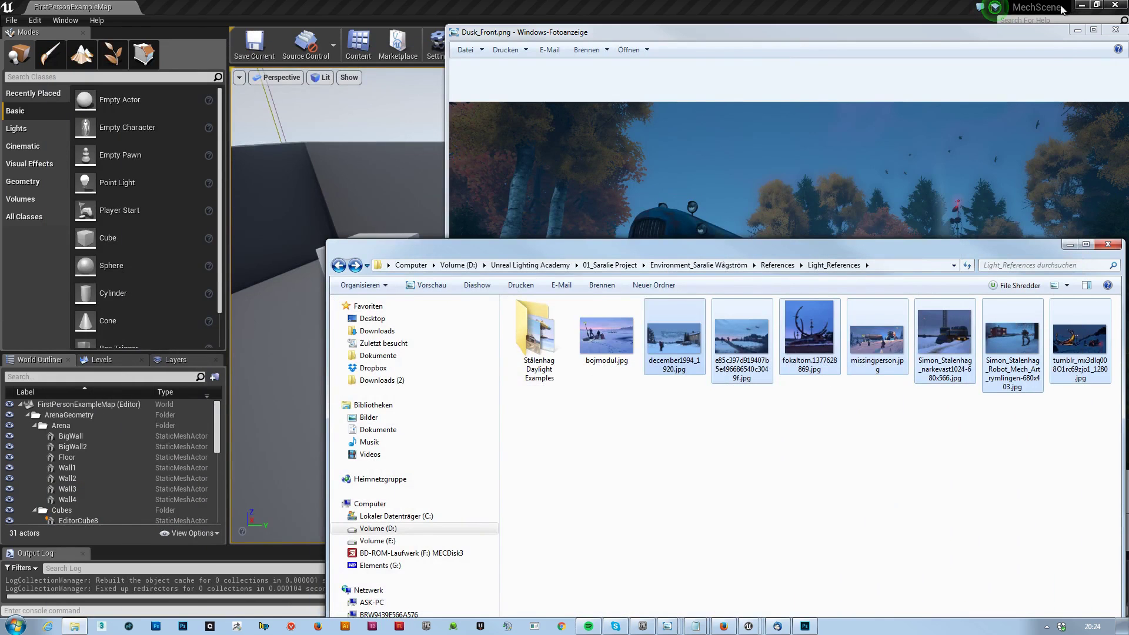
pyautogui.click(412, 7)
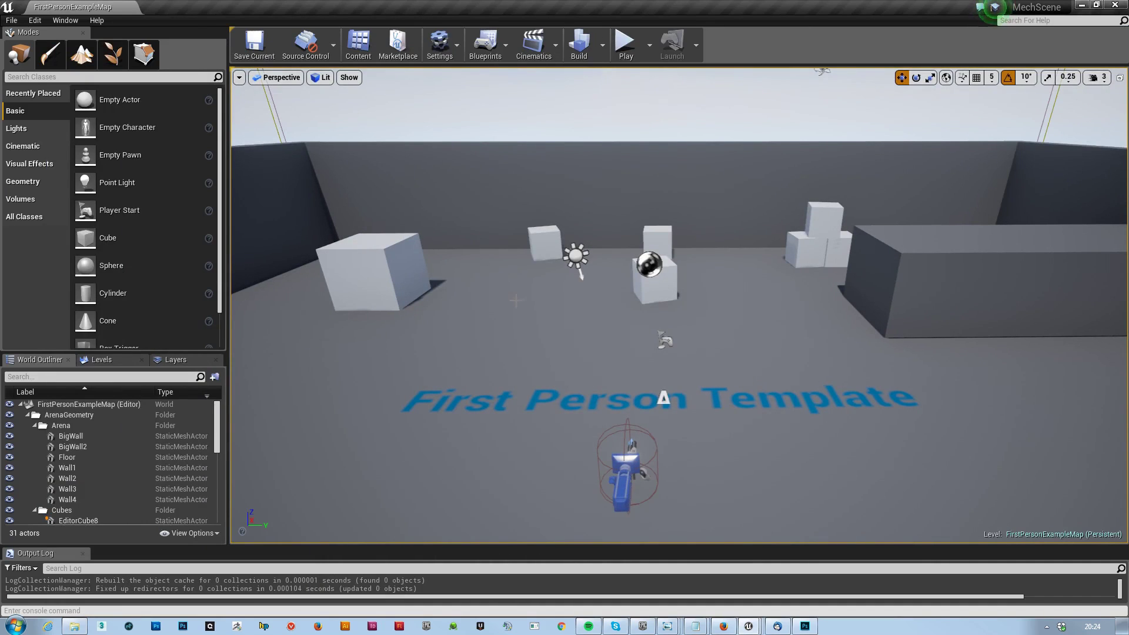
pyautogui.moveTo(588, 207); pyautogui.dragTo(564, 207, button='right')
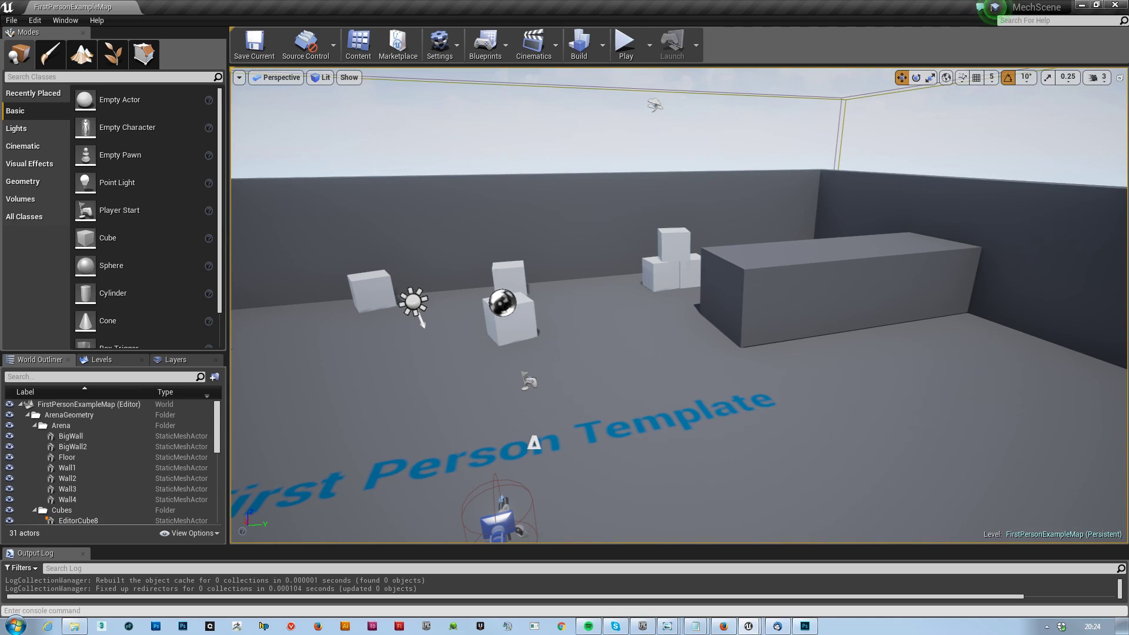
# Dock the Details and World Settings panels together beside the level viewport and narrow them to enlarge the viewport
pyautogui.moveTo(1128, 19); pyautogui.dragTo(851, 14)
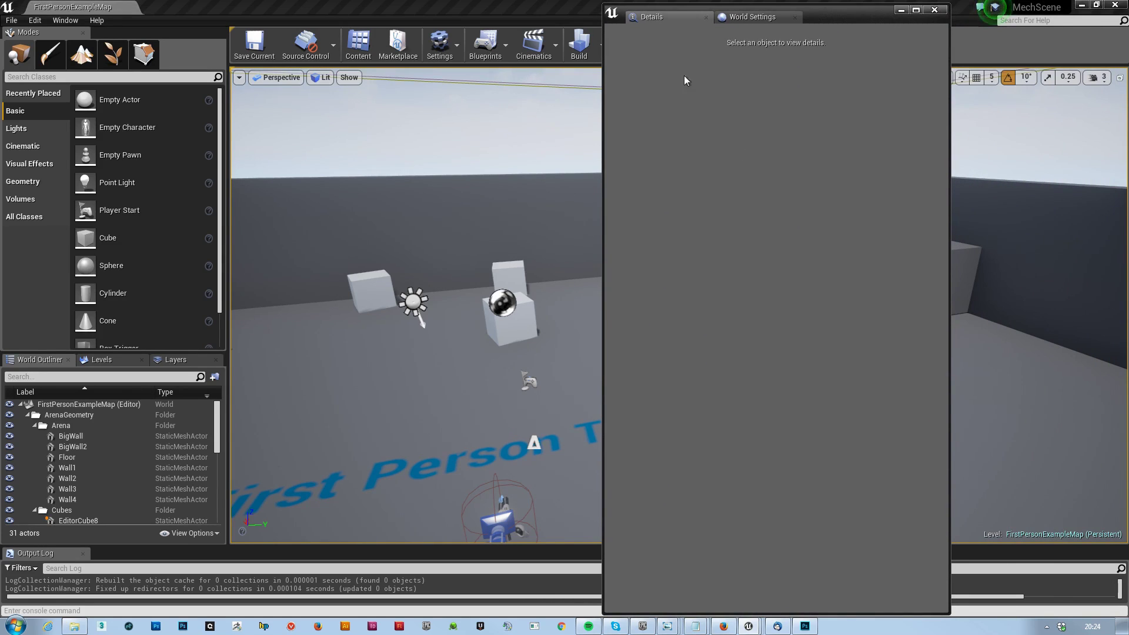
pyautogui.click(752, 17)
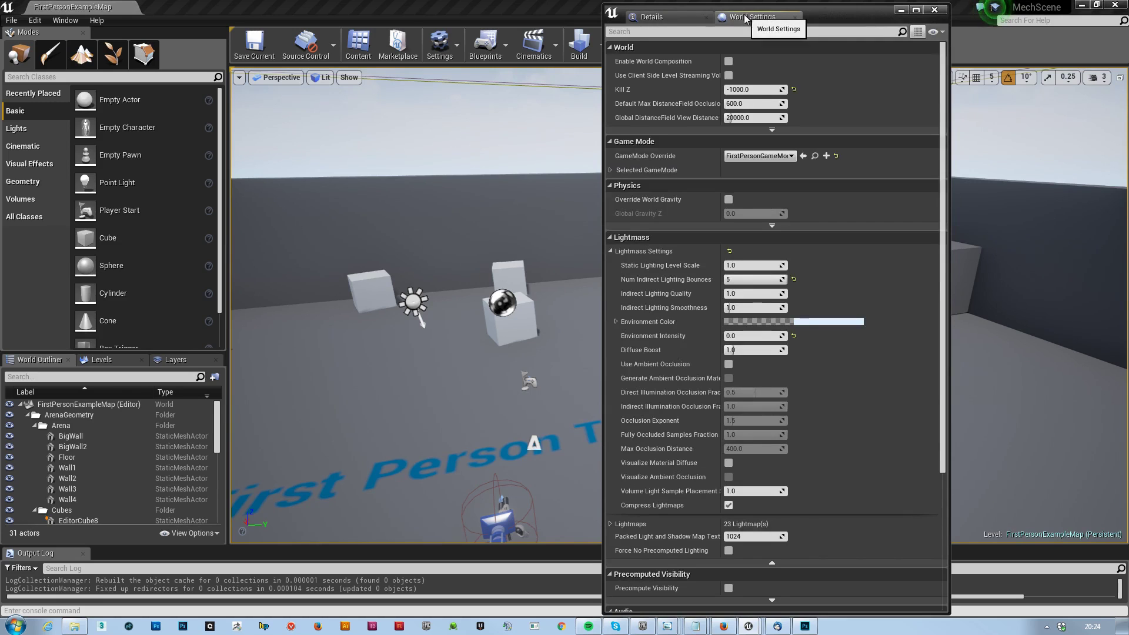
pyautogui.click(686, 16)
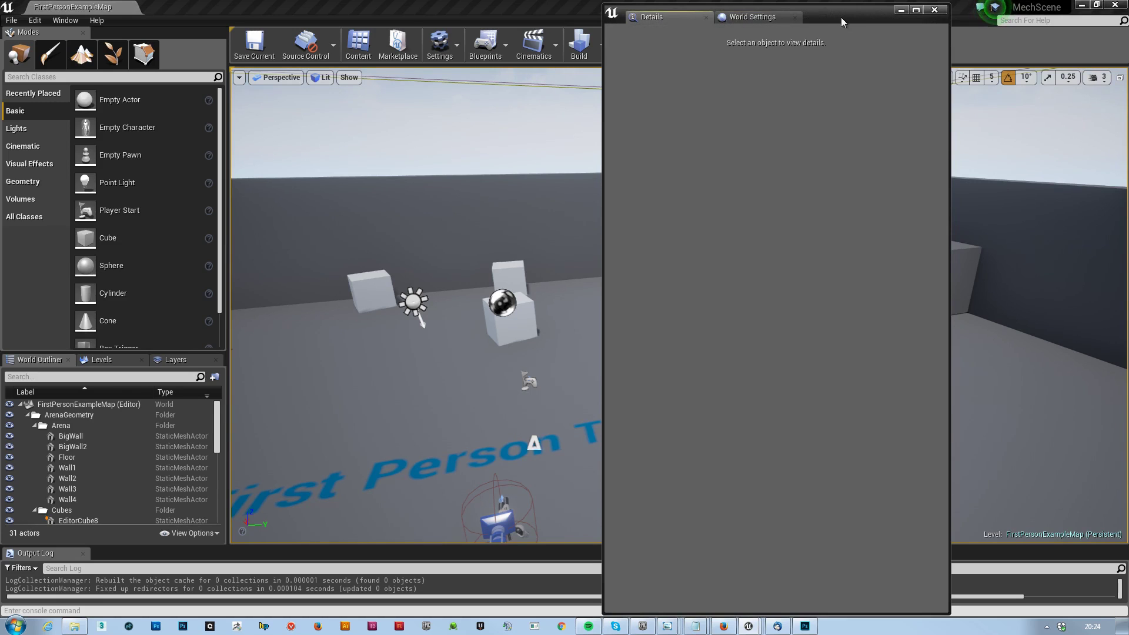
pyautogui.moveTo(841, 17); pyautogui.dragTo(1099, 192)
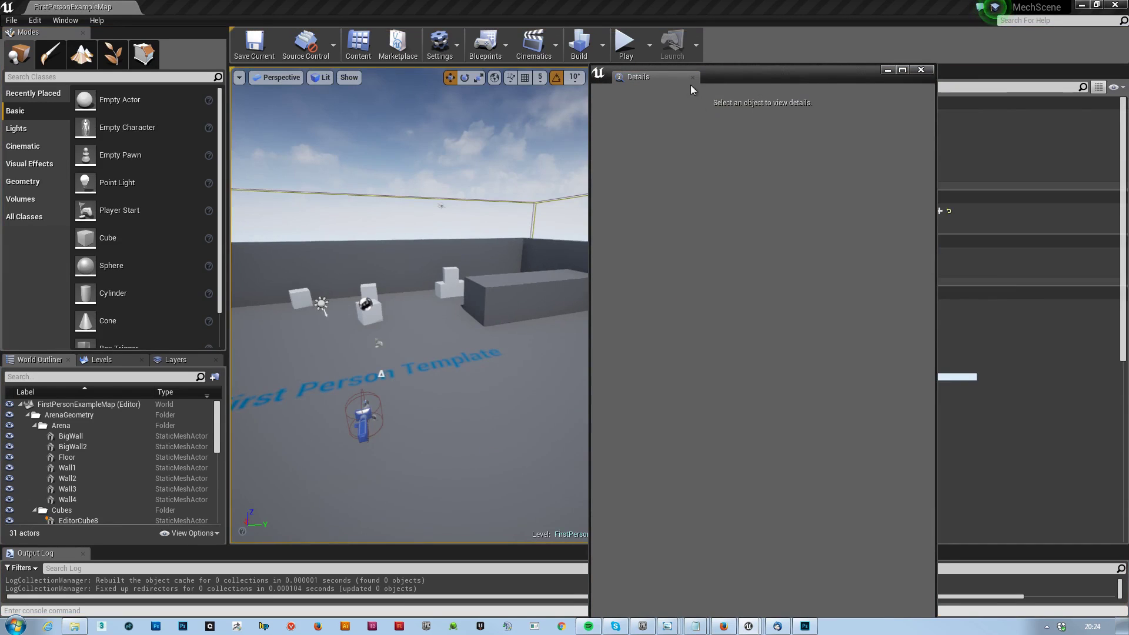
pyautogui.moveTo(690, 85); pyautogui.dragTo(735, 70)
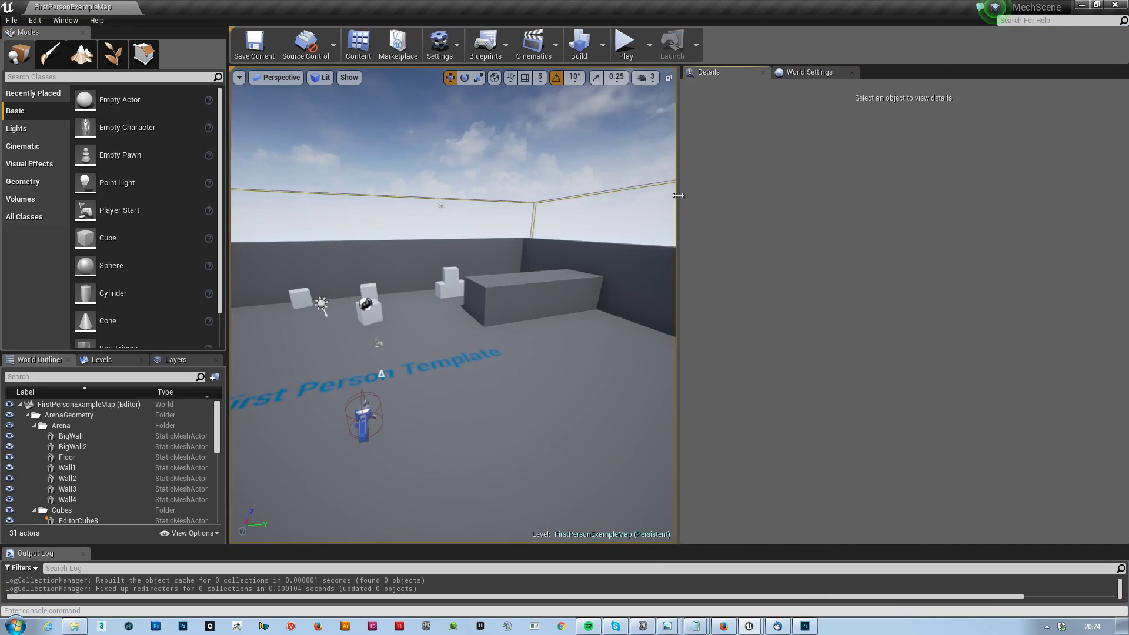
pyautogui.moveTo(679, 229); pyautogui.dragTo(954, 238)
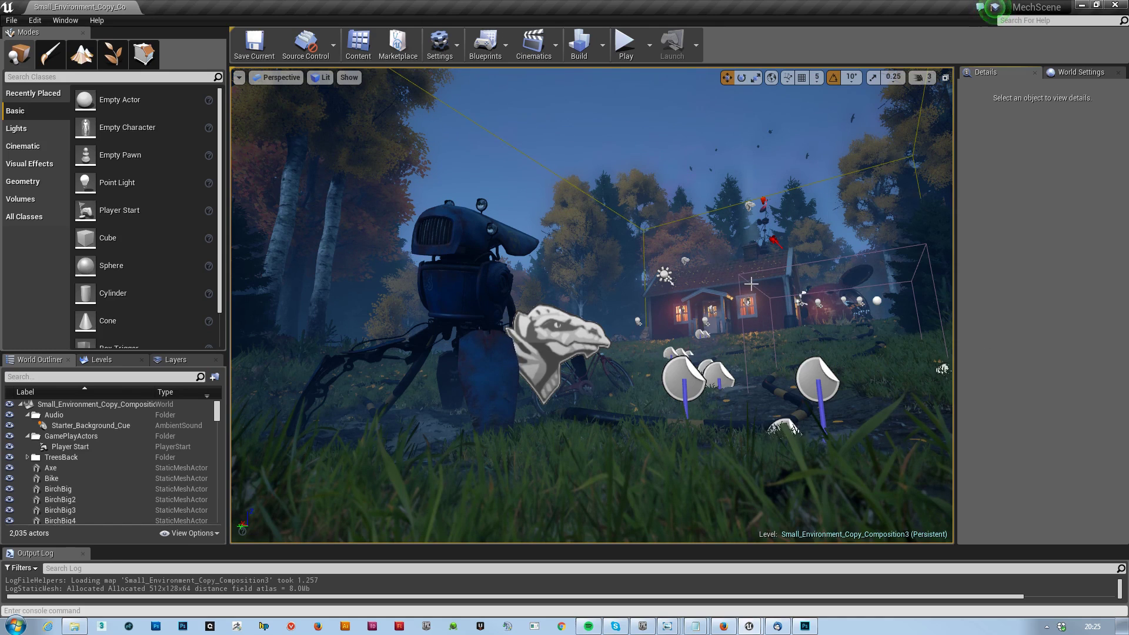
# Narrow the Modes and World Outliner panels and look over the mech and red house in the dusk forest level
pyautogui.moveTo(748, 291); pyautogui.dragTo(815, 292, button='right')
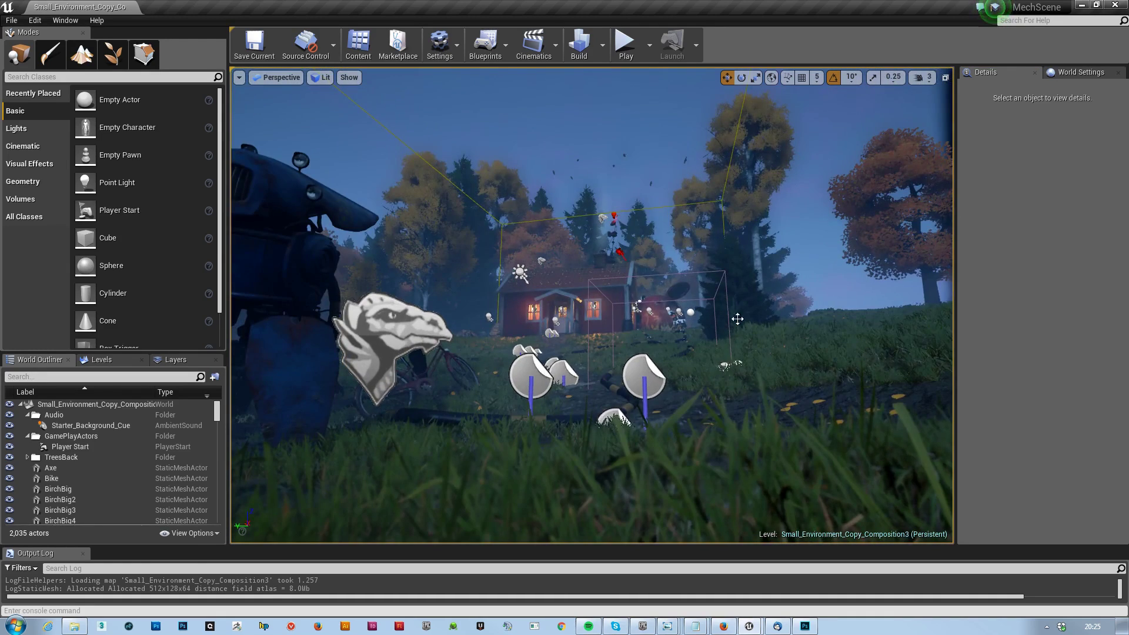
pyautogui.moveTo(737, 318); pyautogui.dragTo(694, 320, button='right')
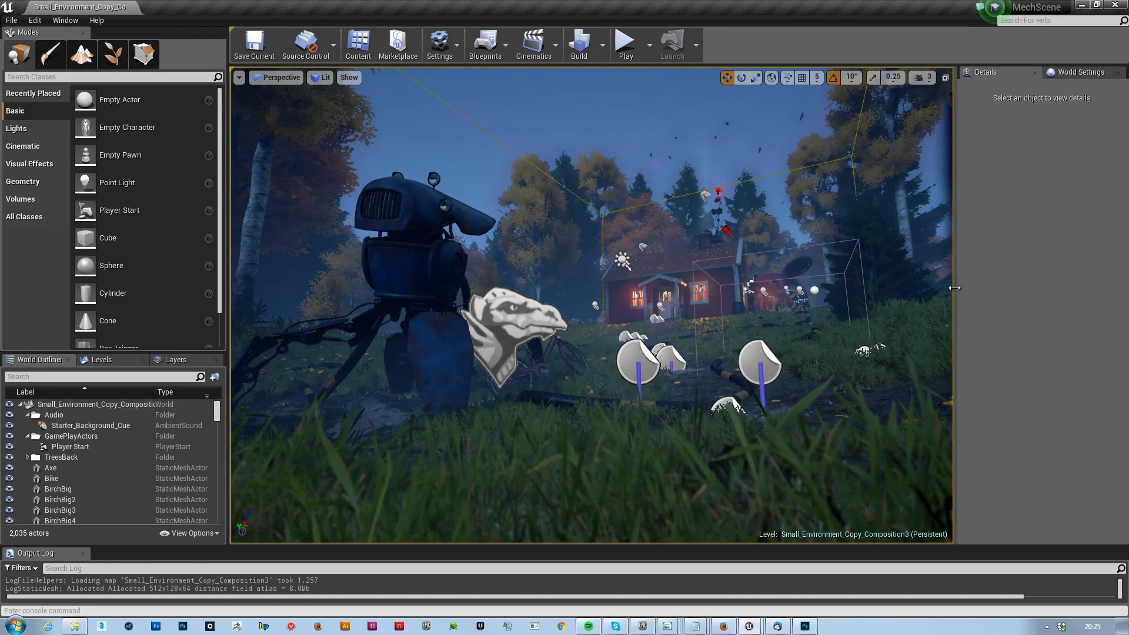
pyautogui.moveTo(953, 288); pyautogui.dragTo(949, 287)
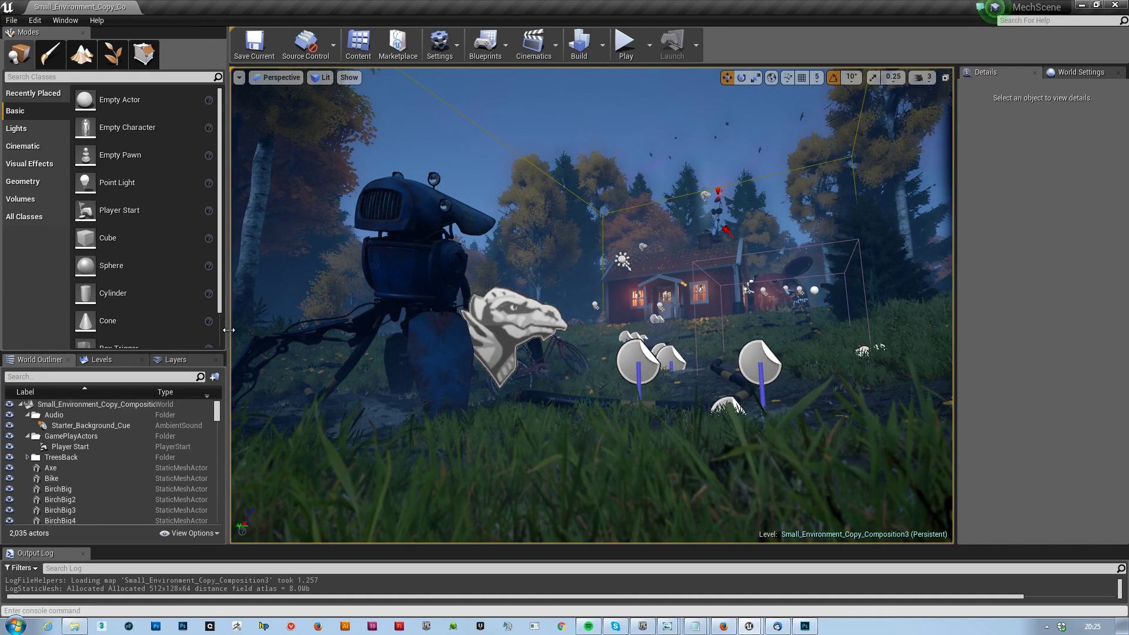
pyautogui.moveTo(228, 329); pyautogui.dragTo(187, 336)
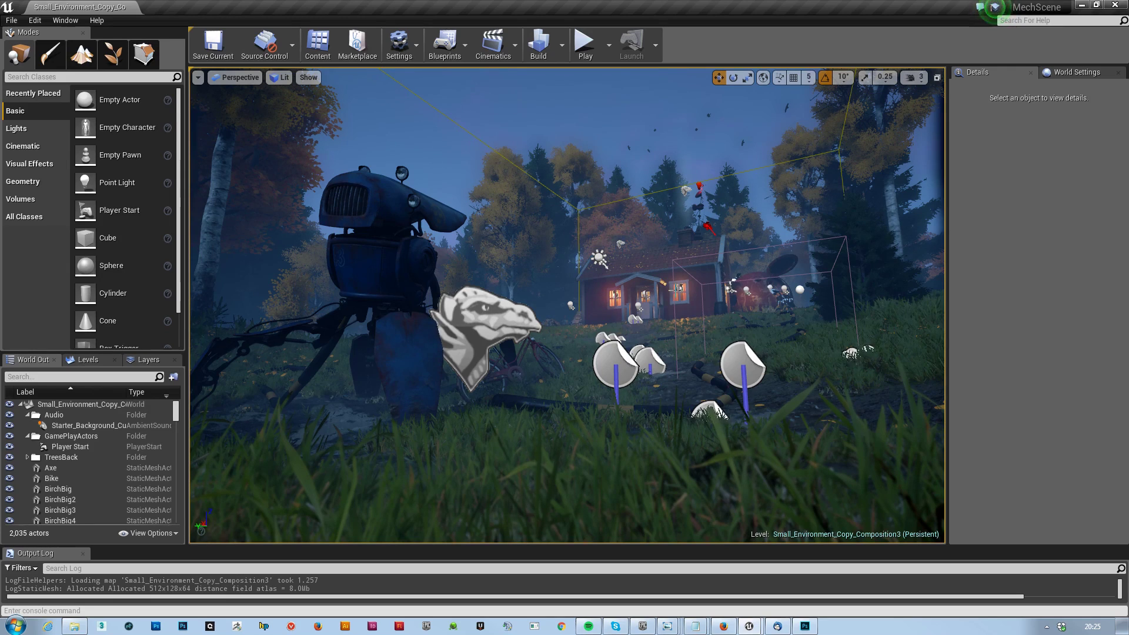
pyautogui.moveTo(625, 284); pyautogui.dragTo(645, 304, button='right')
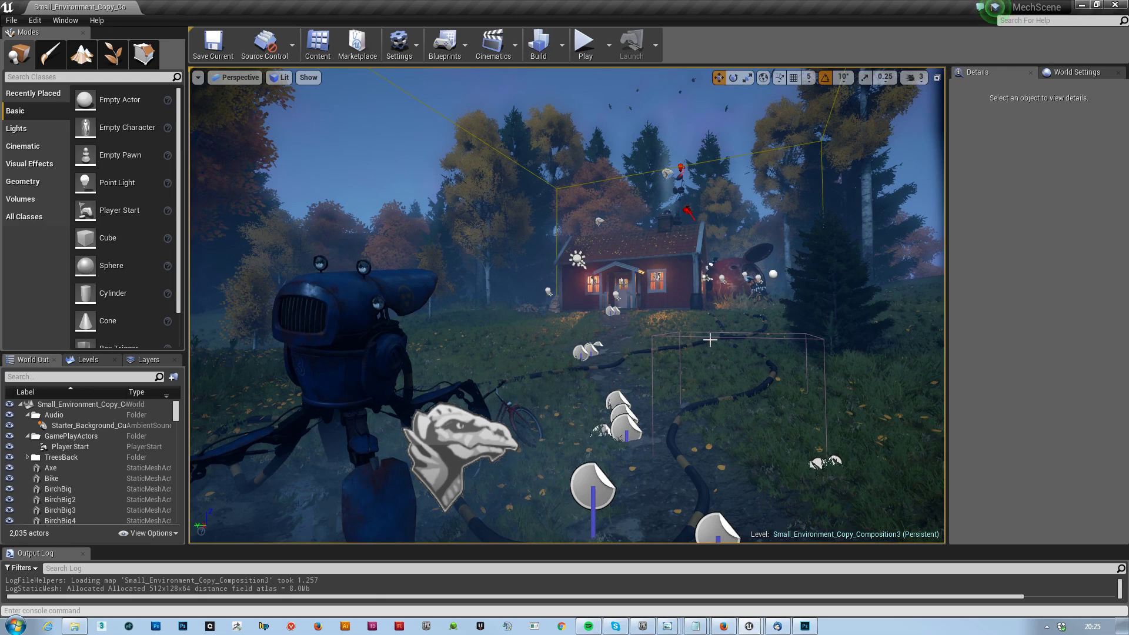
# Review the level's lighting sublevels, select Light_Dusk_Sub, and widen the viewport to look over the dusk scene
pyautogui.click(87, 359)
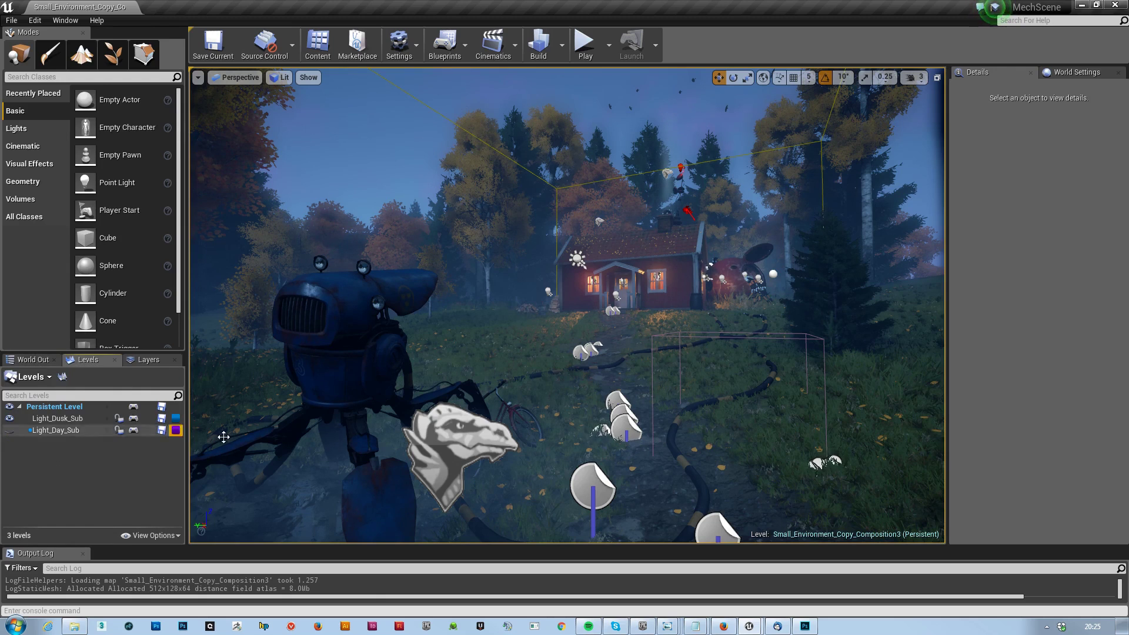
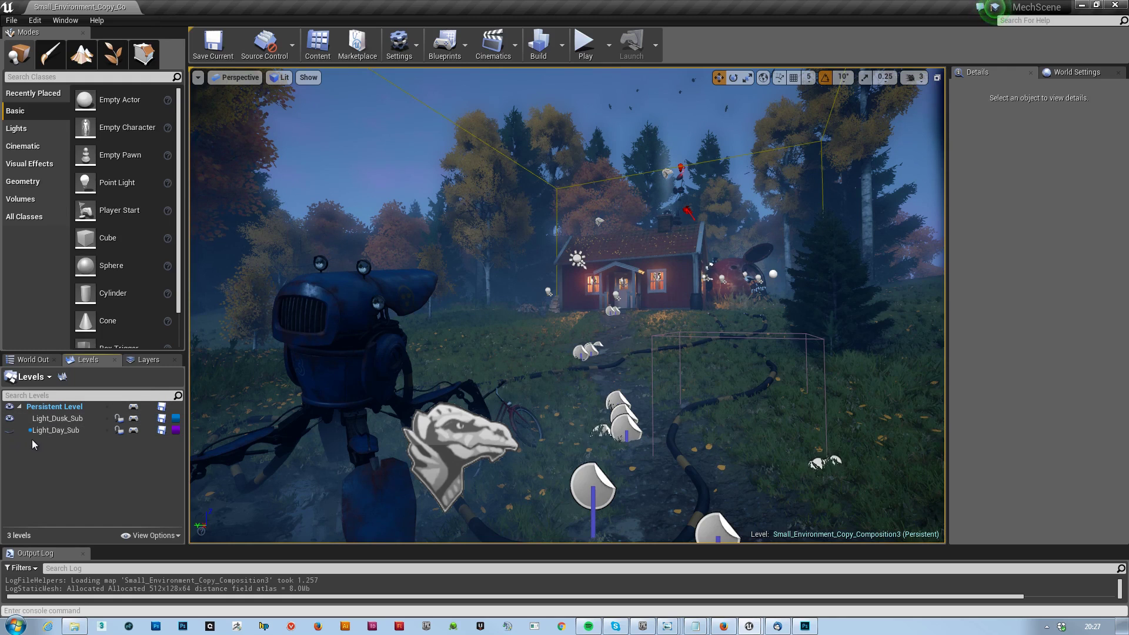
pyautogui.click(57, 419)
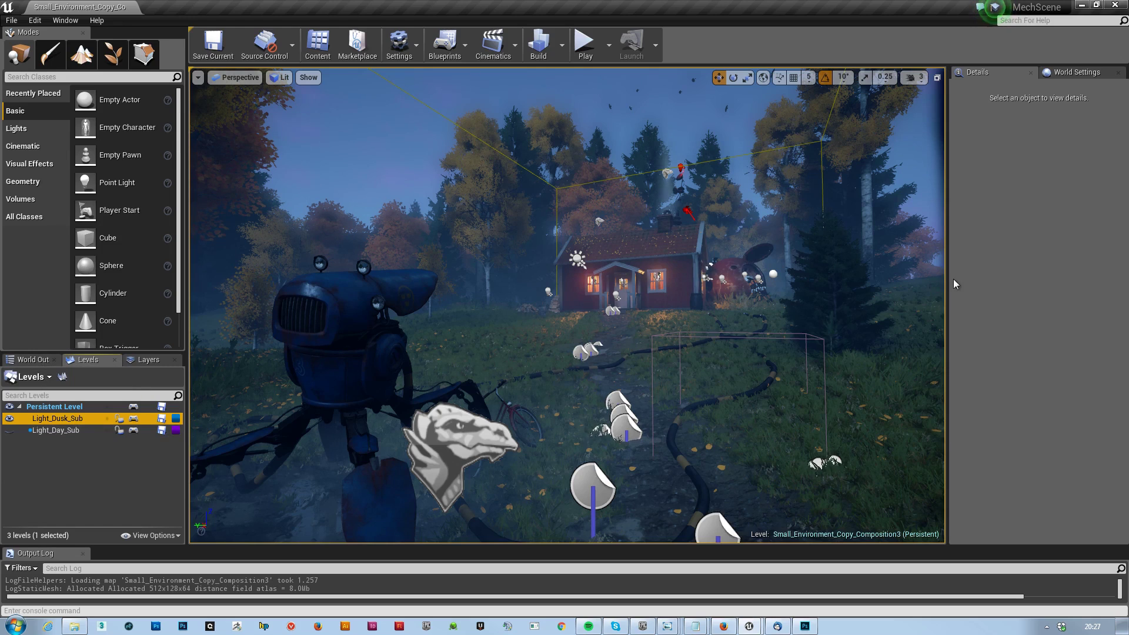
pyautogui.moveTo(946, 288); pyautogui.dragTo(1065, 288)
pyautogui.moveTo(645, 373); pyautogui.dragTo(658, 326)
# Filter the World Outliner by "sky", select SkyLight2, and widen the Details panel to read its settings
pyautogui.click(32, 360)
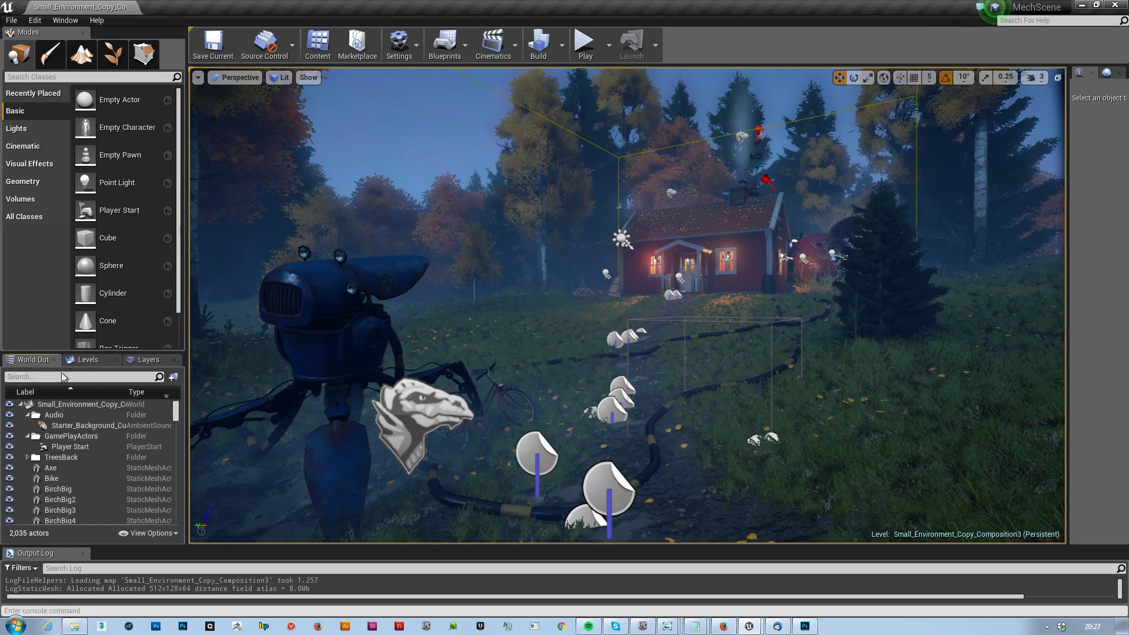
pyautogui.click(41, 377)
pyautogui.write('sky')
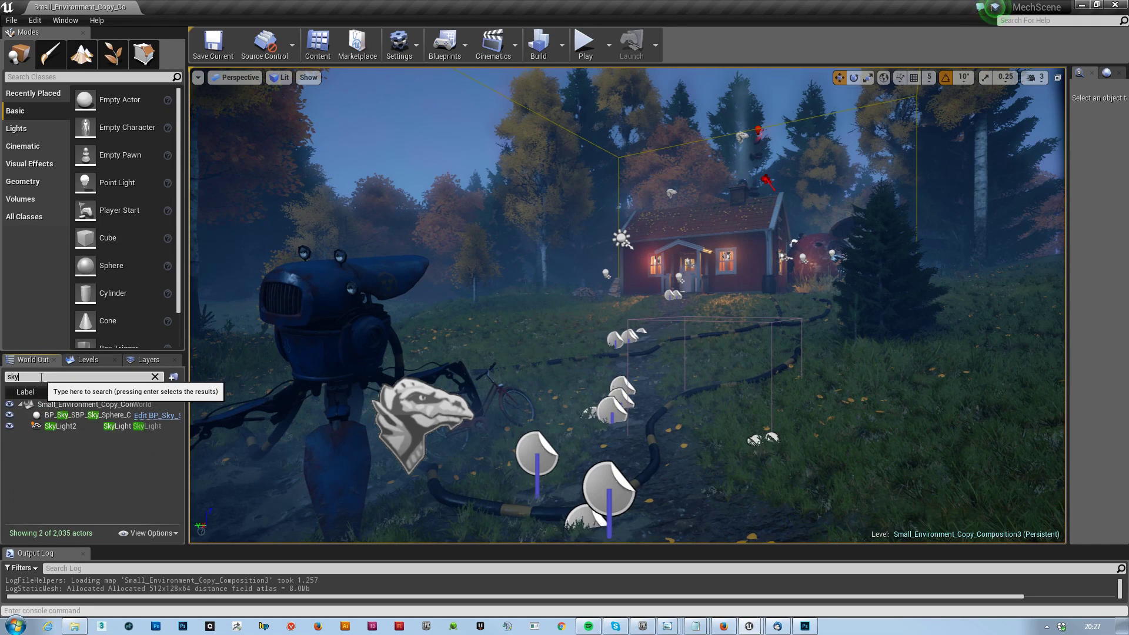
pyautogui.click(60, 426)
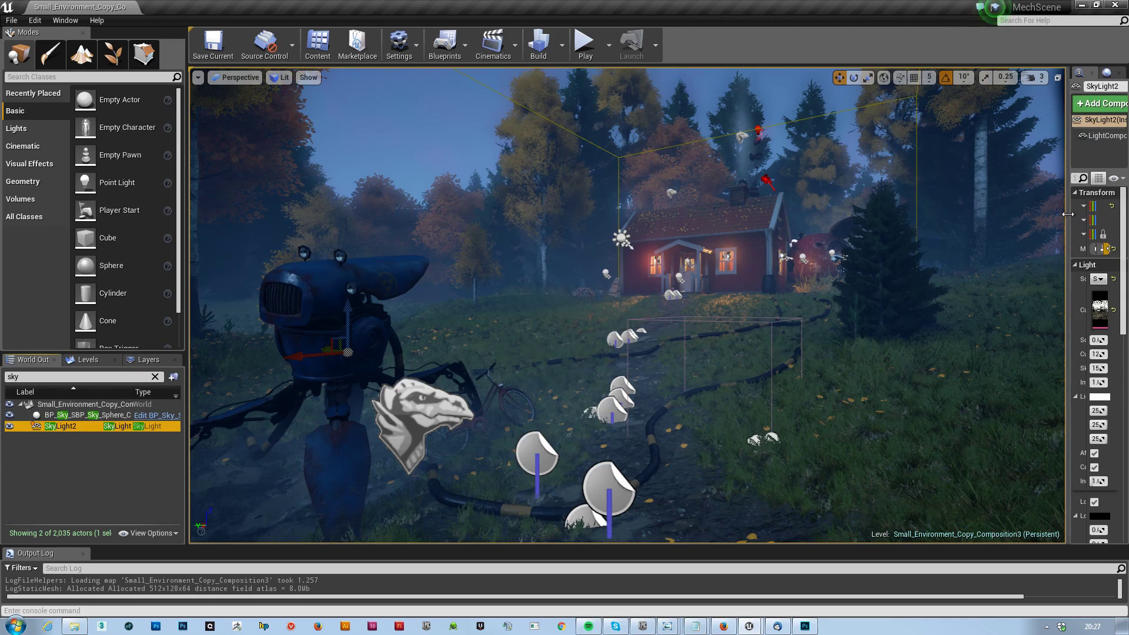
pyautogui.moveTo(1067, 221); pyautogui.dragTo(856, 231)
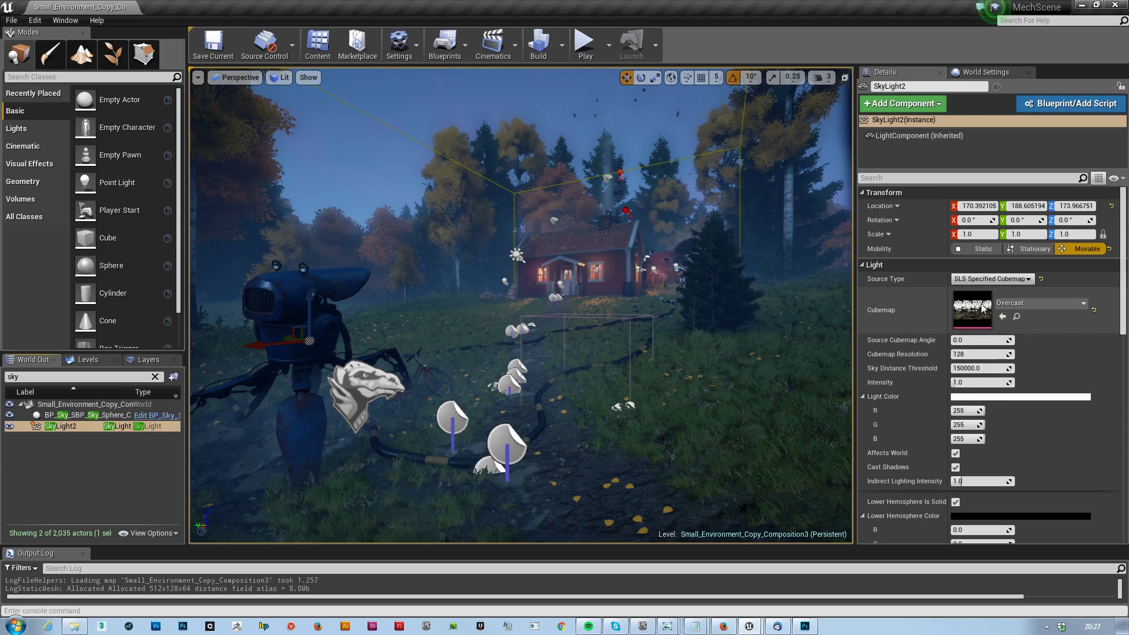
# Filter the World Outliner by "dire" and select the directional light to check its settings
pyautogui.doubleClick(59, 377)
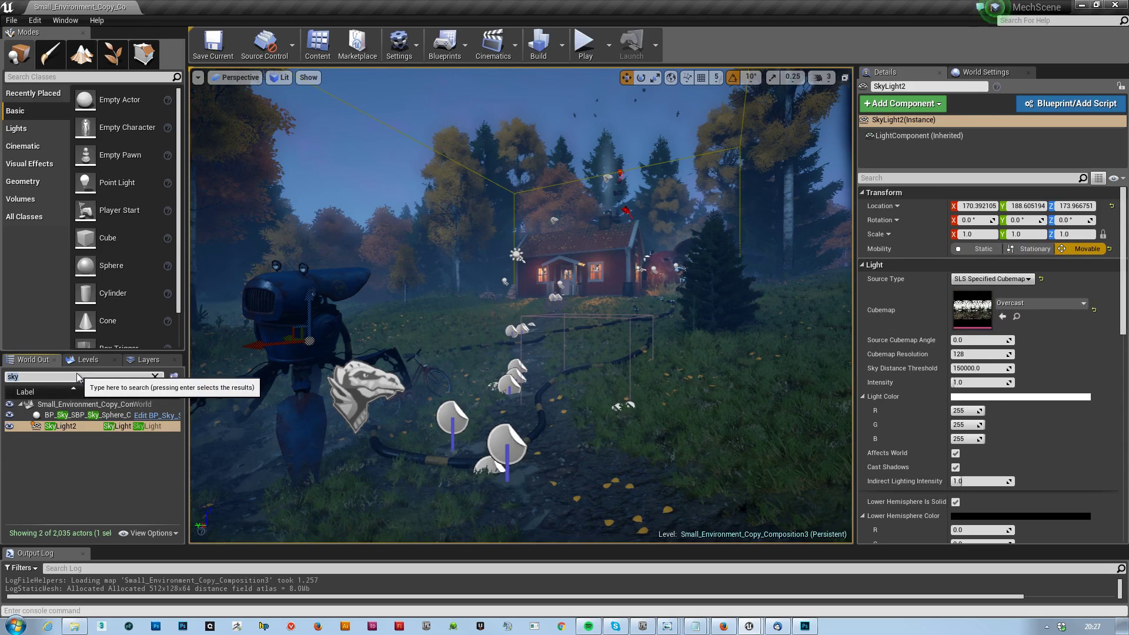
pyautogui.write('dire')
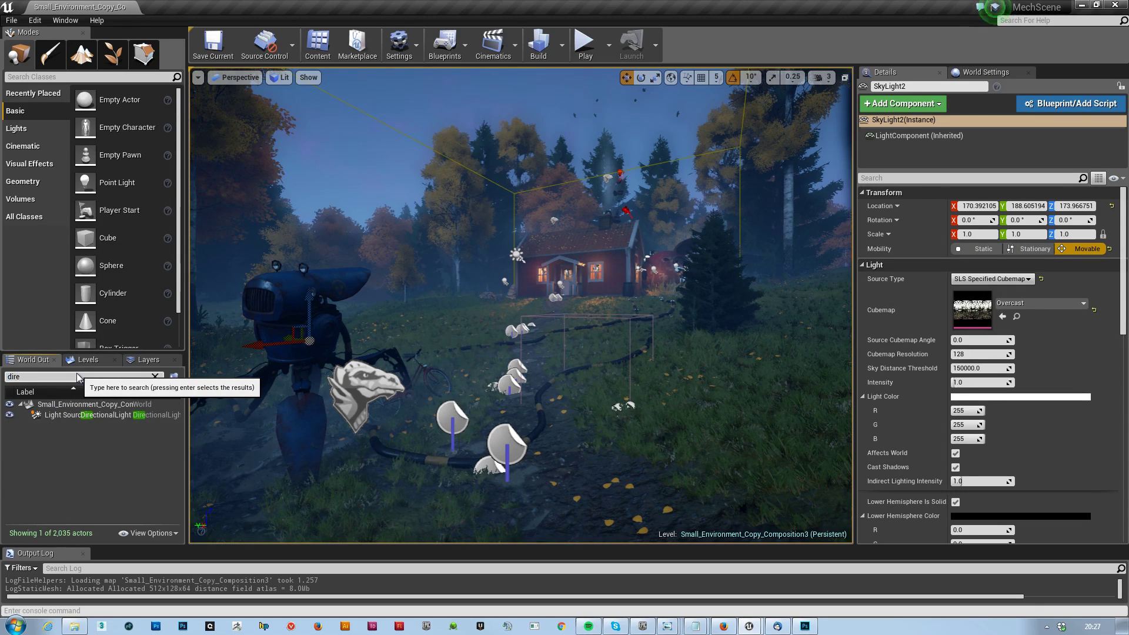
pyautogui.click(102, 417)
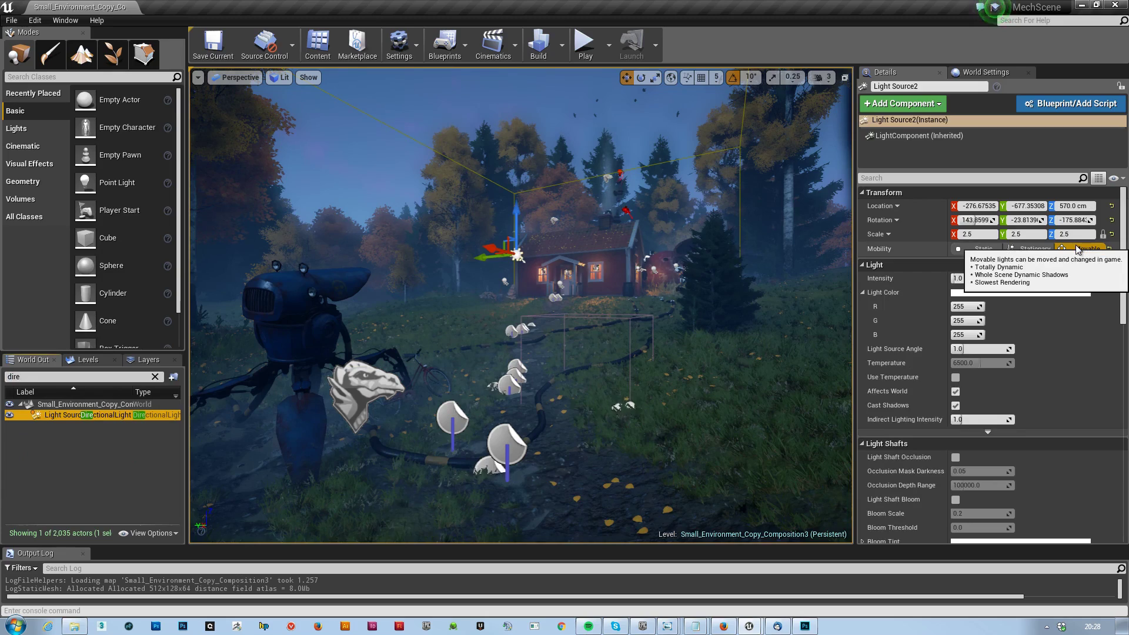
# Inspect the settings of the porch point light, the two window spotlights and the point light beside the woodpile
pyautogui.press('w')
pyautogui.moveTo(656, 314); pyautogui.dragTo(606, 327, button='right')
pyautogui.press('w')
pyautogui.press('w')
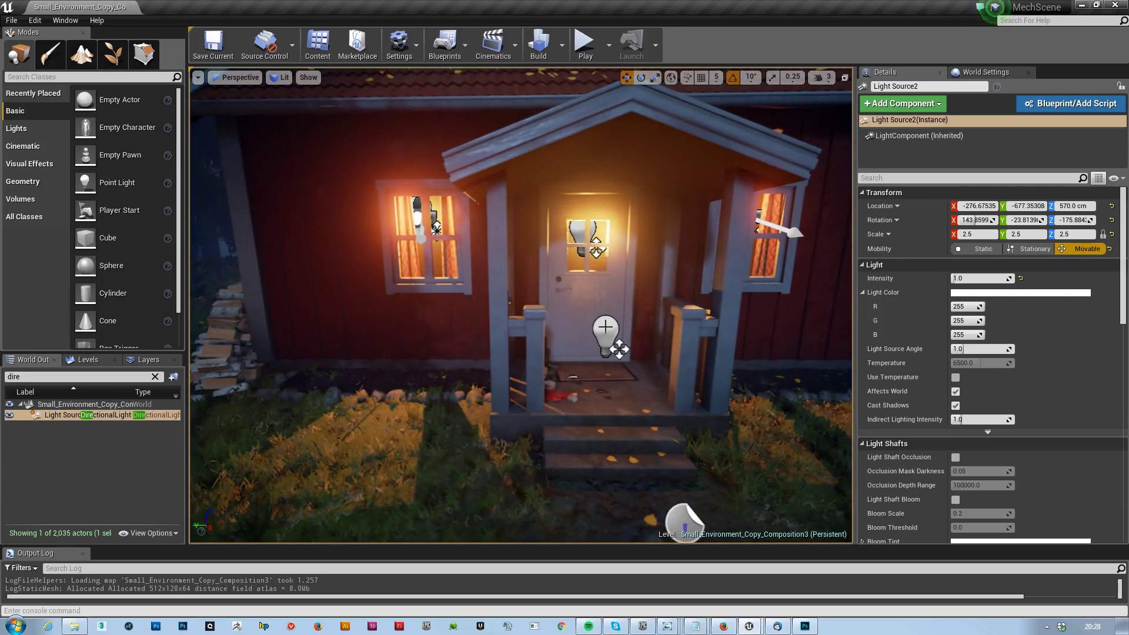
pyautogui.click(605, 327)
pyautogui.press('f')
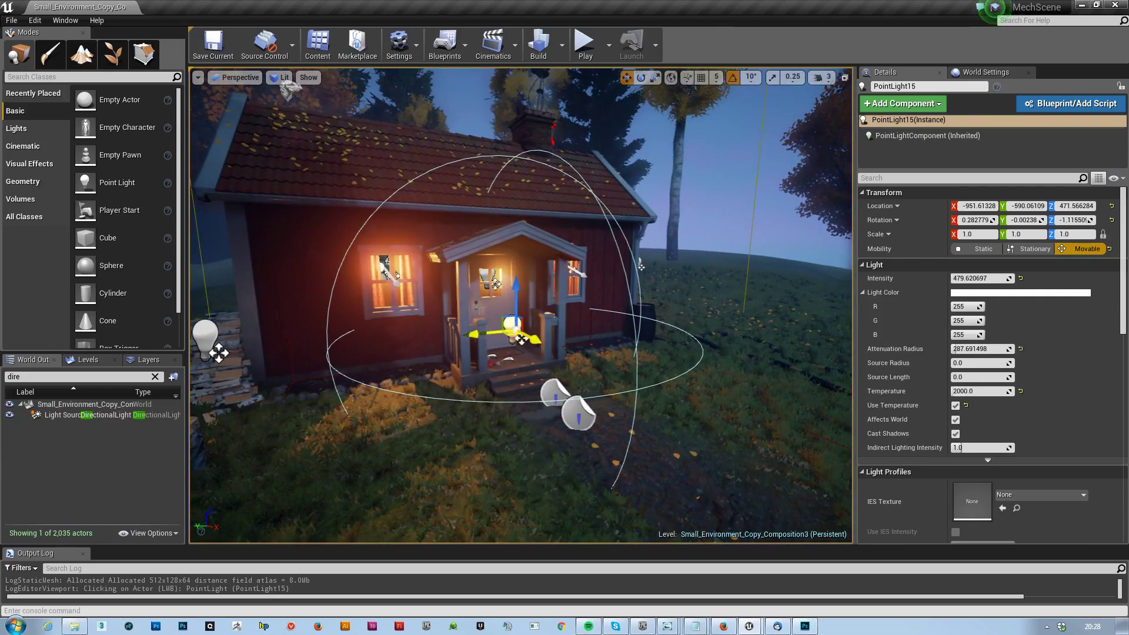
pyautogui.click(390, 274)
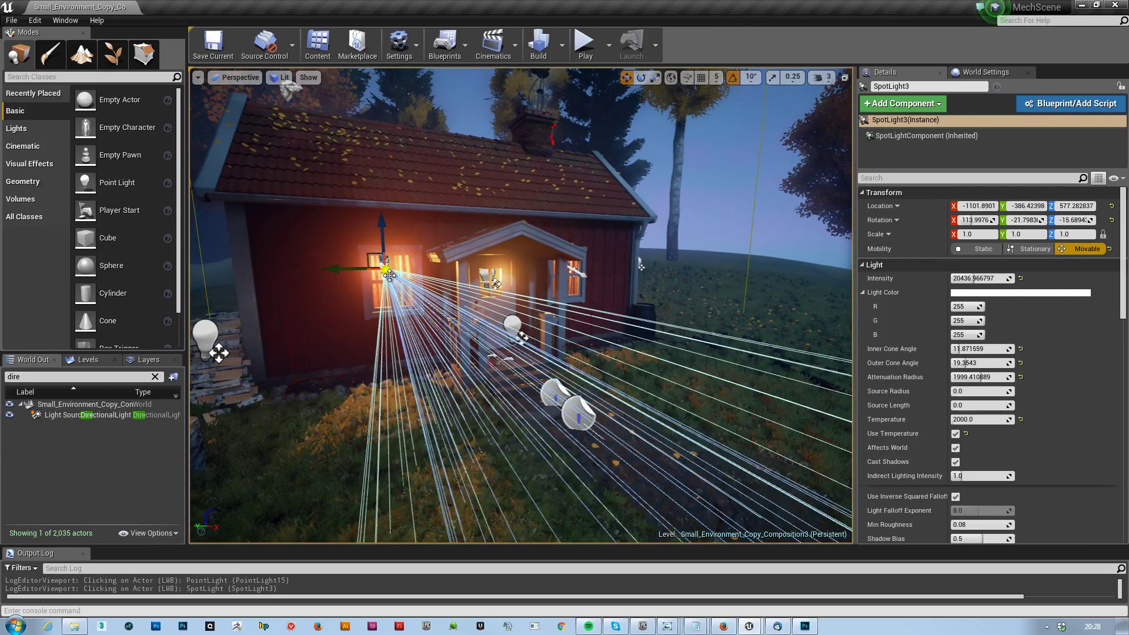
pyautogui.click(578, 273)
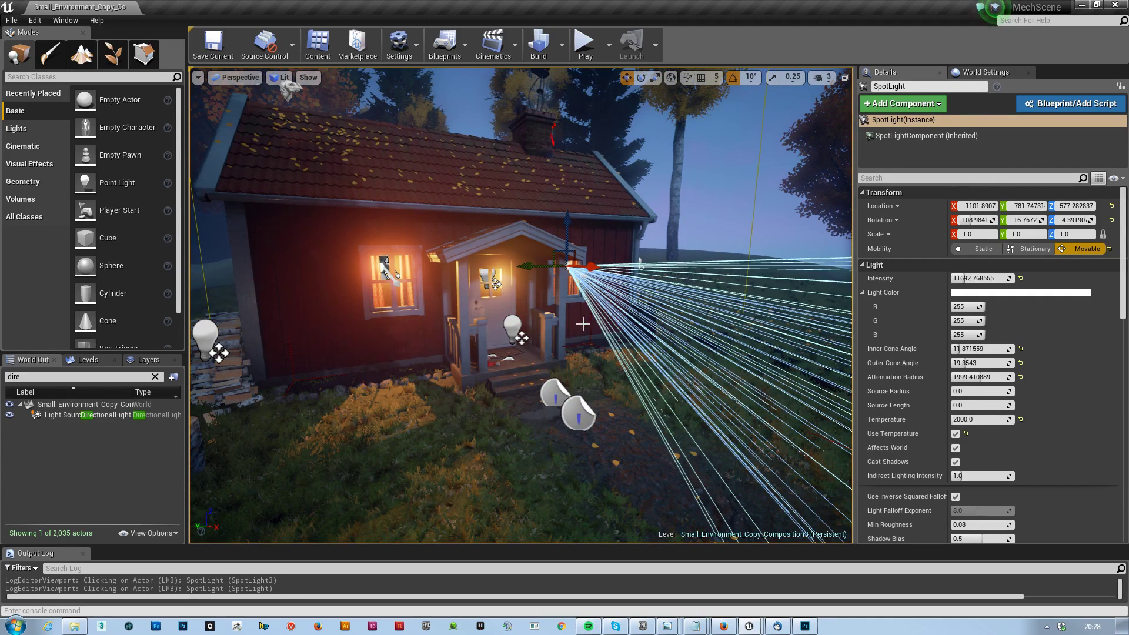
pyautogui.click(207, 341)
# Examine how the sky light and the warm practical lights shape the house, path and surrounding forest from several viewpoints
pyautogui.press('w')
pyautogui.moveTo(572, 399); pyautogui.dragTo(514, 393, button='right')
pyautogui.press('f')
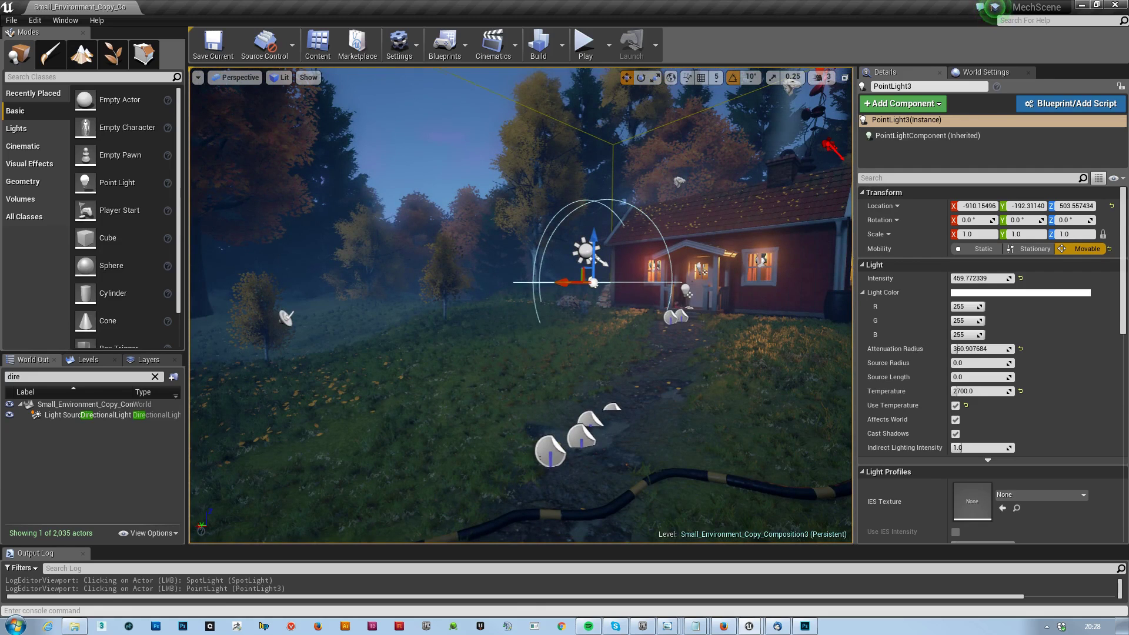
pyautogui.moveTo(515, 393); pyautogui.dragTo(649, 405, button='right')
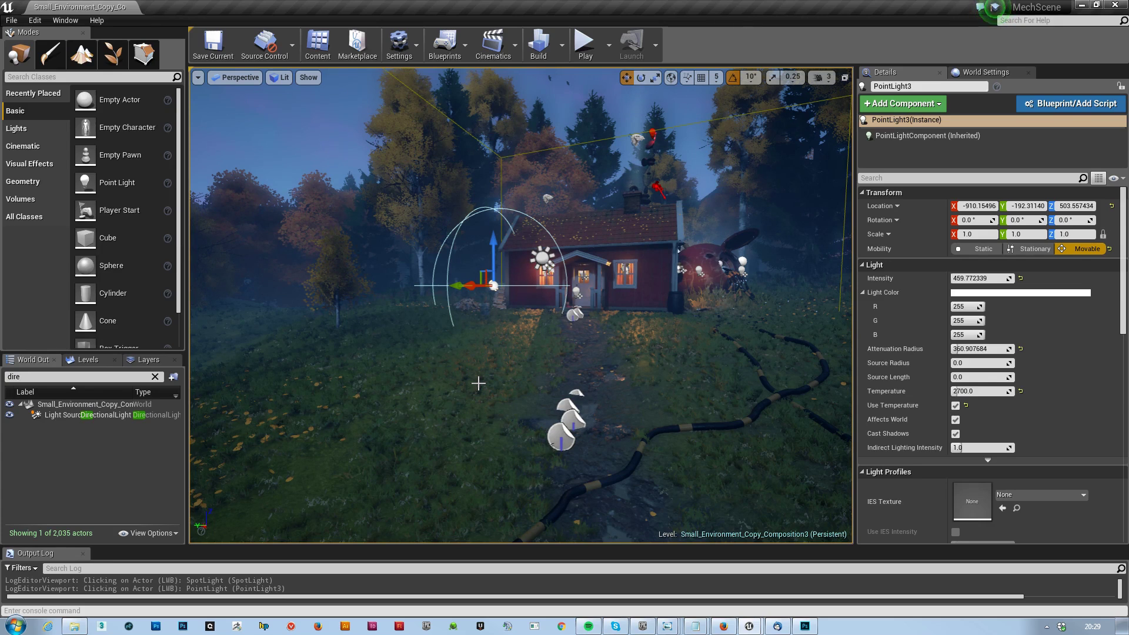
pyautogui.moveTo(616, 337); pyautogui.dragTo(573, 338, button='right')
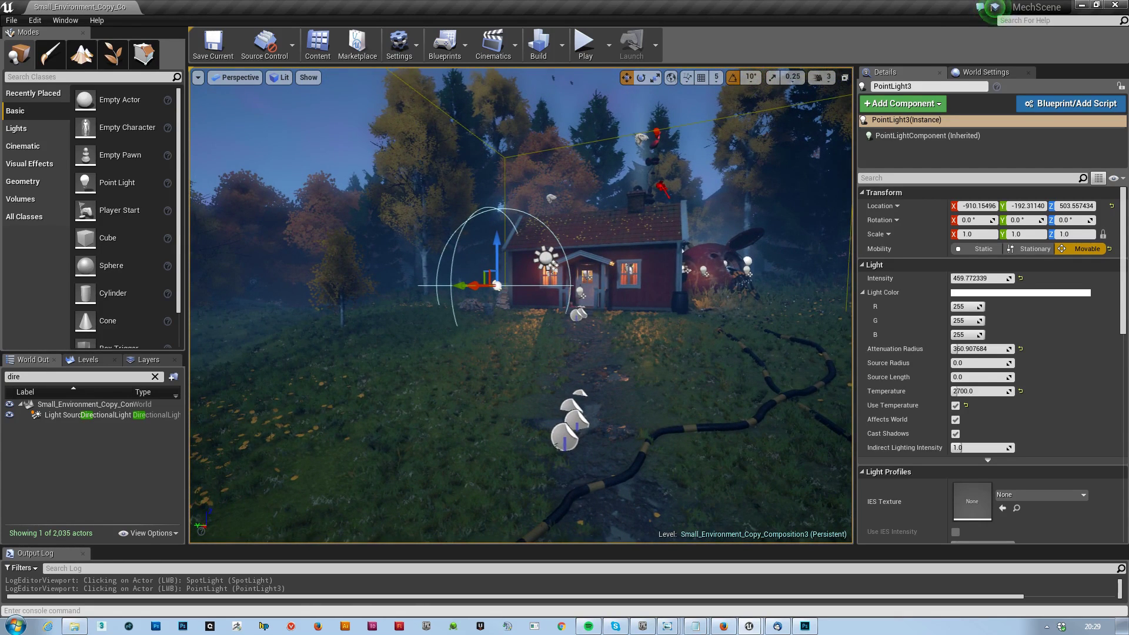
pyautogui.moveTo(521, 305); pyautogui.dragTo(513, 310, button='right')
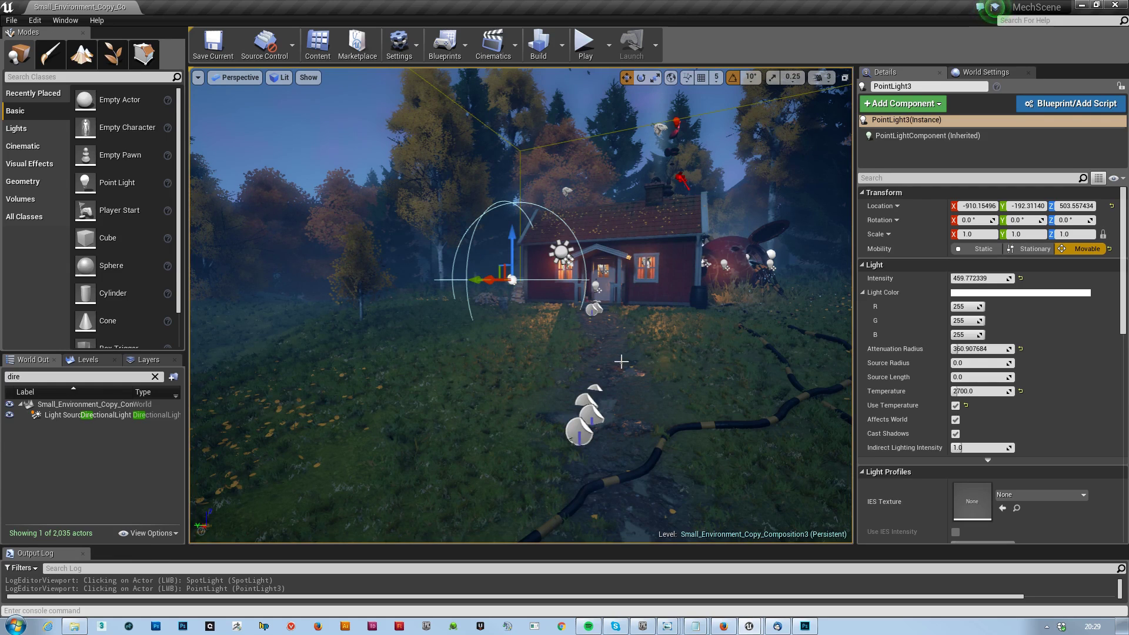
pyautogui.moveTo(622, 361); pyautogui.dragTo(638, 360, button='right')
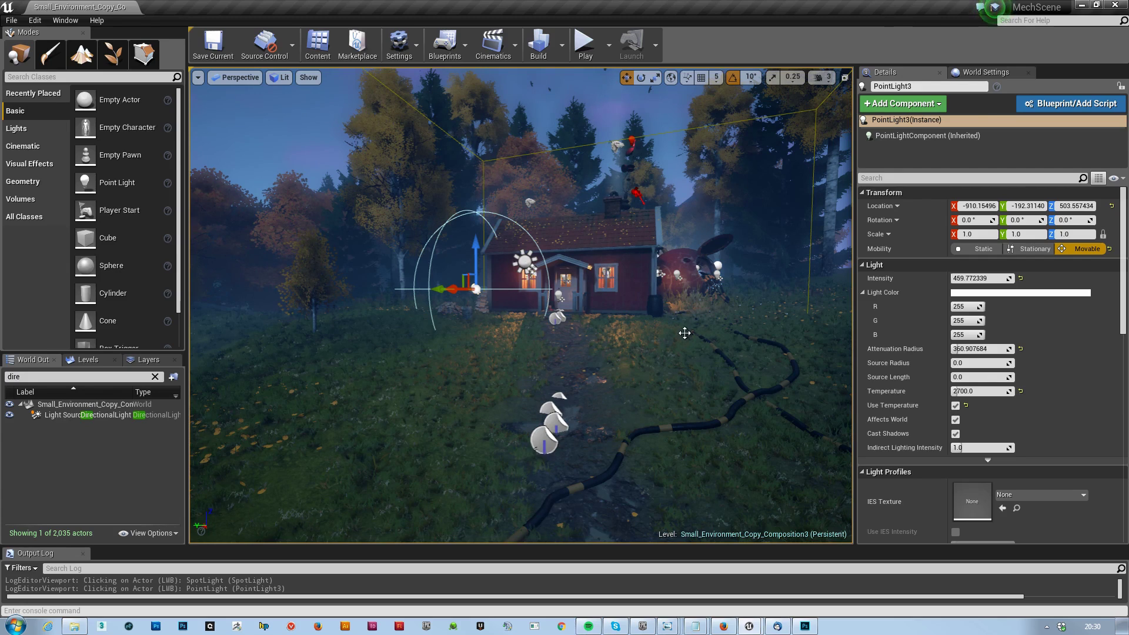
pyautogui.moveTo(704, 361); pyautogui.dragTo(832, 336, button='right')
pyautogui.press('a')
pyautogui.press('e')
pyautogui.press('d')
pyautogui.press('a')
pyautogui.press('w')
pyautogui.press('s')
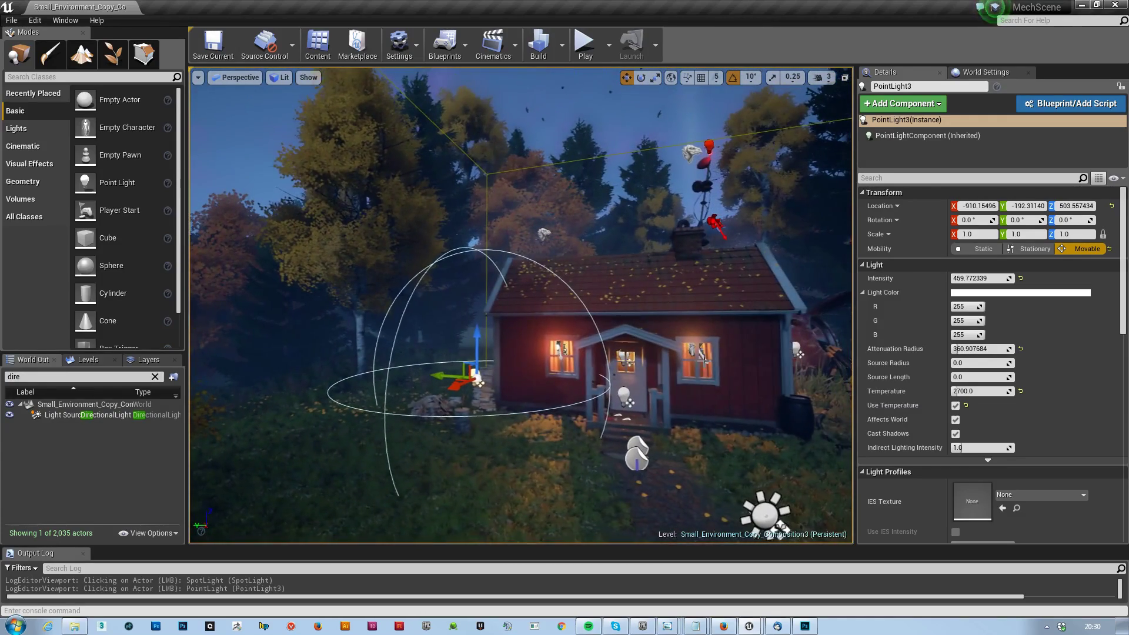
# Find SkyLight2 with the "sky" filter and toggle its Cast Shadows off and on to compare the effect
pyautogui.click(36, 377)
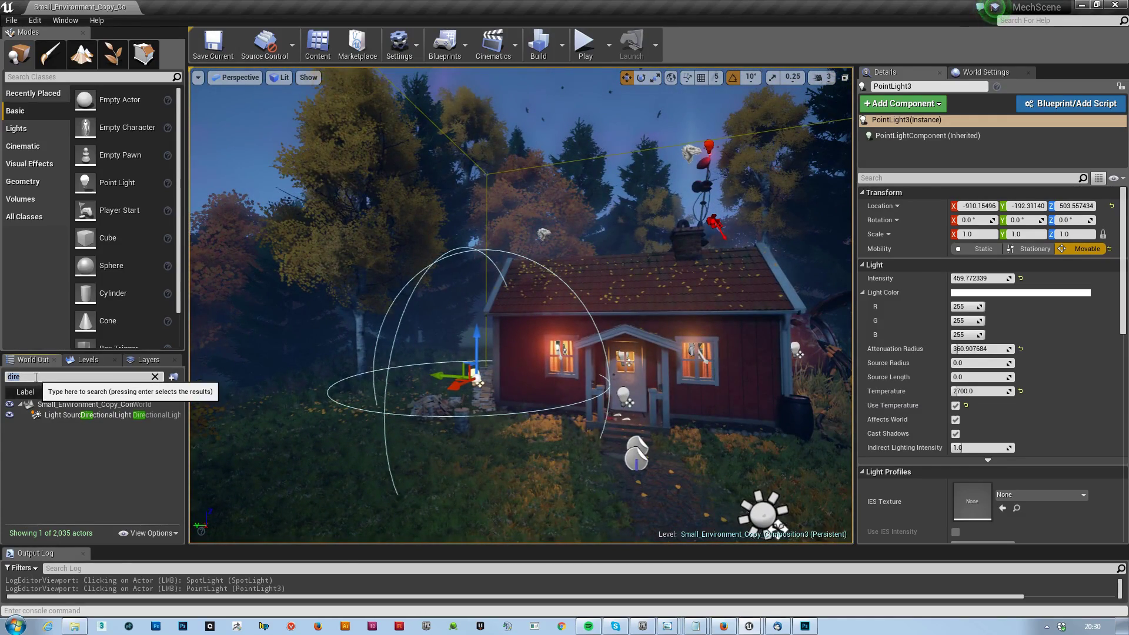
pyautogui.write('sky')
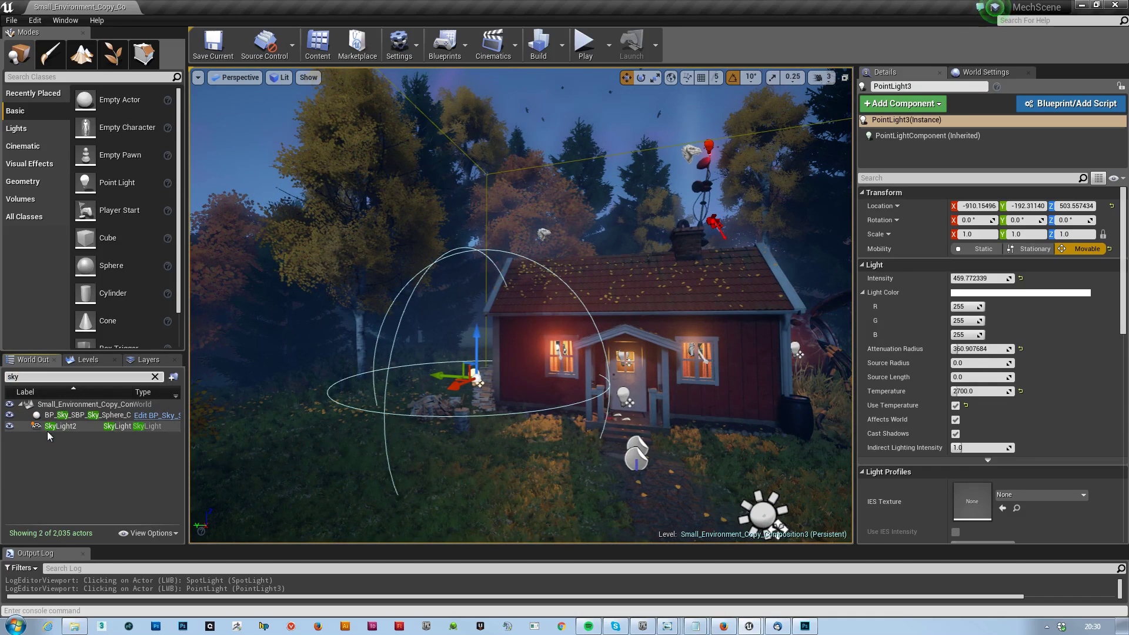
pyautogui.click(50, 427)
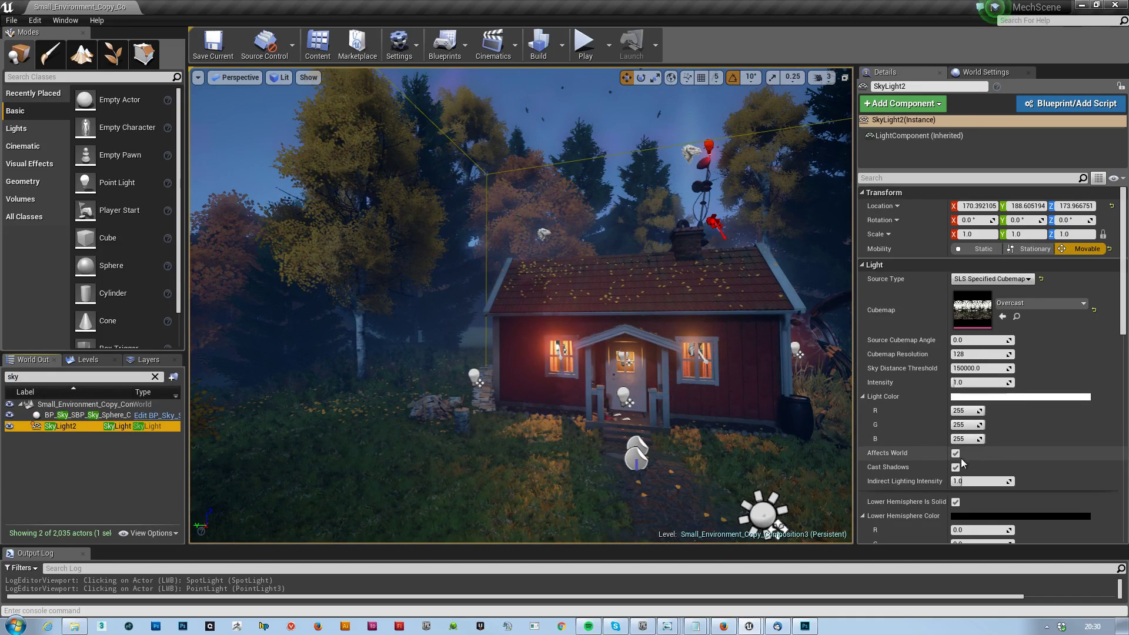
pyautogui.click(955, 467)
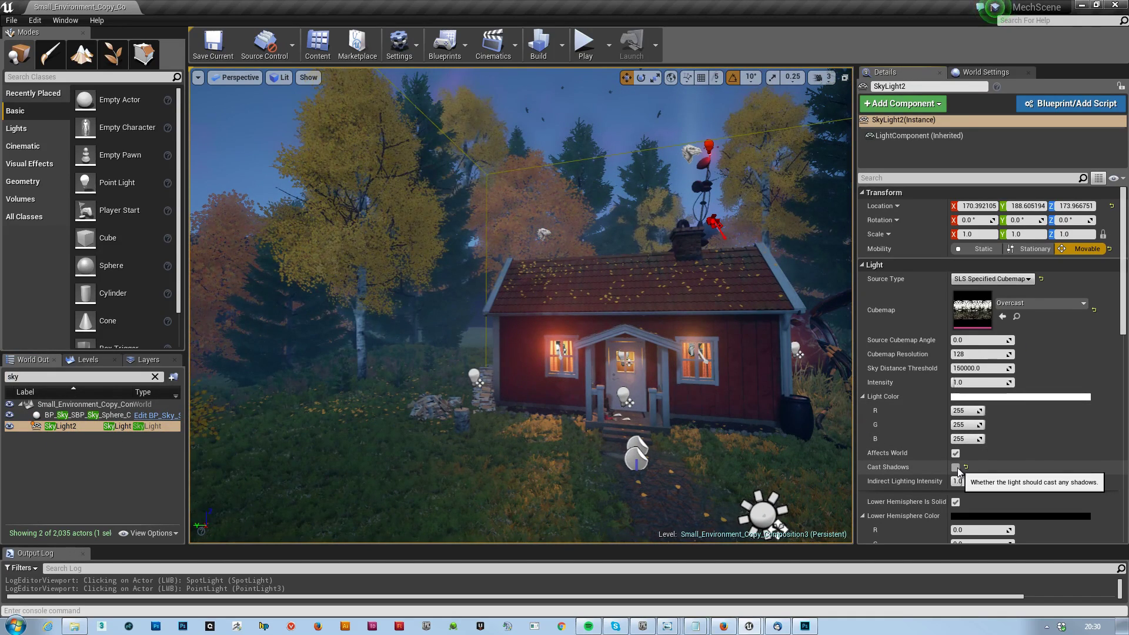
pyautogui.click(956, 468)
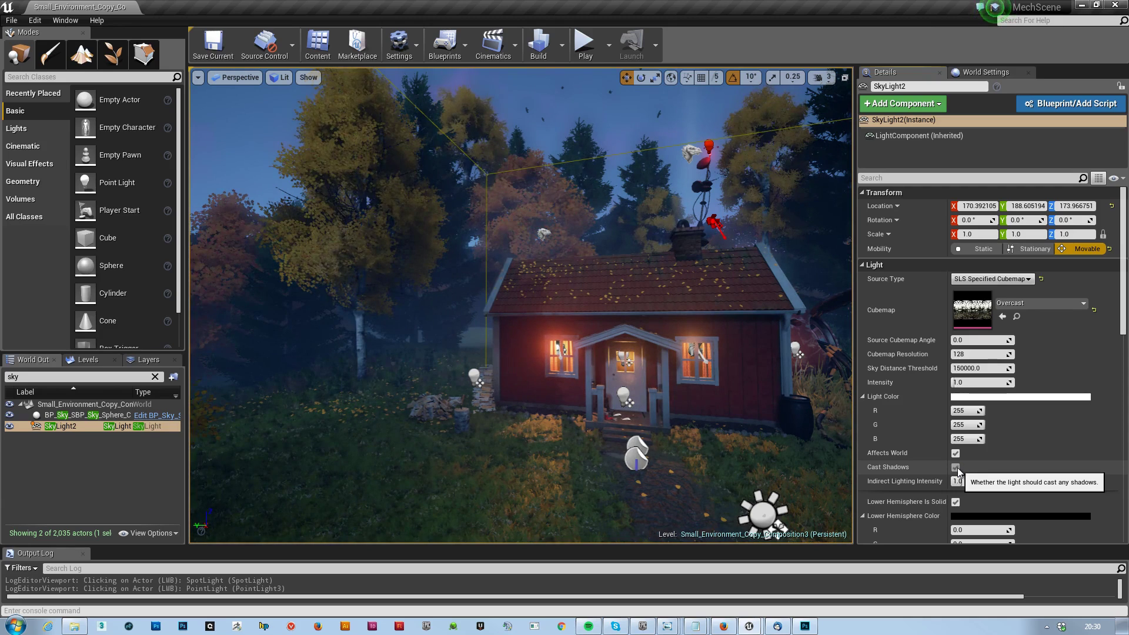
pyautogui.click(956, 468)
pyautogui.click(956, 468)
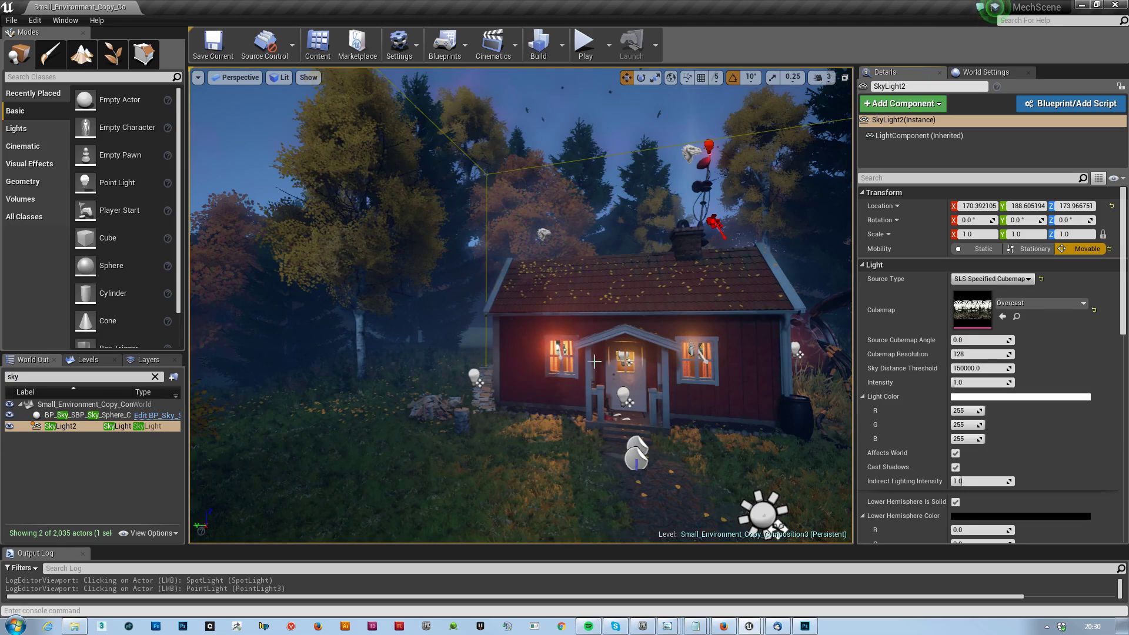
# Narrow the Details panel to enlarge the viewport and look over the house, path and cables from farther back
pyautogui.moveTo(592, 360); pyautogui.dragTo(612, 329)
pyautogui.moveTo(596, 340)
pyautogui.mouseDown(button='right')
pyautogui.moveTo(553, 341)
pyautogui.moveTo(596, 340)
pyautogui.mouseUp(button='right')
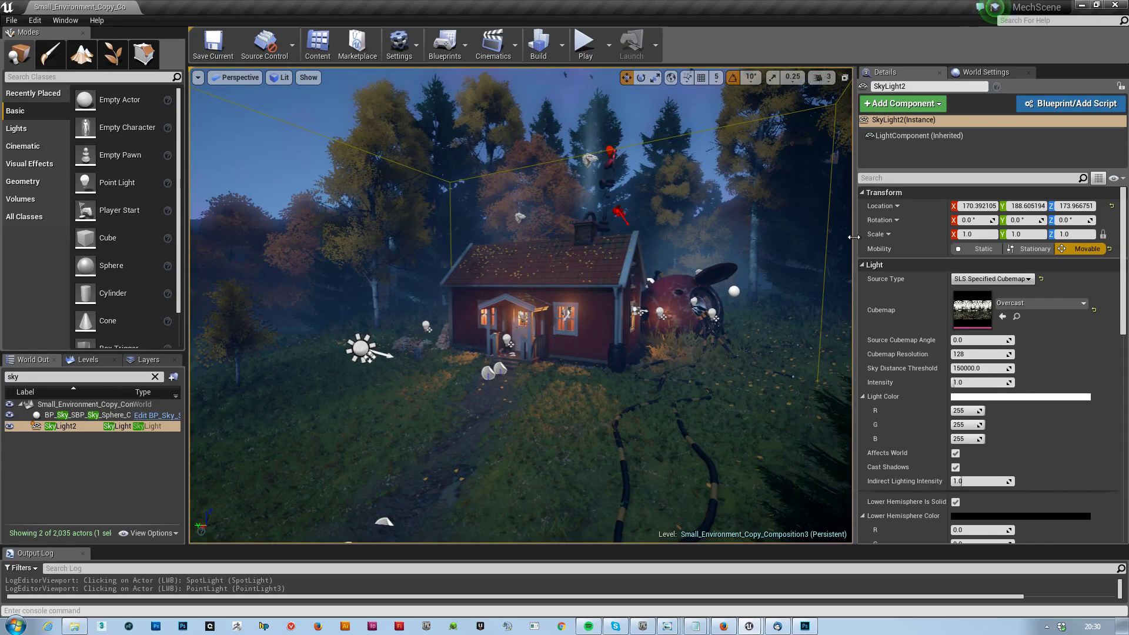
pyautogui.moveTo(855, 238); pyautogui.dragTo(915, 237)
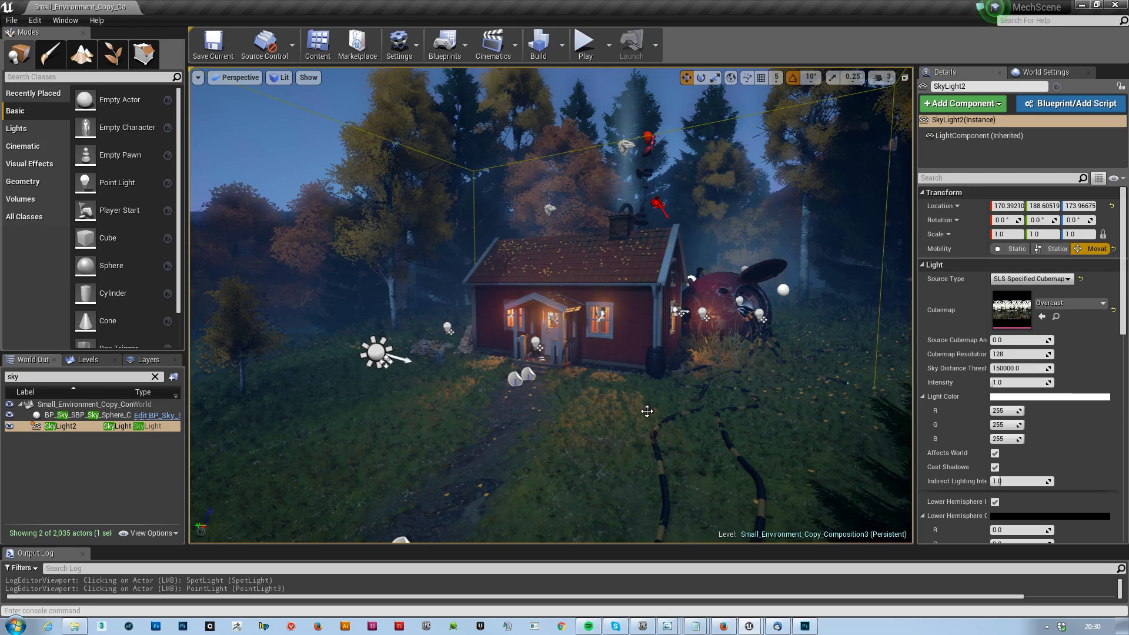
pyautogui.moveTo(671, 415); pyautogui.dragTo(585, 383, button='right')
pyautogui.press('s')
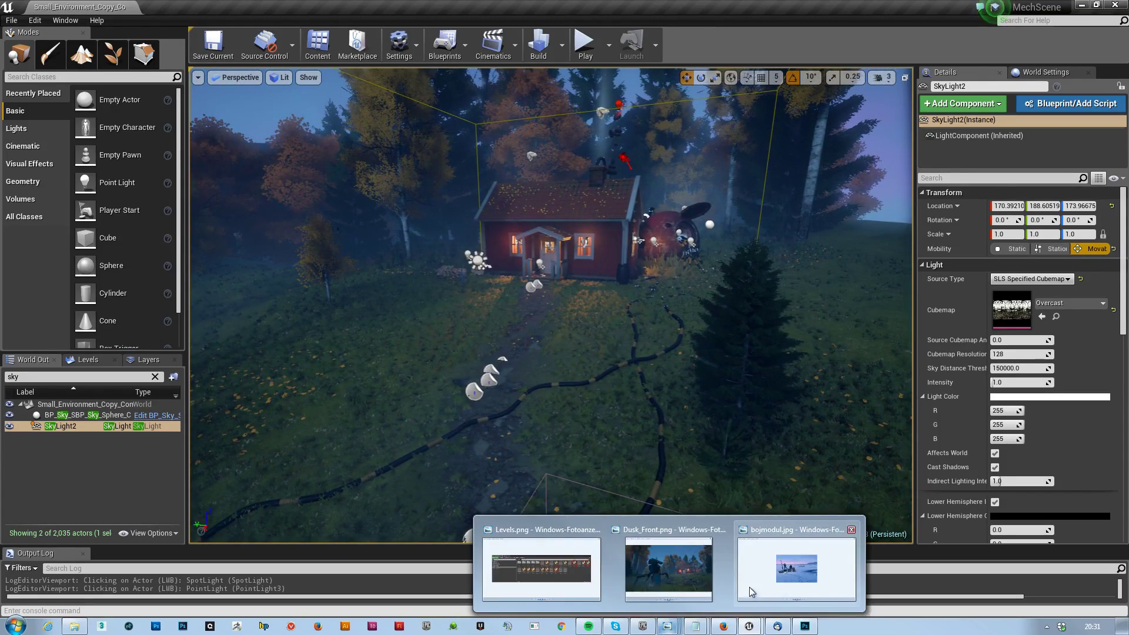
# Compare the scene's lighting from the saved camera views 1, 2 and 3
pyautogui.moveTo(608, 363)
pyautogui.mouseDown(button='right')
pyautogui.moveTo(599, 360)
pyautogui.moveTo(607, 346)
pyautogui.mouseUp(button='right')
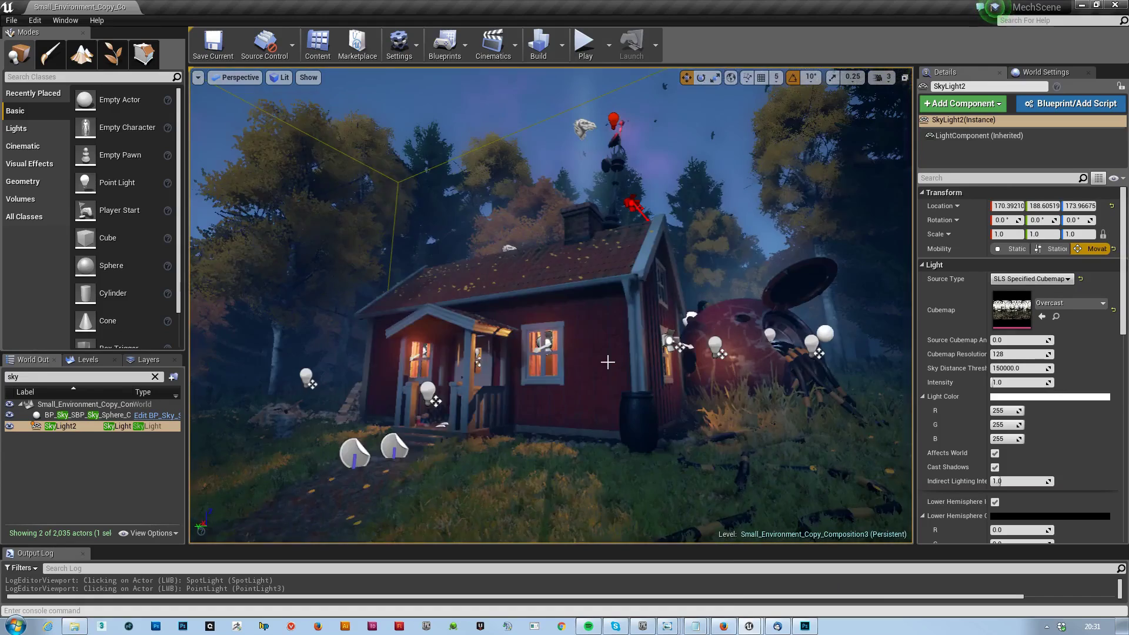
pyautogui.press('1')
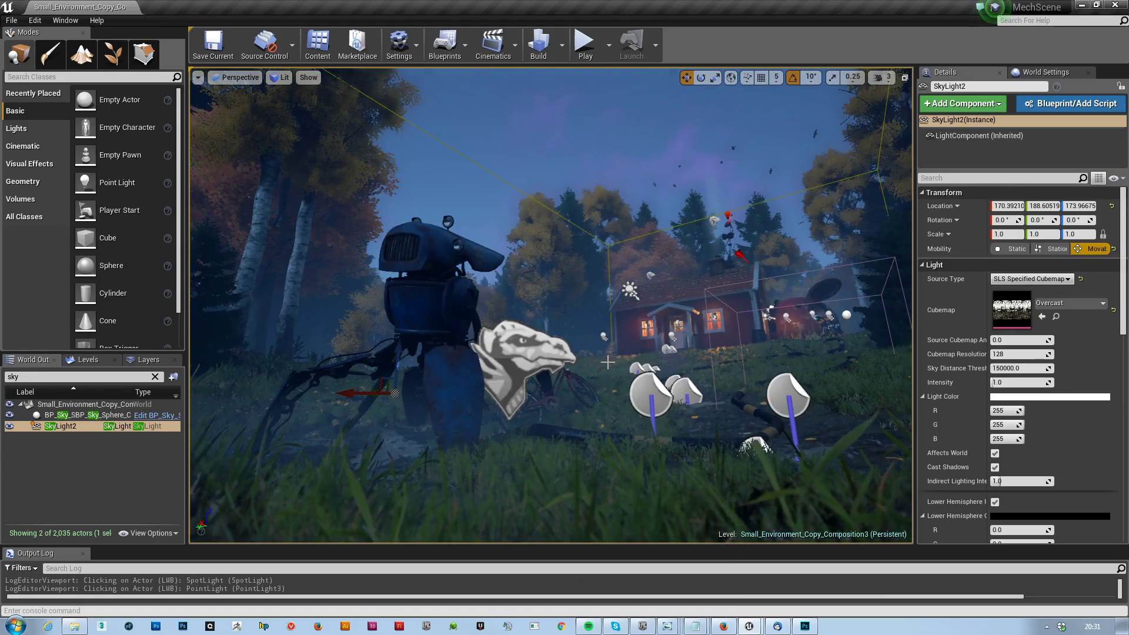
pyautogui.press('2')
pyautogui.press('3')
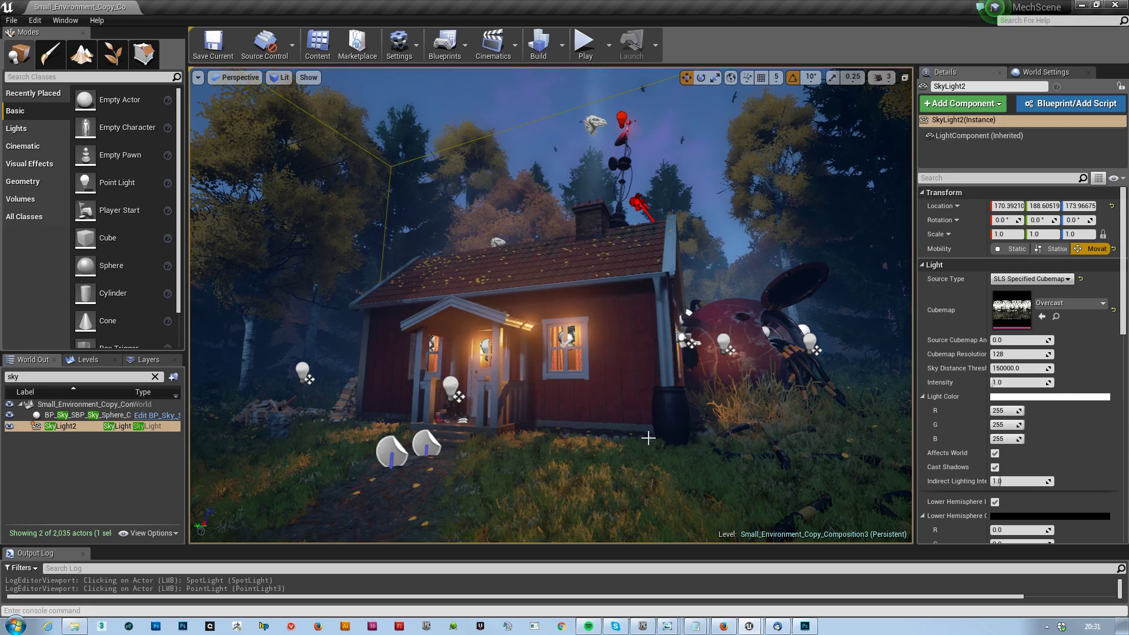
# Check the barrel at the house corner, clear the selection, and examine the lit porch and windows up close
pyautogui.click(670, 412)
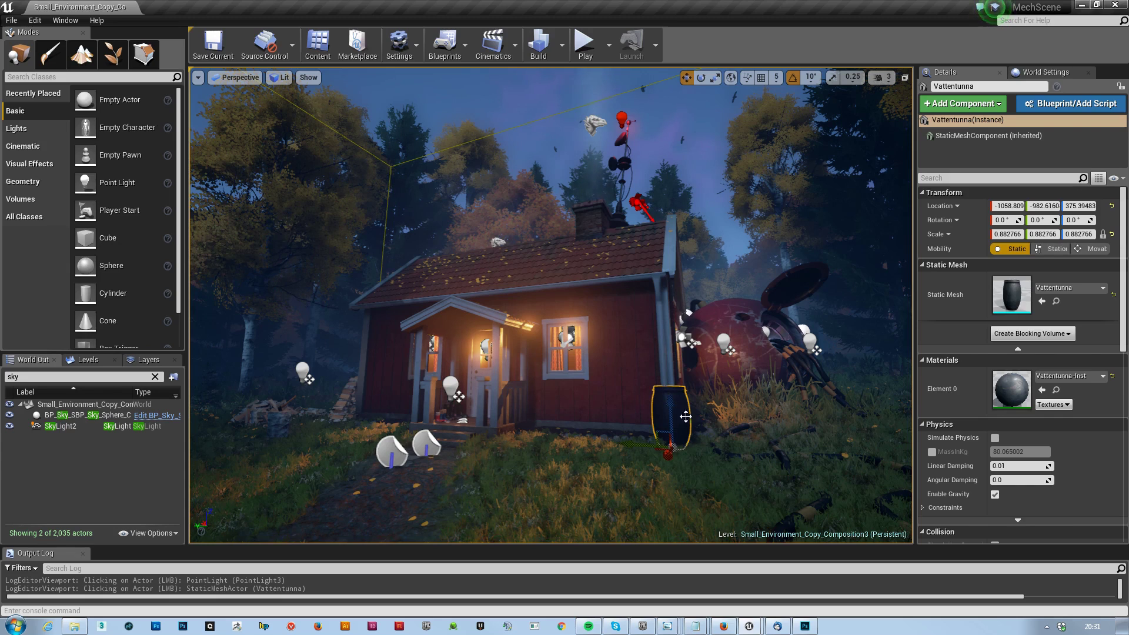
pyautogui.press('Escape')
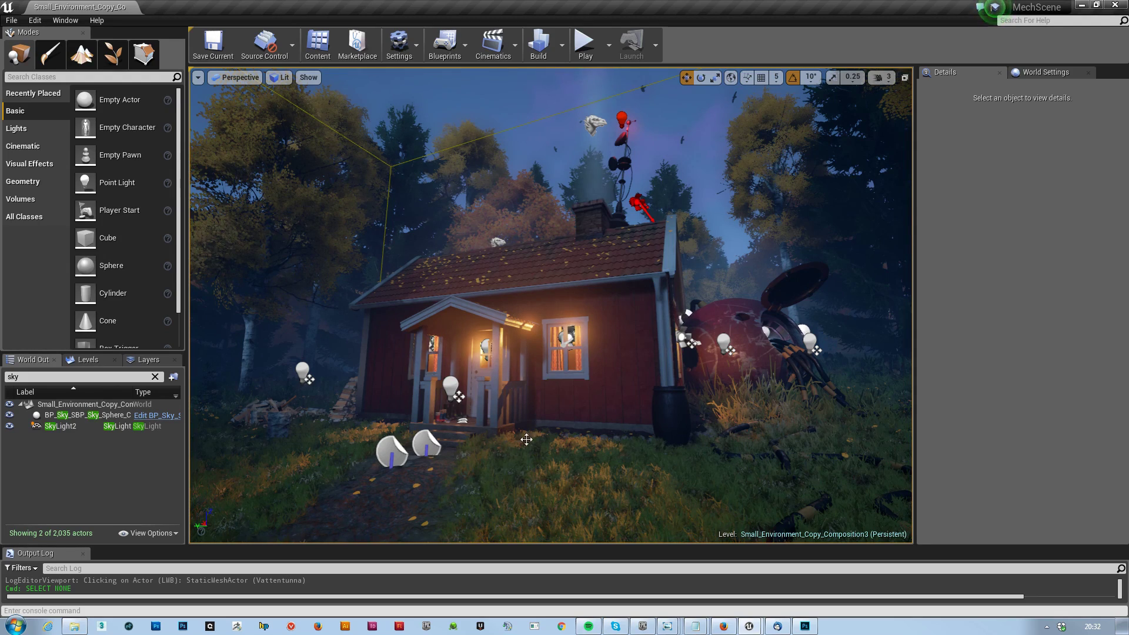
pyautogui.moveTo(790, 443); pyautogui.dragTo(537, 361, button='right')
pyautogui.press('w')
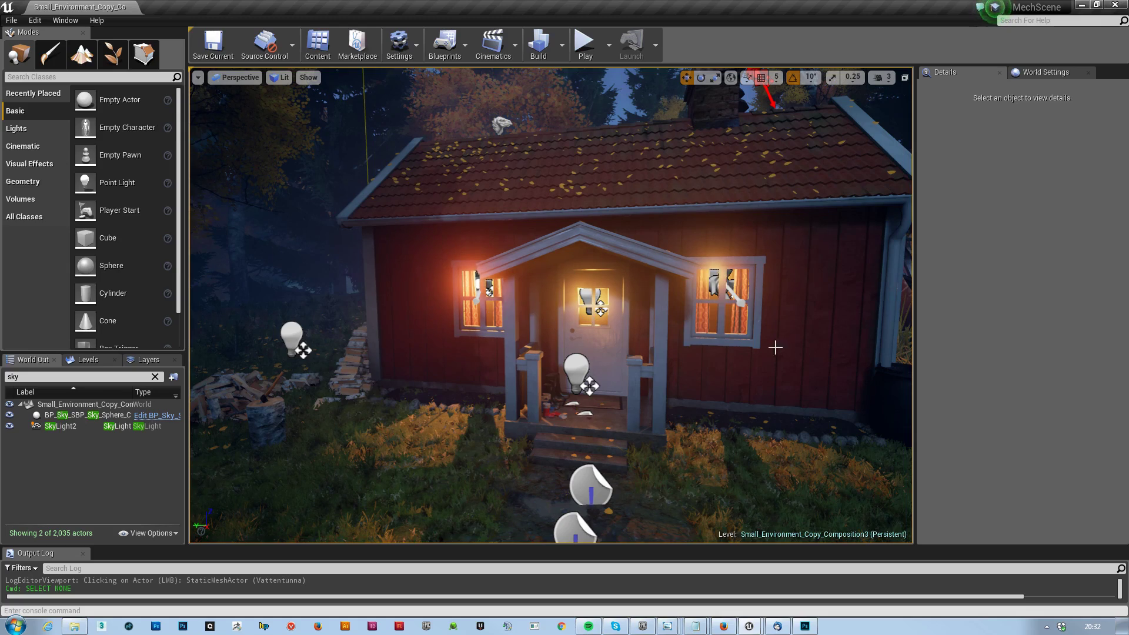
# Look over the hillside, the mech and the house from farther back and return to the path in front of the house
pyautogui.moveTo(632, 372); pyautogui.dragTo(612, 400, button='right')
pyautogui.press('s')
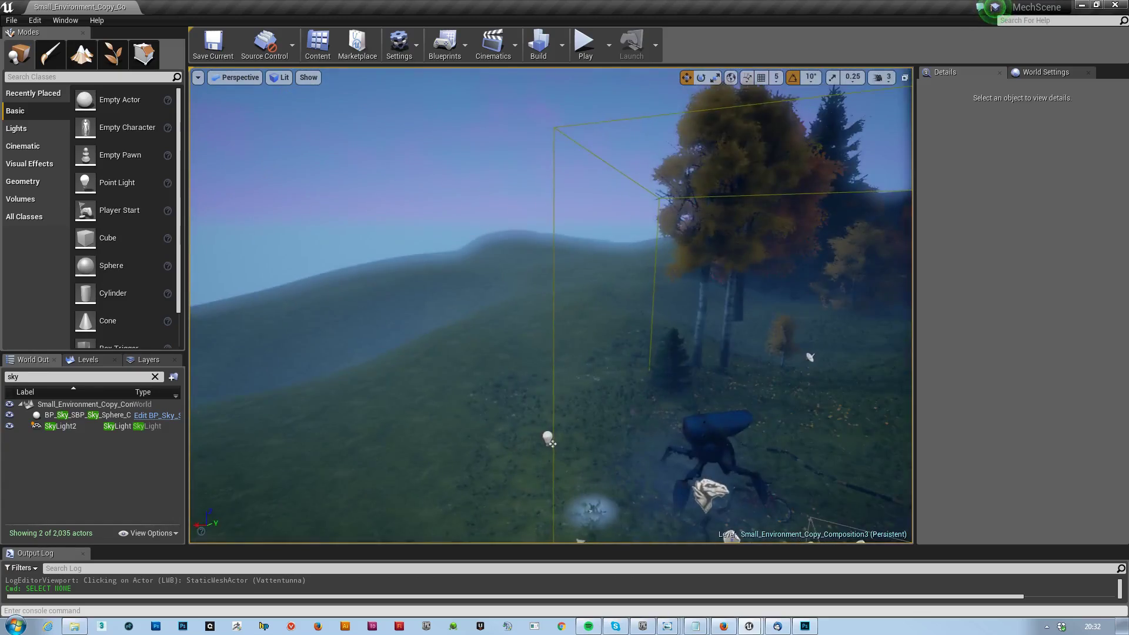
pyautogui.press('w')
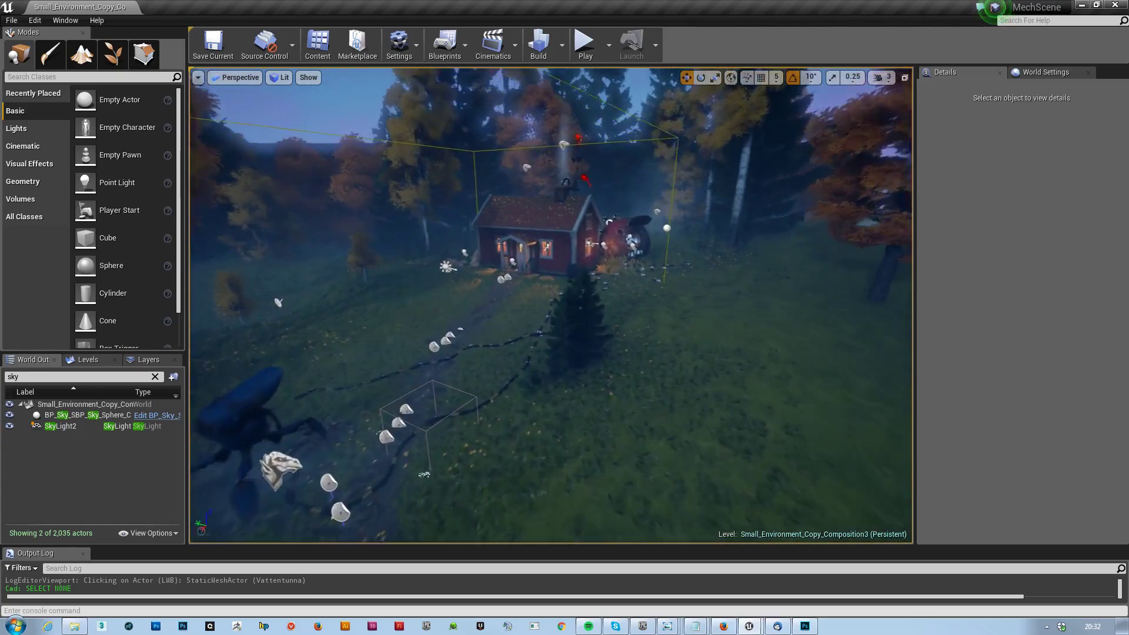
pyautogui.moveTo(529, 360)
pyautogui.mouseDown(button='right')
pyautogui.moveTo(527, 406)
pyautogui.moveTo(529, 361)
pyautogui.mouseUp(button='right')
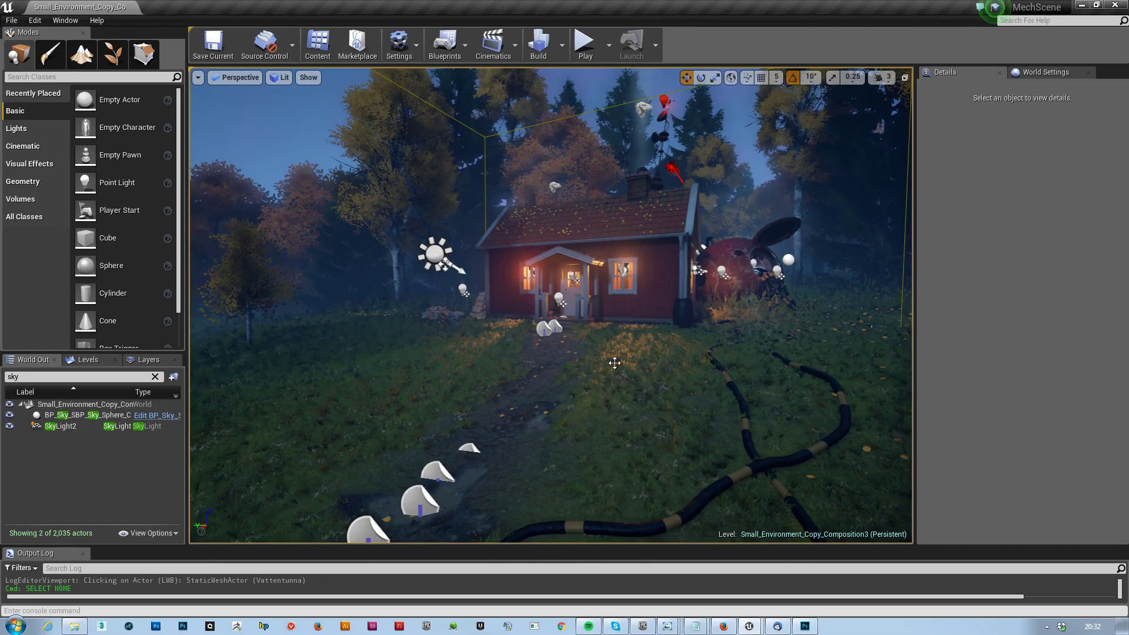
pyautogui.moveTo(630, 388); pyautogui.dragTo(595, 226, button='right')
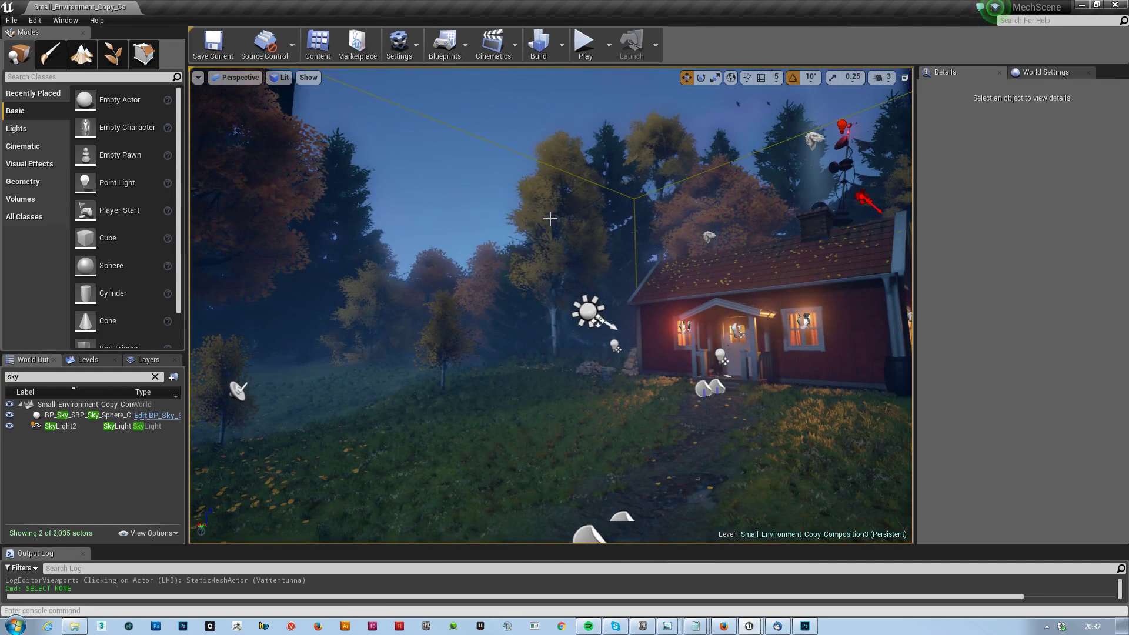
# Highlight the birch and the maple behind the house and examine how they stand out against the dusk sky
pyautogui.click(550, 219)
pyautogui.click(643, 139)
pyautogui.click(758, 205)
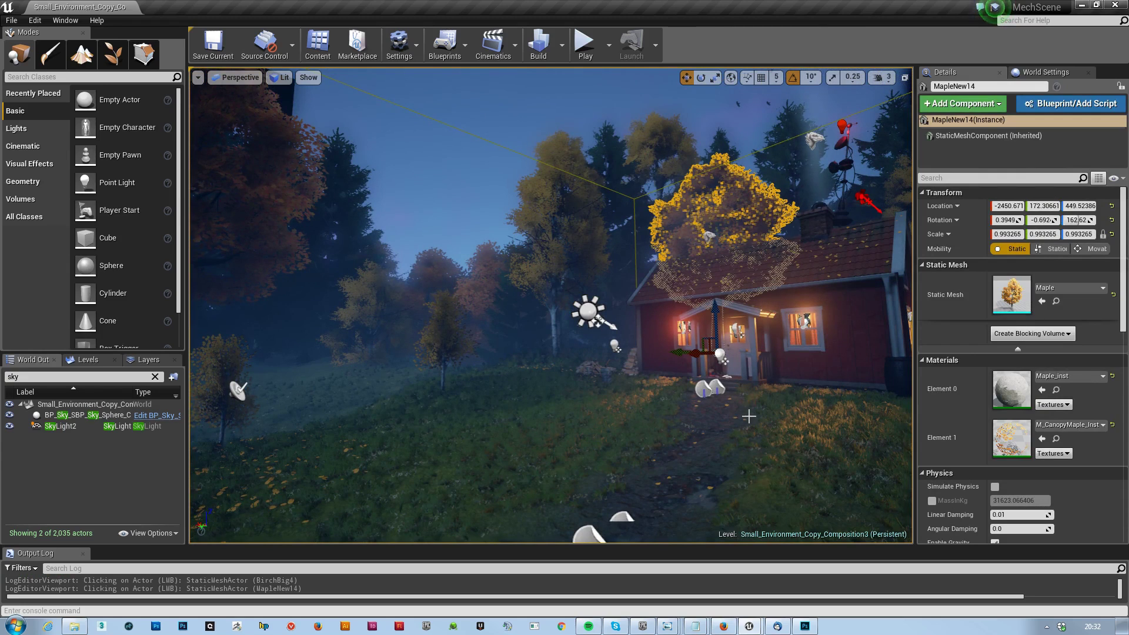
pyautogui.moveTo(706, 388); pyautogui.dragTo(794, 394, button='right')
pyautogui.moveTo(588, 266); pyautogui.dragTo(566, 265, button='right')
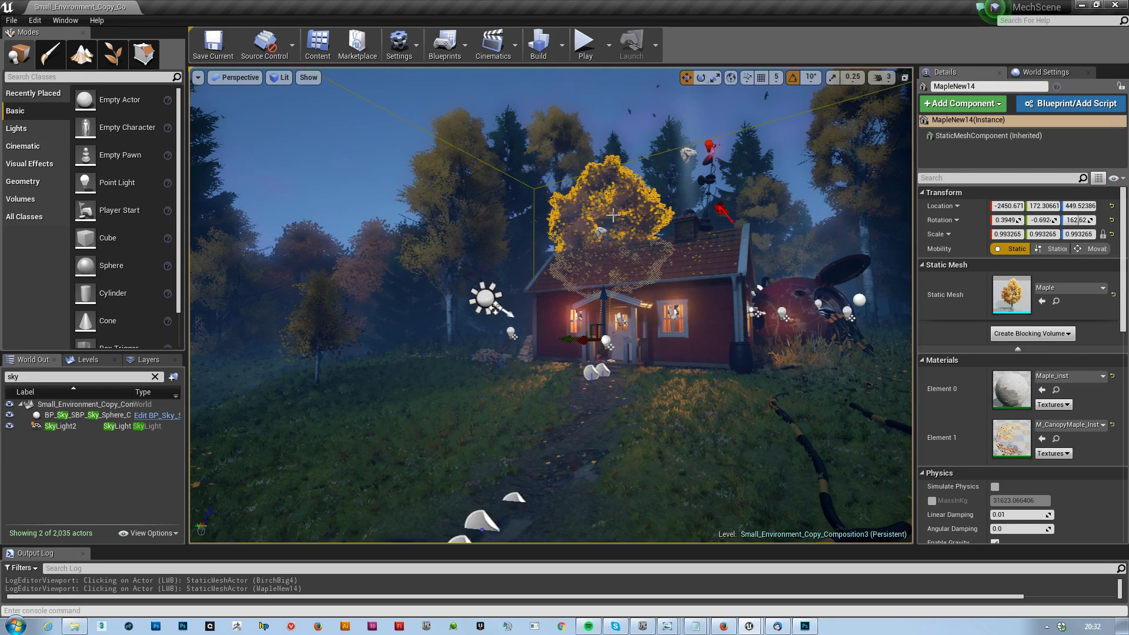
pyautogui.press('f')
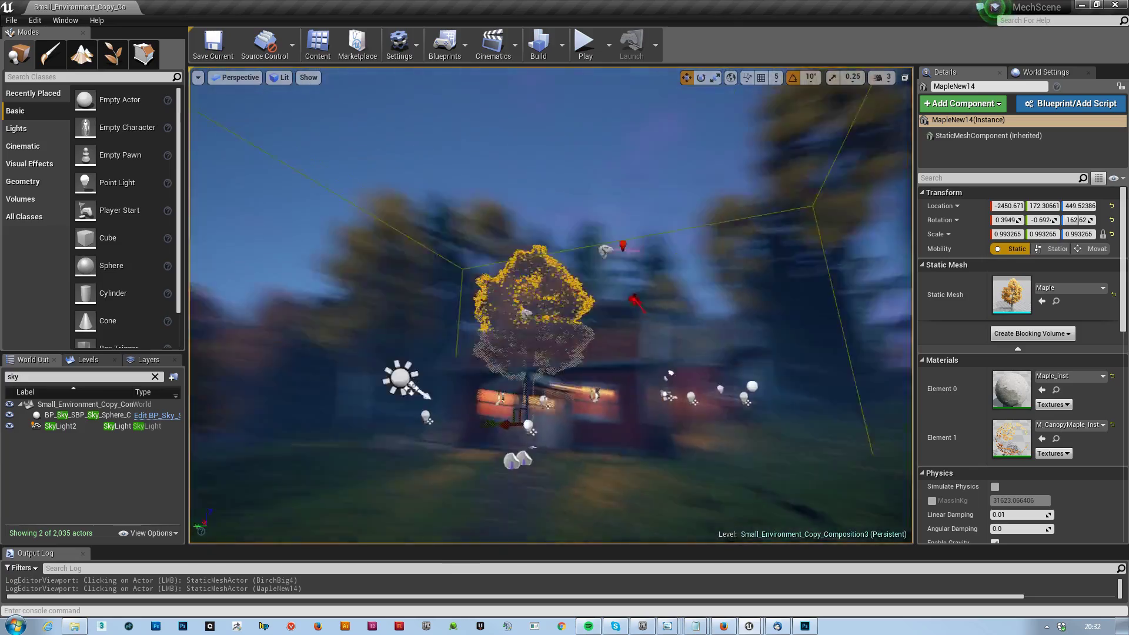
pyautogui.moveTo(550, 305); pyautogui.dragTo(508, 336, button='right')
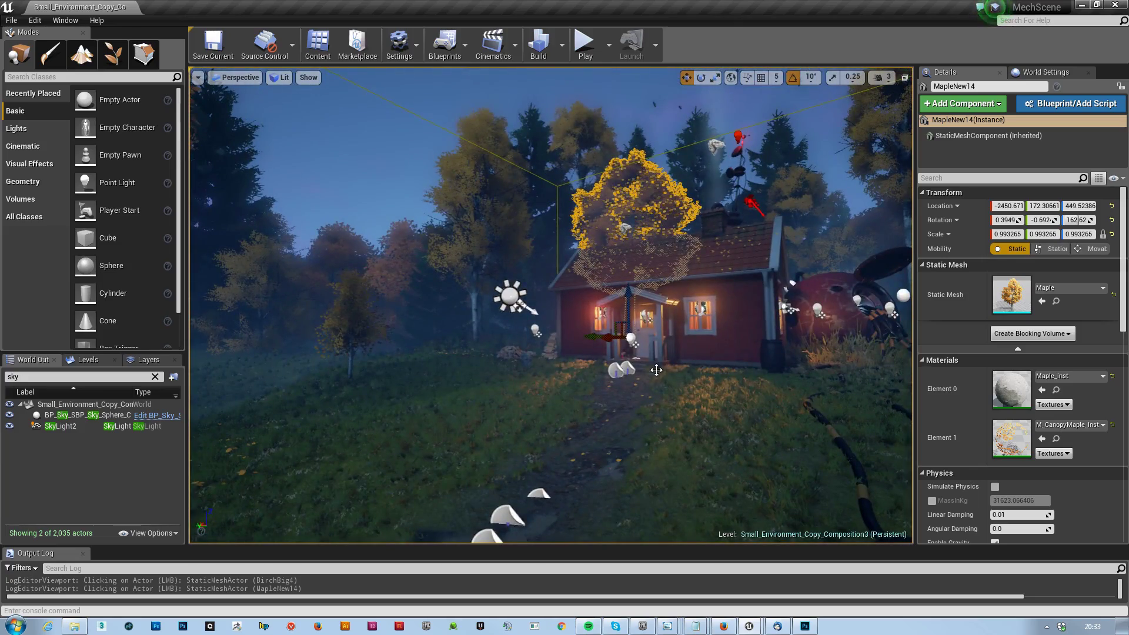
# Highlight the birch beside the house, view it against the background trees, and clear the selection
pyautogui.click(473, 305)
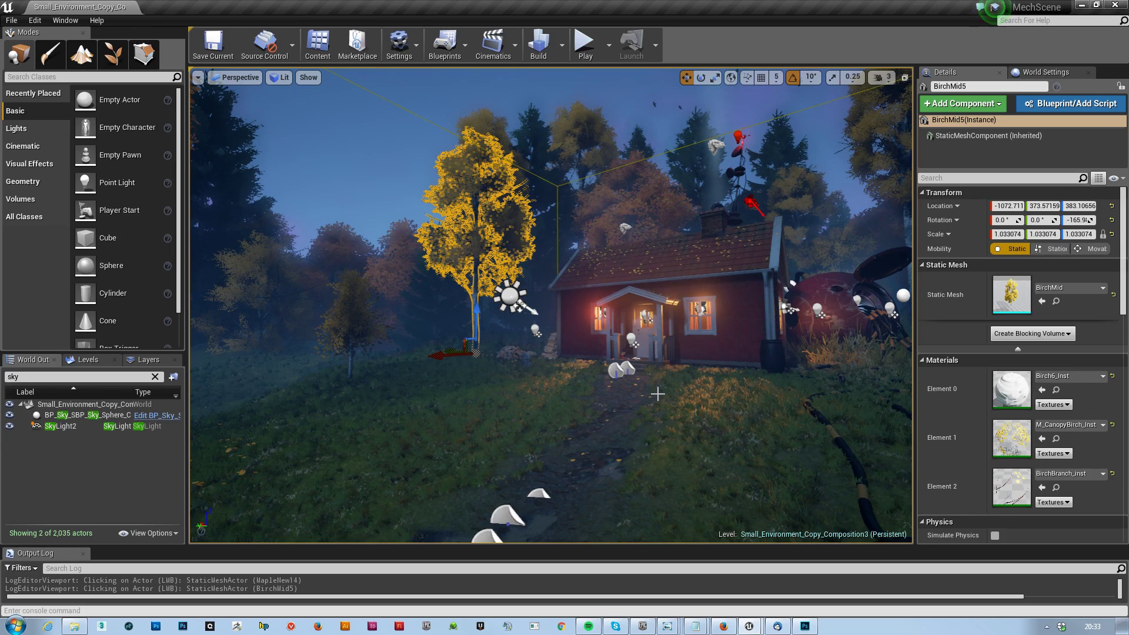
pyautogui.moveTo(657, 394); pyautogui.dragTo(667, 400, button='right')
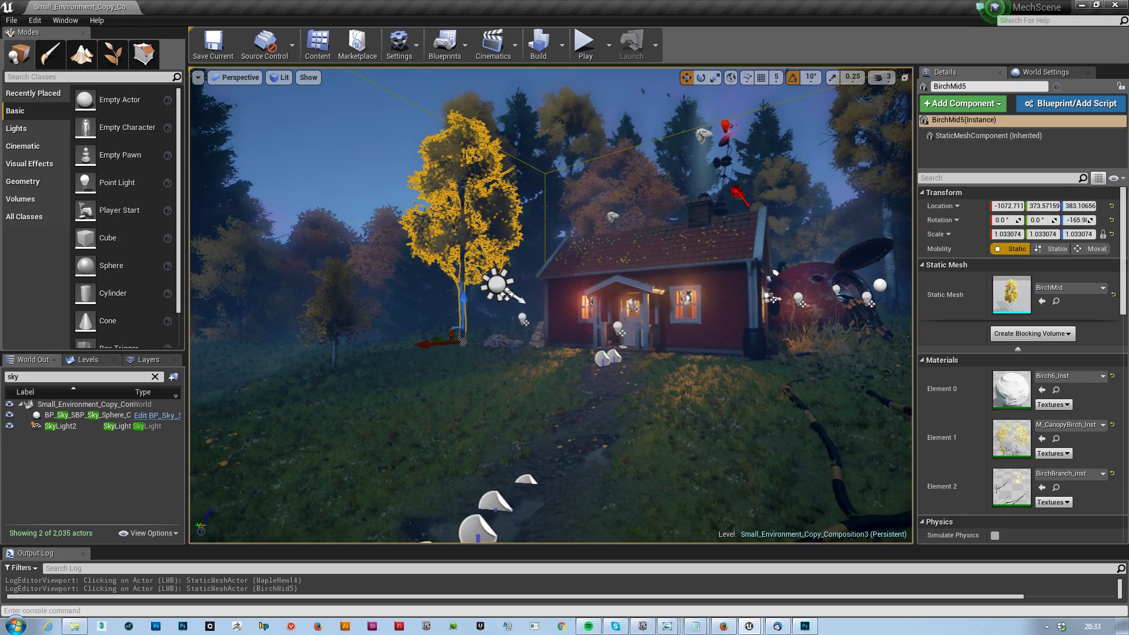
pyautogui.press('Escape')
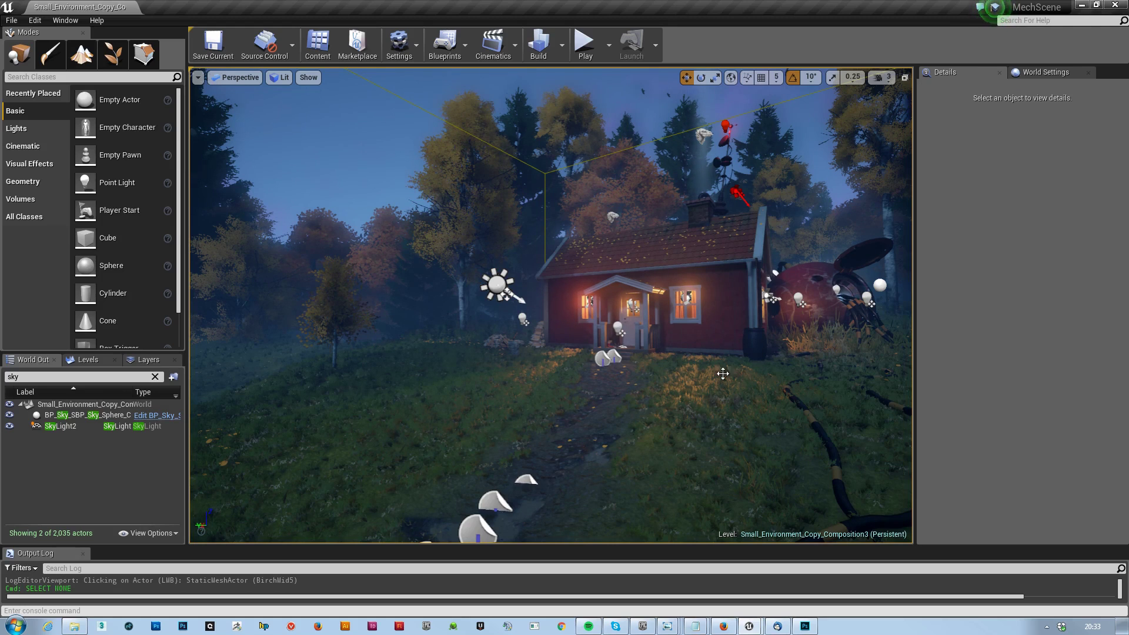
# Examine the lighting around the fir, the mech and the cables, from a distance and near ground level toward the house
pyautogui.moveTo(757, 374); pyautogui.dragTo(903, 433, button='right')
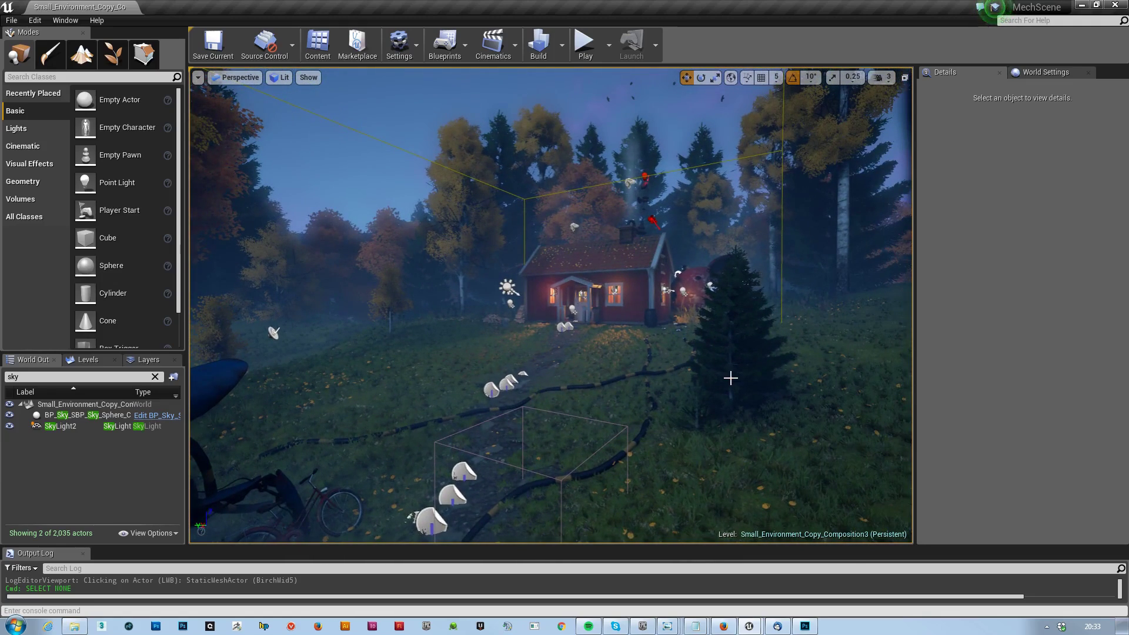
pyautogui.press('w')
pyautogui.moveTo(605, 375)
pyautogui.mouseDown(button='right')
pyautogui.moveTo(592, 361)
pyautogui.moveTo(602, 360)
pyautogui.moveTo(586, 358)
pyautogui.moveTo(597, 360)
pyautogui.mouseUp(button='right')
pyautogui.press('s')
pyautogui.press('d')
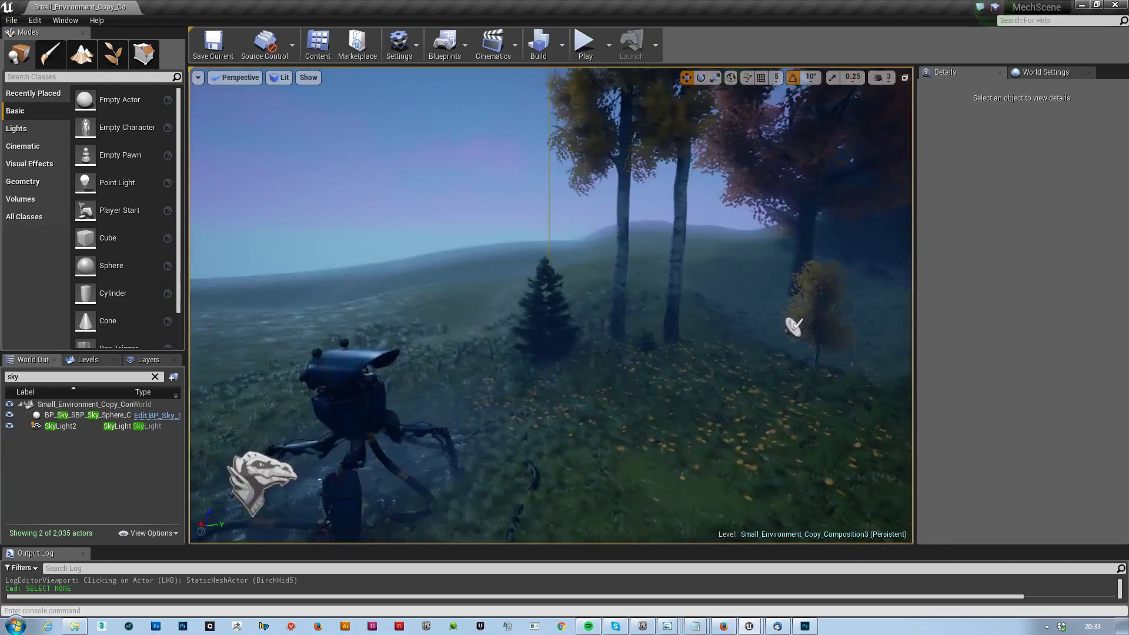
pyautogui.moveTo(715, 386); pyautogui.dragTo(733, 171, button='right')
pyautogui.press('w')
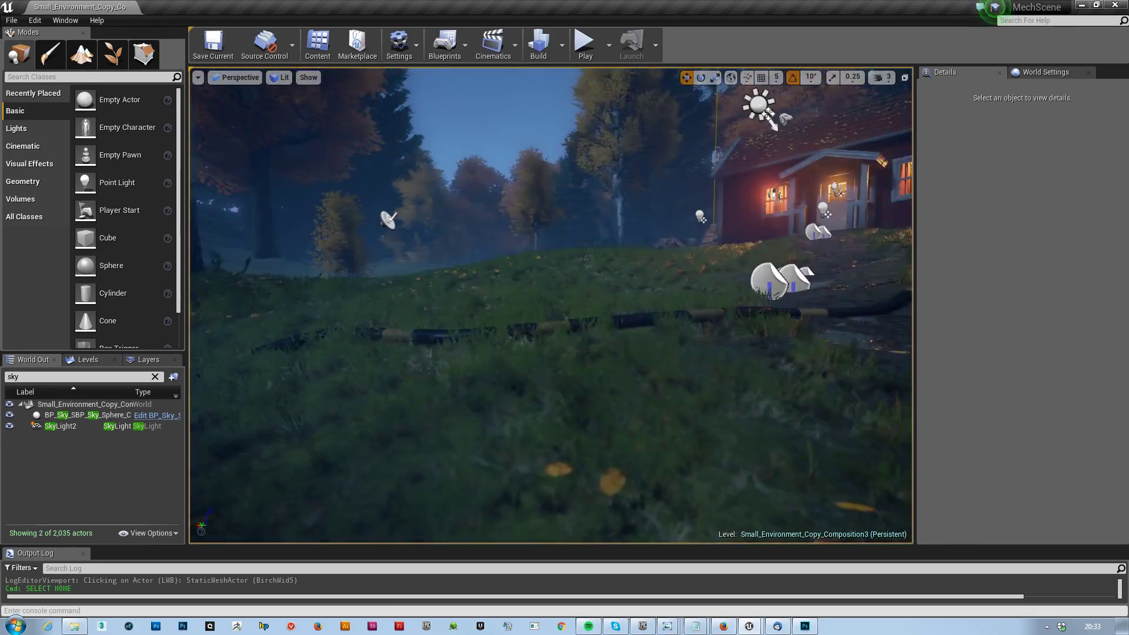
pyautogui.press('s')
pyautogui.moveTo(733, 171); pyautogui.dragTo(774, 154, button='right')
# Filter the scene actors by "post", select PostProcessVolume and expand its White Balance settings
pyautogui.click(41, 376)
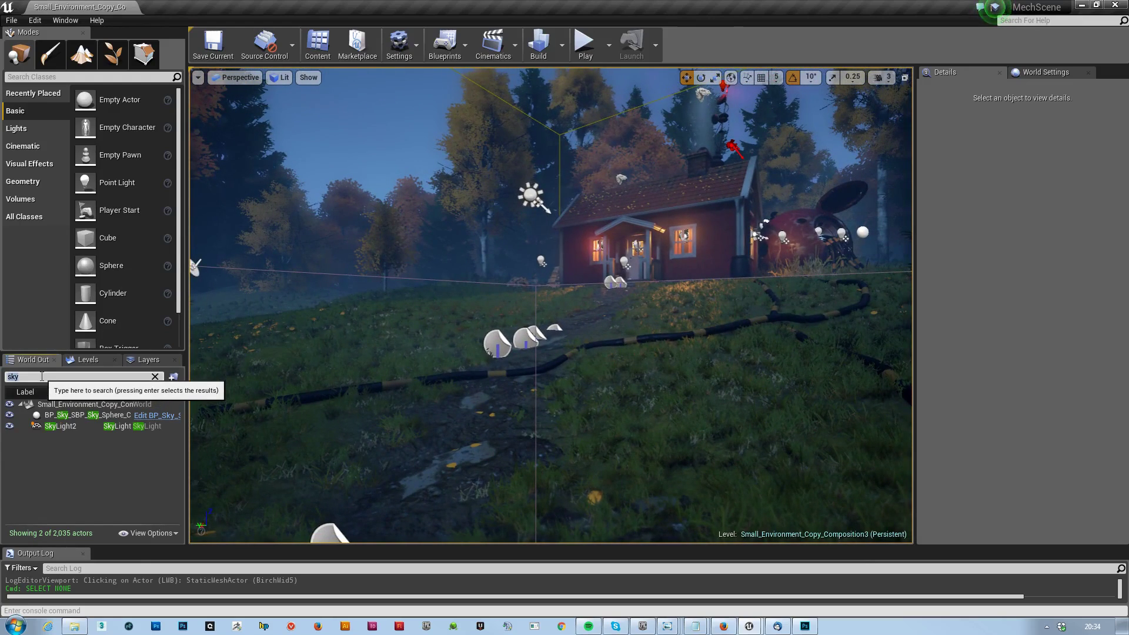
pyautogui.write('post')
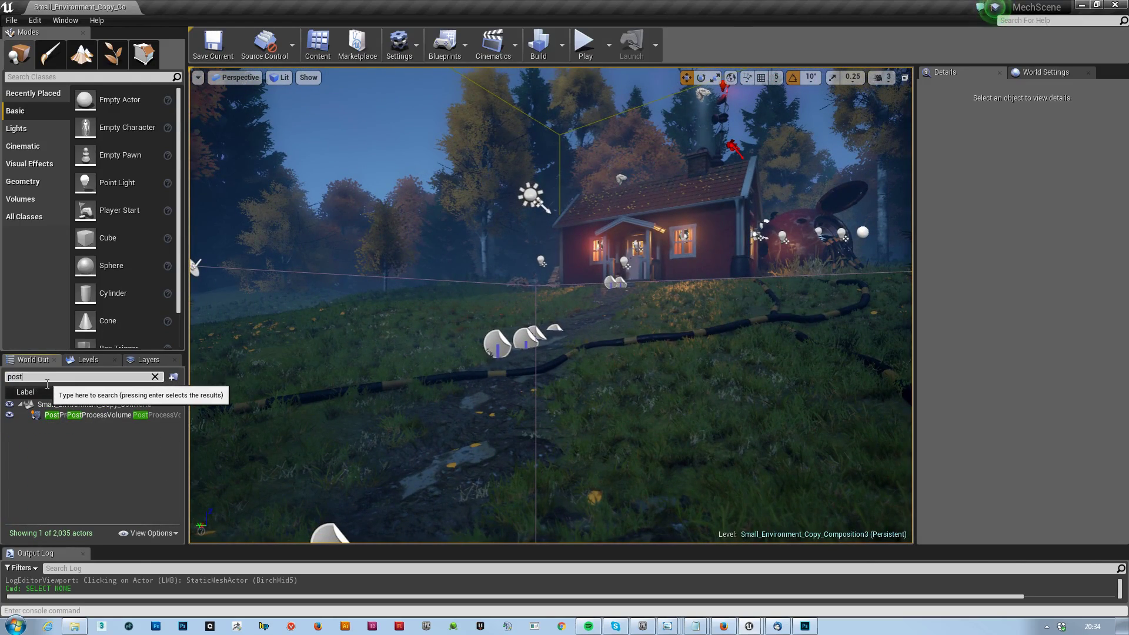
pyautogui.click(75, 416)
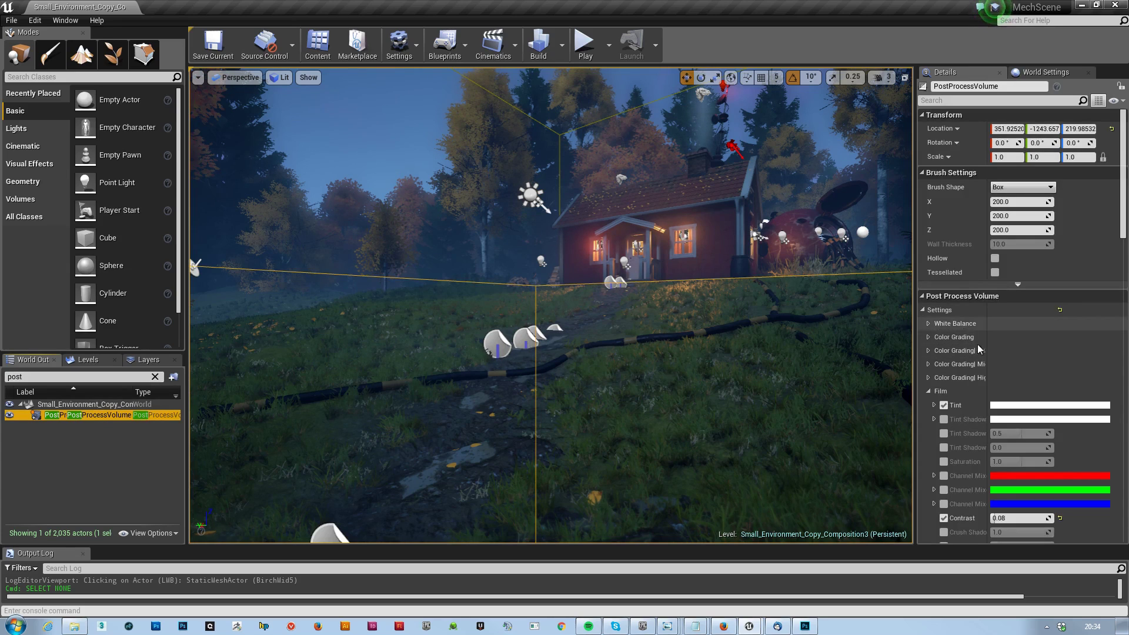
pyautogui.click(929, 324)
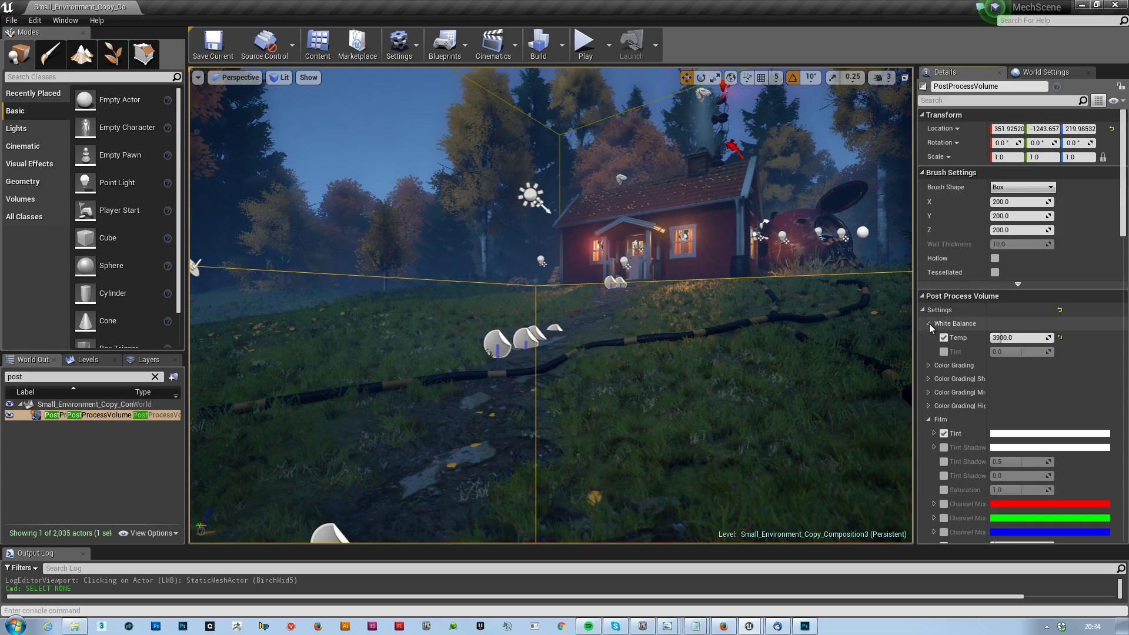
# Compare the scene with the white balance Temp at its default 6500, its override toggled, and at about 2615
pyautogui.rightClick(958, 340)
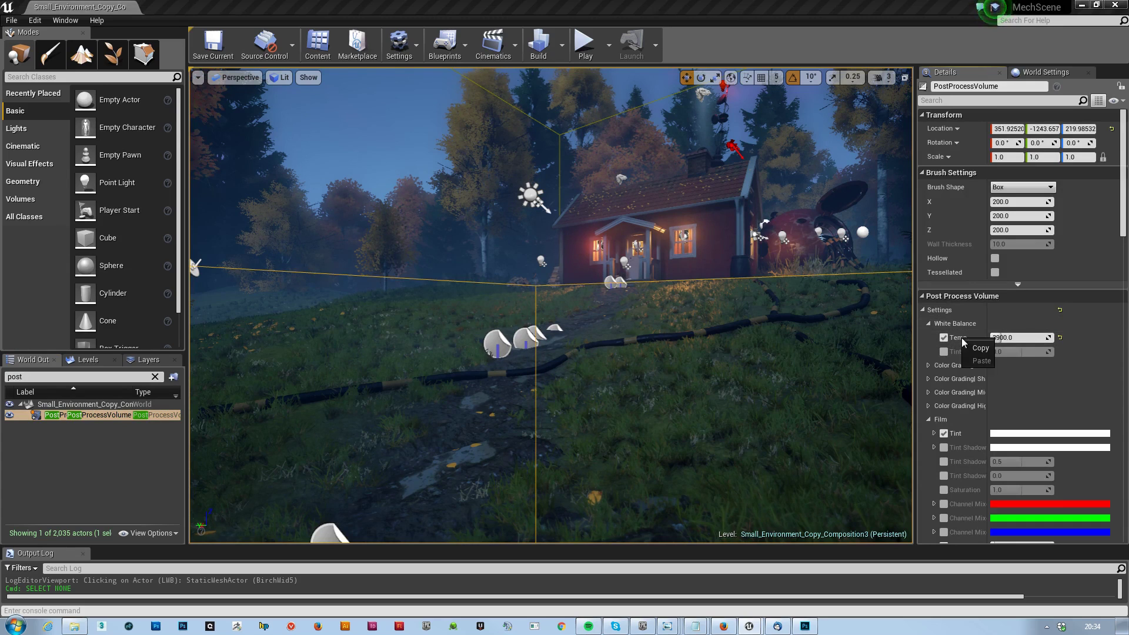
pyautogui.click(980, 349)
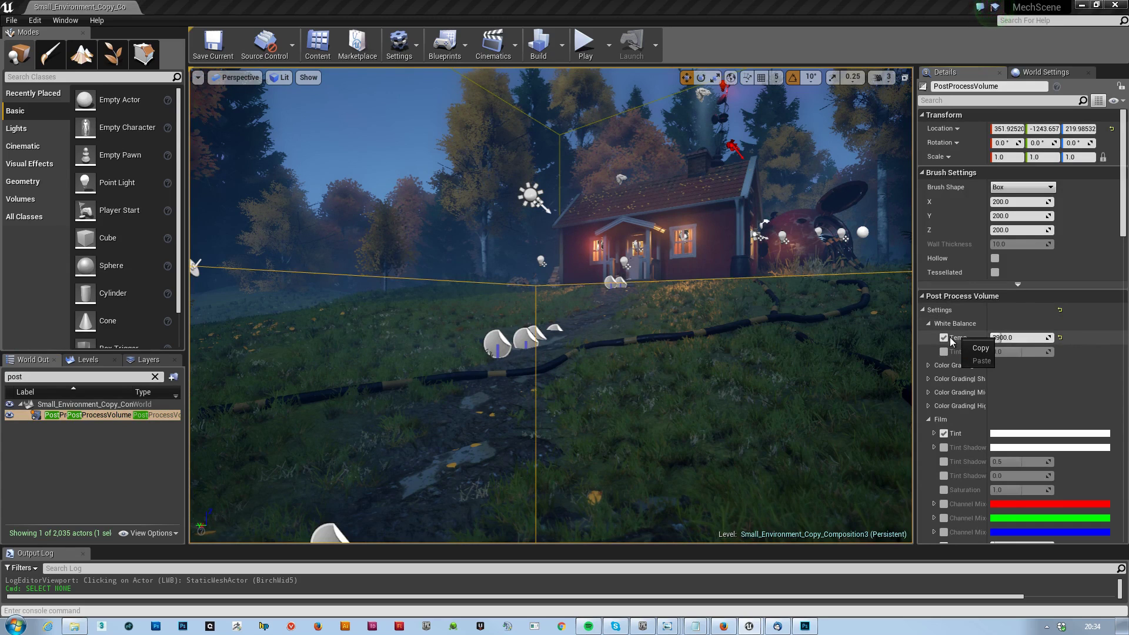
pyautogui.click(1059, 338)
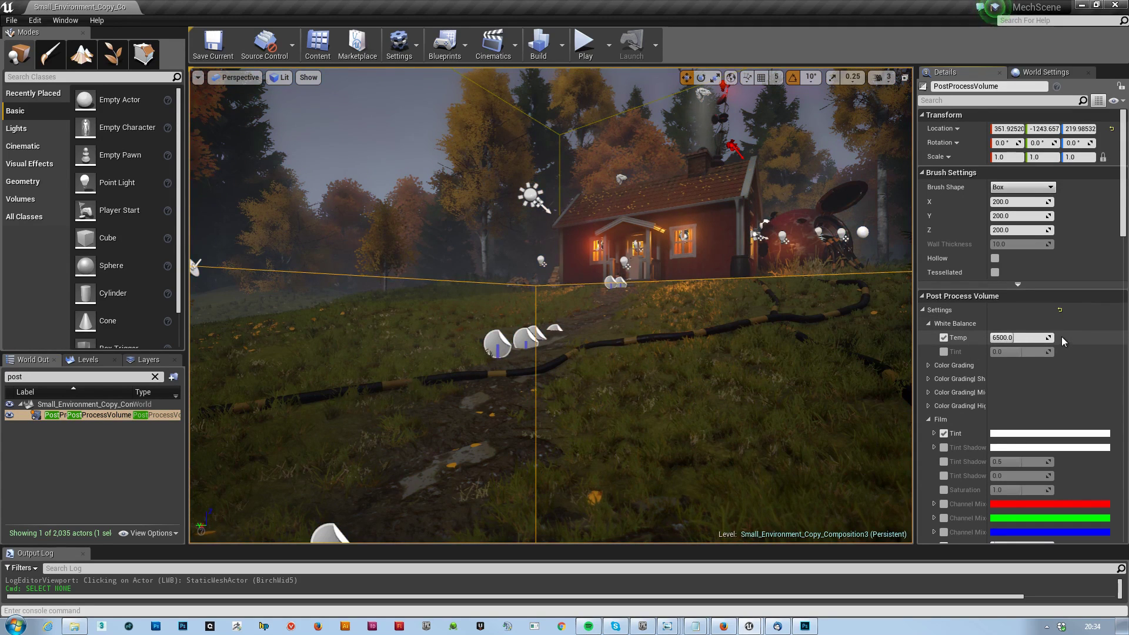
pyautogui.click(943, 338)
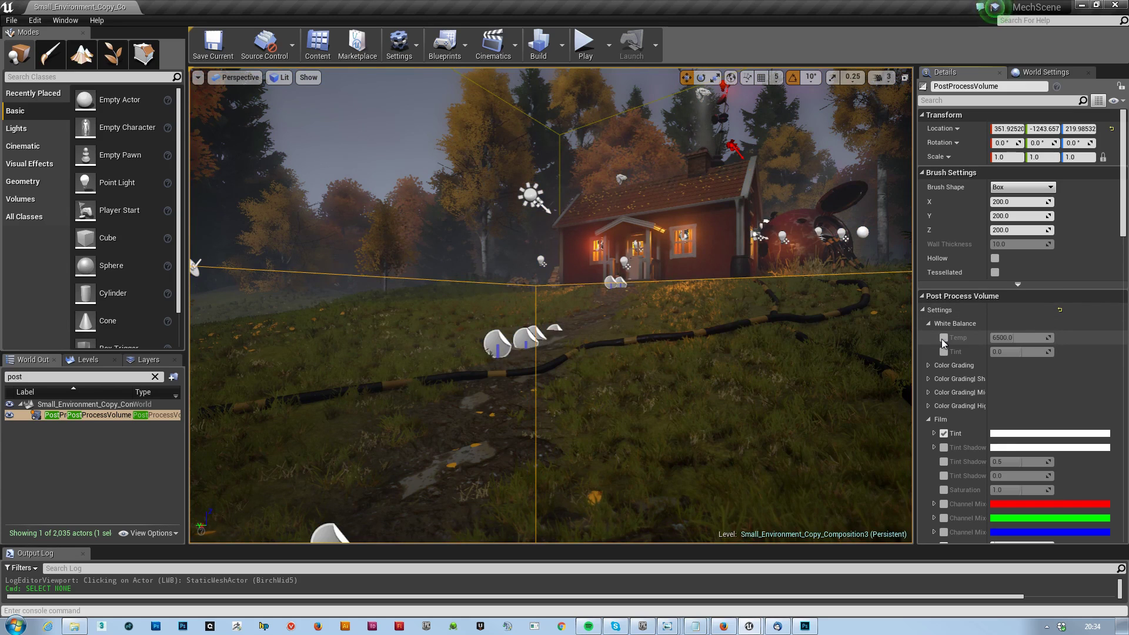
pyautogui.click(944, 337)
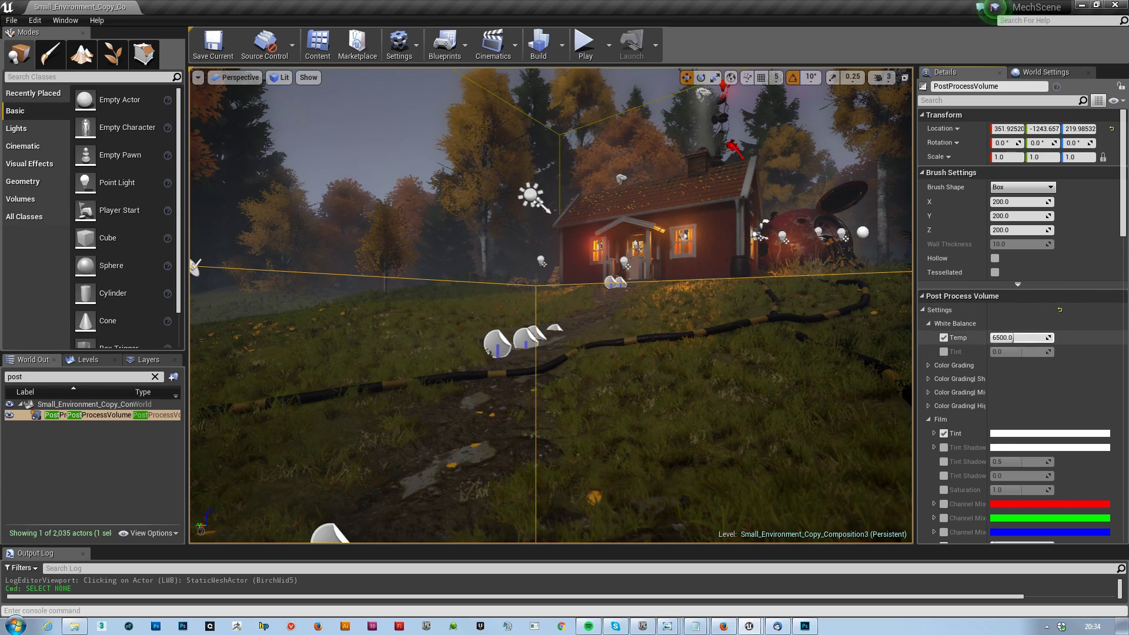
pyautogui.moveTo(1011, 337)
pyautogui.mouseDown()
pyautogui.moveTo(1050, 337)
pyautogui.moveTo(999, 337)
pyautogui.moveTo(1017, 338)
pyautogui.mouseUp()
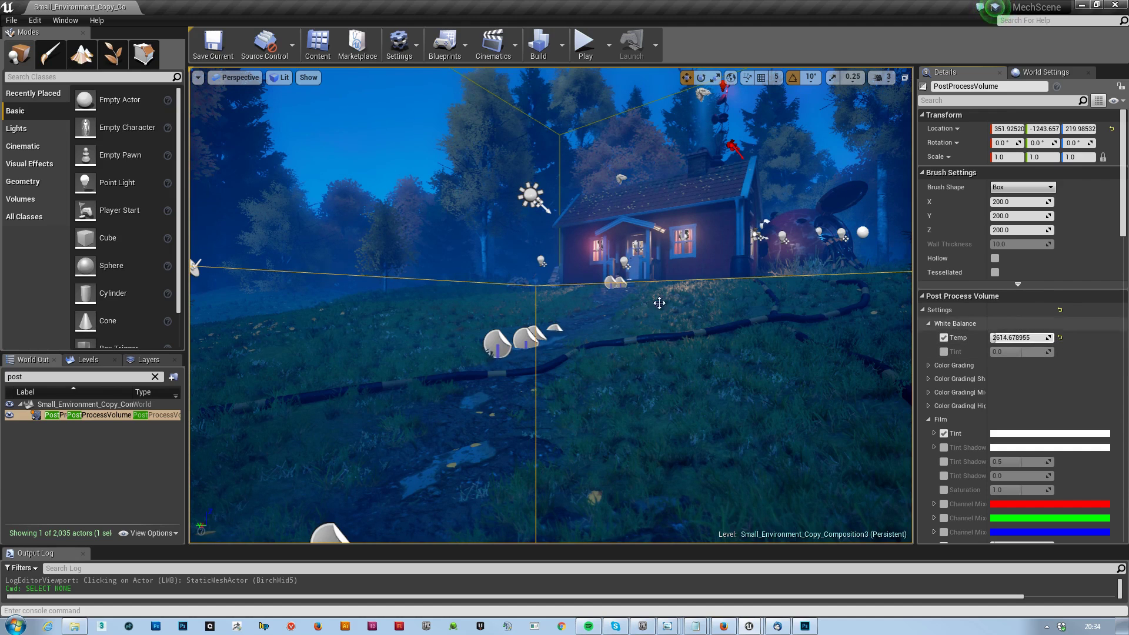
pyautogui.moveTo(860, 381)
pyautogui.mouseDown()
pyautogui.moveTo(860, 352)
pyautogui.moveTo(860, 381)
pyautogui.mouseUp()
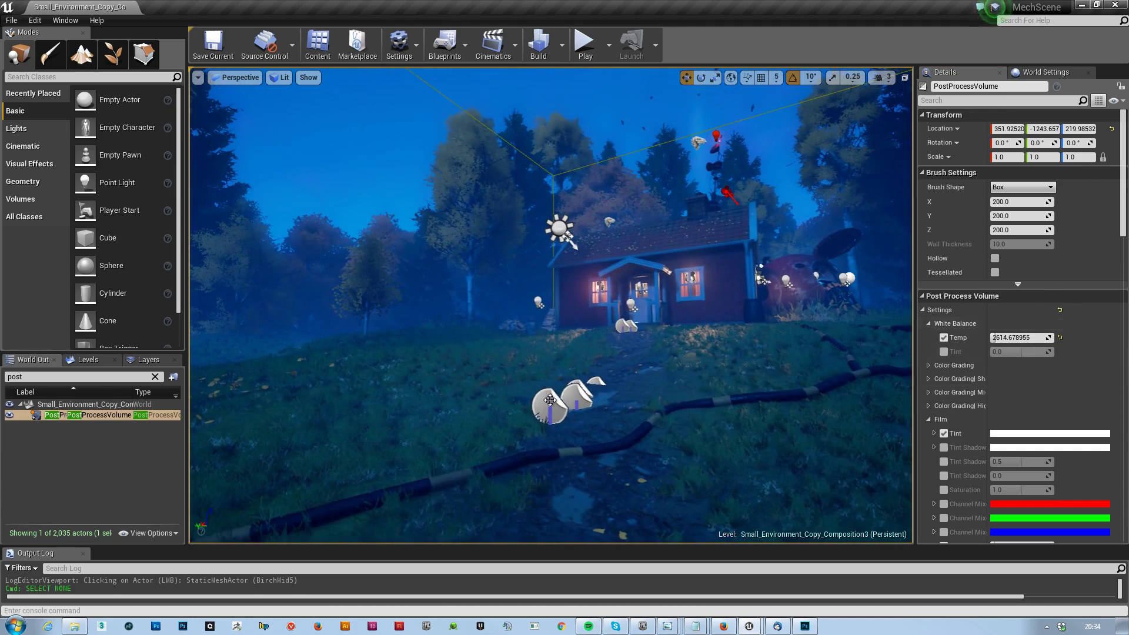
# Reset the white balance Temp to its default 6500 and disable its override
pyautogui.click(1061, 340)
pyautogui.click(944, 338)
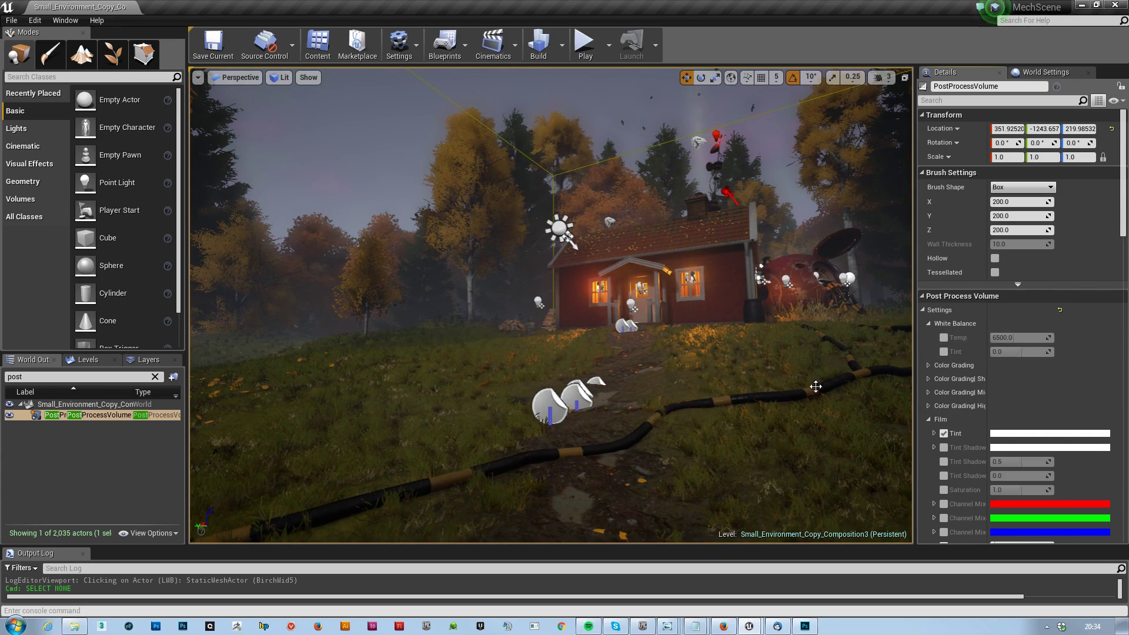
pyautogui.moveTo(803, 360)
pyautogui.mouseDown(button='right')
pyautogui.moveTo(662, 357)
pyautogui.moveTo(782, 363)
pyautogui.mouseUp(button='right')
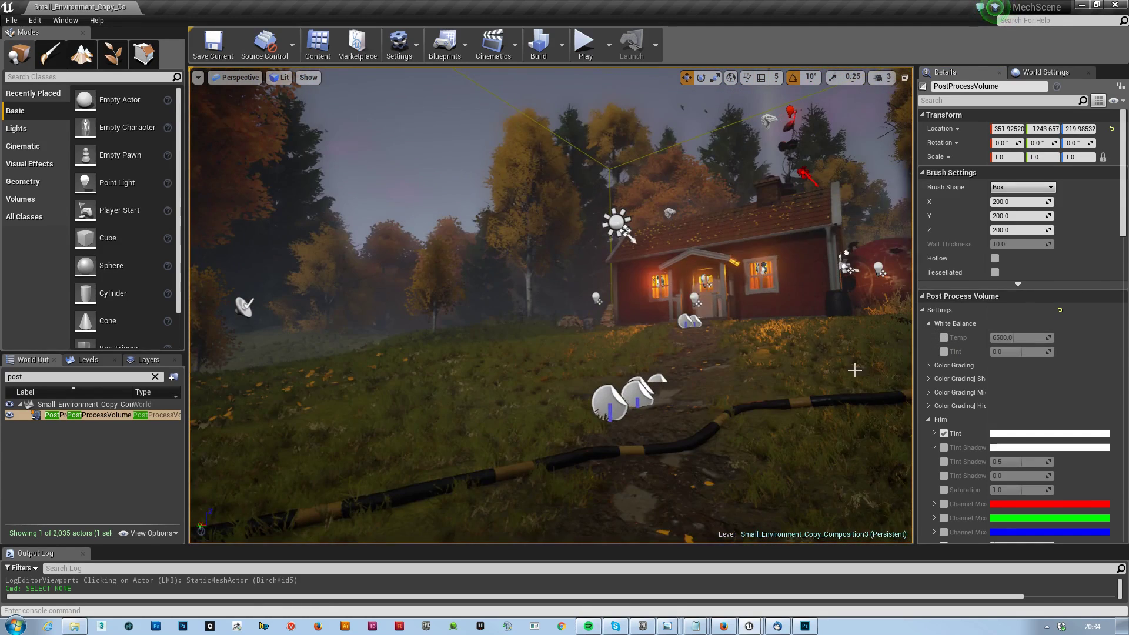
# Check the Color Grading, shadows, midtones and highlights groups for overrides, toggling the Color Grading Contrast override on and off
pyautogui.click(927, 324)
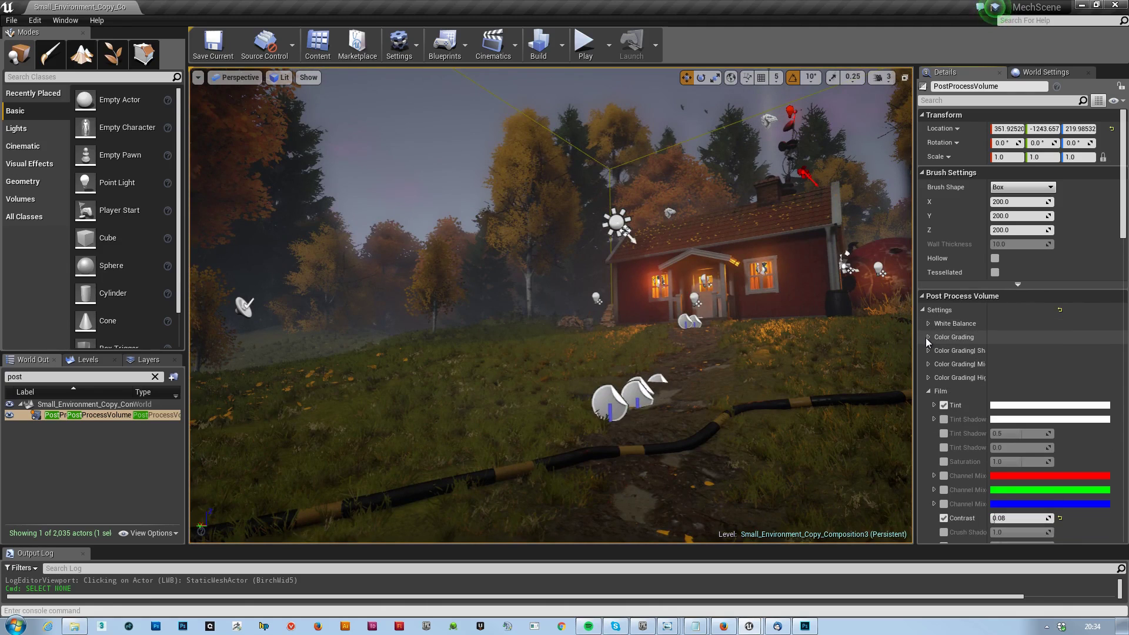
pyautogui.click(928, 337)
pyautogui.click(940, 368)
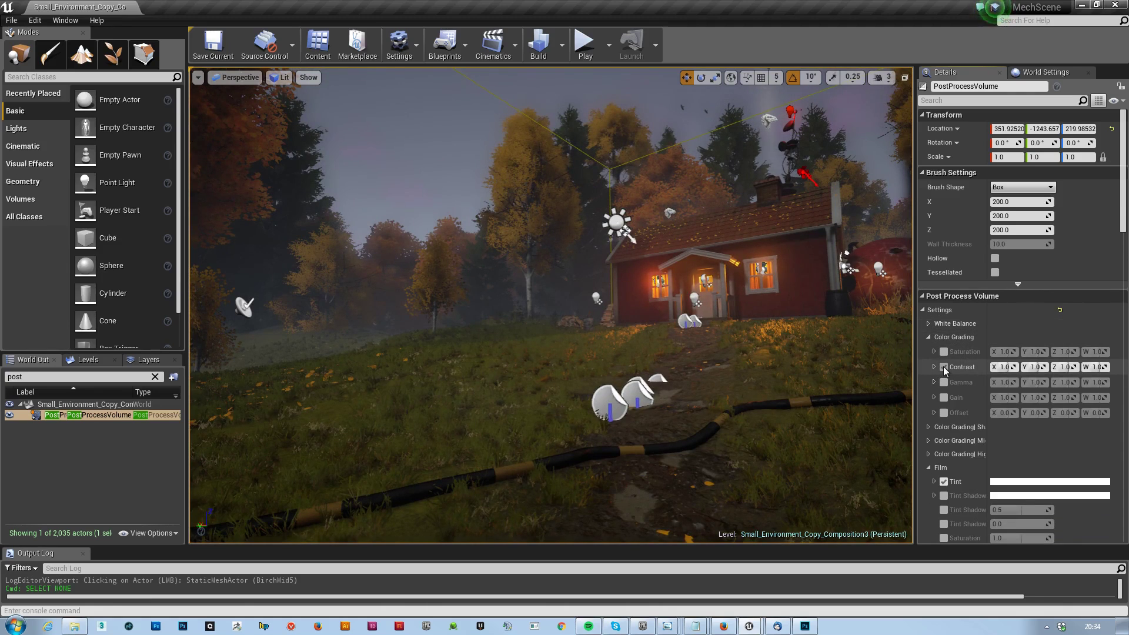
pyautogui.click(943, 366)
pyautogui.click(927, 337)
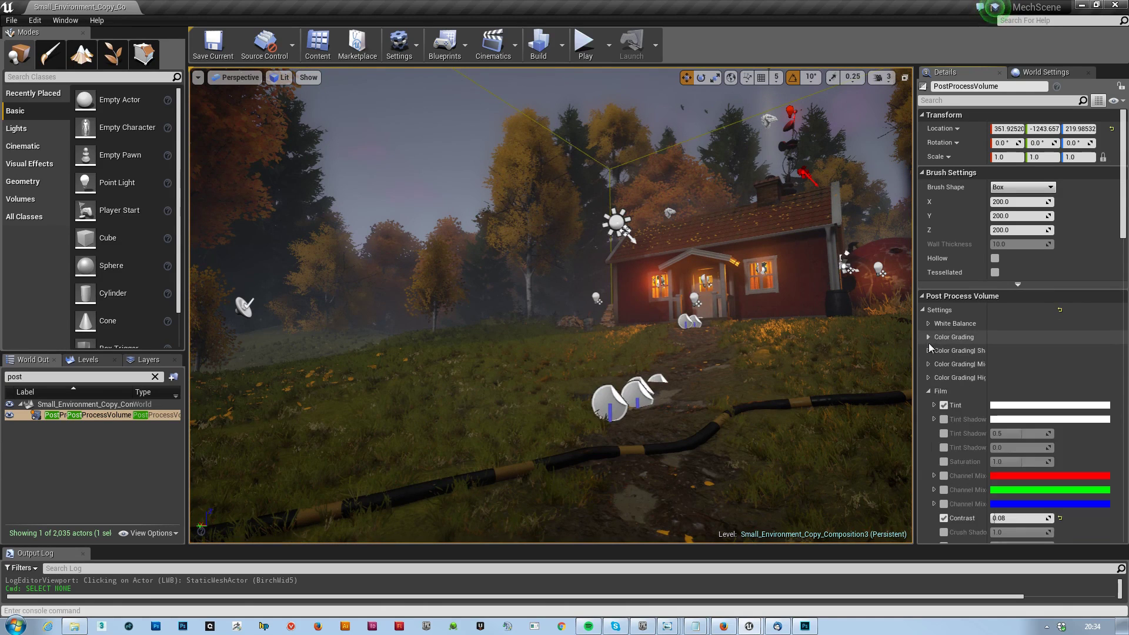
pyautogui.click(927, 351)
pyautogui.click(927, 350)
pyautogui.click(927, 364)
pyautogui.click(927, 365)
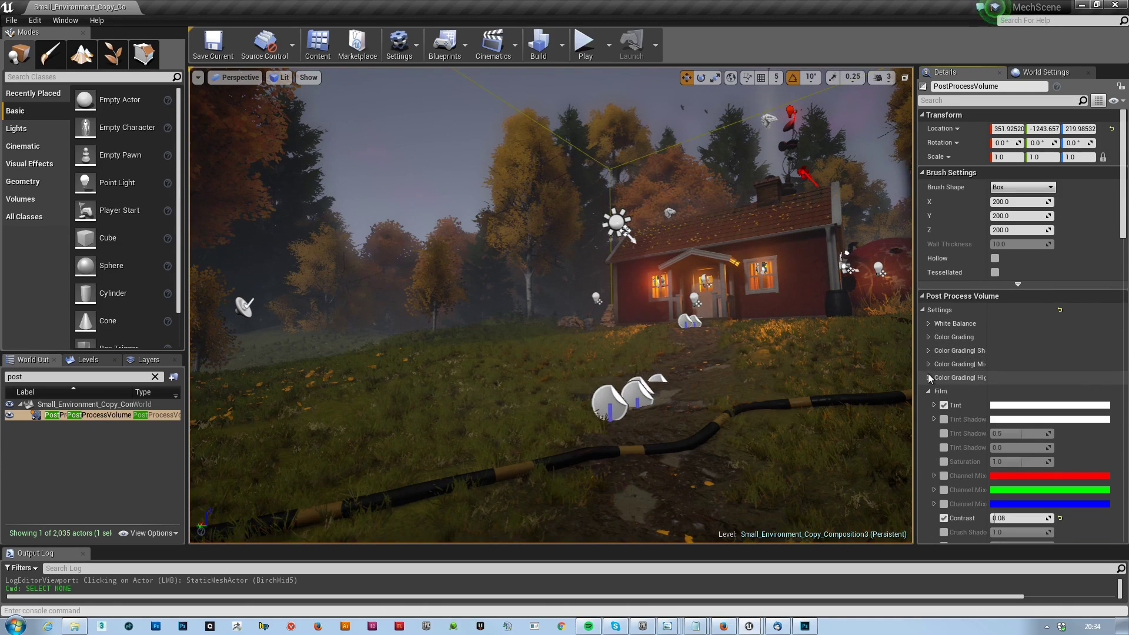
pyautogui.click(929, 377)
pyautogui.click(929, 376)
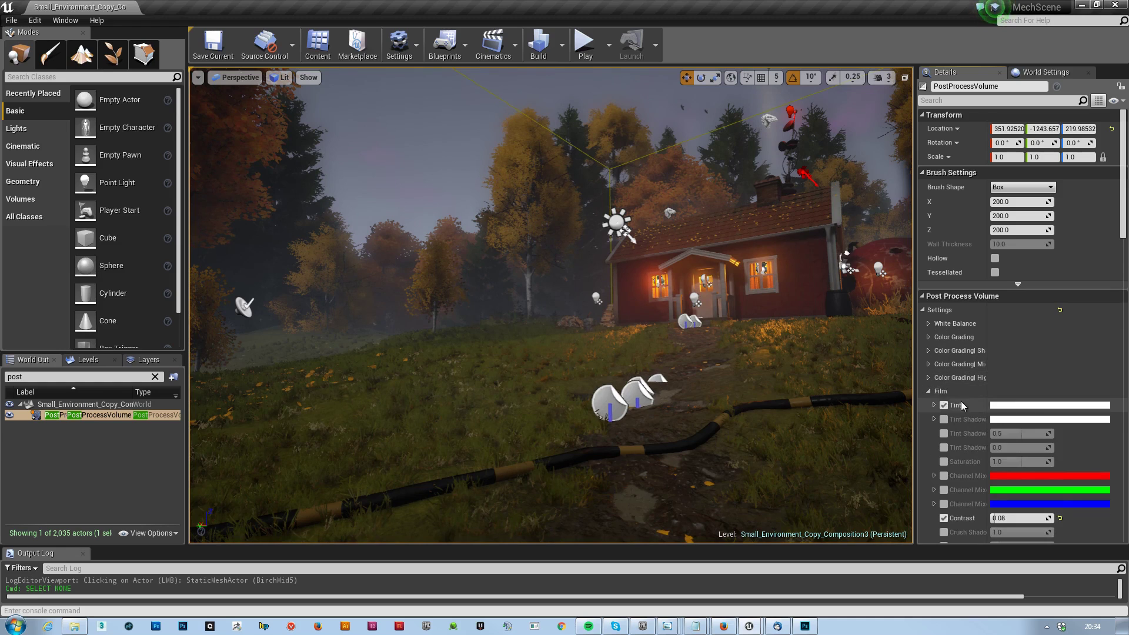
# Disable the Tint, Contrast and White clip overrides in the post process volume's Film settings
pyautogui.scroll(-2, 960, 401)
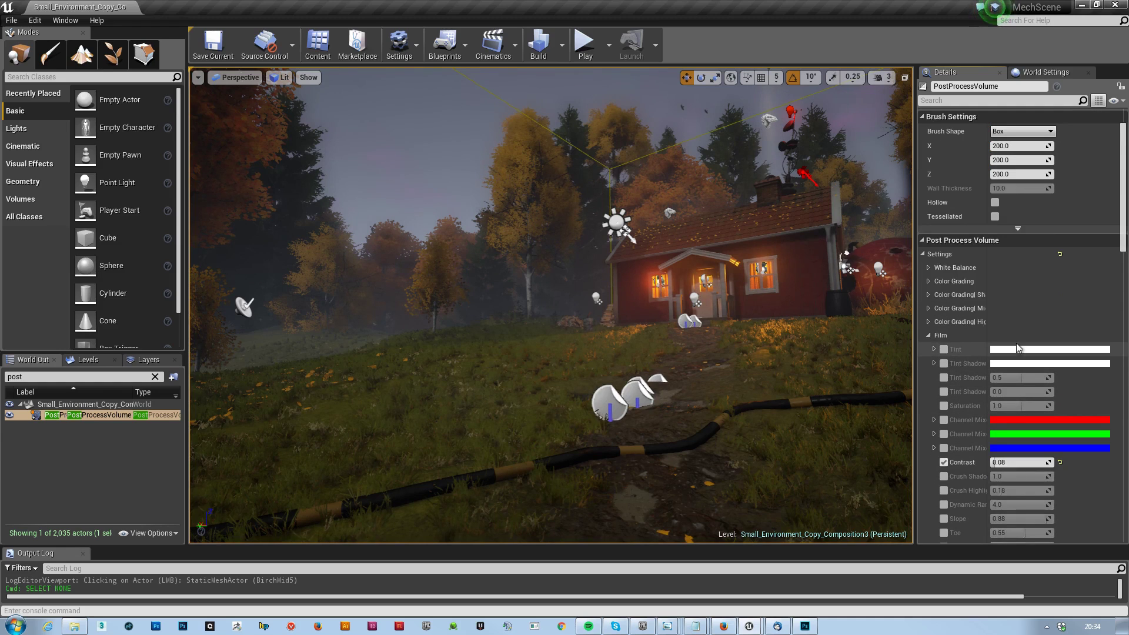
pyautogui.scroll(-2, 1016, 345)
pyautogui.click(944, 388)
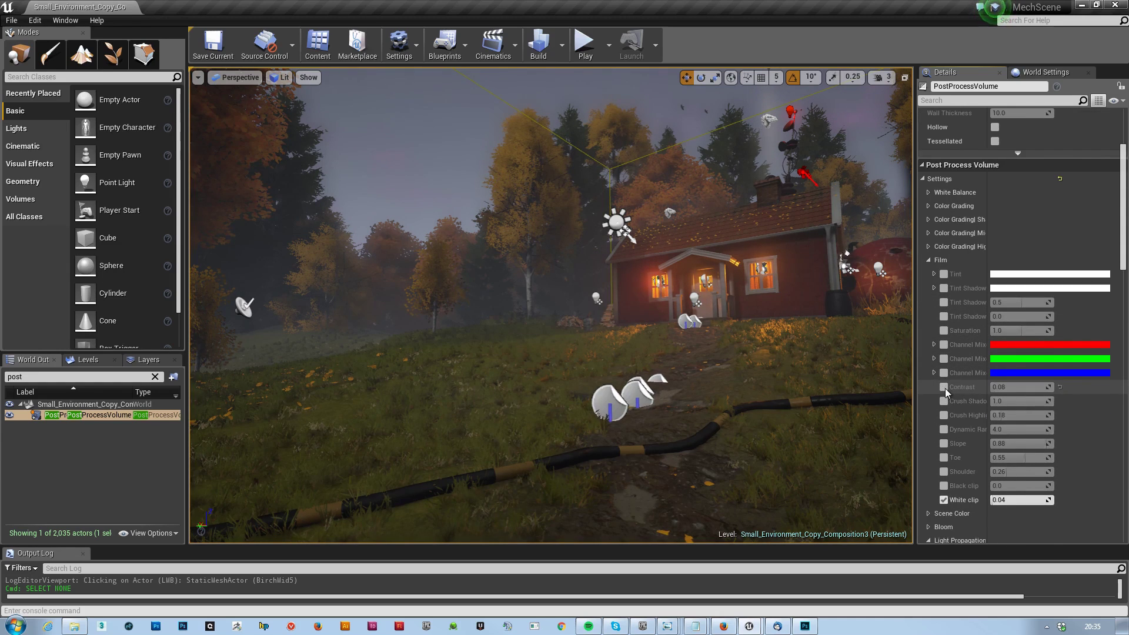
pyautogui.scroll(-4, 968, 386)
pyautogui.click(946, 349)
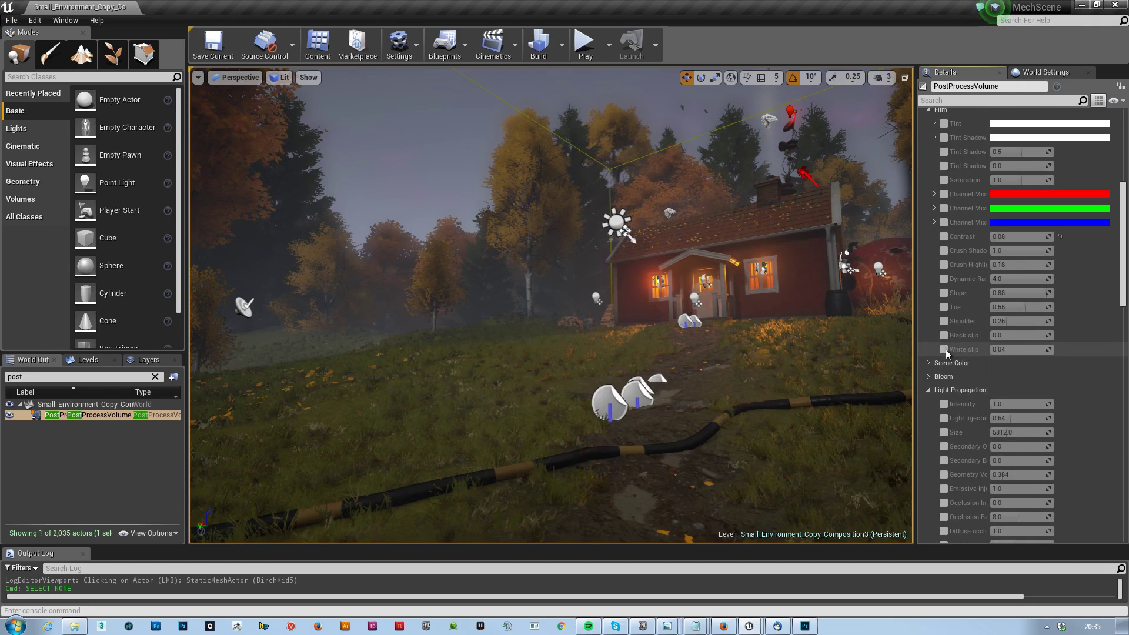
# Disable the Fringe Intensity, Vignette Intensity, Grain Jitter and Color Grading Intensity overrides in the Scene Color settings
pyautogui.click(929, 363)
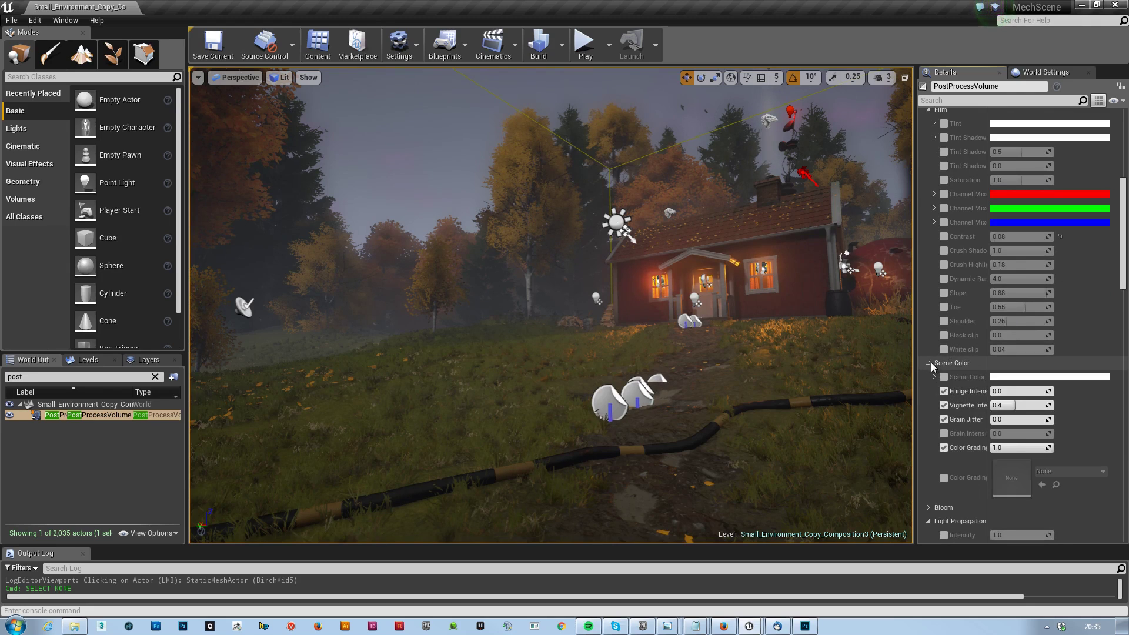
pyautogui.click(944, 391)
pyautogui.click(944, 405)
pyautogui.click(944, 419)
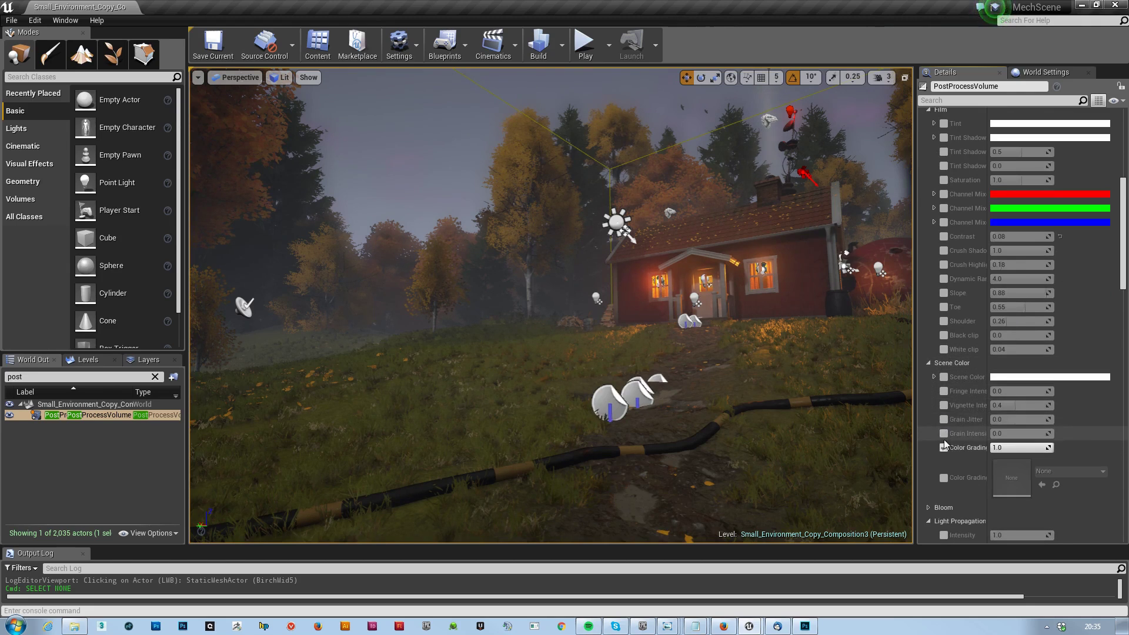
pyautogui.click(944, 447)
pyautogui.click(933, 376)
pyautogui.scroll(-5, 936, 396)
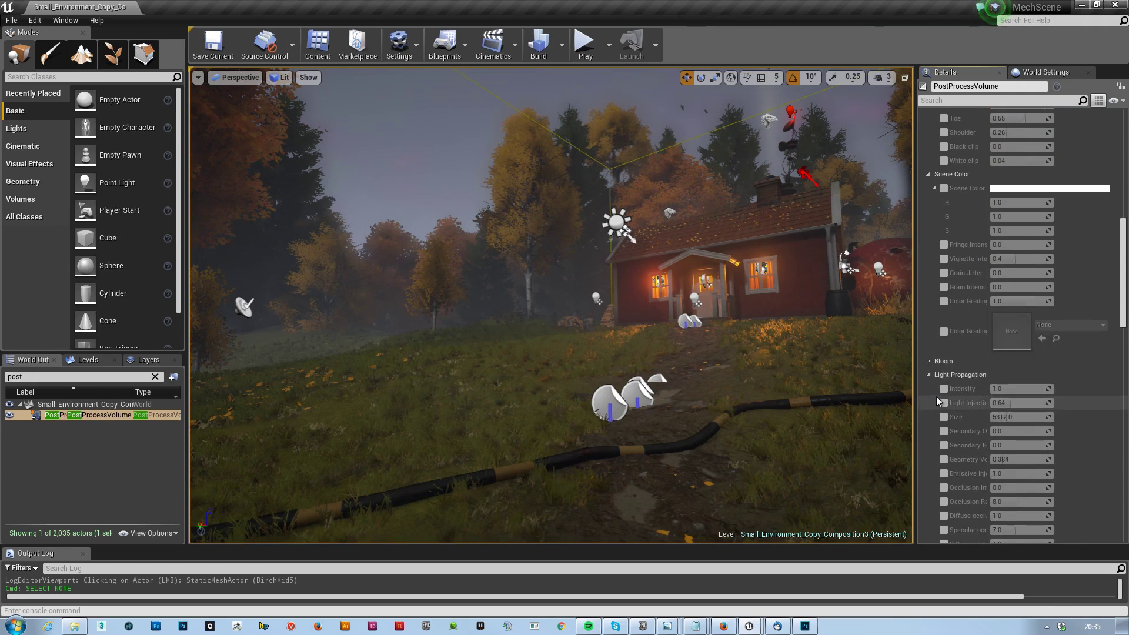
# Compare the scene with the Bloom Intensity override on and off, and disable the Bloom Intensity, Threshold, Size scale and #1 Tint overrides
pyautogui.click(929, 361)
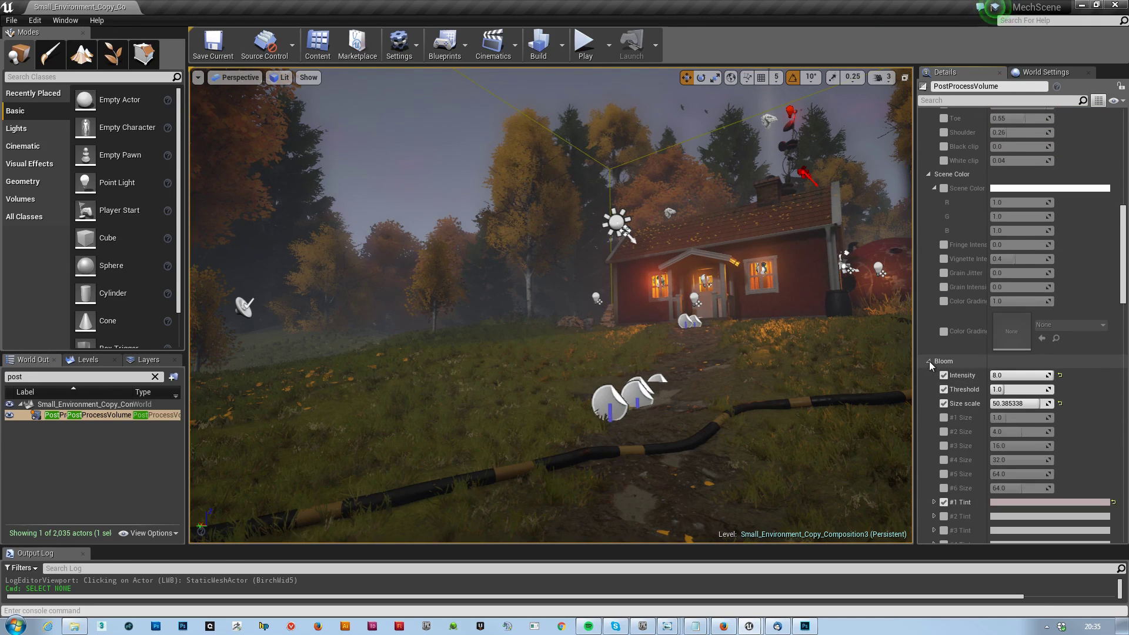
pyautogui.click(944, 375)
pyautogui.click(943, 375)
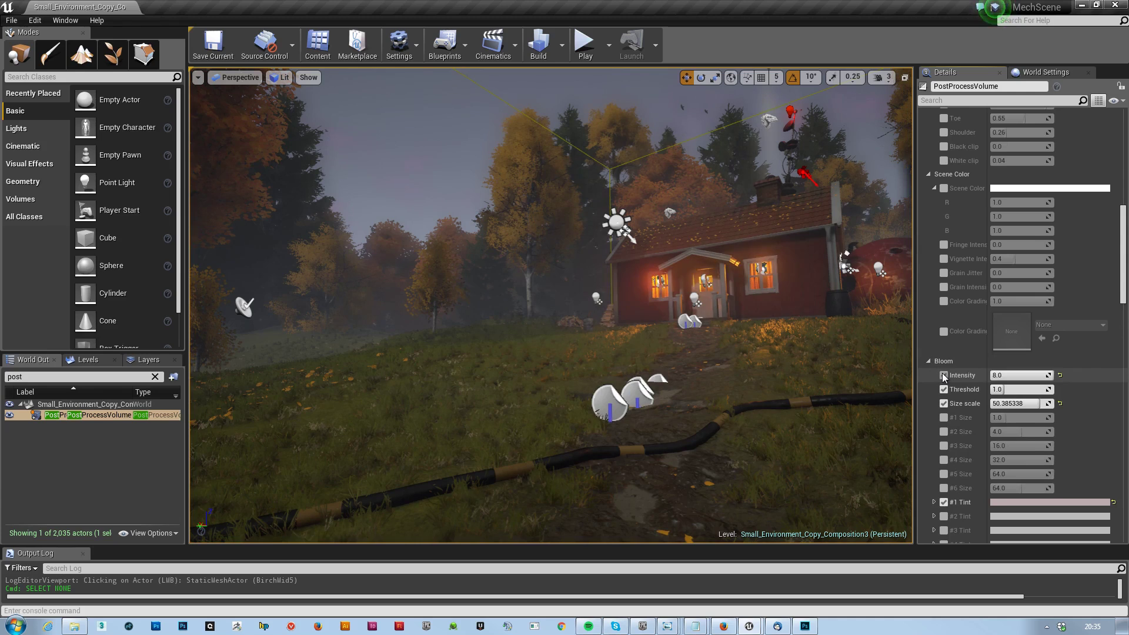
pyautogui.click(943, 376)
pyautogui.click(943, 389)
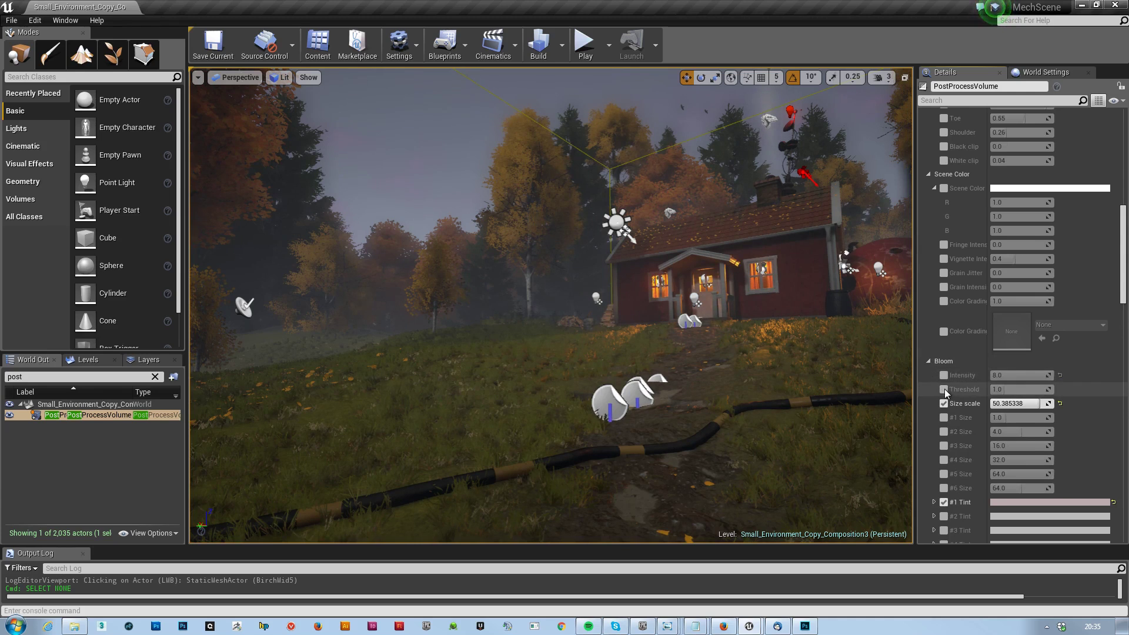
pyautogui.click(944, 403)
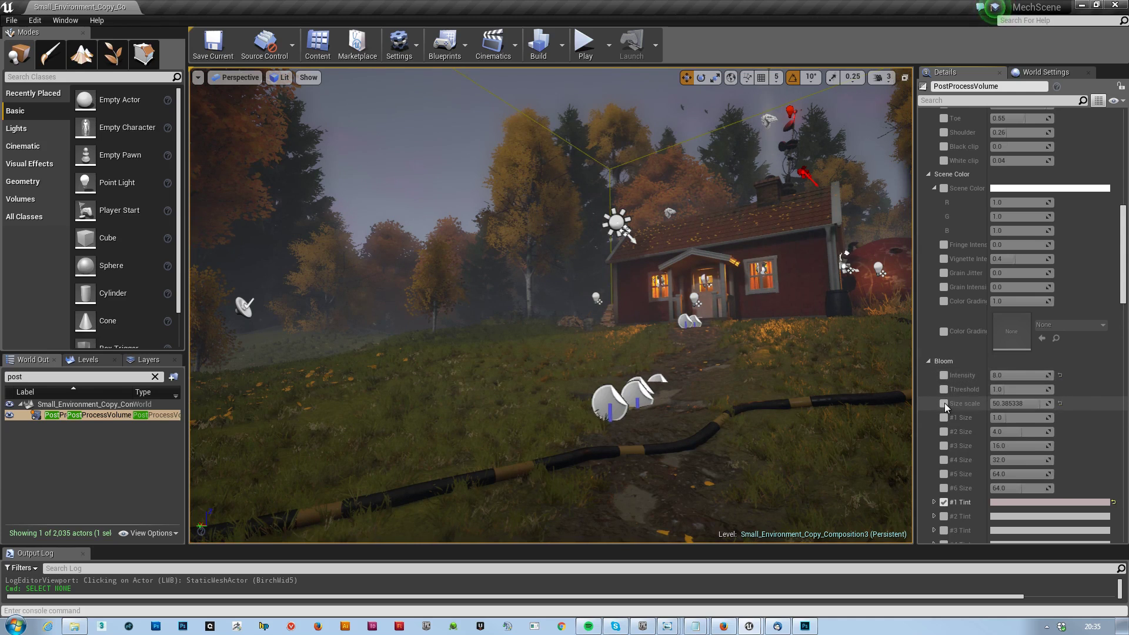
pyautogui.click(929, 361)
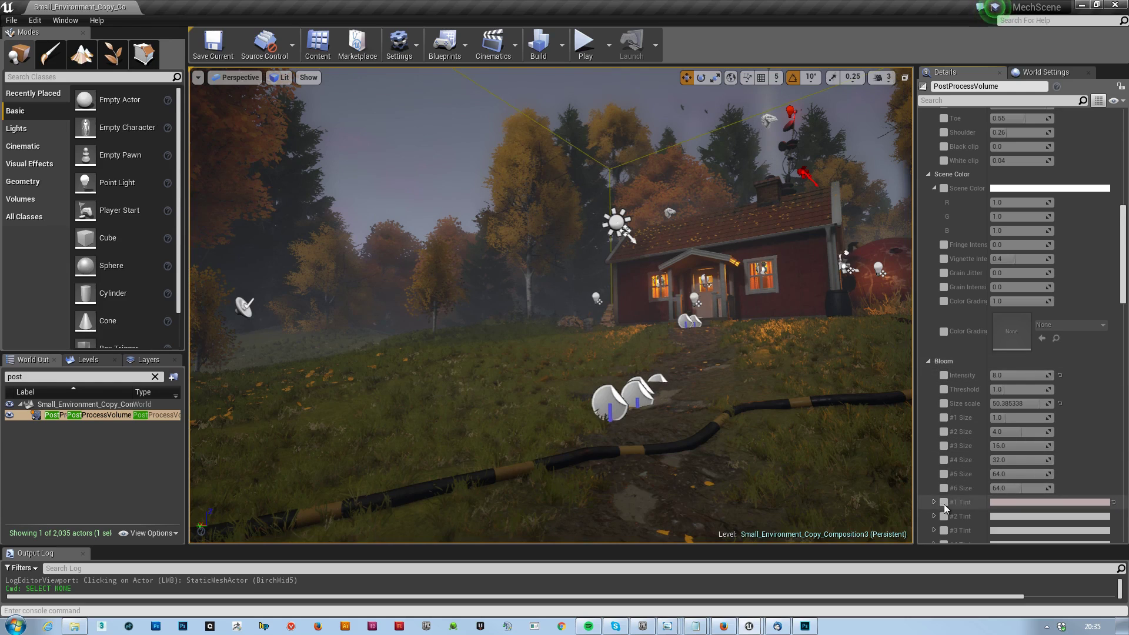
# Reset the Auto Exposure Min Brightness to 0.03 and Max Brightness to 2.0, and disable both overrides
pyautogui.scroll(-2, 928, 362)
pyautogui.click(926, 337)
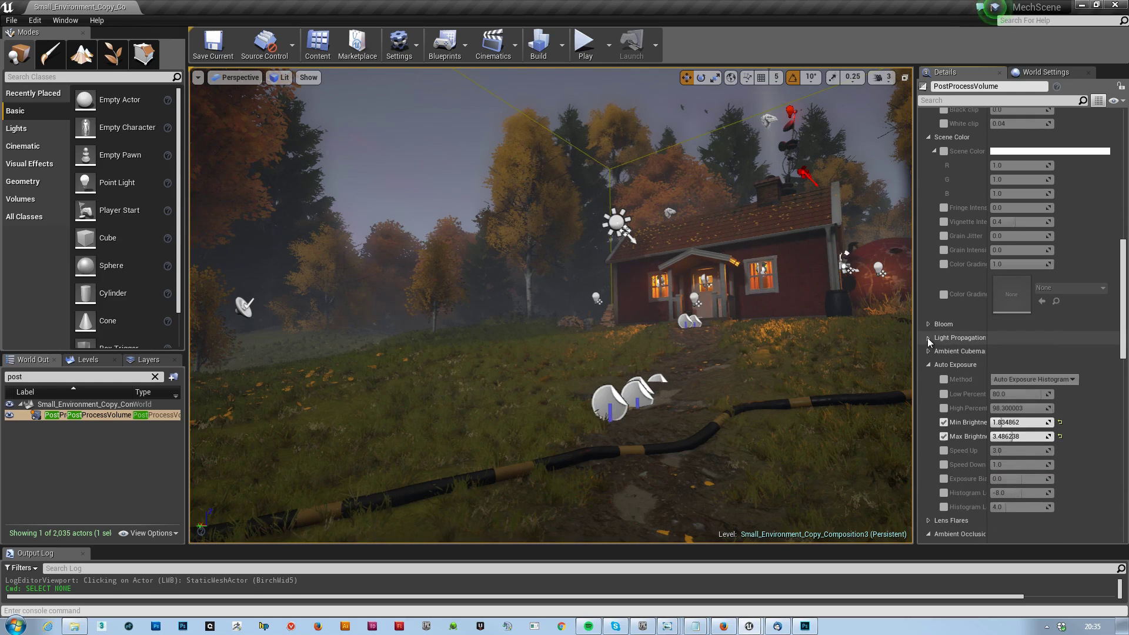
pyautogui.click(943, 421)
pyautogui.click(1059, 422)
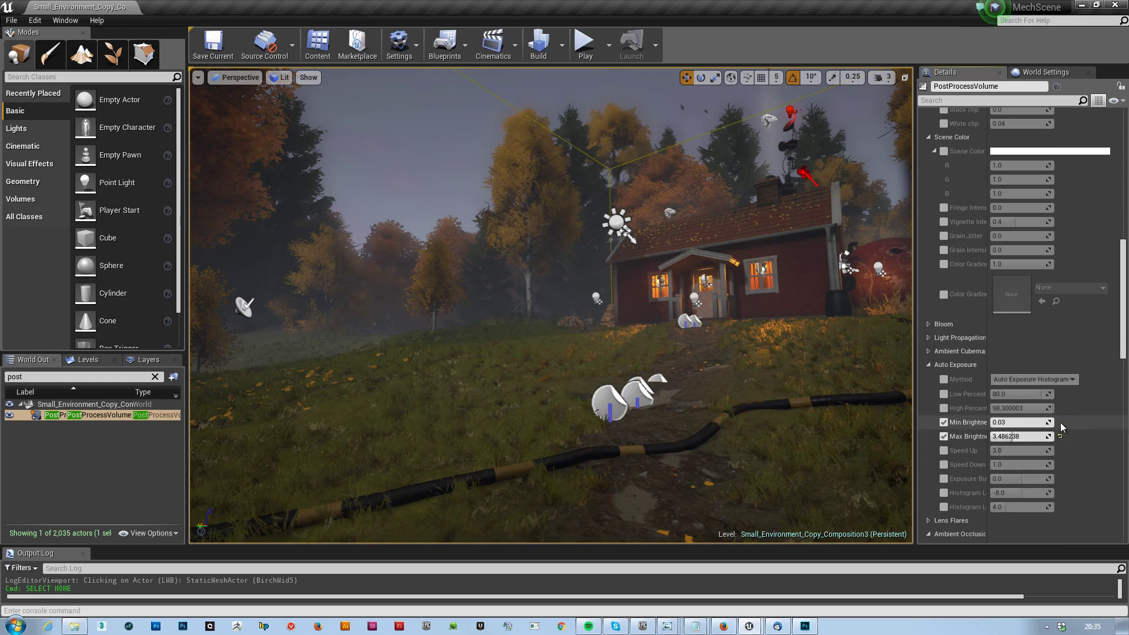
pyautogui.click(1060, 436)
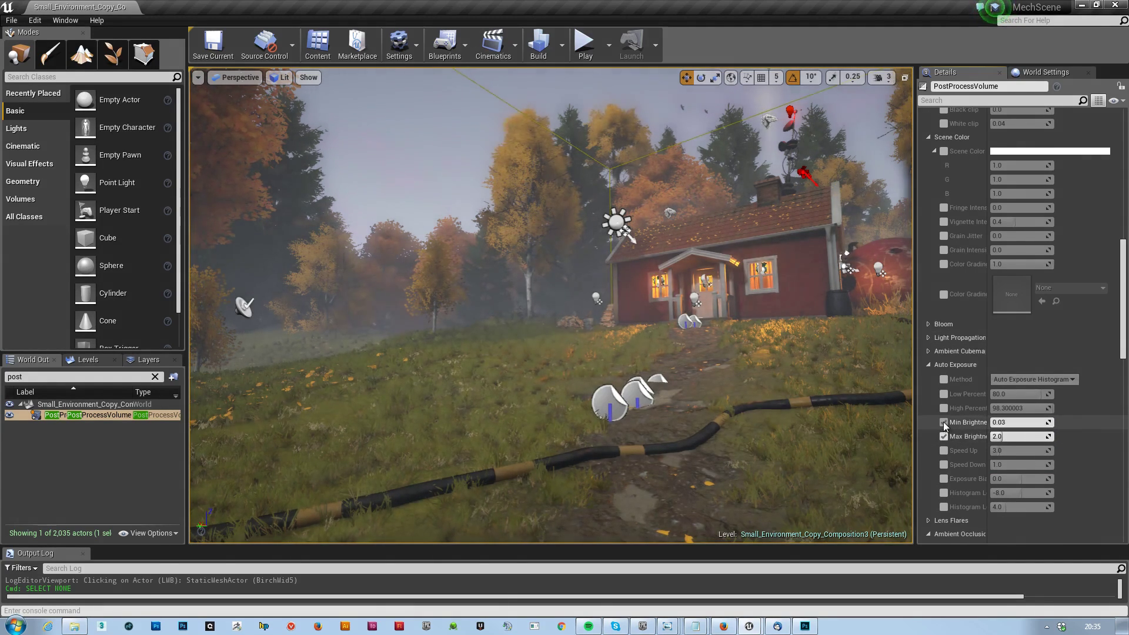
pyautogui.click(943, 421)
pyautogui.click(943, 436)
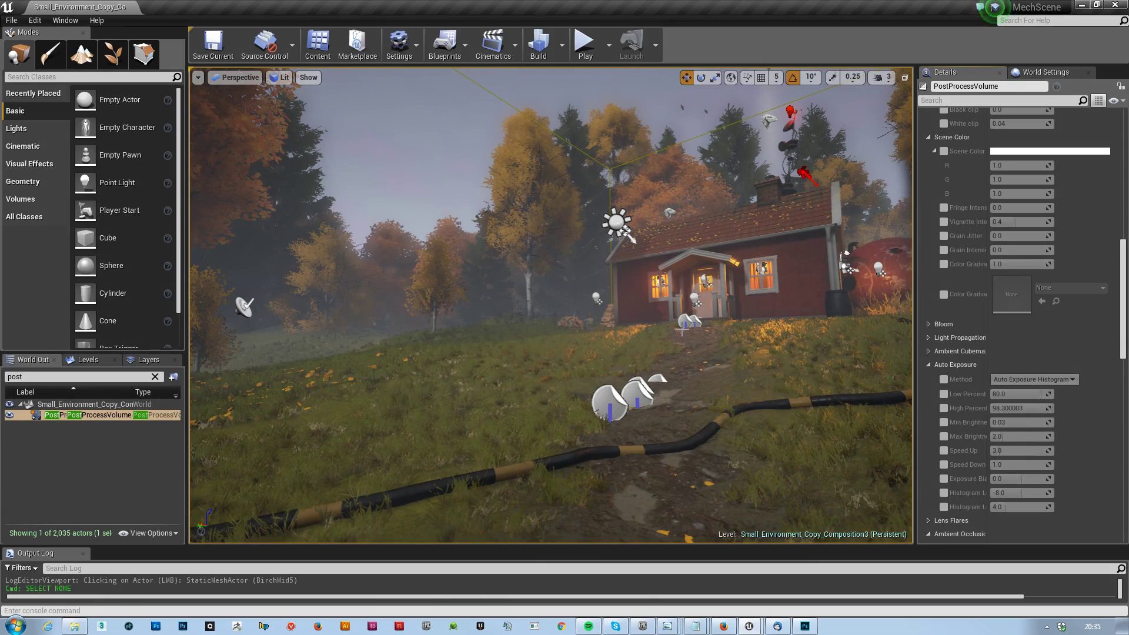
# Check the Lens Flares and Ambient Occlusion settings for active overrides
pyautogui.click(929, 365)
pyautogui.click(928, 379)
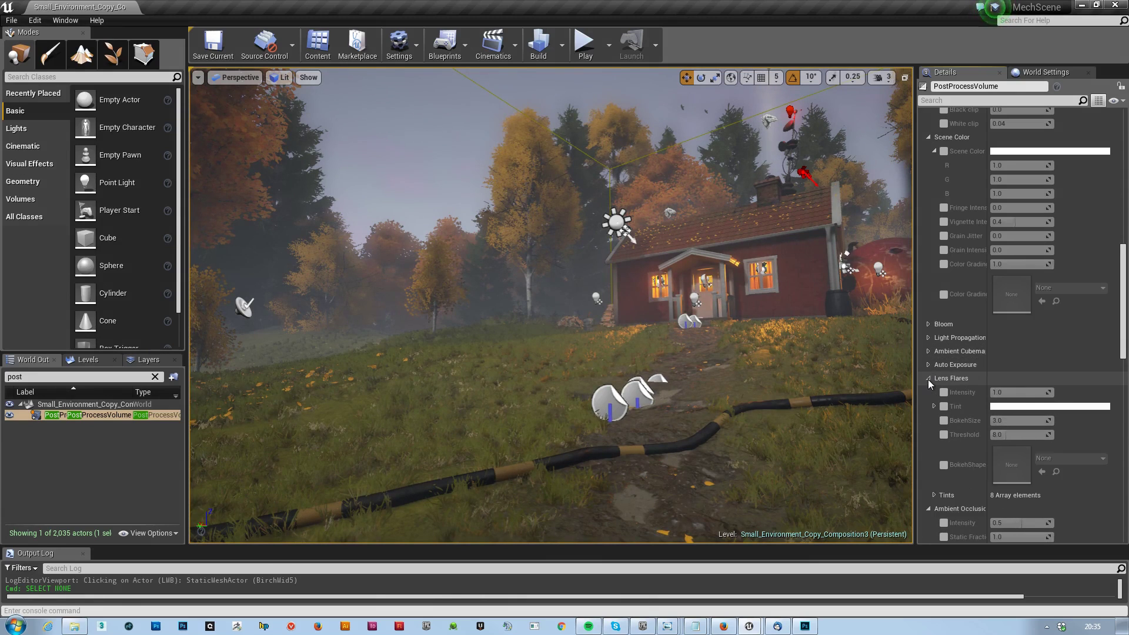
pyautogui.scroll(-3, 928, 379)
pyautogui.click(928, 228)
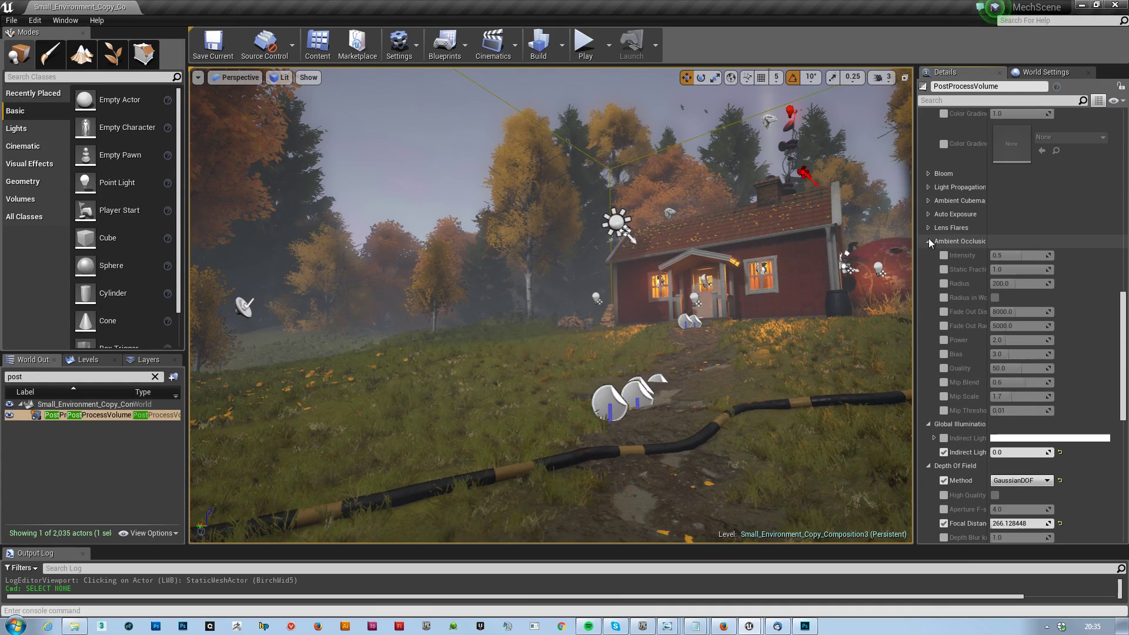
pyautogui.click(929, 241)
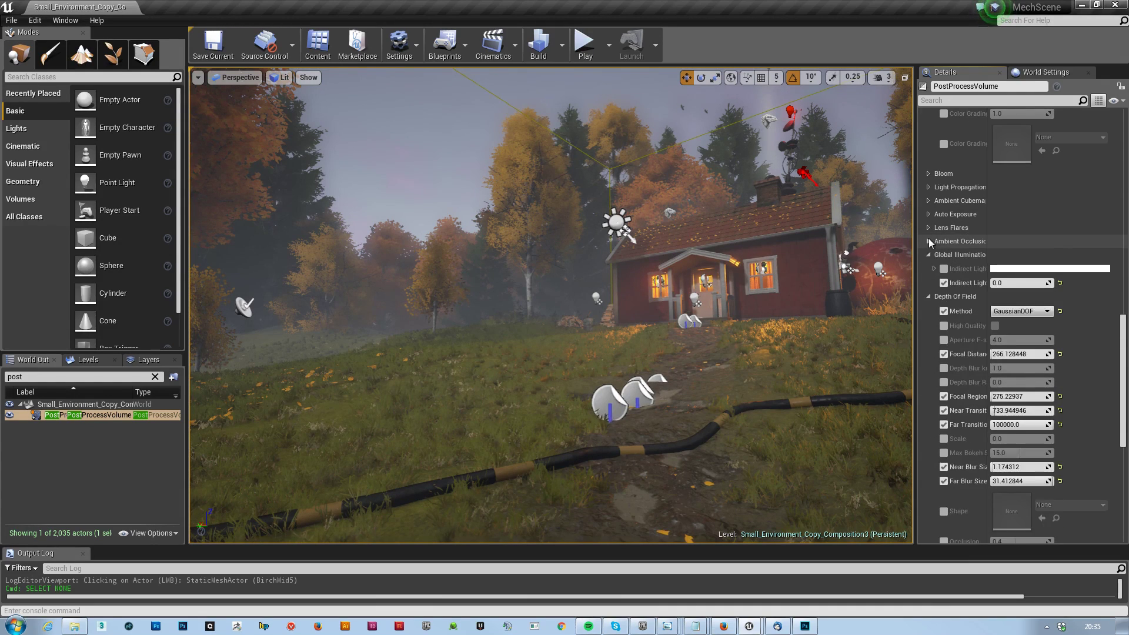
# Test the Global Illumination Indirect Lighting Intensity at about 3.0, reset it to 1.0 and disable its override
pyautogui.click(944, 284)
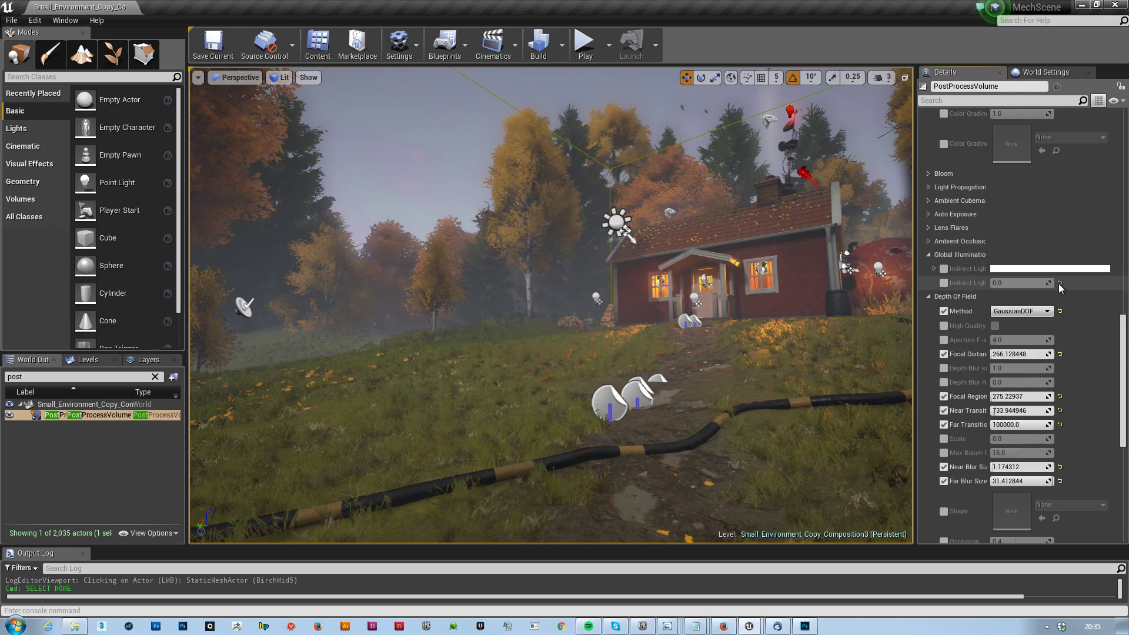
pyautogui.click(944, 284)
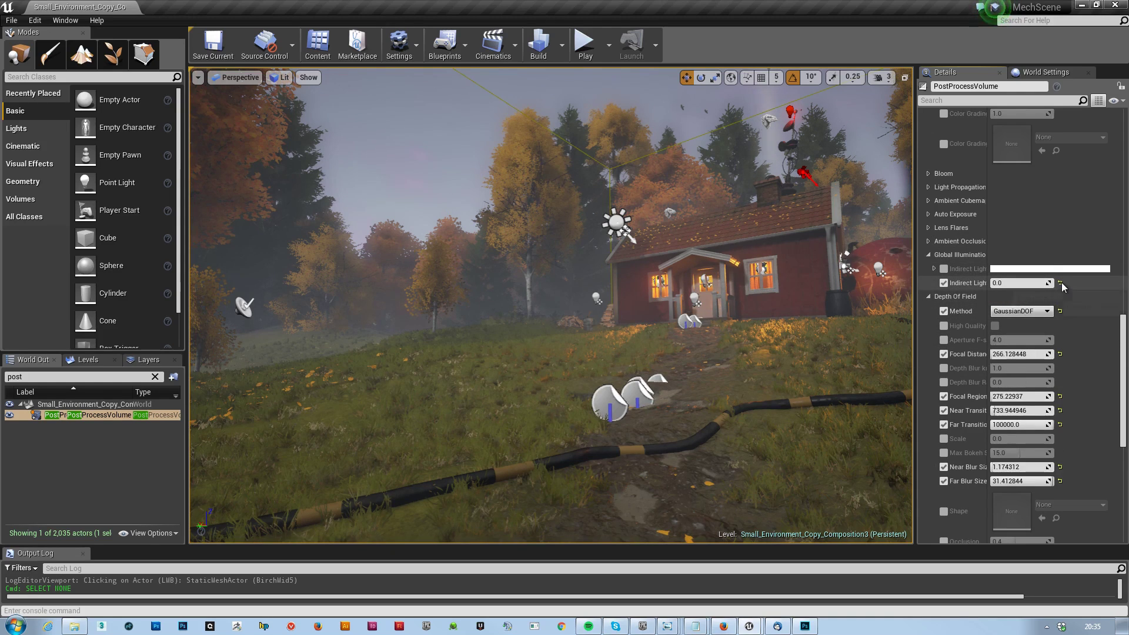
pyautogui.click(1060, 283)
pyautogui.moveTo(1006, 283); pyautogui.dragTo(1036, 283)
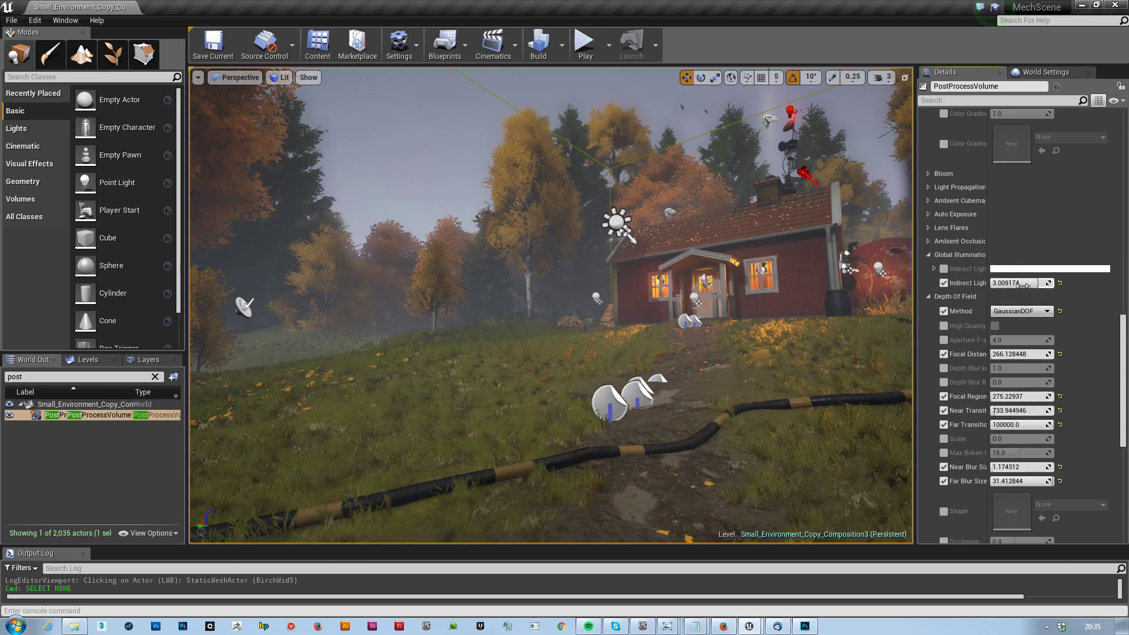
pyautogui.click(1060, 283)
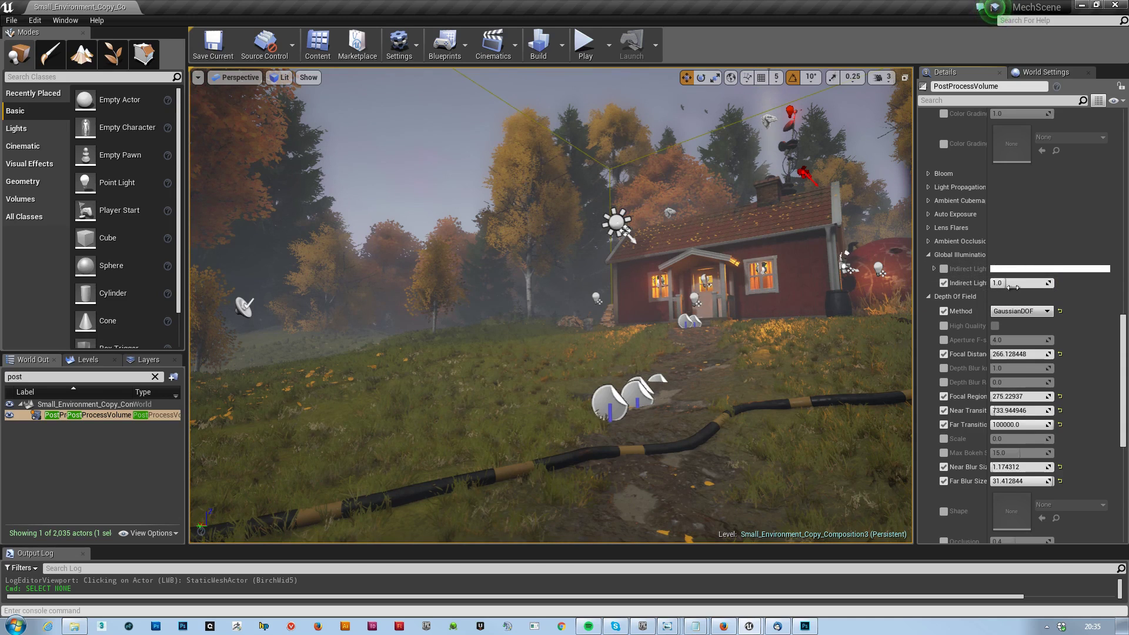
pyautogui.click(943, 284)
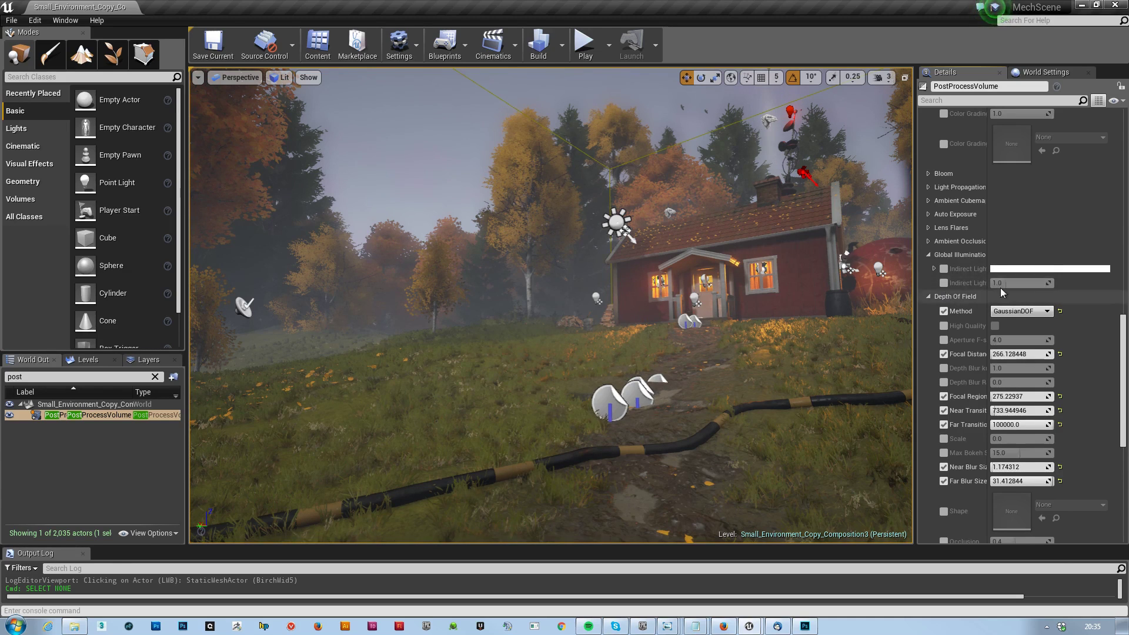
pyautogui.click(929, 255)
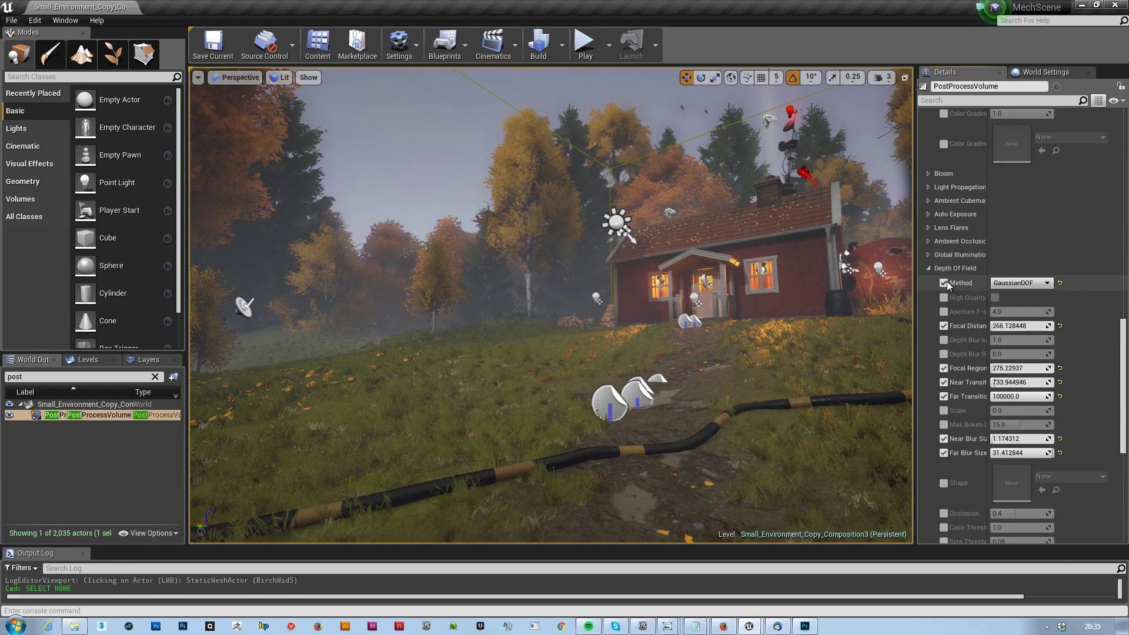
# Examine the Ambient Cubemap settings, widening the property name column to read the full labels
pyautogui.click(928, 268)
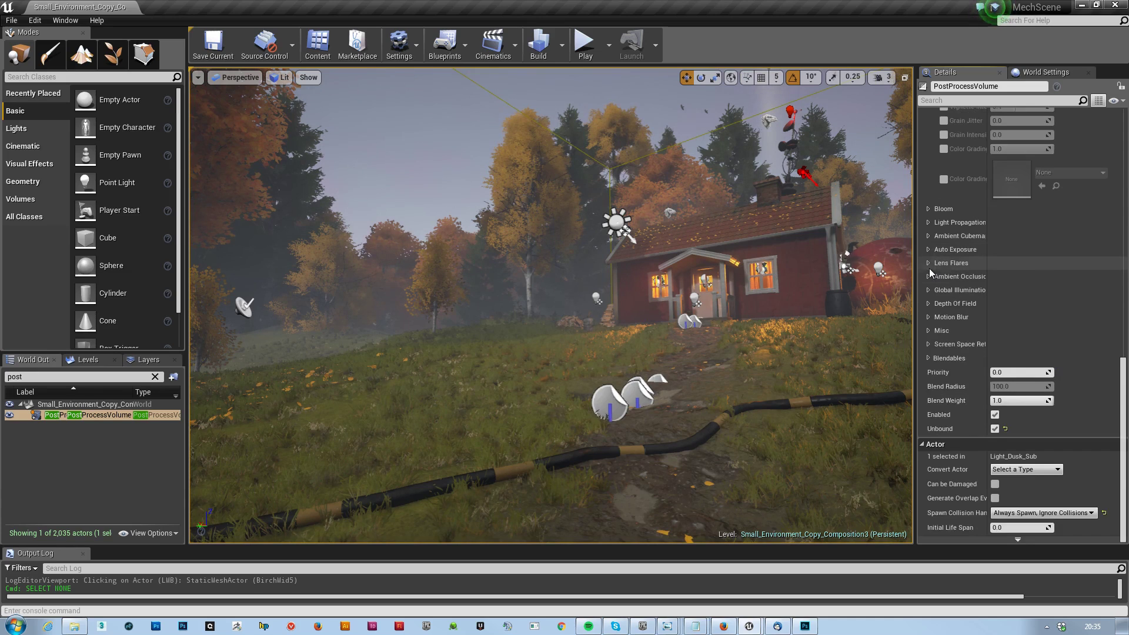
pyautogui.click(929, 236)
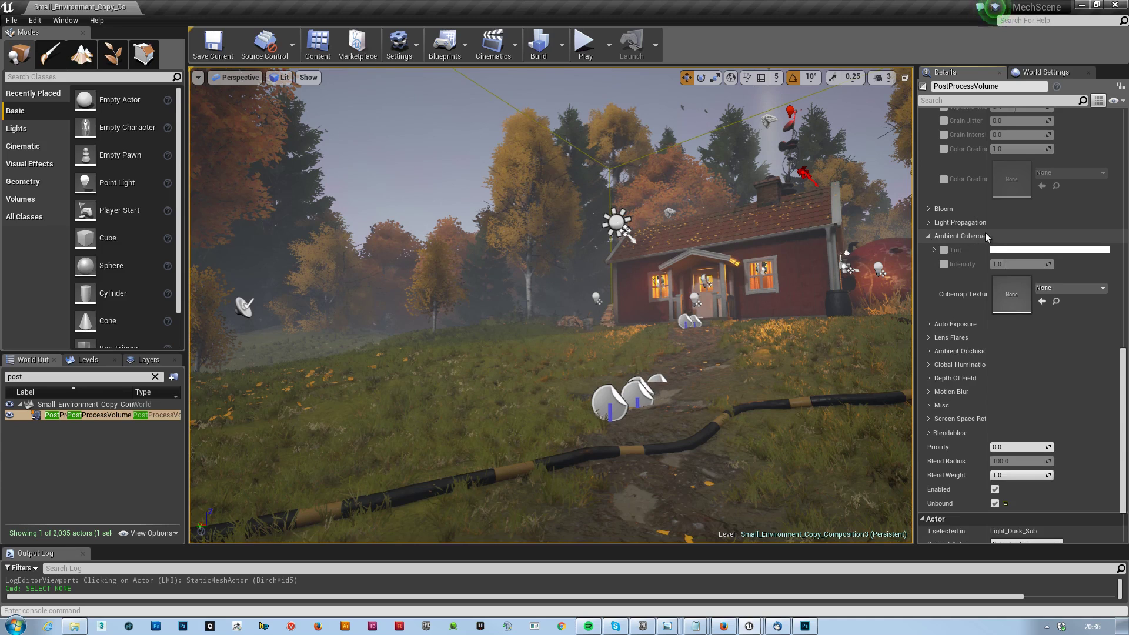
pyautogui.moveTo(986, 233); pyautogui.dragTo(1007, 234)
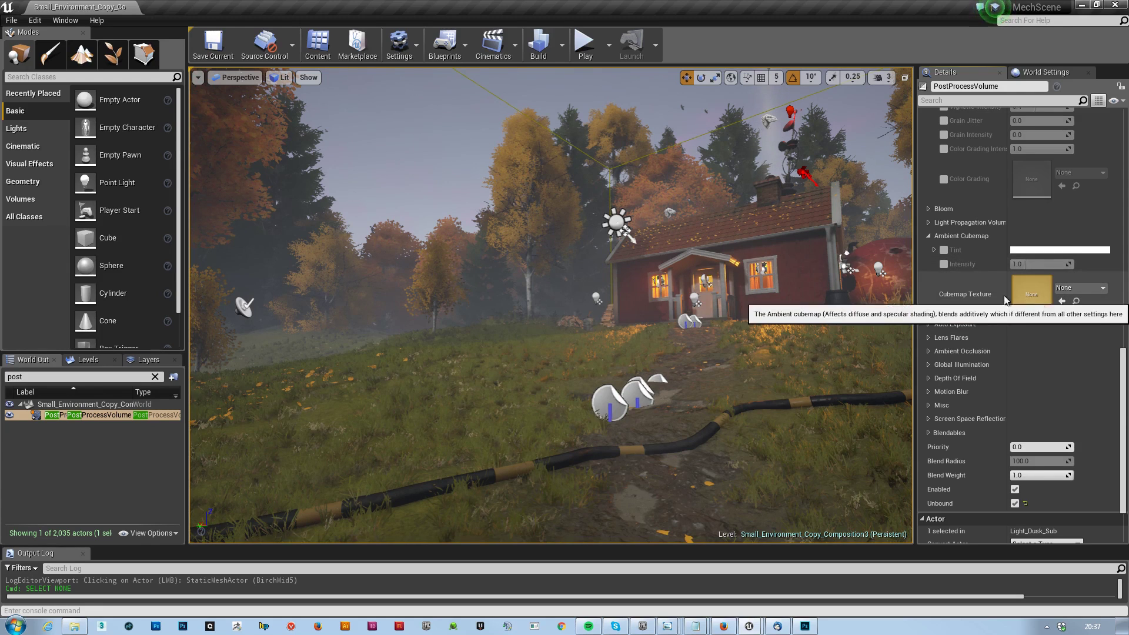
pyautogui.click(928, 236)
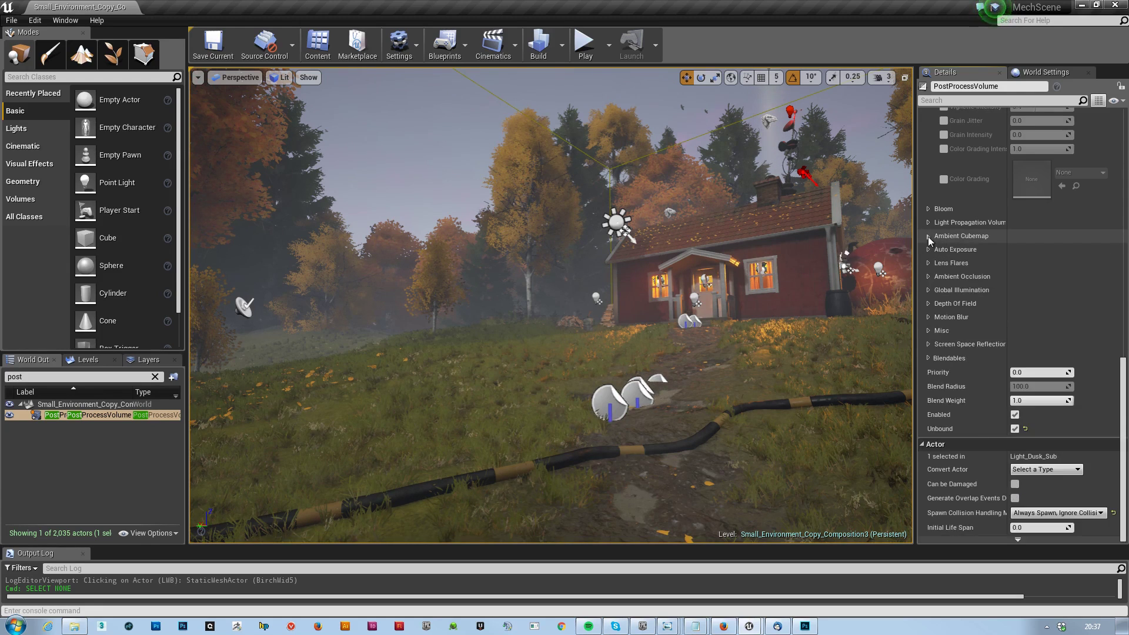
# Review the remaining post process groups from Auto Exposure through Global Illumination, Motion Blur and Misc to Screen Space Reflections
pyautogui.click(927, 250)
pyautogui.click(928, 250)
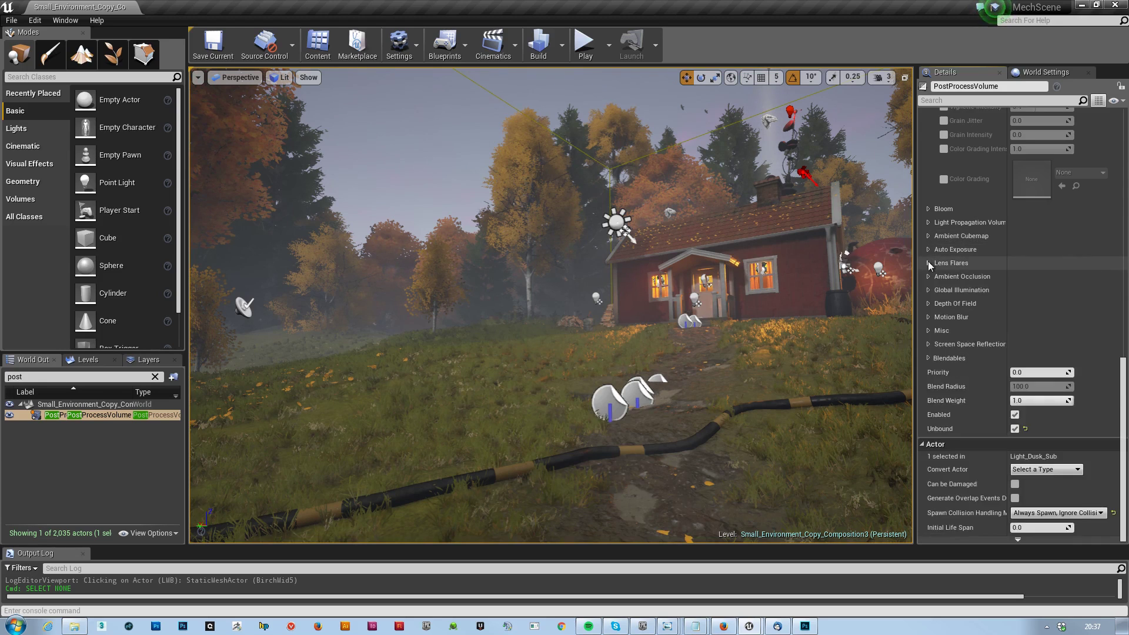
pyautogui.click(928, 262)
pyautogui.click(928, 263)
pyautogui.click(927, 276)
pyautogui.click(927, 277)
pyautogui.click(927, 290)
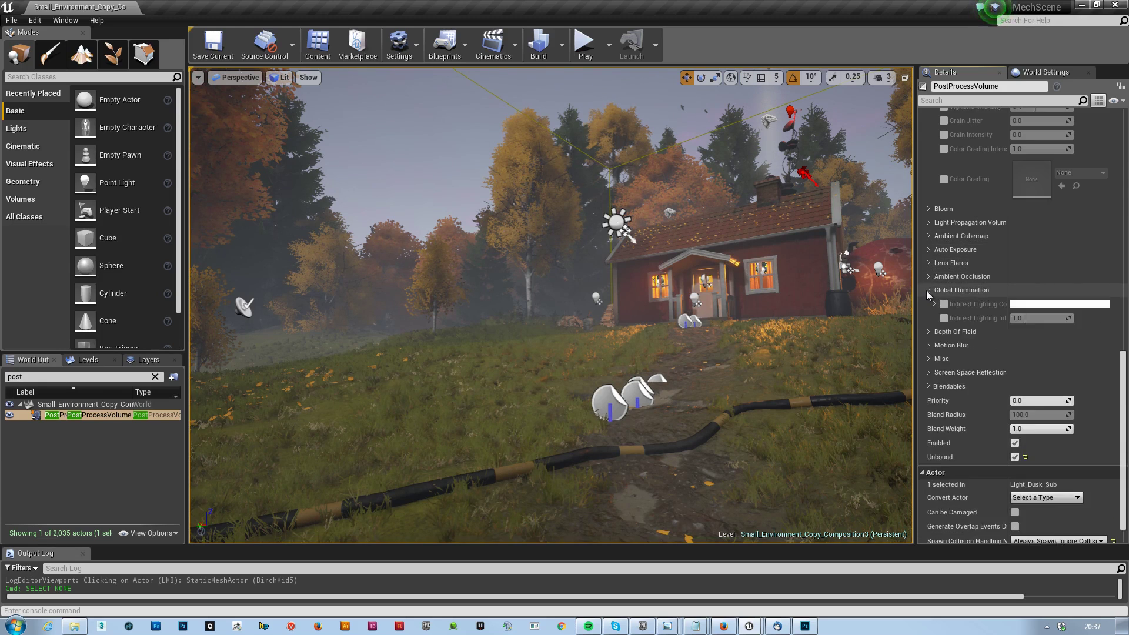
pyautogui.click(926, 290)
pyautogui.click(926, 304)
pyautogui.click(926, 305)
pyautogui.click(926, 318)
pyautogui.click(926, 319)
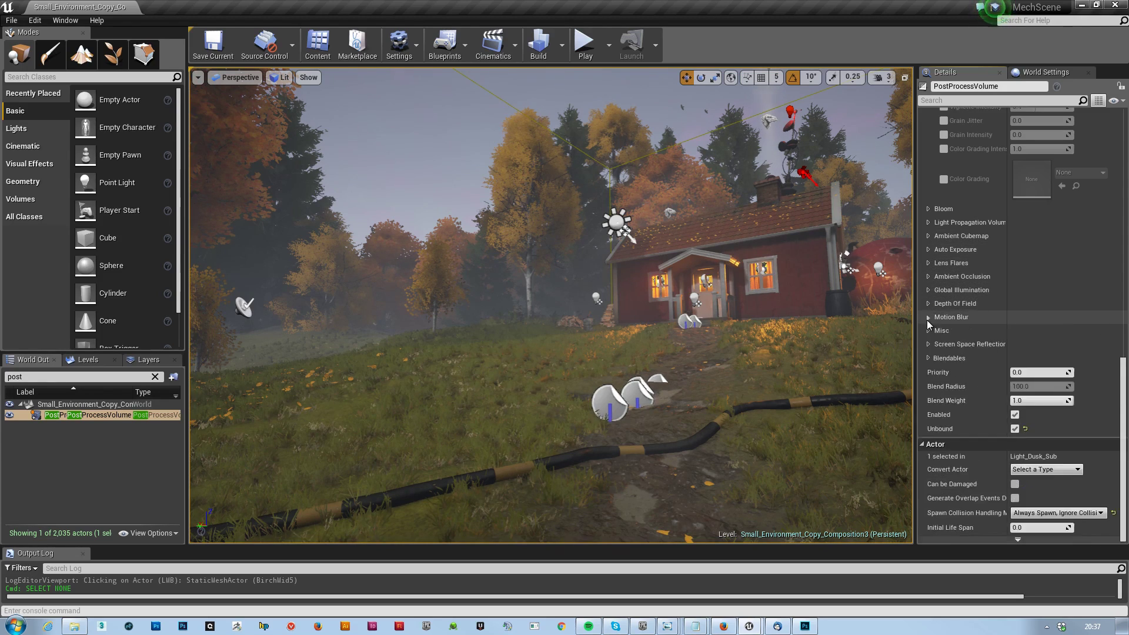
pyautogui.click(927, 331)
pyautogui.click(927, 333)
pyautogui.click(928, 343)
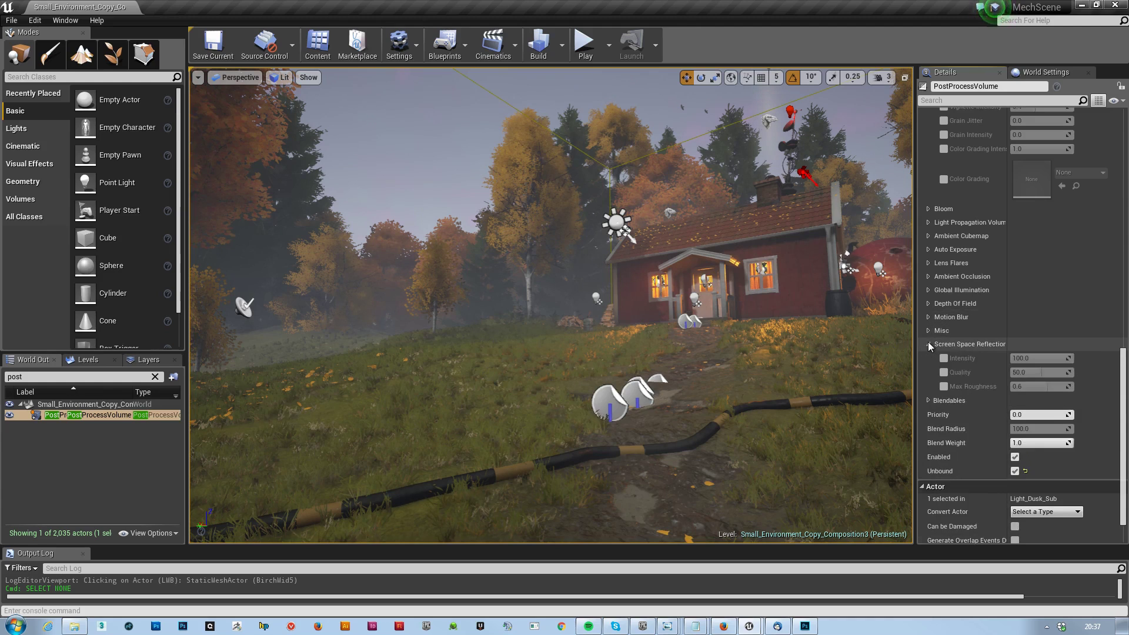
pyautogui.click(928, 342)
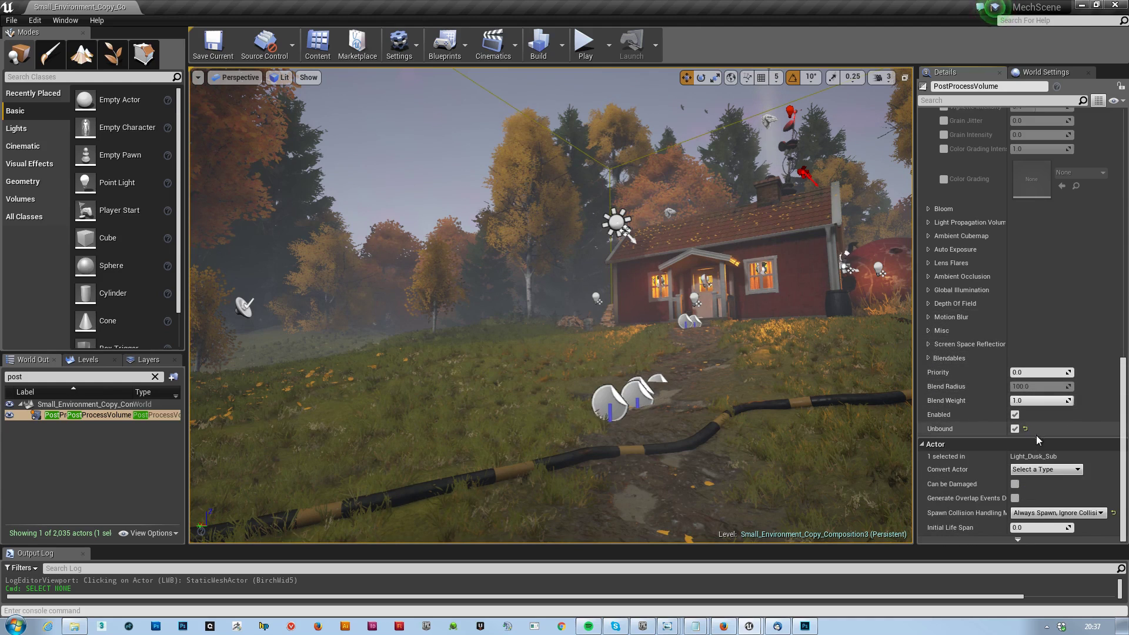
# Inspect the house, crashed red sphere and surrounding forest from several viewpoints with the post-process overrides disabled
pyautogui.scroll(15, 1070, 235)
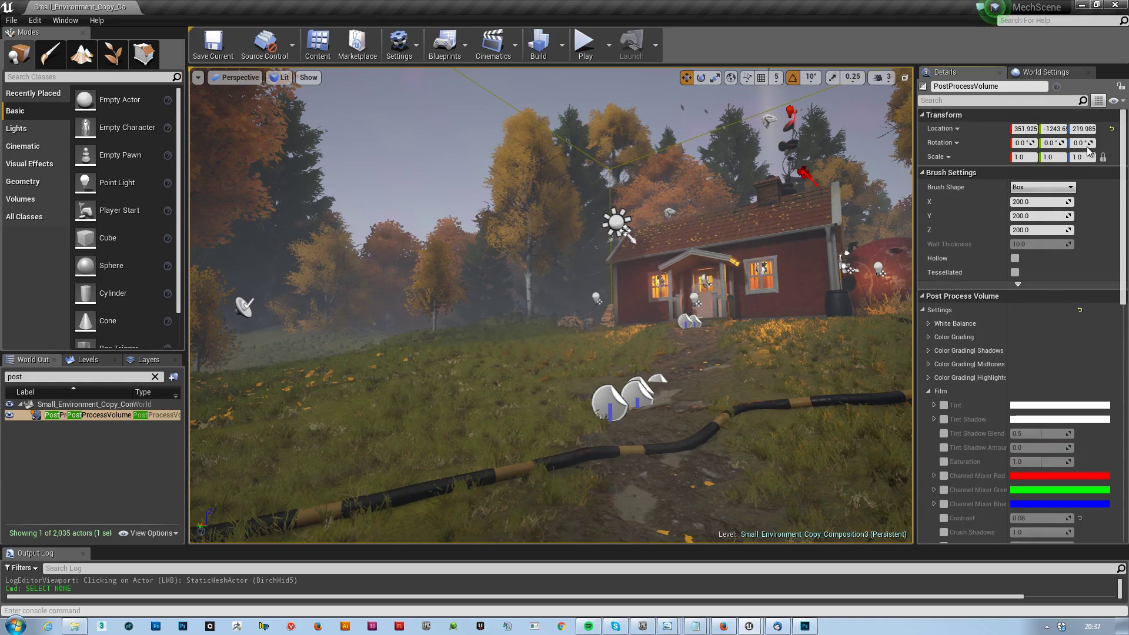
pyautogui.moveTo(703, 364); pyautogui.dragTo(1111, 347, button='right')
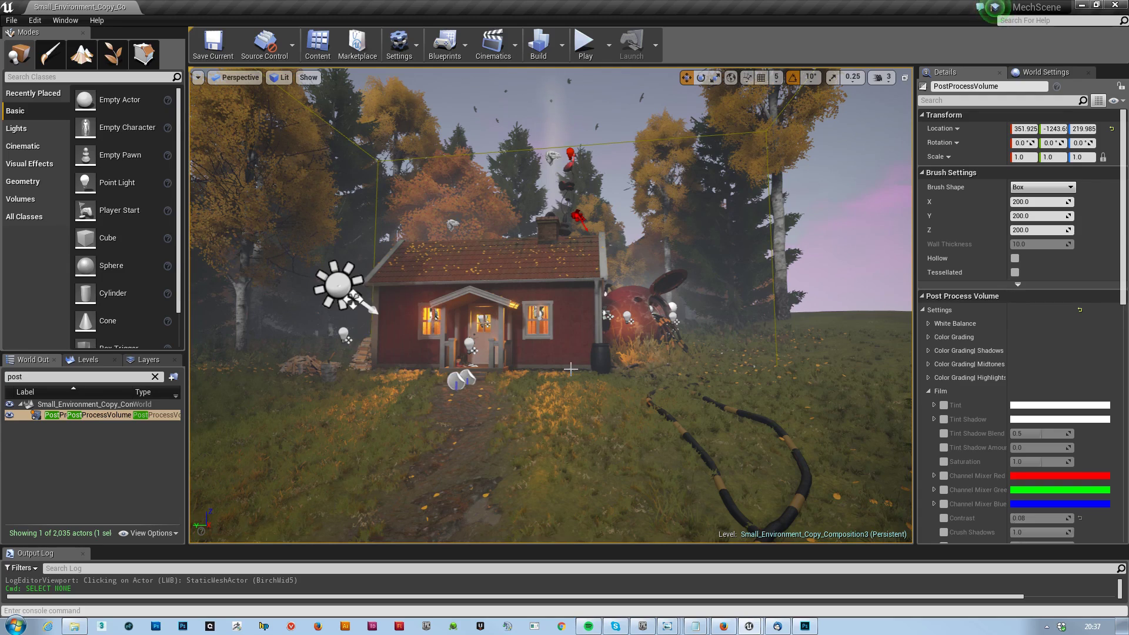
pyautogui.moveTo(681, 340)
pyautogui.mouseDown(button='right')
pyautogui.moveTo(559, 350)
pyautogui.moveTo(664, 350)
pyautogui.moveTo(691, 338)
pyautogui.moveTo(675, 339)
pyautogui.mouseUp(button='right')
pyautogui.scroll(3, 675, 340)
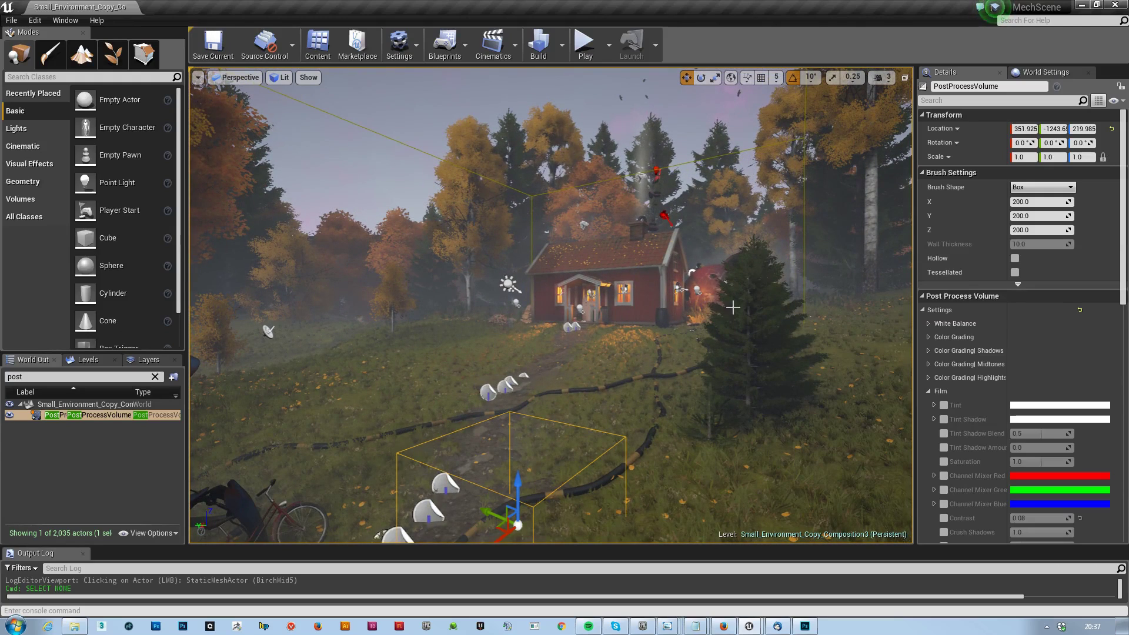
pyautogui.moveTo(795, 344)
pyautogui.mouseDown(button='right')
pyautogui.moveTo(723, 347)
pyautogui.moveTo(793, 344)
pyautogui.mouseUp(button='right')
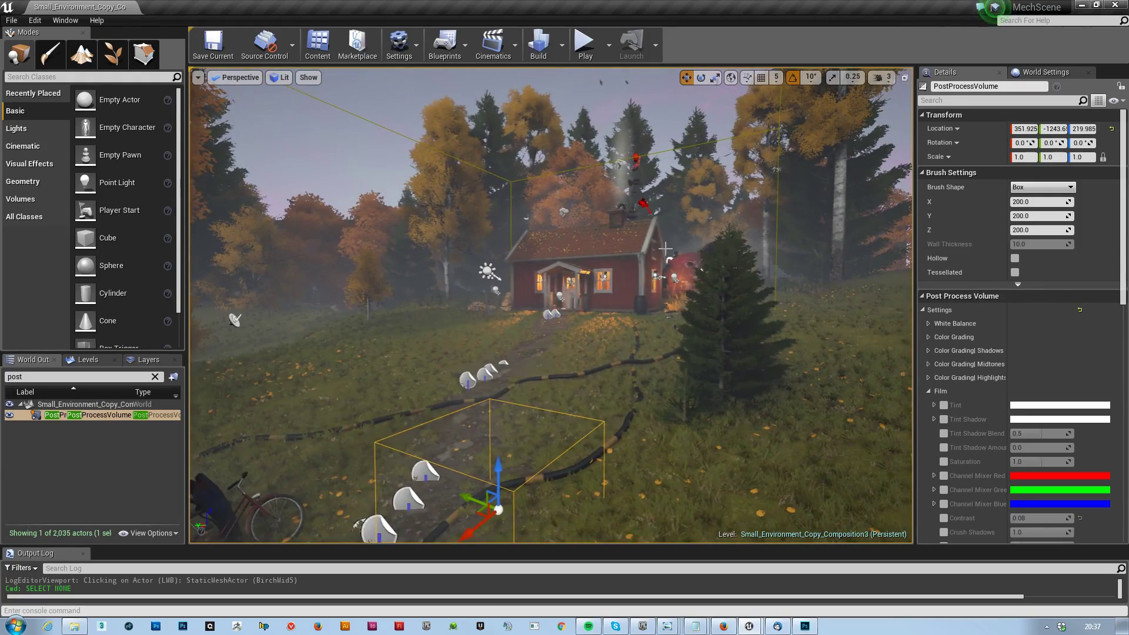
pyautogui.moveTo(666, 249); pyautogui.dragTo(705, 233, button='right')
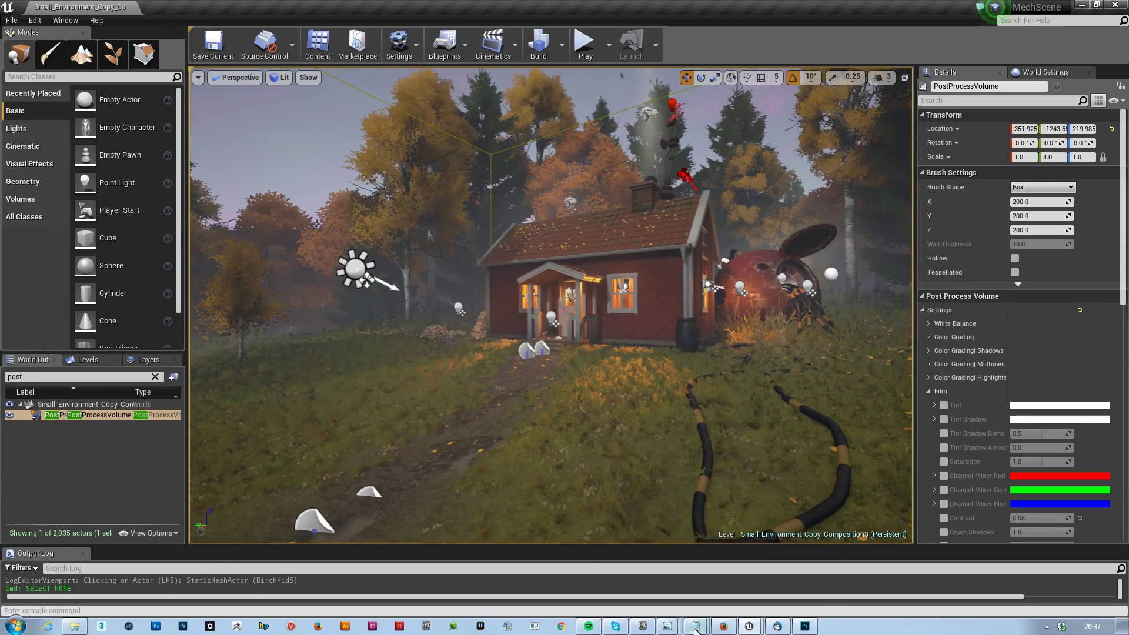
# Switch to Windows Photo Viewer and browse the dusk reference paintings from december1994_1920.jpg through to missingperson.jpg
pyautogui.moveTo(666, 629)
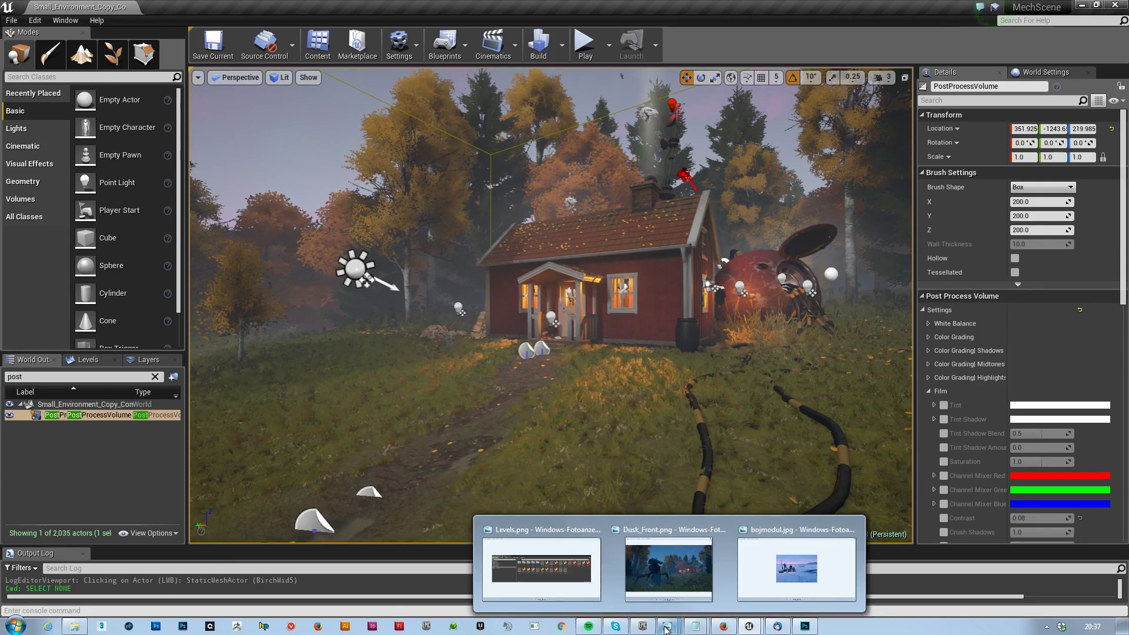
pyautogui.click(766, 554)
pyautogui.moveTo(588, 12); pyautogui.dragTo(570, 55)
pyautogui.click(601, 553)
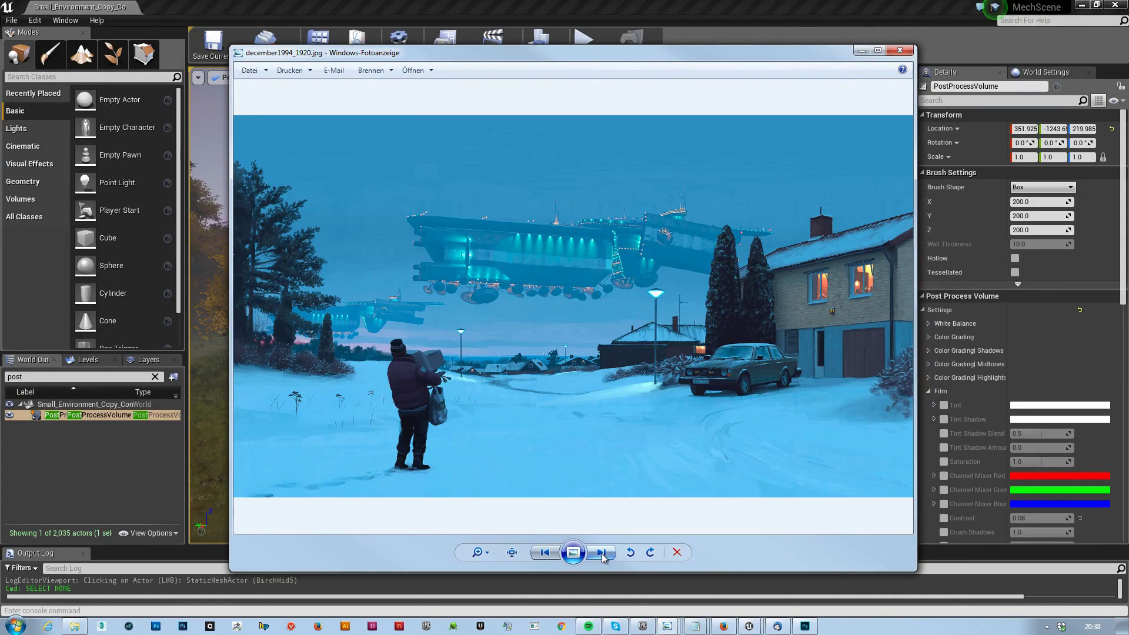
pyautogui.click(601, 552)
pyautogui.click(602, 553)
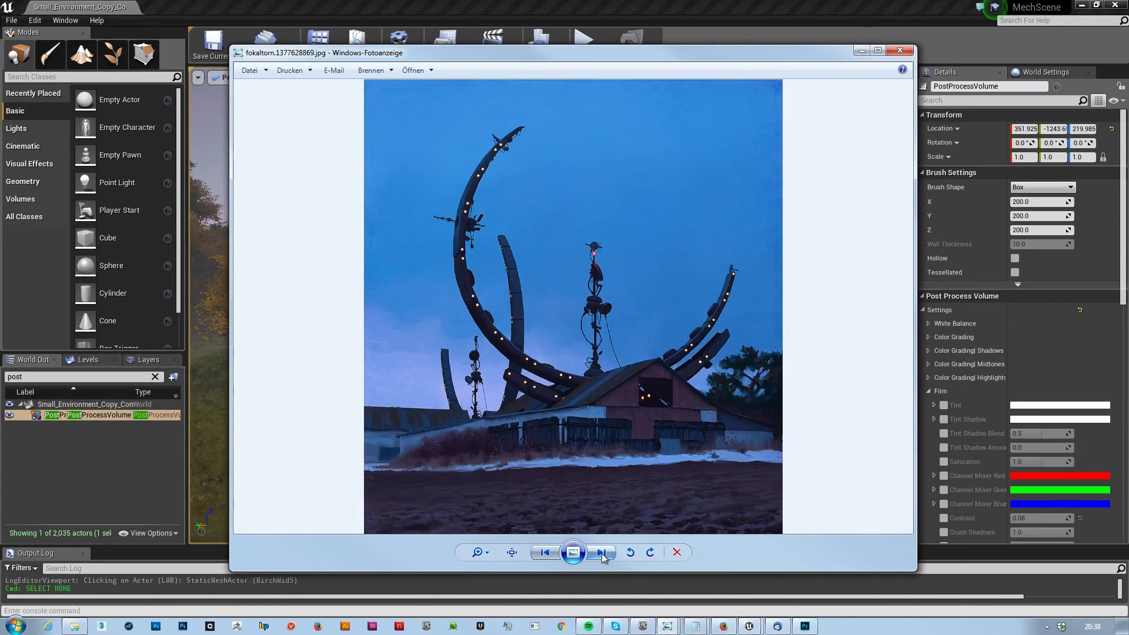
pyautogui.click(602, 553)
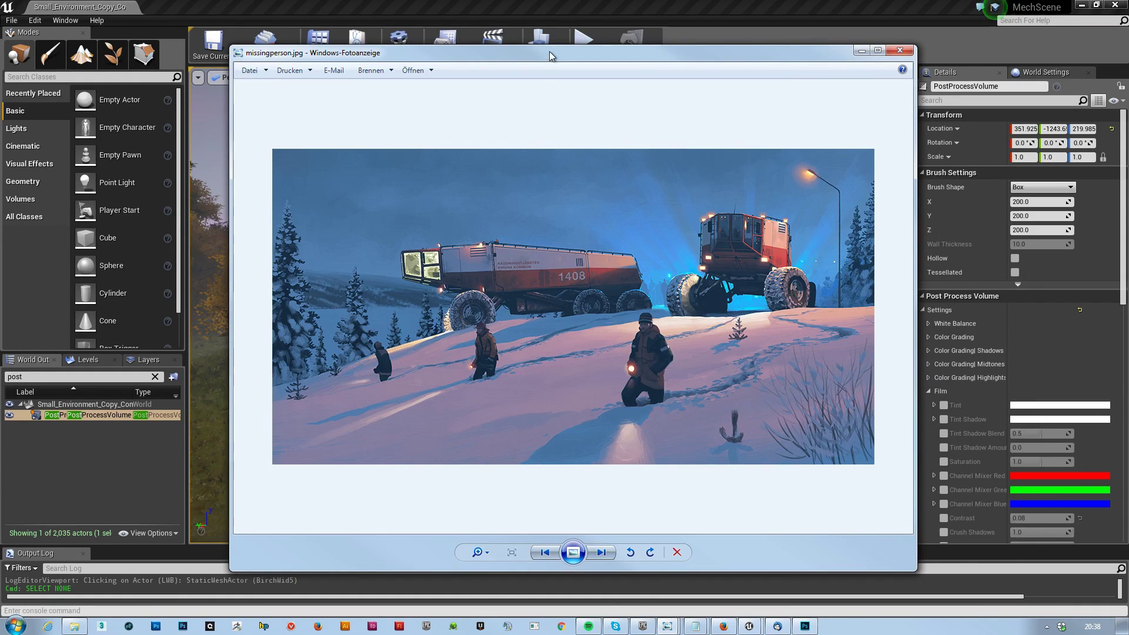
# Compare missingperson.jpg with the lit house scene, view the paintings that follow it and minimize the image viewer
pyautogui.moveTo(551, 56); pyautogui.dragTo(994, 79)
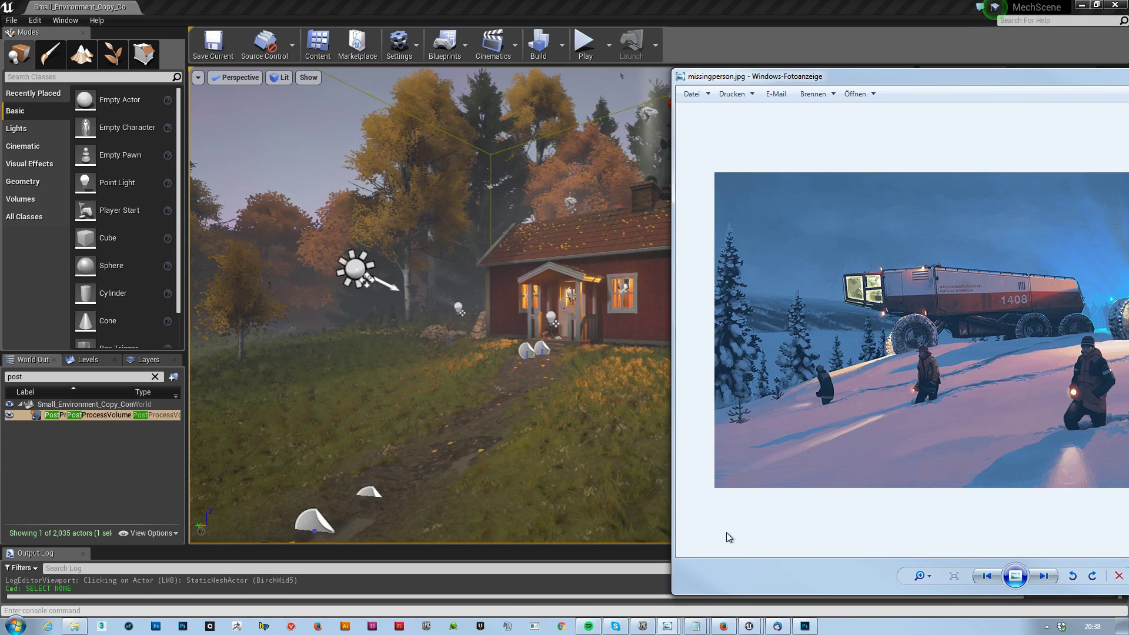
pyautogui.moveTo(902, 83); pyautogui.dragTo(497, 46)
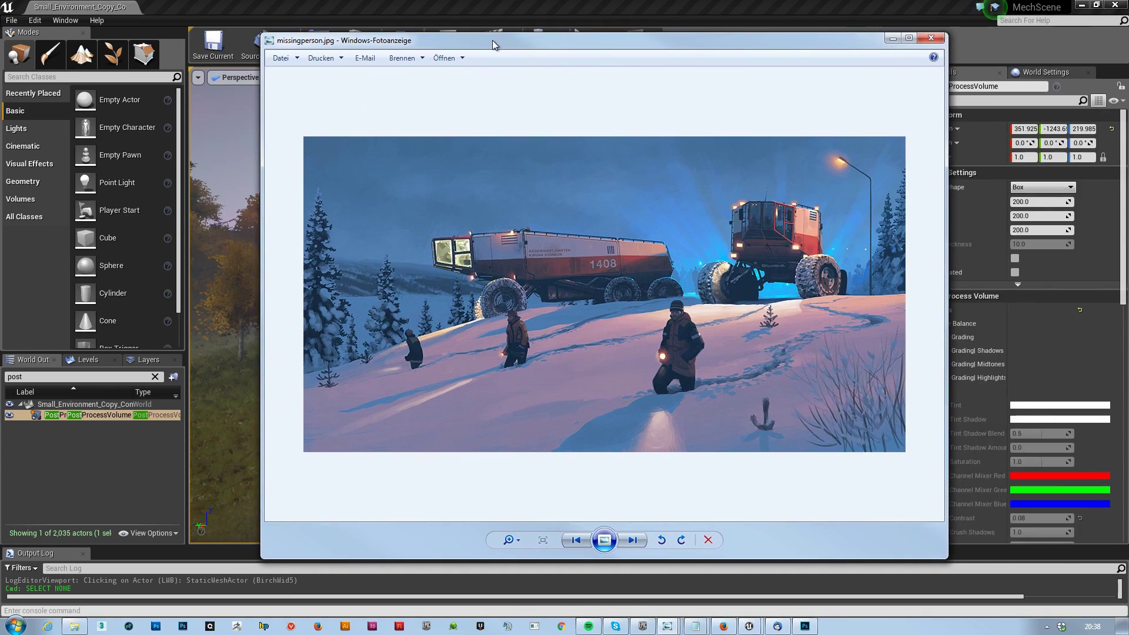
pyautogui.click(632, 540)
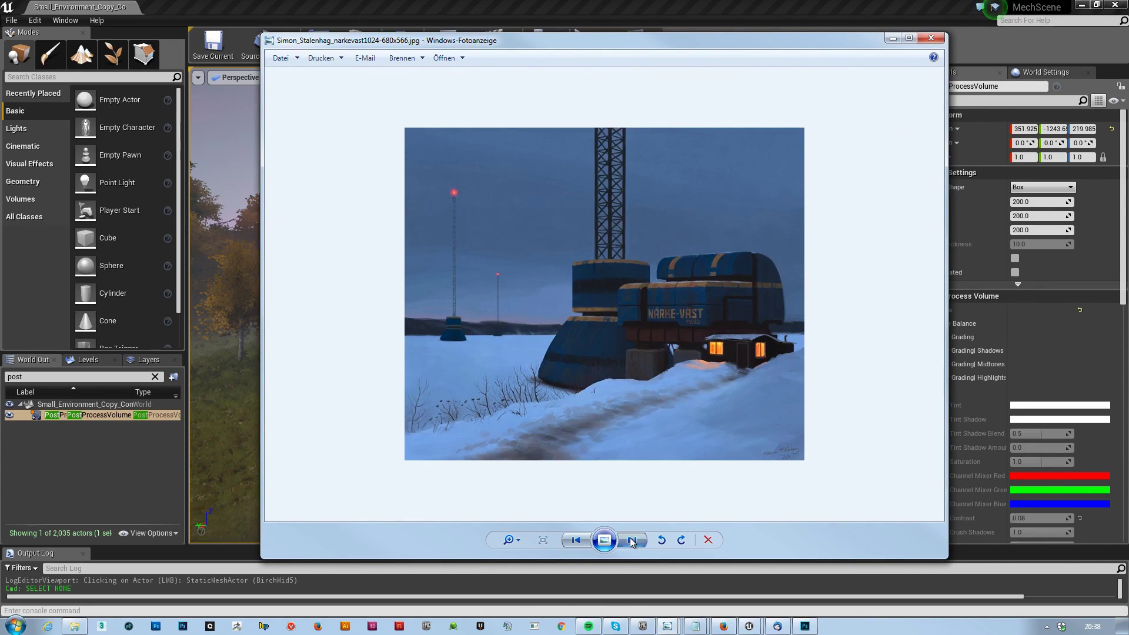
pyautogui.click(632, 539)
pyautogui.click(893, 38)
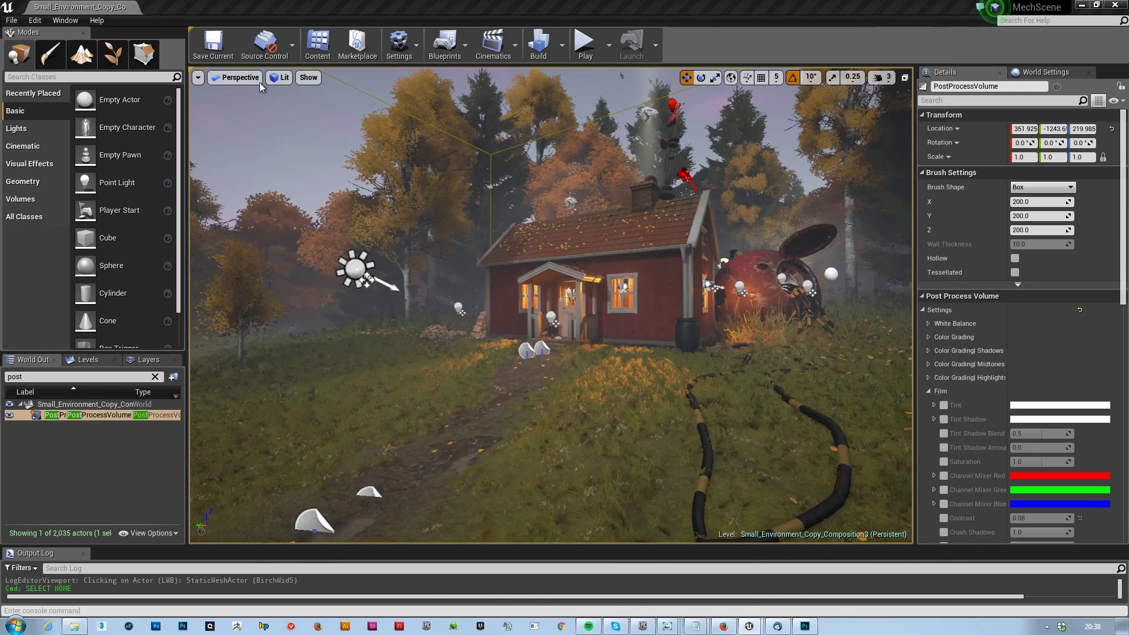
# Show the Base Color buffer visualization and inspect the red house and its surroundings
pyautogui.click(280, 78)
pyautogui.moveTo(311, 182)
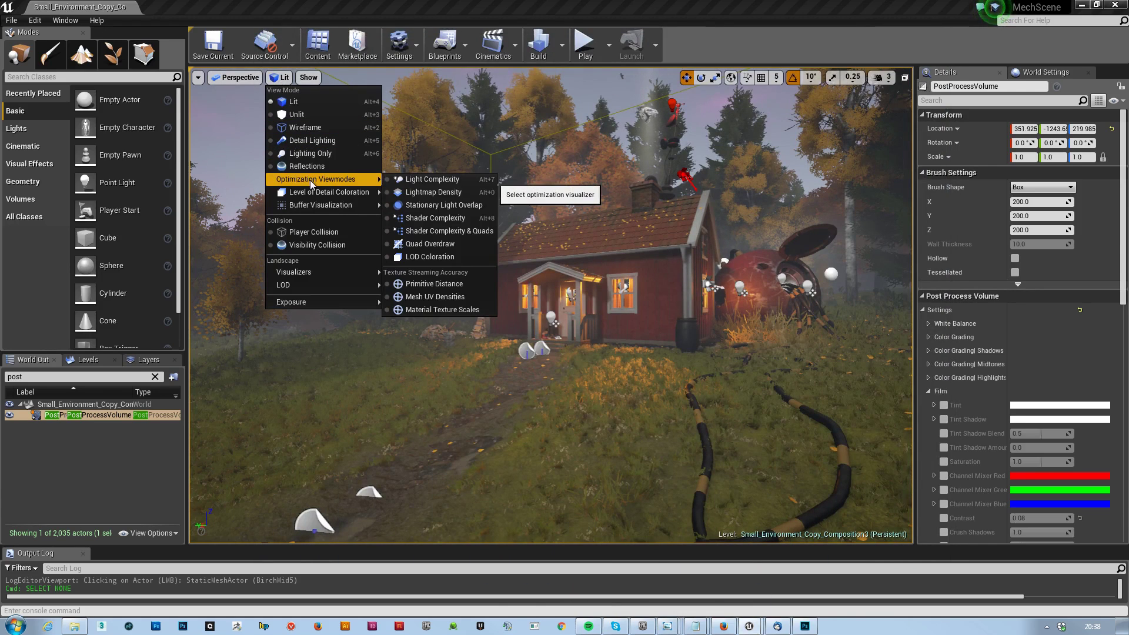
pyautogui.moveTo(309, 207)
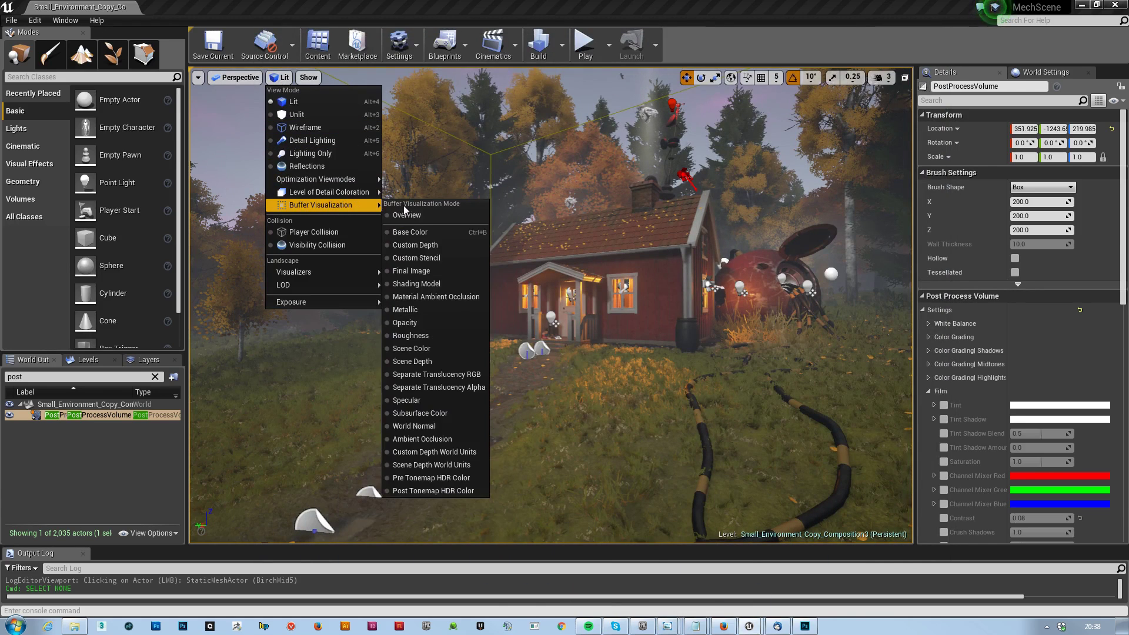
pyautogui.click(439, 233)
pyautogui.moveTo(439, 233); pyautogui.dragTo(500, 235, button='right')
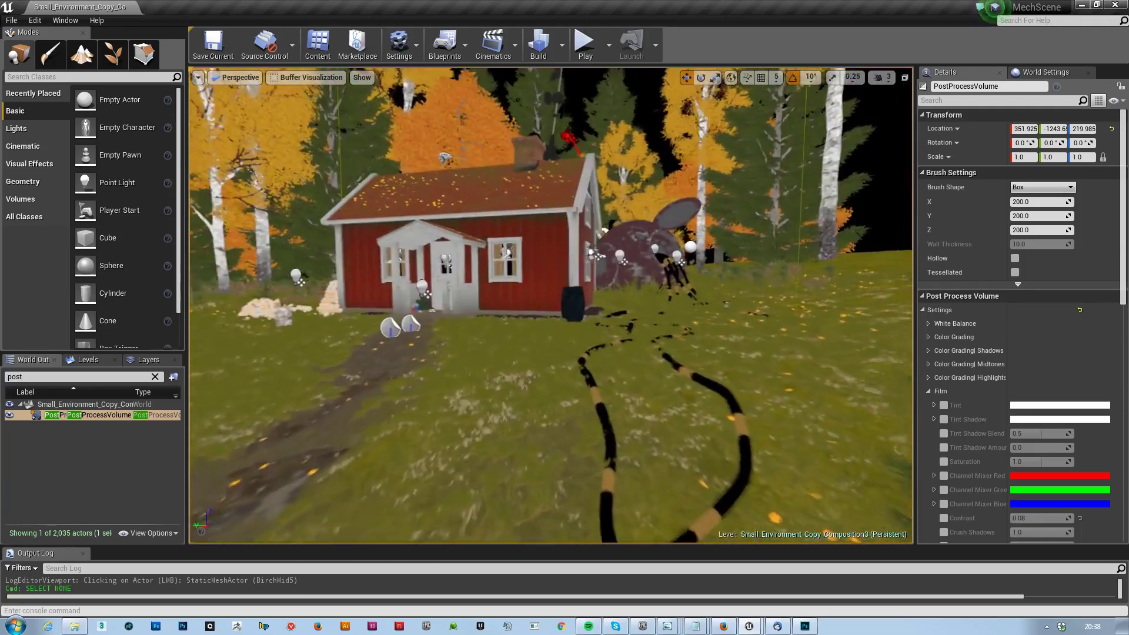
pyautogui.moveTo(812, 339)
pyautogui.mouseDown(button='right')
pyautogui.moveTo(820, 344)
pyautogui.moveTo(794, 339)
pyautogui.mouseUp(button='right')
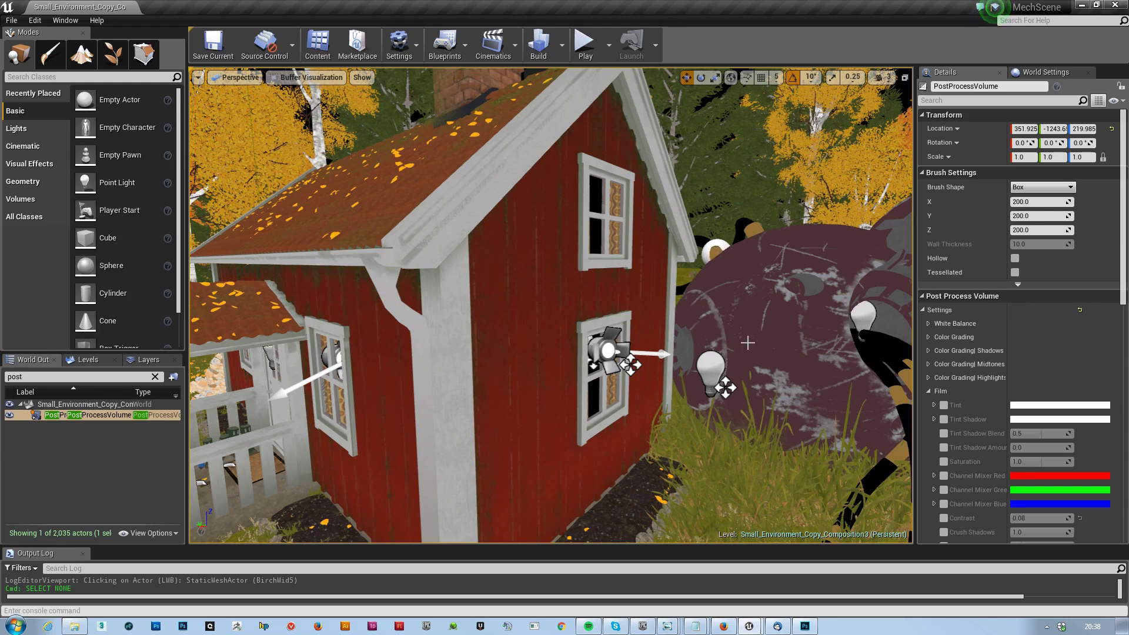
# Examine the base colors of the crashed sphere, the house and the autumn trees from several viewpoints
pyautogui.moveTo(747, 342); pyautogui.dragTo(753, 320, button='right')
pyautogui.press('w')
pyautogui.moveTo(676, 351); pyautogui.dragTo(470, 312, button='right')
pyautogui.press('d')
pyautogui.press('a')
pyautogui.press('a')
pyautogui.press('a')
# Enable the GBuffer Hints (material attributes) show flag and check the trees, house and striped cables for unrealistic materials
pyautogui.click(362, 77)
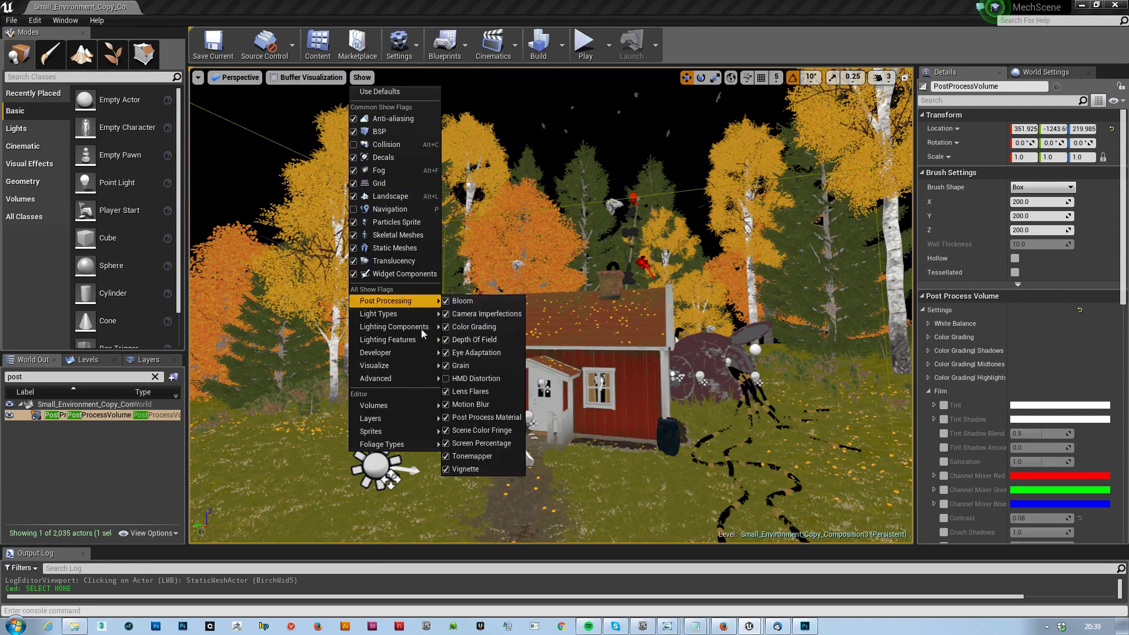
pyautogui.moveTo(408, 369)
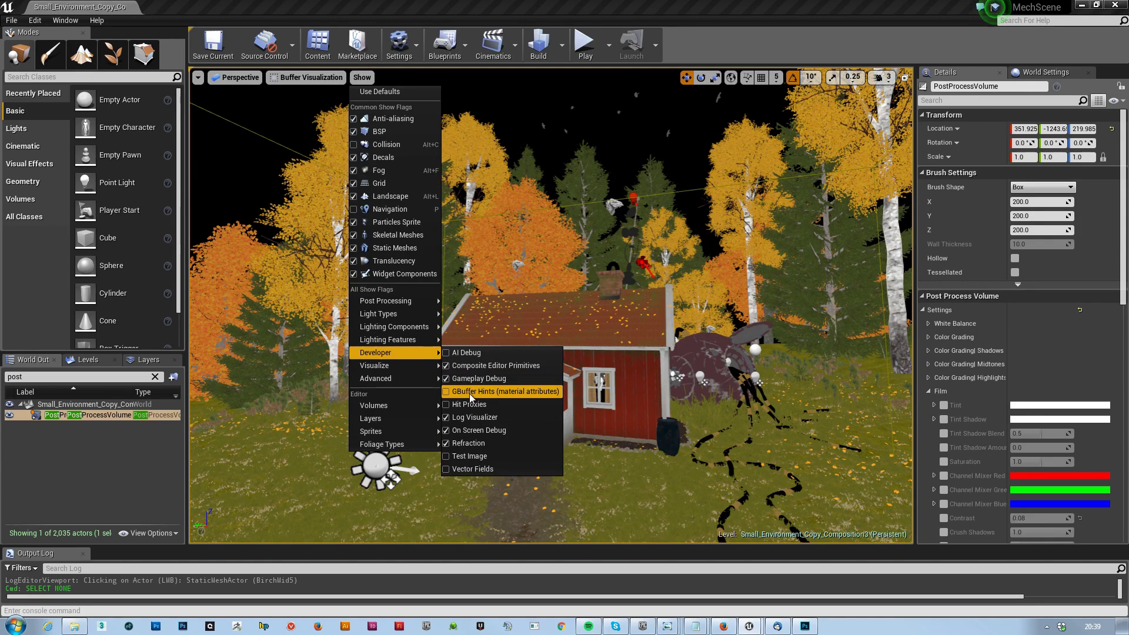
pyautogui.click(447, 392)
pyautogui.moveTo(674, 342); pyautogui.dragTo(597, 351, button='right')
pyautogui.moveTo(544, 278); pyautogui.dragTo(300, 187, button='right')
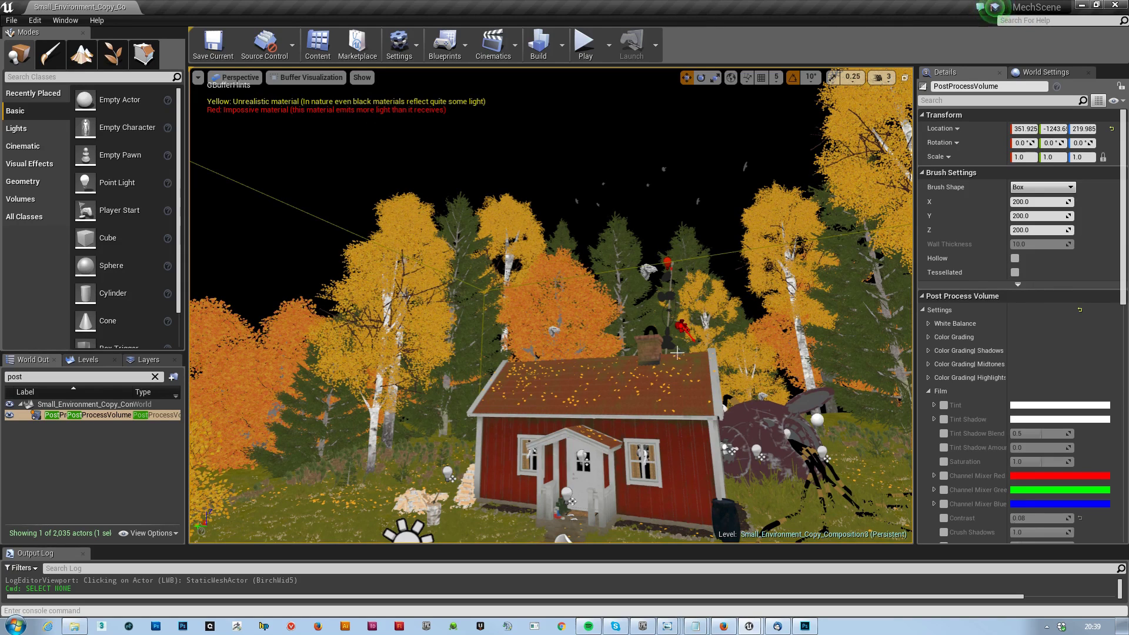
pyautogui.moveTo(677, 353); pyautogui.dragTo(676, 394, button='right')
pyautogui.press('w')
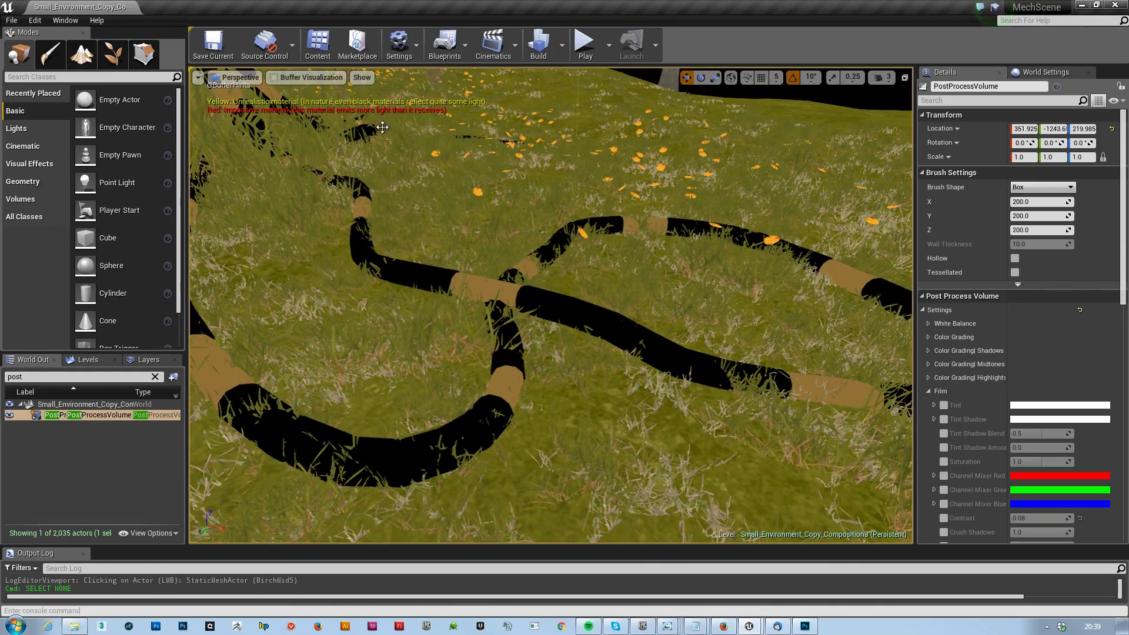
# Return the viewport to Lit mode and look closely at the black striped cables in the grass
pyautogui.click(311, 77)
pyautogui.click(311, 101)
pyautogui.moveTo(492, 227); pyautogui.dragTo(479, 233, button='right')
# Check the cables in the Metallic buffer visualization, restore Lit mode and inspect them up close
pyautogui.click(279, 81)
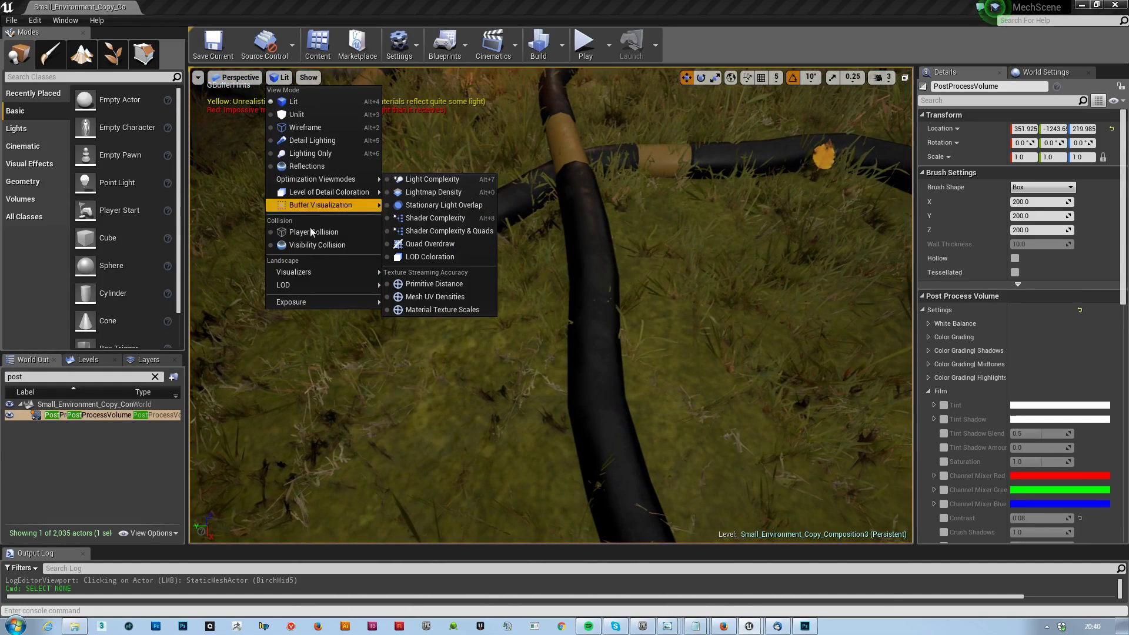
pyautogui.moveTo(342, 205)
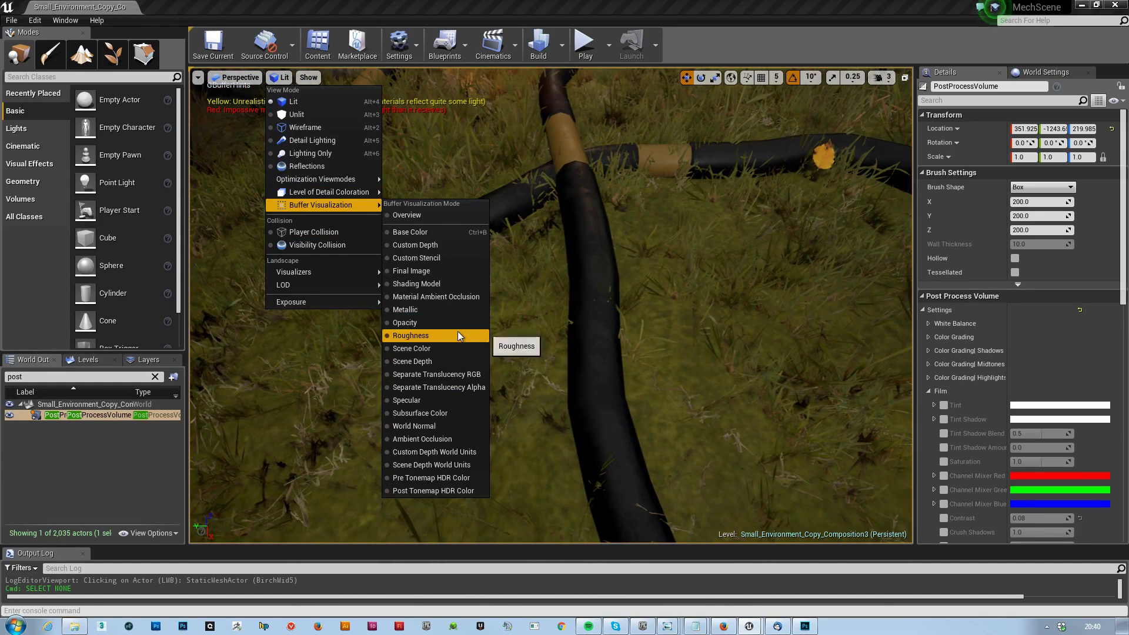
pyautogui.click(439, 309)
pyautogui.click(316, 80)
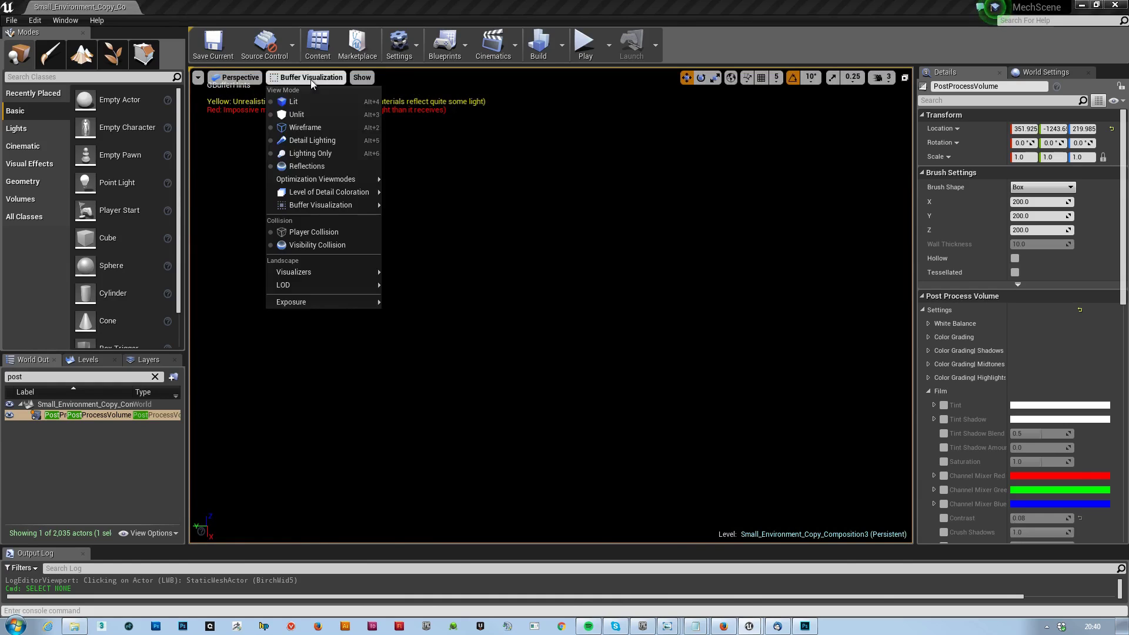
pyautogui.click(301, 98)
pyautogui.moveTo(301, 99); pyautogui.dragTo(306, 111, button='right')
pyautogui.moveTo(565, 329); pyautogui.dragTo(565, 349, button='right')
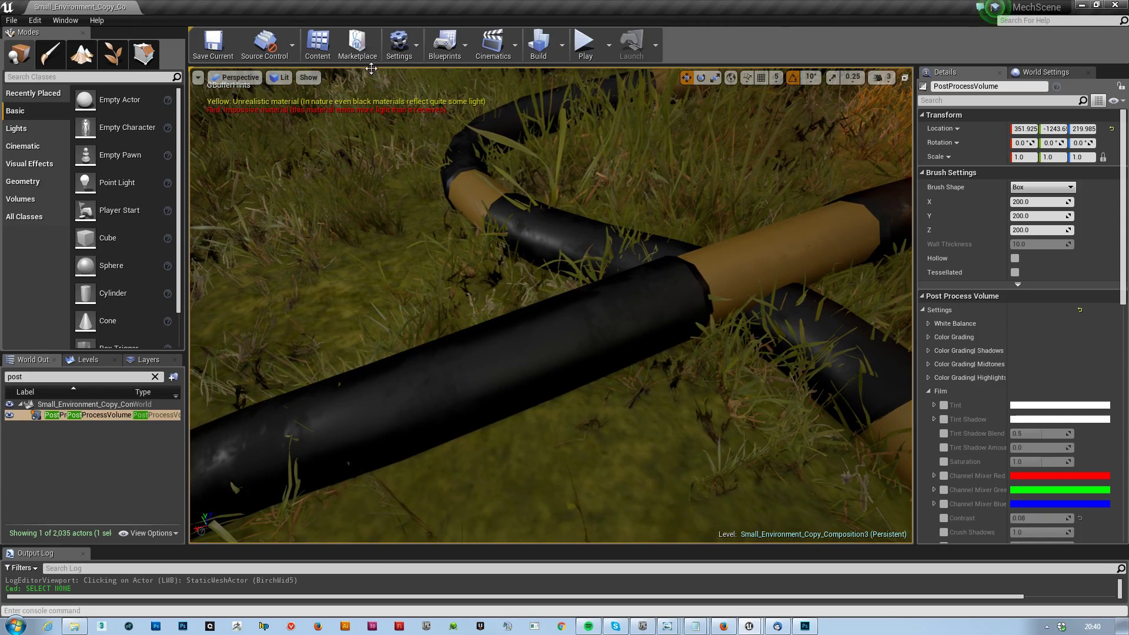
# Return to the Base Color buffer visualization and compare the base colors of the forest, cables, grass and house
pyautogui.click(287, 80)
pyautogui.moveTo(330, 204)
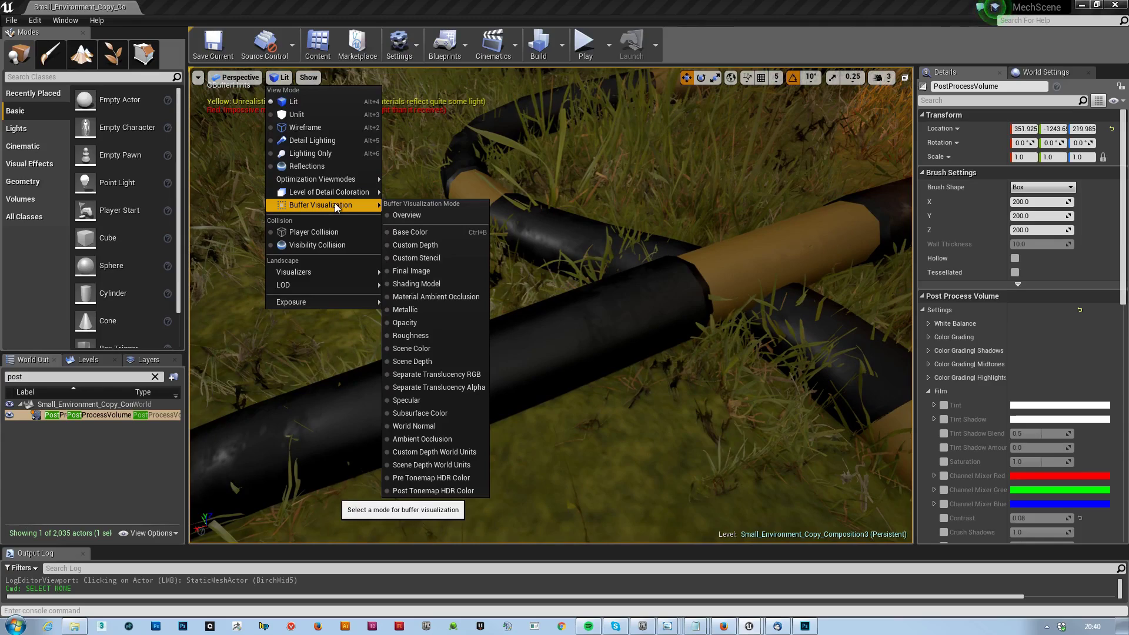
pyautogui.click(429, 232)
pyautogui.moveTo(503, 277); pyautogui.dragTo(703, 127, button='right')
pyautogui.press('w')
pyautogui.press('w')
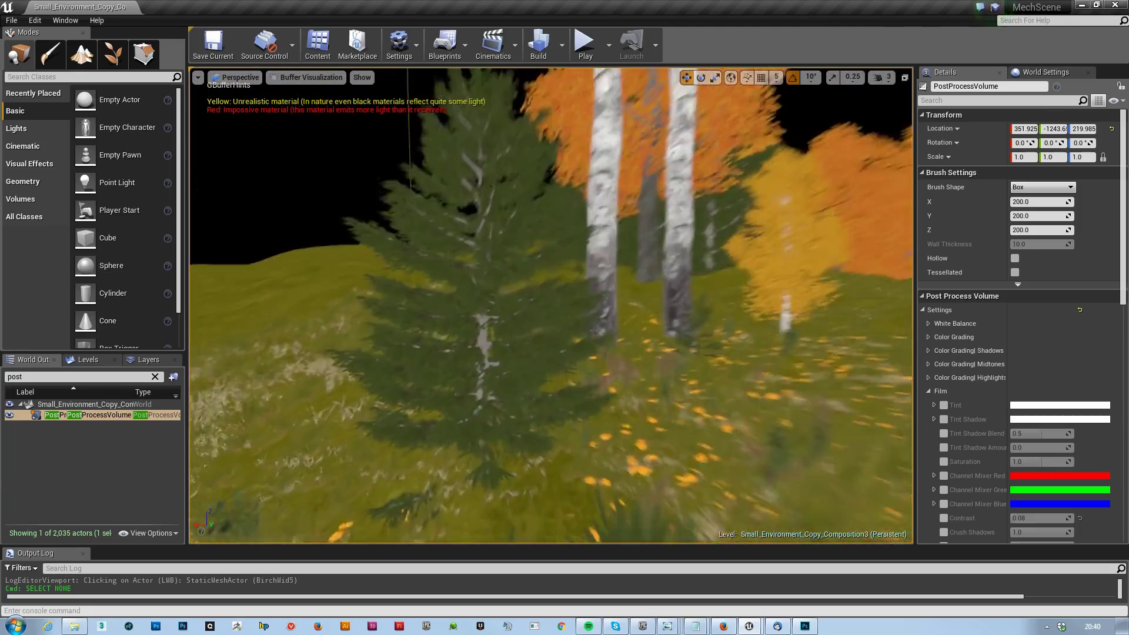
pyautogui.moveTo(704, 127); pyautogui.dragTo(704, 127, button='right')
pyautogui.moveTo(458, 340); pyautogui.dragTo(459, 341, button='right')
pyautogui.scroll(-6, 546, 287)
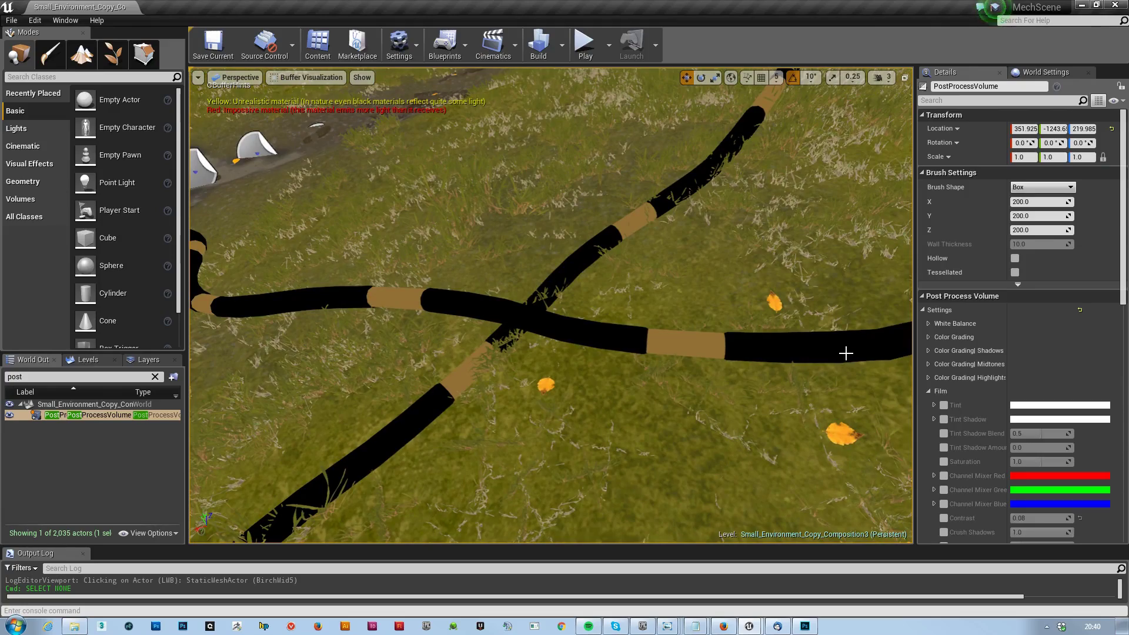
pyautogui.moveTo(562, 392); pyautogui.dragTo(562, 393, button='right')
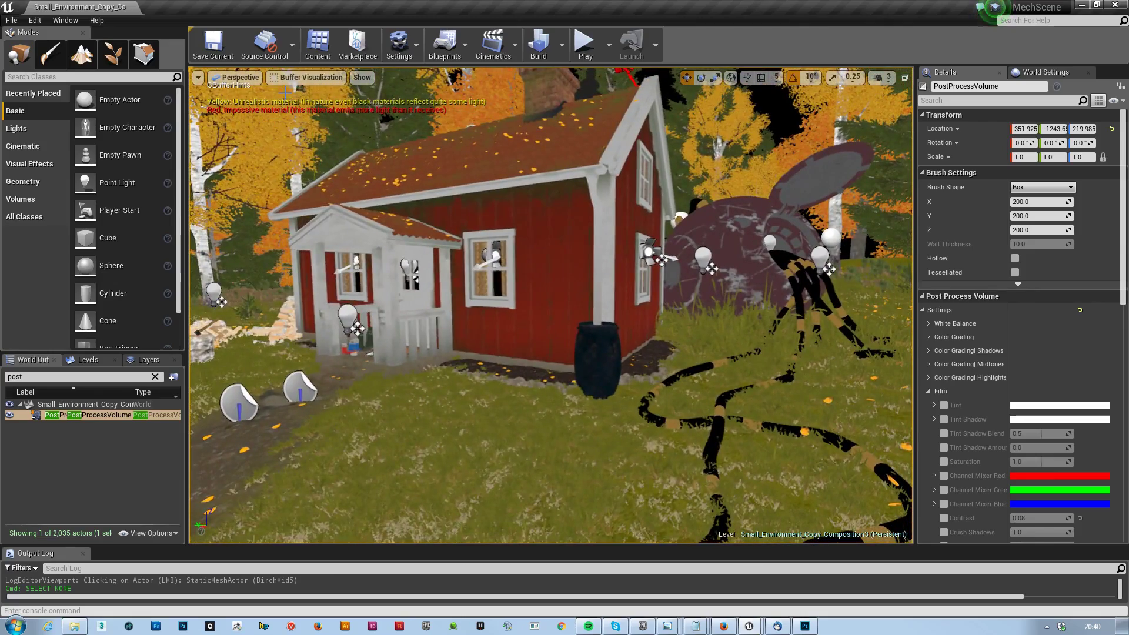
# Restore Lit mode in the viewport and turn off the GBuffer Hints (material attributes) show flag
pyautogui.click(307, 77)
pyautogui.click(300, 102)
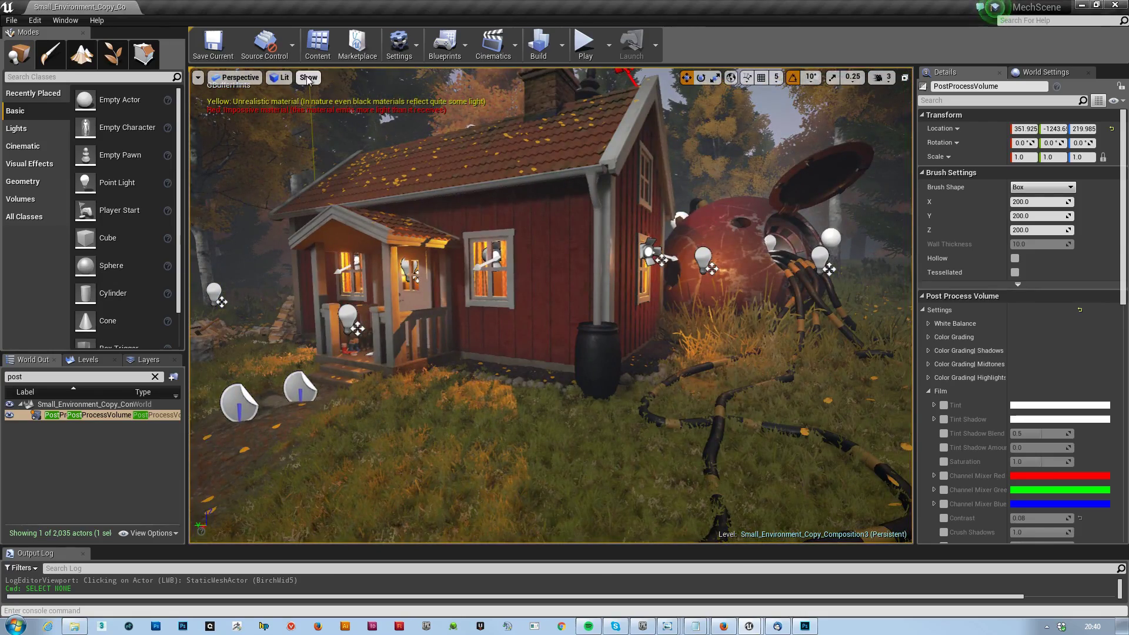
pyautogui.click(308, 77)
pyautogui.moveTo(357, 352)
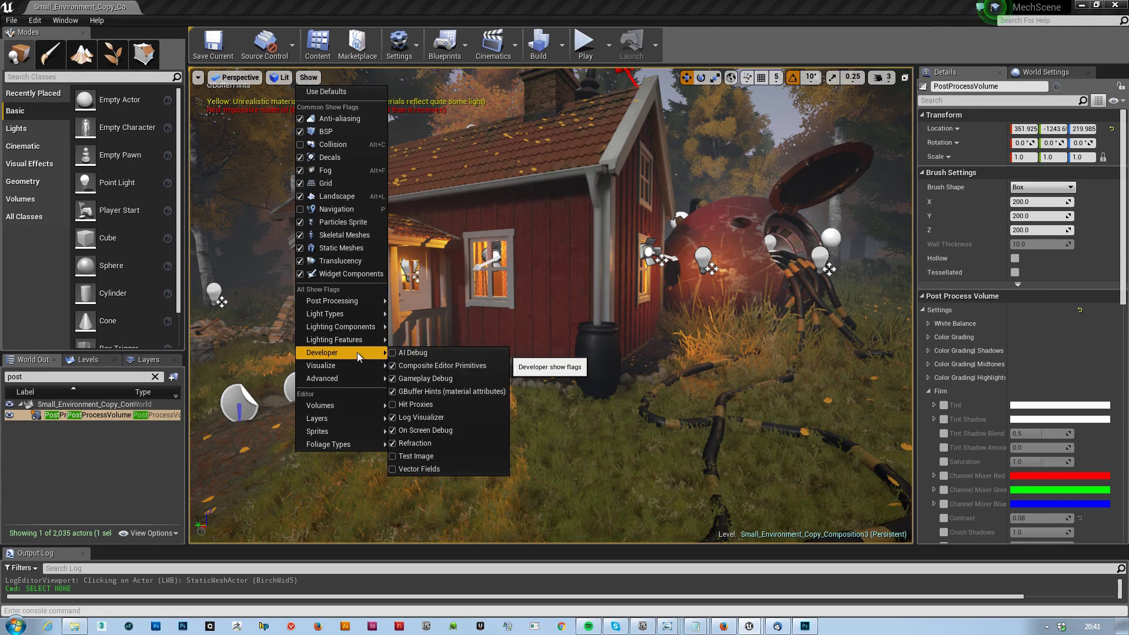
pyautogui.click(393, 392)
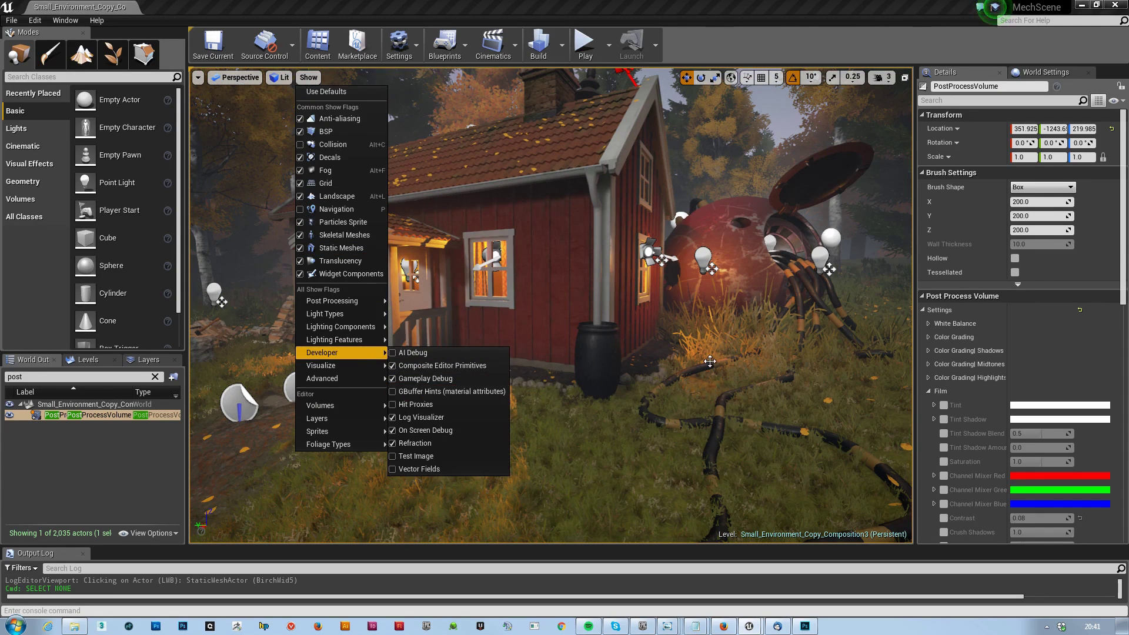
pyautogui.moveTo(565, 400); pyautogui.dragTo(447, 377, button='right')
# Filter the World Outliner by "fog" and select the ExponentialHeightFog actor
pyautogui.click(94, 378)
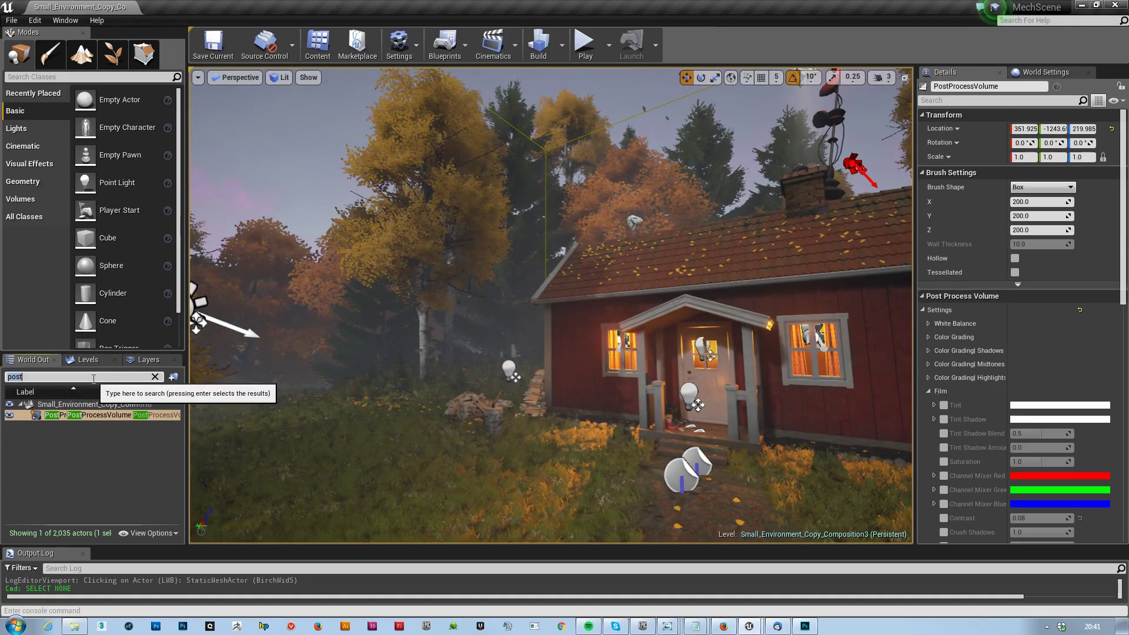
pyautogui.click(94, 378)
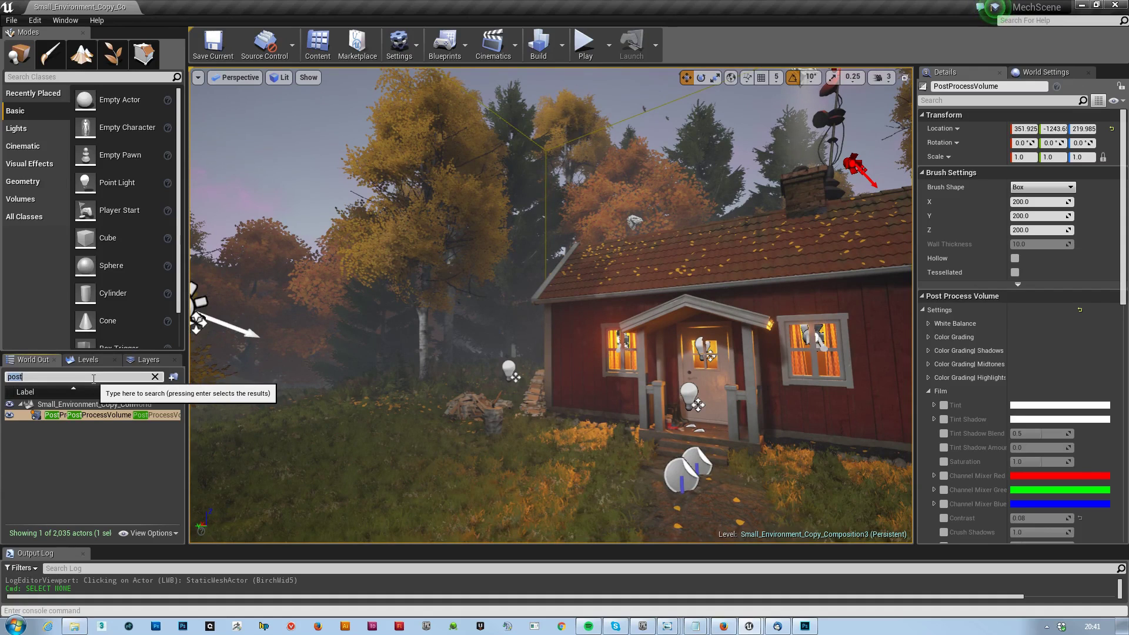
pyautogui.write('fog')
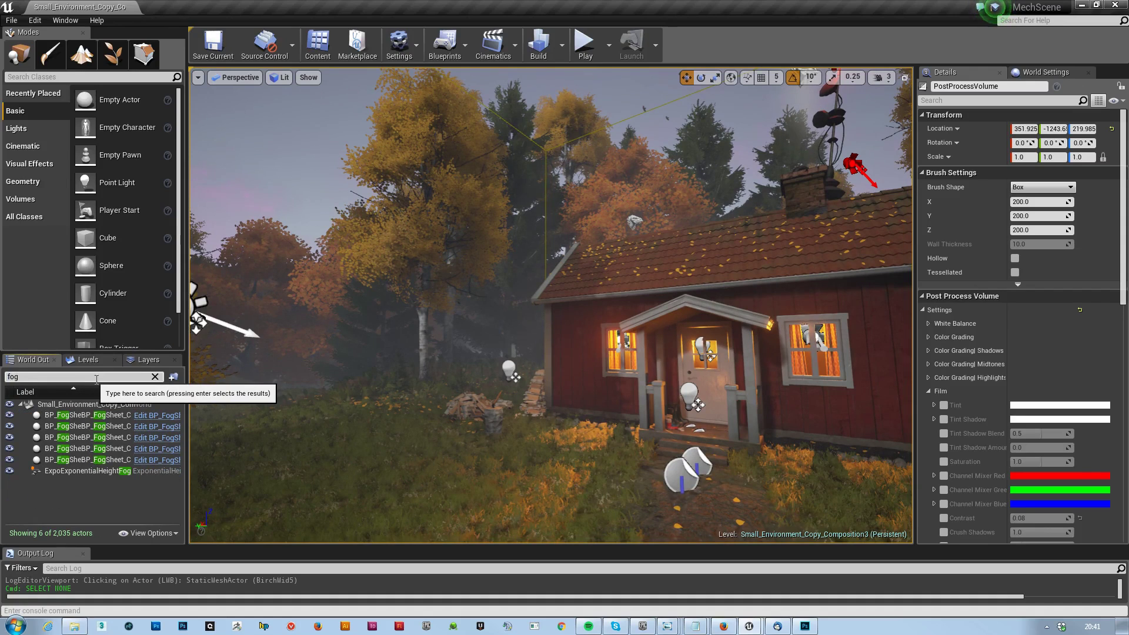
pyautogui.click(77, 471)
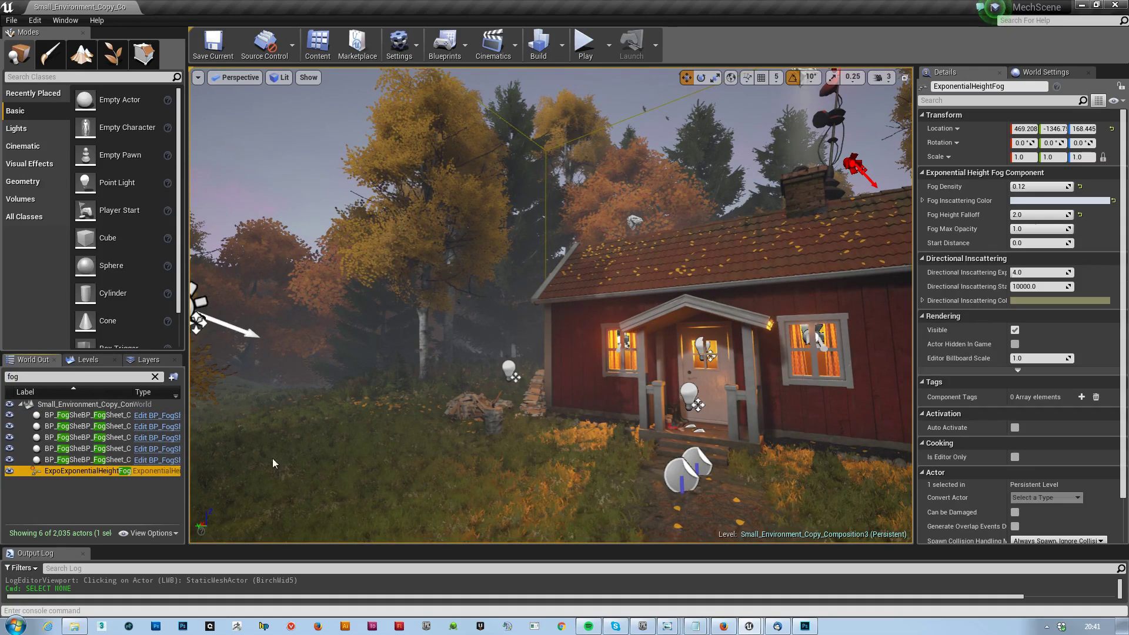
# Hide the ExponentialHeightFog to view the house and forest without it, and make it visible again
pyautogui.click(1015, 330)
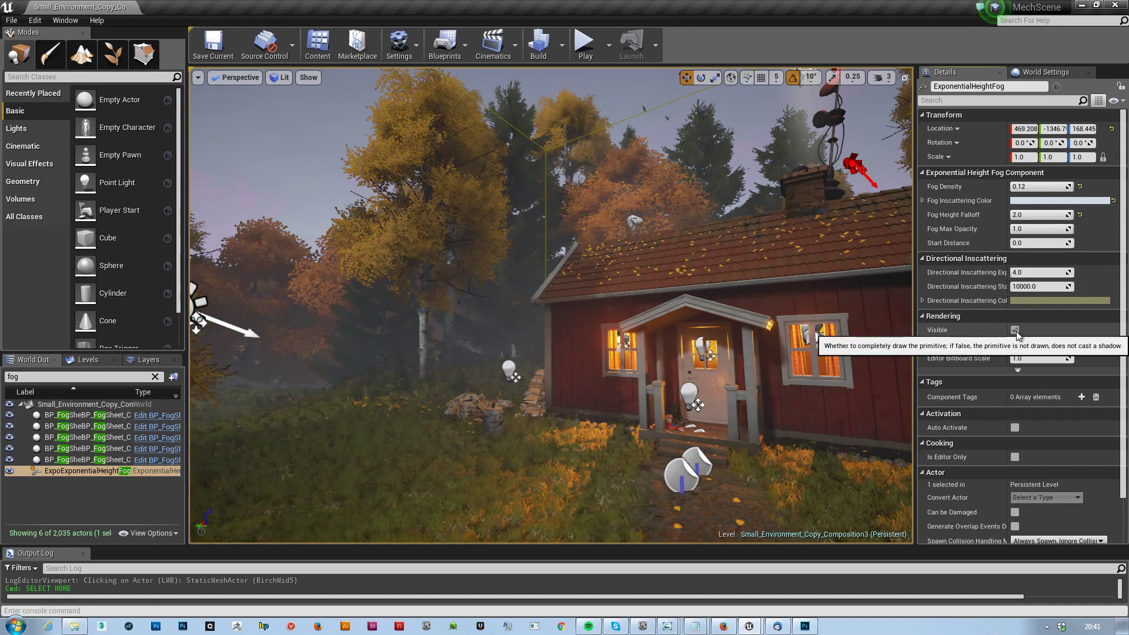
pyautogui.moveTo(576, 301); pyautogui.dragTo(505, 205)
pyautogui.moveTo(506, 206); pyautogui.dragTo(600, 238, button='right')
pyautogui.click(1015, 330)
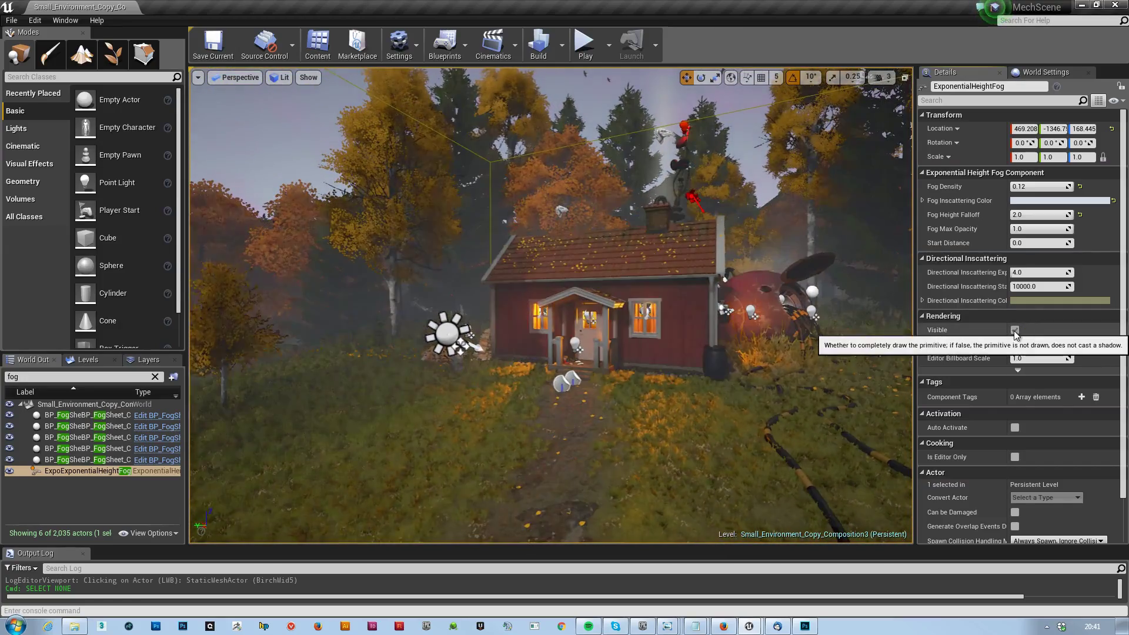
pyautogui.moveTo(764, 306); pyautogui.dragTo(635, 302, button='right')
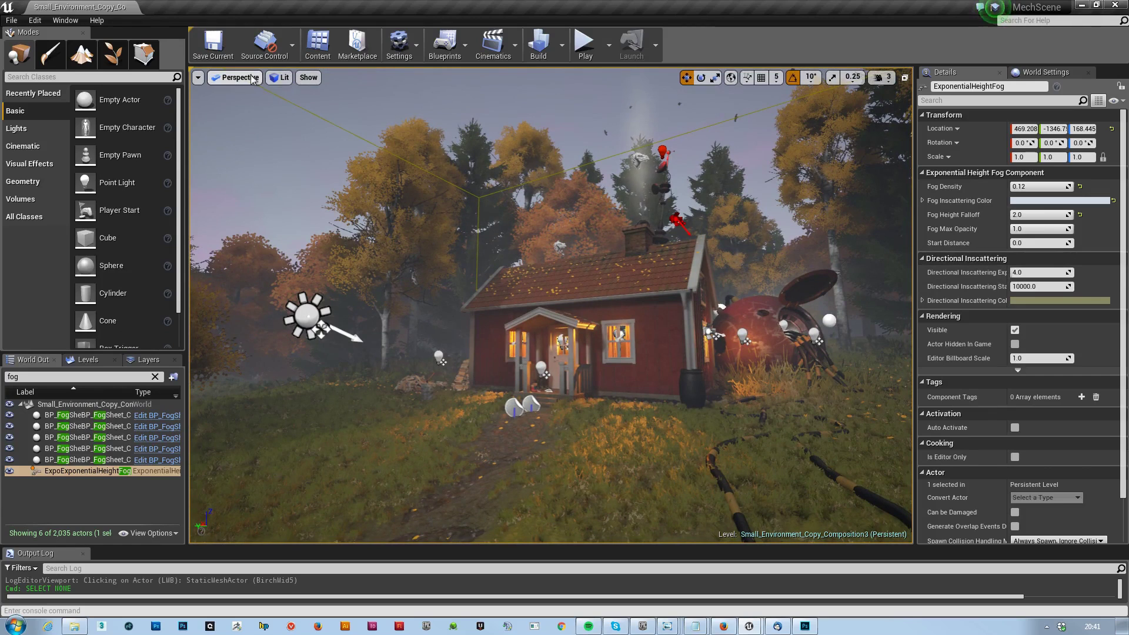
# Switch the viewport to the Base Color buffer visualization to view the scene's unlit material colors
pyautogui.click(280, 77)
pyautogui.moveTo(312, 177)
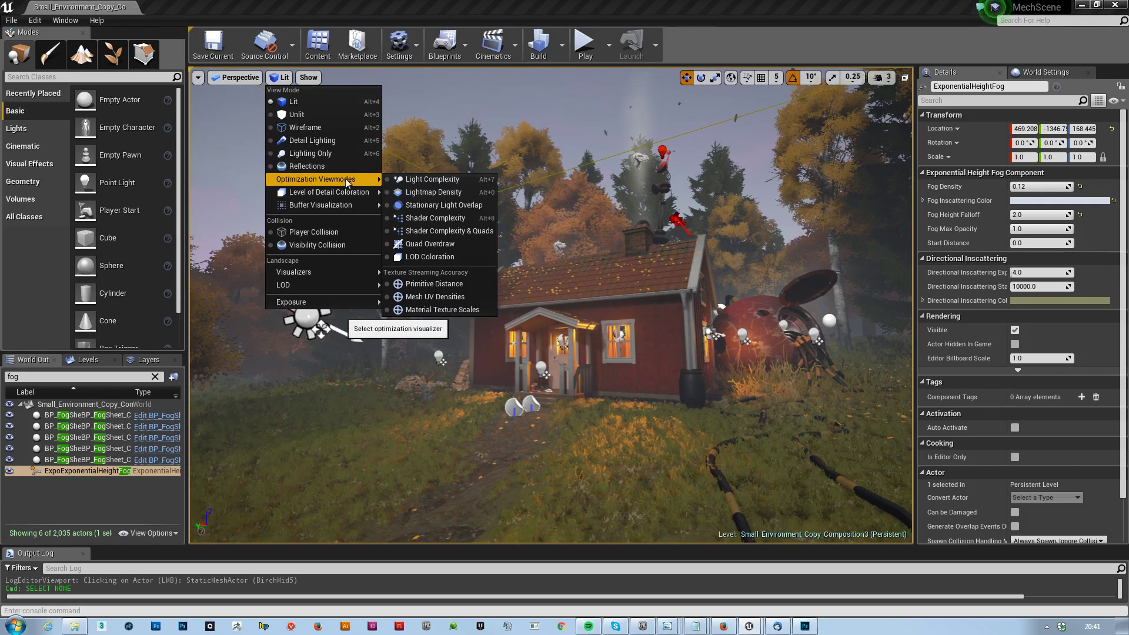
pyautogui.moveTo(326, 202)
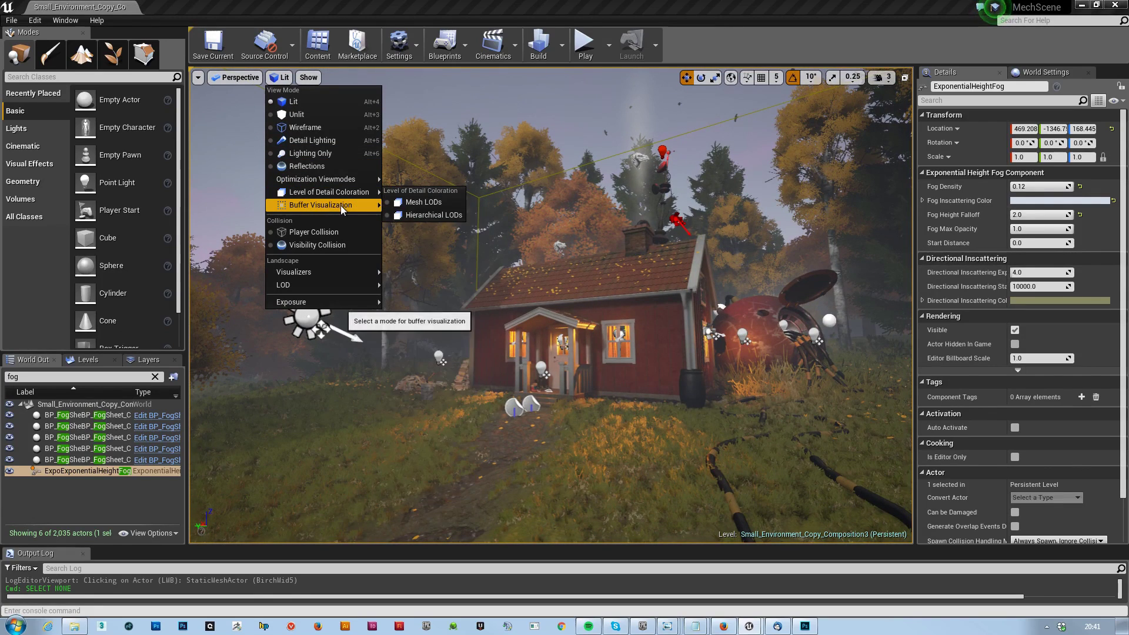
pyautogui.click(446, 231)
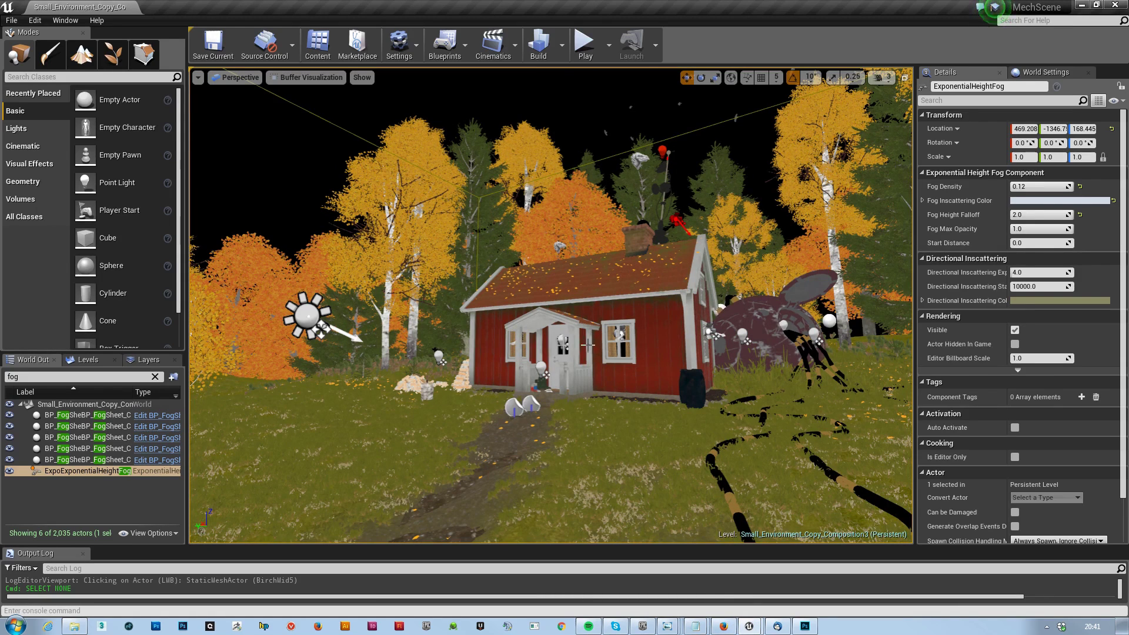
# Switch to the Firefox browser and search the web for "unreal 4 lightmass"
pyautogui.moveTo(724, 628)
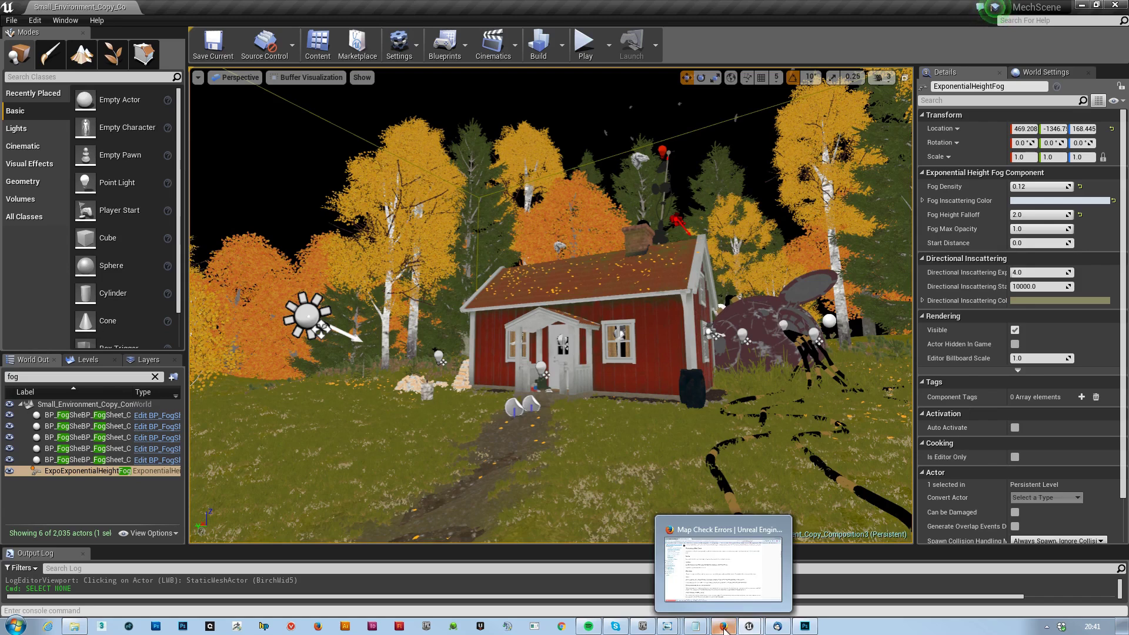
pyautogui.click(748, 565)
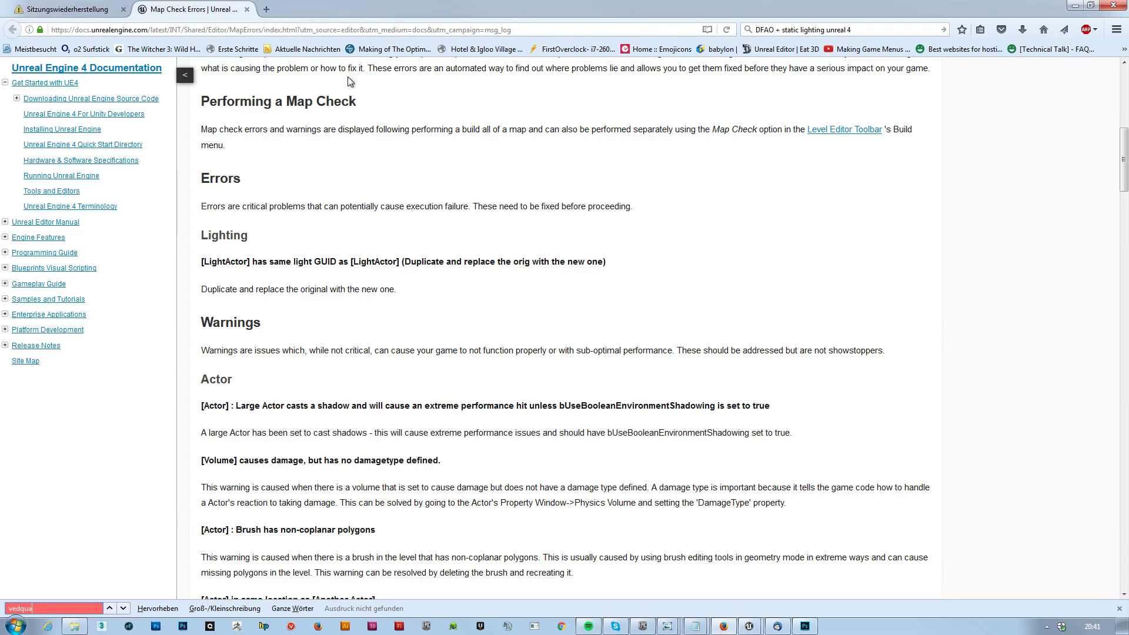
pyautogui.click(871, 29)
pyautogui.tripleClick(872, 30)
pyautogui.write('unrea')
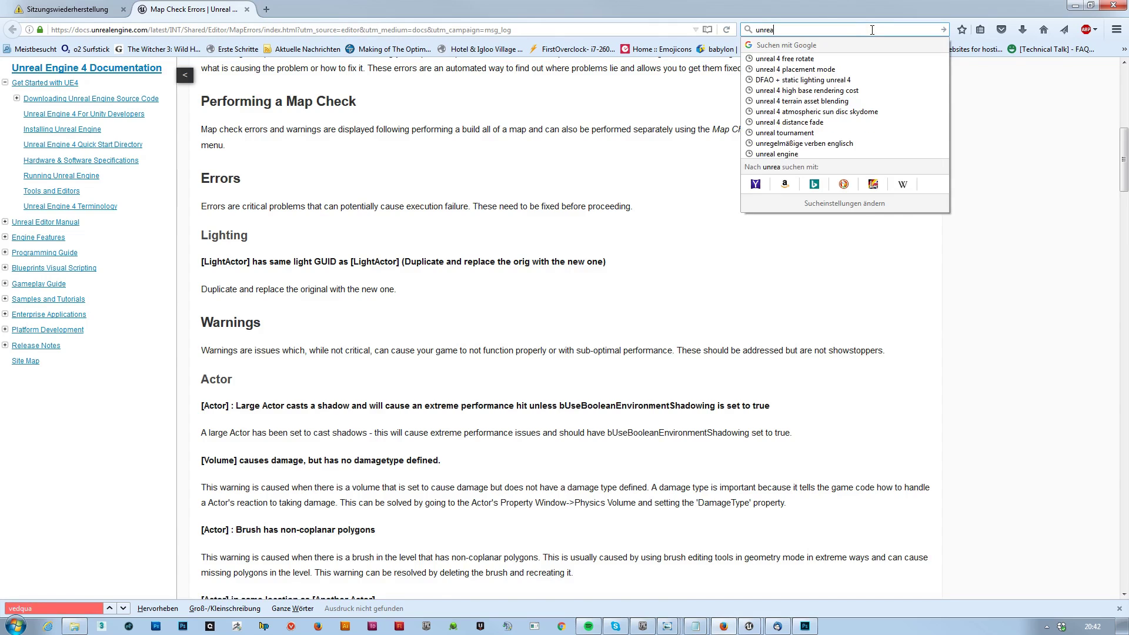
pyautogui.write('l 4 li')
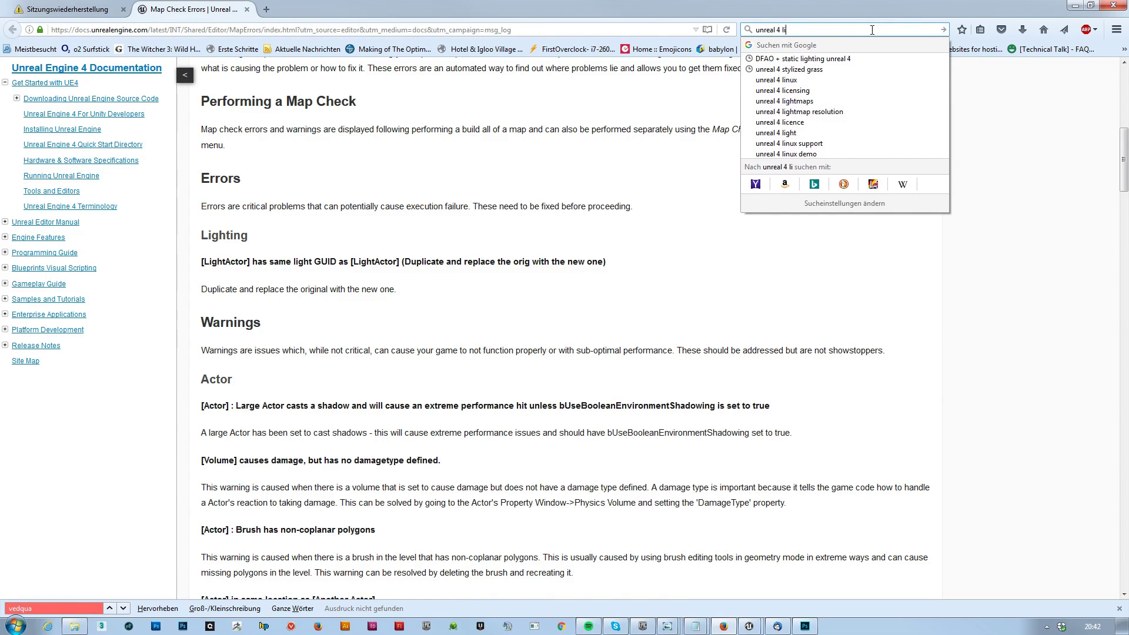
pyautogui.write('ghtmass')
pyautogui.press('Return')
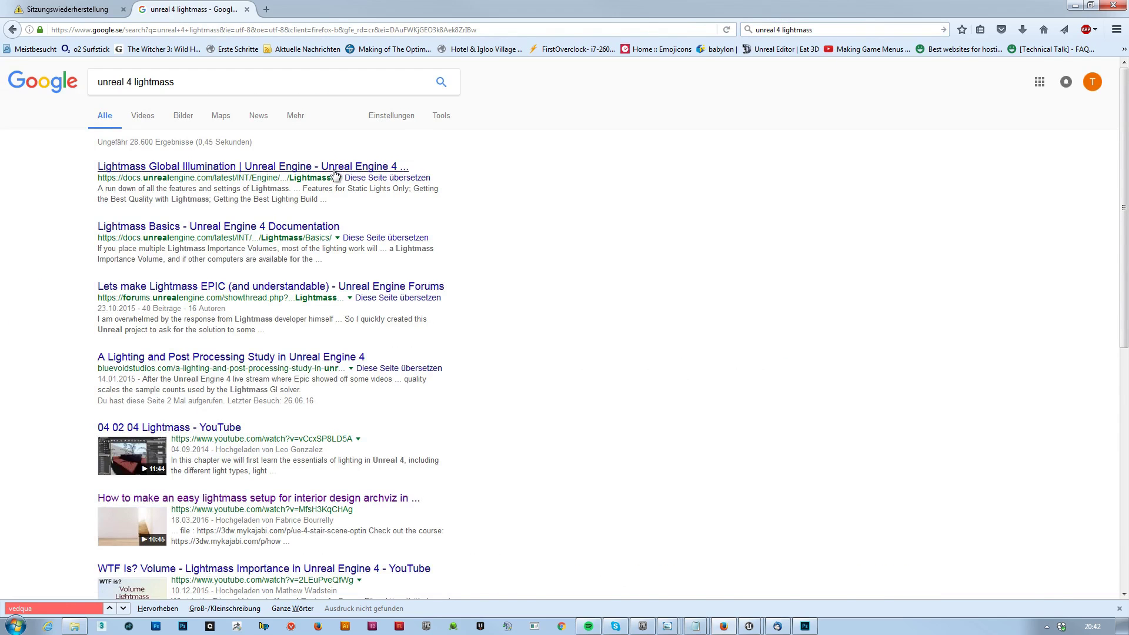
# Open the Lightmass Global Illumination documentation result in a separate tab and bring that tab up
pyautogui.rightClick(333, 168)
pyautogui.click(363, 177)
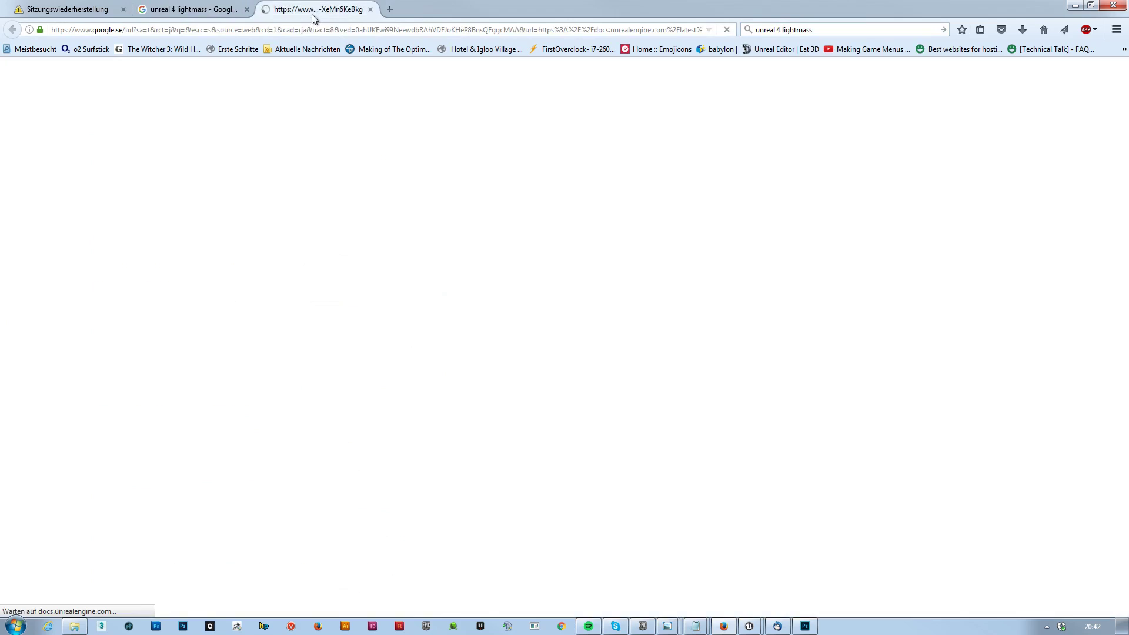
pyautogui.click(315, 9)
# Read the Diffuse Textures part of "Getting the Best Quality with Lightmass" and compare its lit and Unlit example images
pyautogui.scroll(-15, 670, 236)
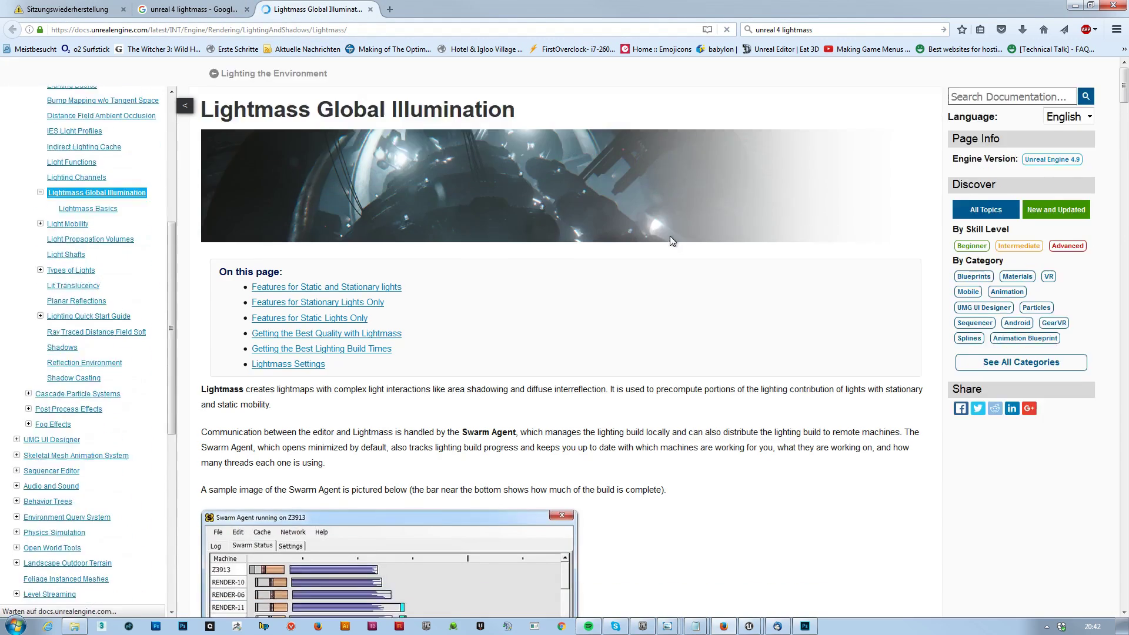
pyautogui.scroll(-20, 681, 244)
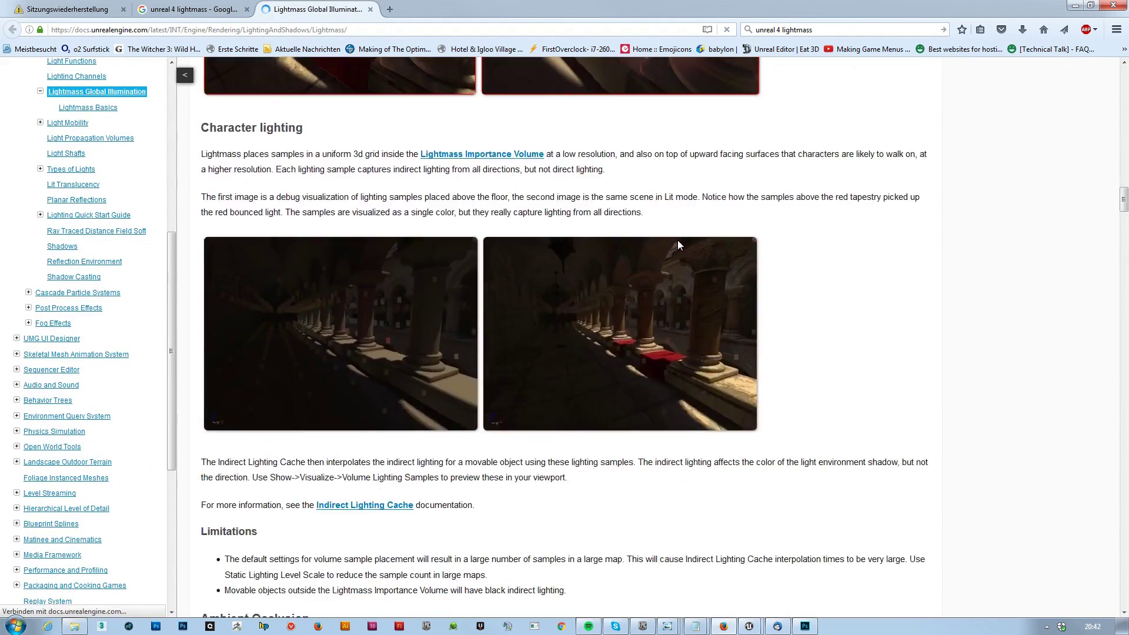
pyautogui.scroll(-20, 678, 244)
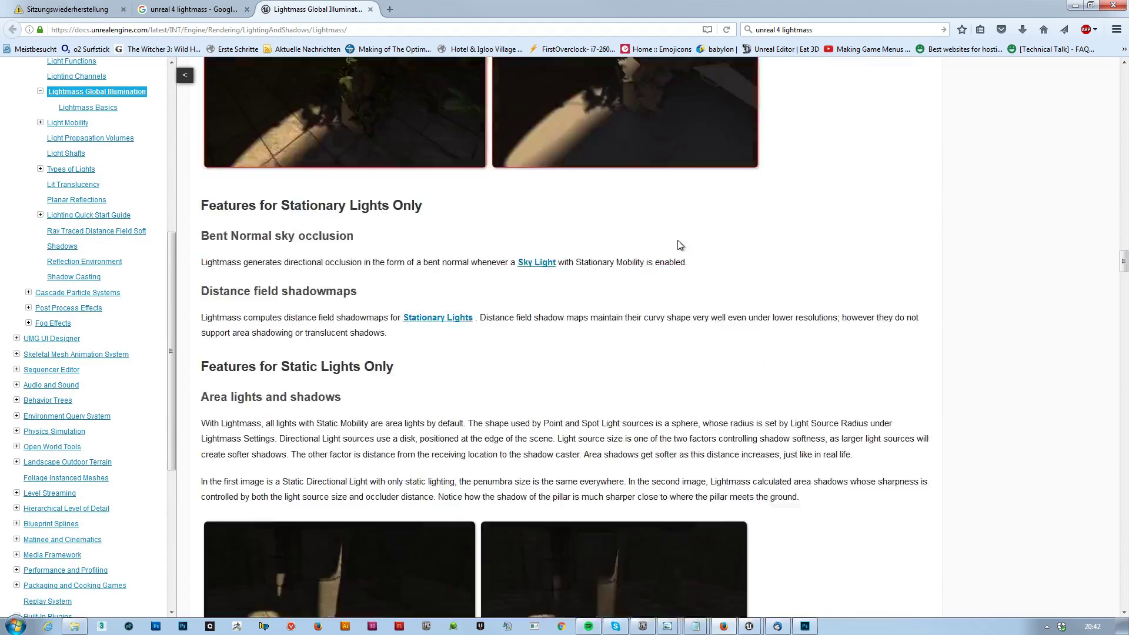
pyautogui.scroll(-20, 678, 245)
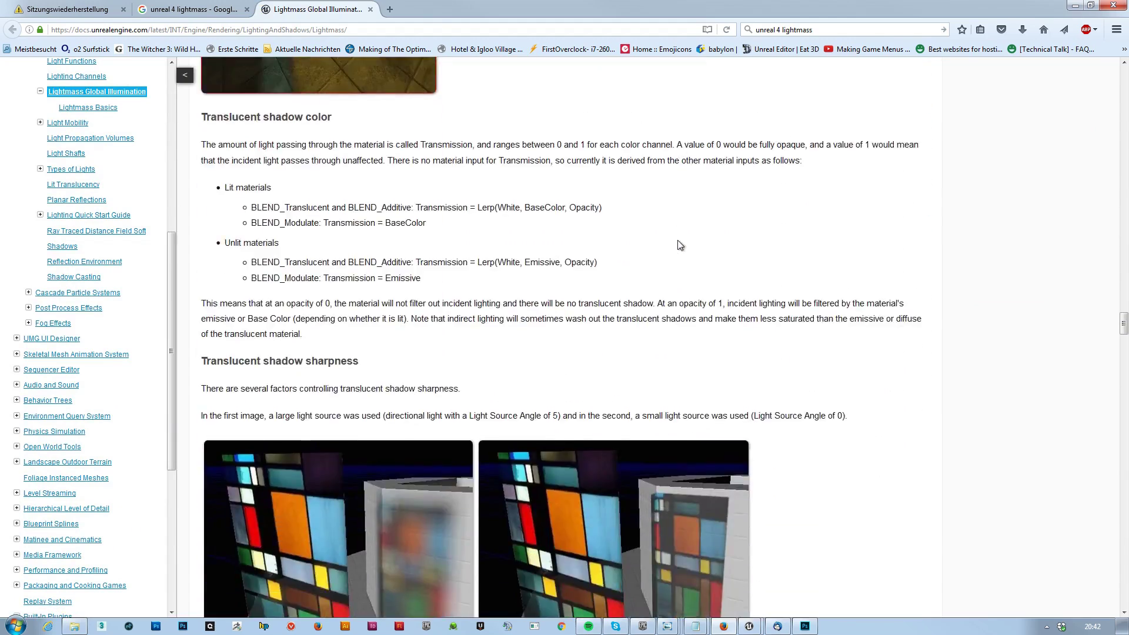
pyautogui.scroll(-15, 678, 245)
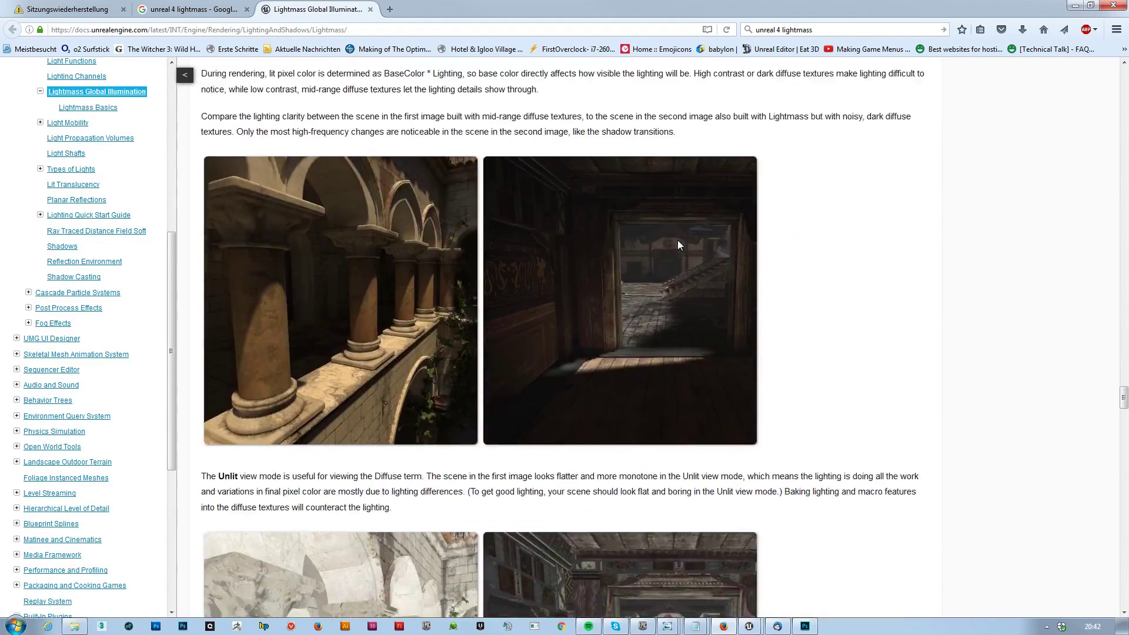
pyautogui.scroll(8, 679, 241)
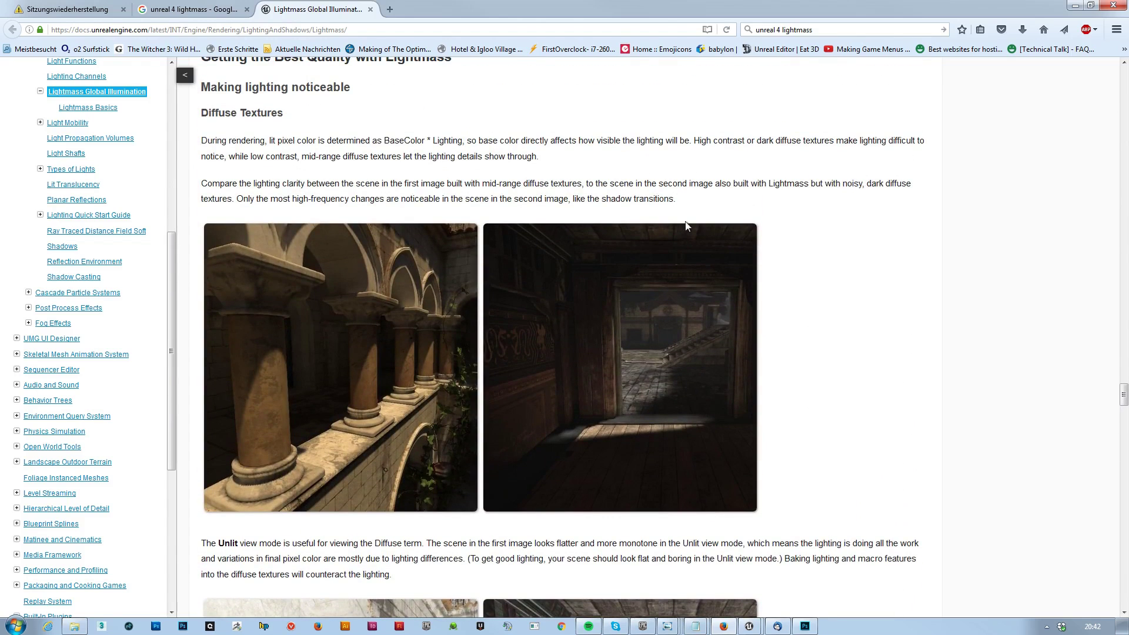
pyautogui.scroll(1, 682, 138)
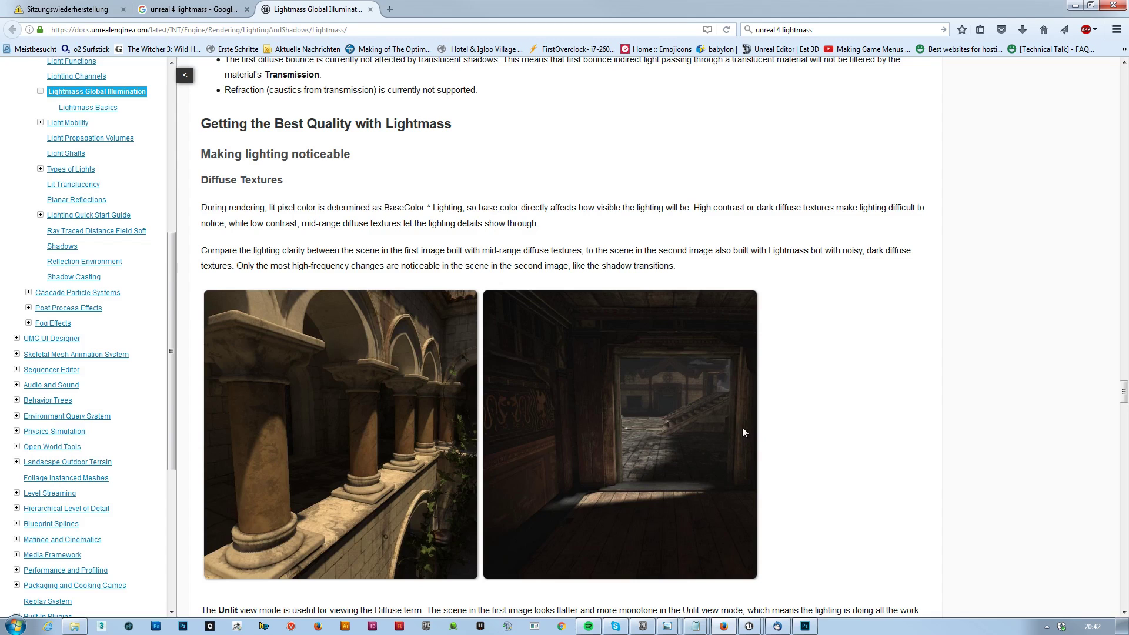
pyautogui.scroll(-3, 847, 329)
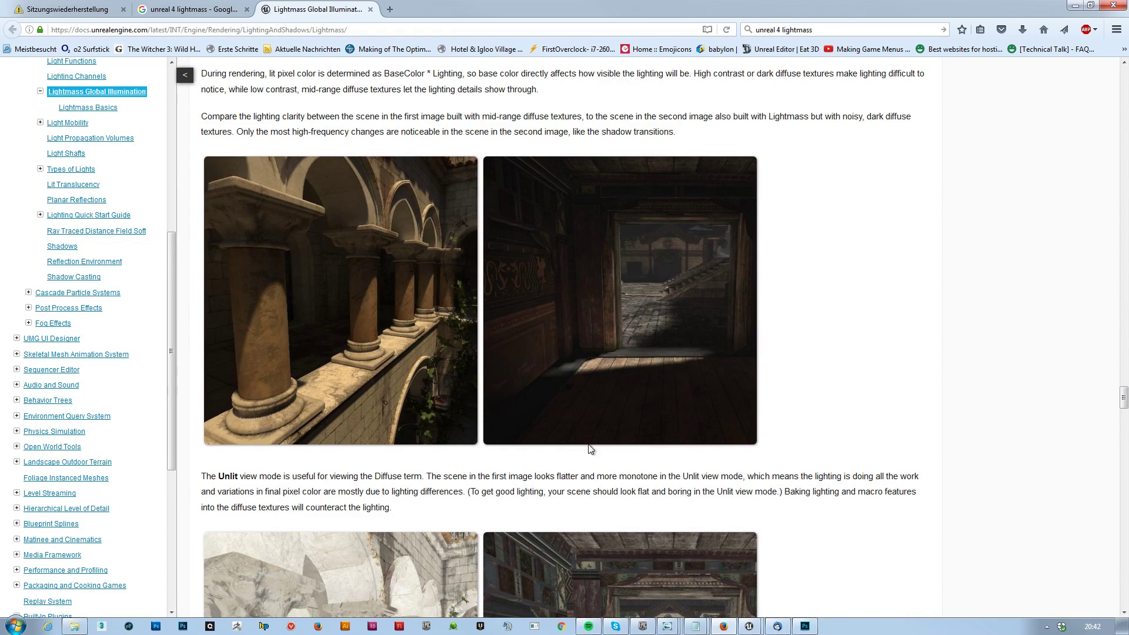
pyautogui.scroll(-6, 945, 327)
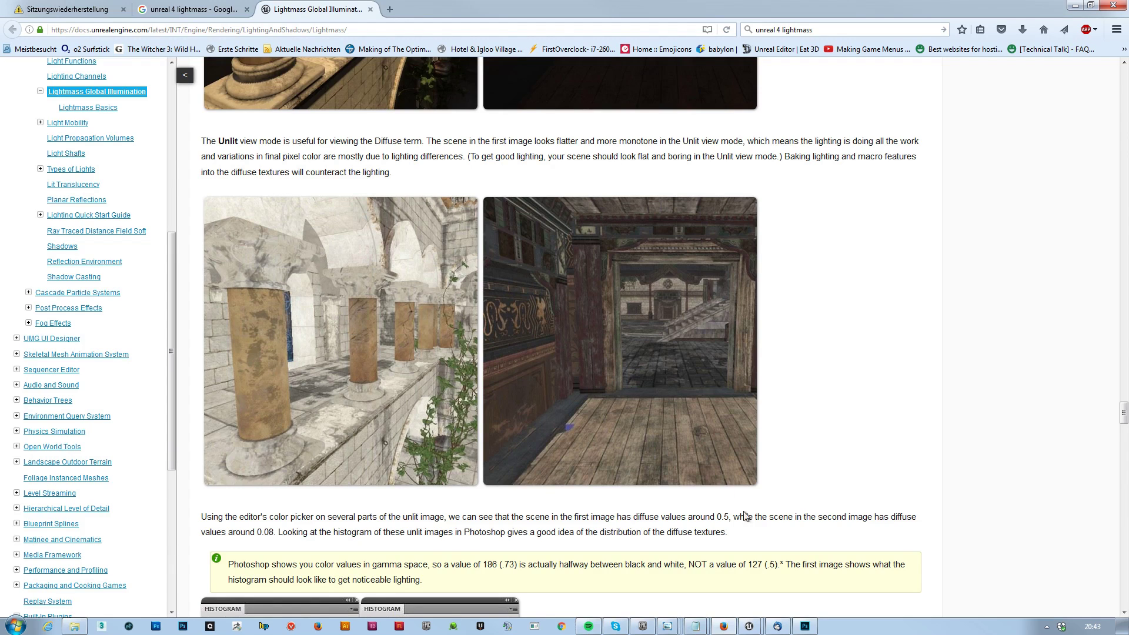
# Capture the bright Unlit example image of the columns with the Snipping Tool and copy the snip
pyautogui.click(14, 626)
pyautogui.write('snipping')
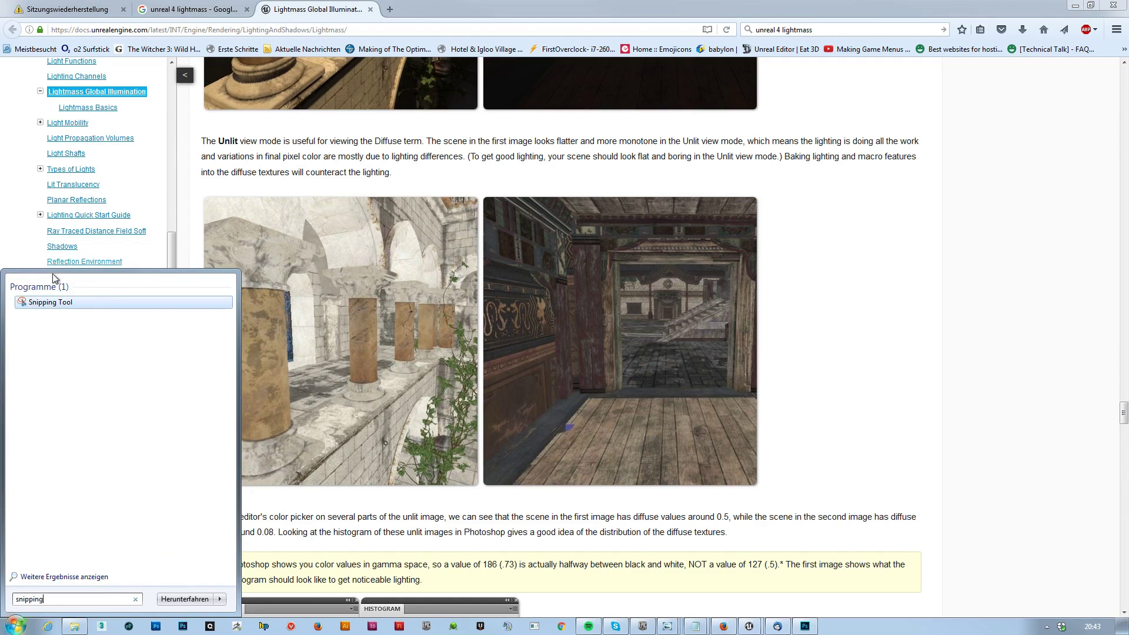
pyautogui.click(37, 302)
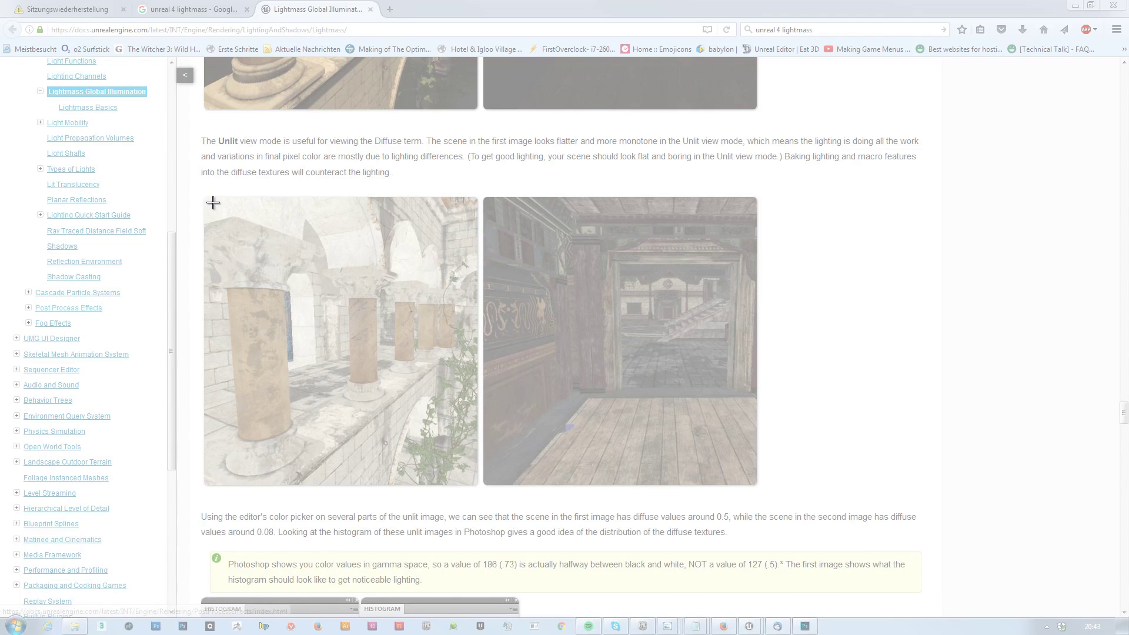
pyautogui.moveTo(213, 202); pyautogui.dragTo(471, 475)
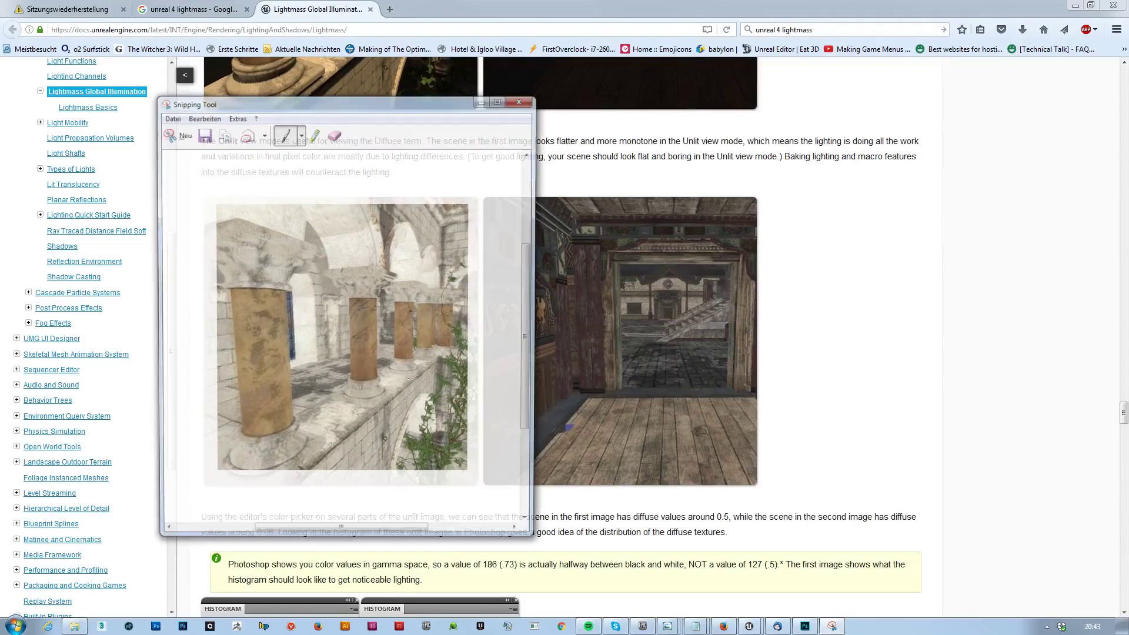
pyautogui.rightClick(396, 355)
pyautogui.click(344, 376)
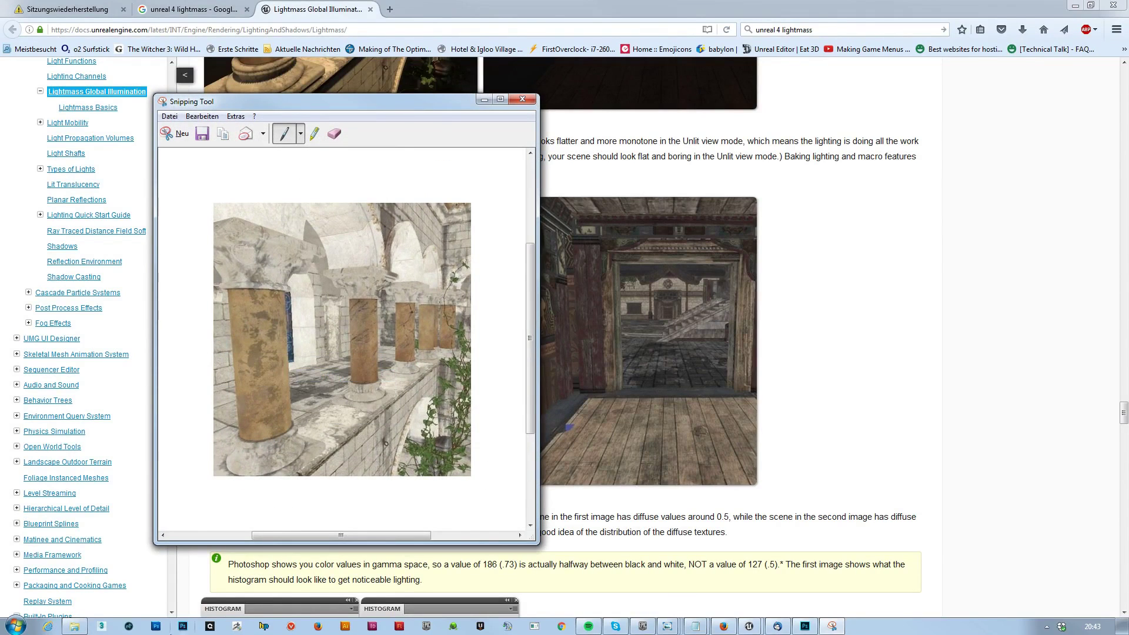
# Switch to Photoshop, create a 438 x 465 pixel document from the clipboard preset and paste the captured columns image
pyautogui.click(799, 627)
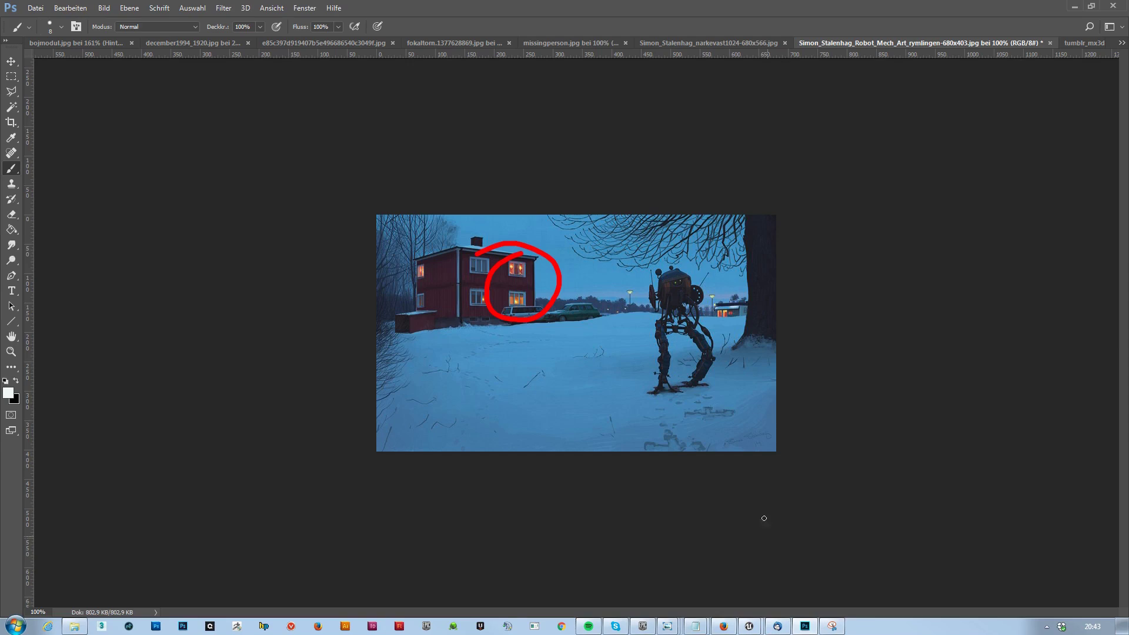
pyautogui.click(35, 8)
pyautogui.click(38, 21)
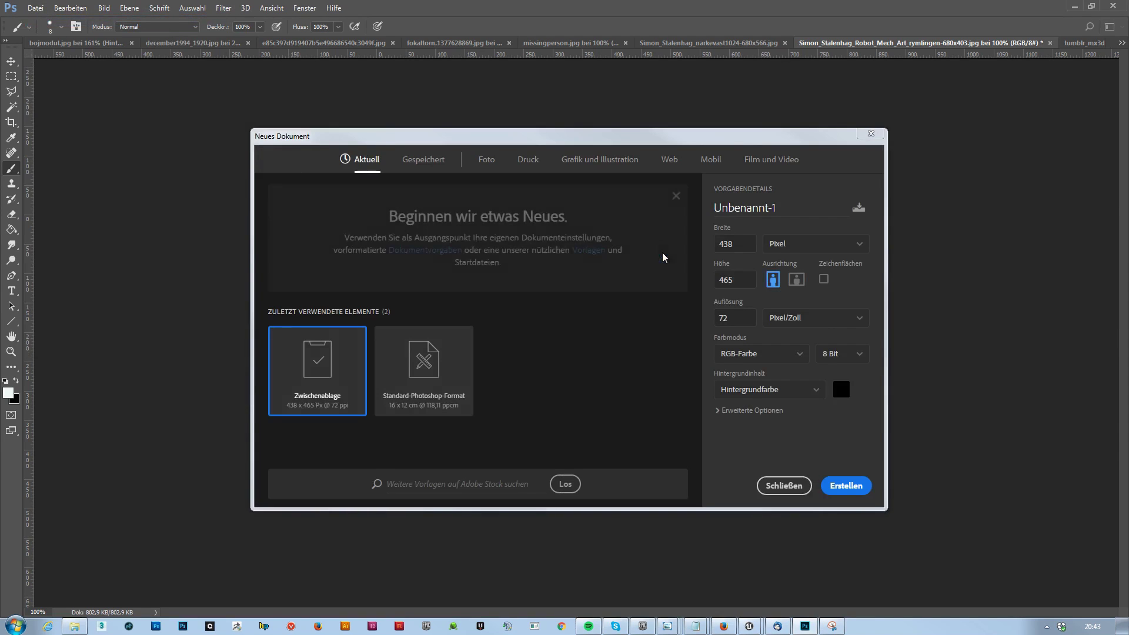
pyautogui.click(842, 486)
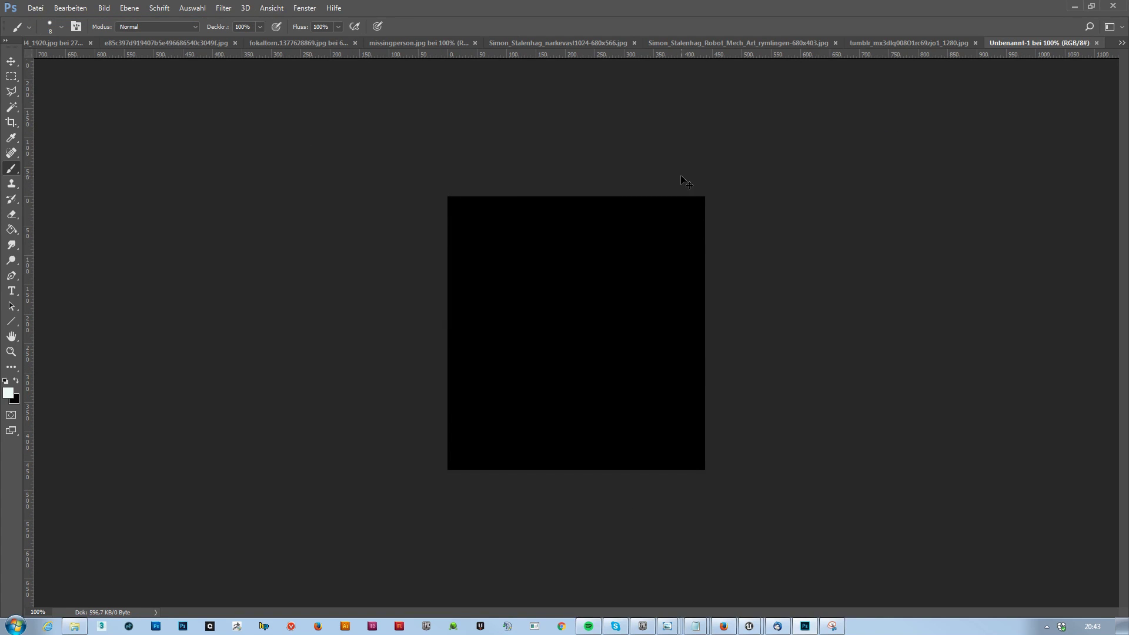
pyautogui.hotkey('ctrl', 'v')
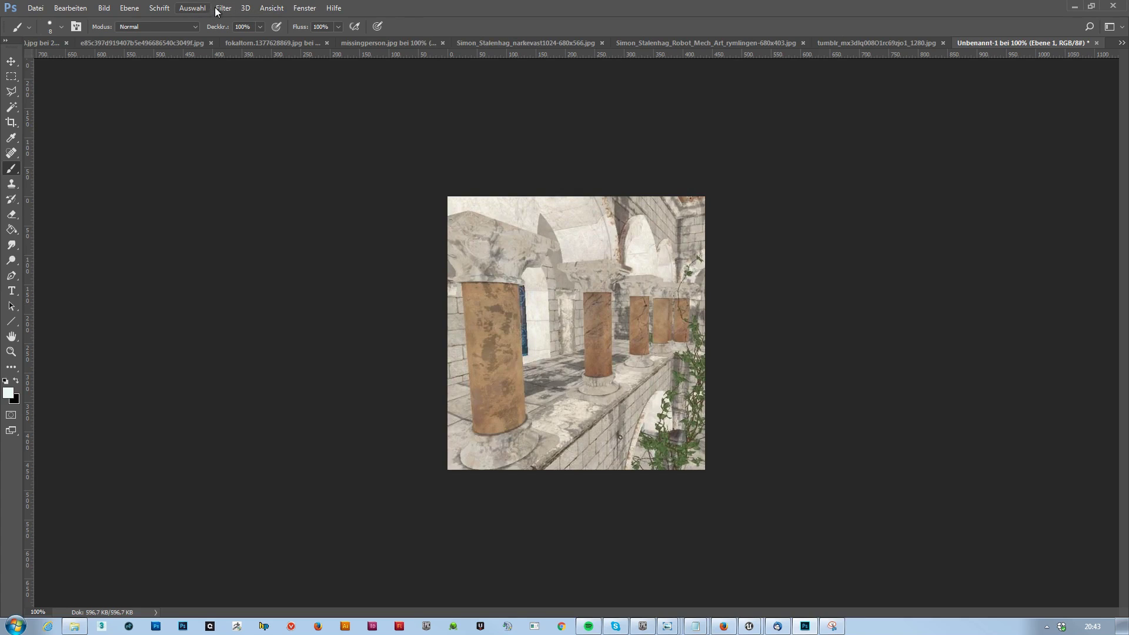
# Open the Gaussian Blur filter for the pasted columns image
pyautogui.click(222, 9)
pyautogui.moveTo(265, 150)
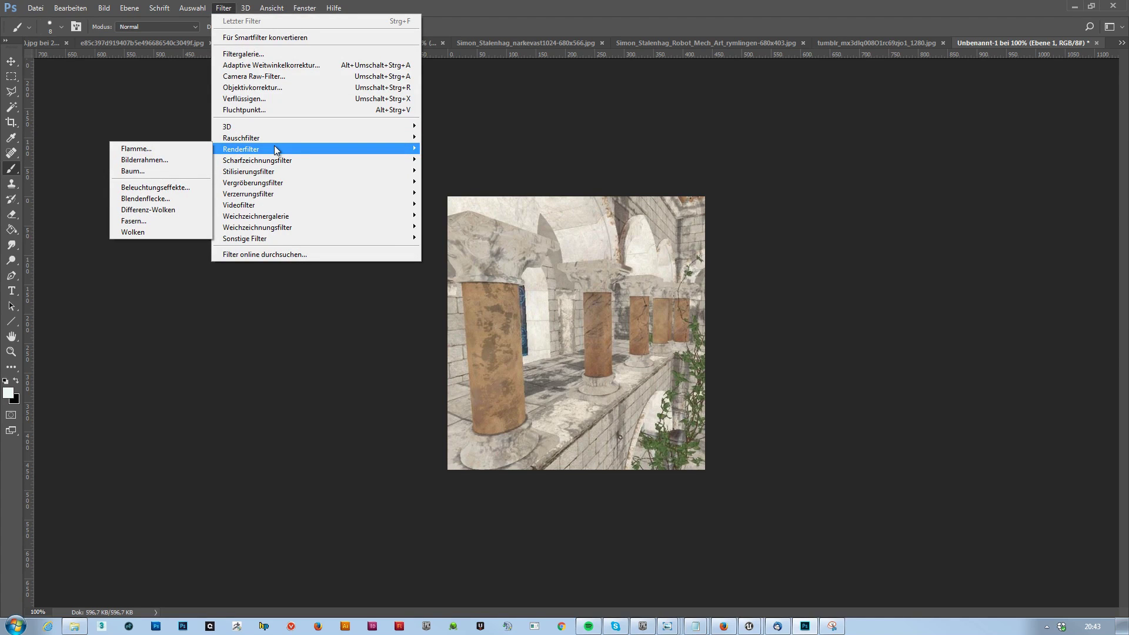
pyautogui.moveTo(270, 228)
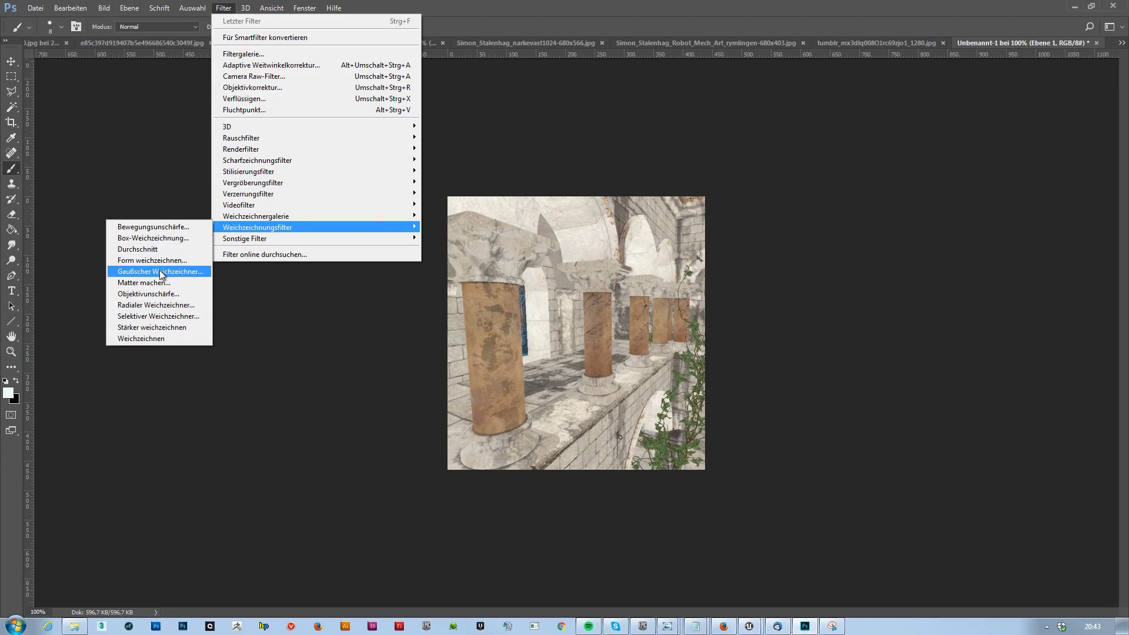
# Apply the Average blur to the colonnade image, sample the resulting colour and inspect its brightness in the foreground colour picker
pyautogui.click(137, 251)
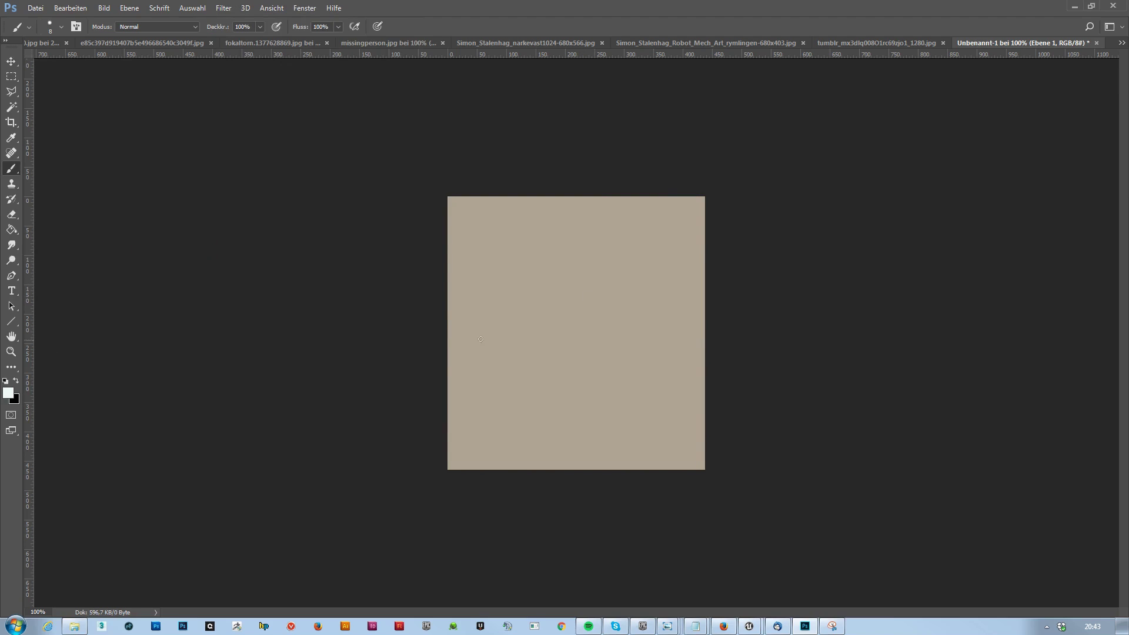
pyautogui.keyDown('alt'); pyautogui.click(549, 300); pyautogui.keyUp('alt')
pyautogui.click(8, 392)
pyautogui.click(557, 309)
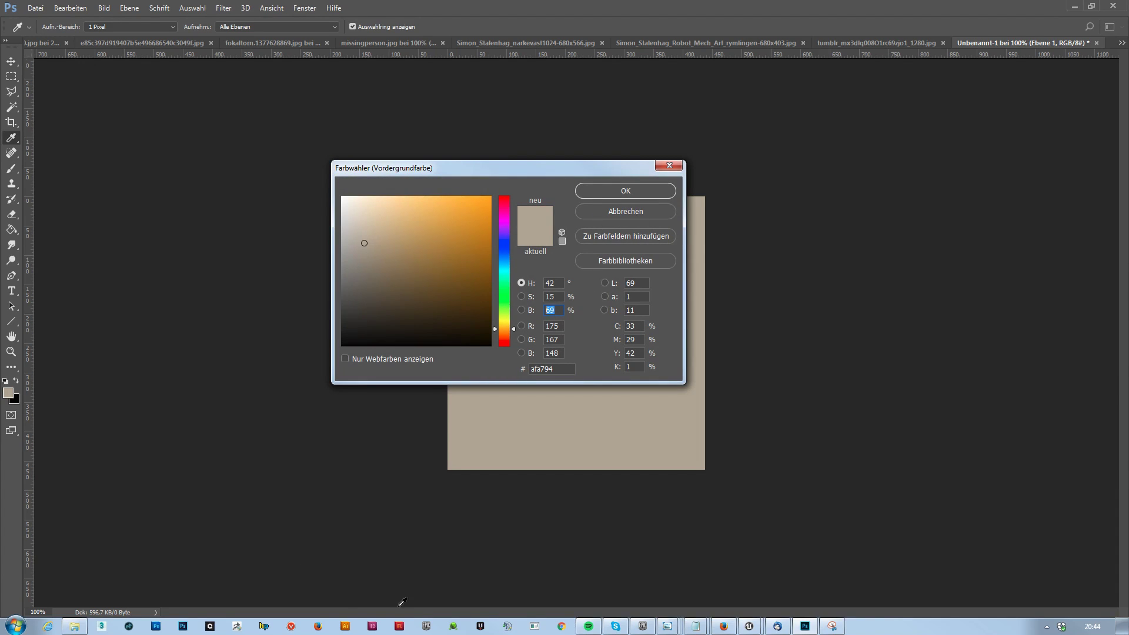
# Switch to the Lightmass documentation in Firefox and capture the dark temple interior image with the Snipping Tool, copying the snip
pyautogui.click(732, 627)
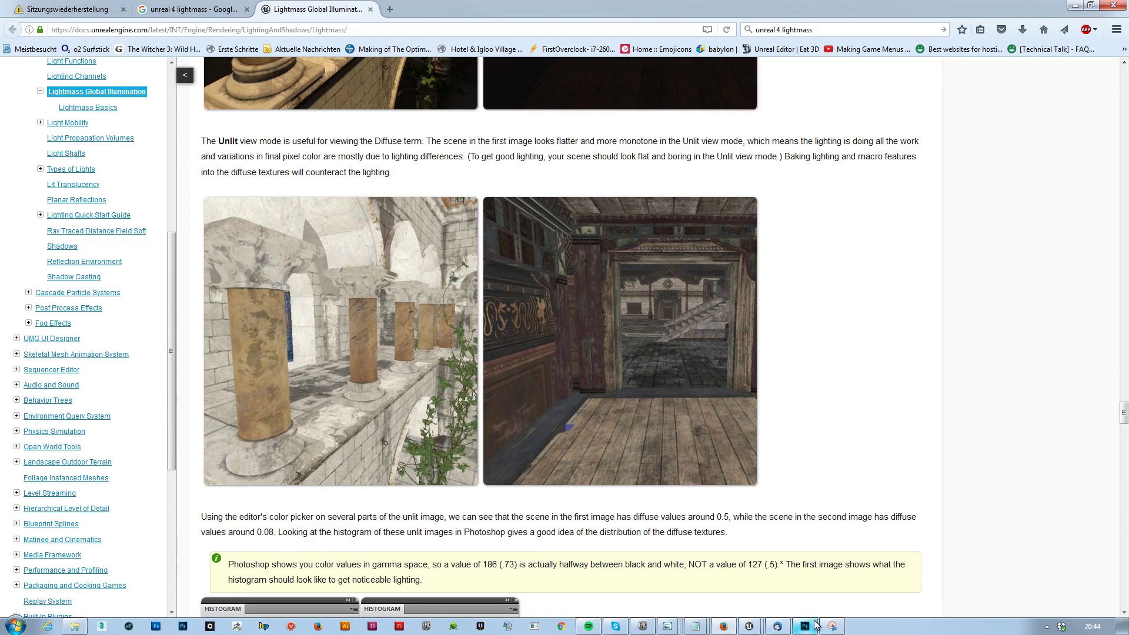
pyautogui.click(833, 627)
pyautogui.click(170, 139)
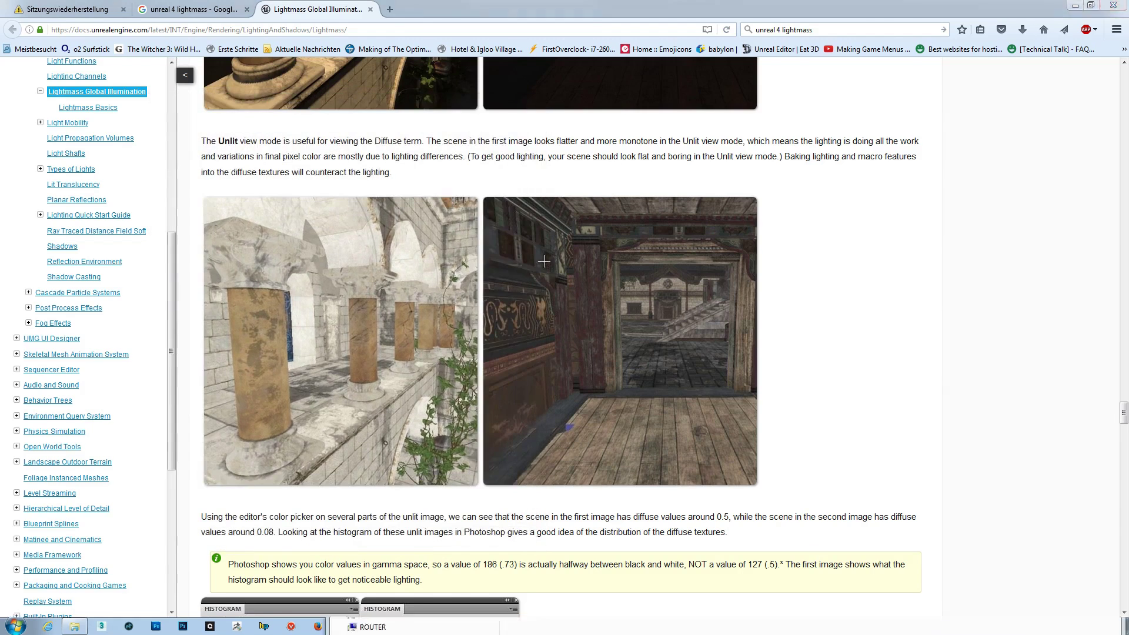
pyautogui.moveTo(488, 201); pyautogui.dragTo(752, 482)
pyautogui.rightClick(531, 339)
pyautogui.click(615, 358)
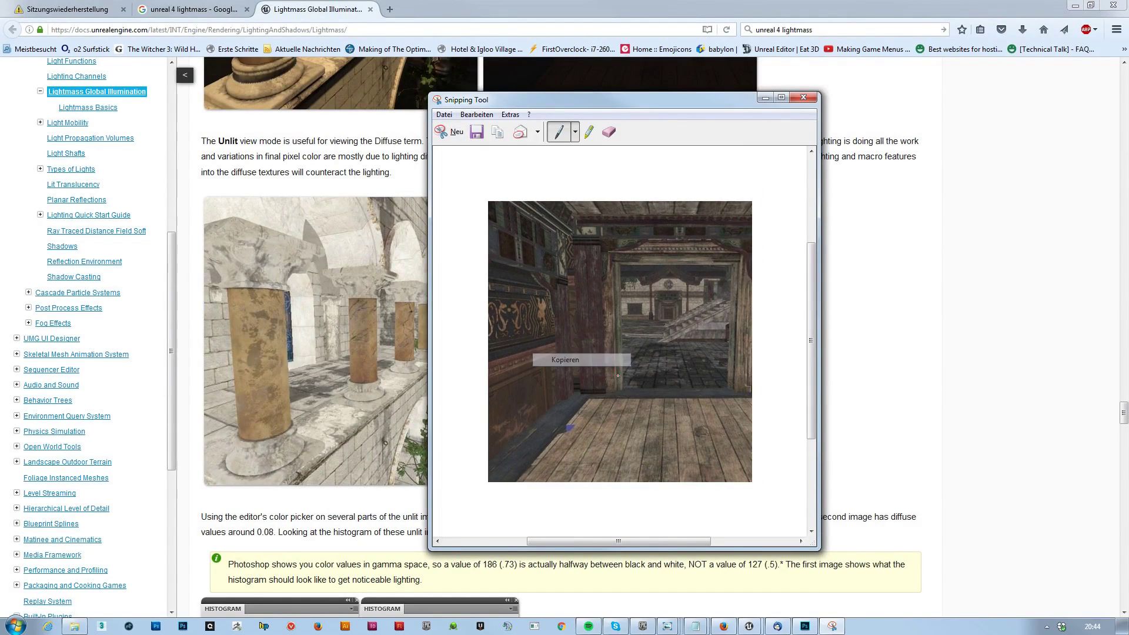
# Return to Photoshop, cancel the colour picker and paste the interior snip as a new layer in Unbenannt-1
pyautogui.click(805, 626)
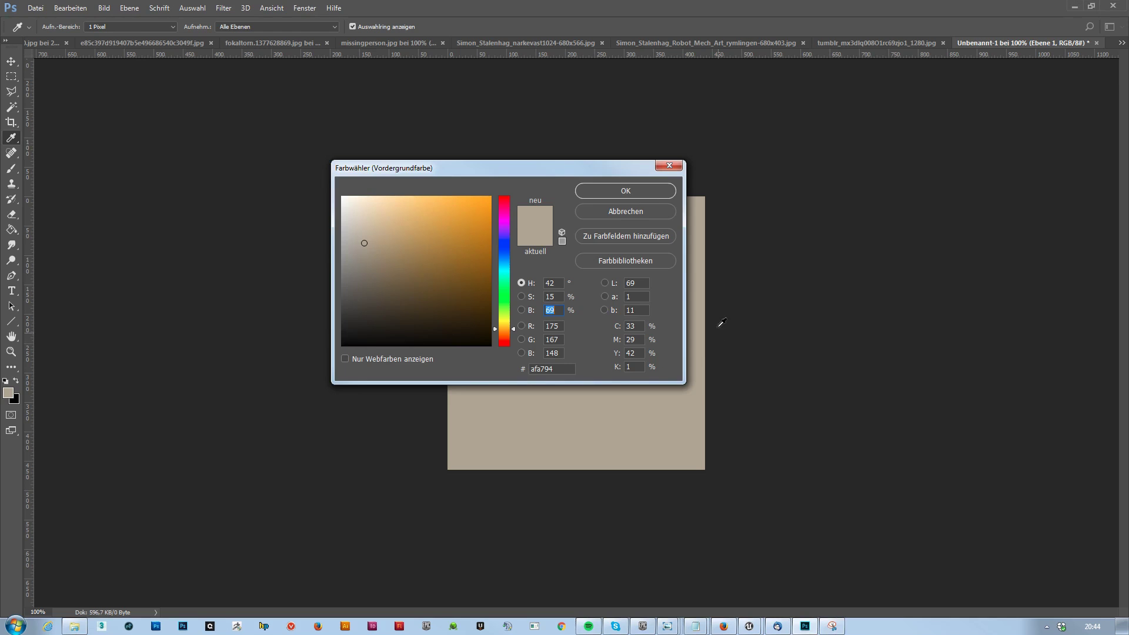
pyautogui.click(625, 211)
pyautogui.press('b')
pyautogui.hotkey('ctrl', 'v')
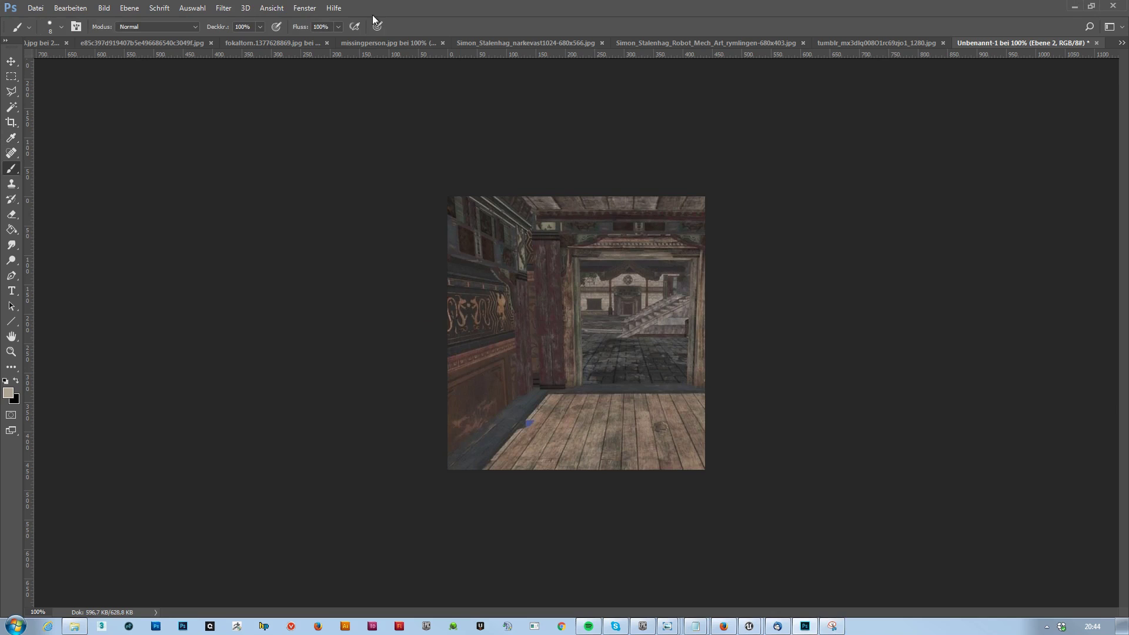
# Apply the Average blur to the interior image, sample the resulting colour and inspect its brightness in the colour picker
pyautogui.click(226, 8)
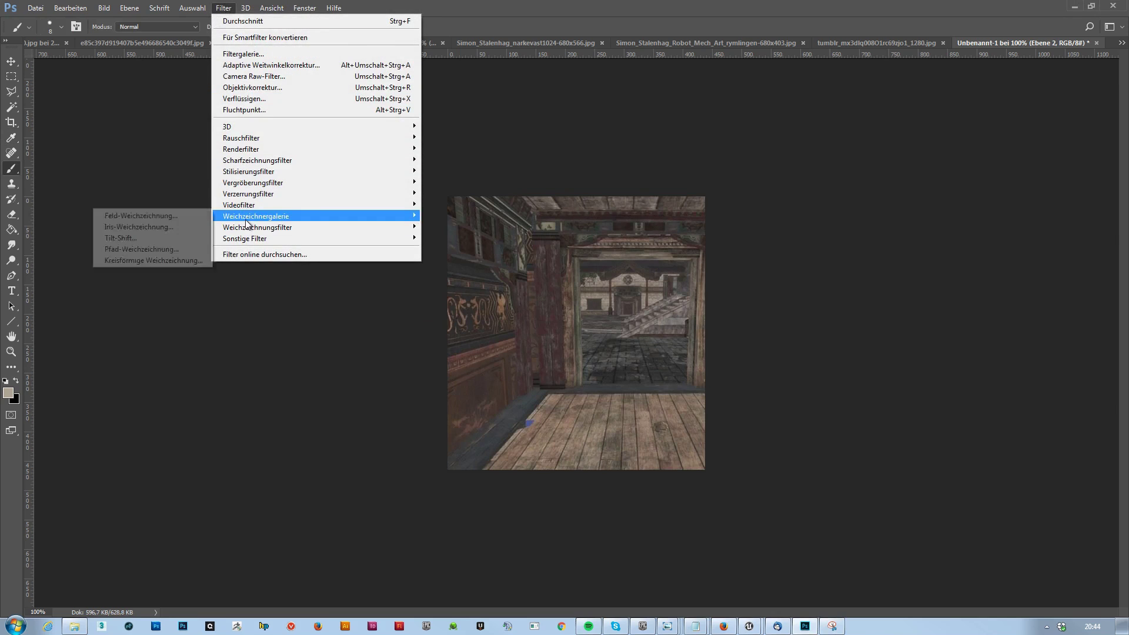
pyautogui.click(168, 254)
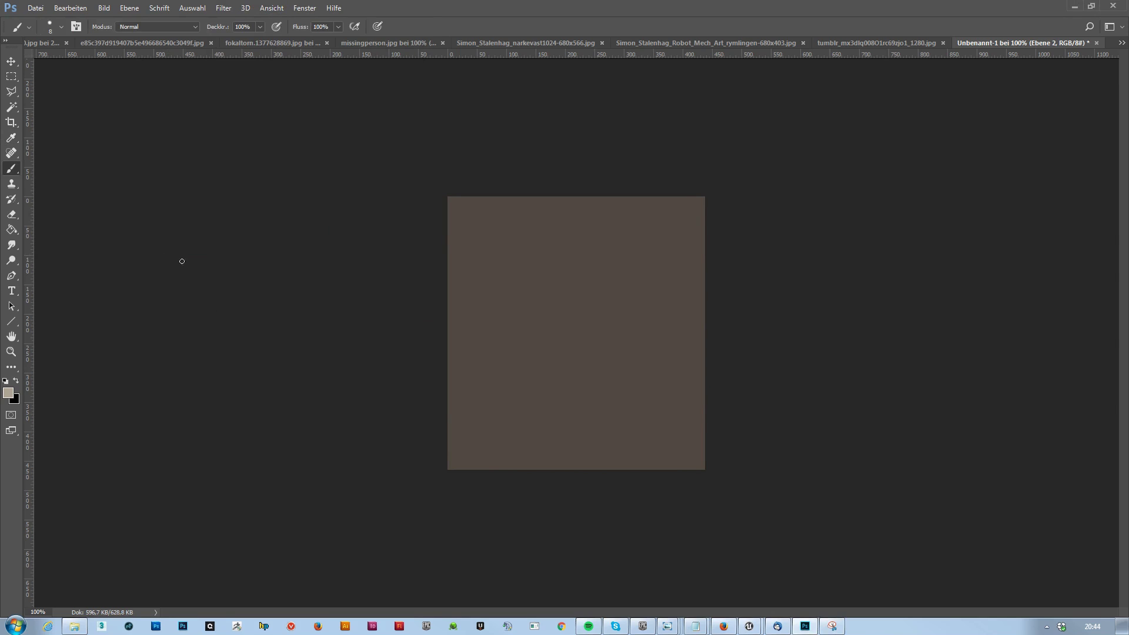
pyautogui.keyDown('alt'); pyautogui.click(580, 305); pyautogui.keyUp('alt')
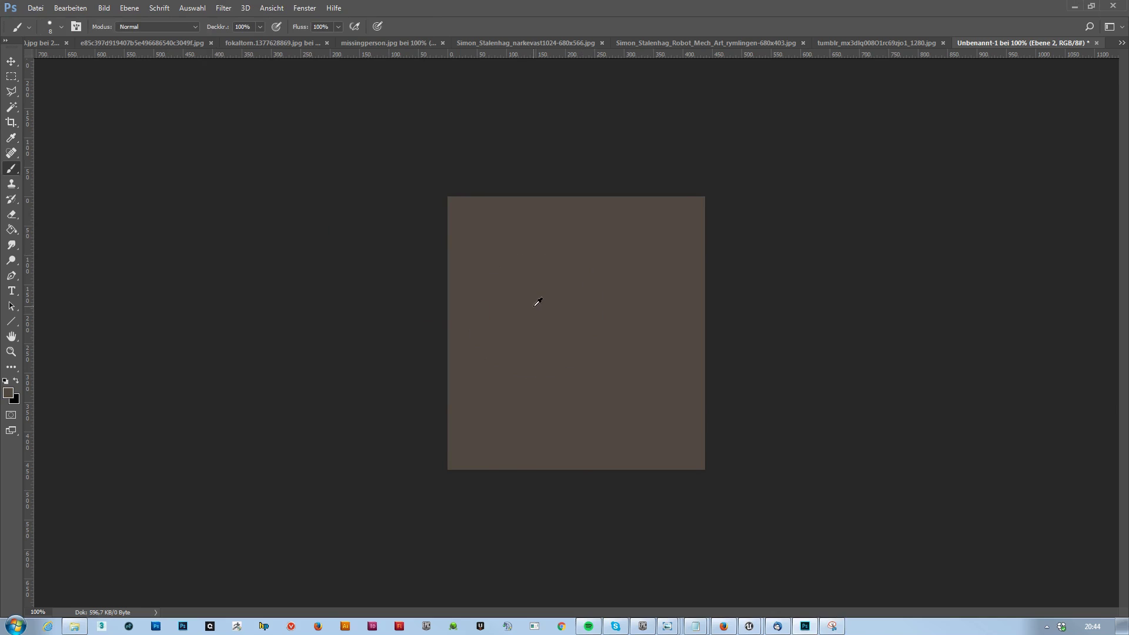
pyautogui.click(10, 393)
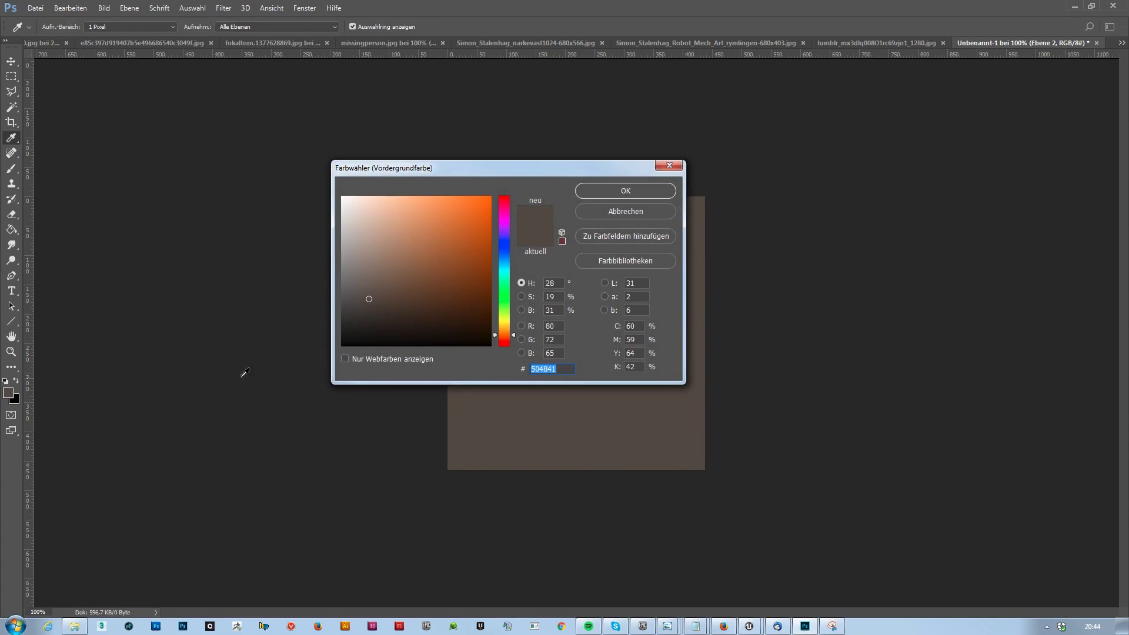
pyautogui.click(559, 311)
pyautogui.click(627, 214)
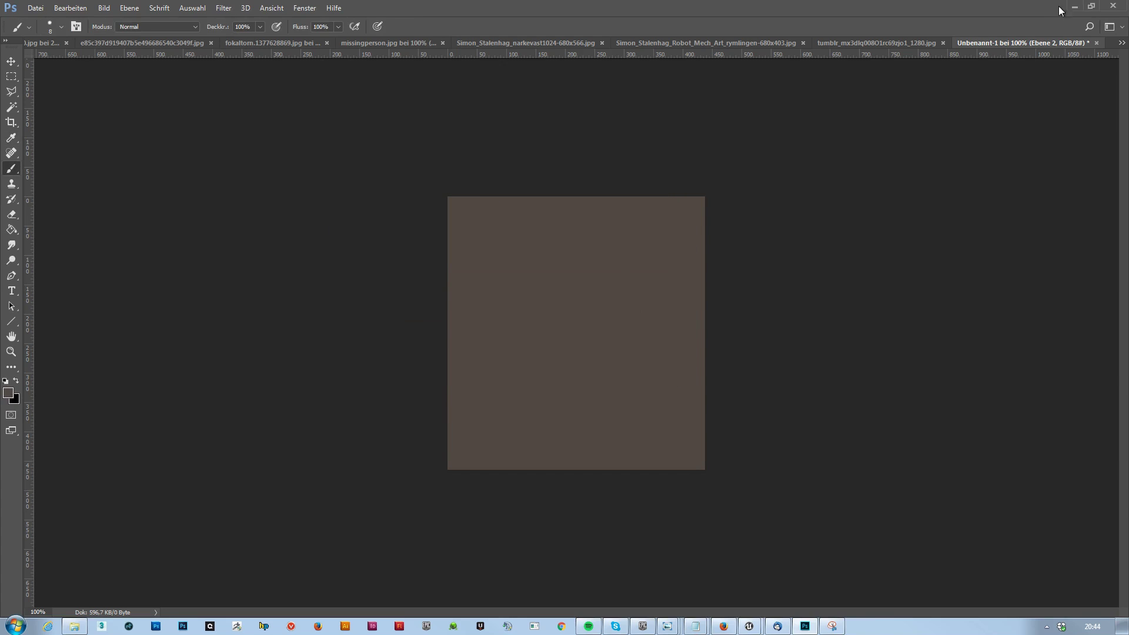
# Switch to the Unreal editor and snip the unlit viewport showing the red house, copying the capture
pyautogui.click(1074, 6)
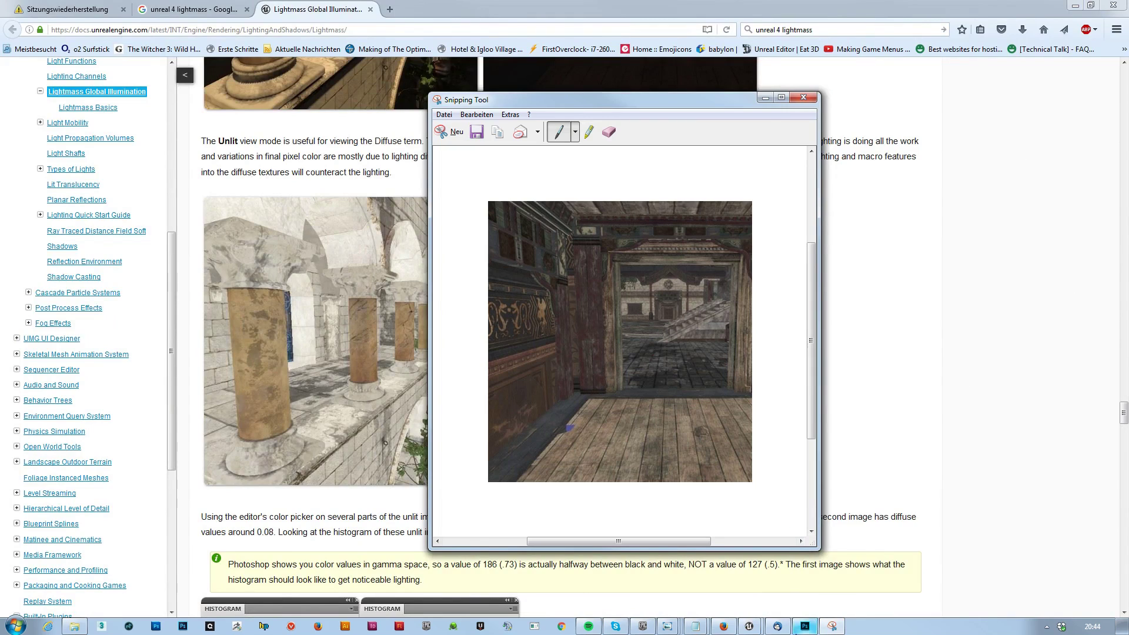
pyautogui.click(750, 626)
pyautogui.click(799, 588)
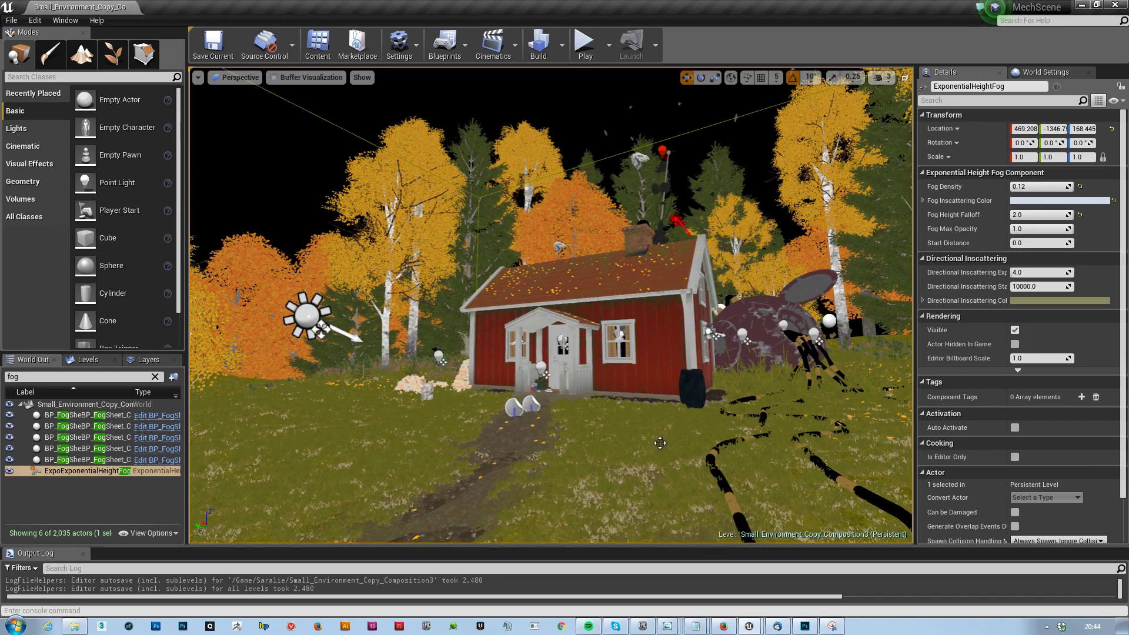
pyautogui.click(830, 628)
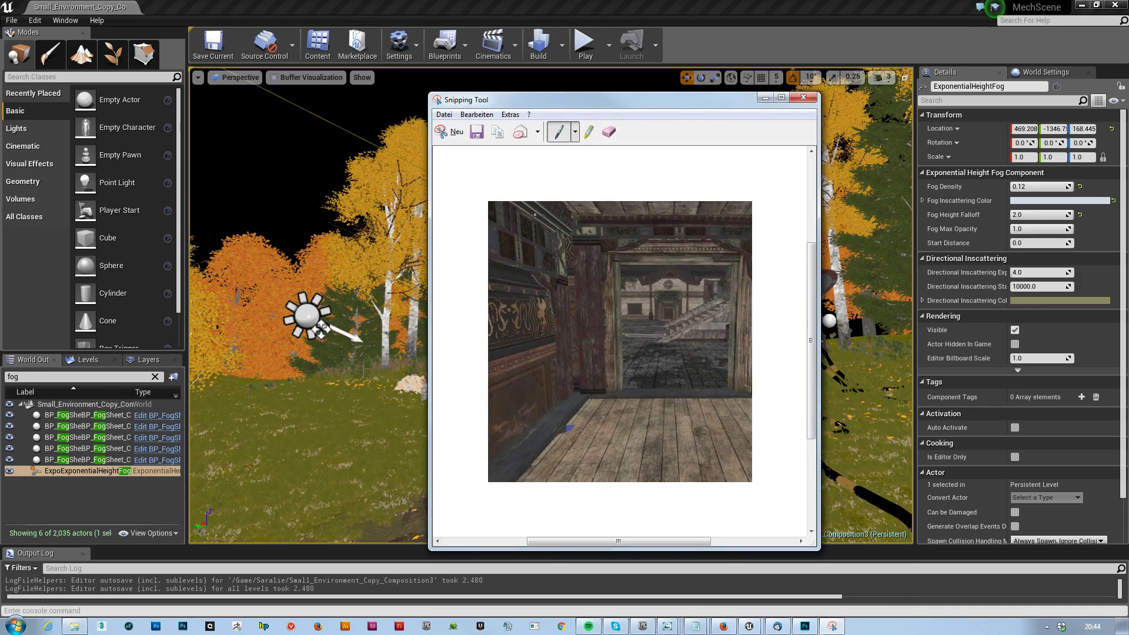
pyautogui.click(458, 133)
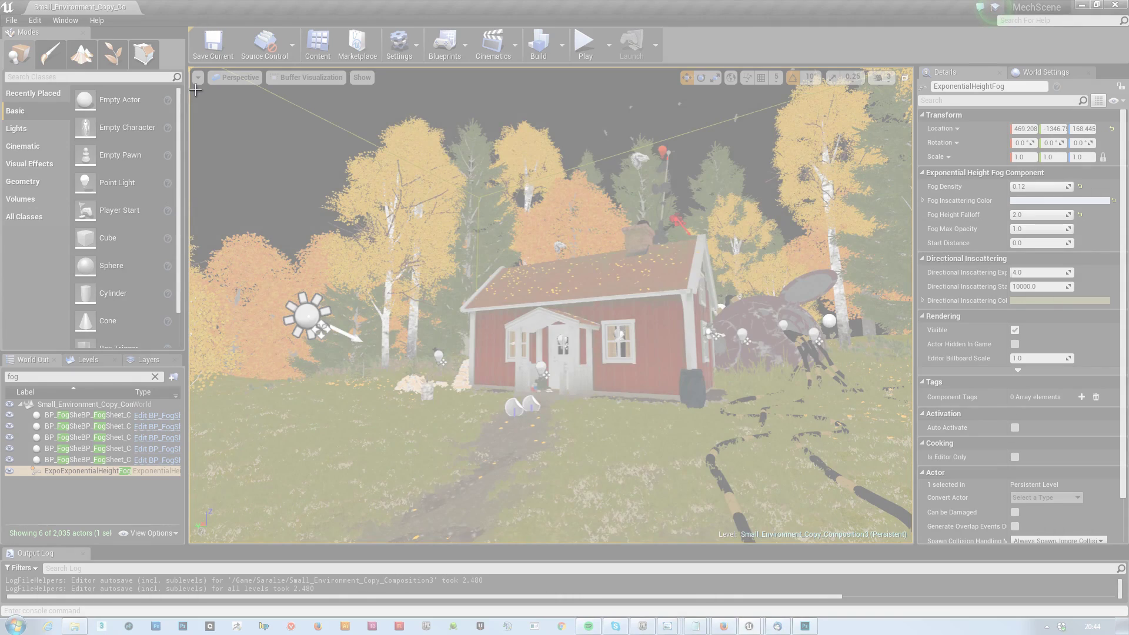
pyautogui.moveTo(194, 89); pyautogui.dragTo(902, 524)
pyautogui.rightClick(476, 321)
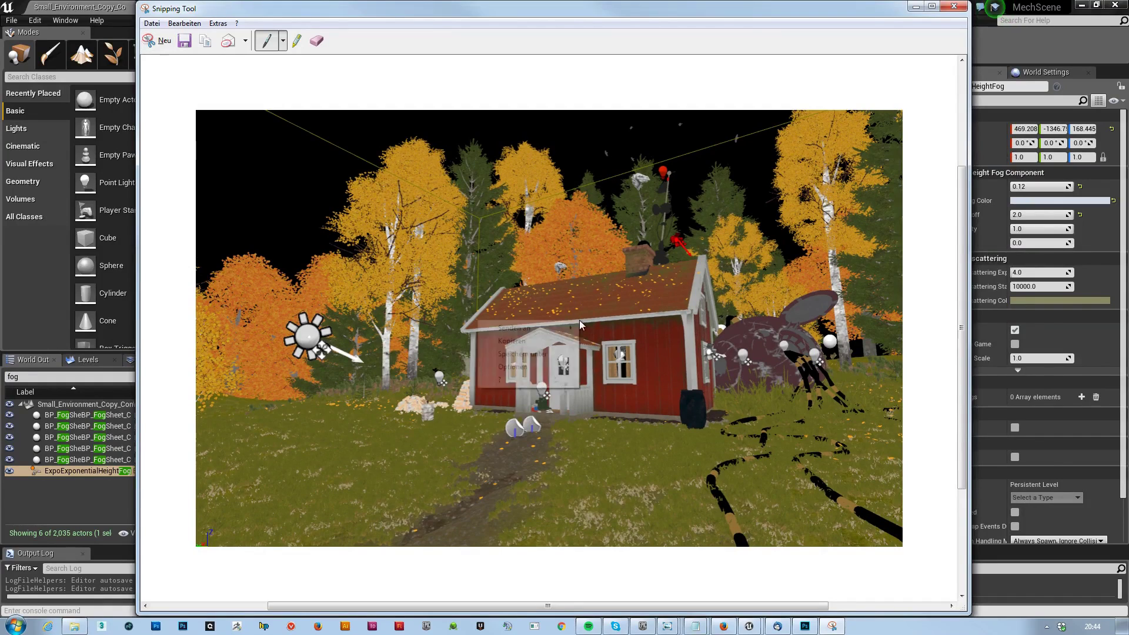
pyautogui.click(511, 340)
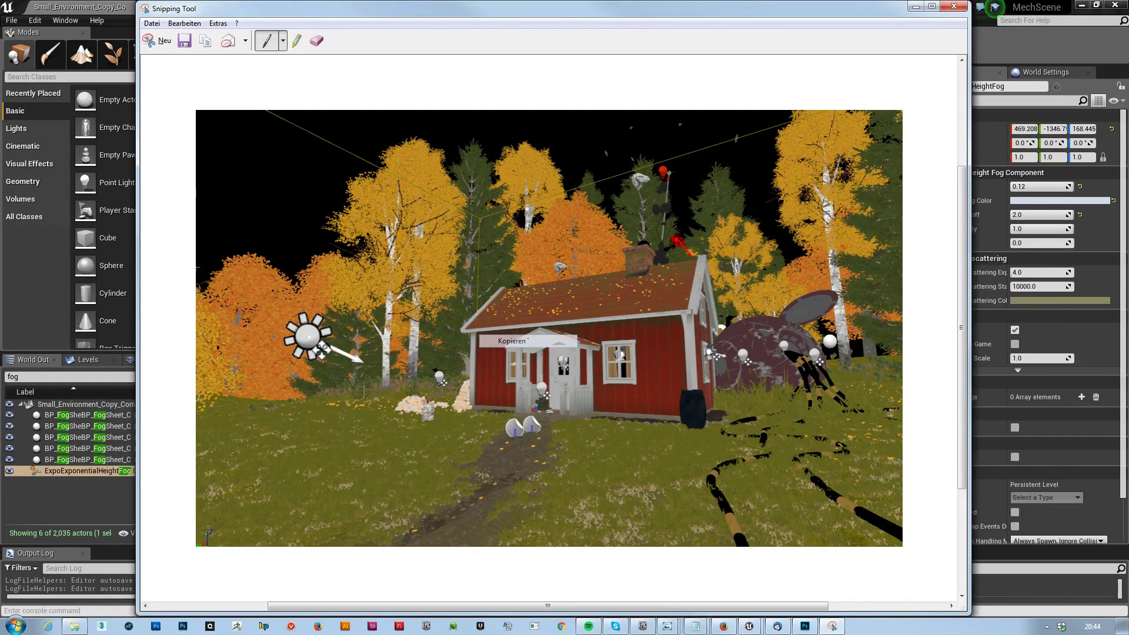
# Create a new Photoshop document, paste the viewport capture and reduce its saturation with a Hue/Saturation adjustment layer
pyautogui.click(814, 628)
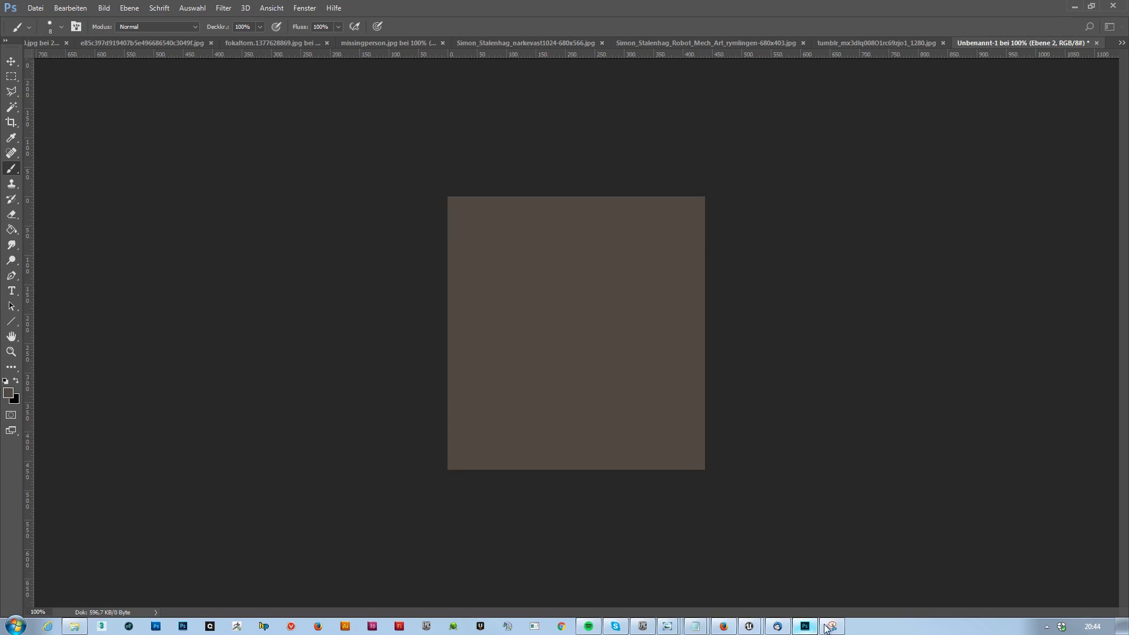
pyautogui.hotkey('ctrl', 'n')
pyautogui.click(838, 486)
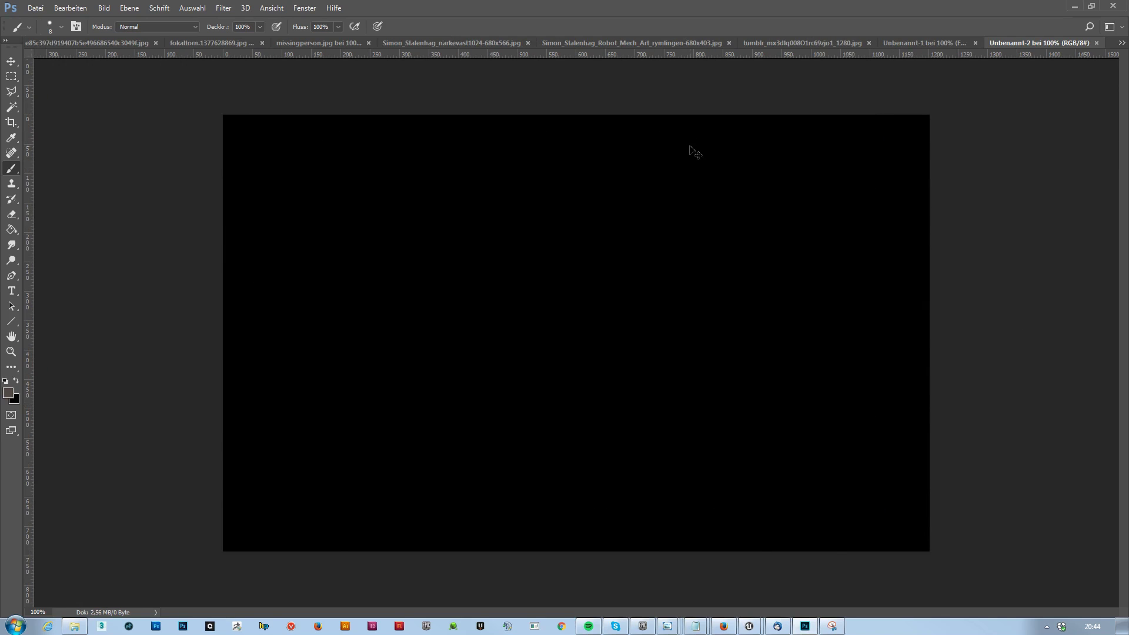
pyautogui.hotkey('ctrl', 'v')
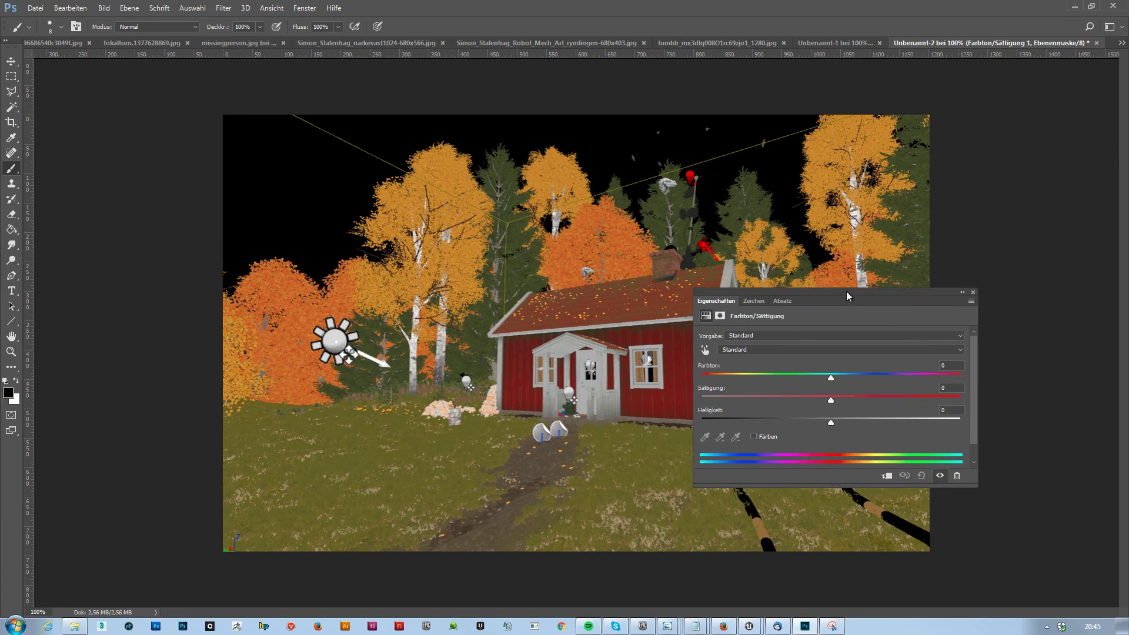
pyautogui.moveTo(845, 291); pyautogui.dragTo(1126, 285)
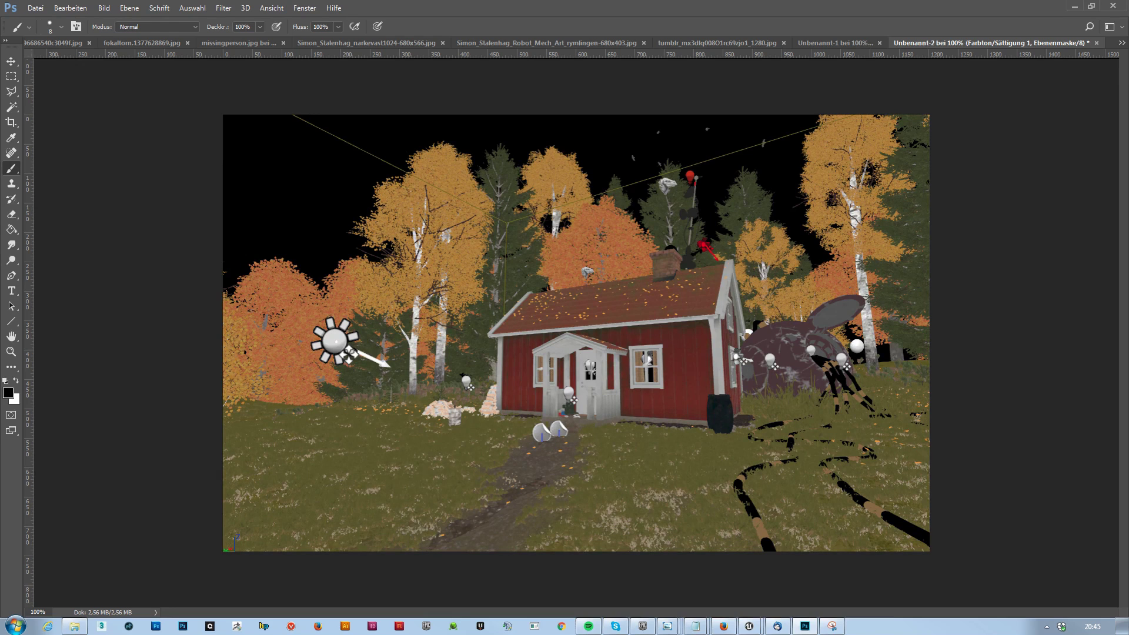
# Delete the averaged interior layer in Unbenannt-1 to view the colonnade image, and return to Unbenannt-2 for comparison
pyautogui.click(811, 44)
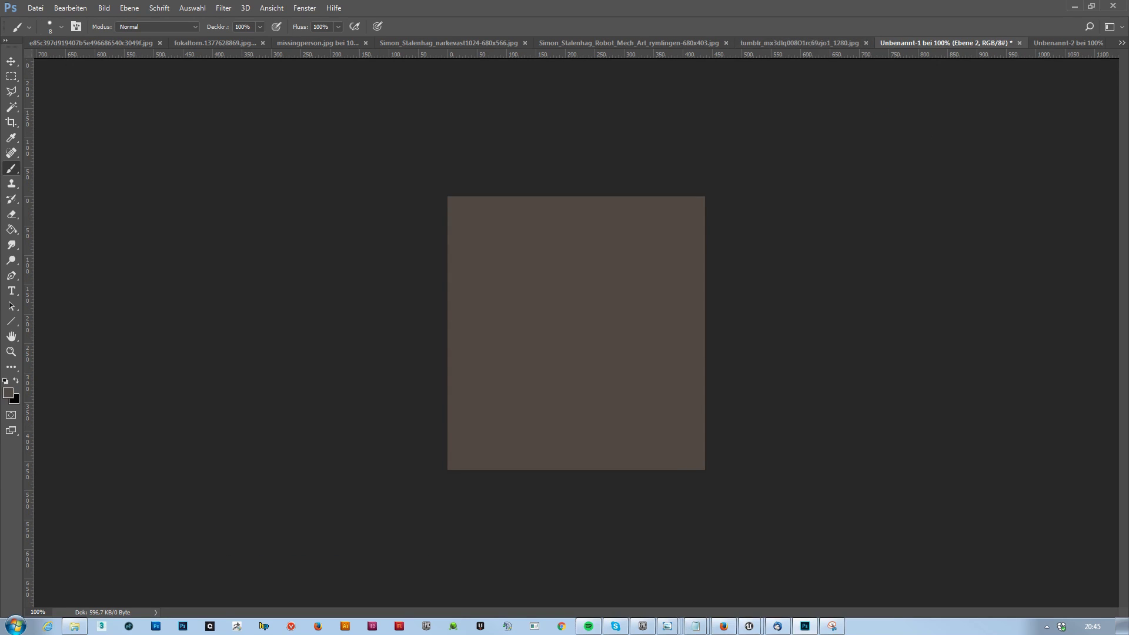
pyautogui.press('Delete')
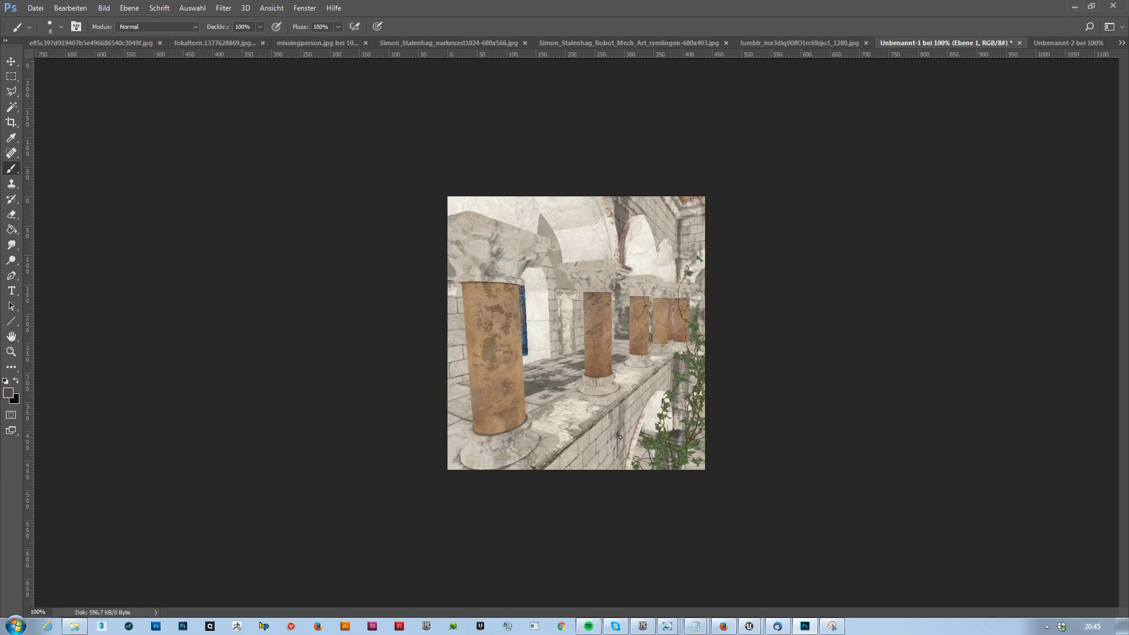
pyautogui.click(1060, 43)
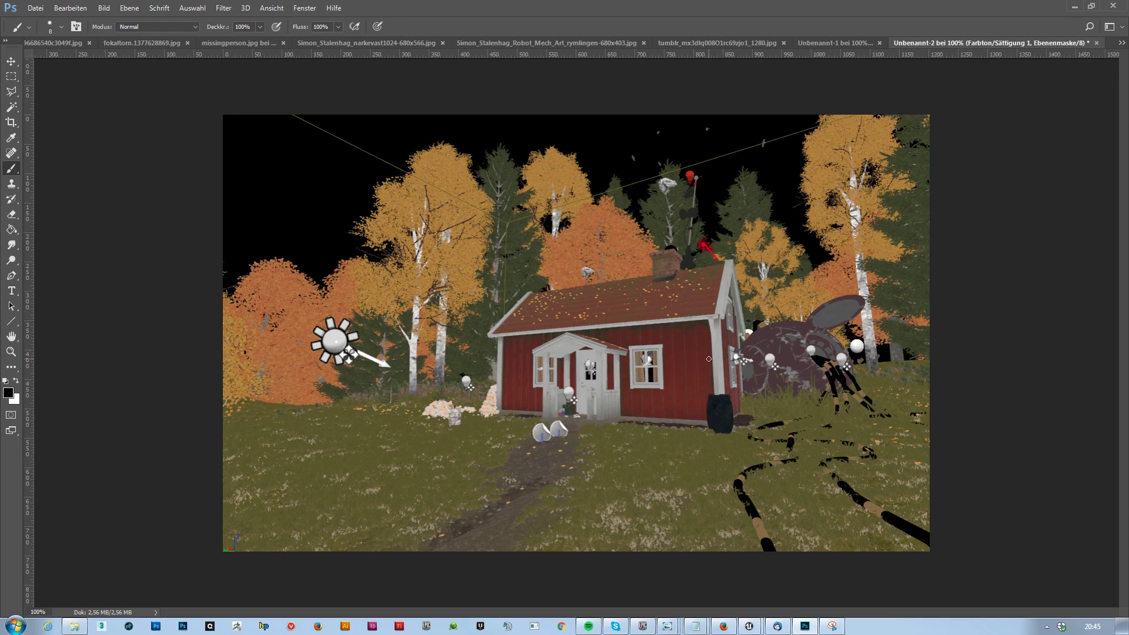
# Return to the Unreal editor and change the viewport from Buffer Visualization to the Lit view mode
pyautogui.click(1074, 6)
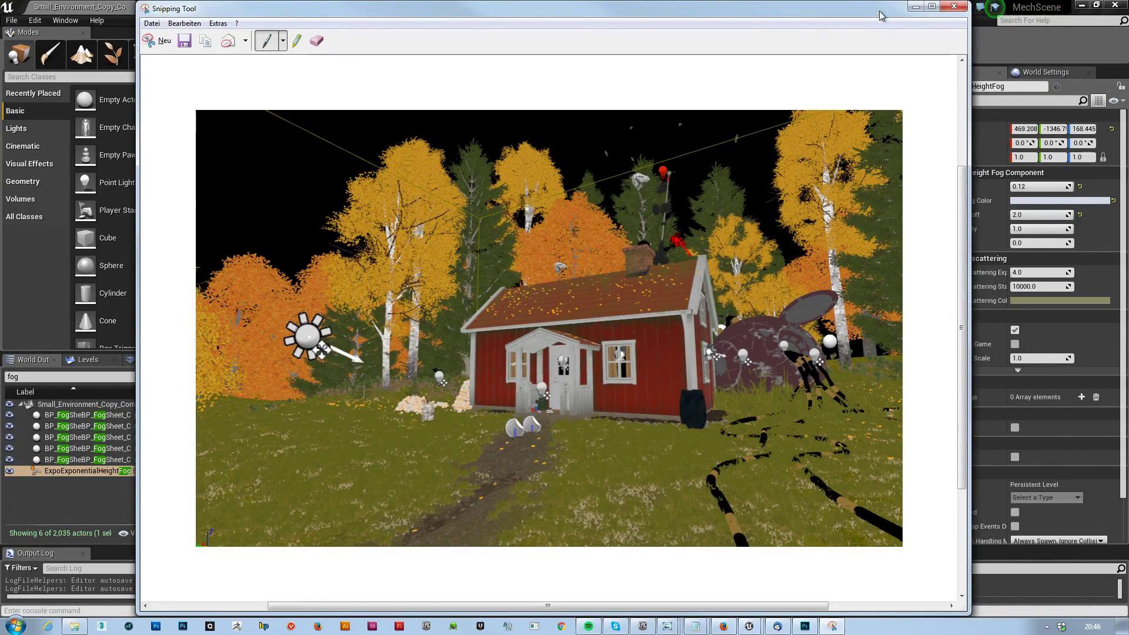
pyautogui.click(915, 7)
pyautogui.moveTo(667, 626)
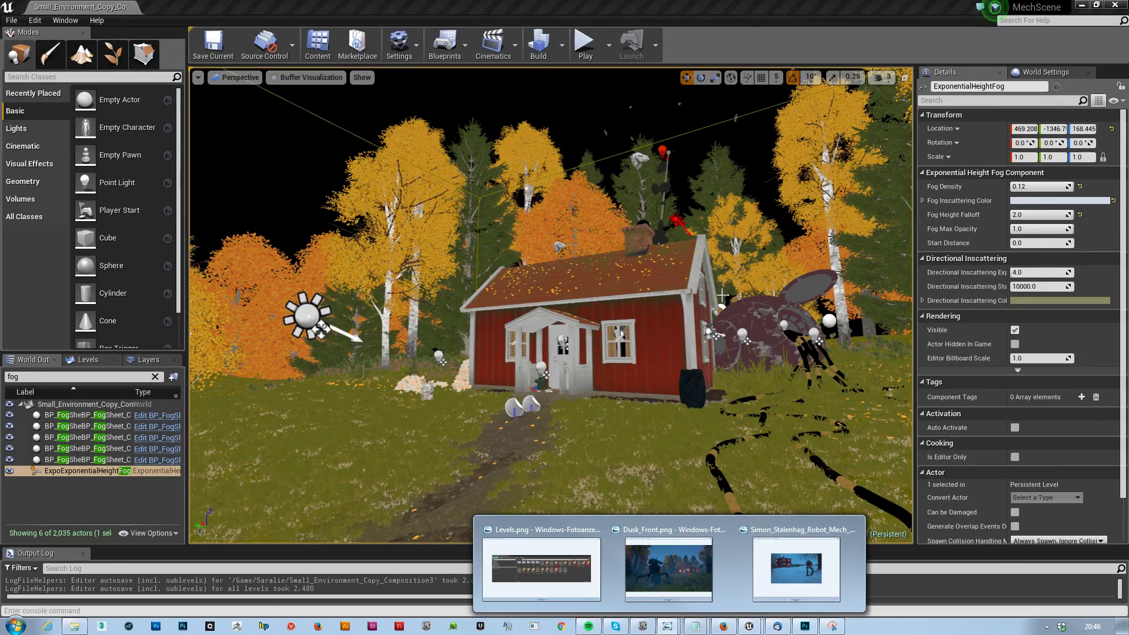
pyautogui.moveTo(663, 287); pyautogui.dragTo(593, 149)
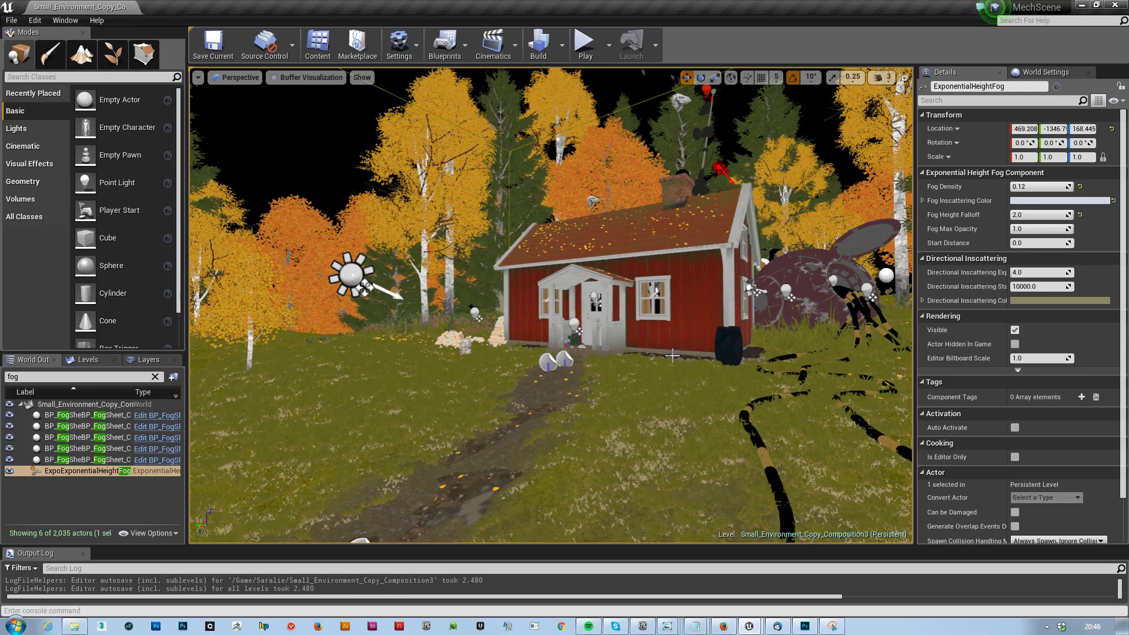
pyautogui.click(306, 77)
pyautogui.click(294, 102)
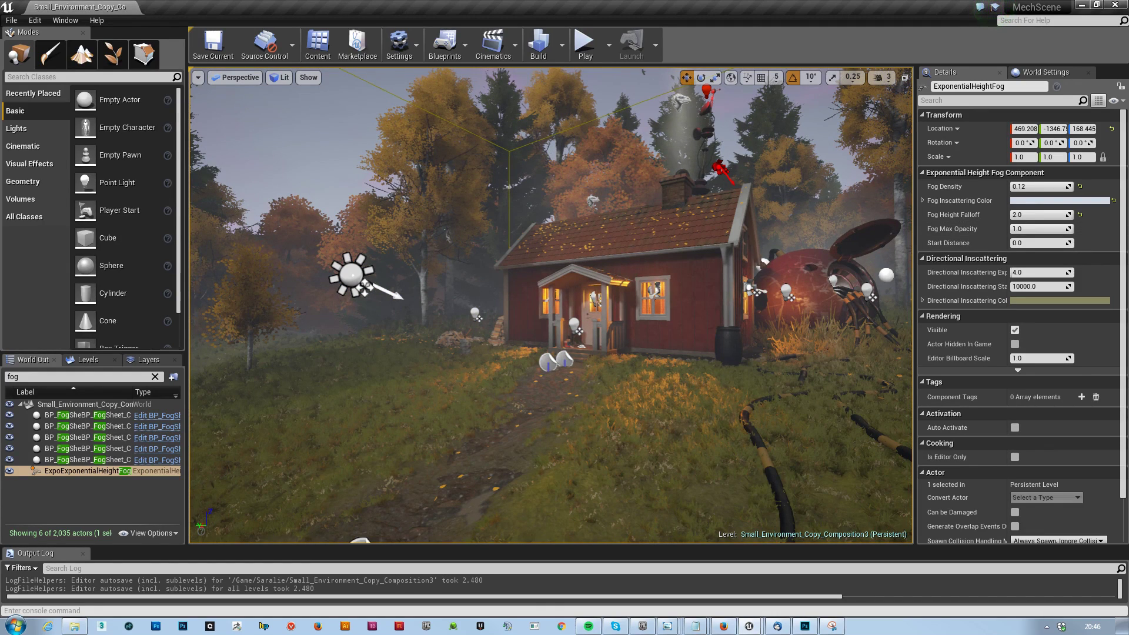
# Frame the house with its front yard and select the directional light standing beside it
pyautogui.press('f')
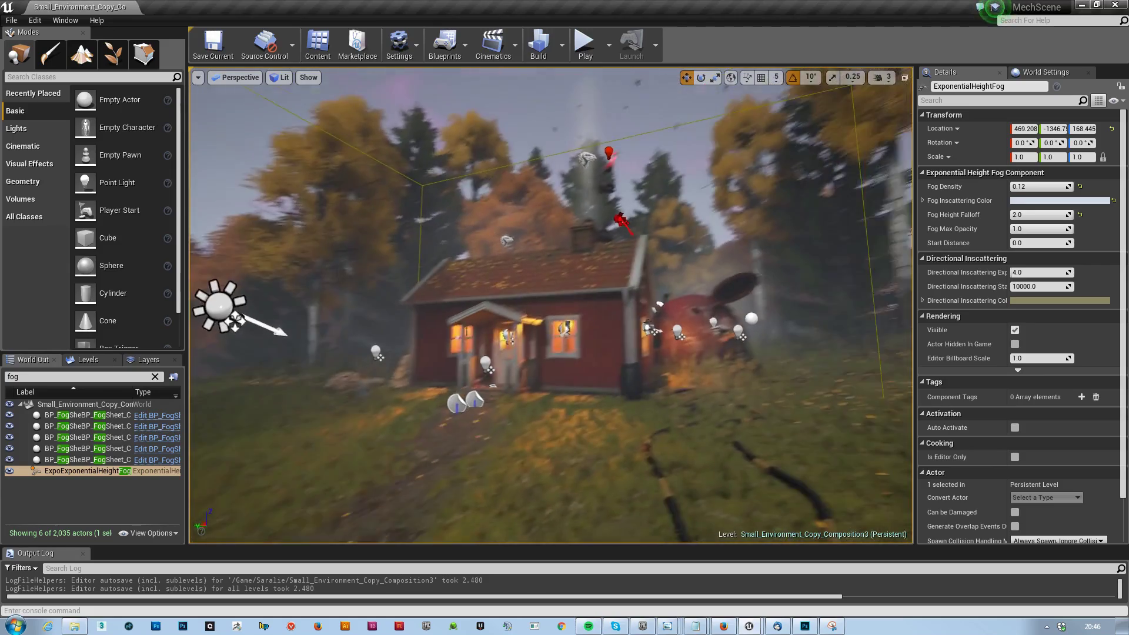
pyautogui.moveTo(550, 305); pyautogui.dragTo(660, 362, button='right')
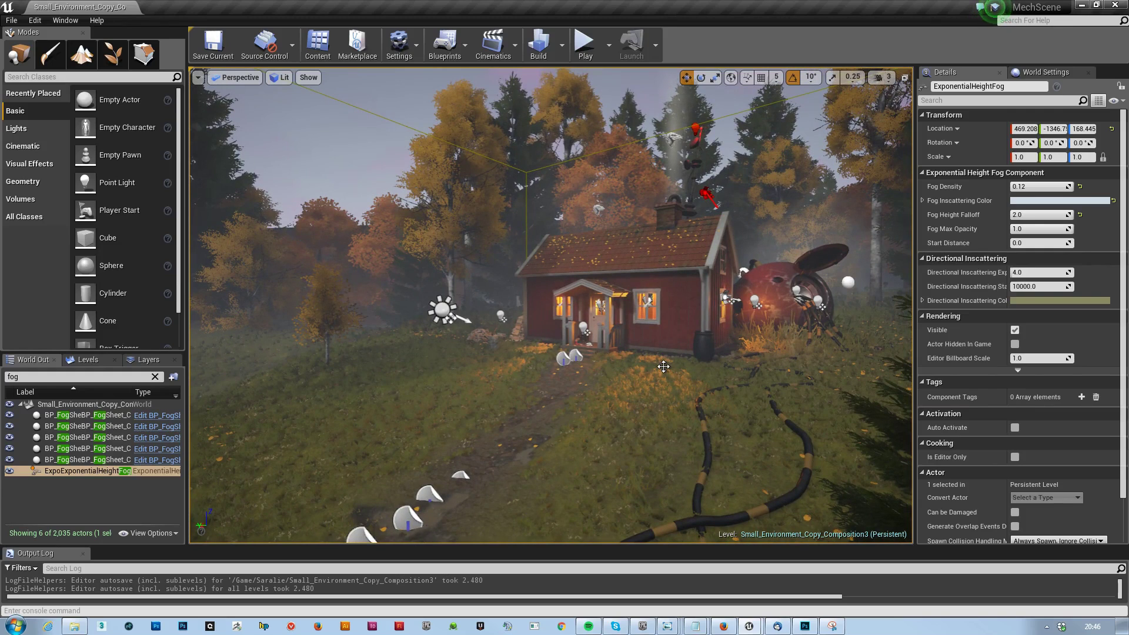
pyautogui.click(438, 311)
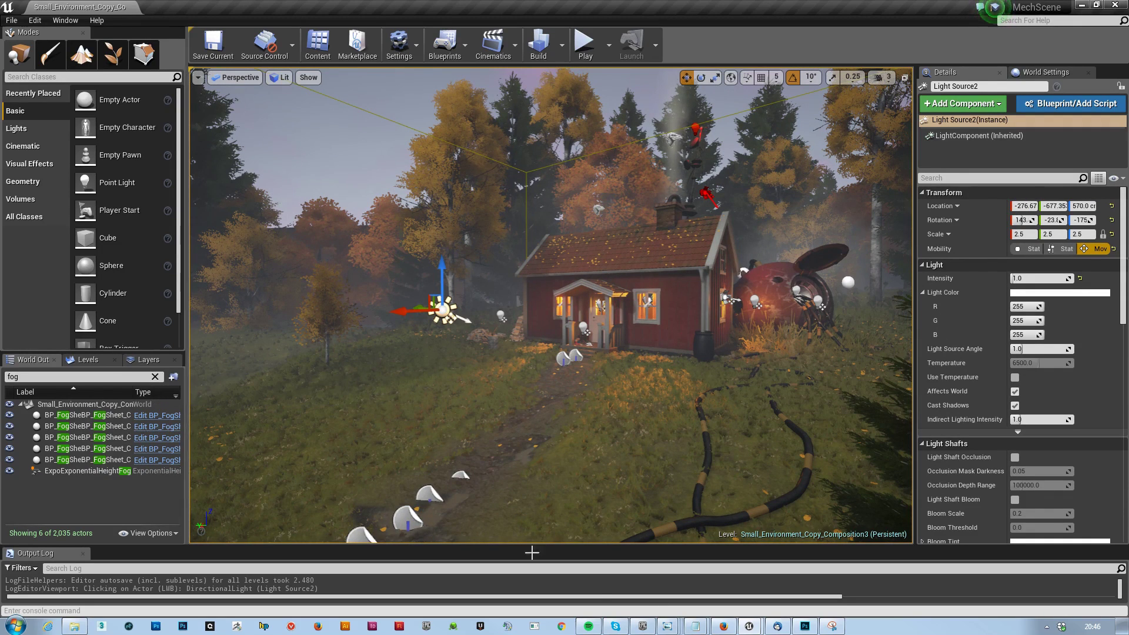
# Open the Simon_Stalenhag_Robot_Mech_Art reference in the Windows photo viewer and browse back through the preceding reference paintings
pyautogui.moveTo(667, 626)
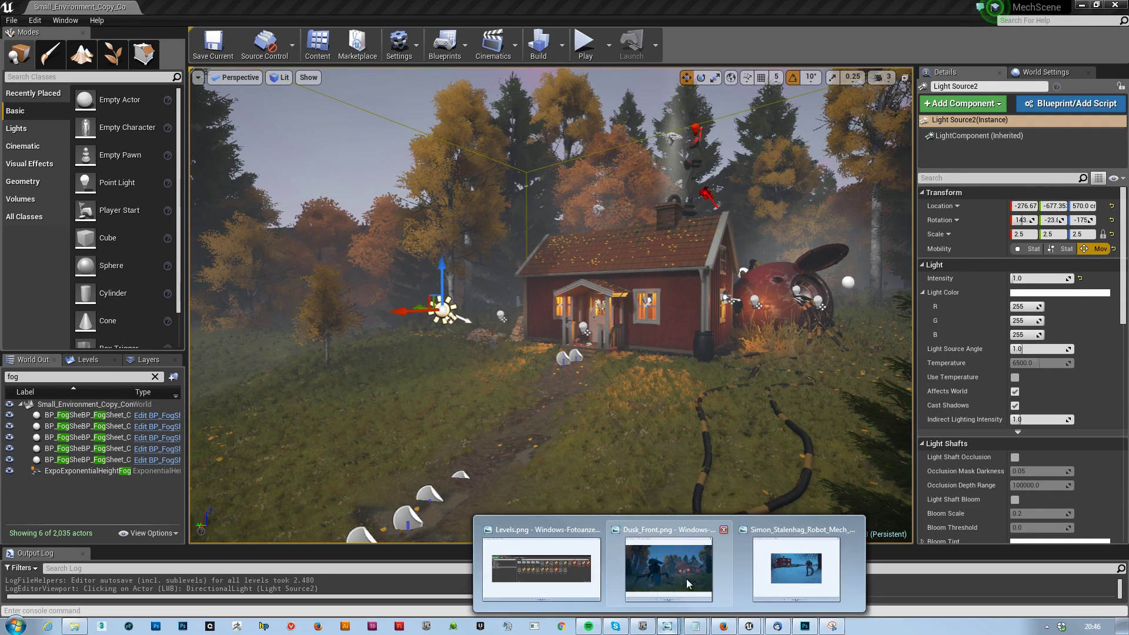
pyautogui.click(787, 578)
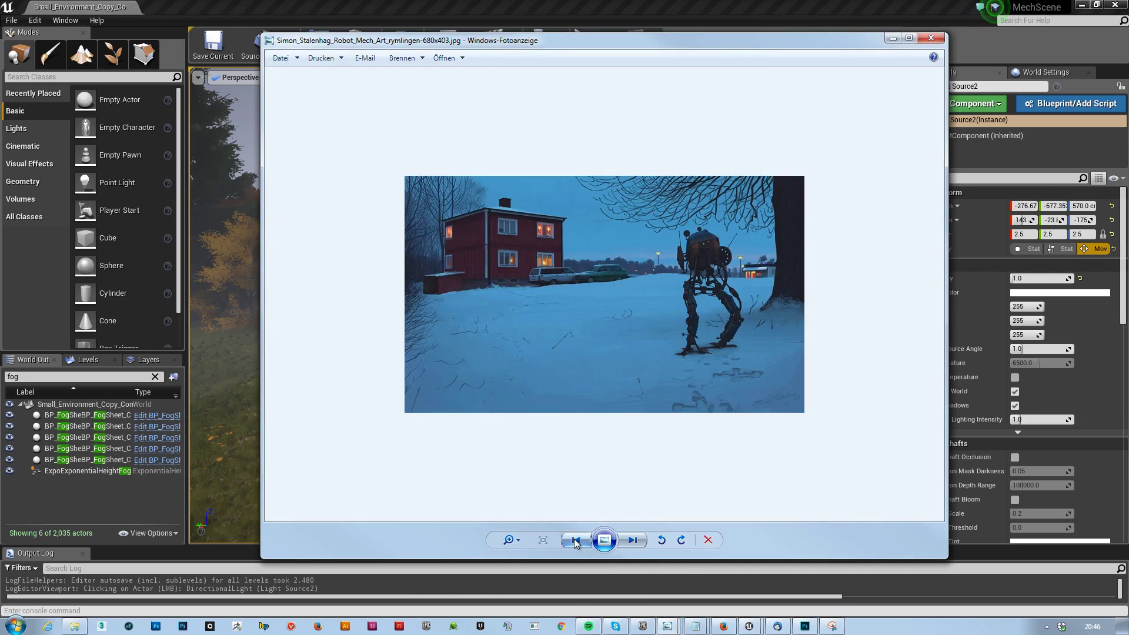
pyautogui.click(578, 541)
pyautogui.click(575, 541)
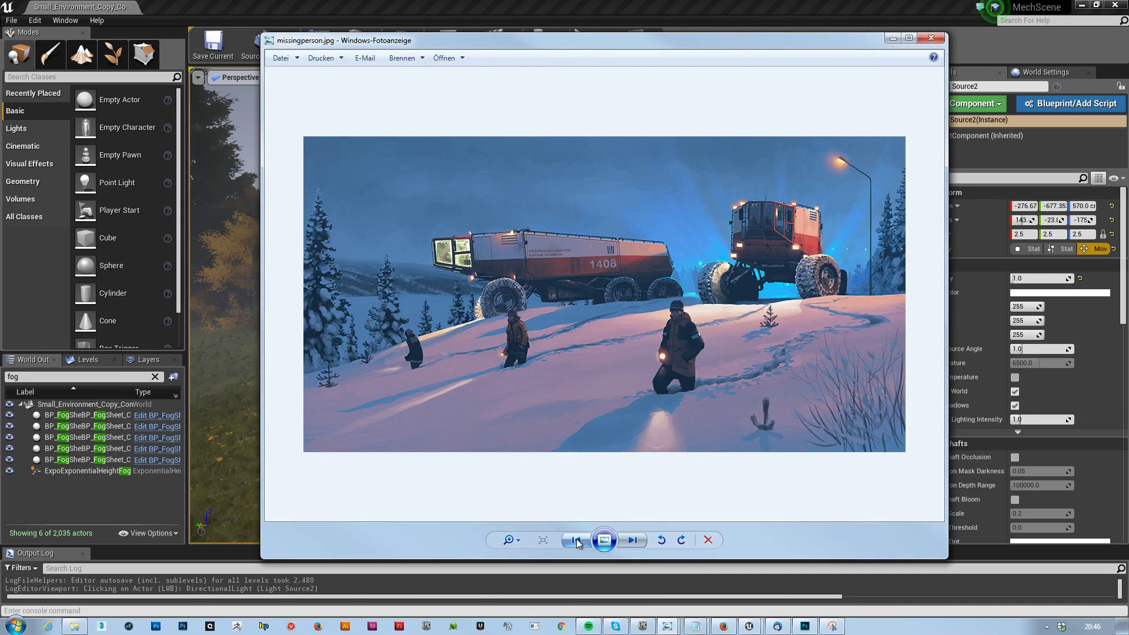
# Browse back to the snowy fence painting, then forward through the reference paintings to december1994_1920.jpg
pyautogui.click(576, 542)
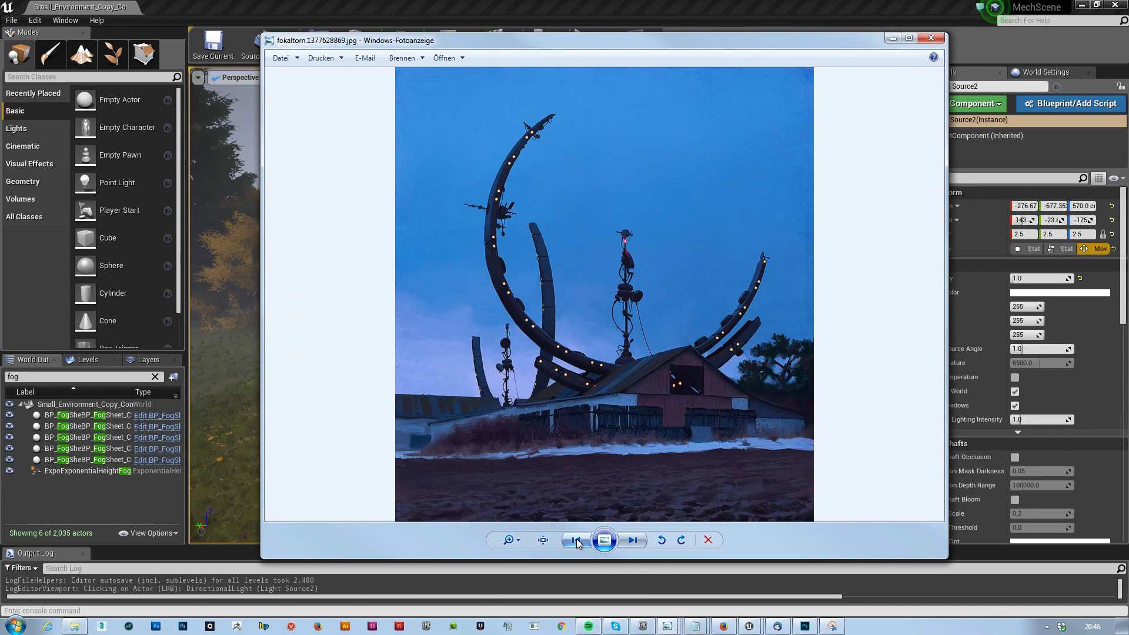
pyautogui.click(577, 542)
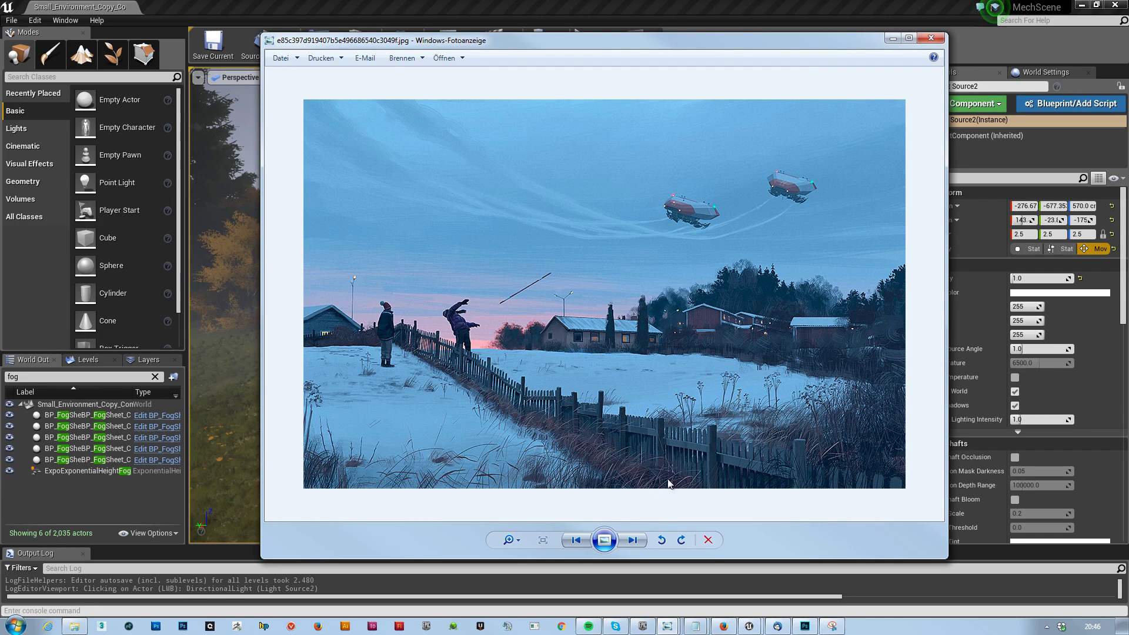
pyautogui.click(632, 540)
pyautogui.click(632, 540)
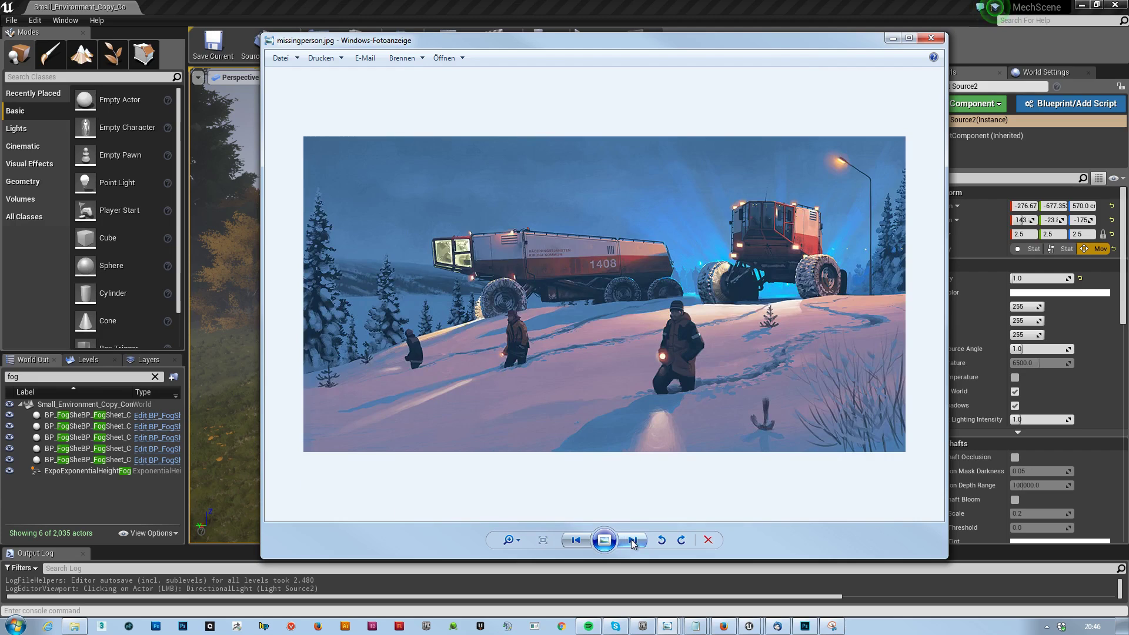
pyautogui.click(632, 541)
pyautogui.click(632, 540)
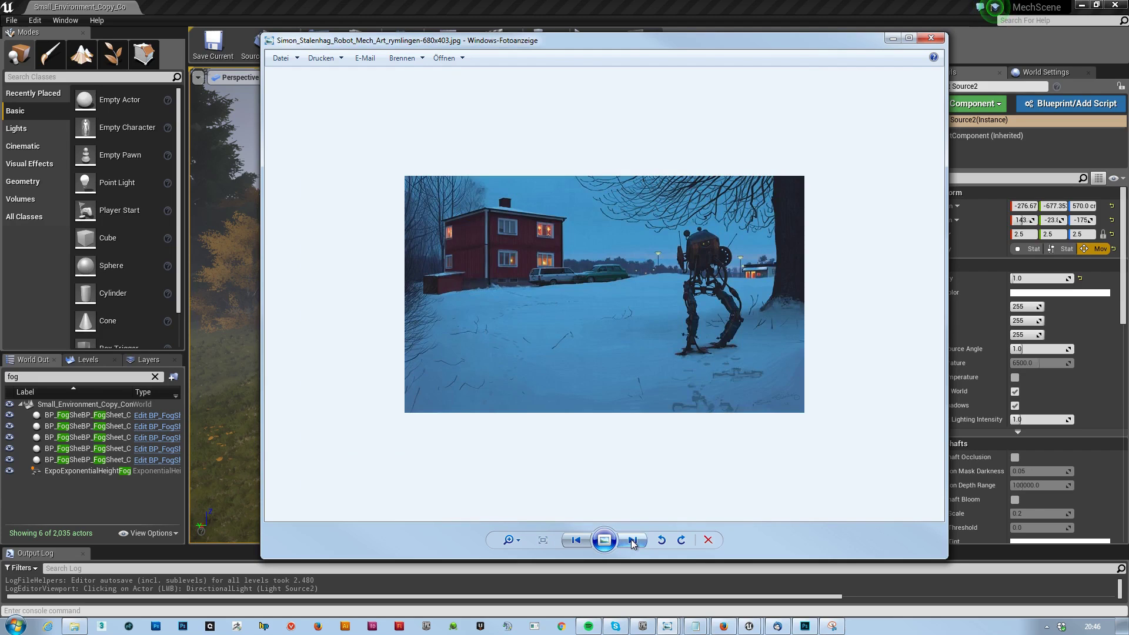
pyautogui.click(632, 541)
pyautogui.click(632, 540)
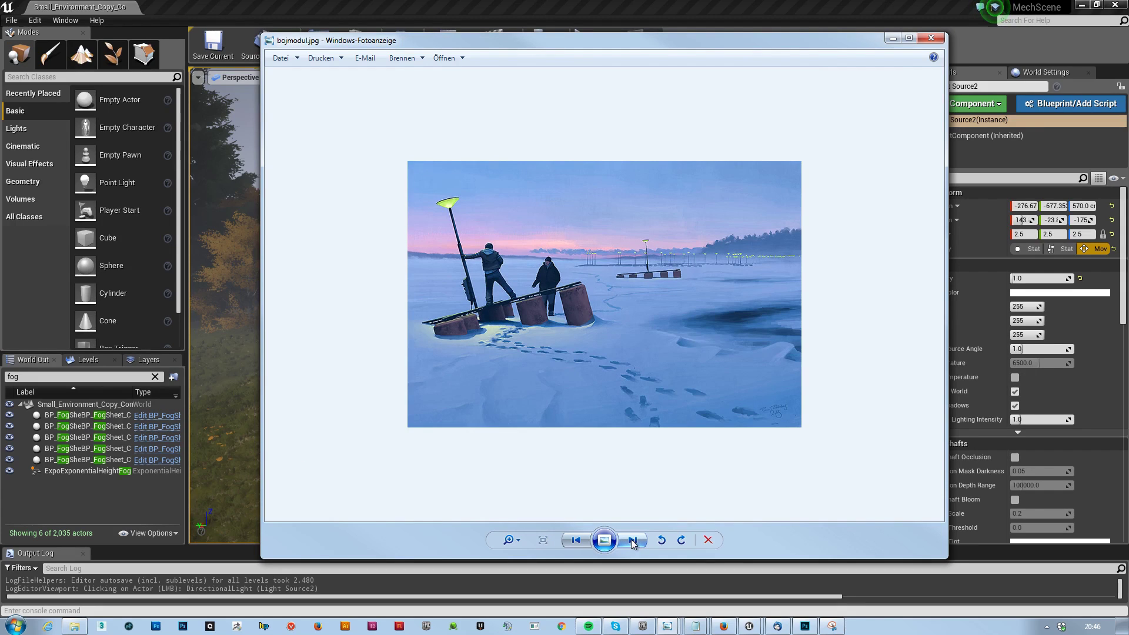
pyautogui.click(632, 541)
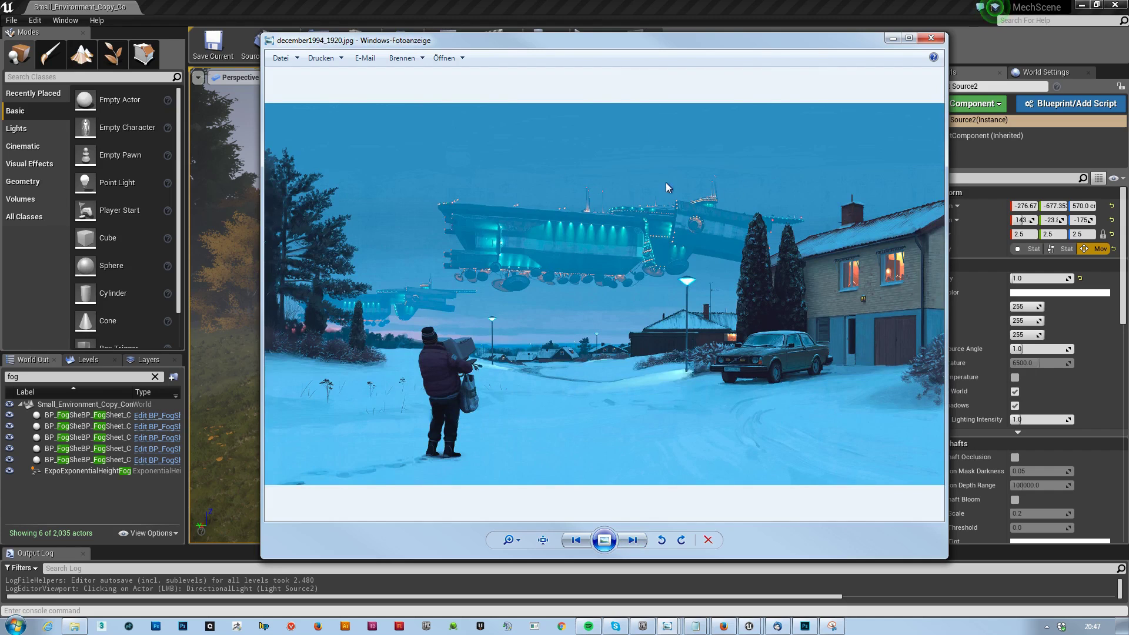
# Compare the dusk skies in the following paintings up to the Närke-Väst tower, and go back to the fokaltorn painting
pyautogui.click(632, 541)
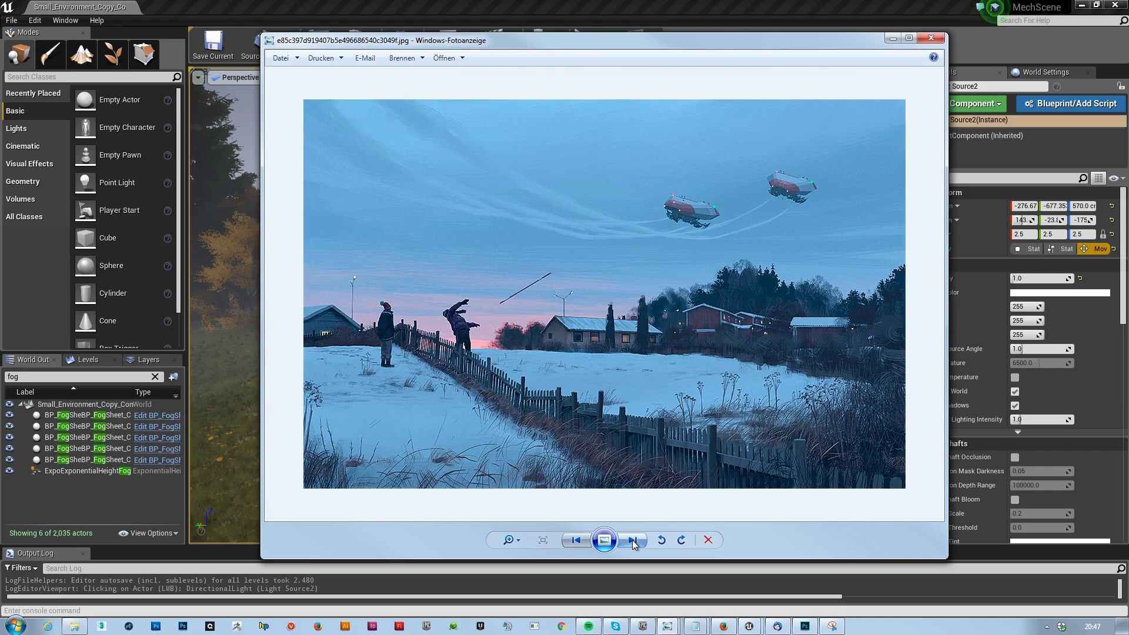
pyautogui.click(632, 540)
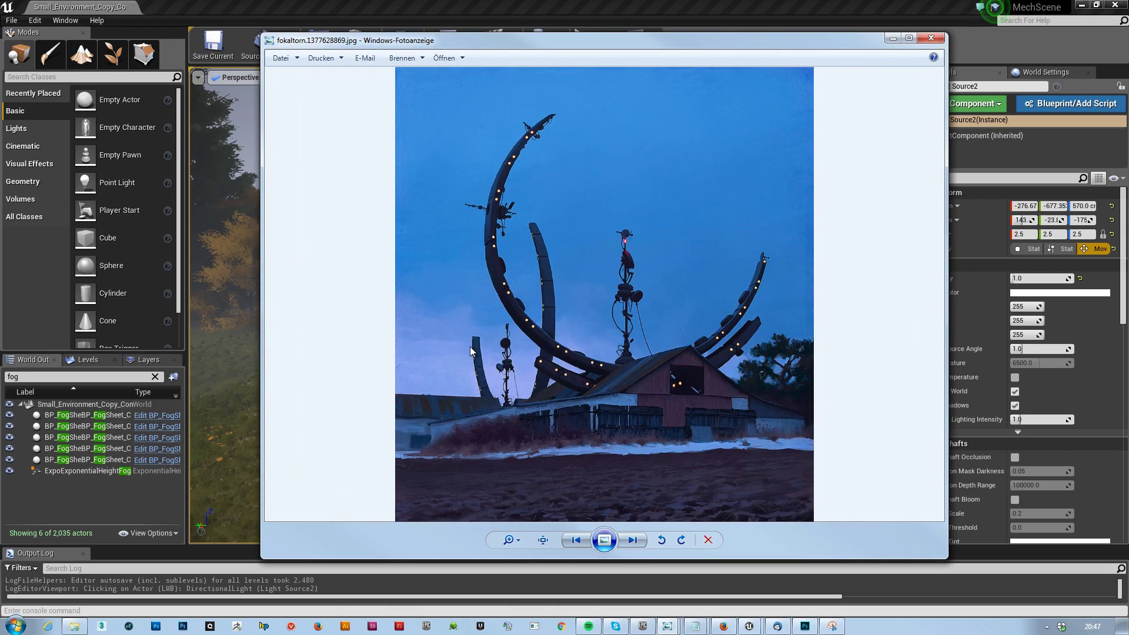
pyautogui.click(630, 541)
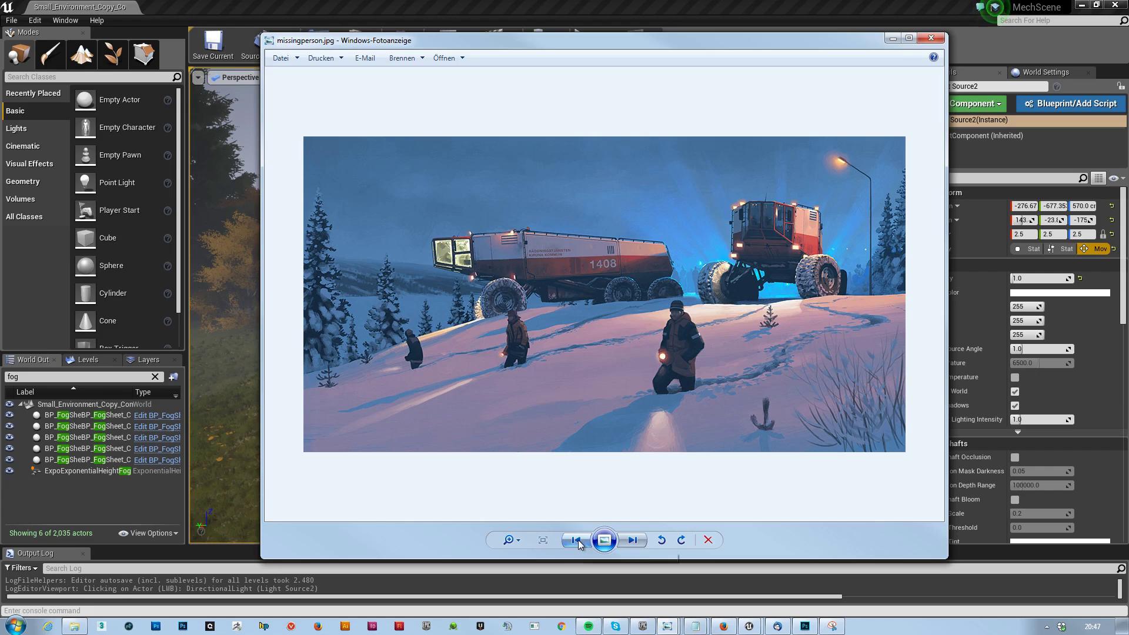
pyautogui.click(632, 540)
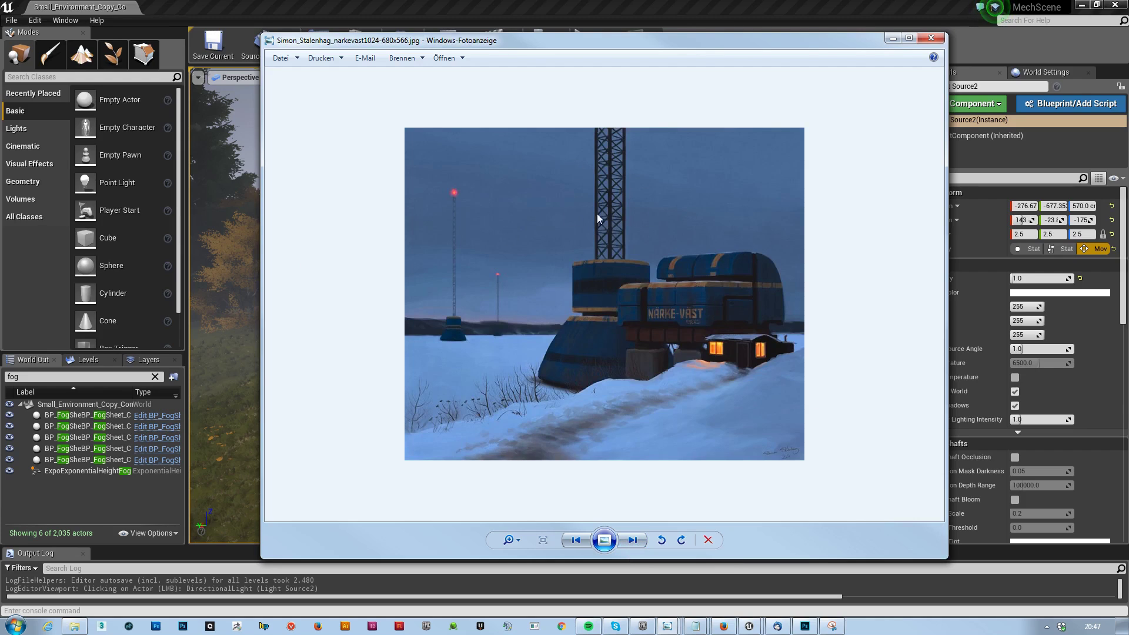
pyautogui.click(632, 540)
pyautogui.click(579, 540)
pyautogui.click(579, 540)
pyautogui.click(581, 538)
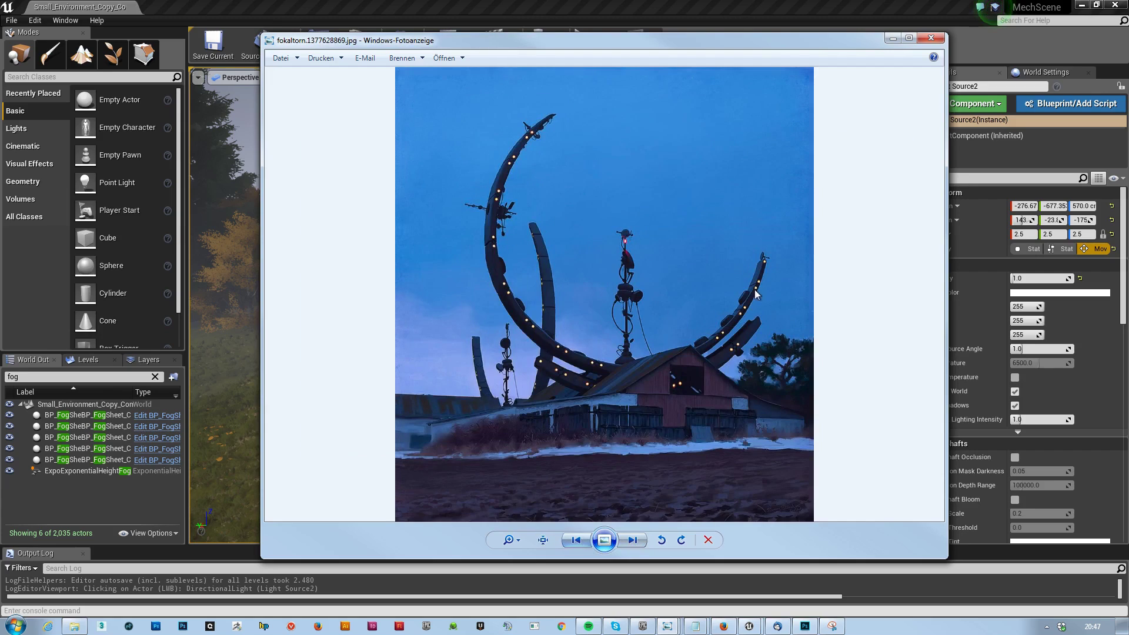
# Return to the Unreal editor and examine the sky and sun disc above the open hills
pyautogui.click(892, 38)
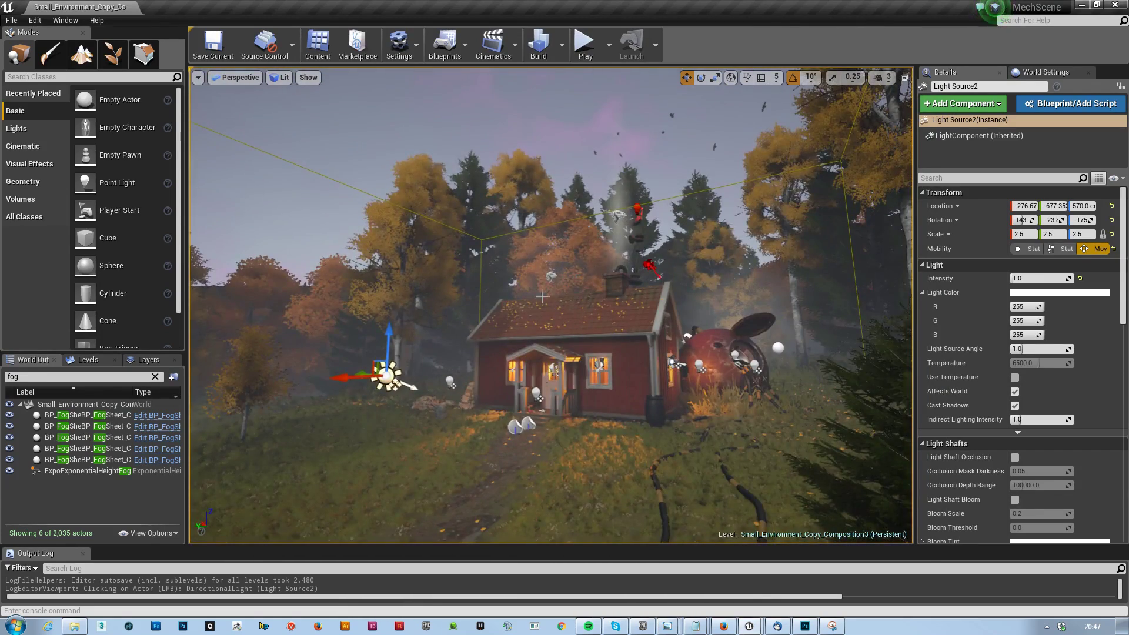
pyautogui.click(59, 377)
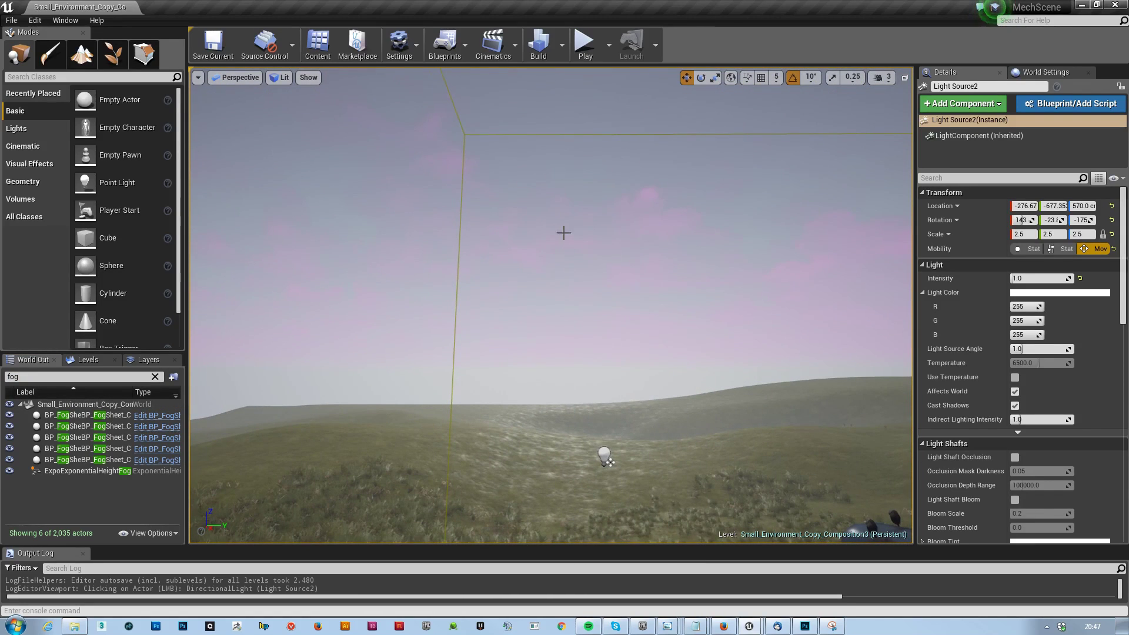
pyautogui.moveTo(726, 341); pyautogui.dragTo(740, 257, button='right')
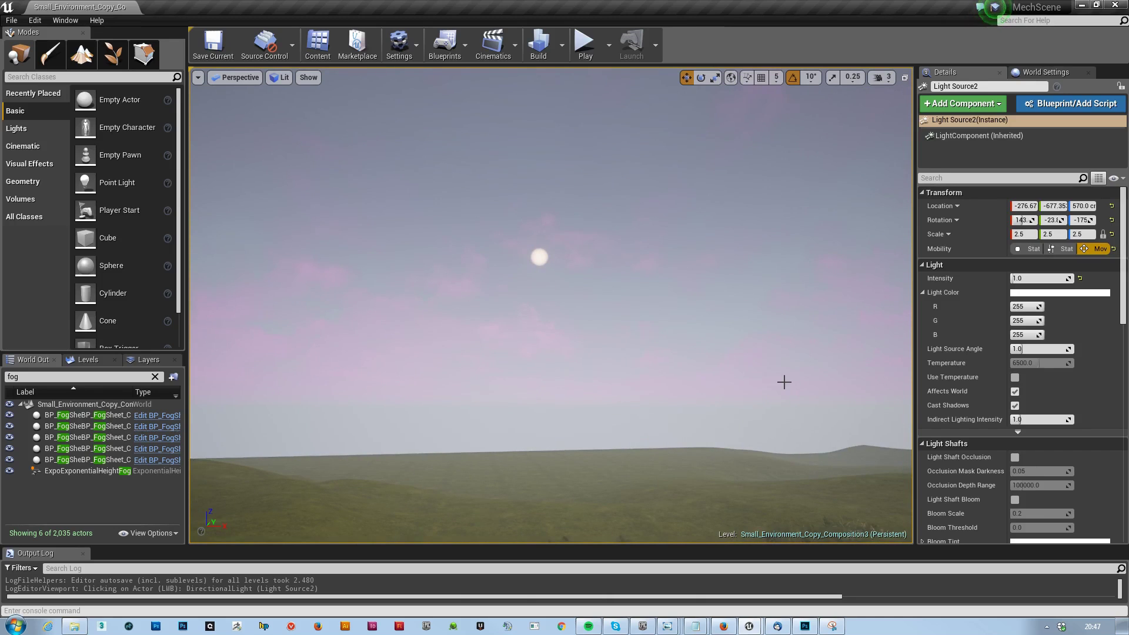
pyautogui.moveTo(653, 373); pyautogui.dragTo(665, 435, button='right')
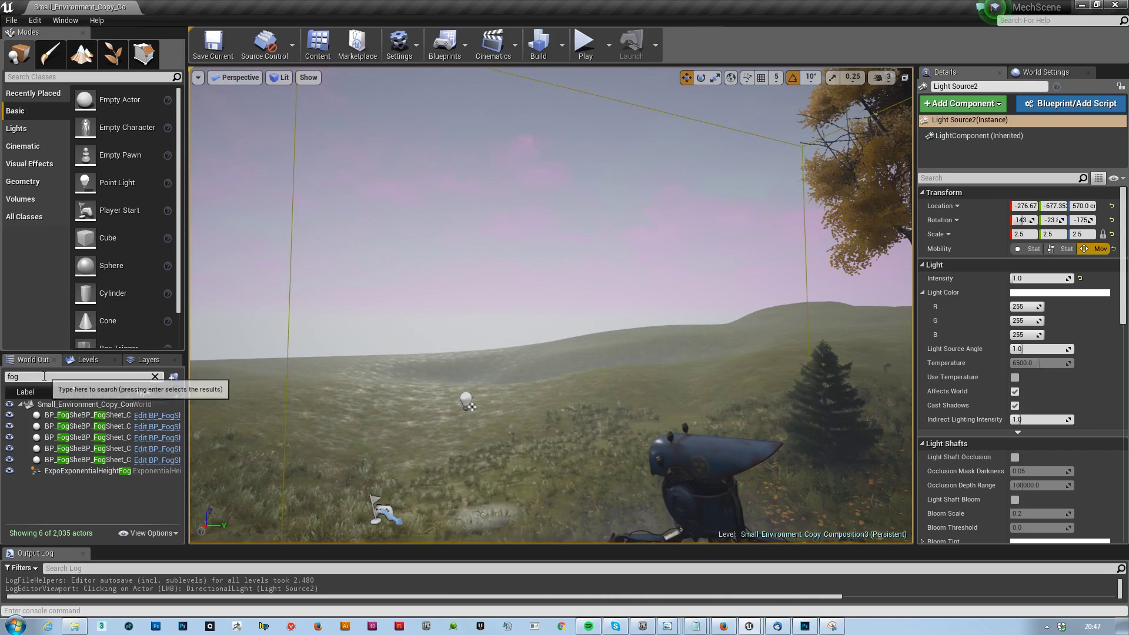
# Replace the World Outliner filter with "sky" and select the BP_Sky_Sphere actor
pyautogui.click(3, 376)
pyautogui.press('Delete')
pyautogui.press('Delete')
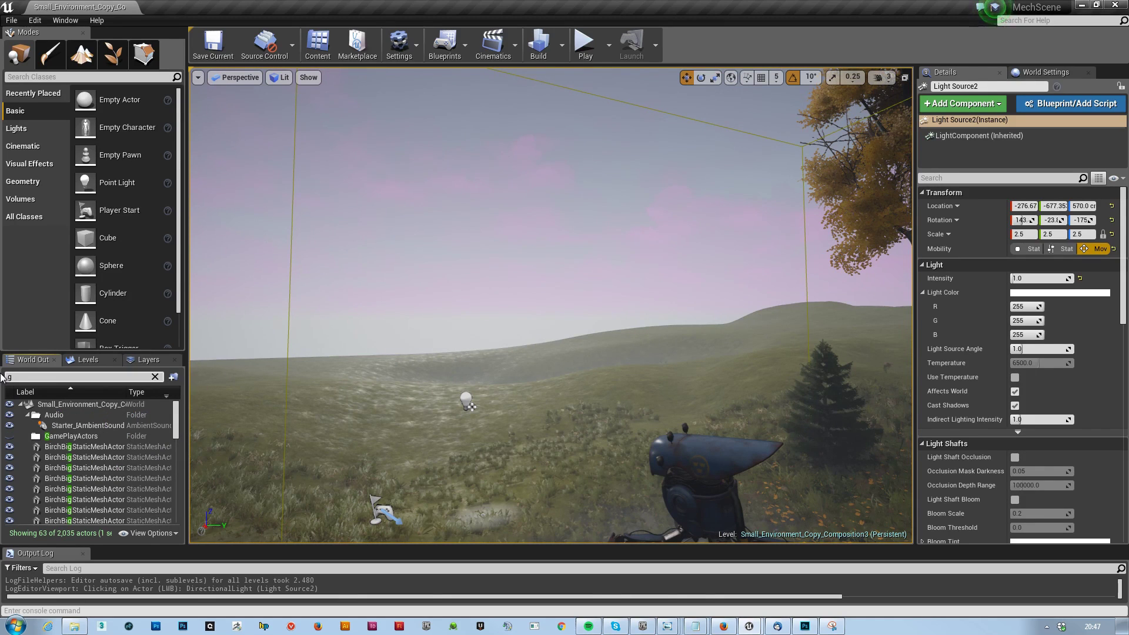
pyautogui.doubleClick(2, 379)
pyautogui.write('sky')
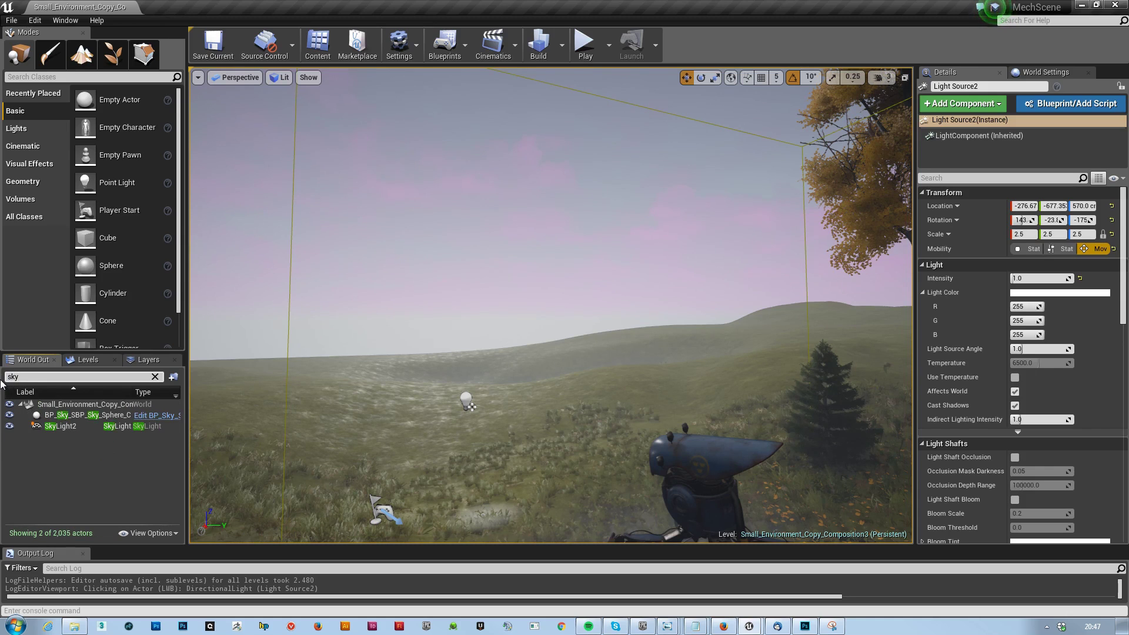
pyautogui.click(113, 415)
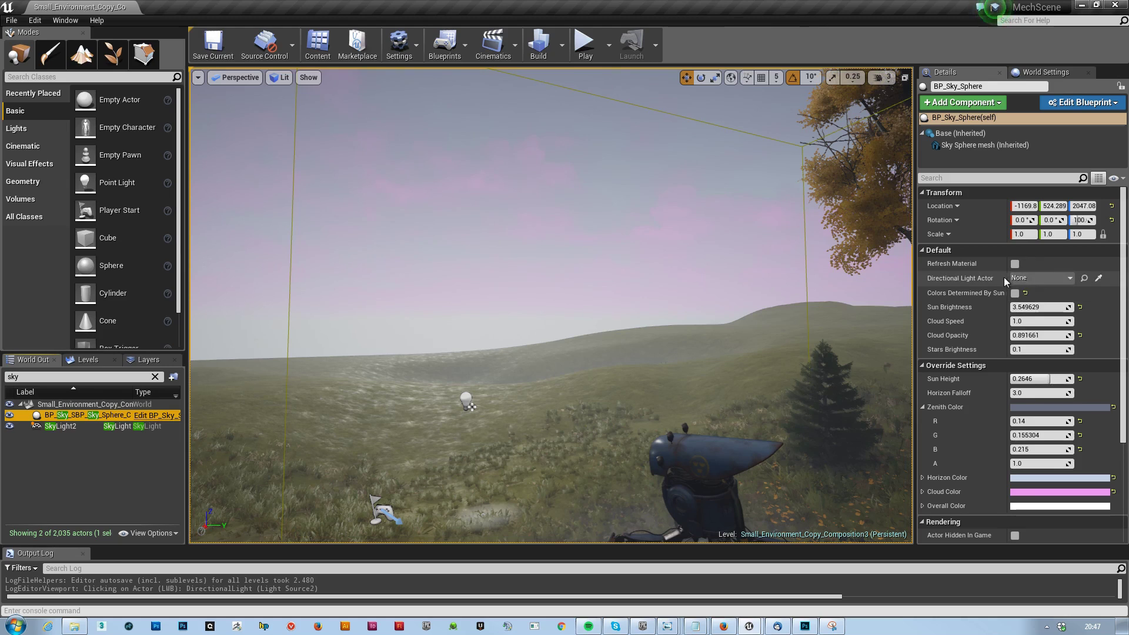
# Assign Light Source2 as the sky sphere's Directional Light Actor and raise Sun Brightness to 50
pyautogui.click(1068, 279)
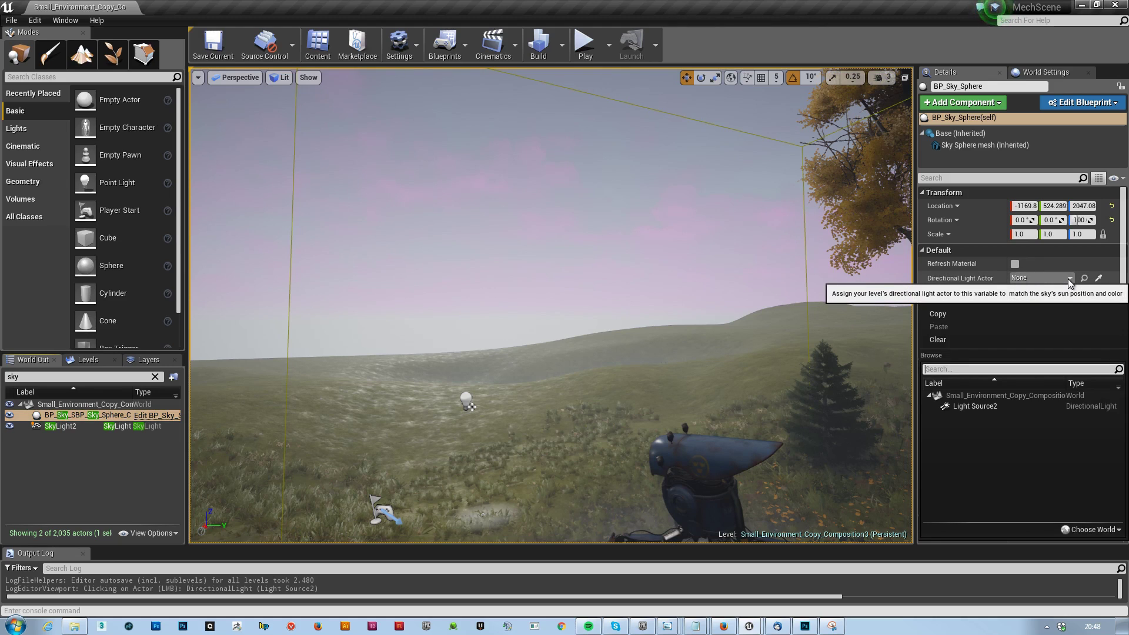
pyautogui.click(1003, 405)
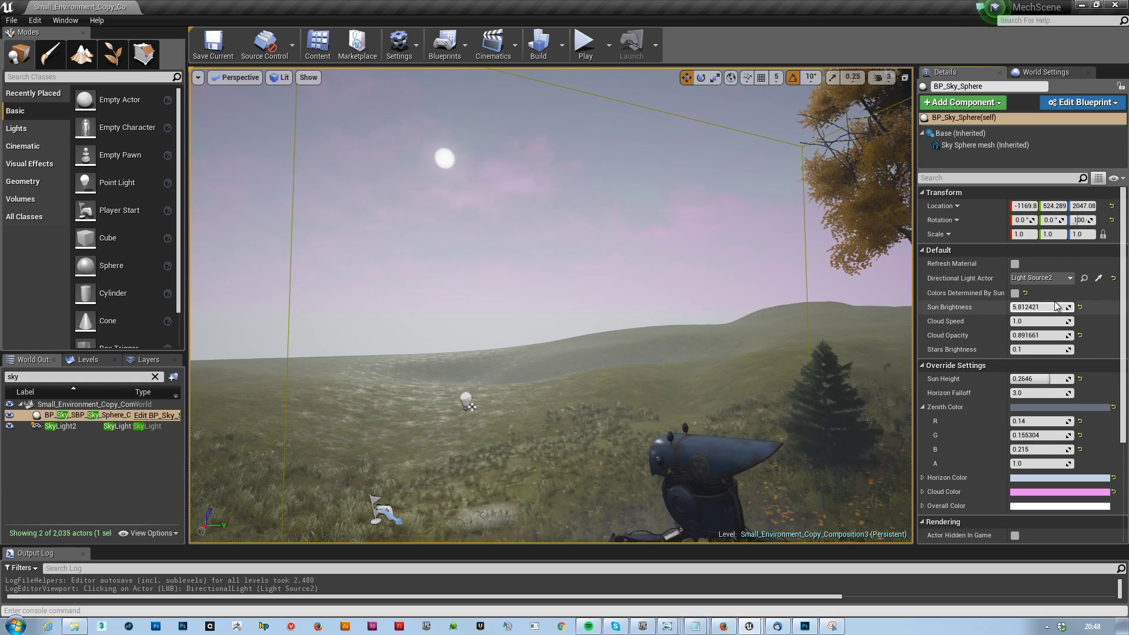
pyautogui.moveTo(1056, 306); pyautogui.dragTo(1081, 308)
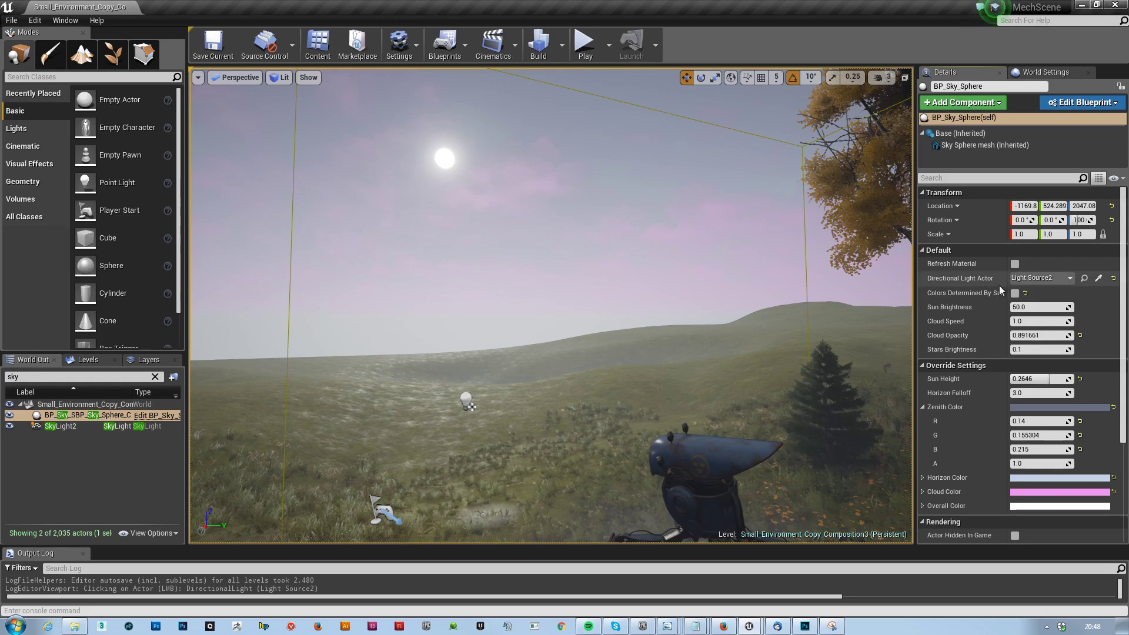
# Enable Colors Determined By Sun Position on BP_Sky_Sphere and inspect the sky around the house
pyautogui.click(75, 429)
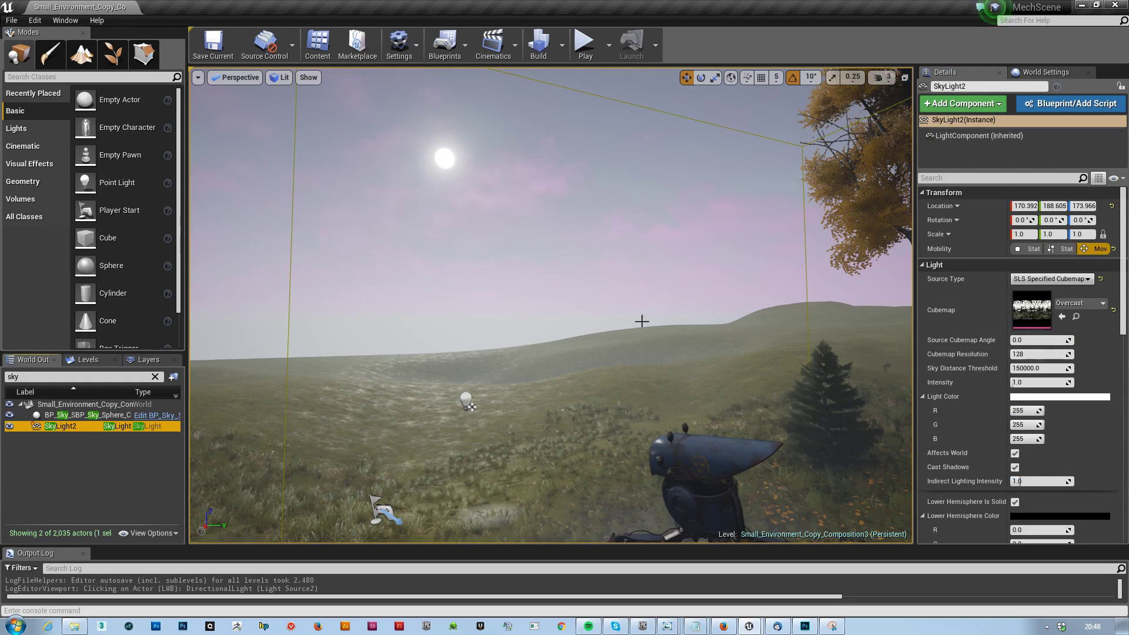
pyautogui.click(59, 416)
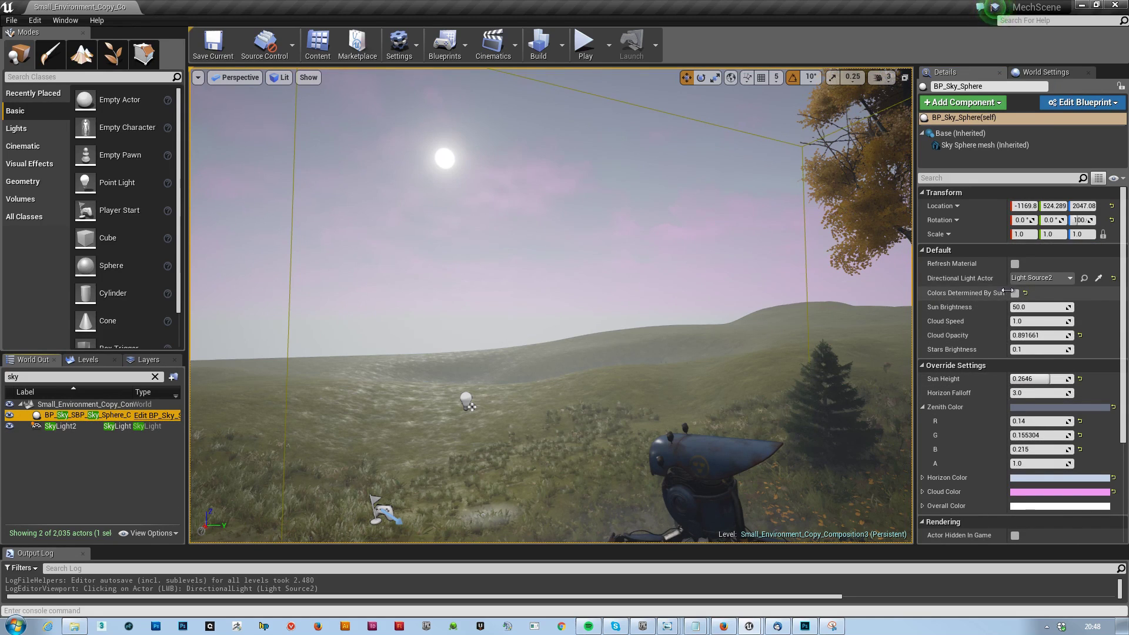
pyautogui.moveTo(1008, 291); pyautogui.dragTo(1045, 292)
pyautogui.click(1052, 293)
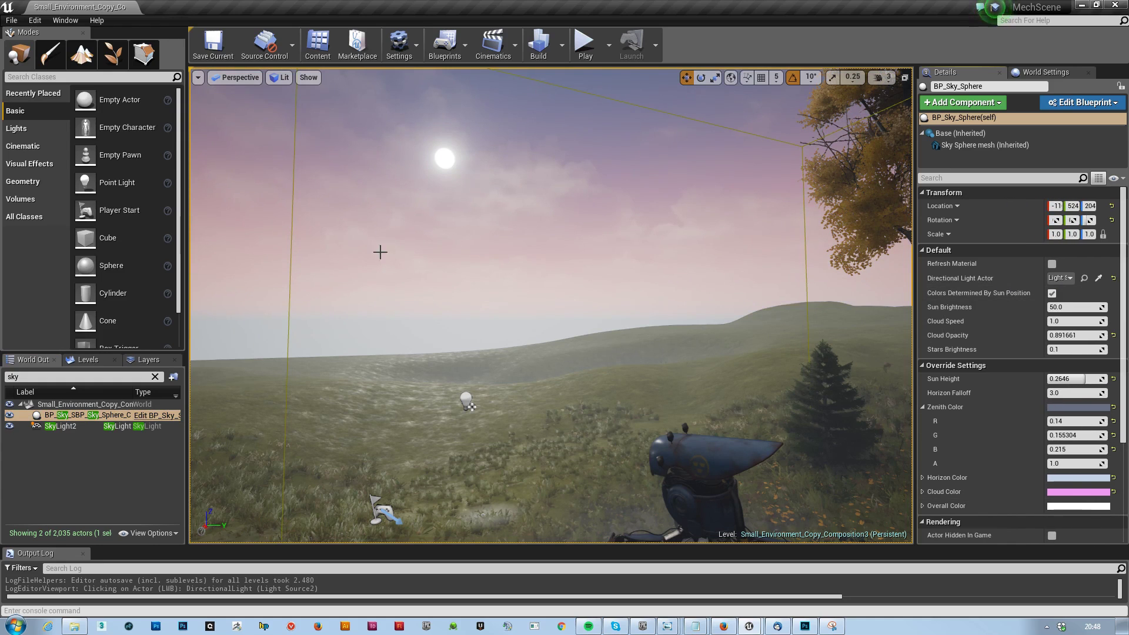
pyautogui.moveTo(567, 335); pyautogui.dragTo(759, 268, button='right')
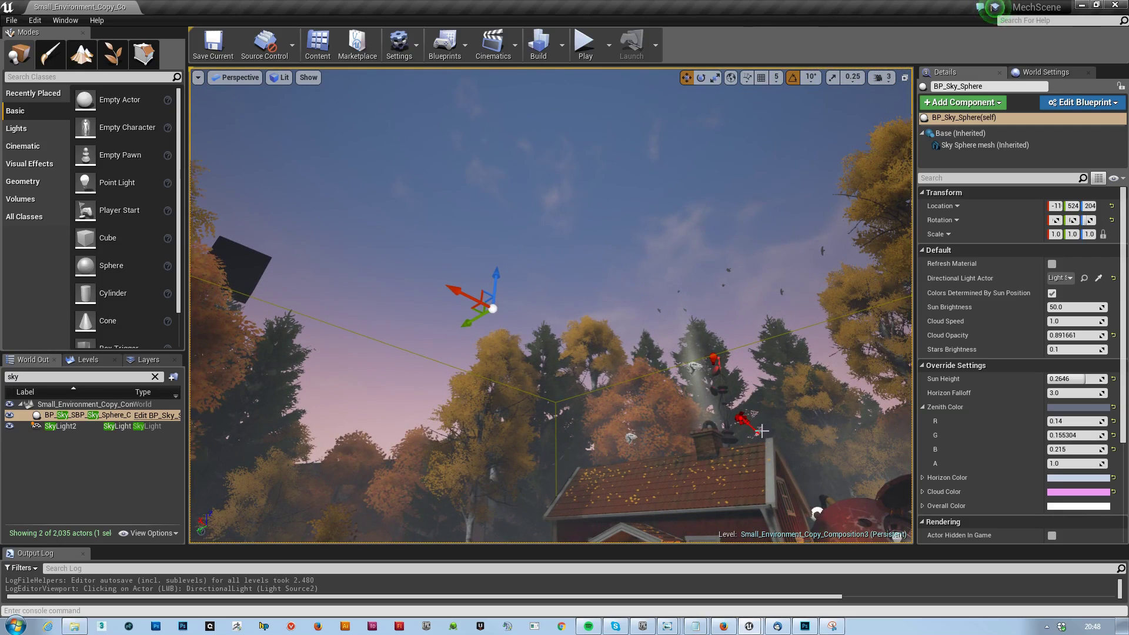
pyautogui.moveTo(762, 431); pyautogui.dragTo(546, 412, button='right')
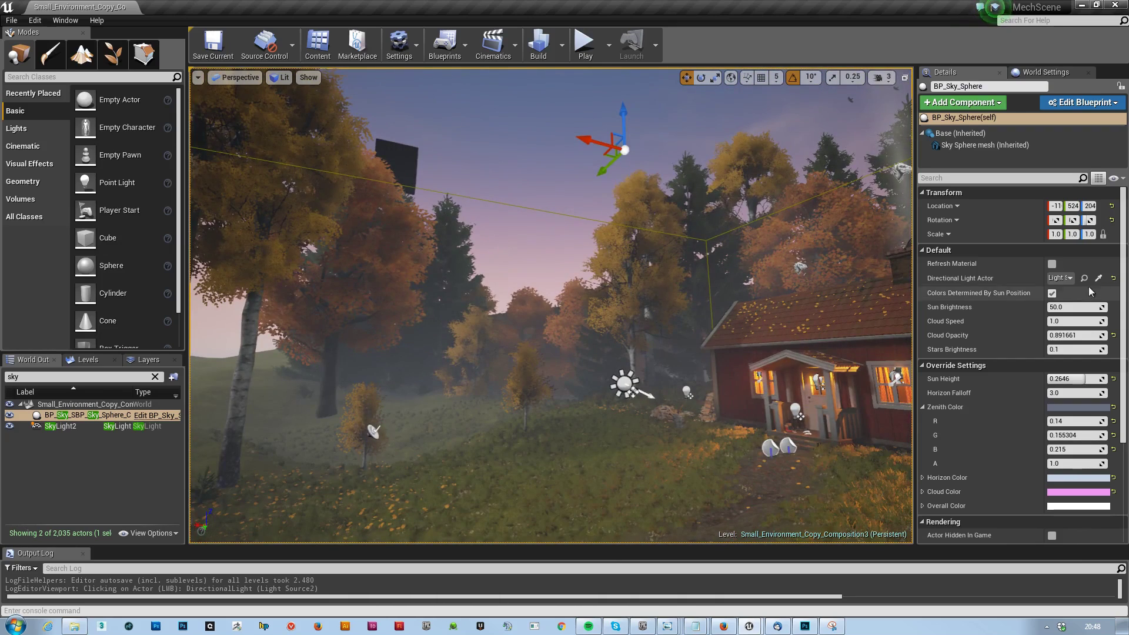
# Switch Colors Determined By Sun Position off and back on to compare the sky colors around the sun and house
pyautogui.click(1051, 293)
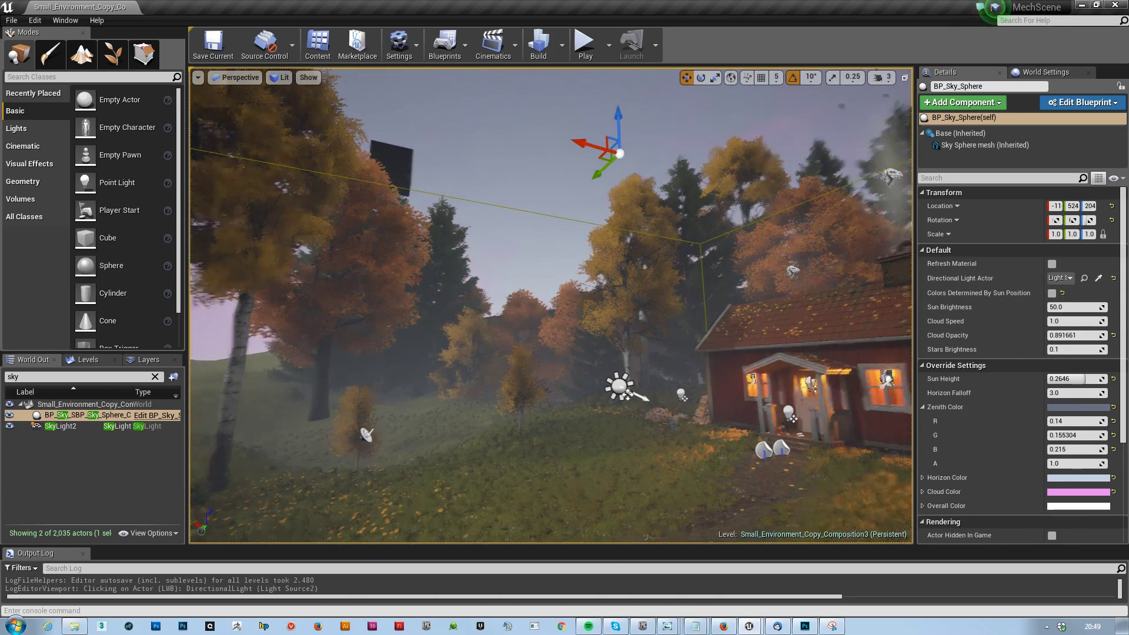
pyautogui.moveTo(706, 329); pyautogui.dragTo(900, 330, button='right')
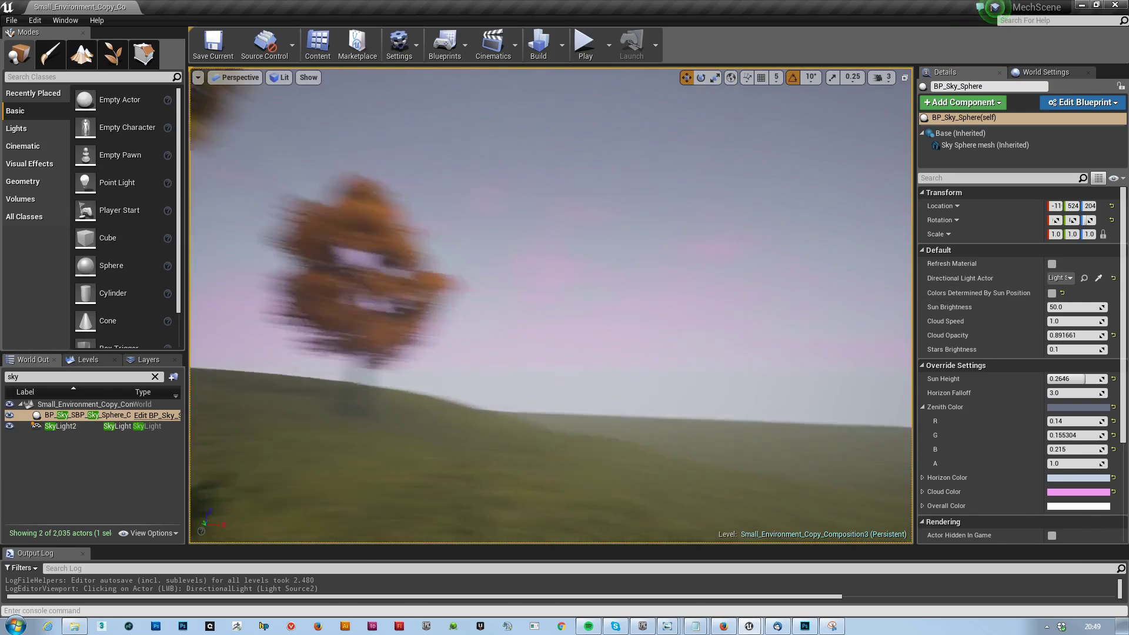
pyautogui.moveTo(507, 294); pyautogui.dragTo(423, 236, button='right')
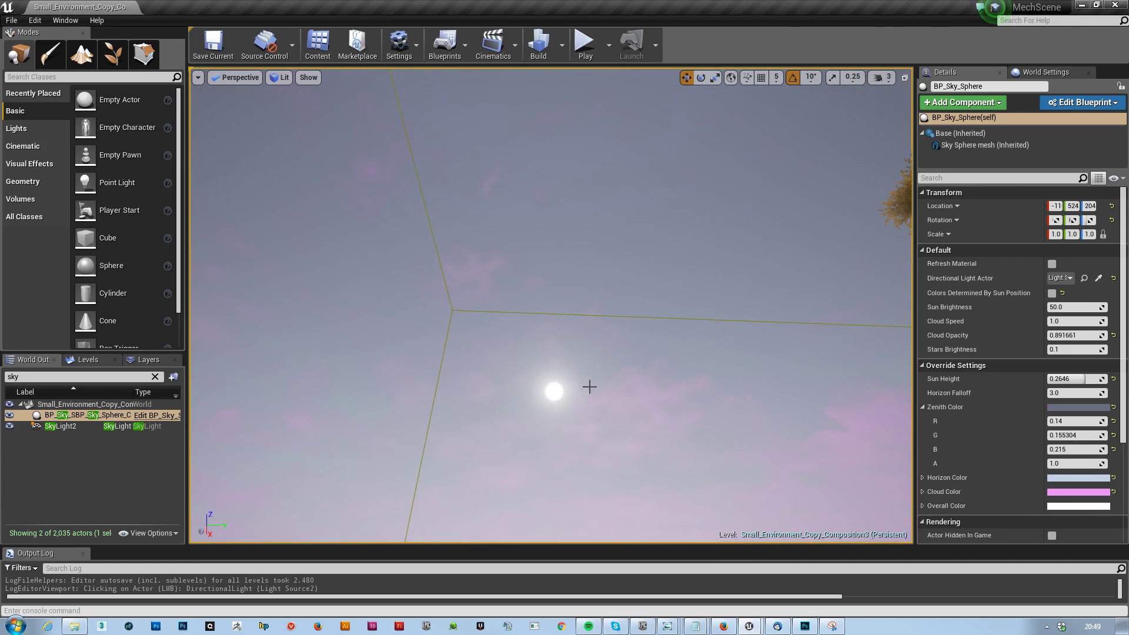
pyautogui.moveTo(589, 386); pyautogui.dragTo(323, 513, button='right')
pyautogui.press('w')
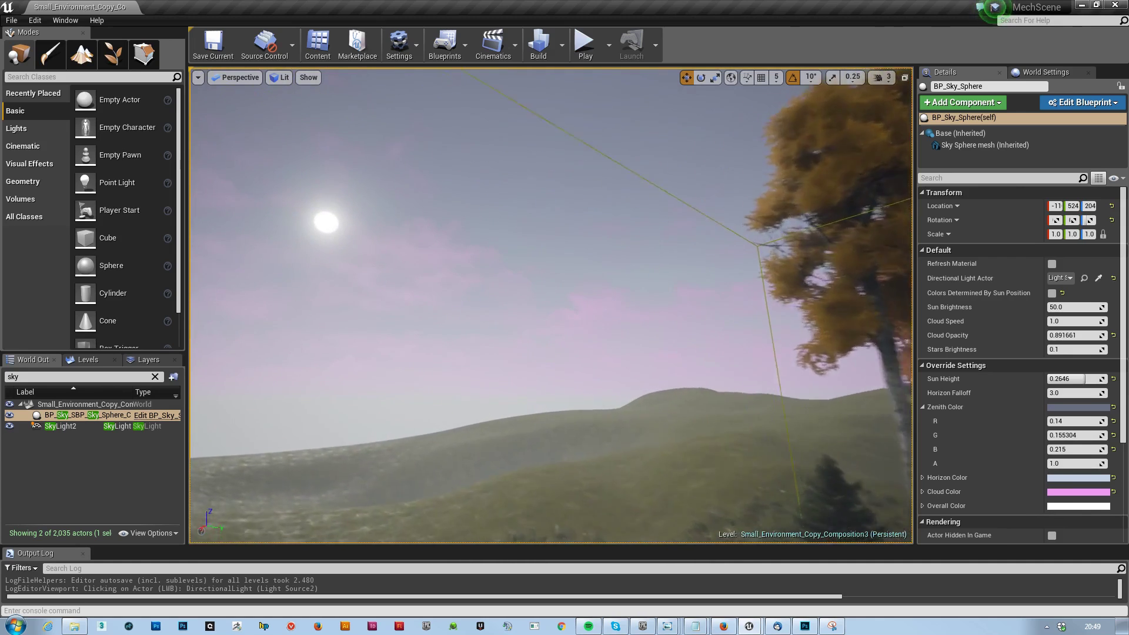
pyautogui.moveTo(550, 306); pyautogui.dragTo(771, 353, button='right')
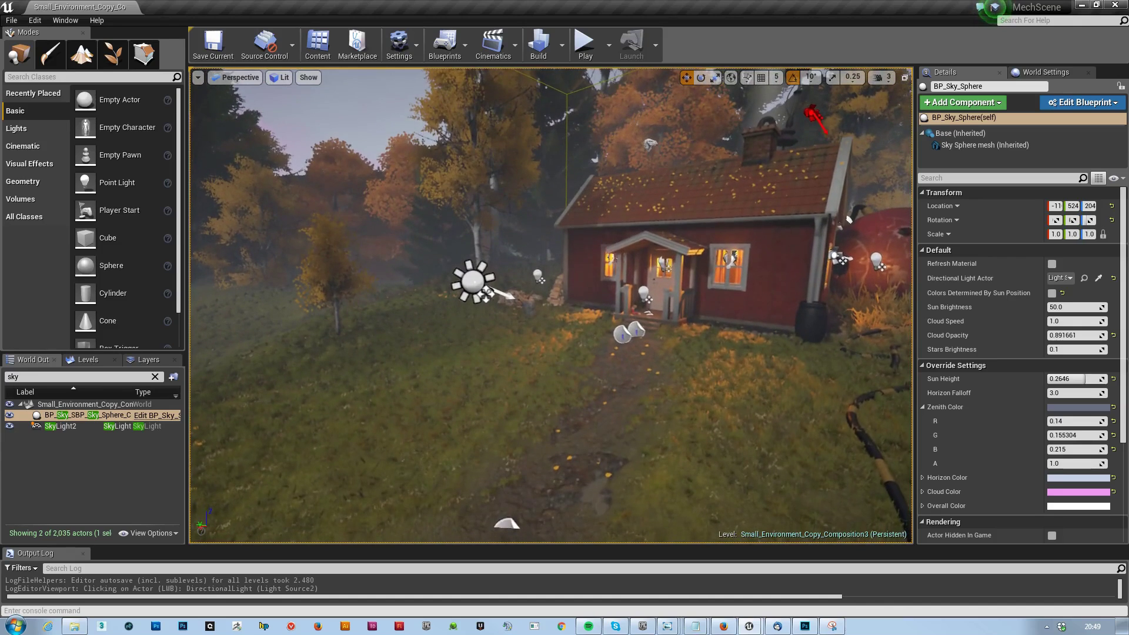
pyautogui.click(1052, 293)
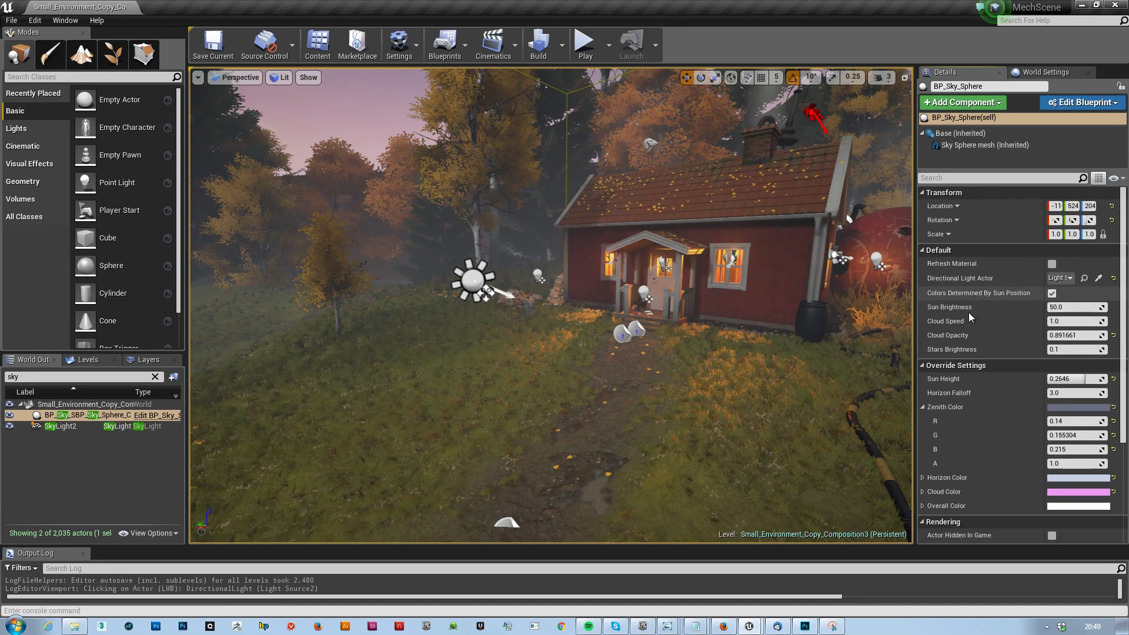
# Frame the sun over the hills and reopen the fokaltorn reference painting in the Windows photo viewer for comparison
pyautogui.moveTo(693, 408); pyautogui.dragTo(705, 370, button='right')
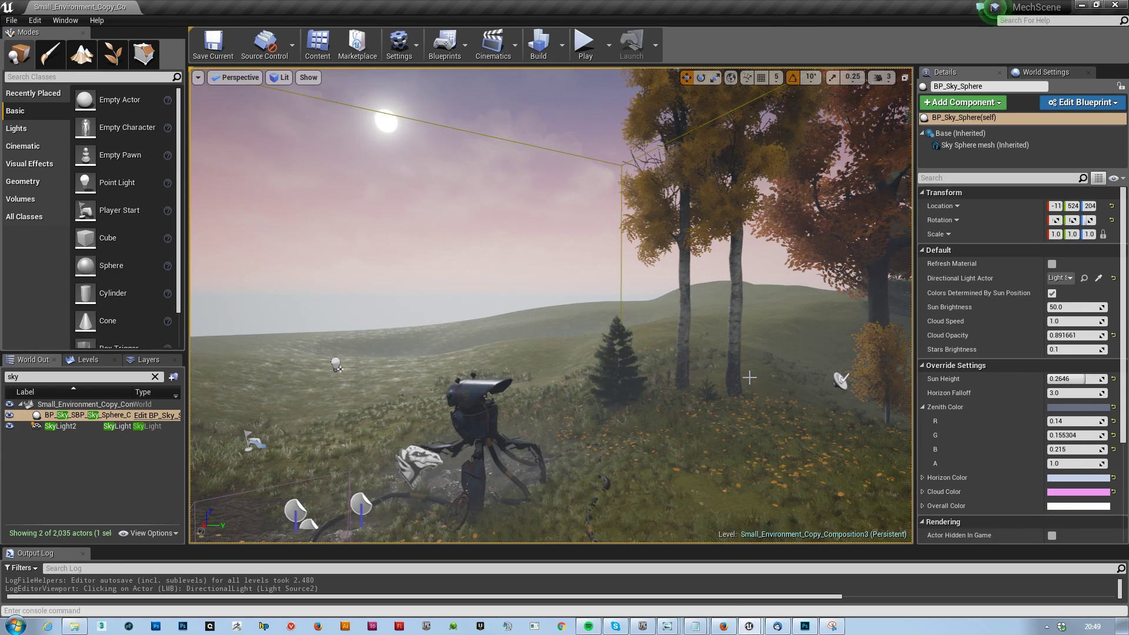
pyautogui.moveTo(668, 629)
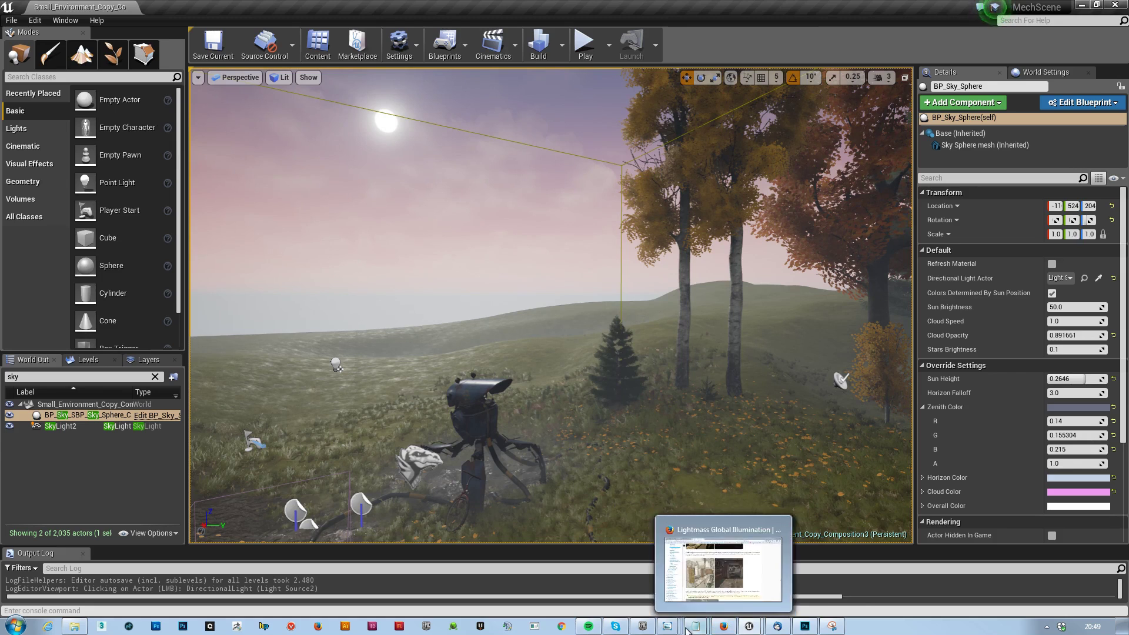
pyautogui.click(785, 581)
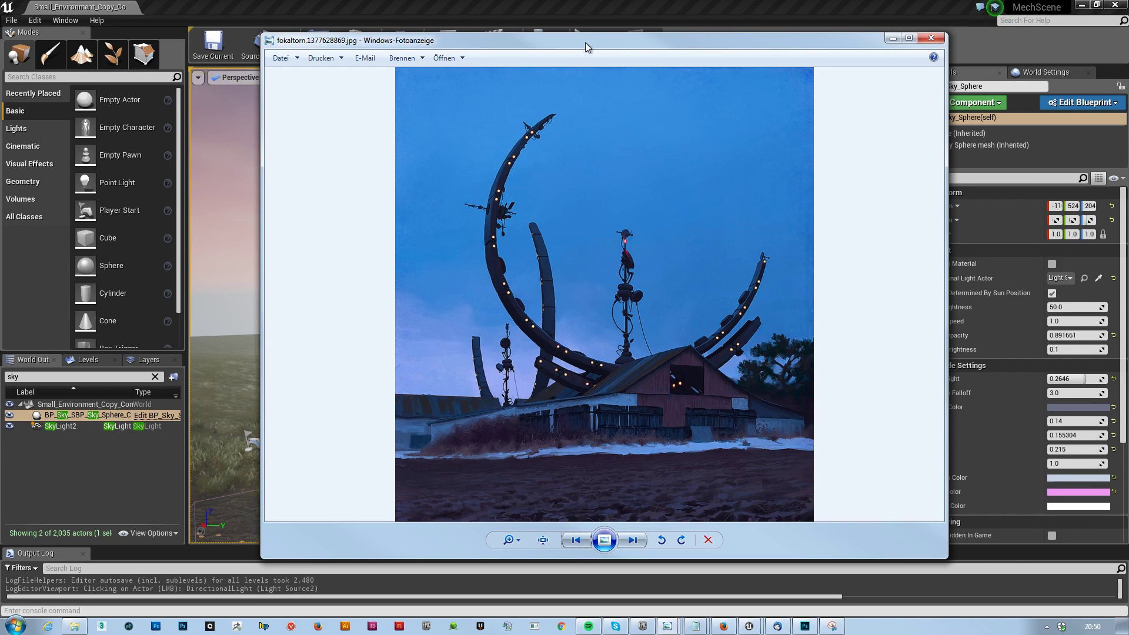
# Put the fokaltorn painting away and check the Light_References folder in Windows Explorer
pyautogui.moveTo(584, 41)
pyautogui.mouseDown()
pyautogui.moveTo(672, 42)
pyautogui.moveTo(626, 17)
pyautogui.moveTo(1126, 59)
pyautogui.moveTo(574, 101)
pyautogui.moveTo(578, 60)
pyautogui.mouseUp()
pyautogui.click(1125, 58)
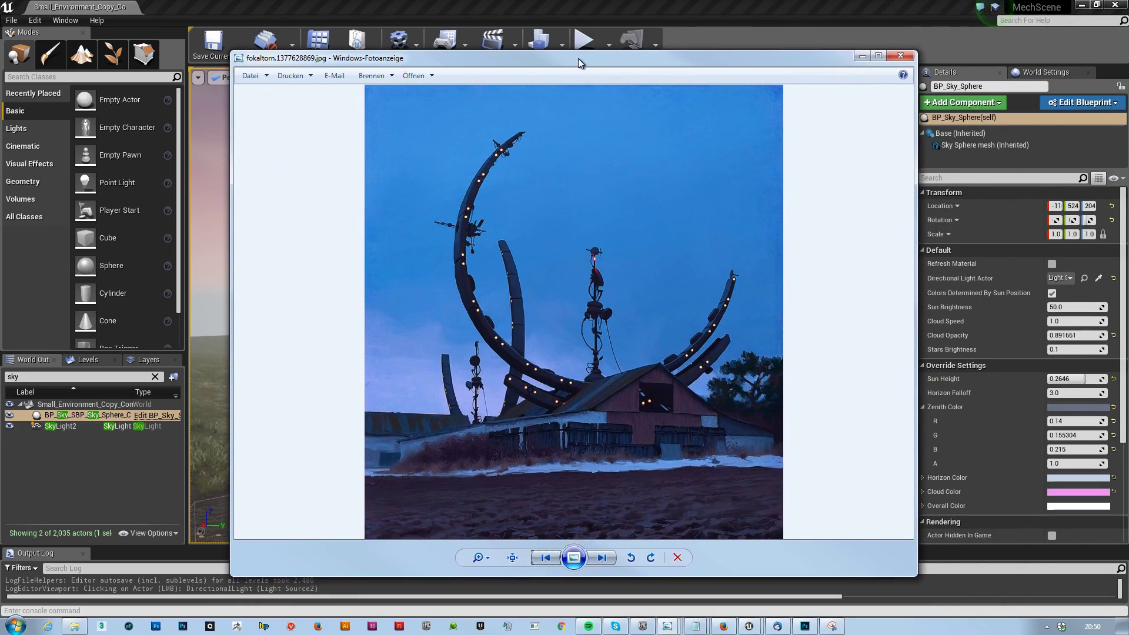
pyautogui.click(862, 55)
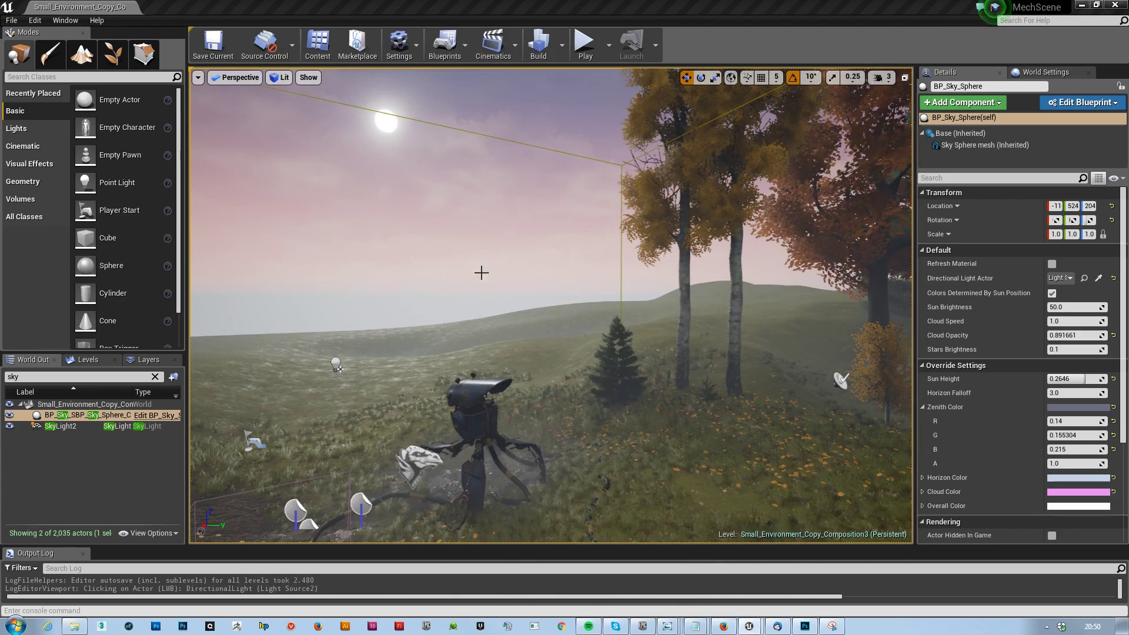
pyautogui.click(76, 626)
pyautogui.moveTo(666, 244); pyautogui.dragTo(542, 54)
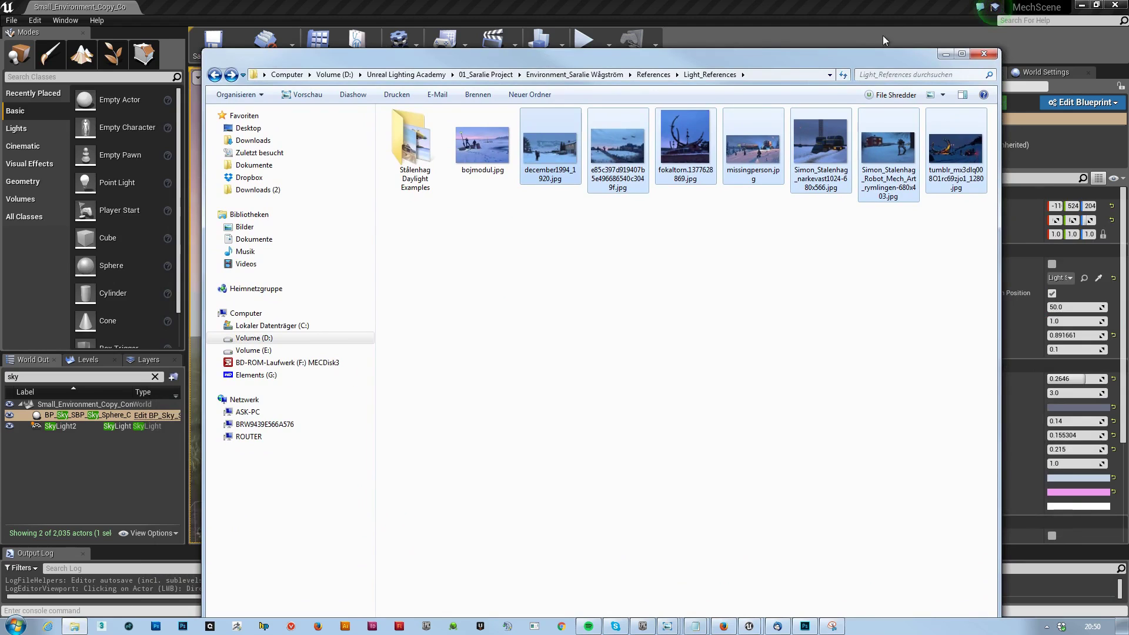
pyautogui.click(945, 54)
# Browse to the HDRi folder inside Textures on Volume (E:) in Windows Explorer
pyautogui.click(15, 625)
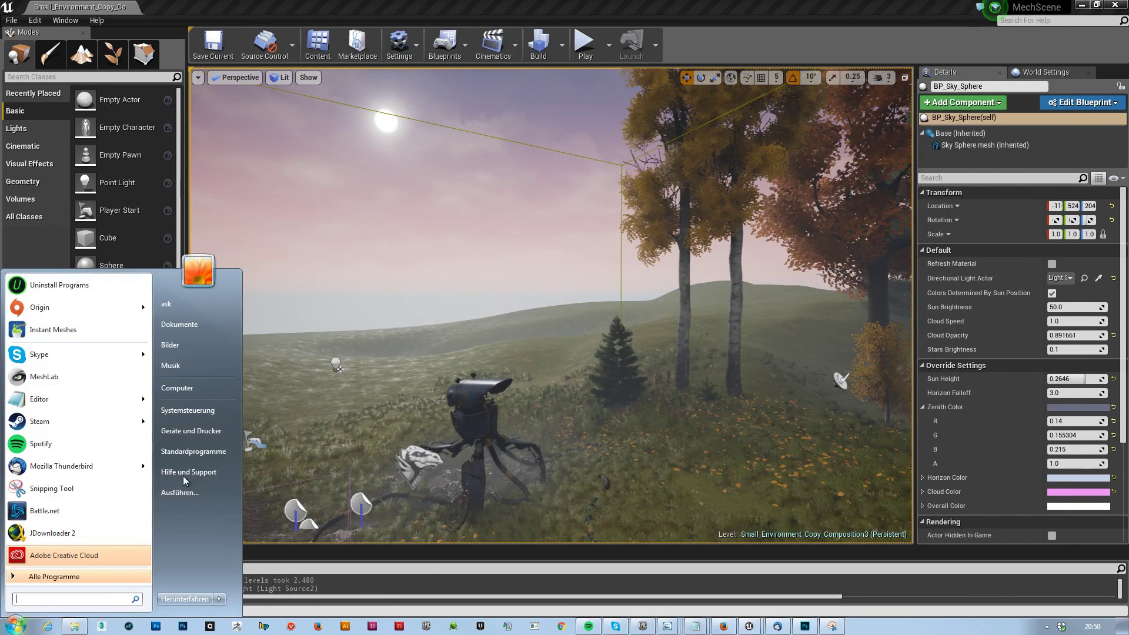
pyautogui.click(188, 388)
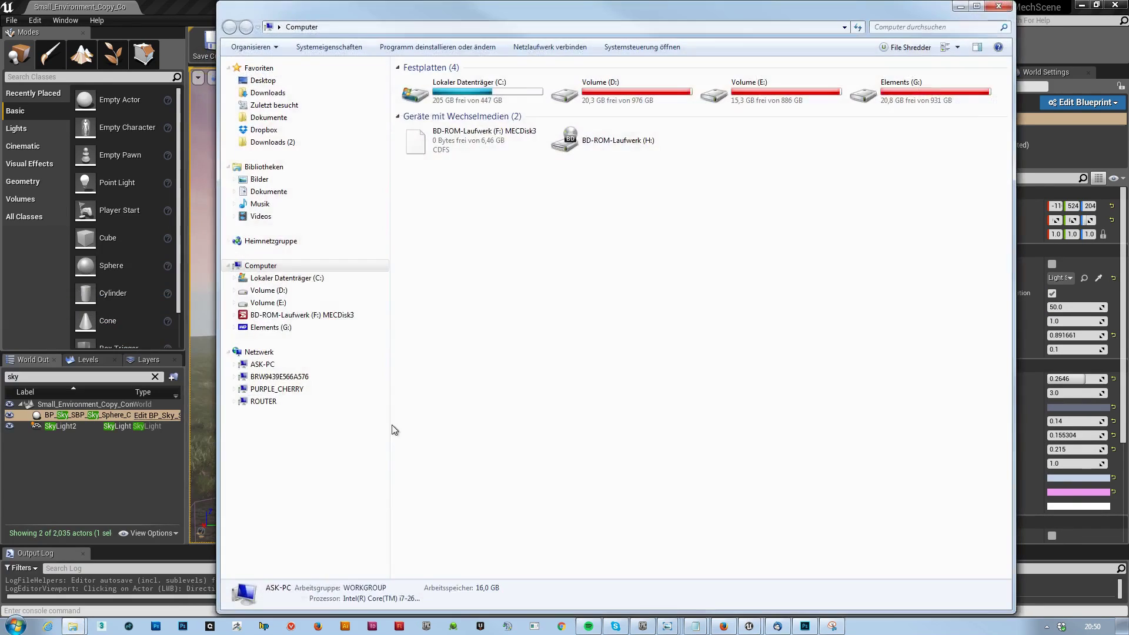
pyautogui.doubleClick(785, 94)
pyautogui.click(478, 389)
pyautogui.press('t')
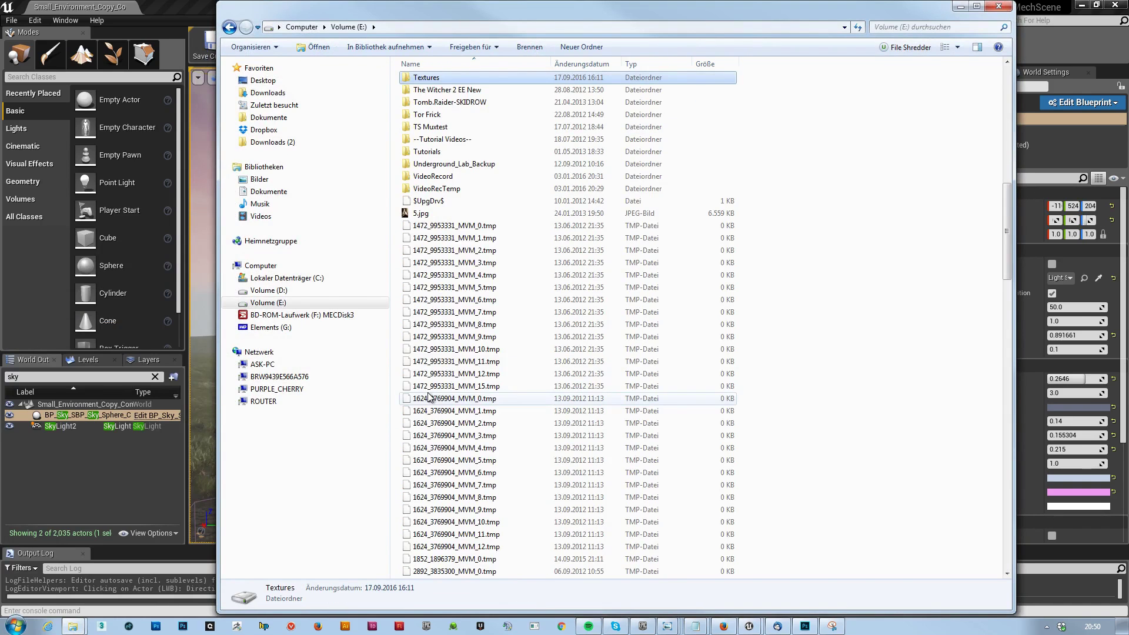
pyautogui.doubleClick(444, 79)
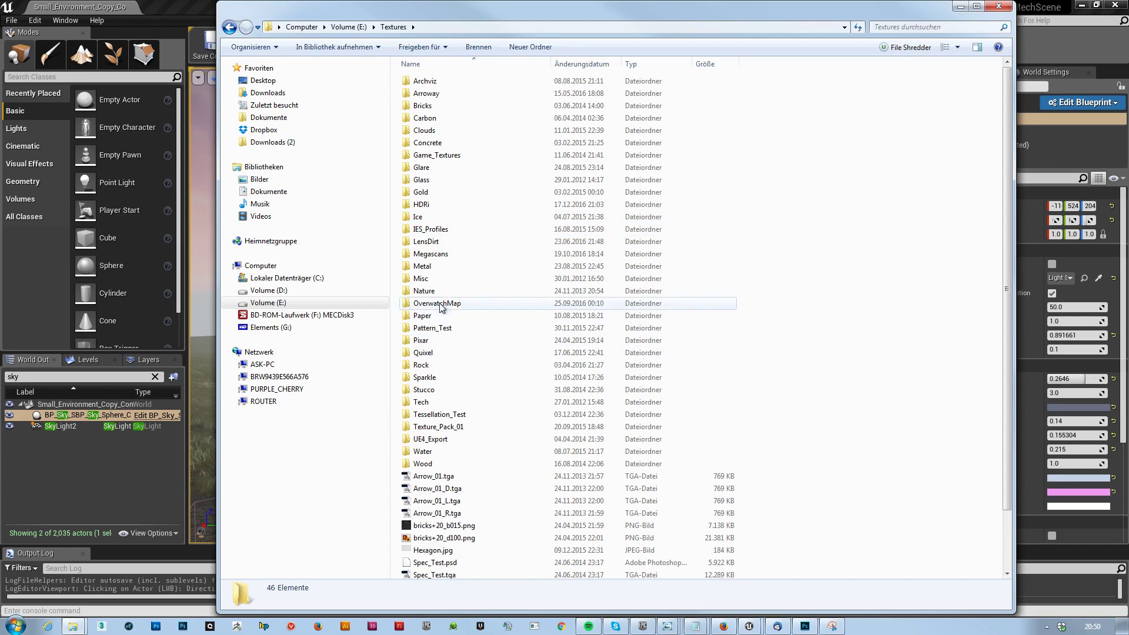
pyautogui.doubleClick(422, 204)
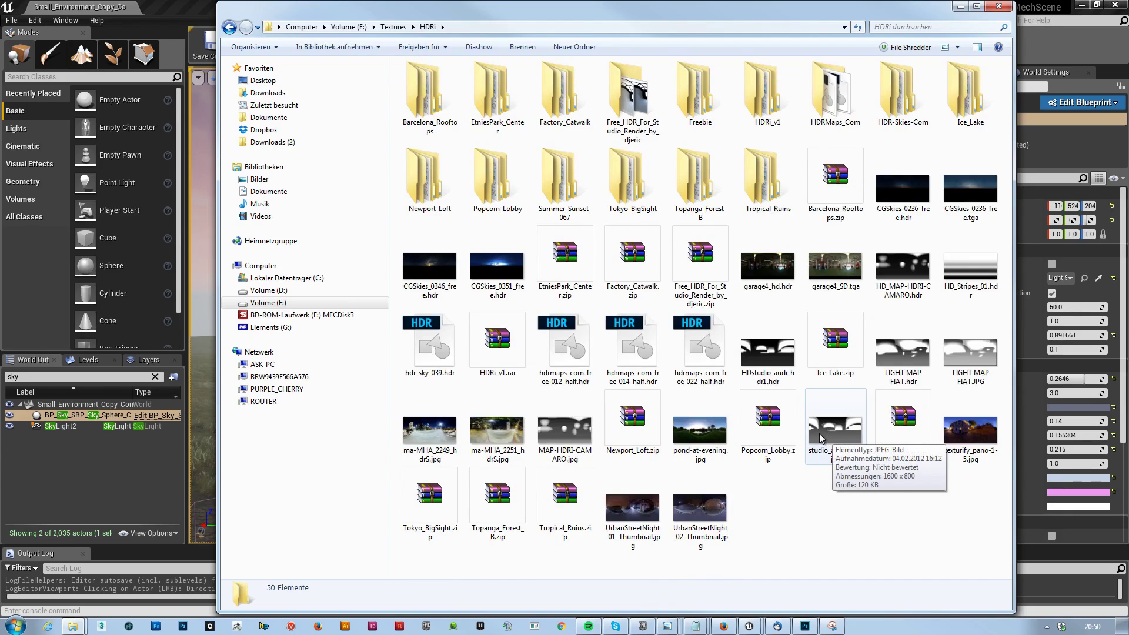
# Open CGSkies_0236_free.tga in Photoshop and examine the sunset colors along its horizon
pyautogui.doubleClick(965, 189)
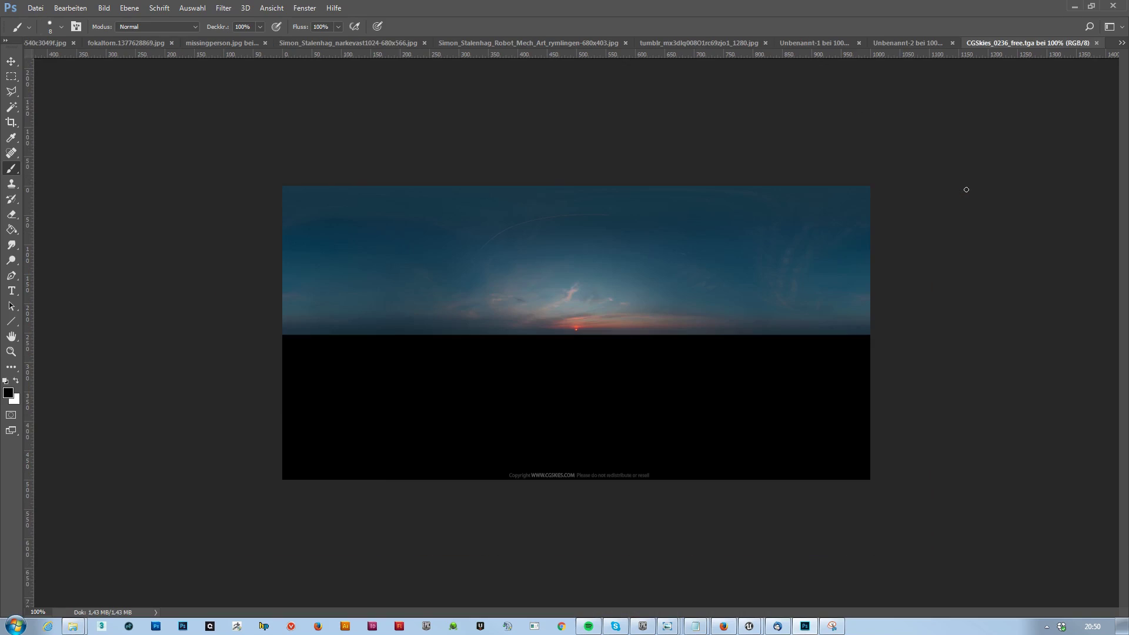
pyautogui.keyDown('alt'); pyautogui.scroll(5, 568, 329); pyautogui.keyUp('alt')
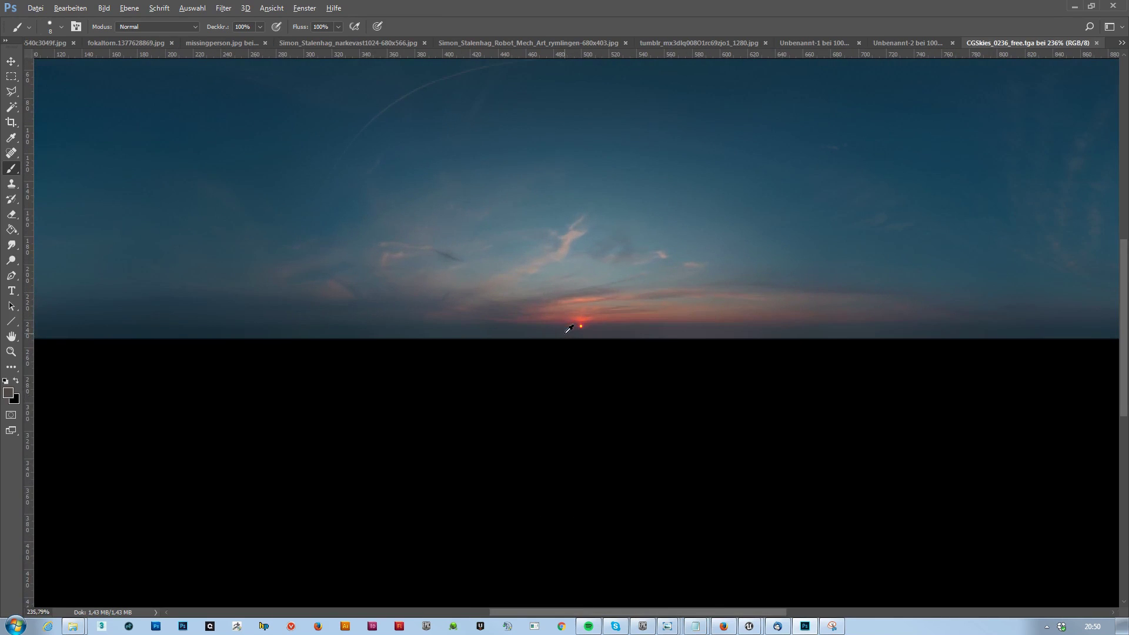
pyautogui.keyDown('alt'); pyautogui.scroll(-2, 795, 446); pyautogui.keyUp('alt')
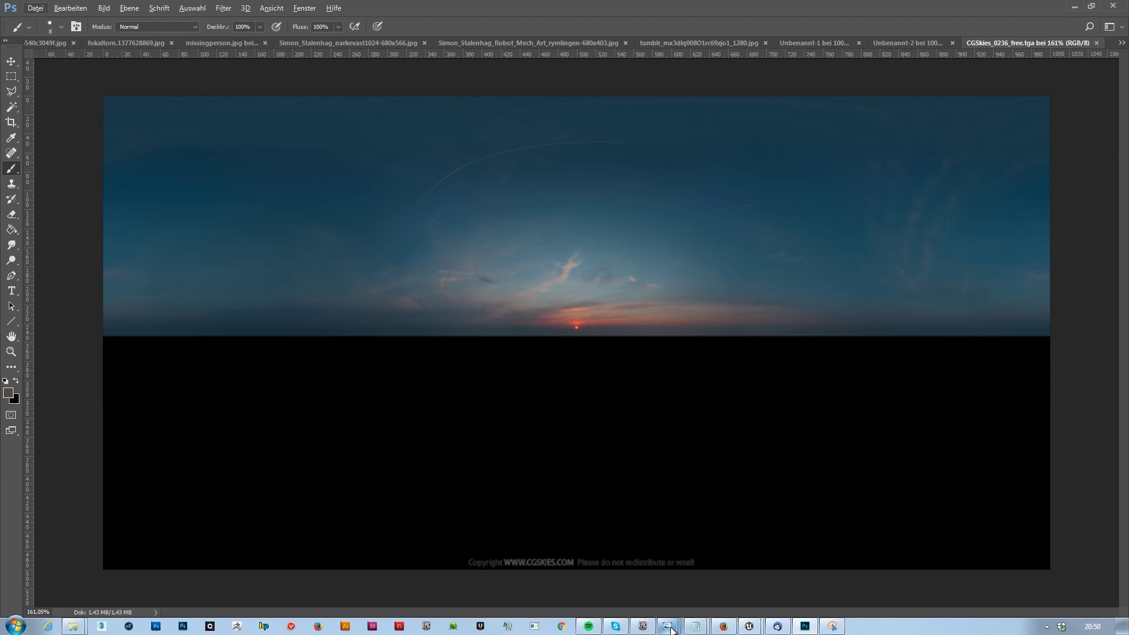
# Review the dusk reference paintings in the Windows photo viewer, comparing their sky and snow colors with the HDRI, and minimize the viewer
pyautogui.moveTo(667, 626)
pyautogui.click(788, 571)
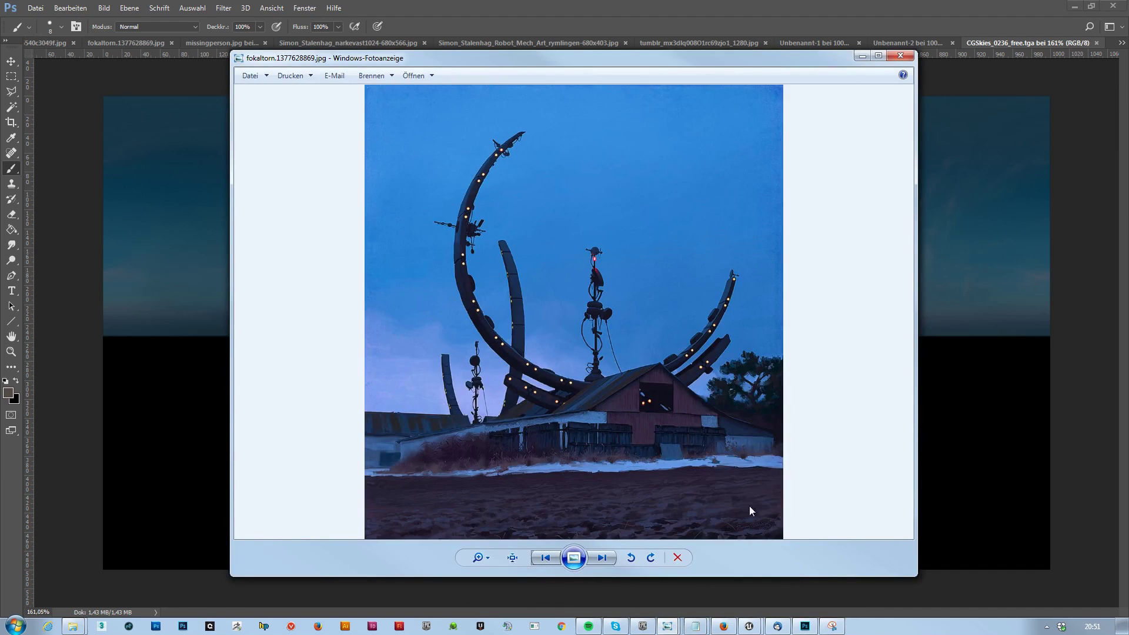
pyautogui.click(601, 559)
pyautogui.click(600, 560)
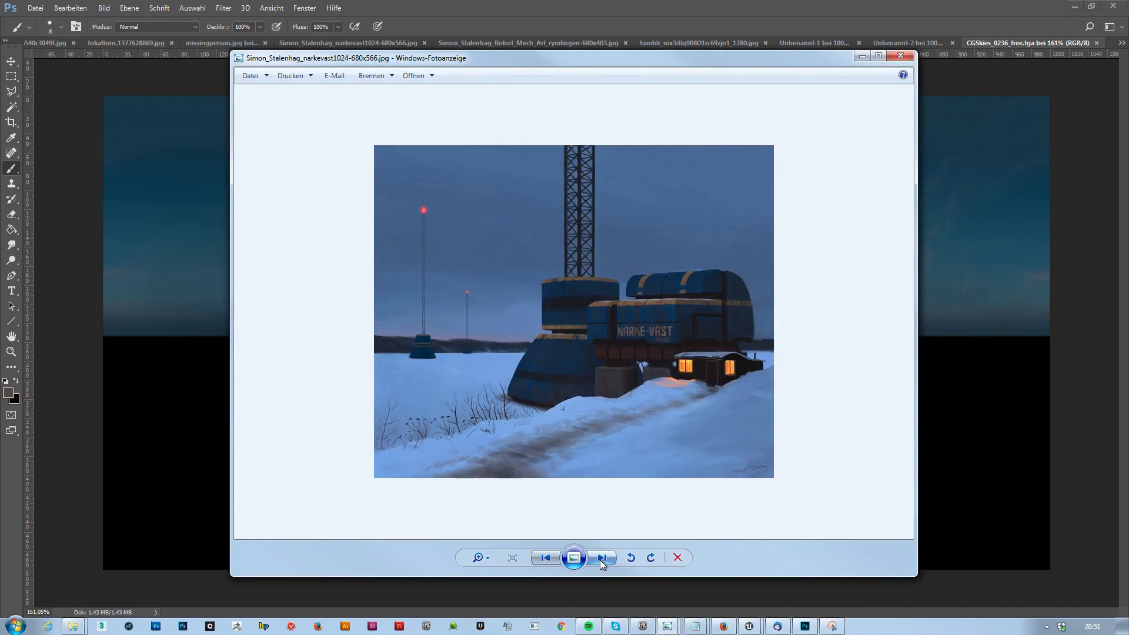
pyautogui.click(600, 559)
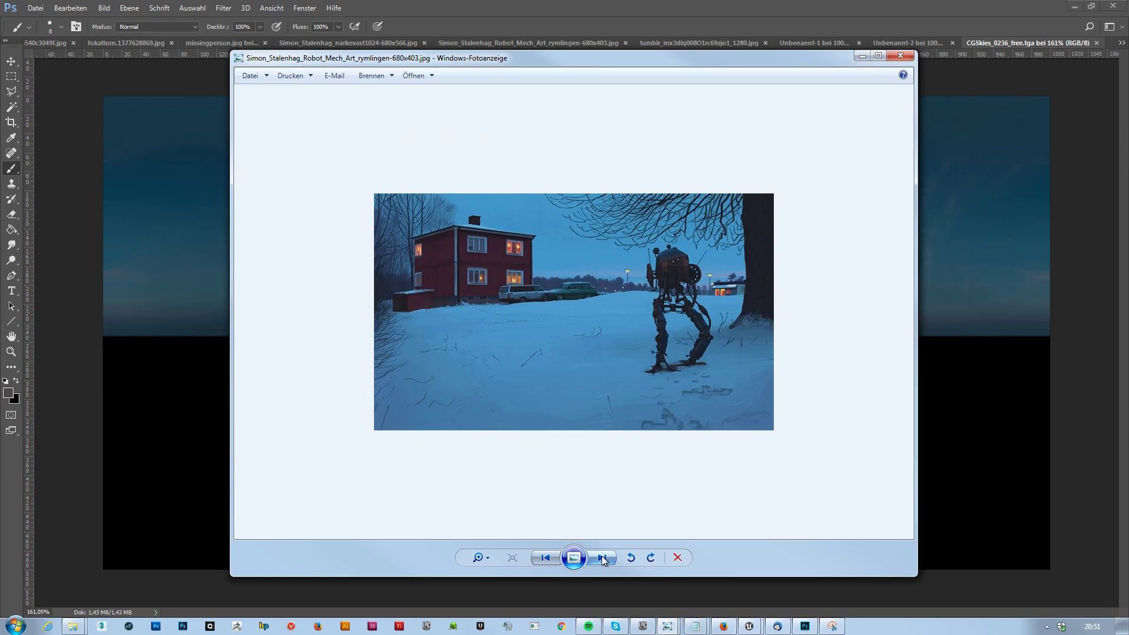
pyautogui.click(602, 559)
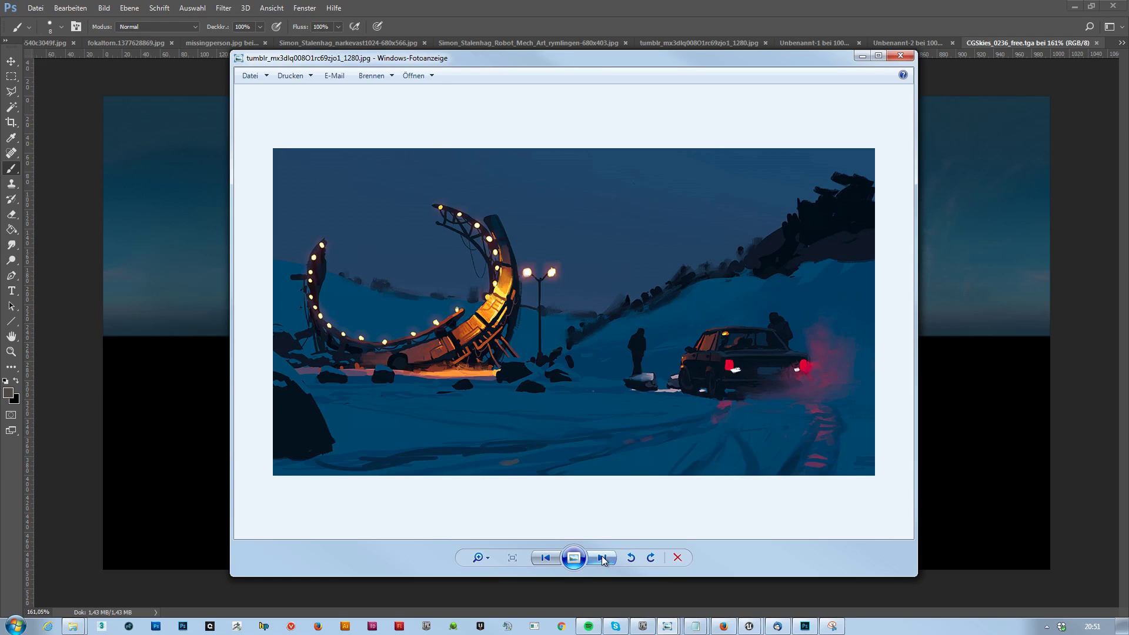
pyautogui.click(602, 560)
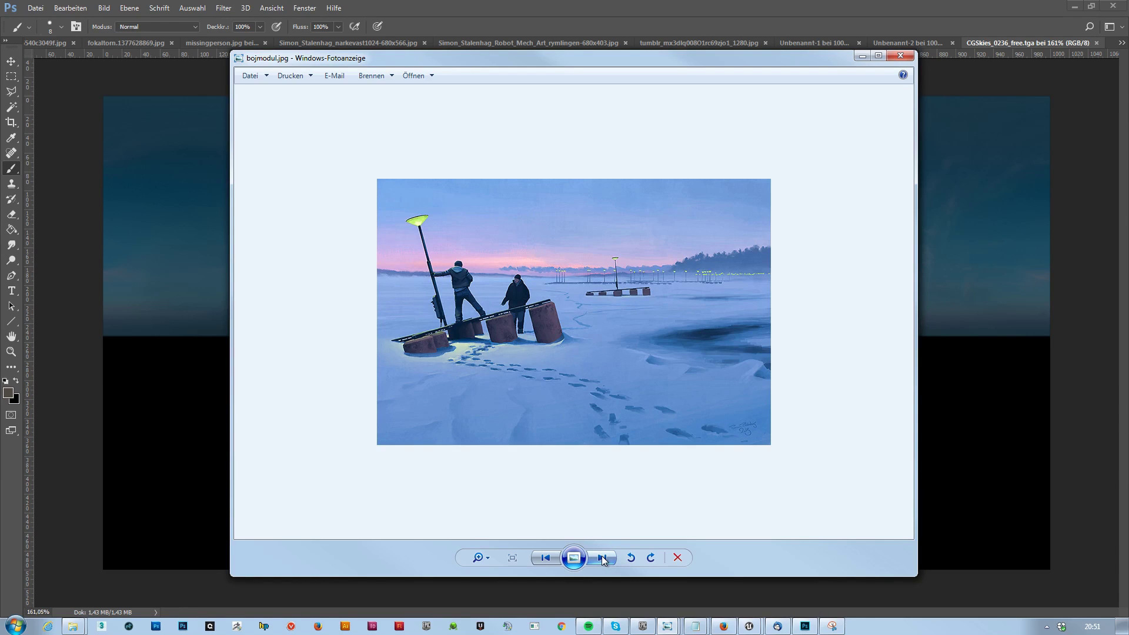
pyautogui.click(602, 559)
pyautogui.click(602, 559)
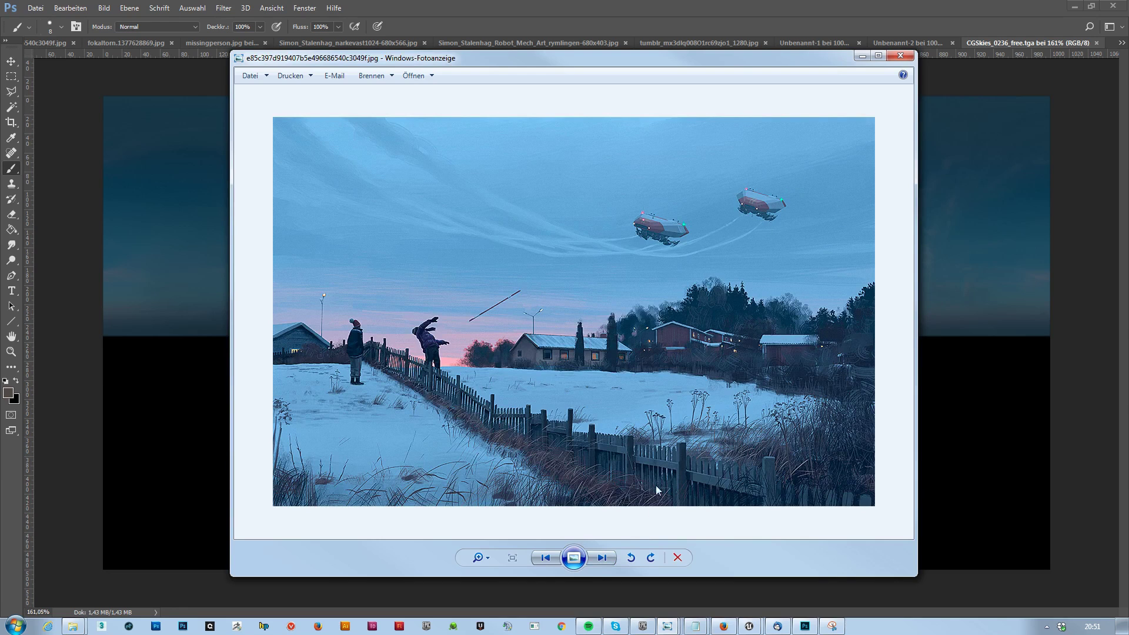
pyautogui.click(600, 558)
pyautogui.click(545, 557)
pyautogui.click(862, 56)
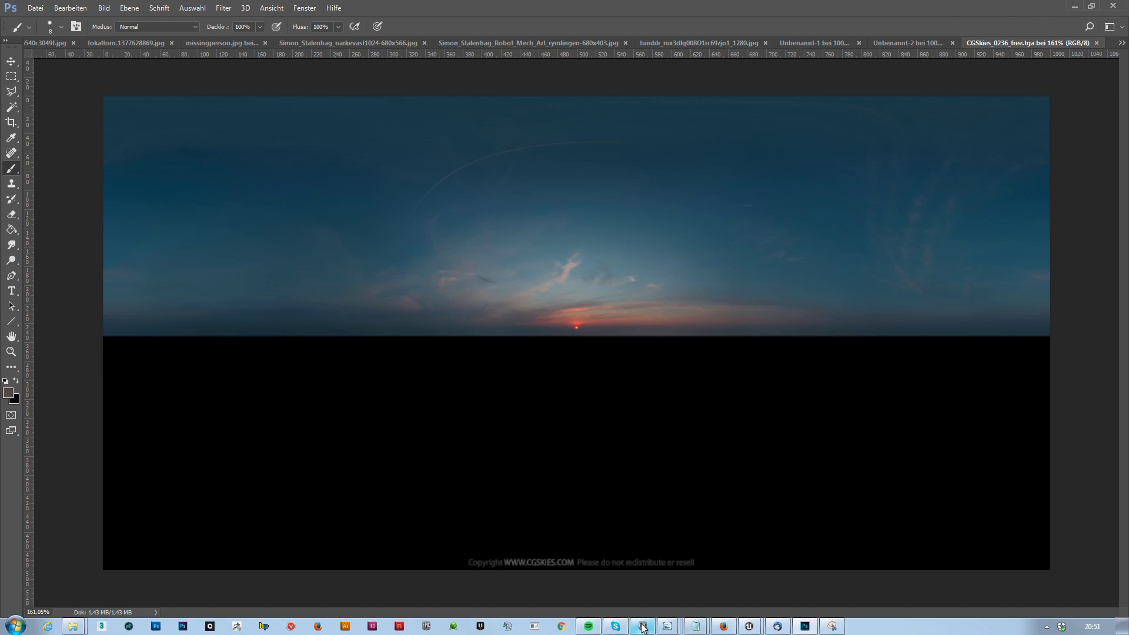
# Switch back to the Unreal Editor and look over the sky near the sun and the trees beside the house
pyautogui.moveTo(754, 632)
pyautogui.click(815, 563)
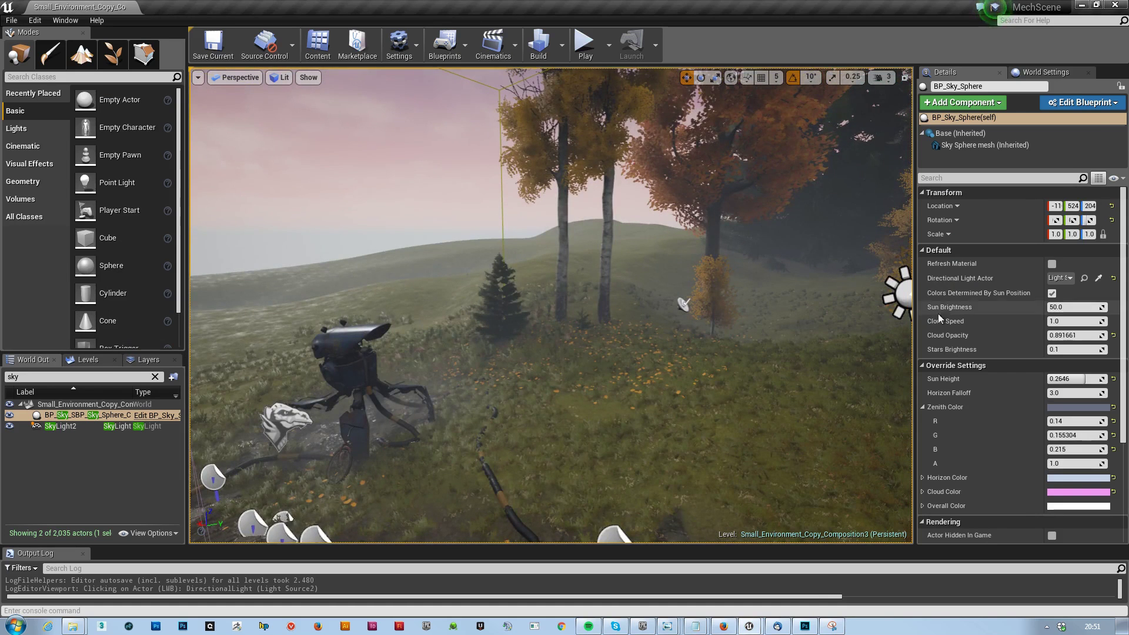
pyautogui.moveTo(836, 319); pyautogui.dragTo(791, 301, button='right')
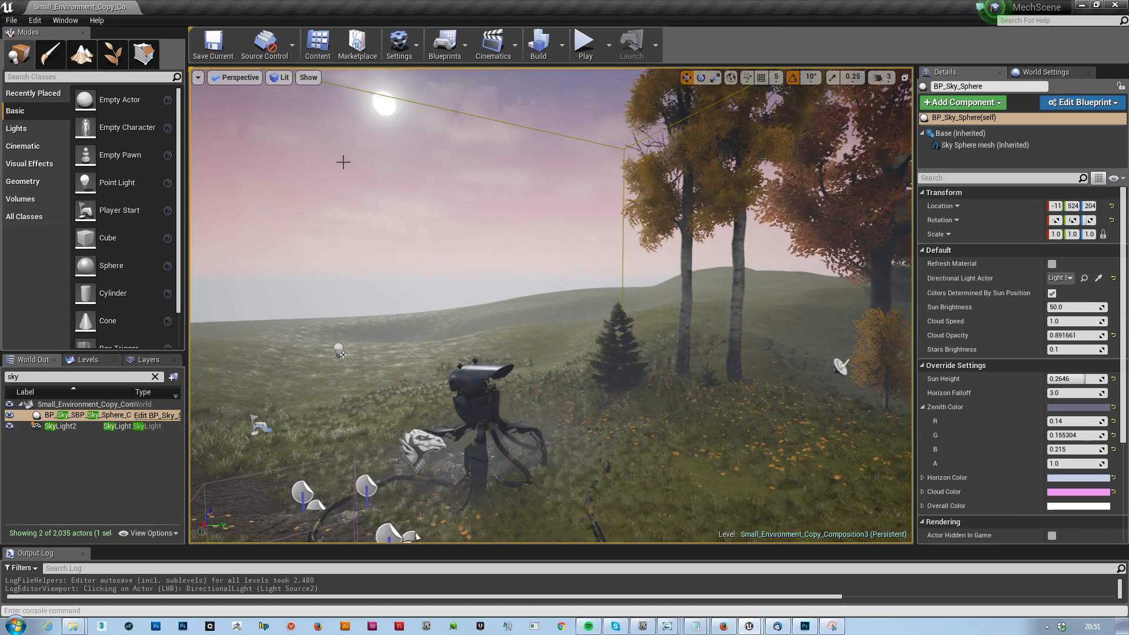
pyautogui.moveTo(600, 357); pyautogui.dragTo(581, 357, button='right')
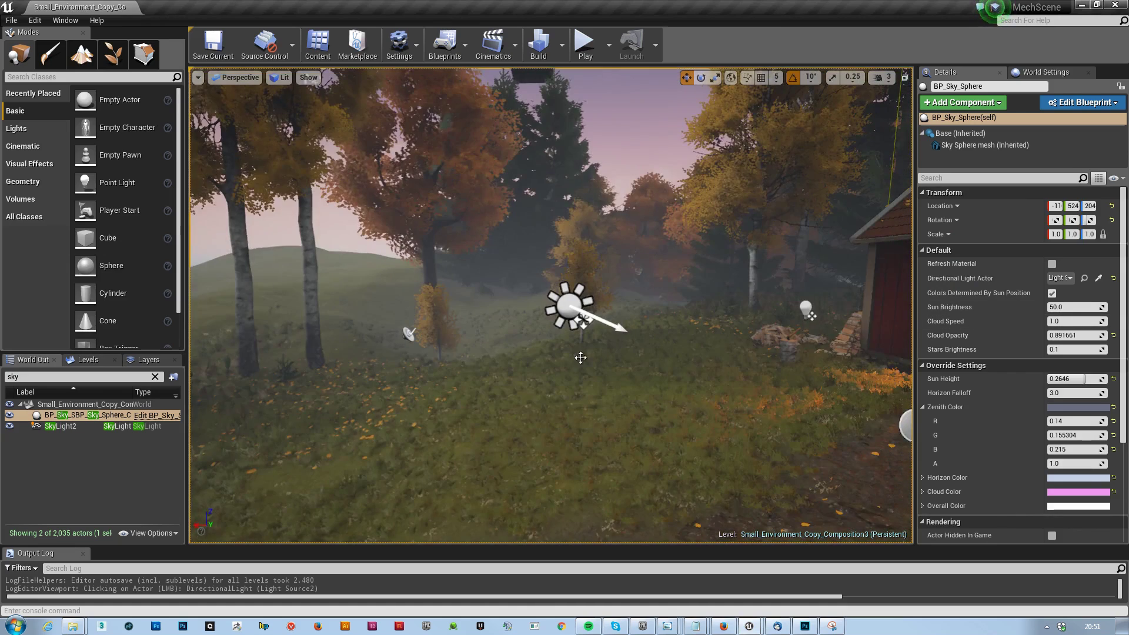
# Select SkyLight2, widen its property values, and inspect its Overcast cubemap in the texture editor before closing it
pyautogui.click(55, 426)
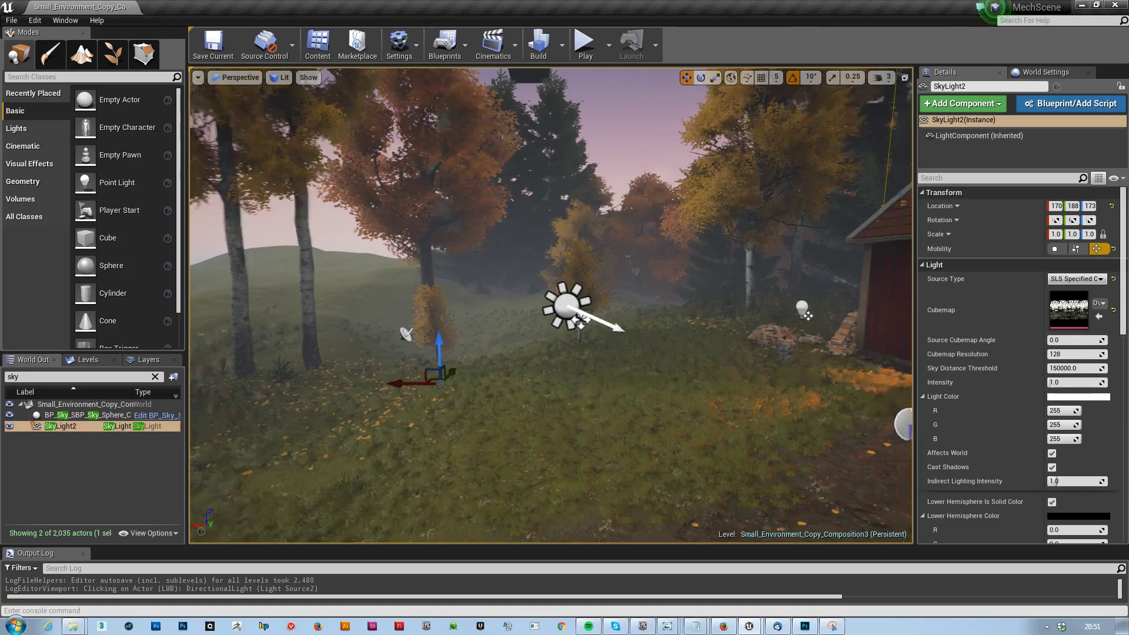
pyautogui.moveTo(634, 337); pyautogui.dragTo(582, 386, button='right')
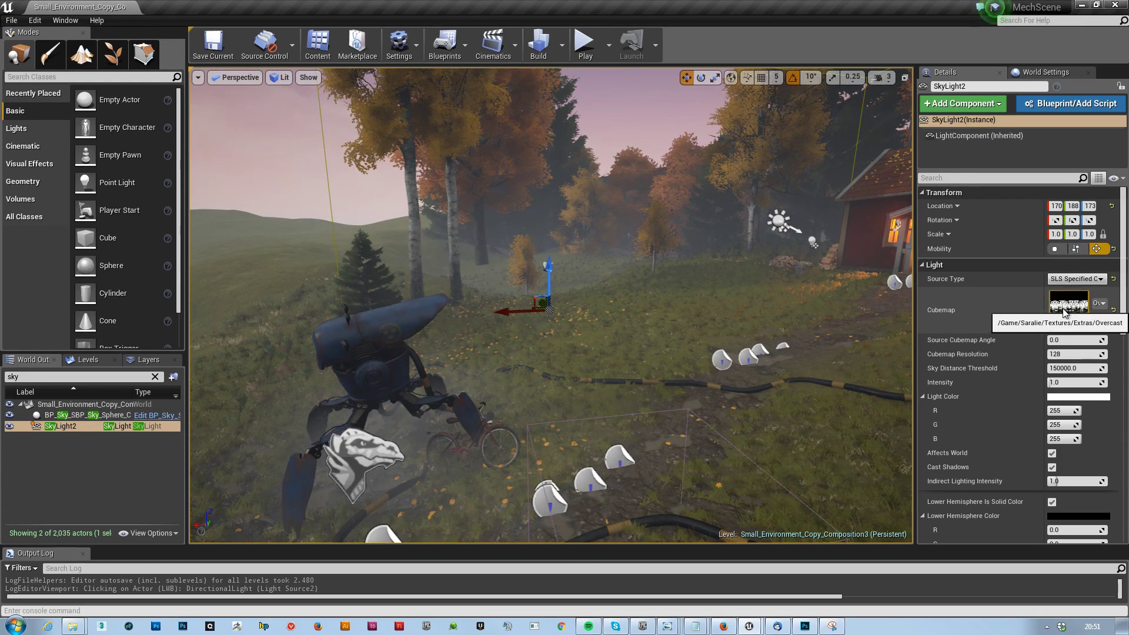
pyautogui.moveTo(1044, 295); pyautogui.dragTo(989, 297)
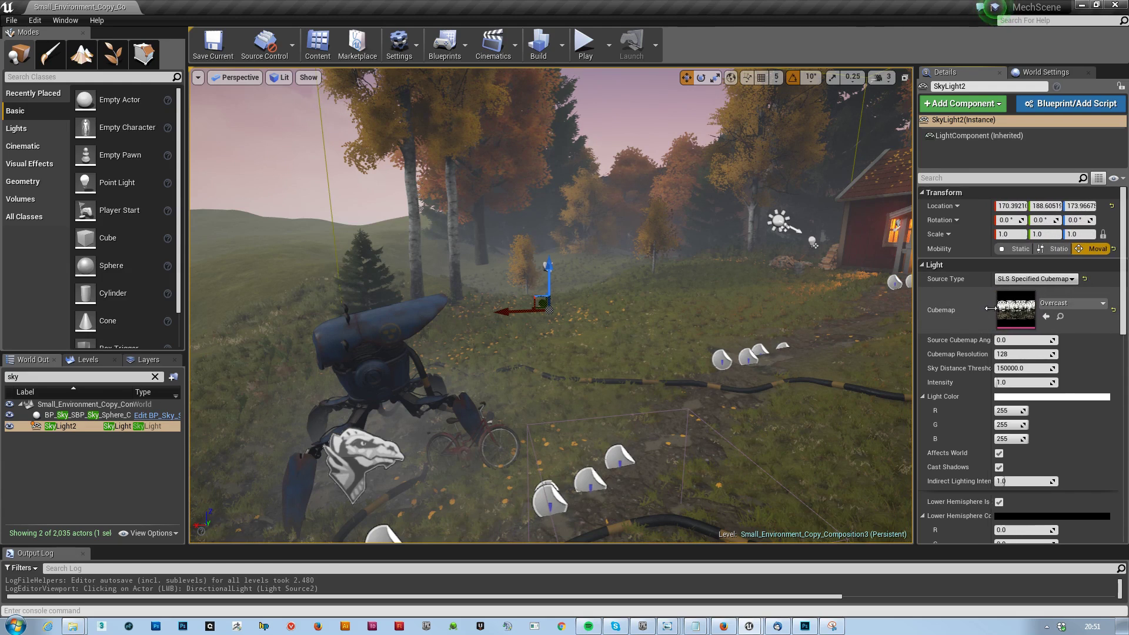
pyautogui.doubleClick(1019, 315)
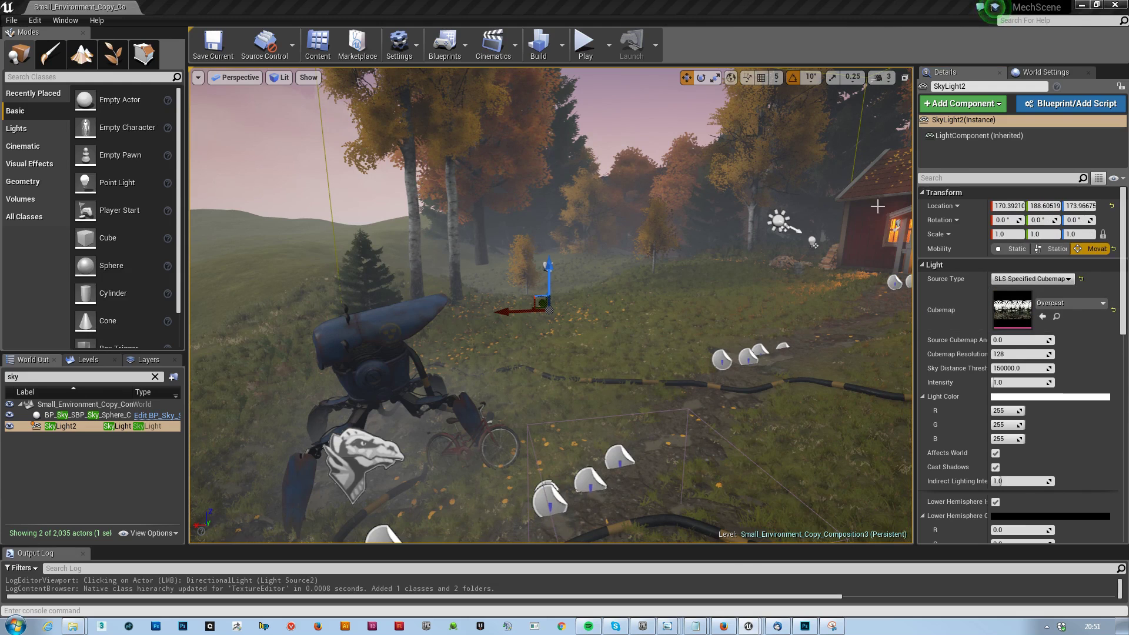
pyautogui.moveTo(1128, 35); pyautogui.dragTo(655, 2)
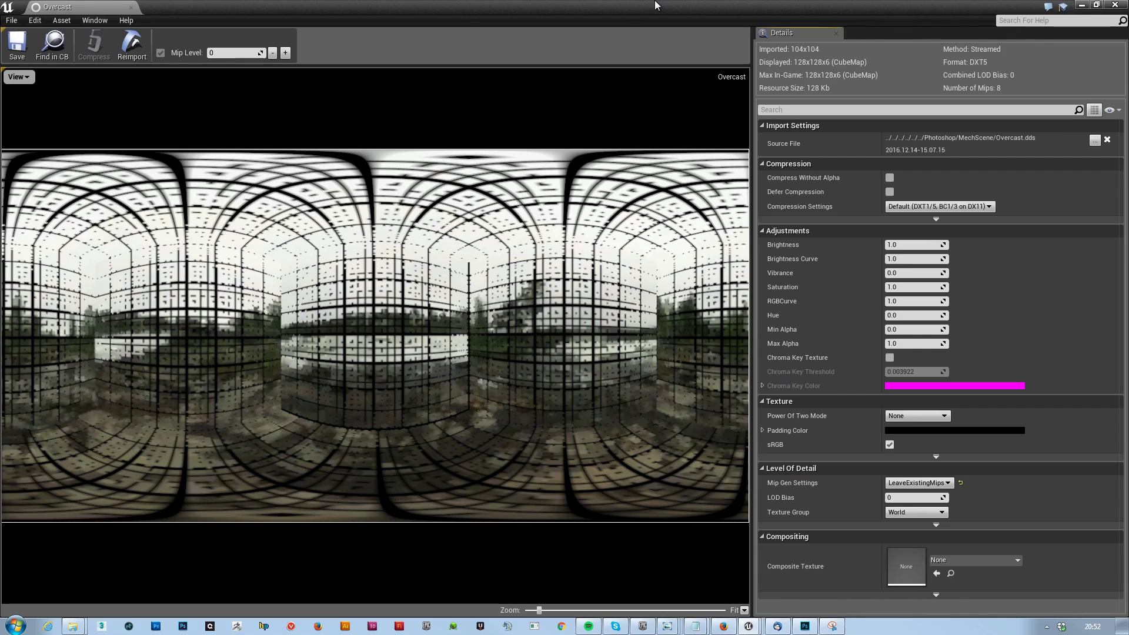
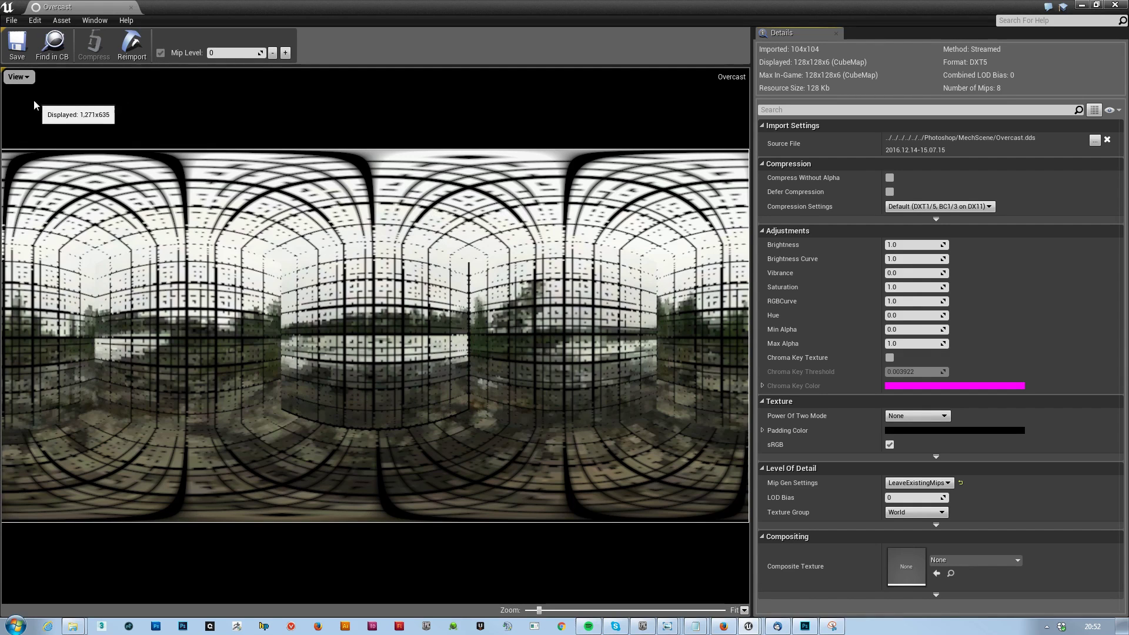
pyautogui.click(131, 7)
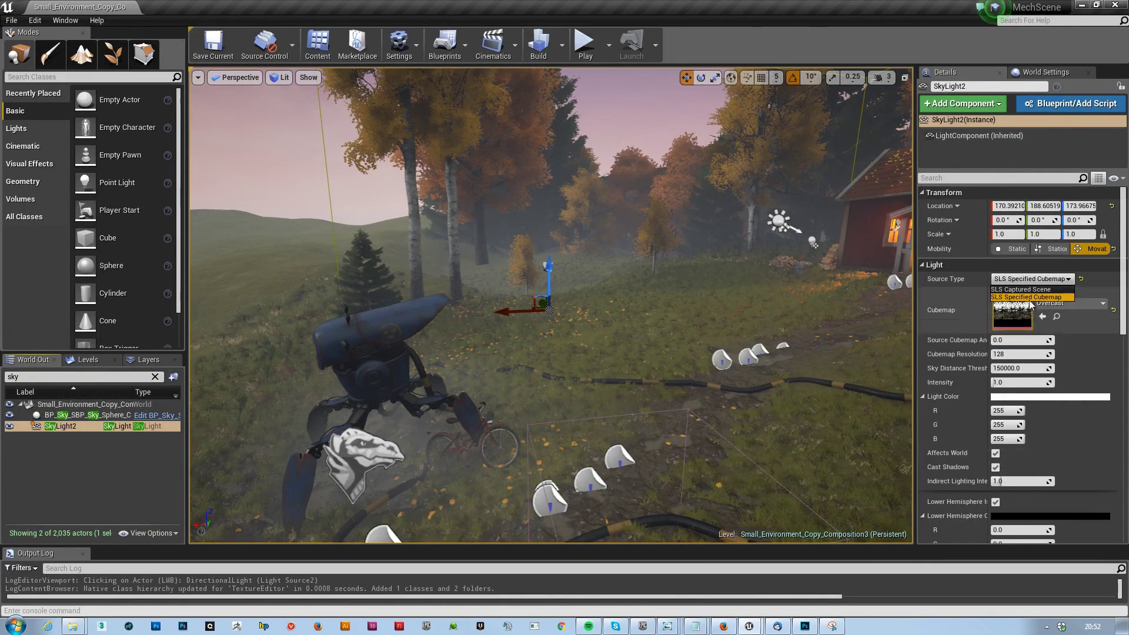
# Set SkyLight2's Source Type to SLS Captured Scene, comparing it with SLS Specified Cubemap
pyautogui.click(1052, 279)
pyautogui.click(1029, 290)
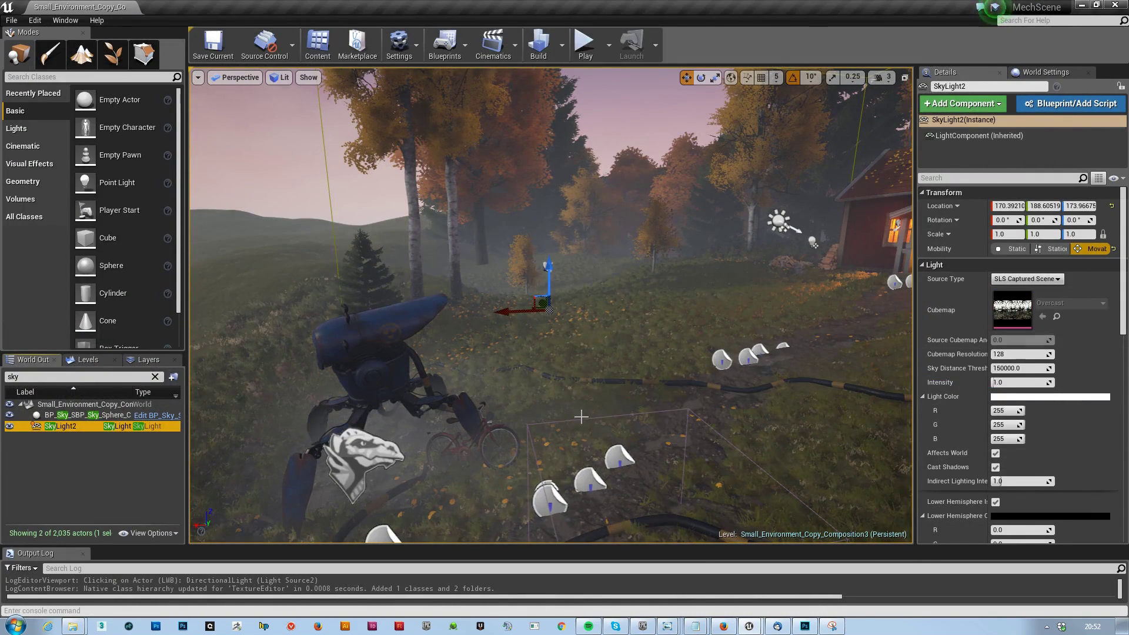
pyautogui.click(1006, 279)
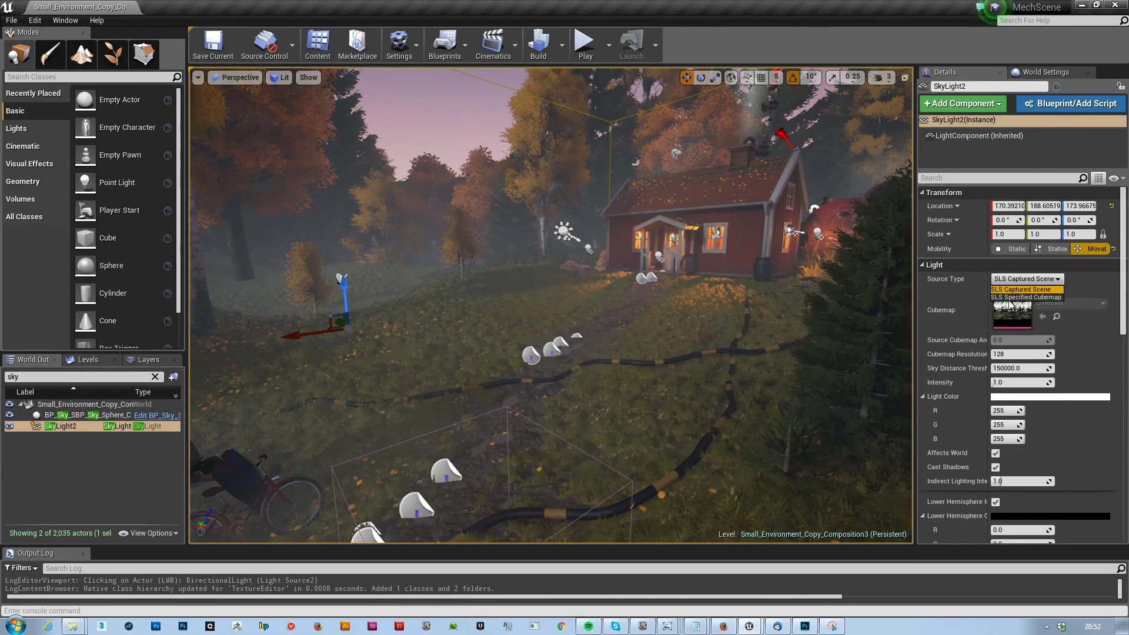
pyautogui.click(1012, 298)
pyautogui.click(1032, 278)
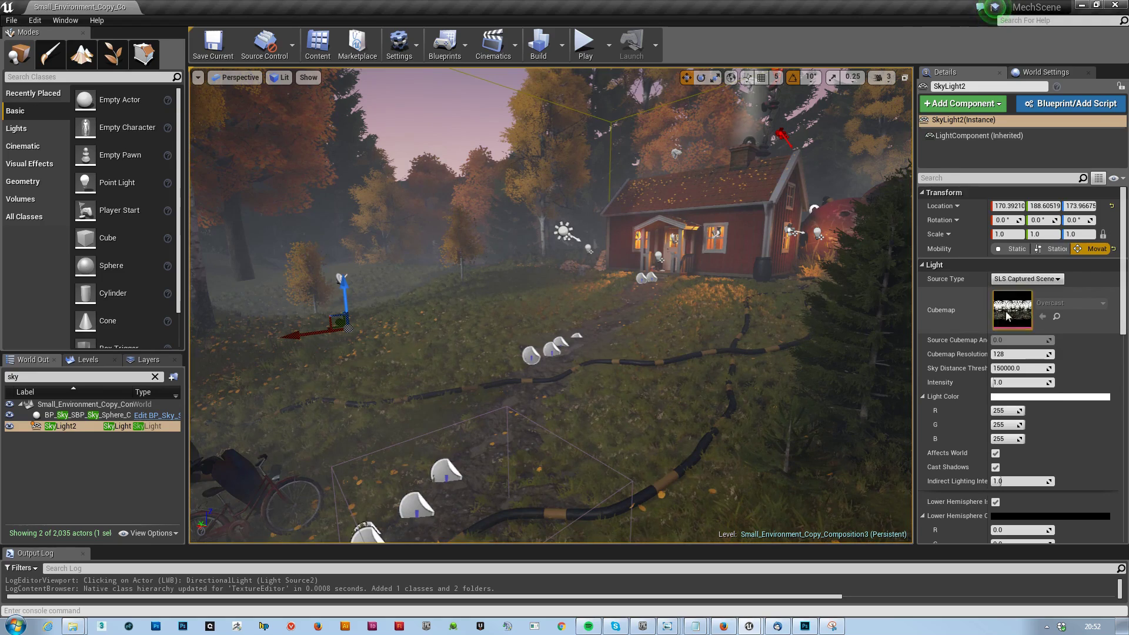
# Look over the sky and the trees around the house, review SkyLight2's light properties, and widen the property names
pyautogui.moveTo(739, 390); pyautogui.dragTo(740, 391, button='right')
pyautogui.moveTo(539, 222); pyautogui.dragTo(539, 223, button='right')
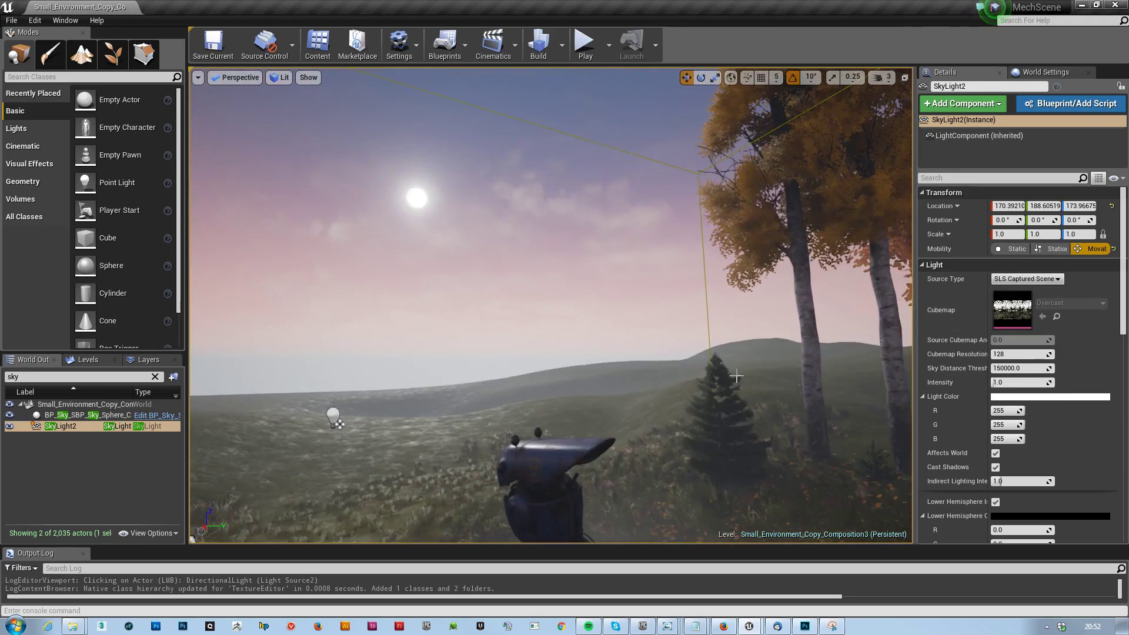
pyautogui.moveTo(615, 381); pyautogui.dragTo(614, 381, button='right')
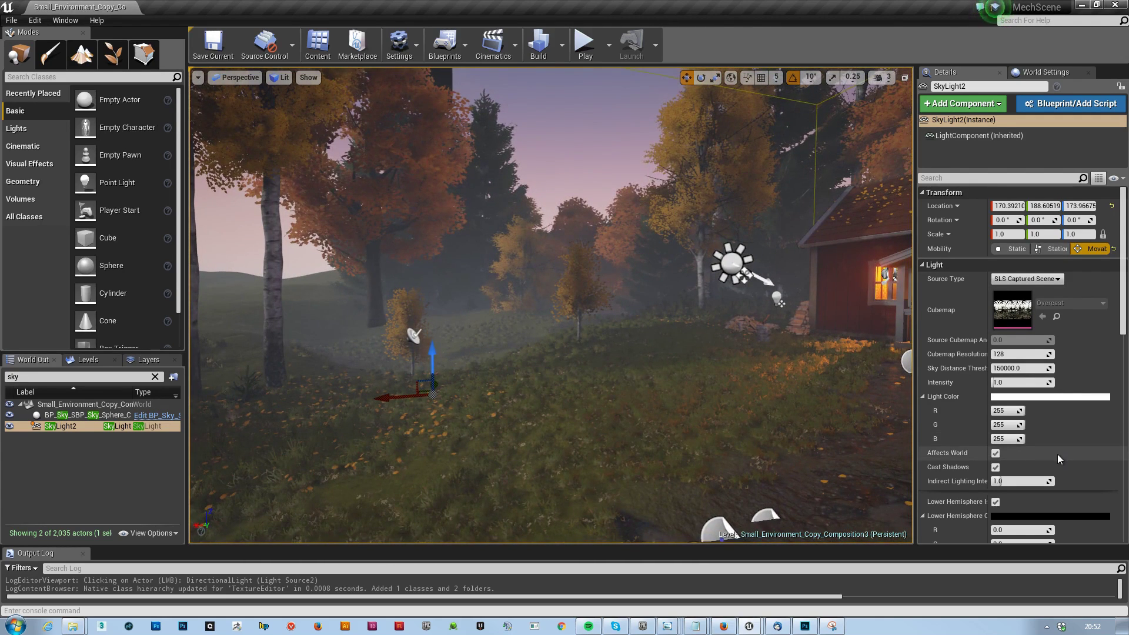
pyautogui.scroll(-3, 1064, 450)
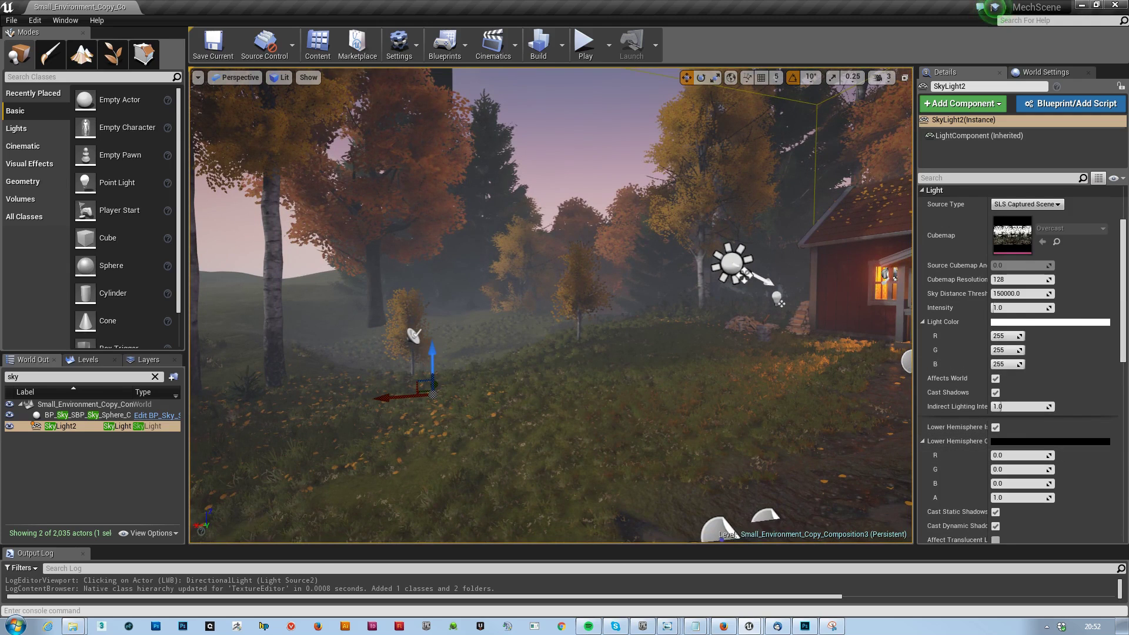
pyautogui.scroll(-5, 1126, 280)
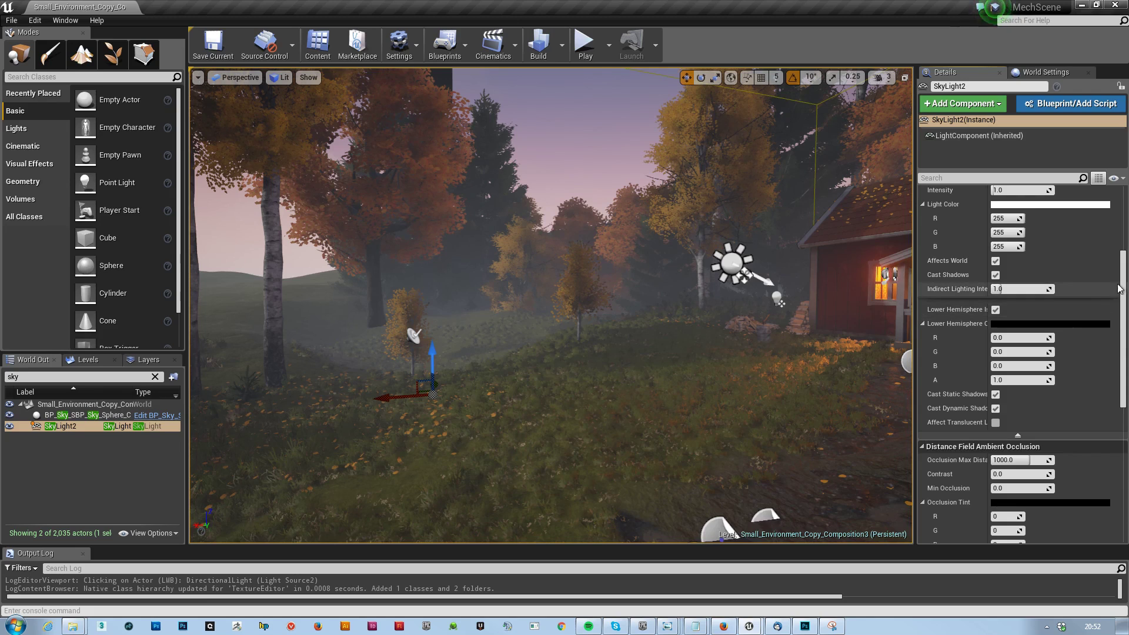
pyautogui.moveTo(1120, 288); pyautogui.dragTo(1124, 225)
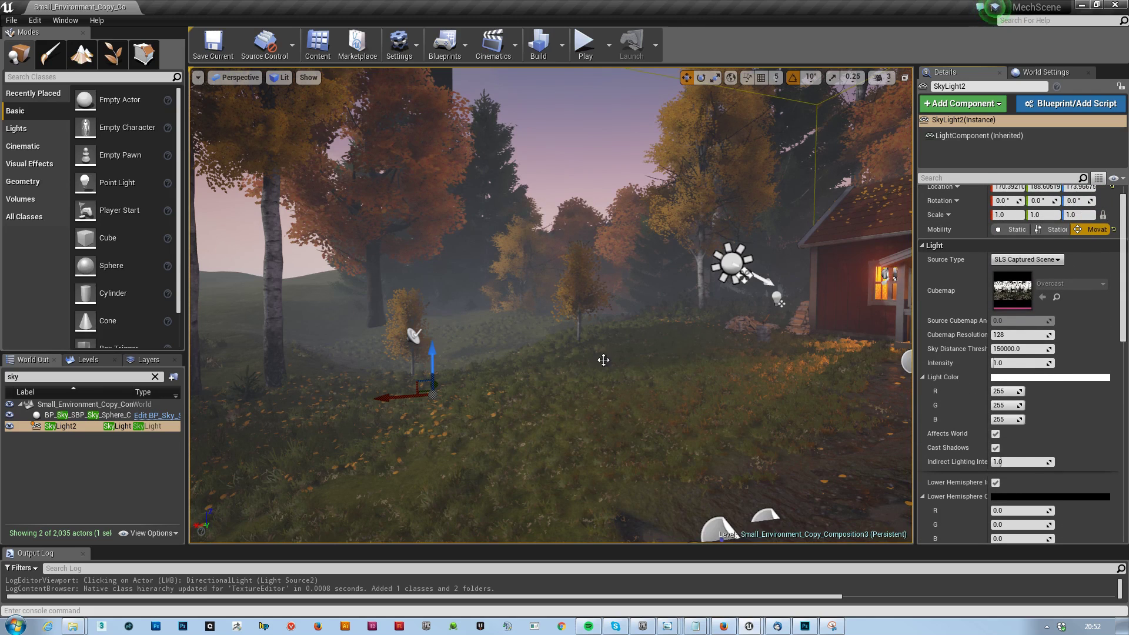
pyautogui.moveTo(507, 407); pyautogui.dragTo(629, 360, button='right')
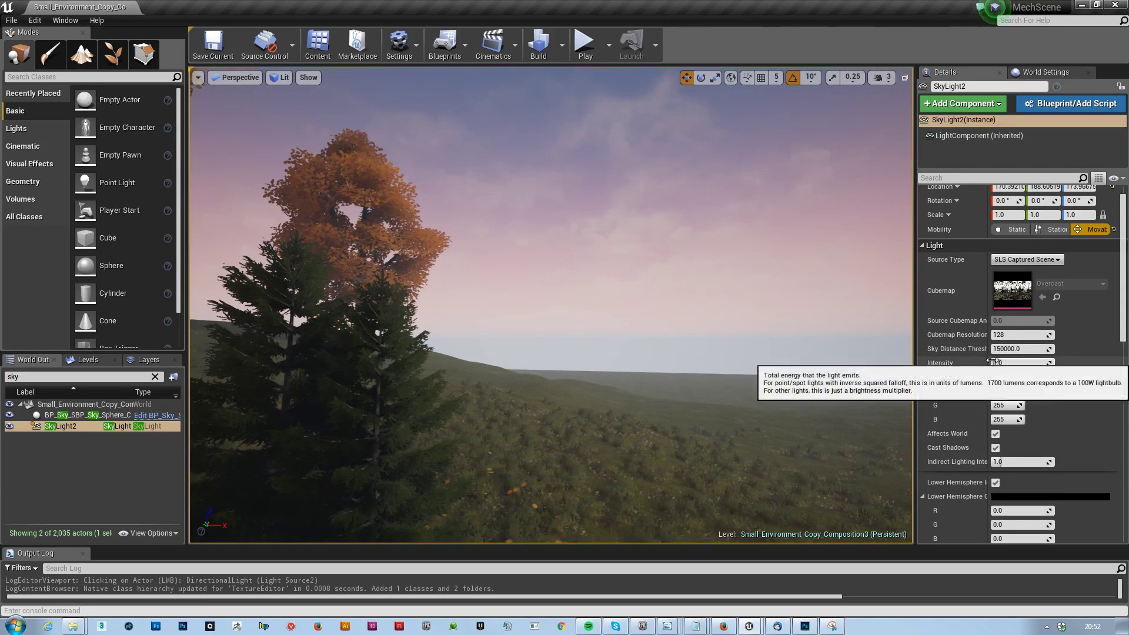
pyautogui.moveTo(989, 360); pyautogui.dragTo(1012, 360)
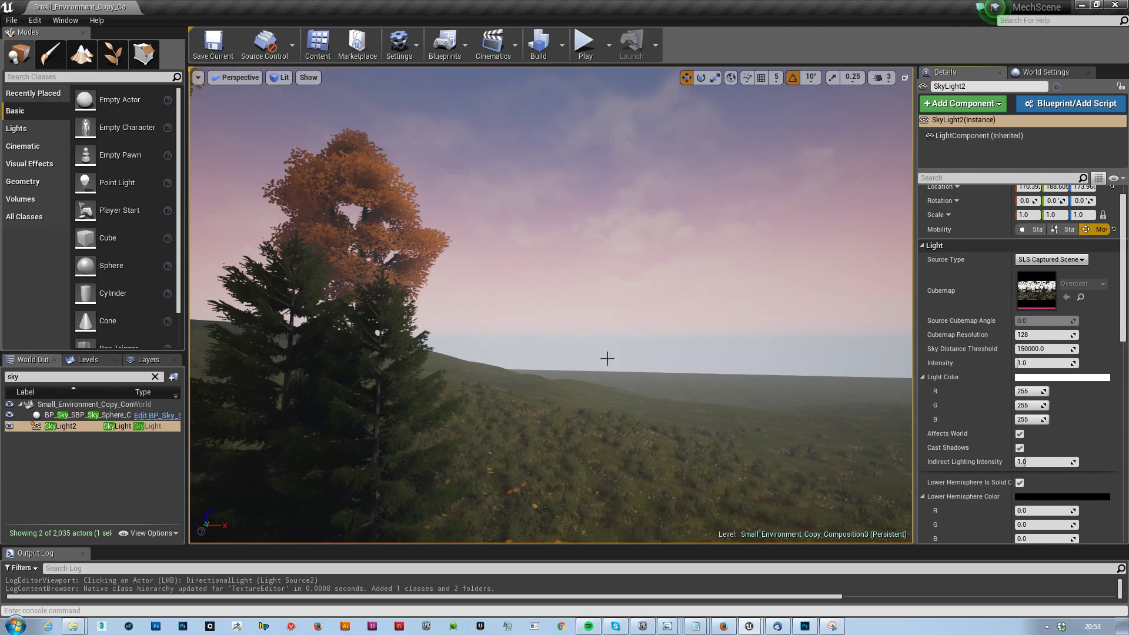
# Switch the viewport to the Reflections view mode and look over the terrain and sky
pyautogui.click(282, 78)
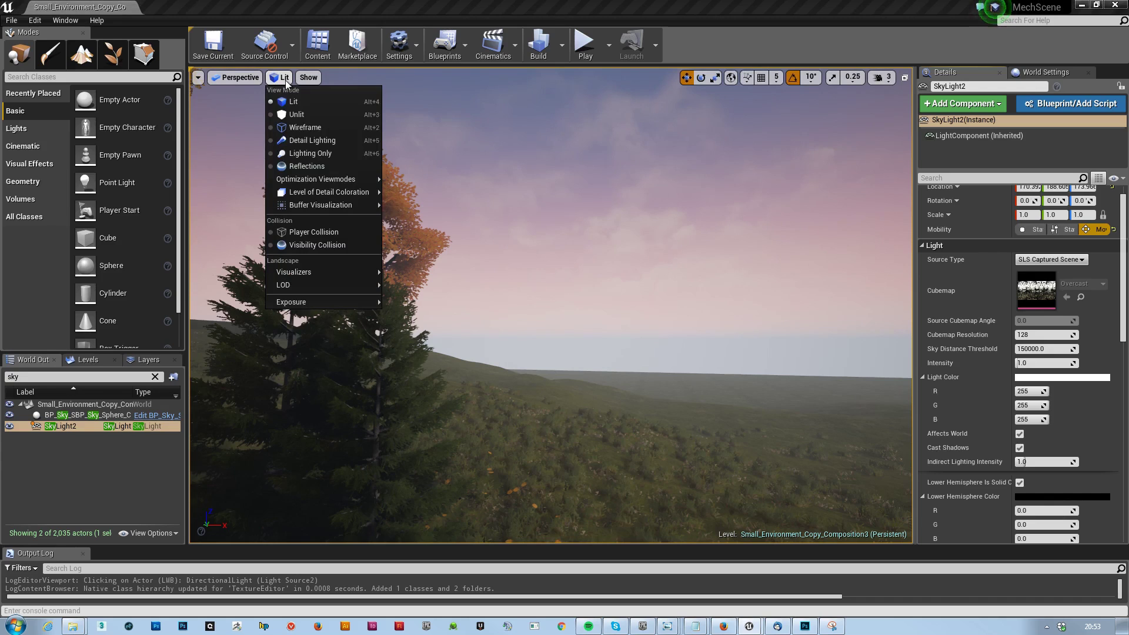
pyautogui.click(291, 167)
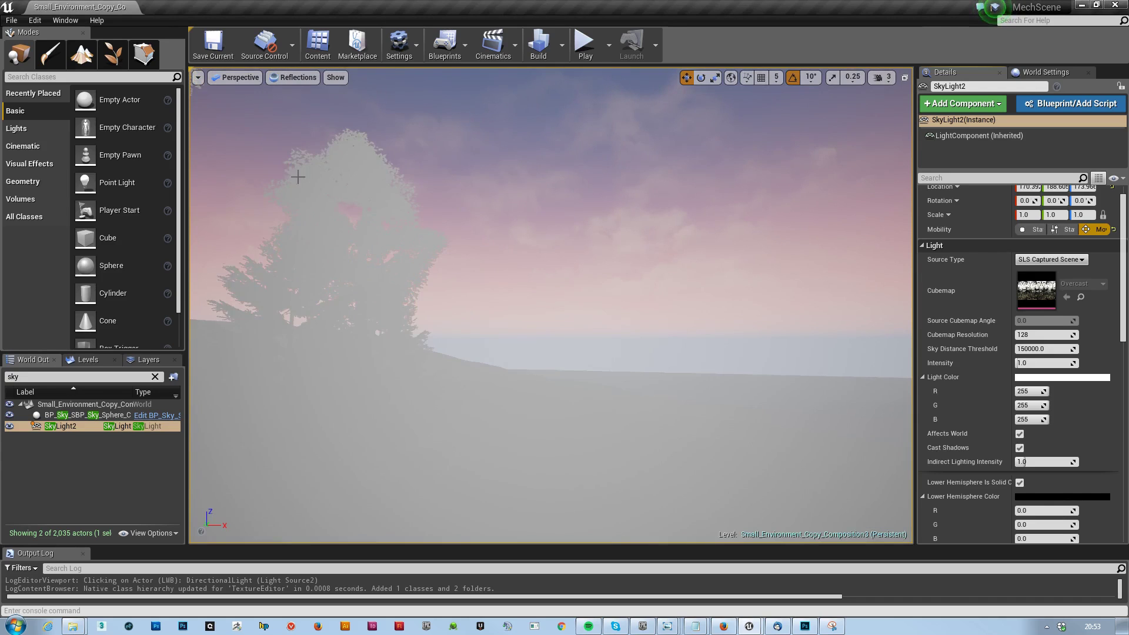
pyautogui.moveTo(550, 306)
pyautogui.mouseDown(button='right')
pyautogui.moveTo(376, 320)
pyautogui.moveTo(306, 282)
pyautogui.moveTo(241, 273)
pyautogui.moveTo(764, 317)
pyautogui.moveTo(623, 307)
pyautogui.moveTo(576, 282)
pyautogui.moveTo(552, 303)
pyautogui.mouseUp(button='right')
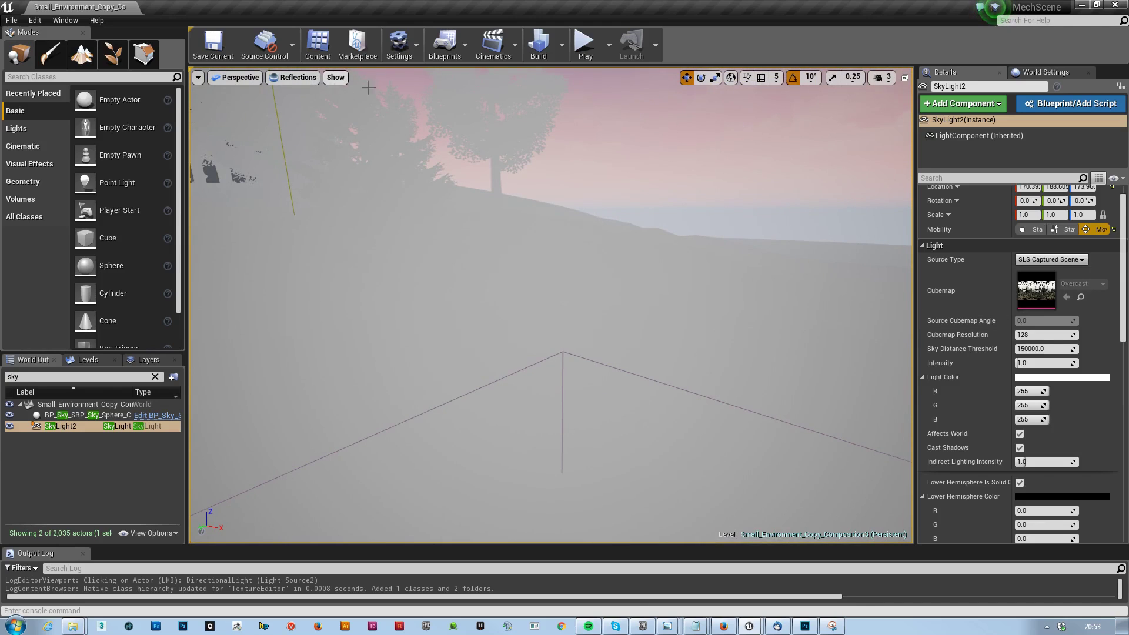
# Toggle Force No Precomputed Lighting off and back on in the world's Lightmass settings, and dismiss the message
pyautogui.click(1029, 74)
pyautogui.scroll(-5, 1059, 370)
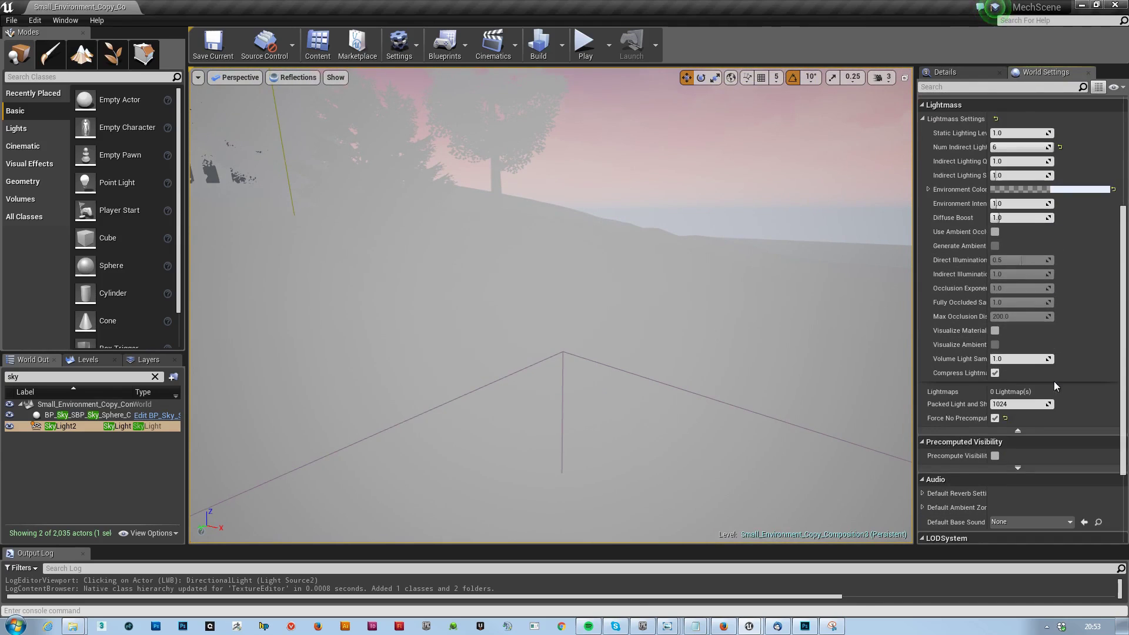
pyautogui.click(993, 418)
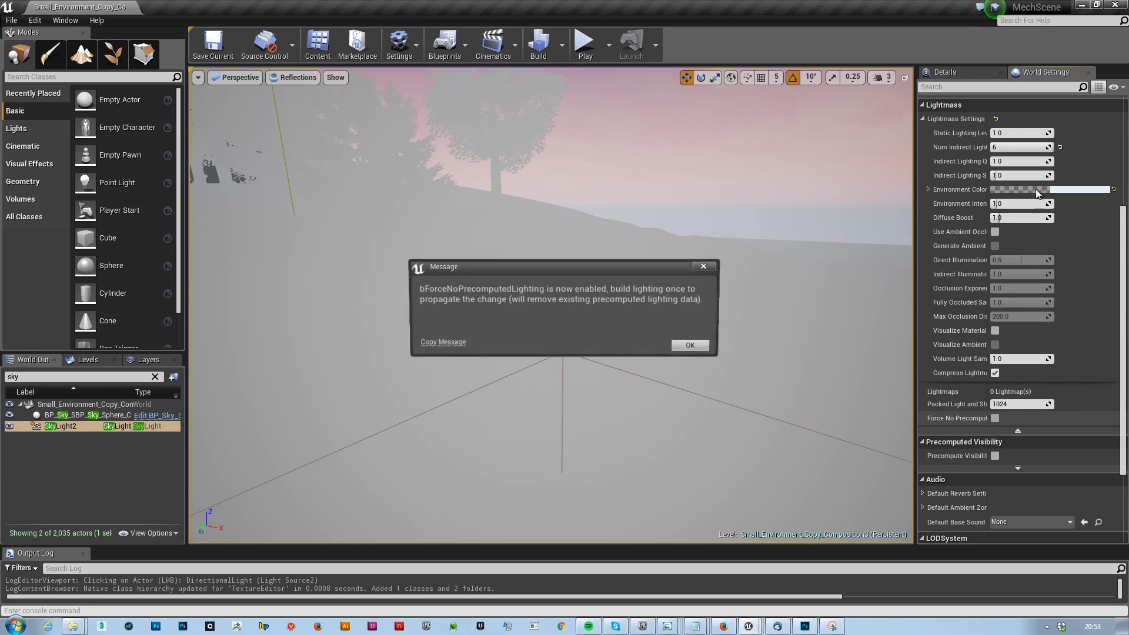
pyautogui.click(687, 346)
pyautogui.moveTo(540, 247); pyautogui.dragTo(329, 306, button='right')
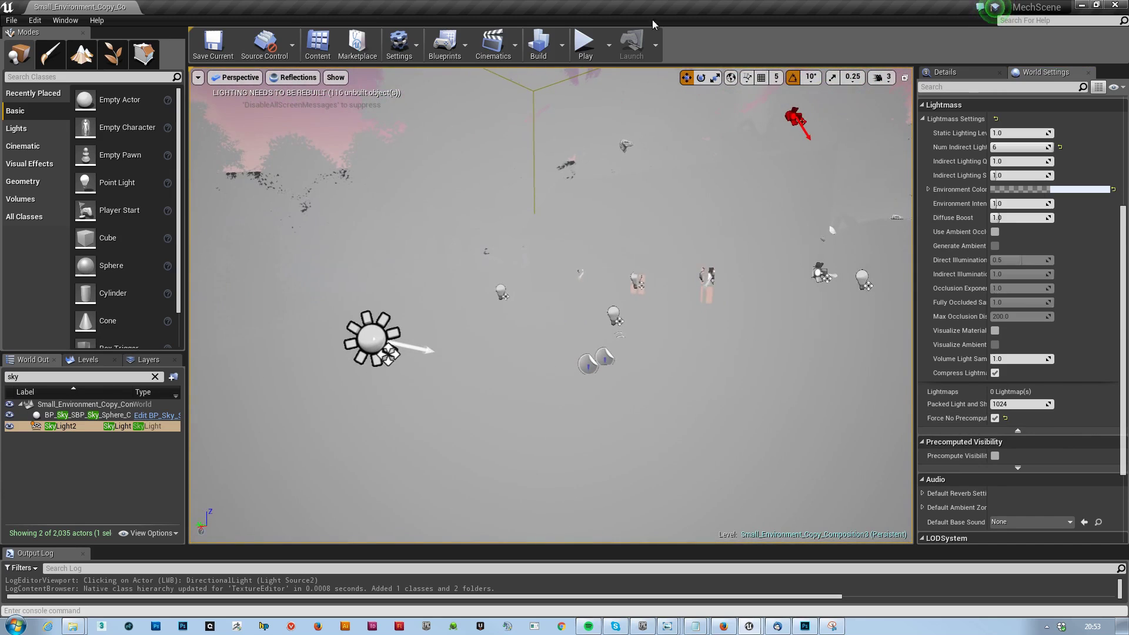
# Check the viewport's Lighting Features show flags, including Screen Space Reflections
pyautogui.click(335, 77)
pyautogui.moveTo(388, 341)
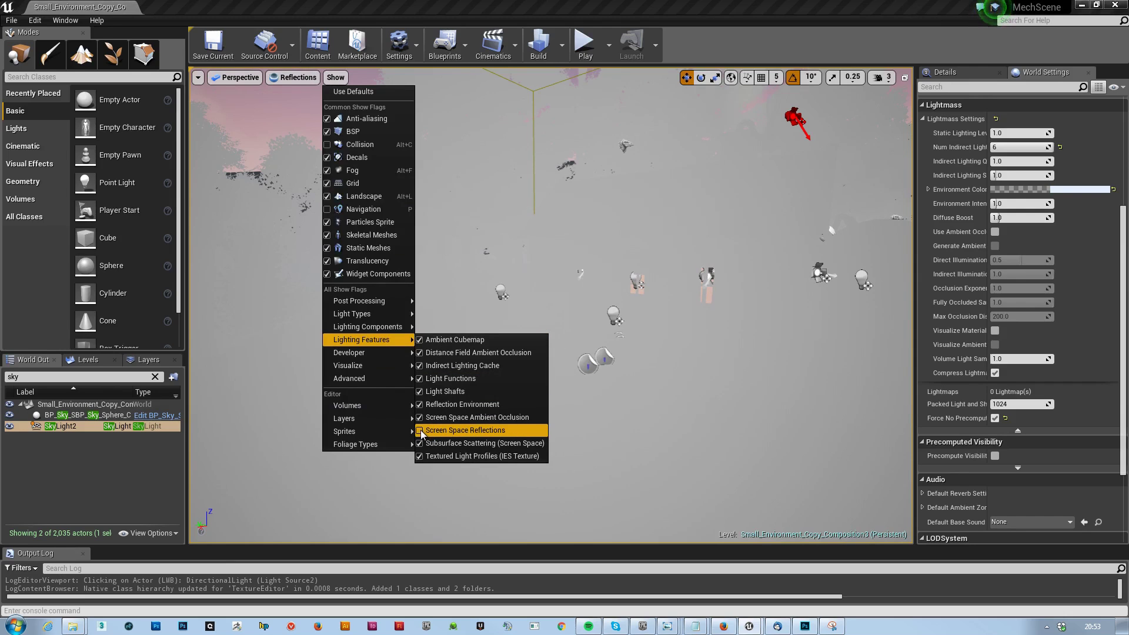
pyautogui.moveTo(647, 236); pyautogui.dragTo(618, 242, button='right')
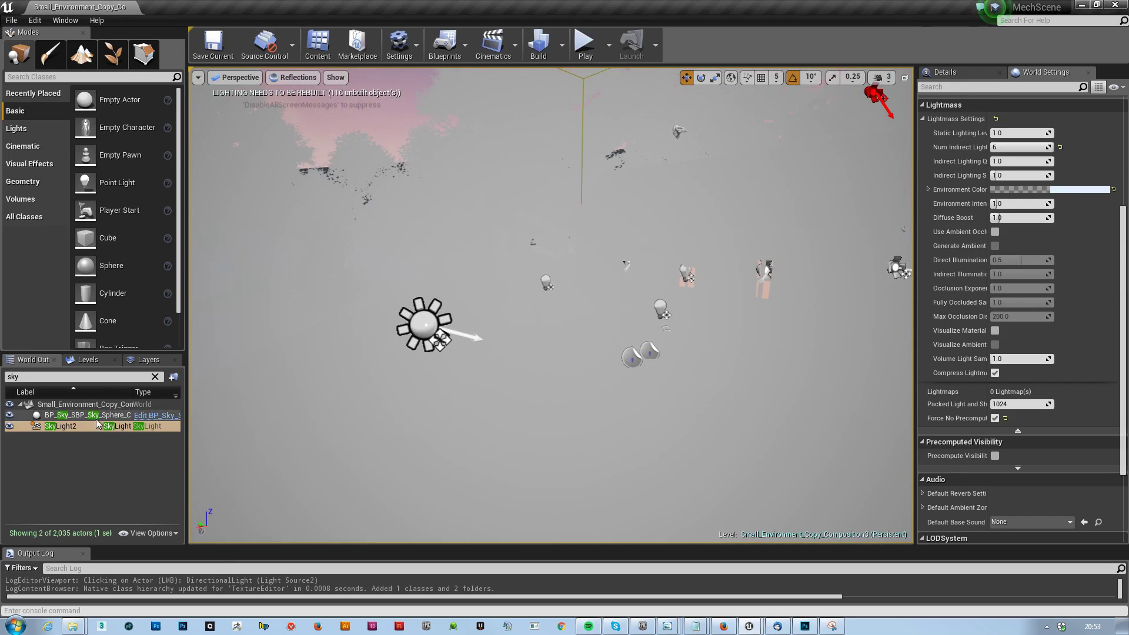
# Try SLS Specified Cubemap as SkyLight2's Source Type, and switch its mobility to Stationary and back to Movable
pyautogui.click(67, 420)
pyautogui.click(59, 426)
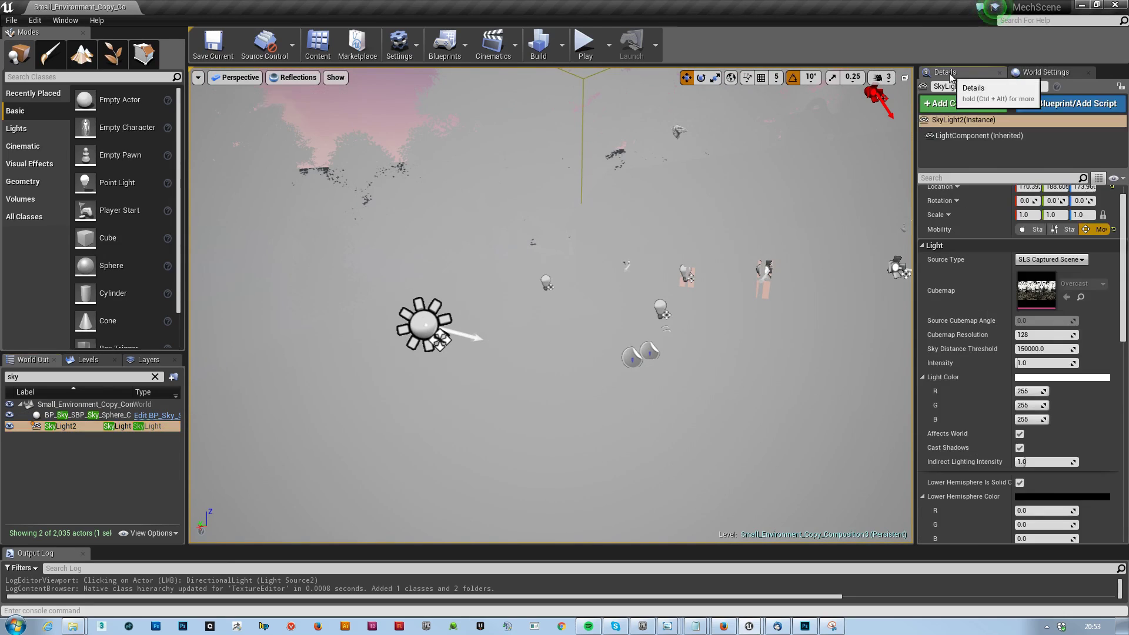
pyautogui.click(1067, 260)
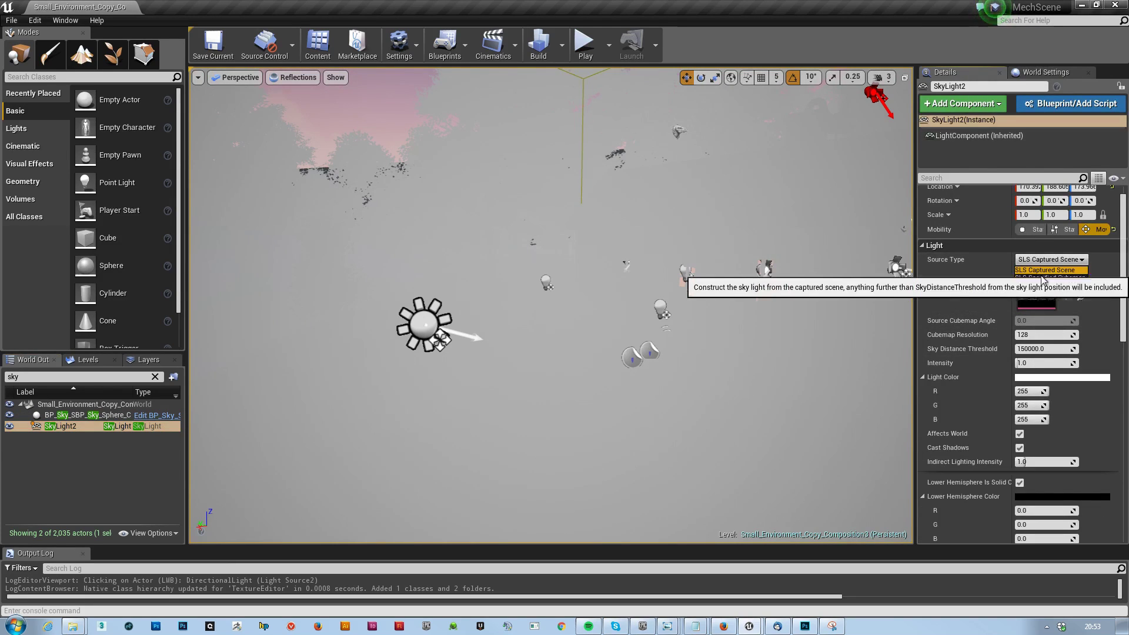
pyautogui.click(1050, 277)
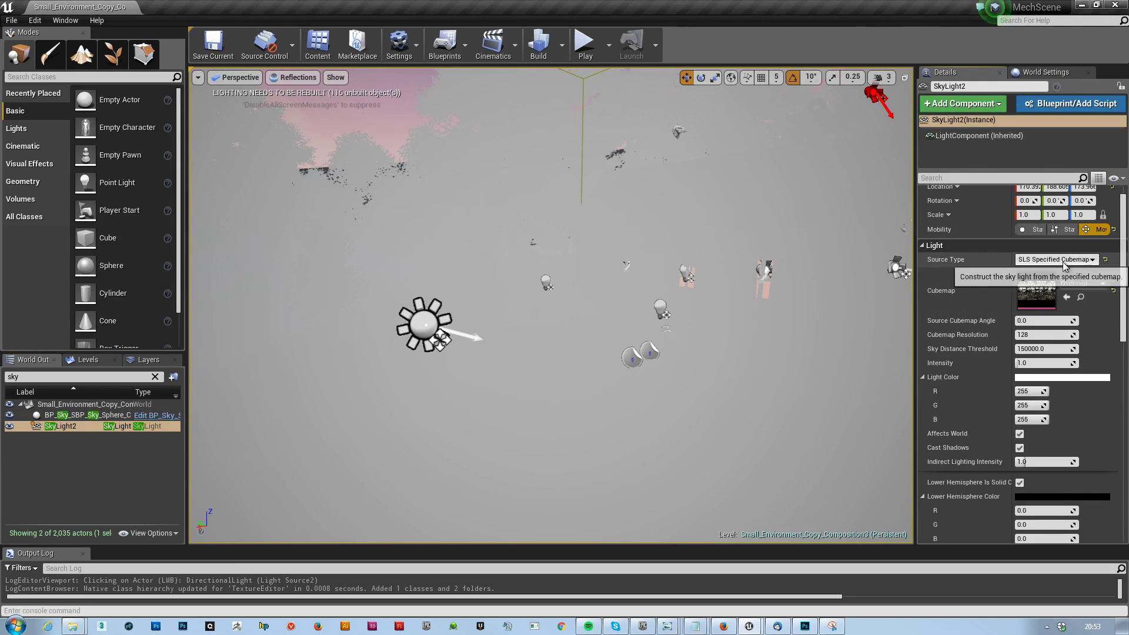
pyautogui.click(1067, 229)
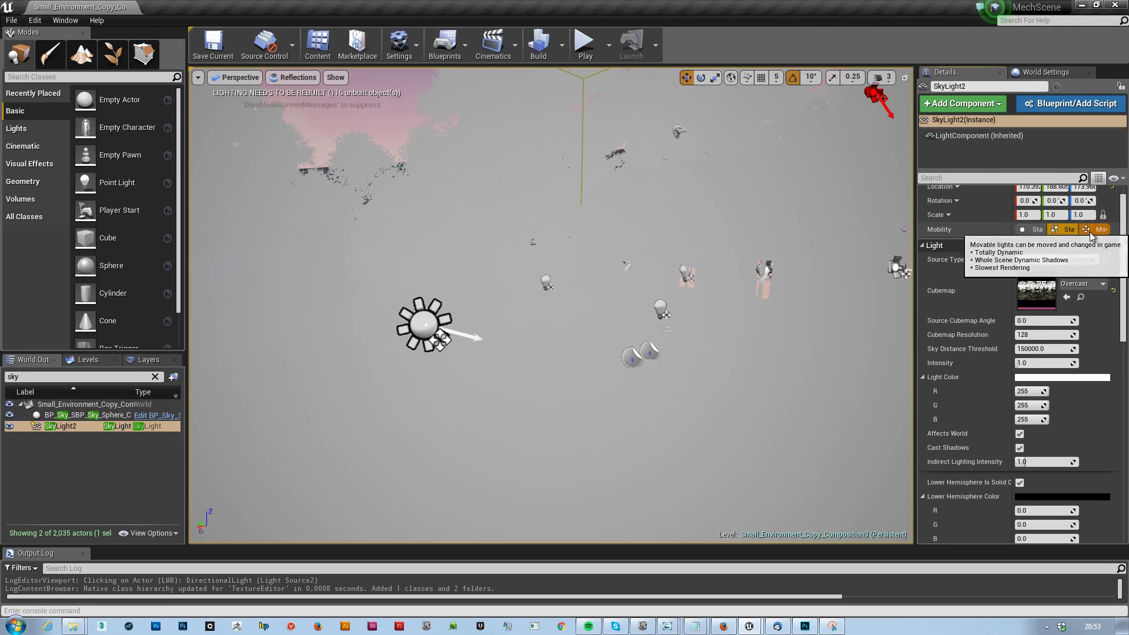
pyautogui.click(1091, 232)
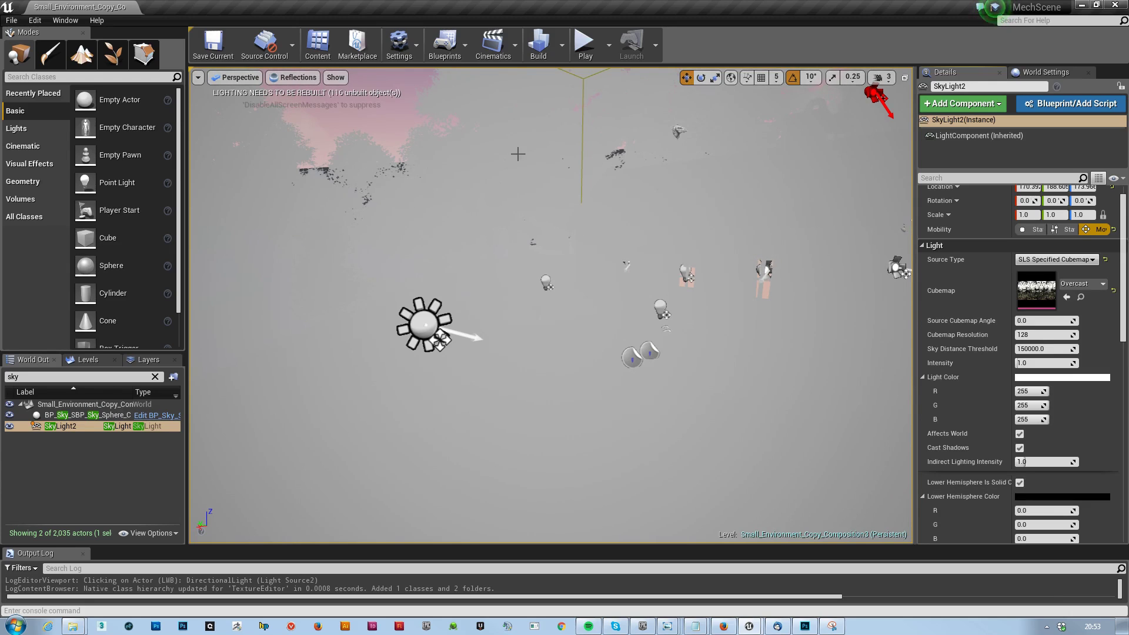
# Bring the house into view and return the viewport to the Lit view mode
pyautogui.moveTo(688, 254); pyautogui.dragTo(533, 325, button='right')
pyautogui.click(294, 77)
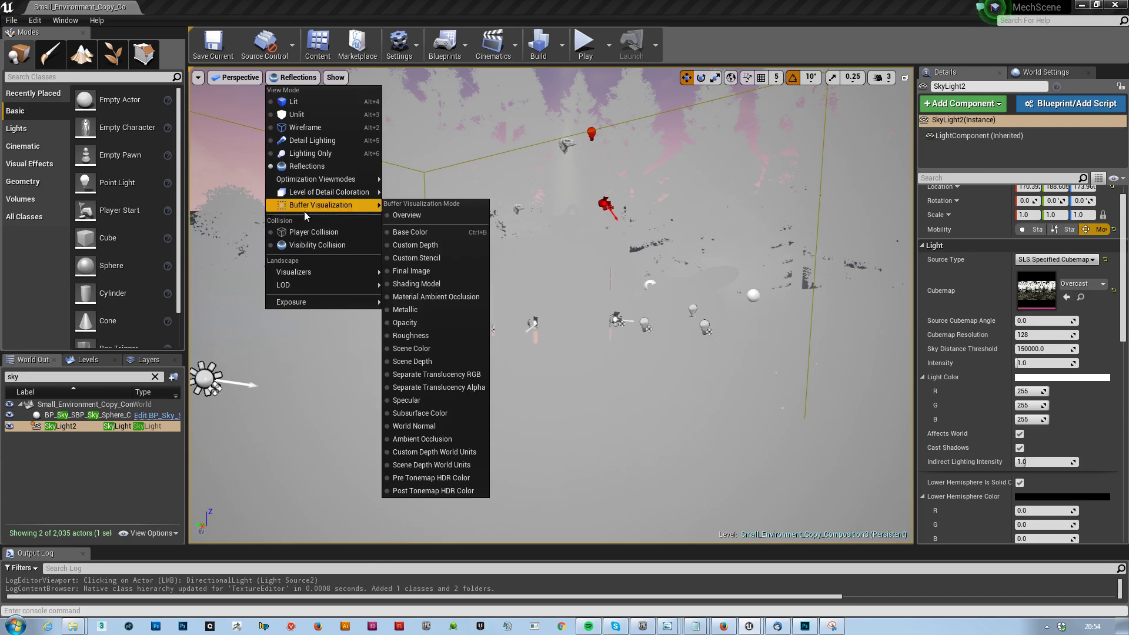
pyautogui.click(293, 102)
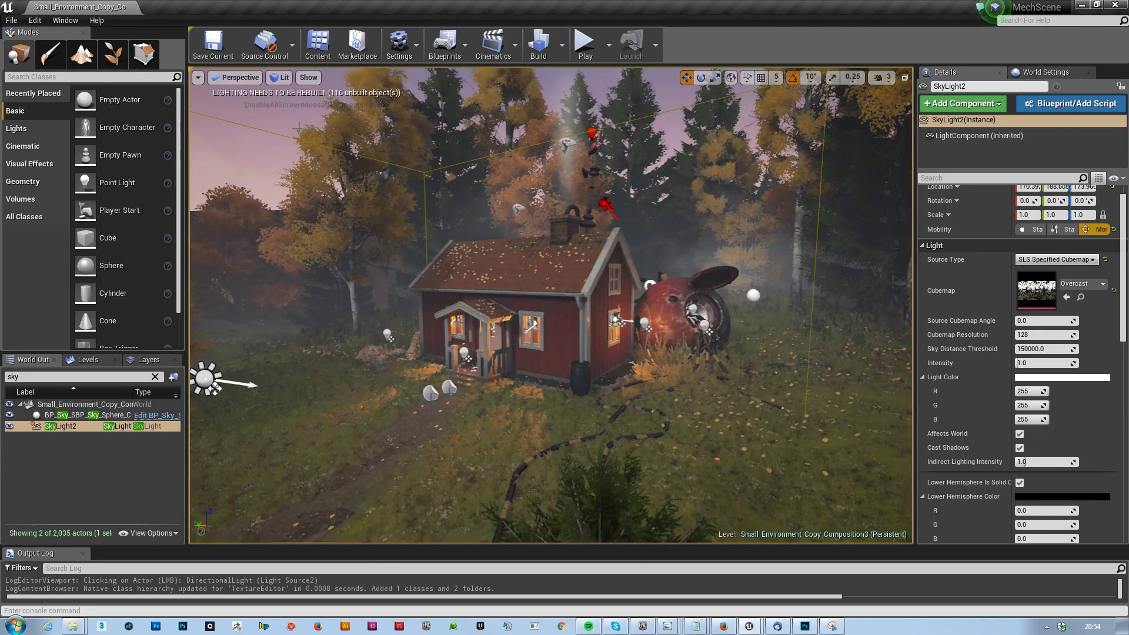
# Examine the sky and the horizon beyond the terrain, and frame SkyLight2 in the scene
pyautogui.press('f')
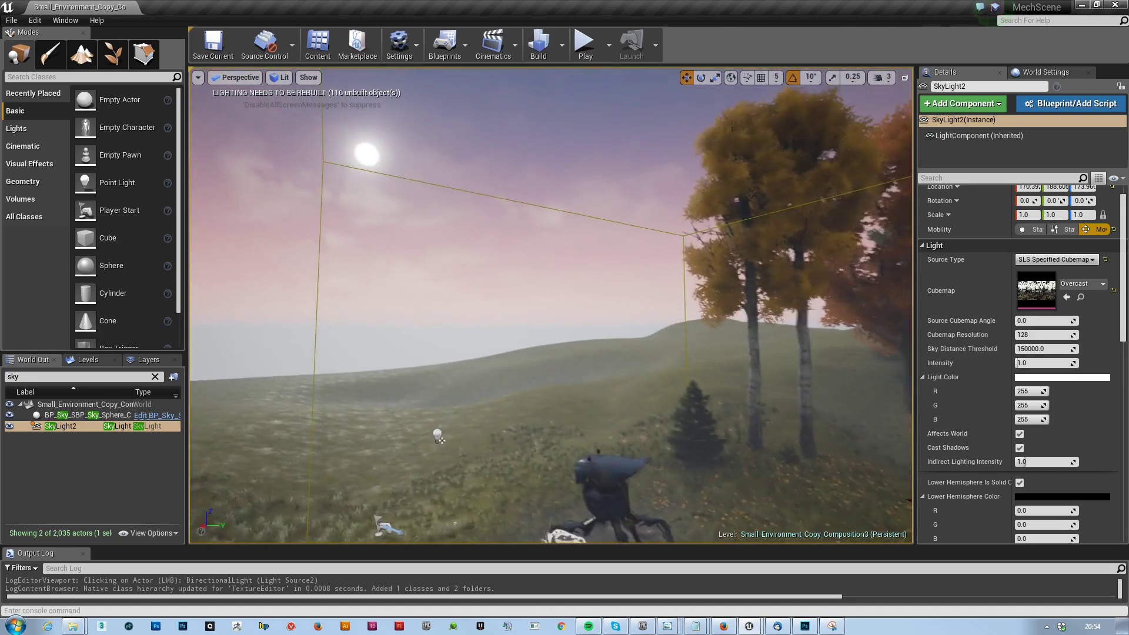
pyautogui.moveTo(666, 380); pyautogui.dragTo(870, 362, button='right')
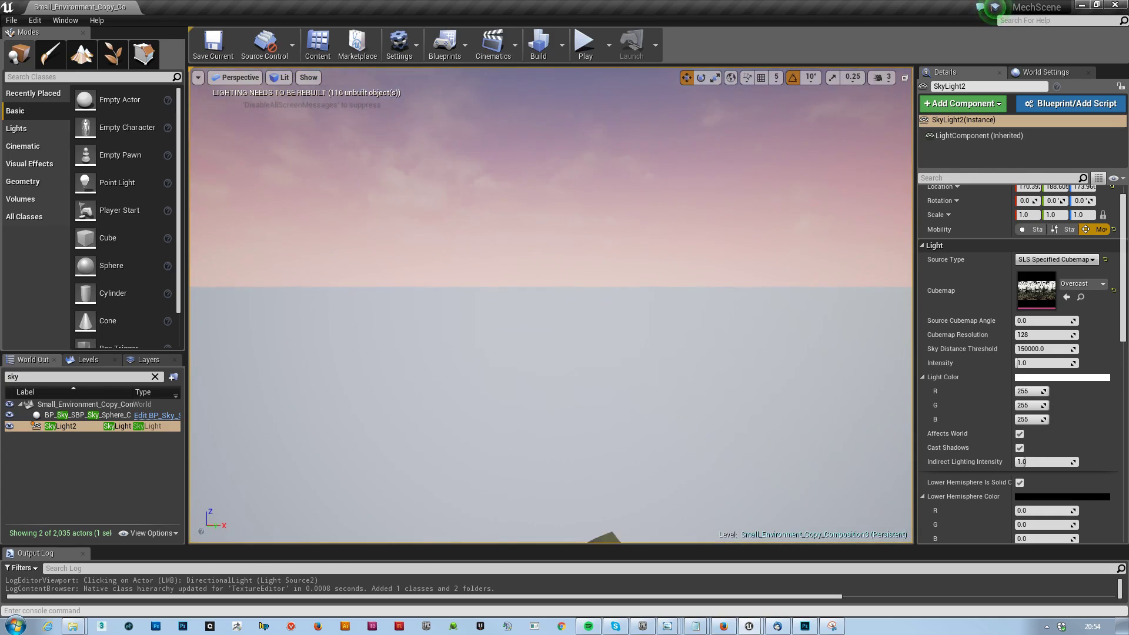
pyautogui.press('f')
pyautogui.moveTo(496, 364); pyautogui.dragTo(785, 278, button='right')
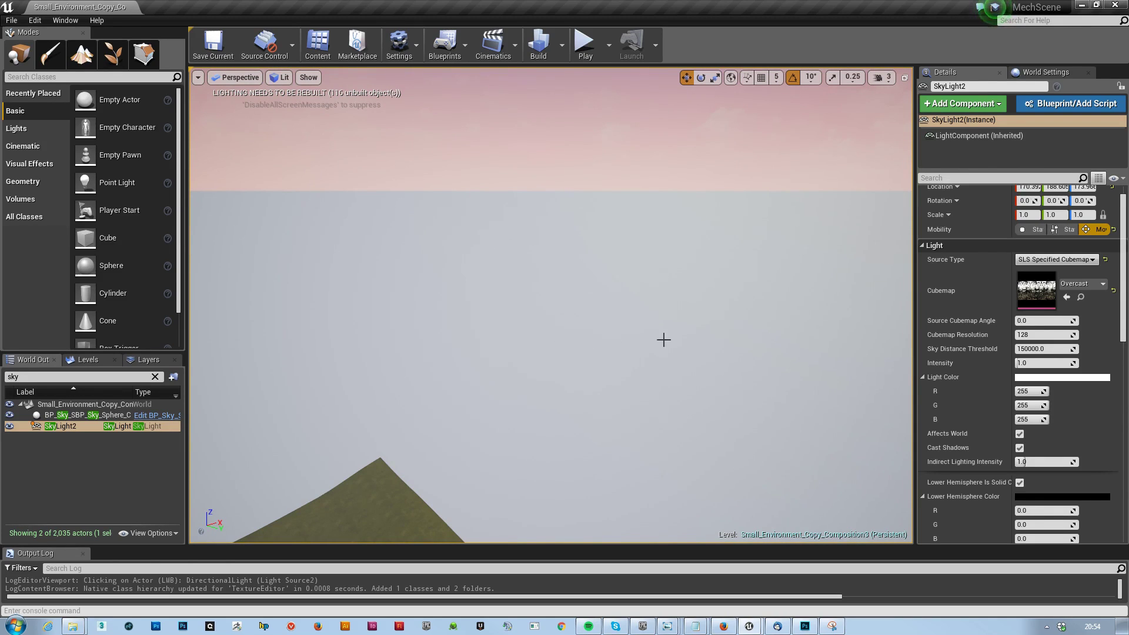
pyautogui.press('f')
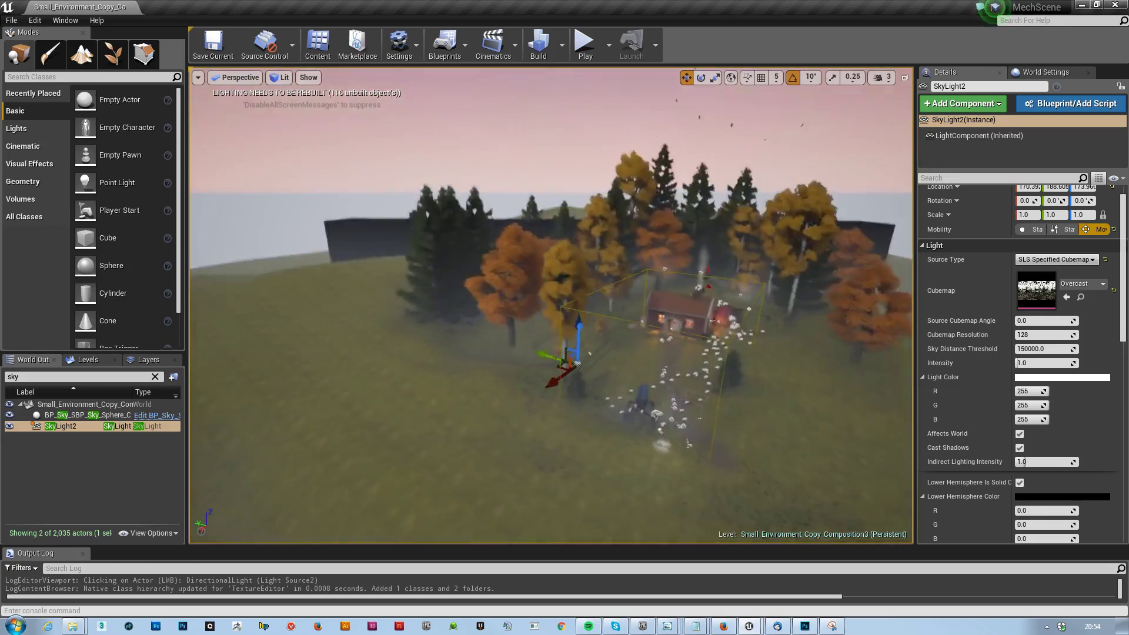
# Return to the house view and set SkyLight2's Source Type to SLS Captured Scene
pyautogui.press('w')
pyautogui.moveTo(551, 305); pyautogui.dragTo(591, 294, button='right')
pyautogui.click(1057, 260)
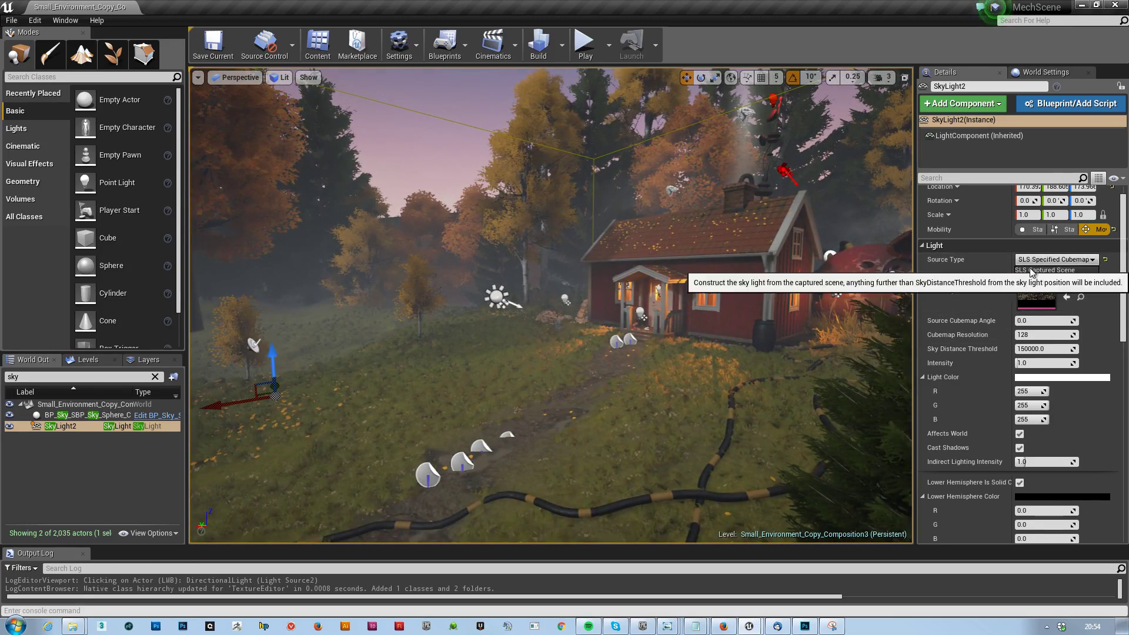
pyautogui.click(1030, 272)
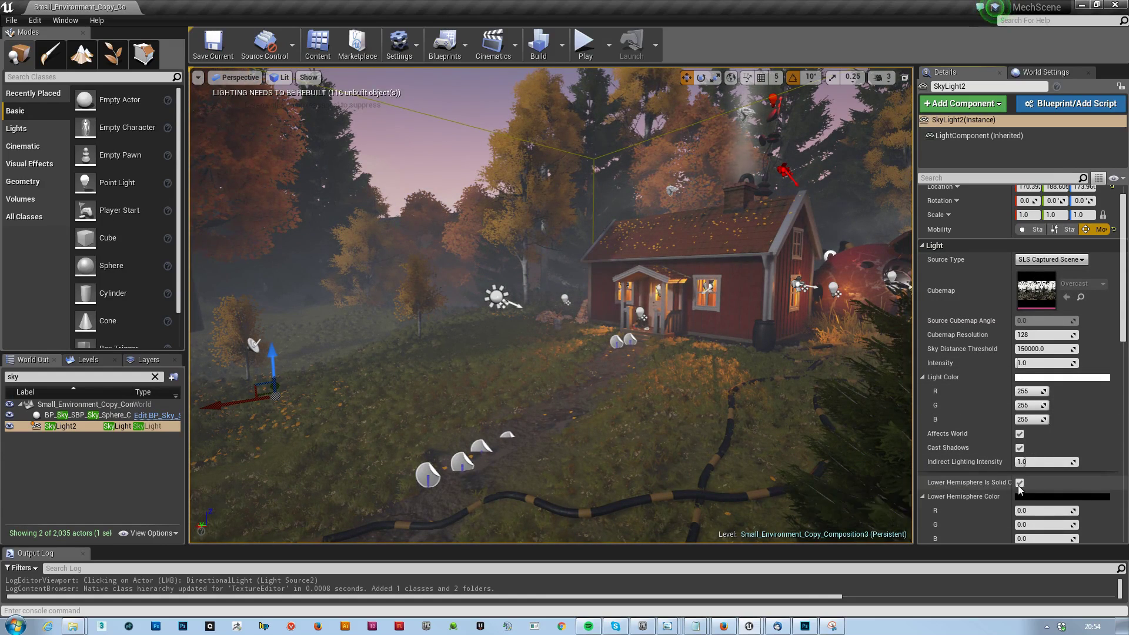
# Compare SkyLight2 with Lower Hemisphere Is Solid Color off and on, examining the sky below the horizon and the house
pyautogui.click(1020, 483)
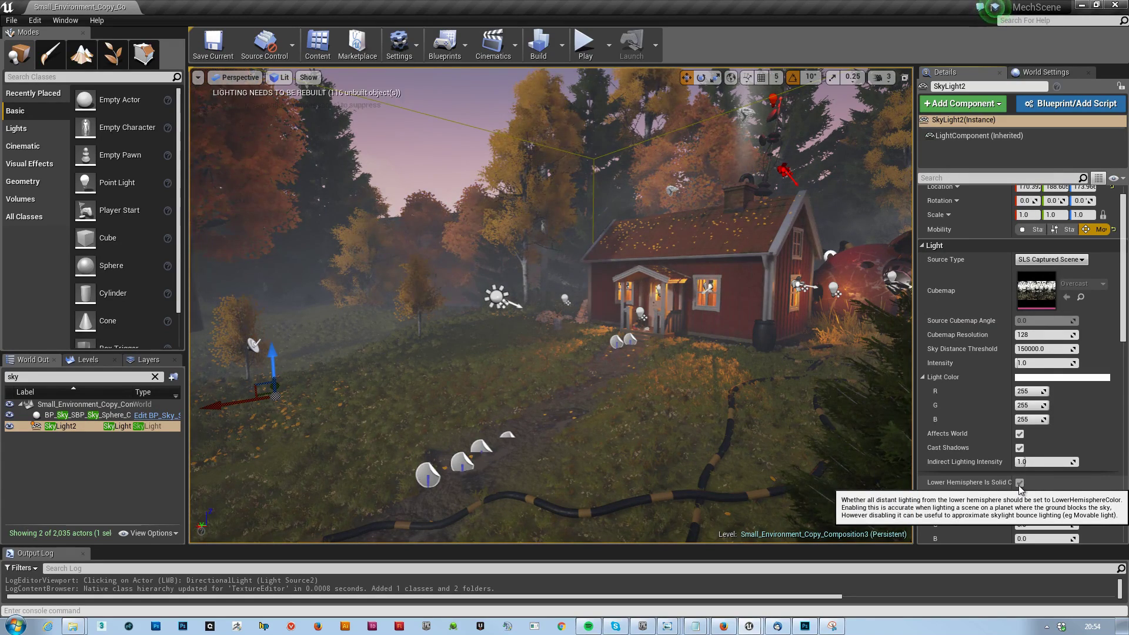
pyautogui.click(1019, 483)
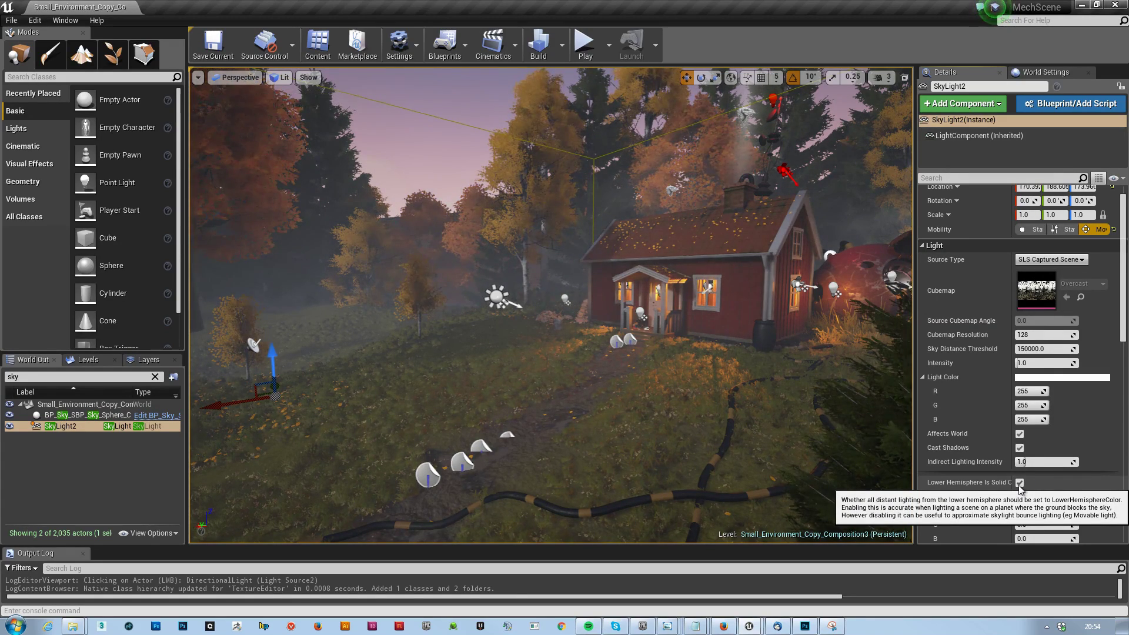
pyautogui.moveTo(700, 411); pyautogui.dragTo(900, 406, button='right')
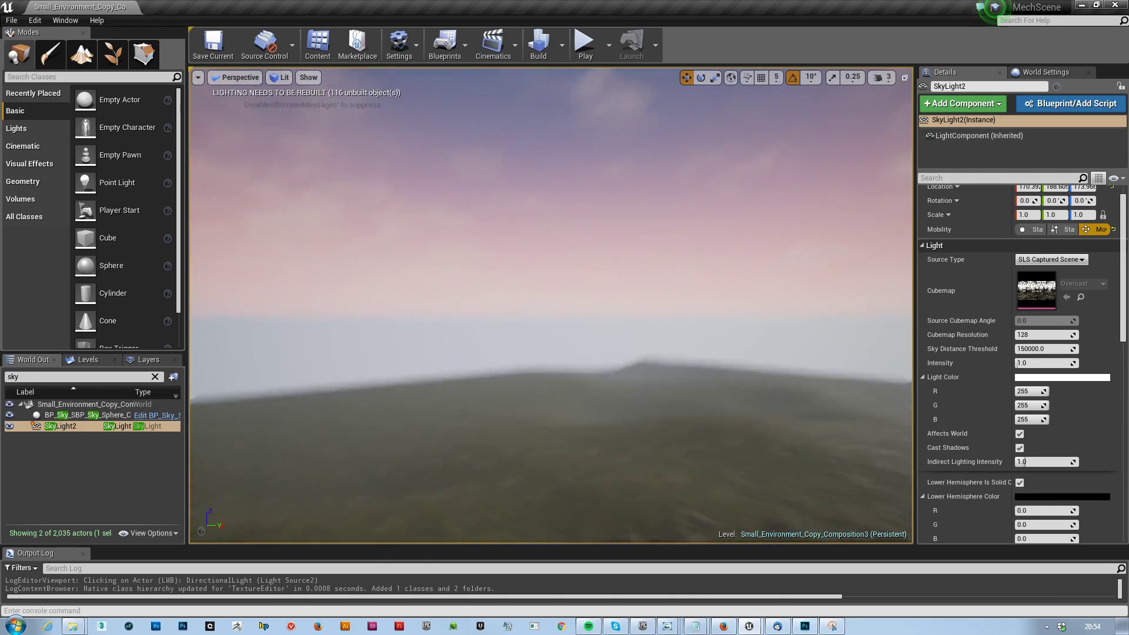
pyautogui.moveTo(335, 358)
pyautogui.mouseDown(button='right')
pyautogui.moveTo(336, 341)
pyautogui.moveTo(336, 358)
pyautogui.mouseUp(button='right')
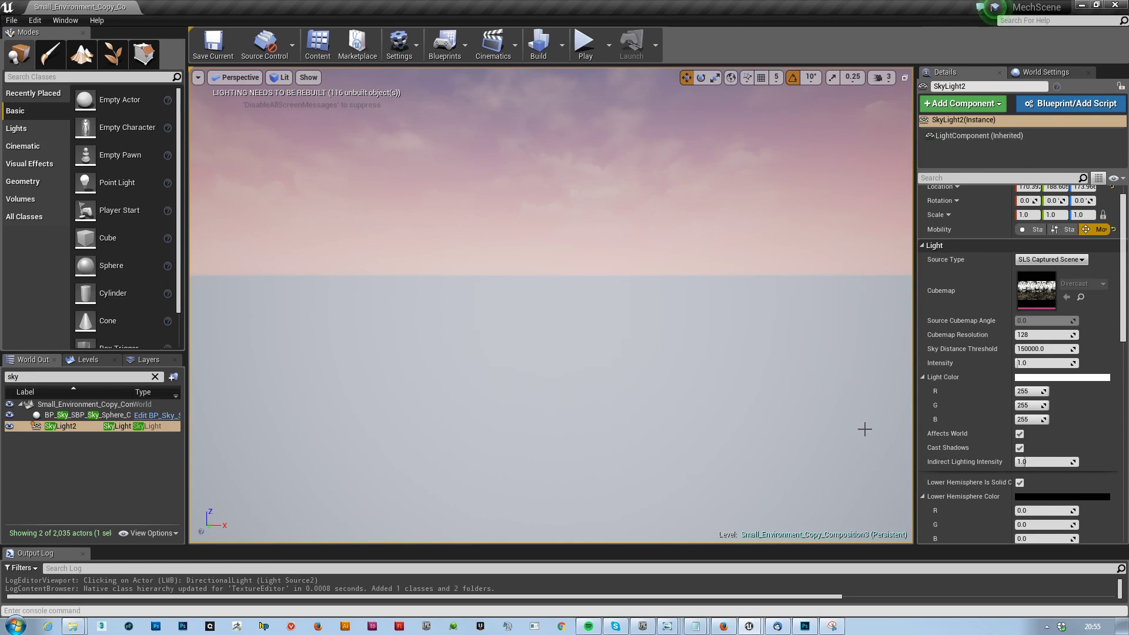
pyautogui.click(1019, 483)
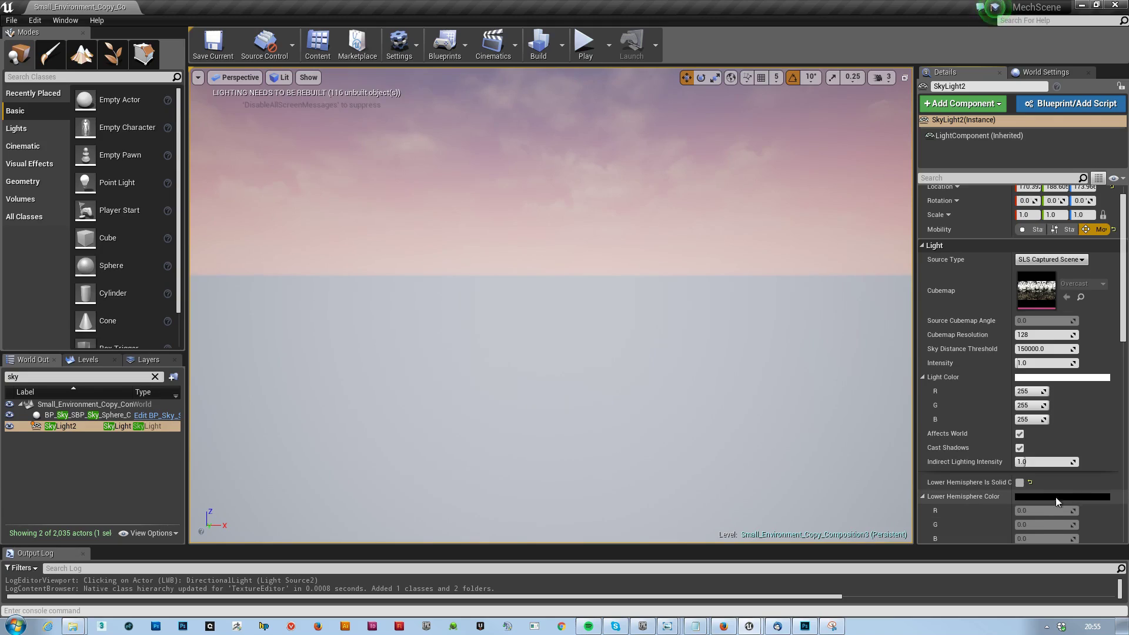
pyautogui.click(1018, 483)
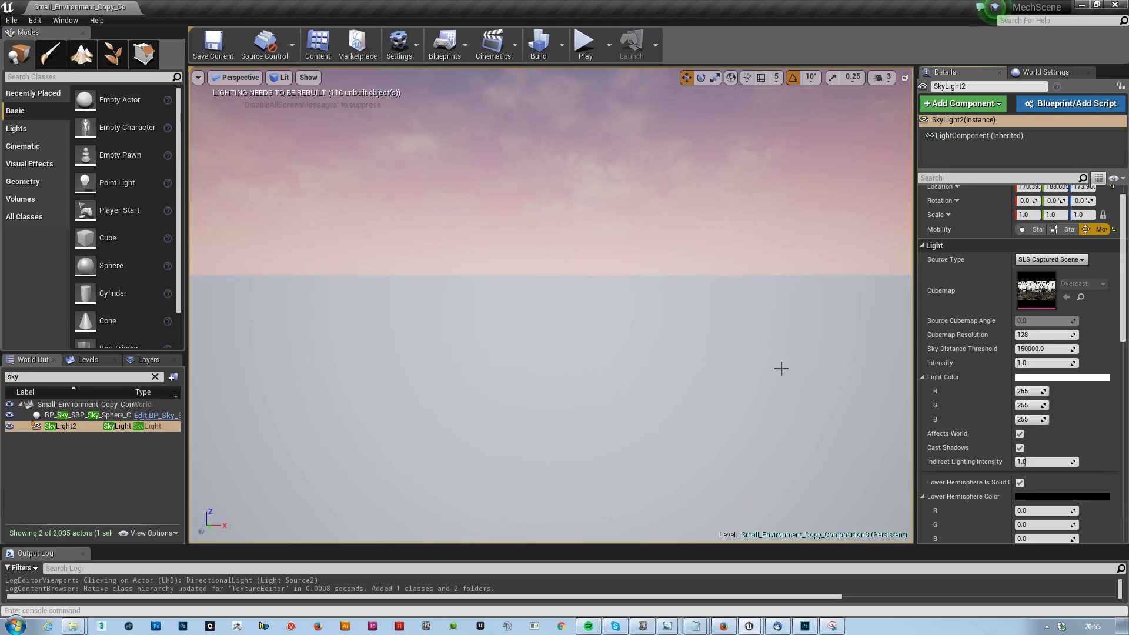
pyautogui.moveTo(781, 368); pyautogui.dragTo(593, 379, button='right')
pyautogui.press('w')
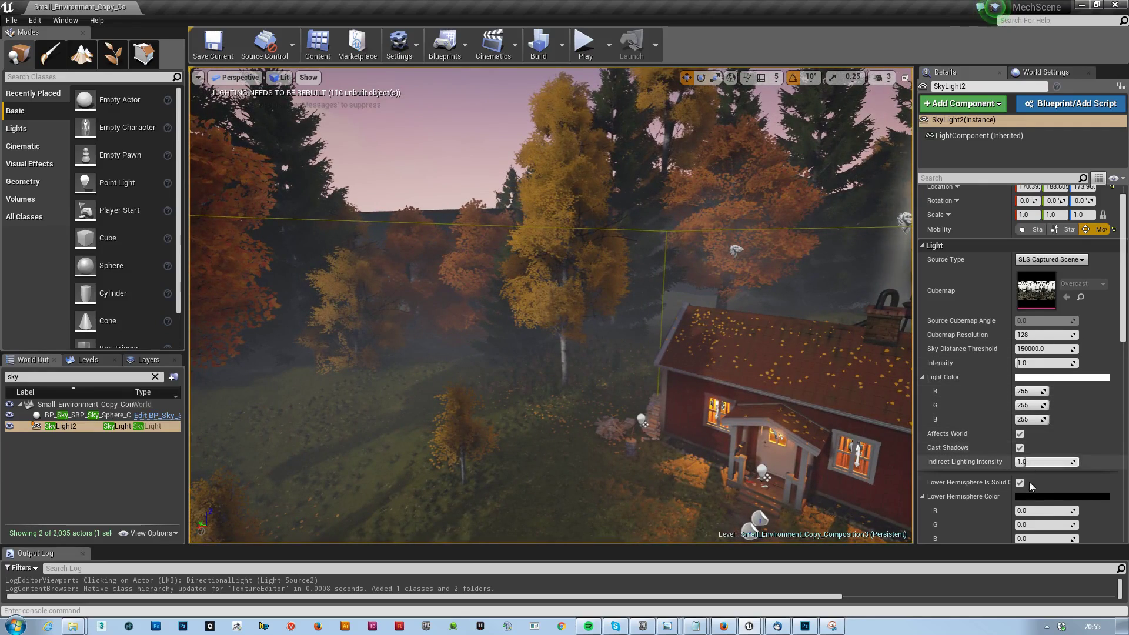
# Toggle SkyLight2's Lower Hemisphere Is Solid Color repeatedly, compare the trees and ground, and leave the option on
pyautogui.click(1020, 483)
pyautogui.click(1019, 483)
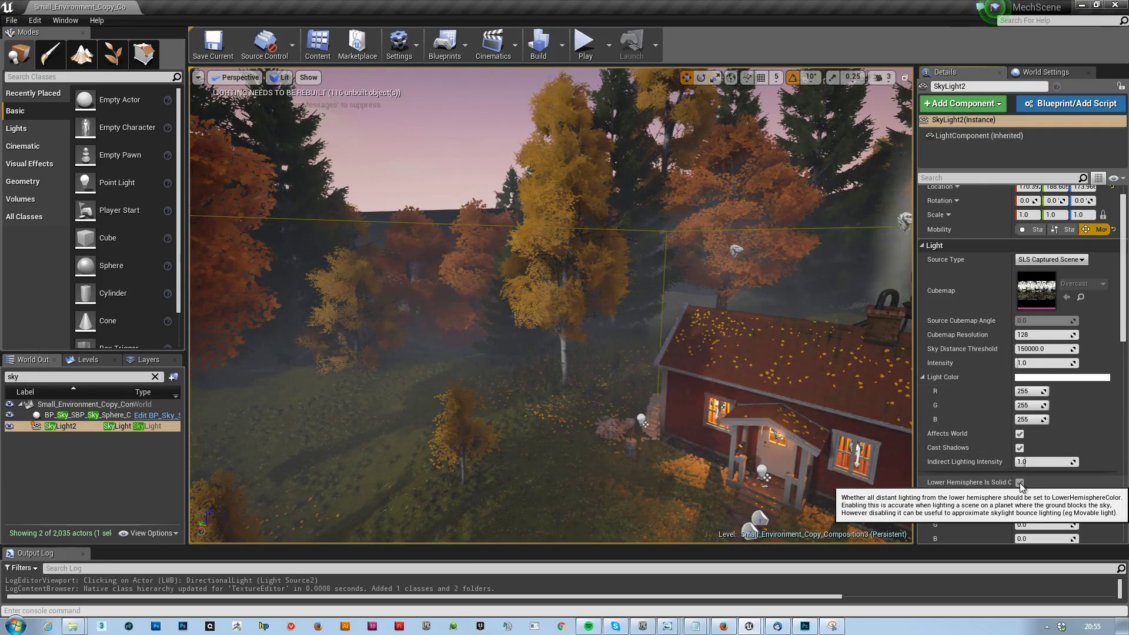
pyautogui.click(1020, 482)
pyautogui.click(1019, 483)
pyautogui.click(1019, 483)
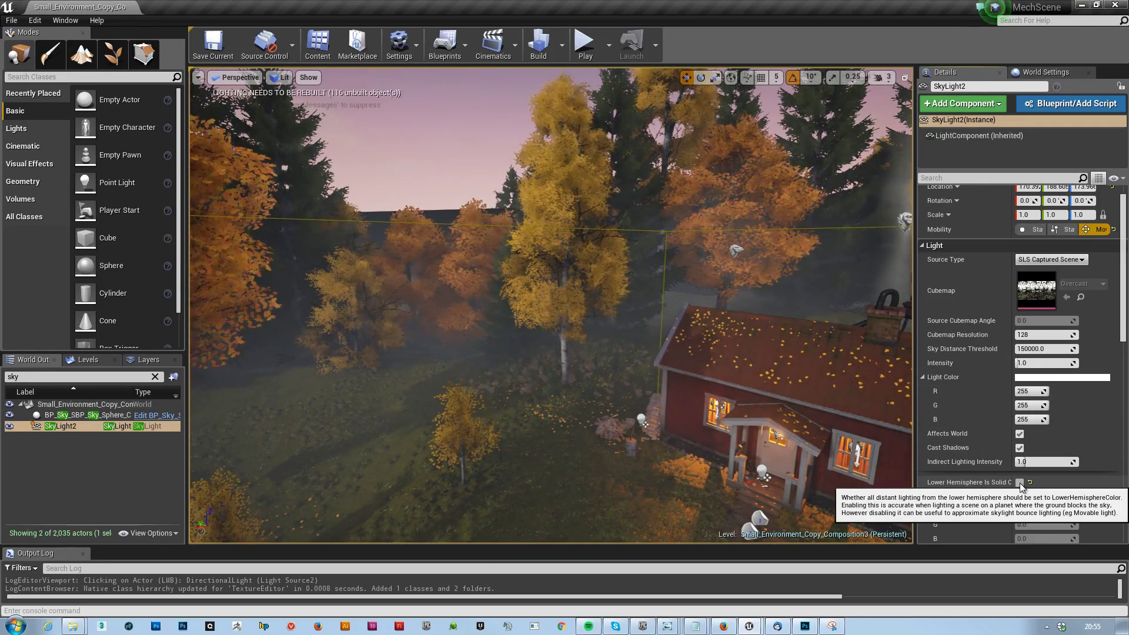
pyautogui.click(1020, 483)
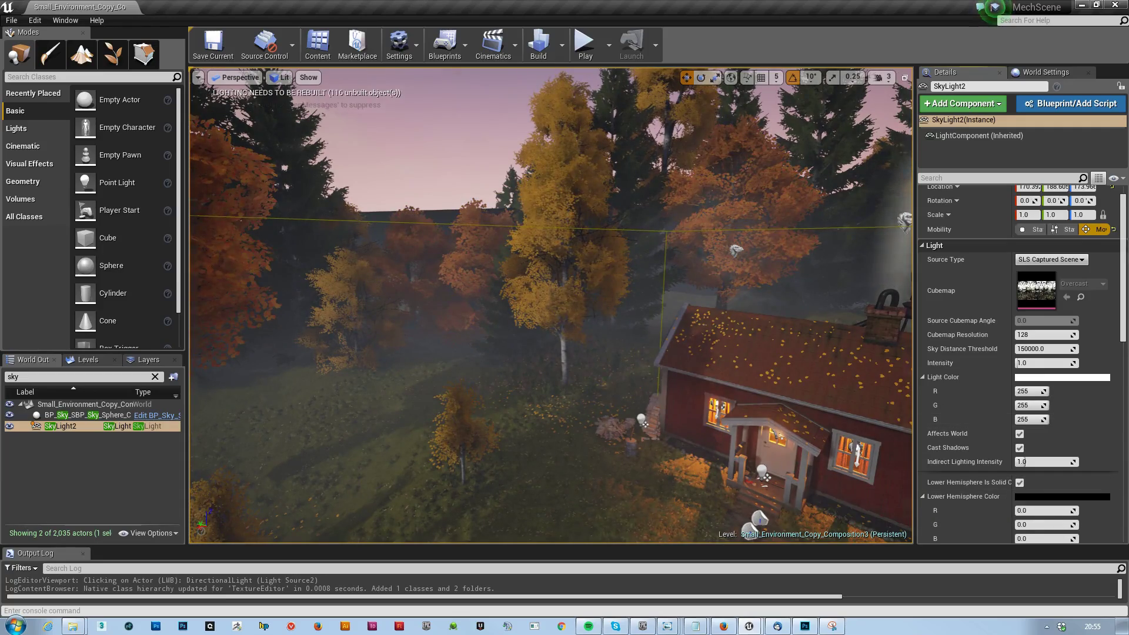
# Bring the mech into view, check StarterContent, search all project content for "sphere", and clear the search
pyautogui.moveTo(551, 306); pyautogui.dragTo(435, 344, button='right')
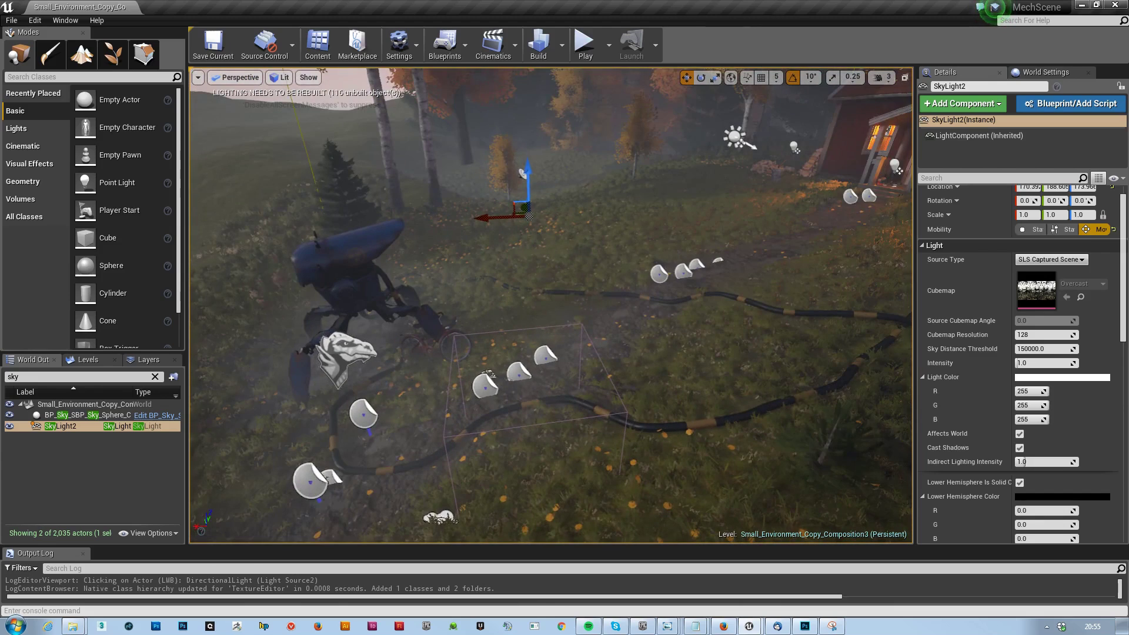
pyautogui.hotkey('ctrl', 'space')
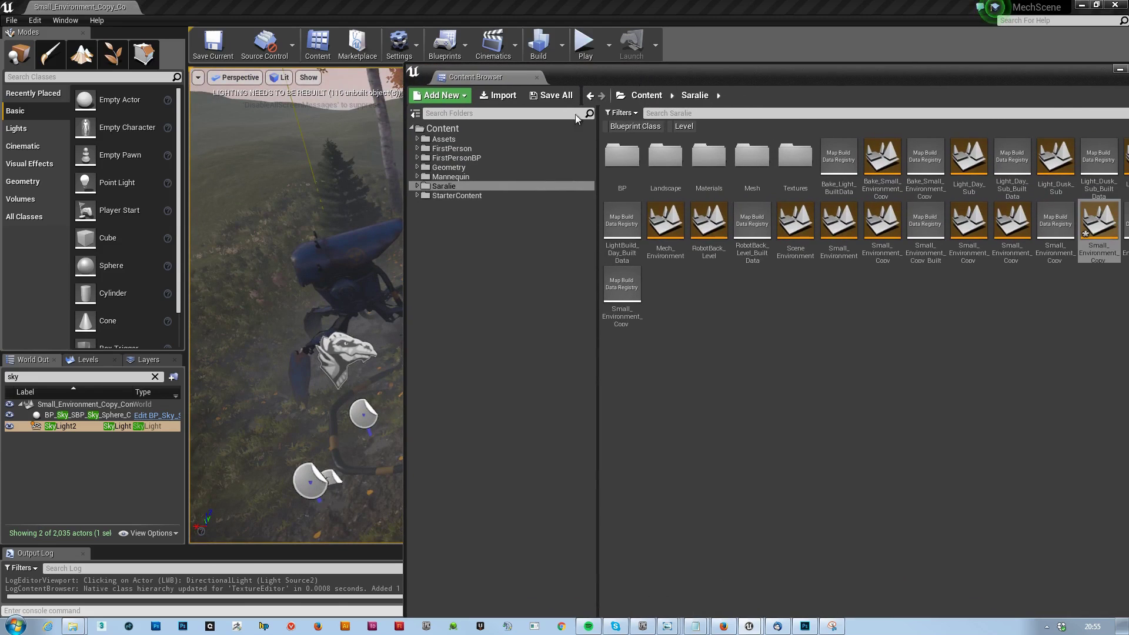
pyautogui.click(450, 195)
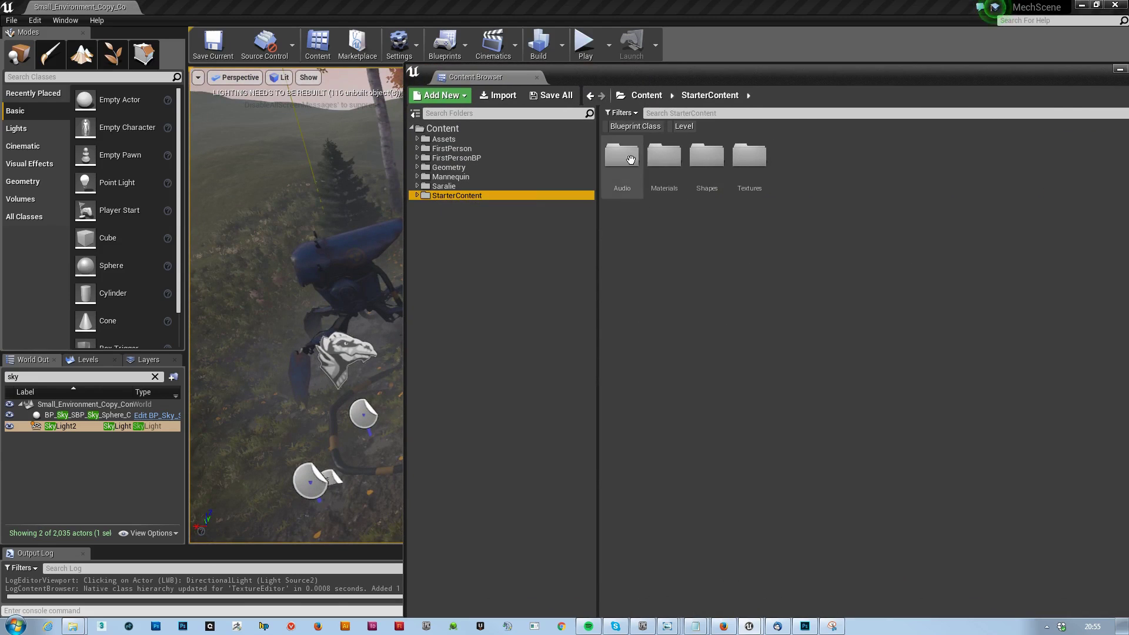
pyautogui.click(712, 165)
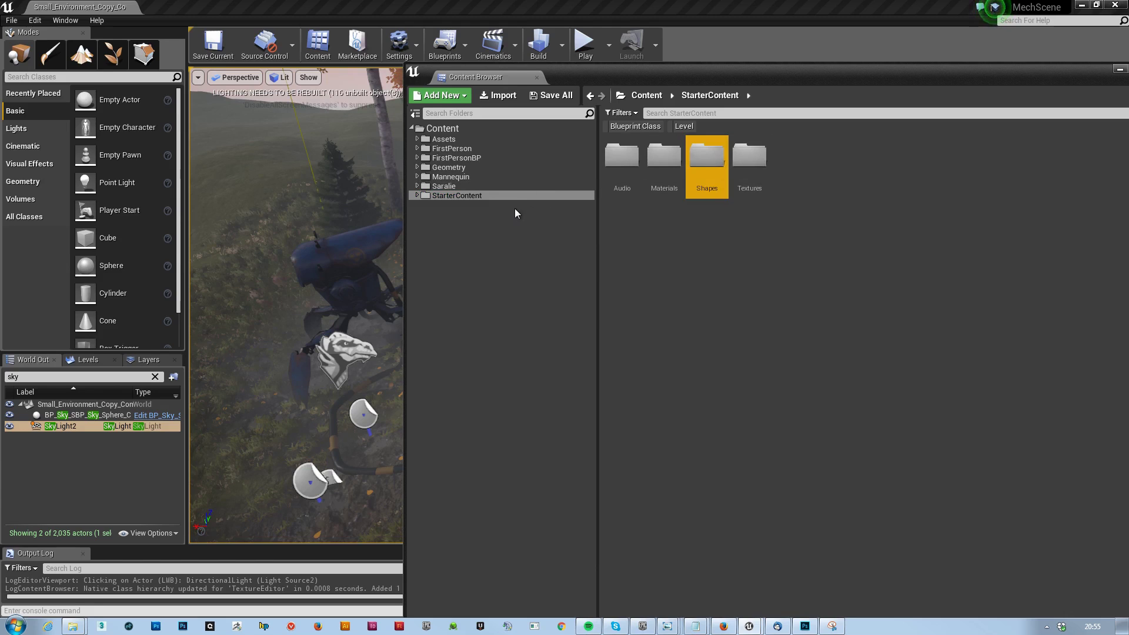
pyautogui.click(441, 128)
pyautogui.click(688, 112)
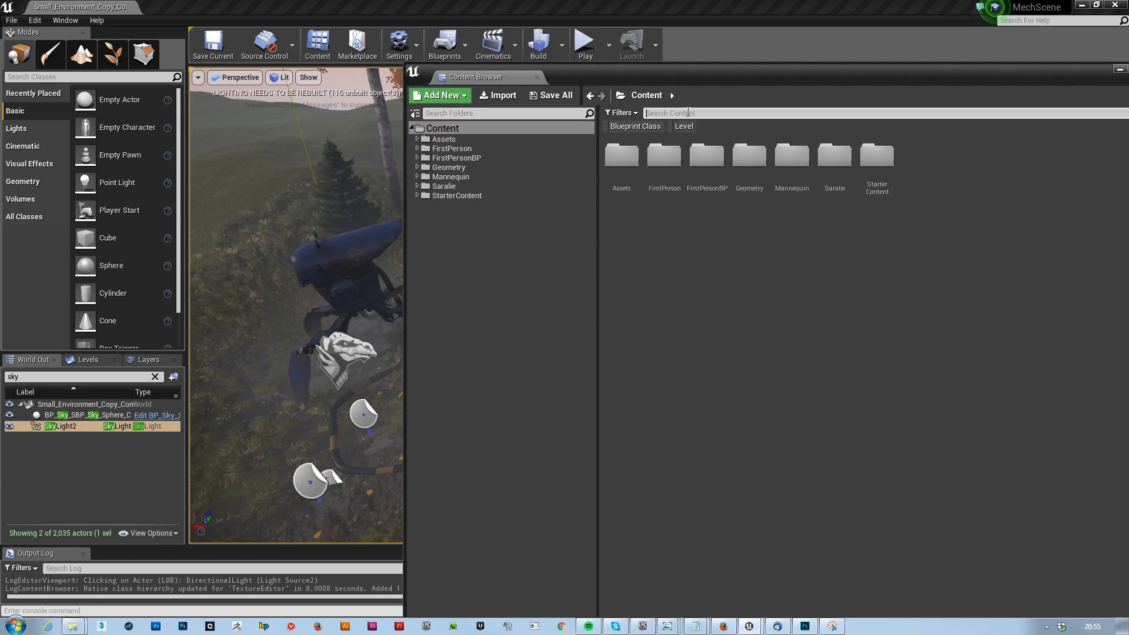
pyautogui.write('sphere')
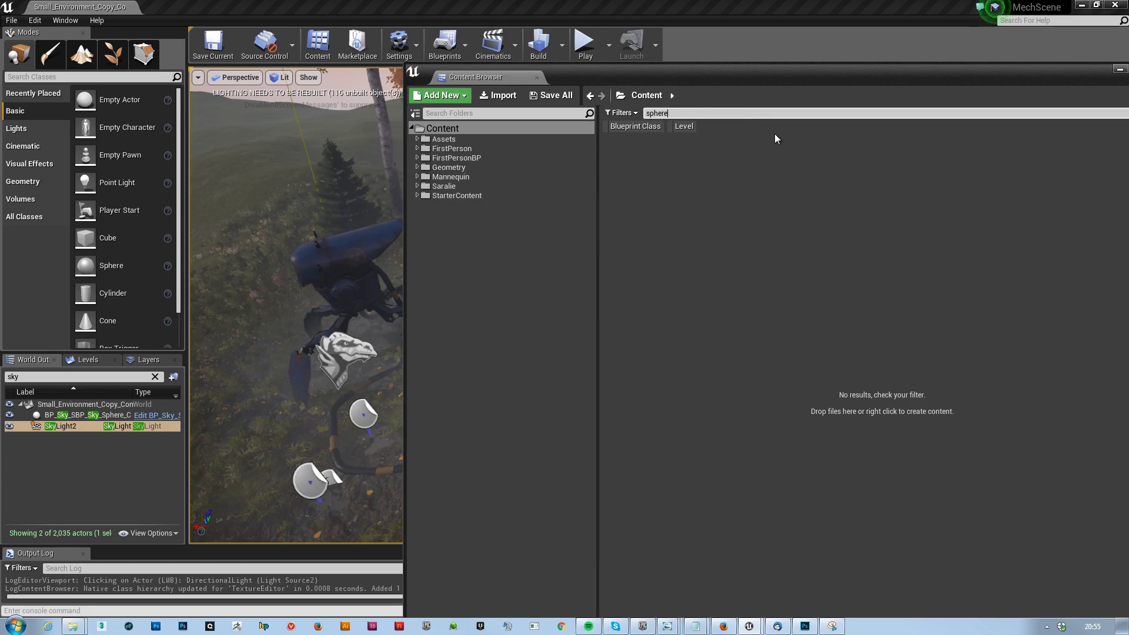
pyautogui.press('BackSpace')
pyautogui.press('BackSpace')
pyautogui.press('BackSpace')
pyautogui.press('BackSpace')
pyautogui.press('BackSpace')
pyautogui.press('BackSpace')
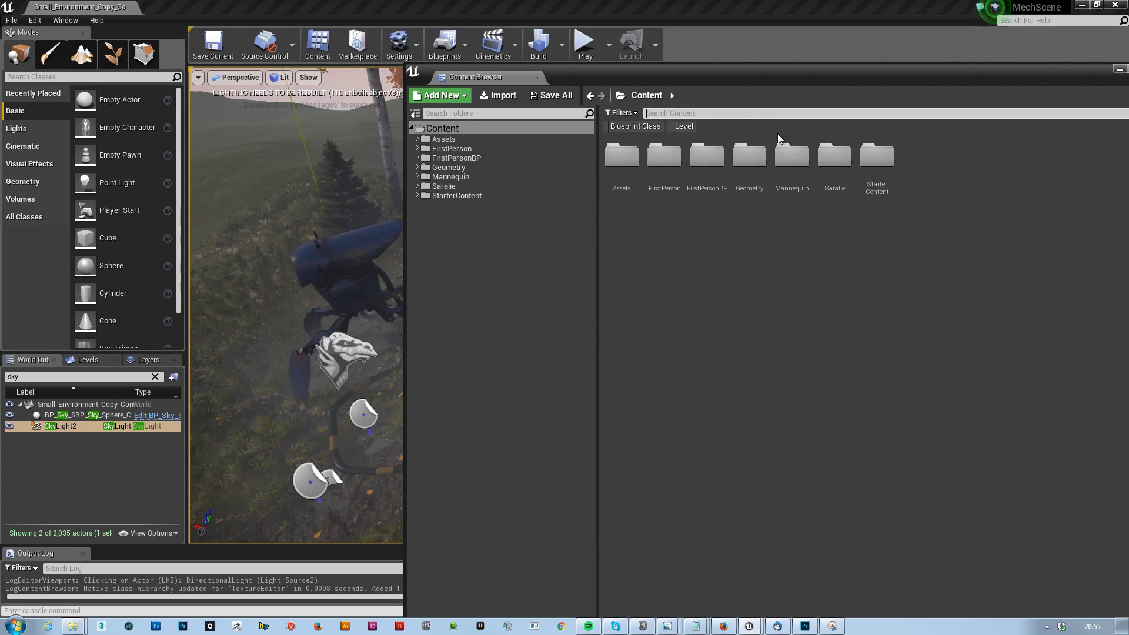
# Reopen the StarterContent folder and turn off Show Folders in the Content Browser
pyautogui.doubleClick(874, 158)
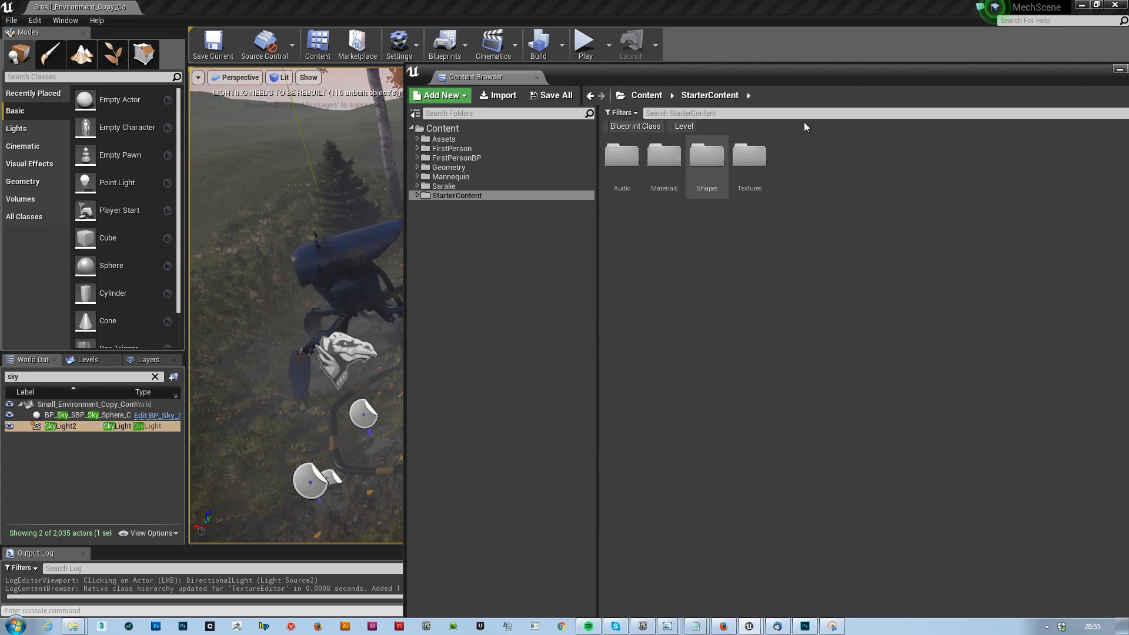
pyautogui.moveTo(781, 69); pyautogui.dragTo(553, 10)
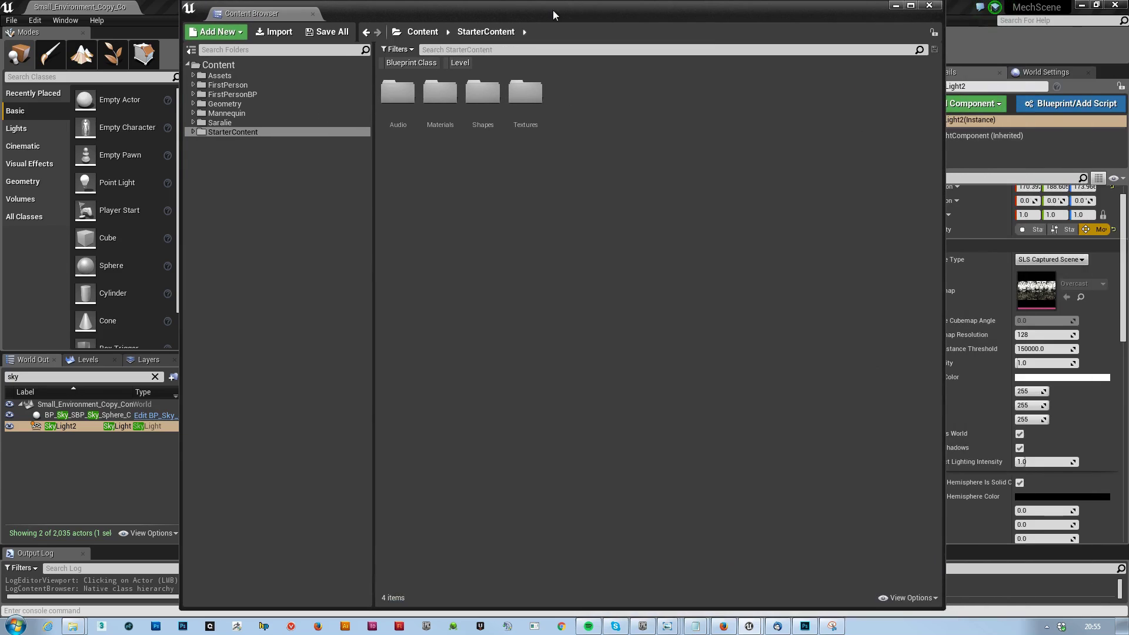
pyautogui.click(904, 601)
pyautogui.click(879, 459)
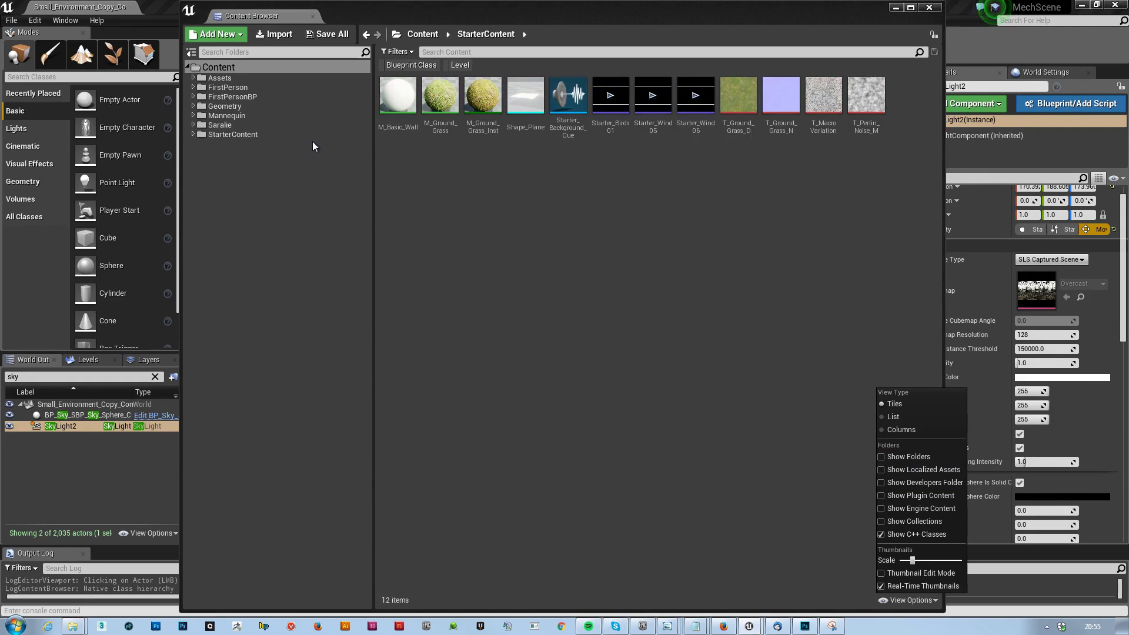
# Place the 1M_Cube mesh from the Geometry folder in the level near the mech, reposition it above the ground and frame it
pyautogui.click(225, 106)
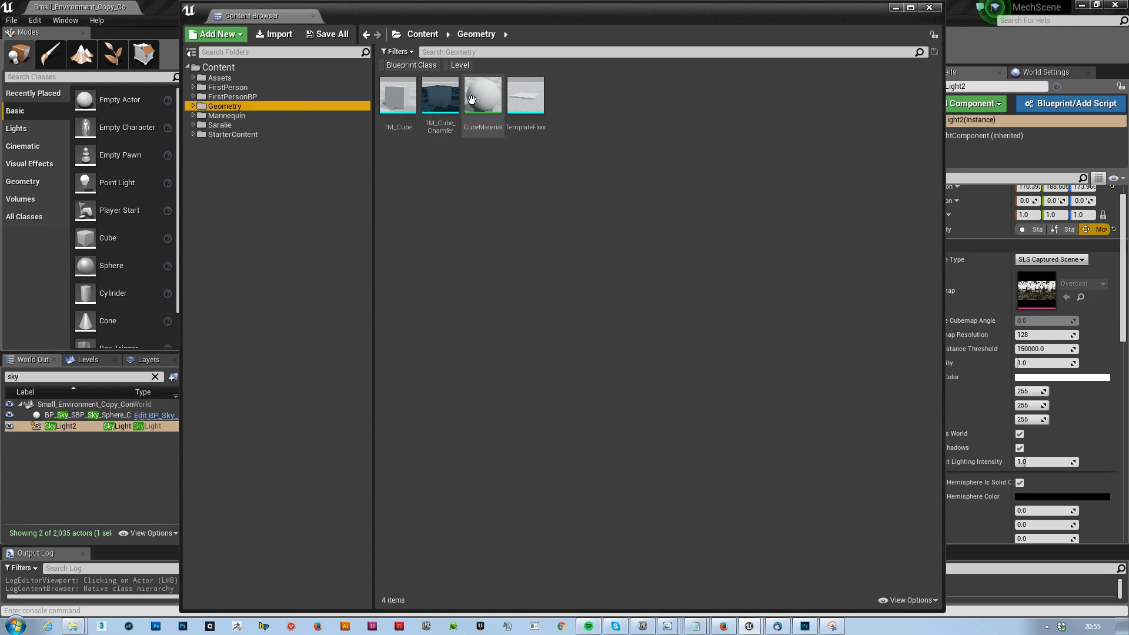
pyautogui.click(491, 92)
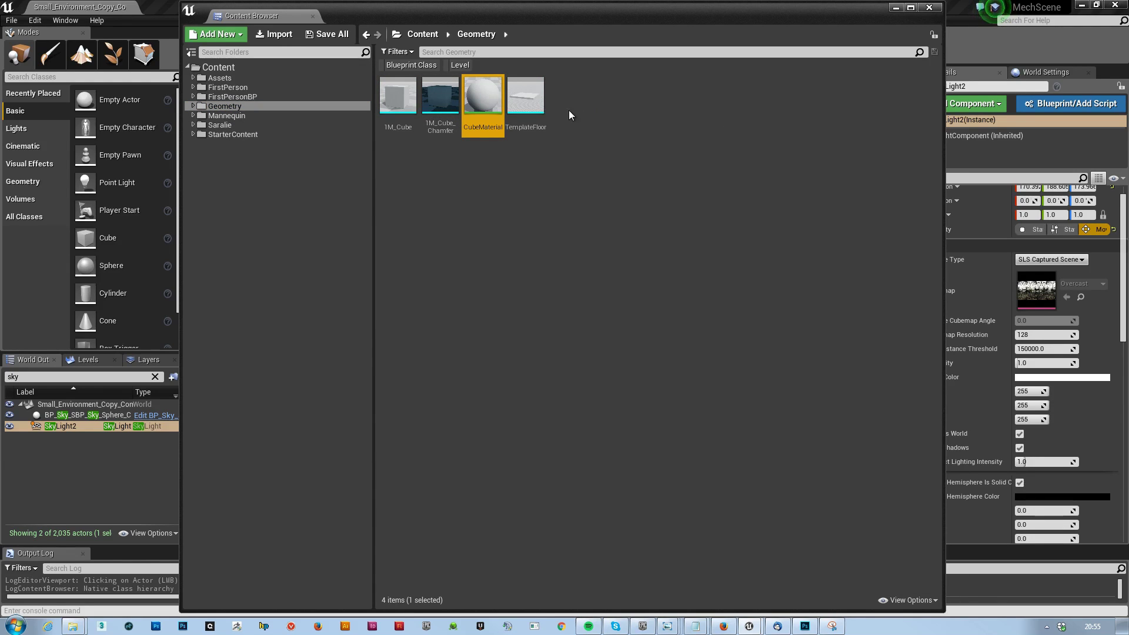
pyautogui.click(398, 99)
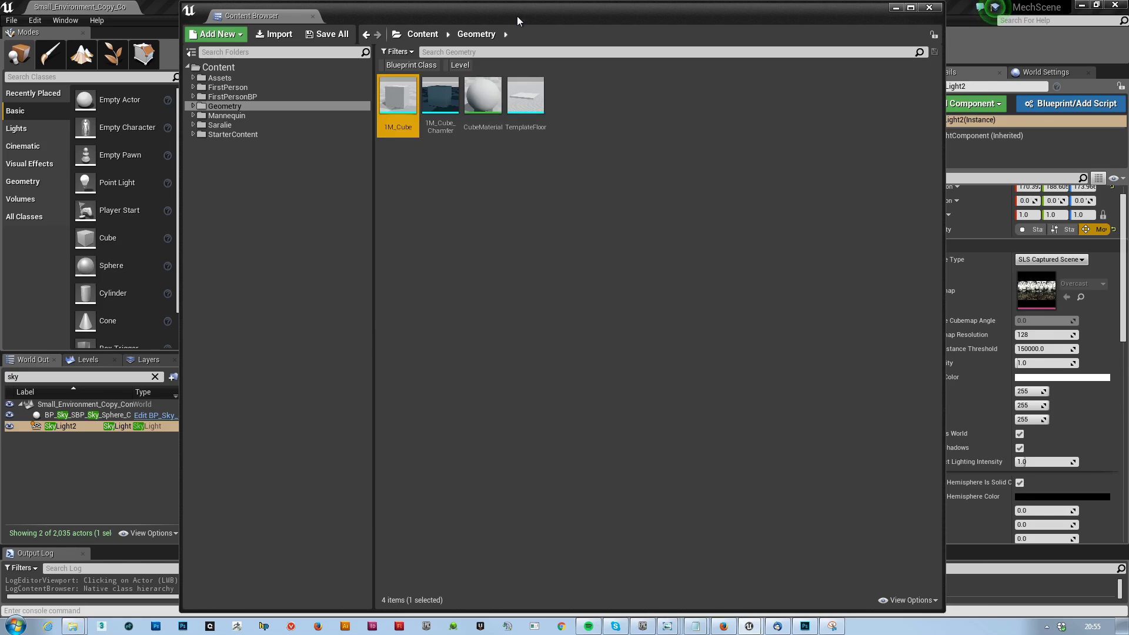
pyautogui.moveTo(516, 16); pyautogui.dragTo(1006, 156)
pyautogui.moveTo(893, 252); pyautogui.dragTo(487, 265)
pyautogui.moveTo(497, 225); pyautogui.dragTo(664, 170)
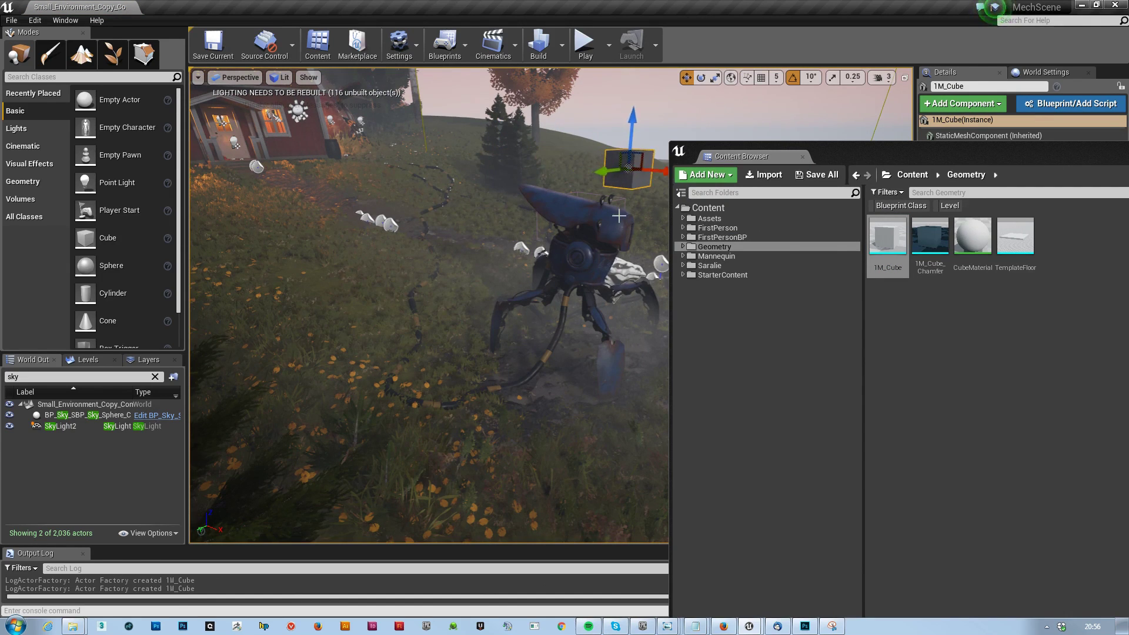
pyautogui.press('w')
pyautogui.moveTo(519, 285); pyautogui.dragTo(529, 329, button='right')
pyautogui.press('f')
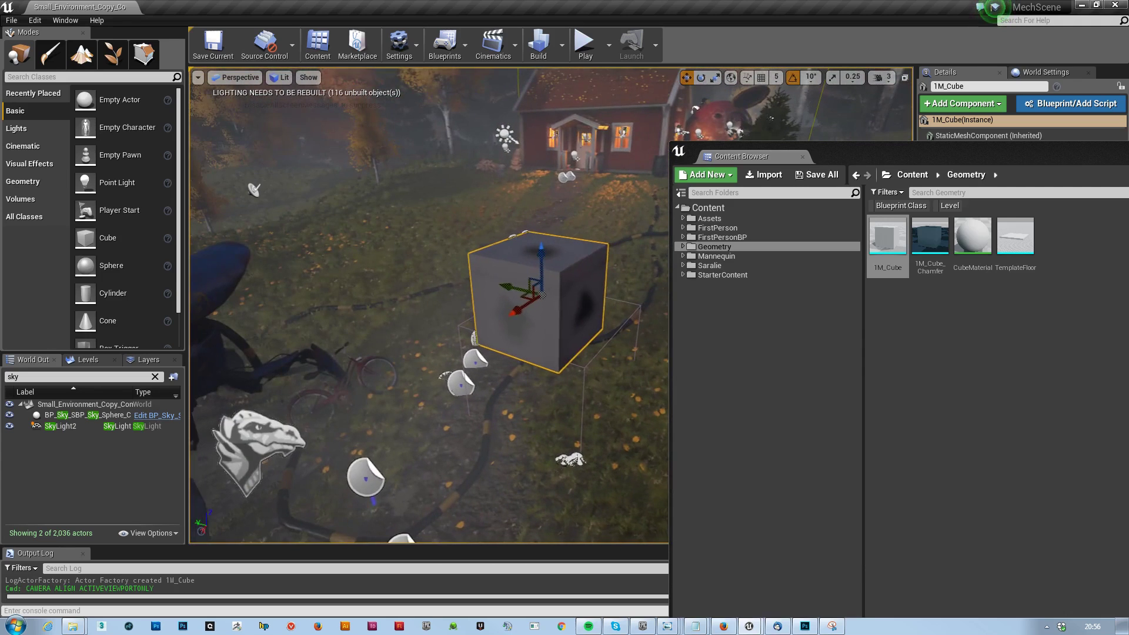
# Scale the cube up uniformly to about 4.26 and view it from close by
pyautogui.press('e')
pyautogui.press('r')
pyautogui.moveTo(546, 299); pyautogui.dragTo(612, 275)
pyautogui.press('s')
pyautogui.moveTo(611, 275); pyautogui.dragTo(646, 276, button='right')
pyautogui.moveTo(439, 241); pyautogui.dragTo(553, 253, button='right')
pyautogui.press('a')
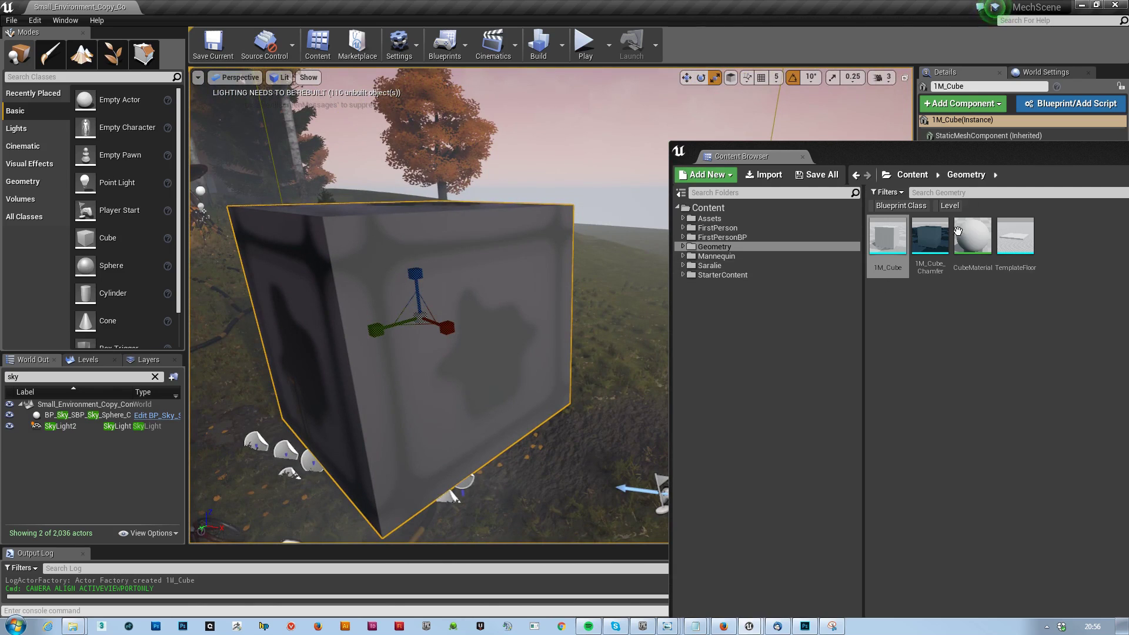
# Uncover the cube's material settings and open its CubeMaterial in the Material Editor
pyautogui.rightClick(803, 331)
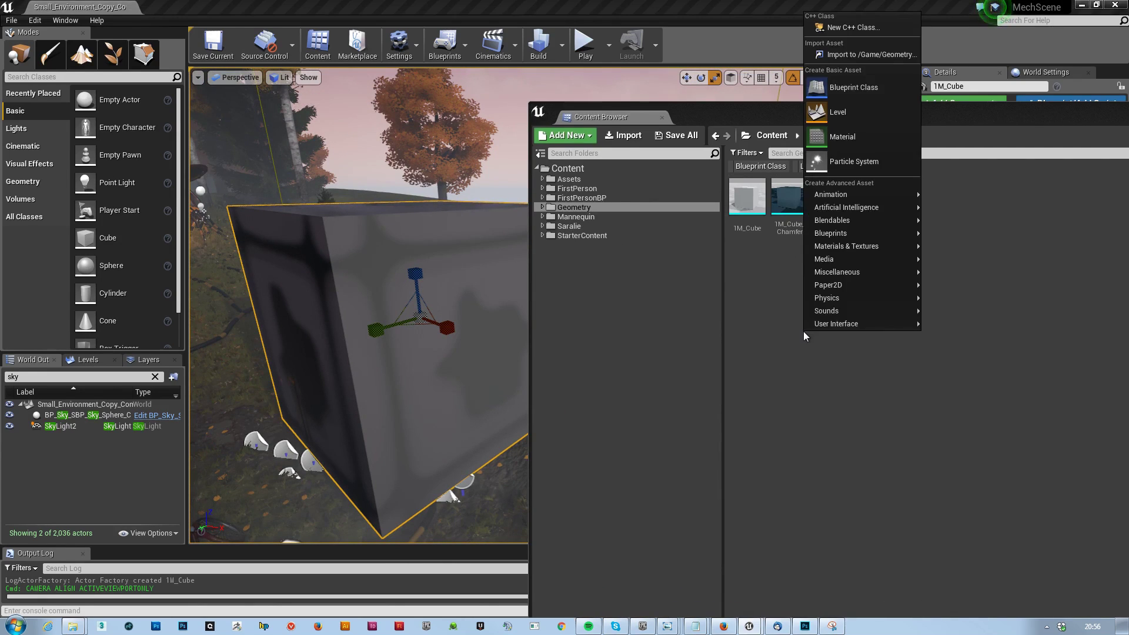
pyautogui.click(749, 338)
pyautogui.click(832, 199)
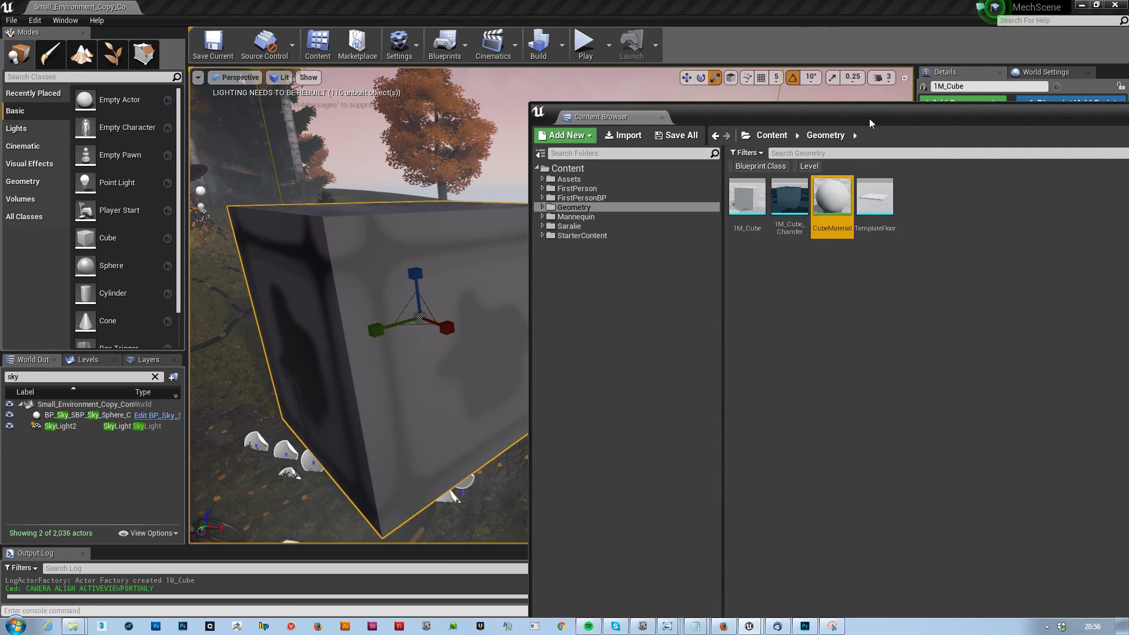
pyautogui.moveTo(870, 123); pyautogui.dragTo(743, 365)
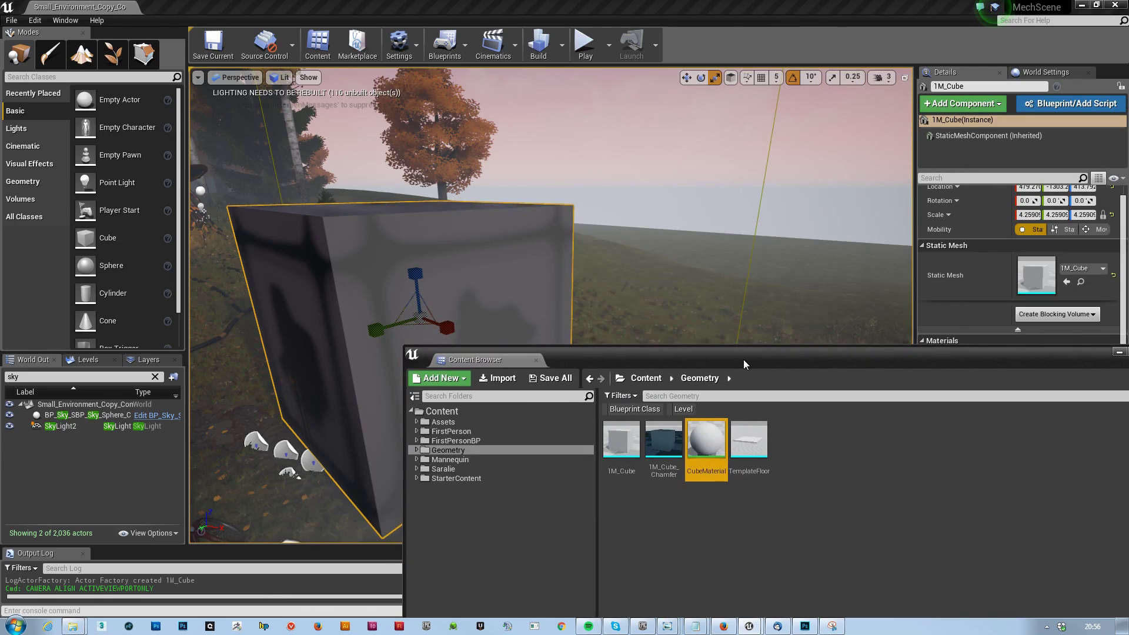
pyautogui.moveTo(935, 360); pyautogui.dragTo(862, 500)
pyautogui.doubleClick(1046, 369)
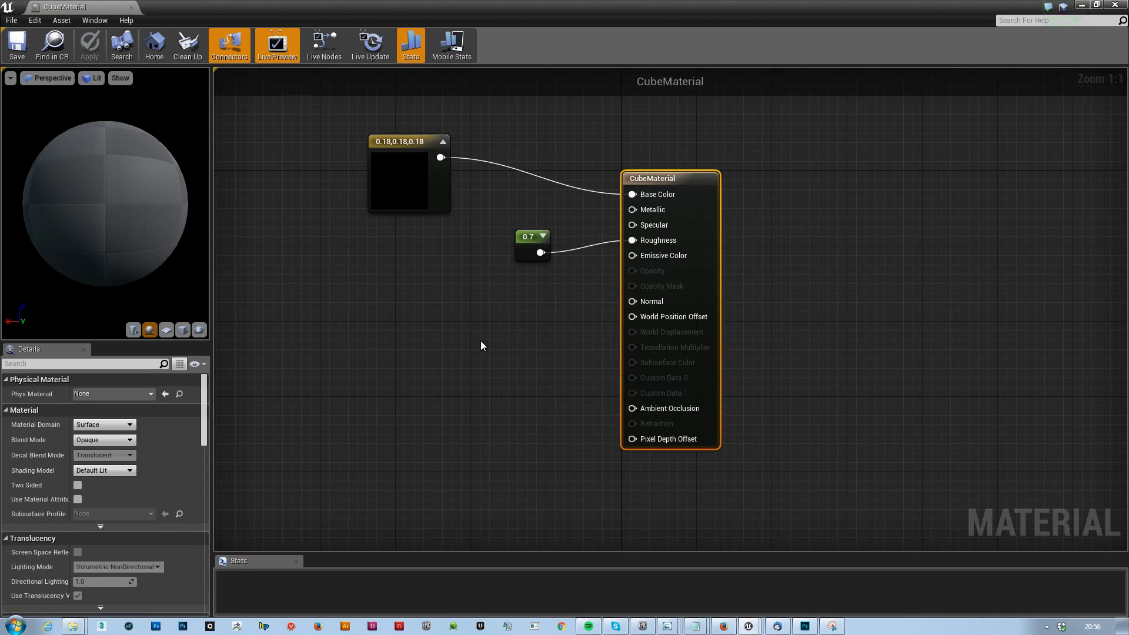
# Add a constant with value 1 to CubeMaterial and connect it to the Metallic input
pyautogui.rightClick(391, 335)
pyautogui.click(456, 263)
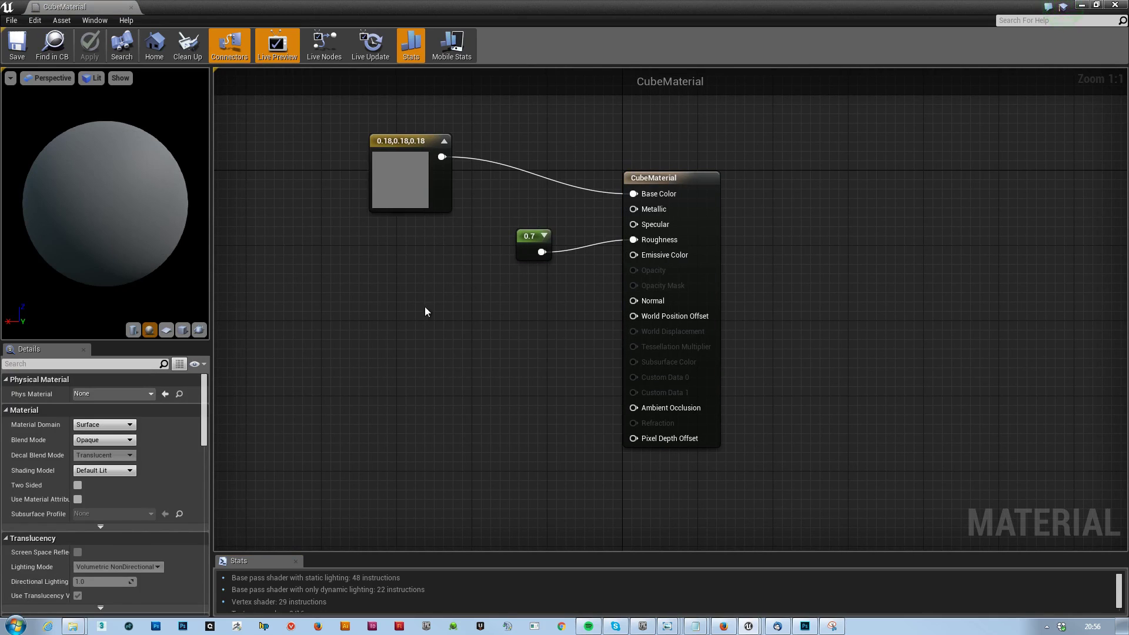
pyautogui.click(426, 285)
pyautogui.moveTo(445, 307); pyautogui.dragTo(630, 213)
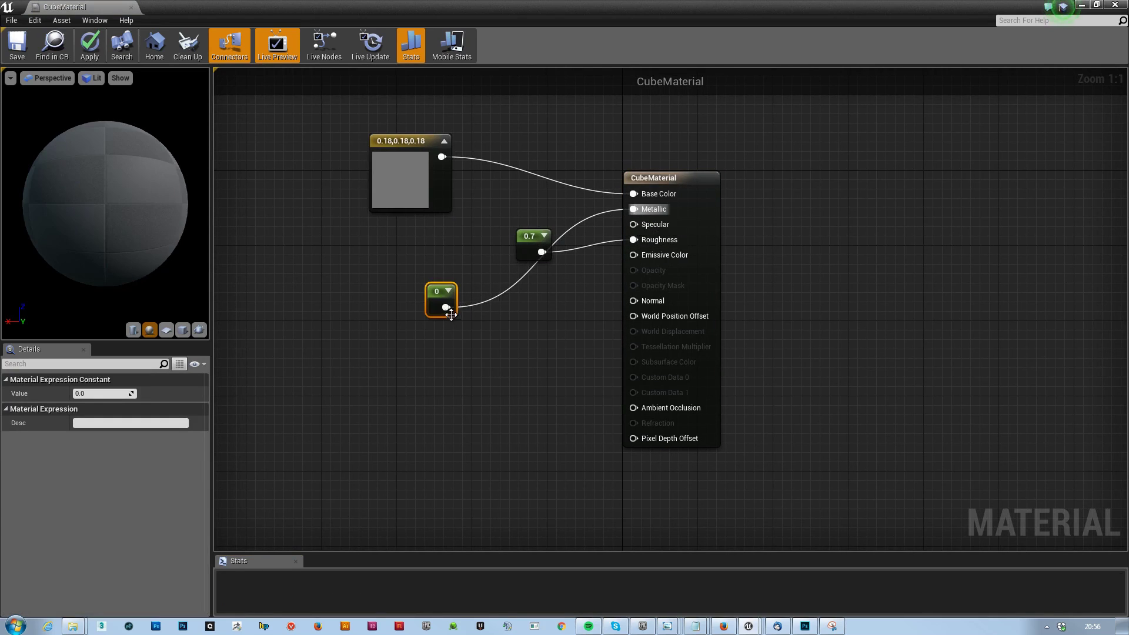
pyautogui.click(104, 394)
pyautogui.write('1')
pyautogui.press('Return')
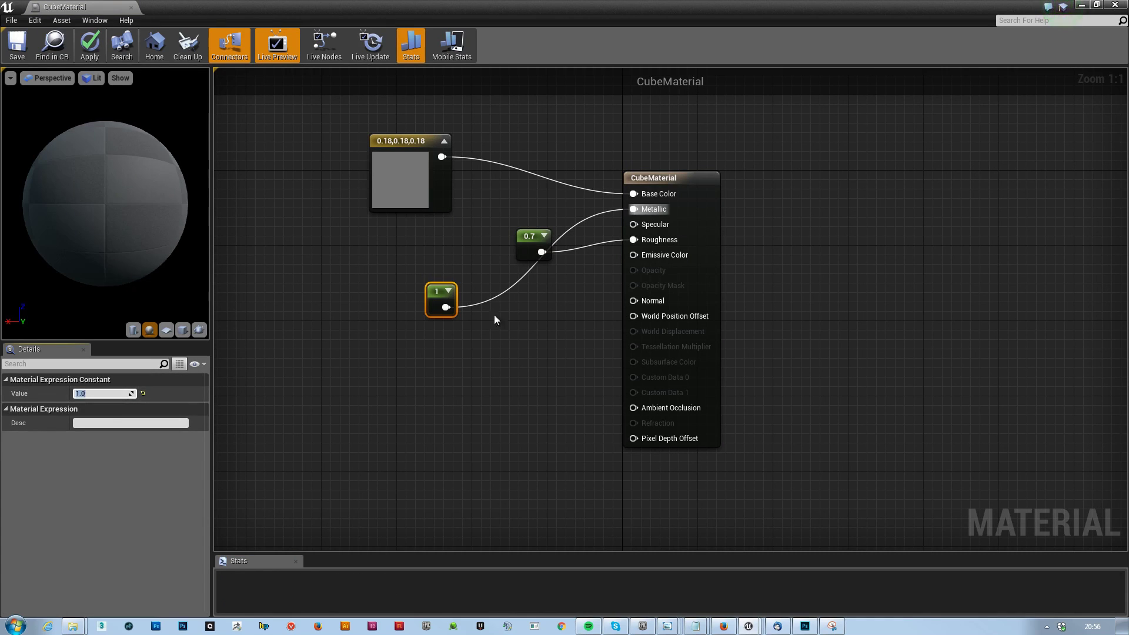
# Set the constant feeding Roughness to 0 and apply the changes to CubeMaterial
pyautogui.click(525, 252)
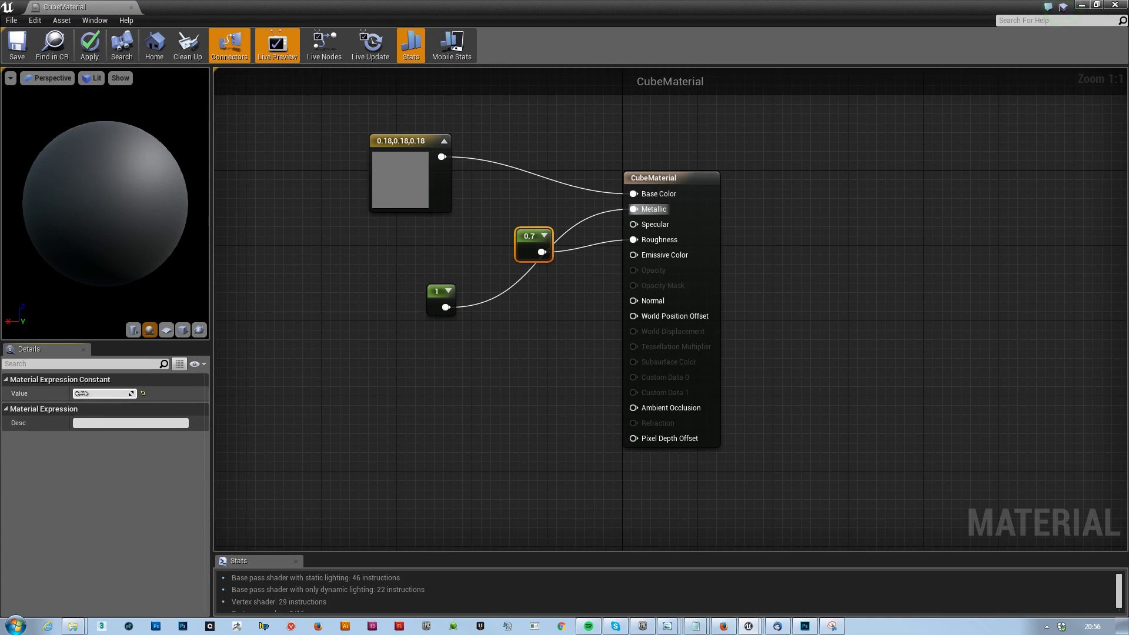
pyautogui.moveTo(81, 393); pyautogui.dragTo(36, 393)
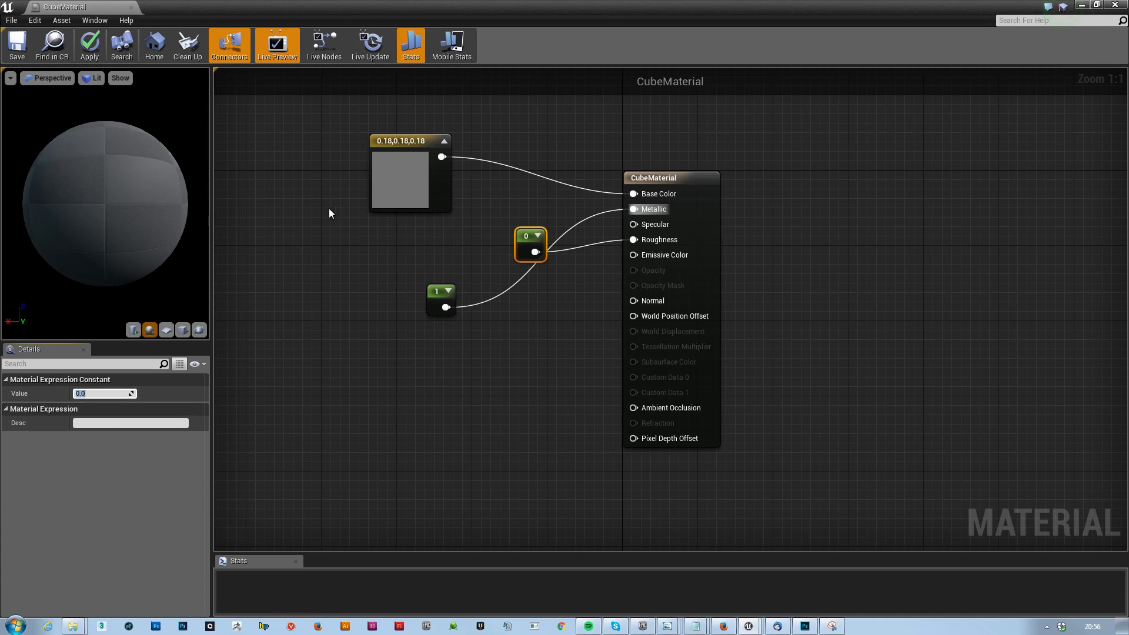
pyautogui.moveTo(103, 119); pyautogui.dragTo(103, 118)
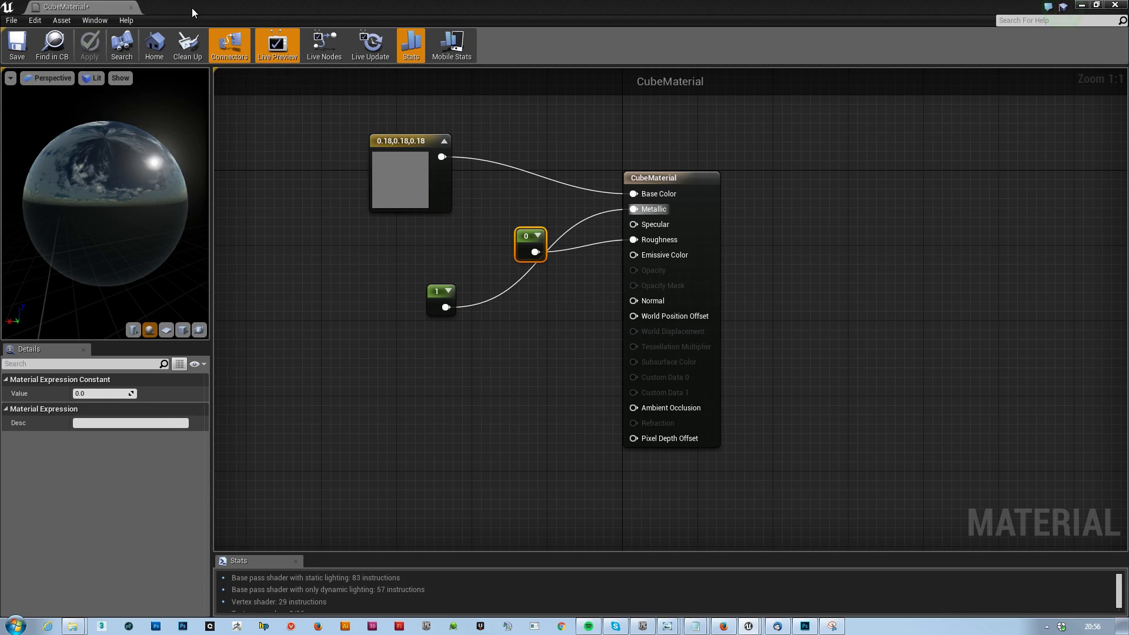
# Return to the level and orbit around the cube to examine the sky and ground reflections on its faces
pyautogui.moveTo(436, 306); pyautogui.dragTo(482, 202)
pyautogui.moveTo(345, 1); pyautogui.dragTo(1128, 63)
pyautogui.keyDown('alt'); pyautogui.moveTo(470, 318); pyautogui.dragTo(203, 376); pyautogui.keyUp('alt')
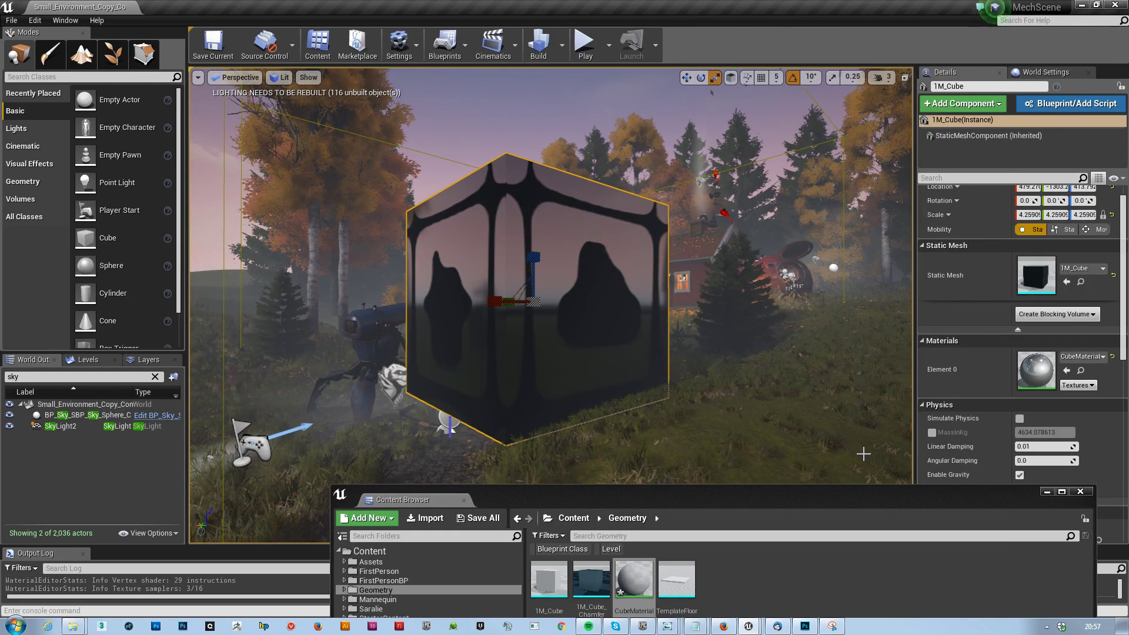
# Open the 1M_Cube mesh from the Geometry folder and expand the build settings of its LOD0
pyautogui.moveTo(775, 502); pyautogui.dragTo(800, 181)
pyautogui.doubleClick(570, 264)
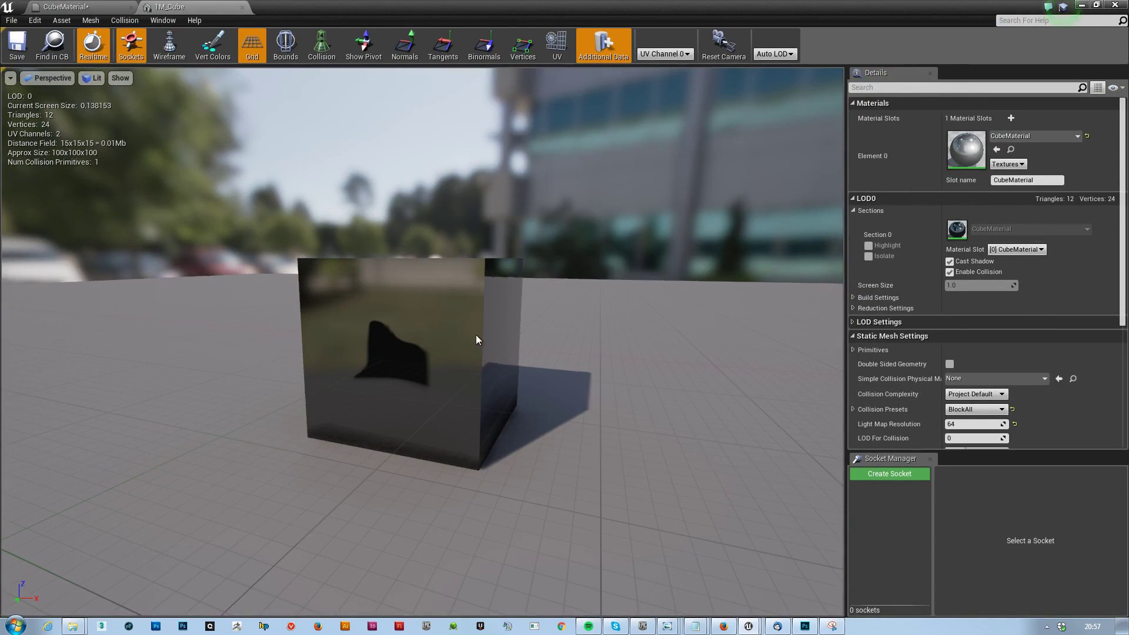
pyautogui.moveTo(475, 334); pyautogui.dragTo(389, 343, button='right')
pyautogui.scroll(-3, 1004, 380)
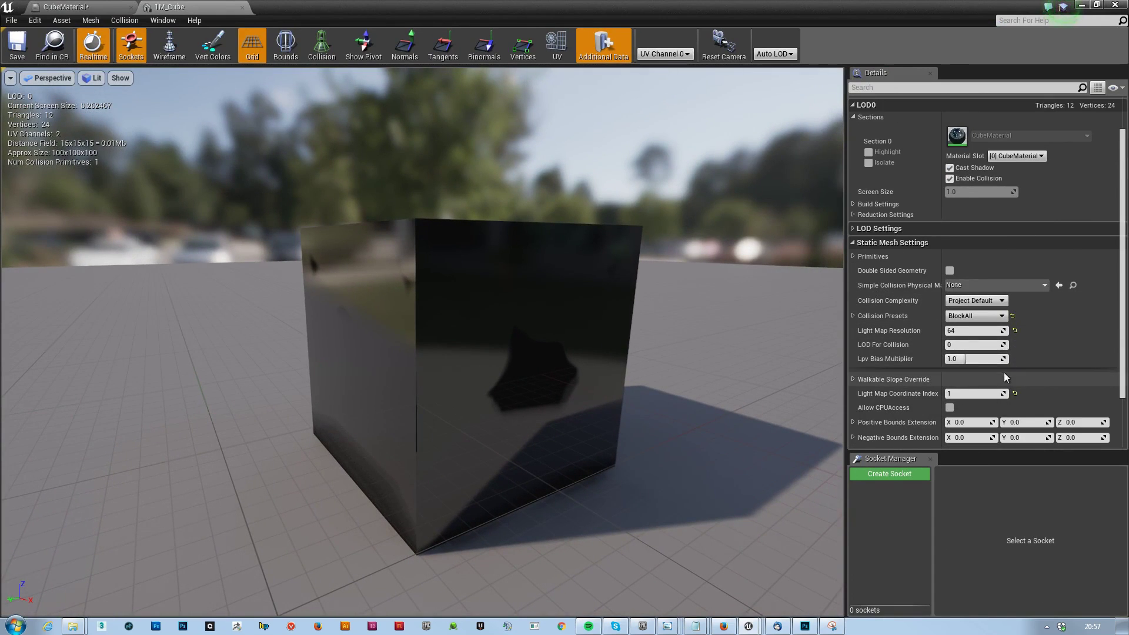
pyautogui.scroll(-2, 986, 307)
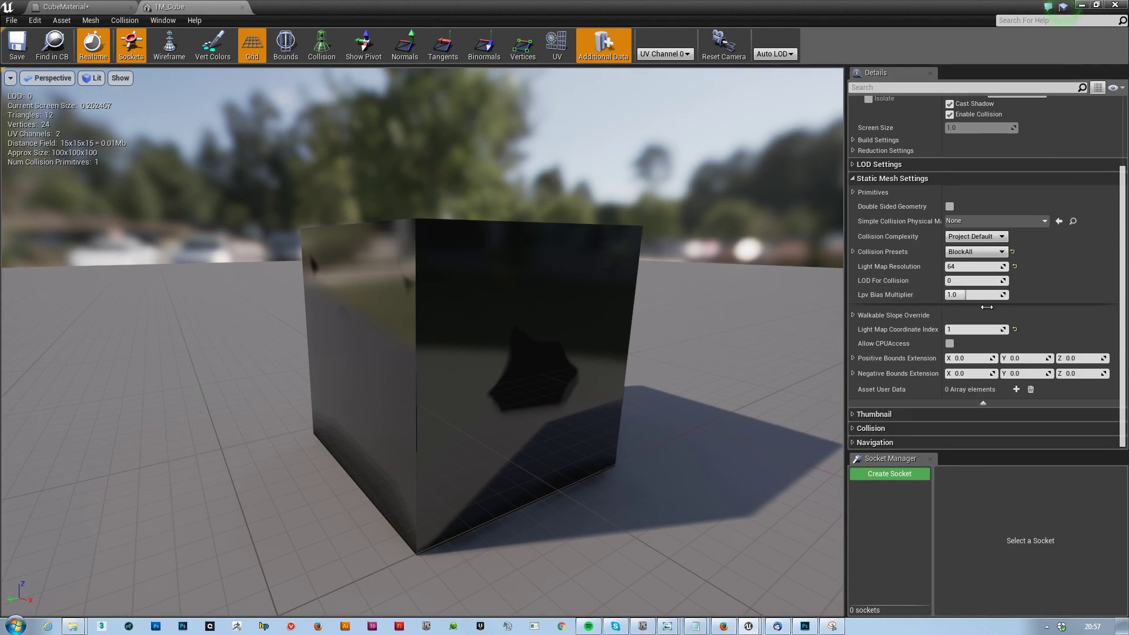
pyautogui.scroll(5, 862, 249)
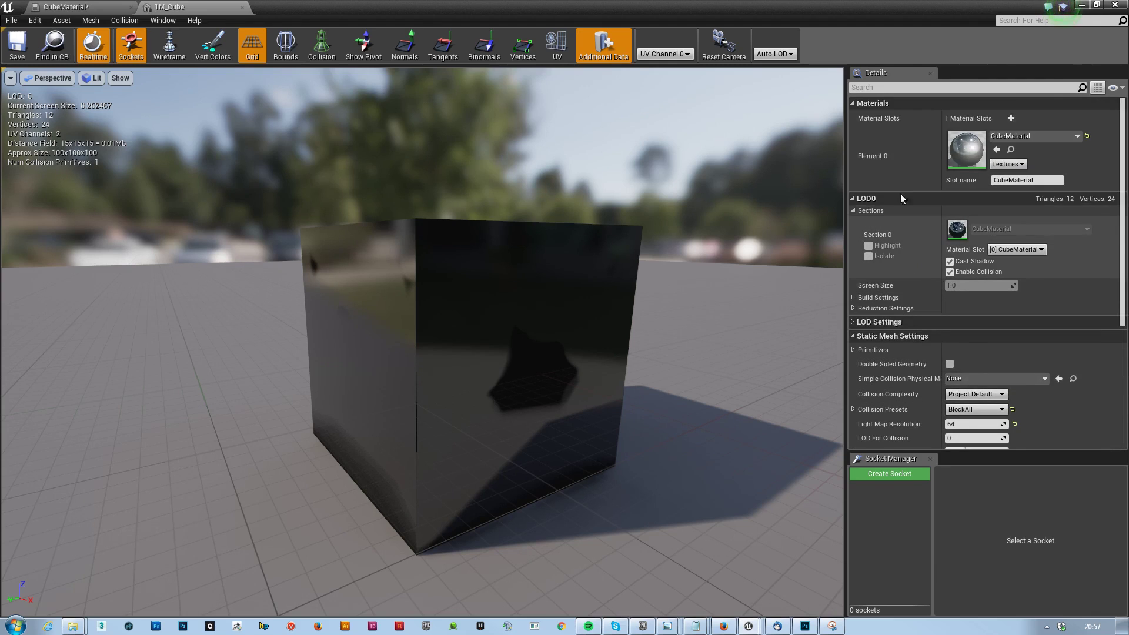
pyautogui.click(853, 298)
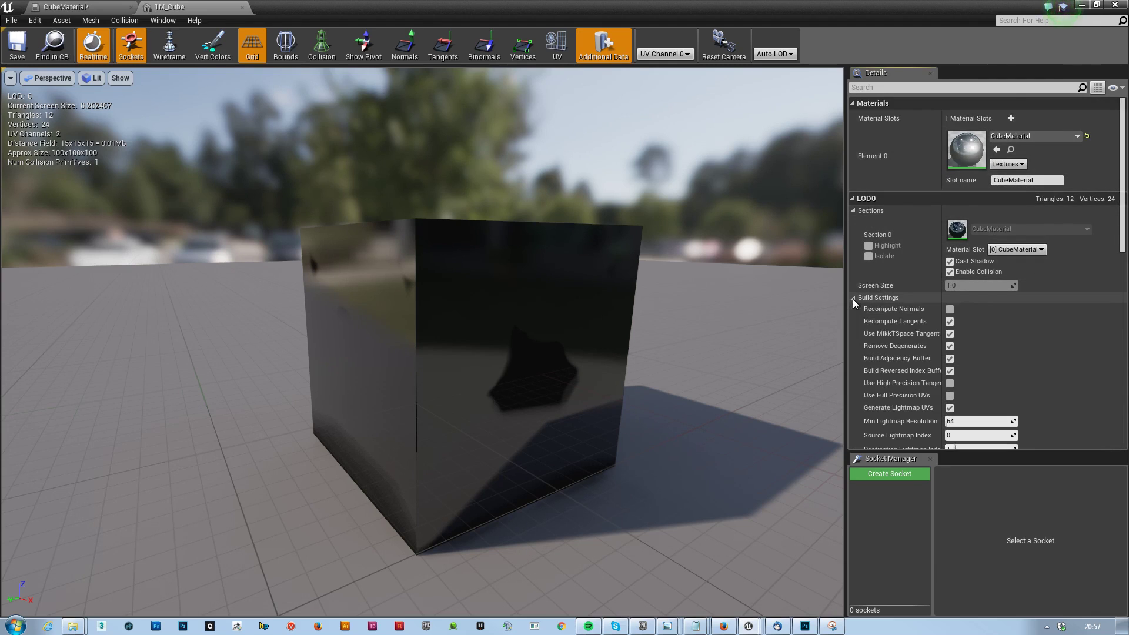
pyautogui.scroll(-1, 1028, 393)
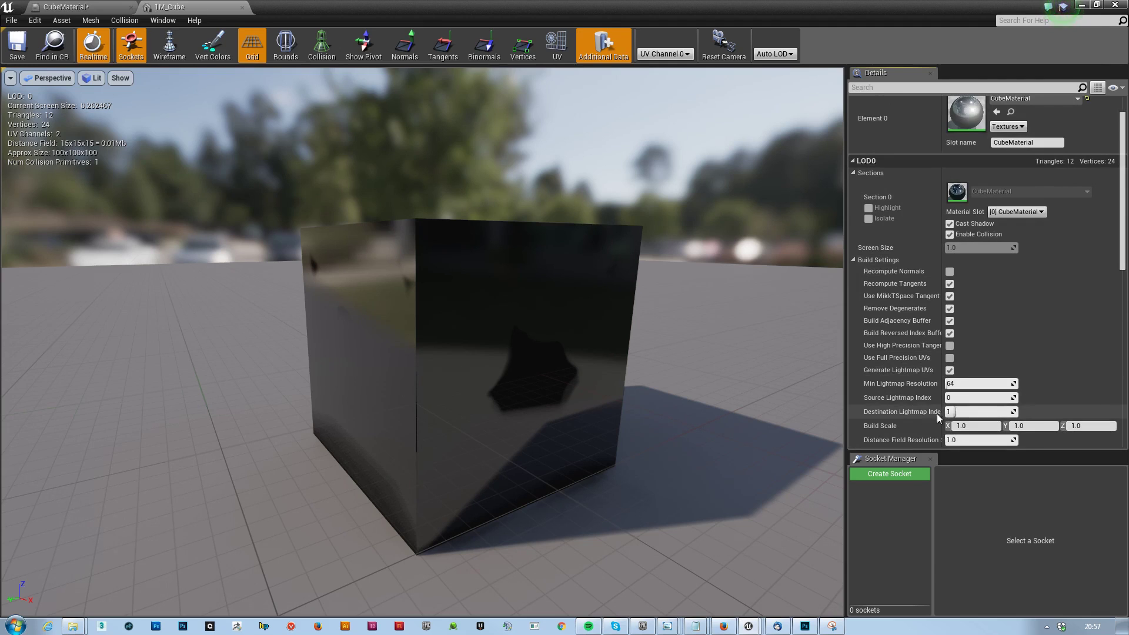
pyautogui.scroll(-2, 1042, 385)
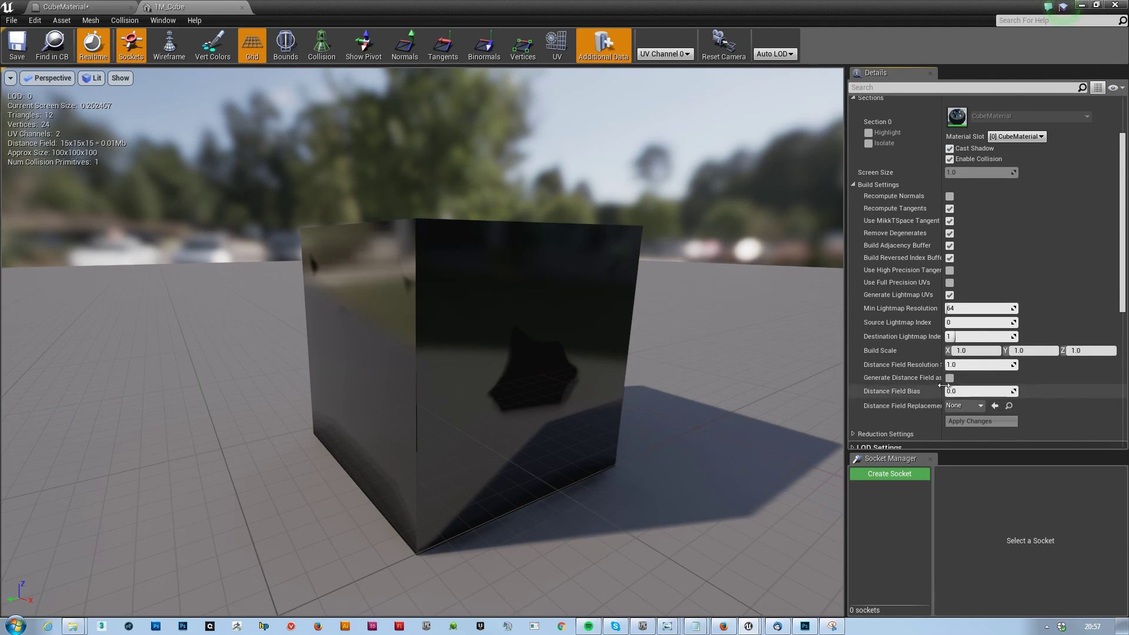
# Set the mesh's Distance Field Resolution Scale to 0.0, apply the change, then save and close 1M_Cube
pyautogui.moveTo(943, 375); pyautogui.dragTo(981, 374)
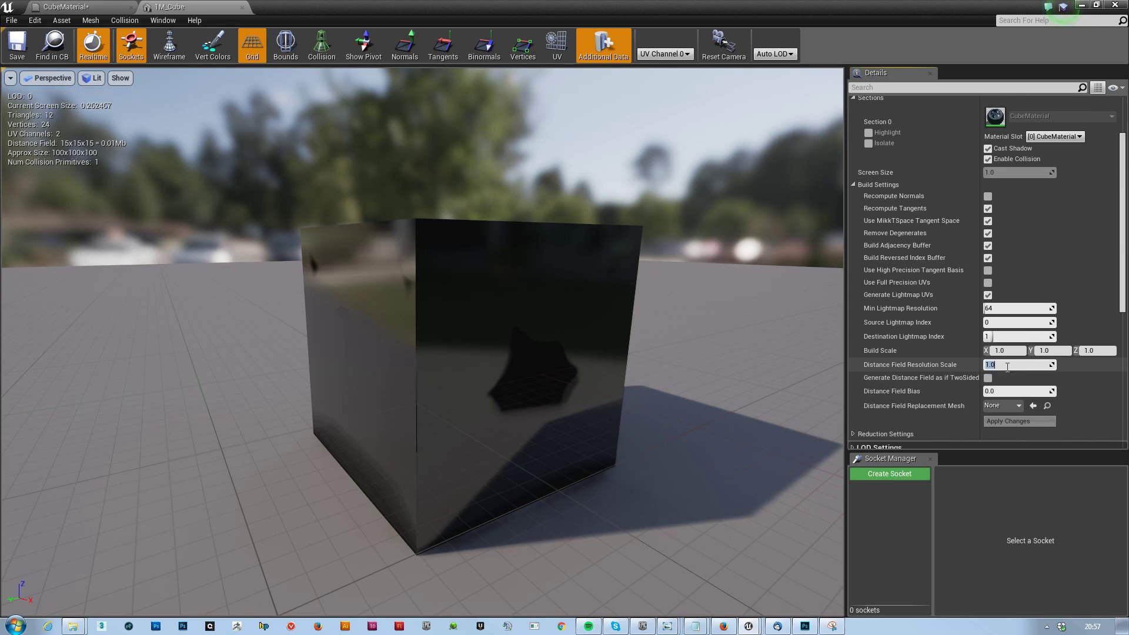
pyautogui.click(1036, 423)
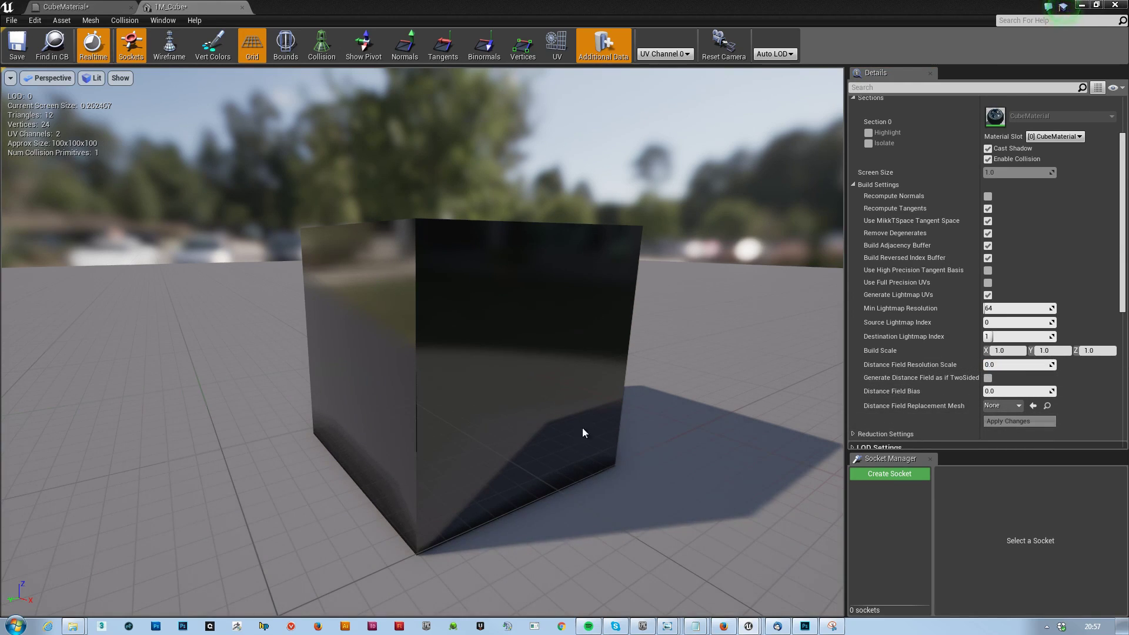
pyautogui.click(17, 44)
pyautogui.click(243, 9)
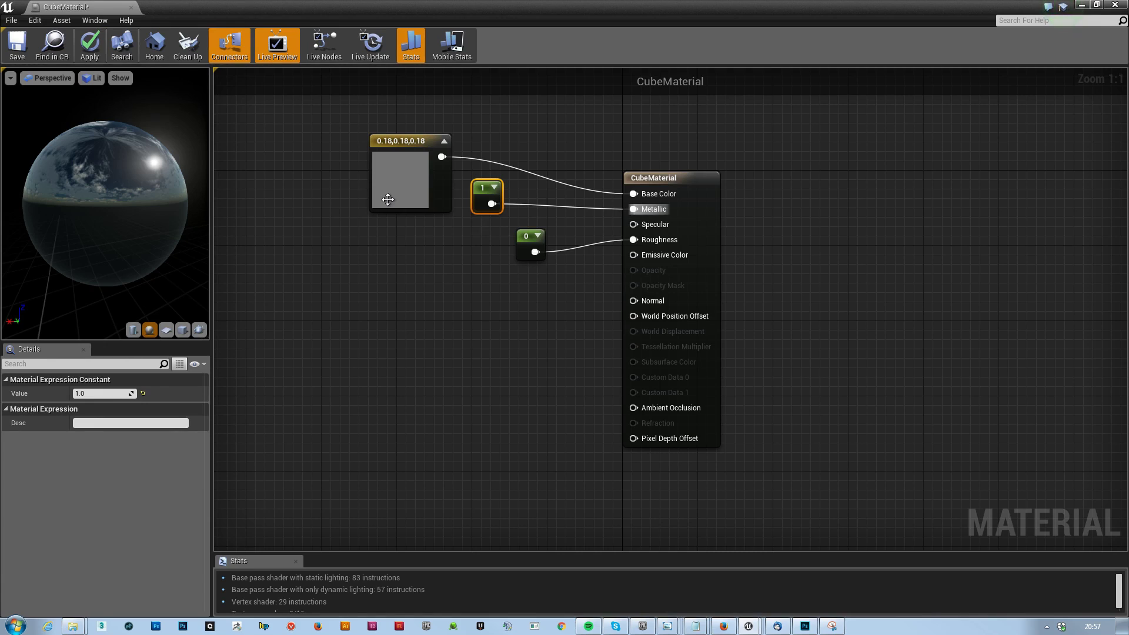
# Clear the floating windows off the level and examine the cube's reflections without the distance field artifacts
pyautogui.moveTo(212, 5); pyautogui.dragTo(1128, 152)
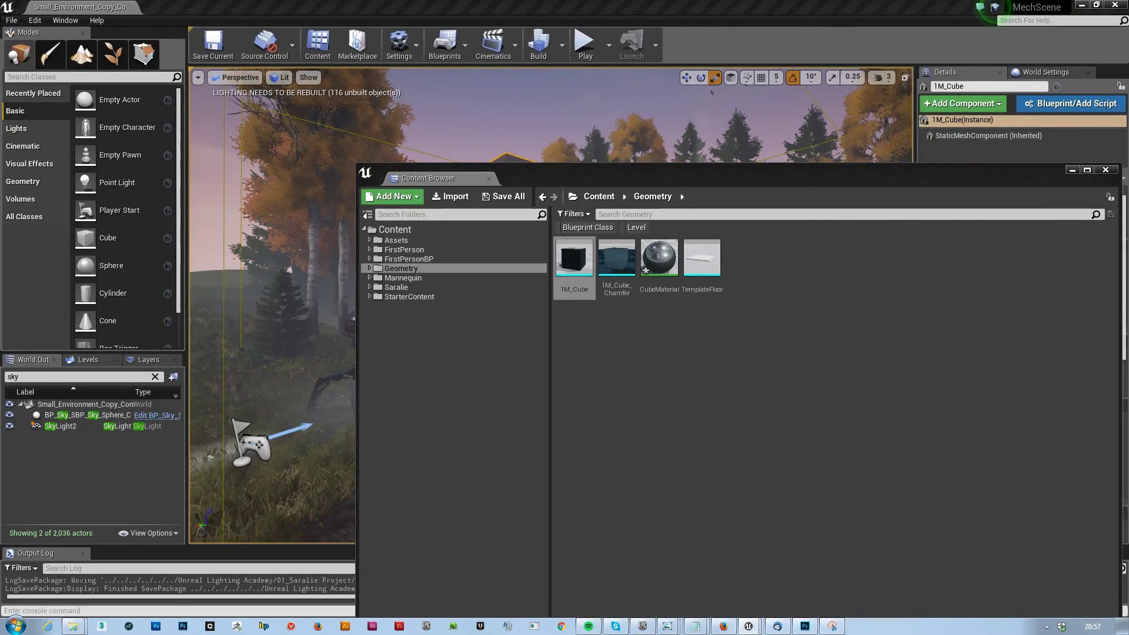
pyautogui.moveTo(685, 185); pyautogui.dragTo(1128, 185)
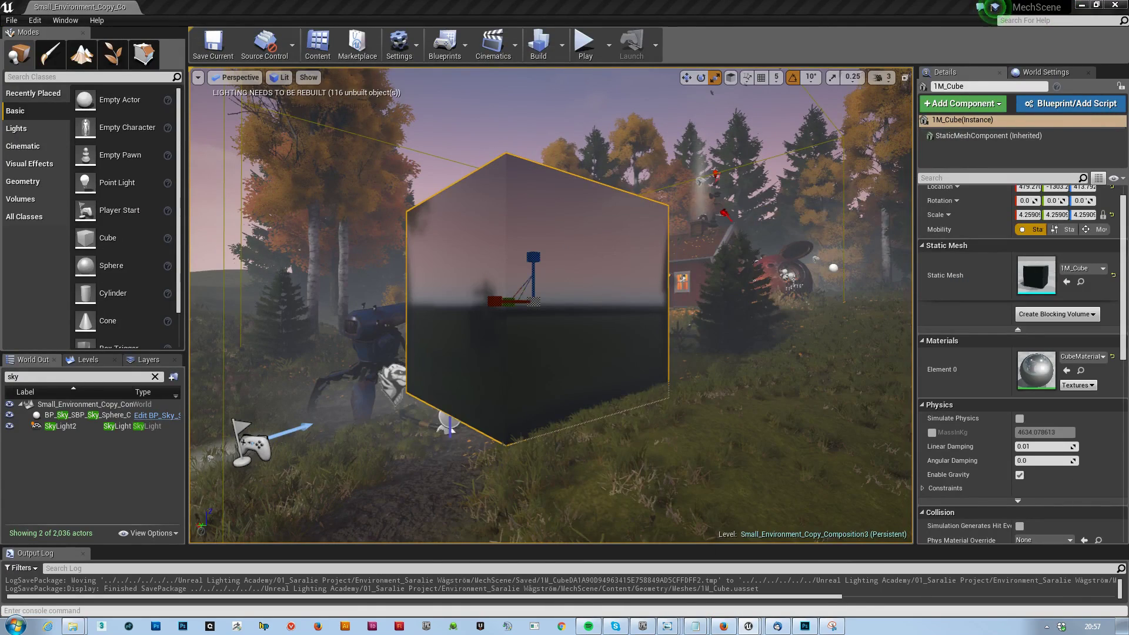
pyautogui.keyDown('alt'); pyautogui.moveTo(719, 323); pyautogui.dragTo(1005, 417); pyautogui.keyUp('alt')
pyautogui.moveTo(552, 306); pyautogui.dragTo(573, 317, button='right')
# Filter the level's actors by "refl" and turn off Visible for the sphere reflection capture
pyautogui.click(97, 376)
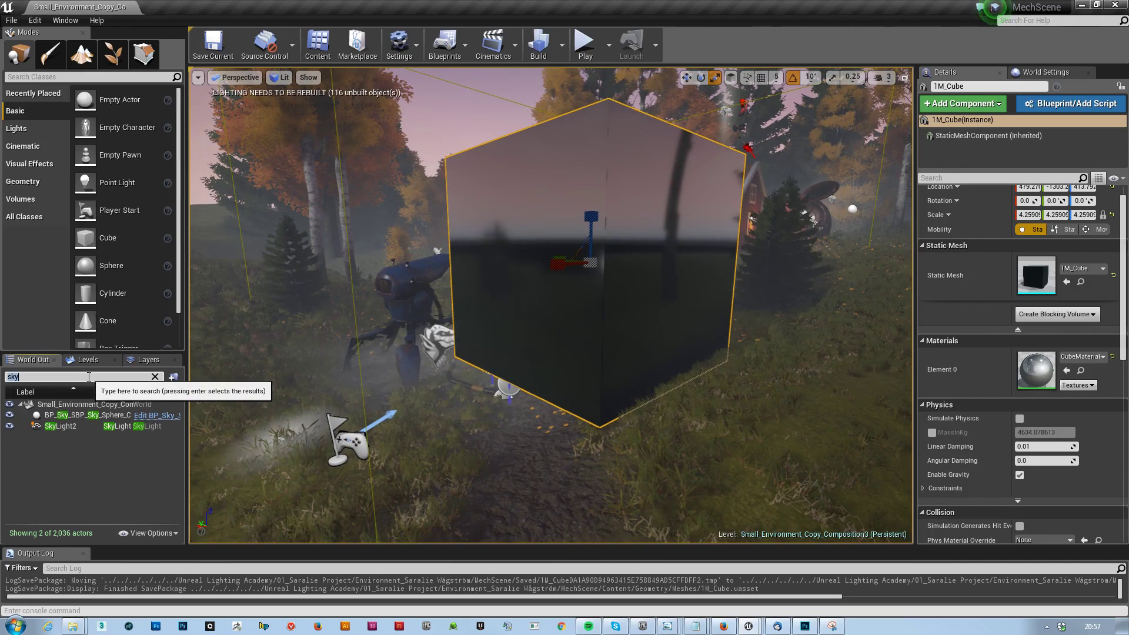
pyautogui.write('refl')
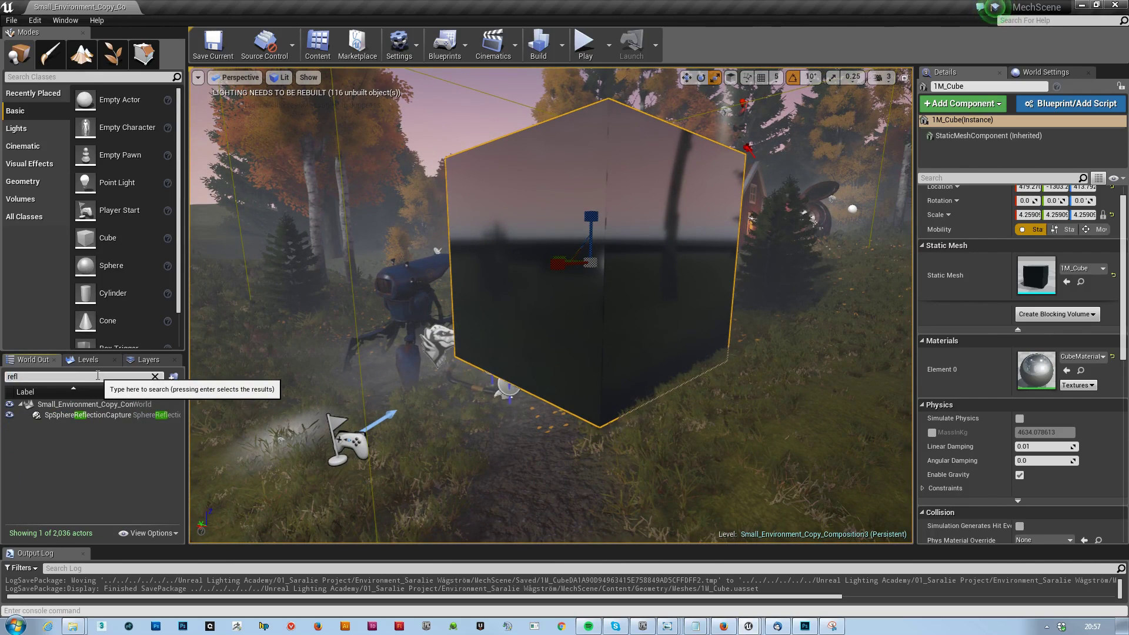
pyautogui.click(81, 414)
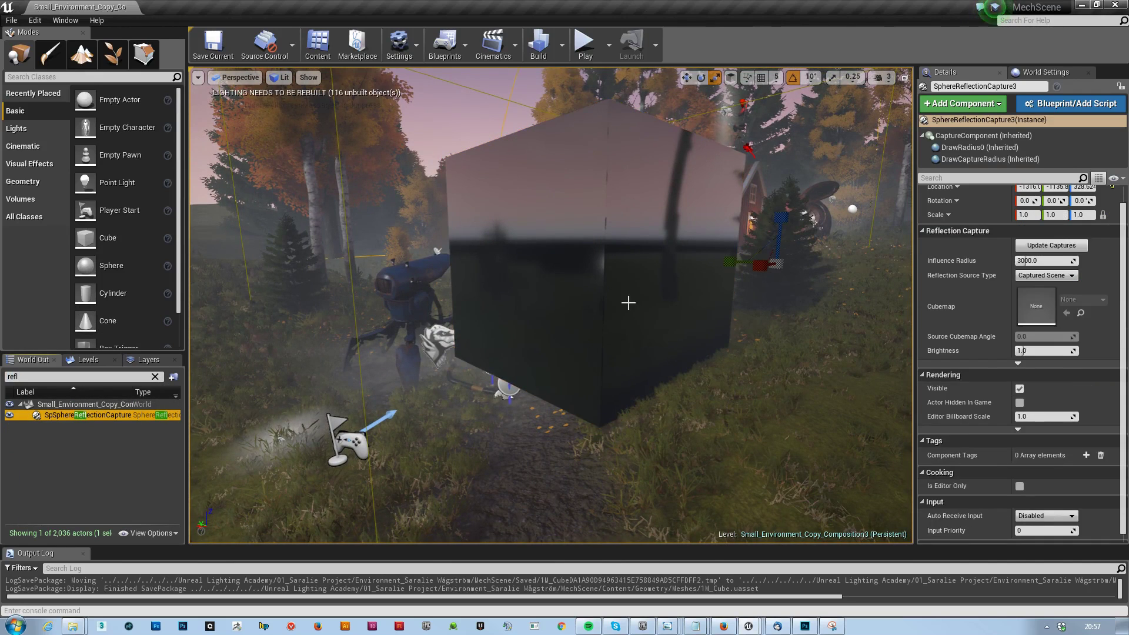
pyautogui.moveTo(628, 303)
pyautogui.mouseDown(button='right')
pyautogui.moveTo(594, 289)
pyautogui.moveTo(617, 303)
pyautogui.mouseUp(button='right')
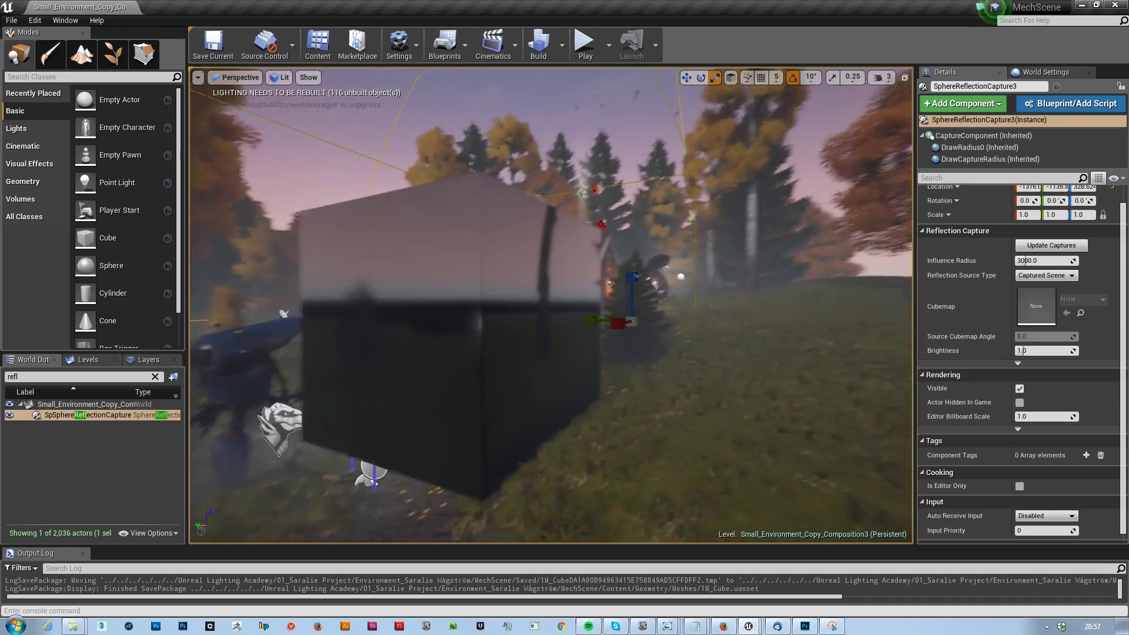
pyautogui.moveTo(690, 300)
pyautogui.mouseDown(button='right')
pyautogui.moveTo(676, 297)
pyautogui.moveTo(690, 301)
pyautogui.mouseUp(button='right')
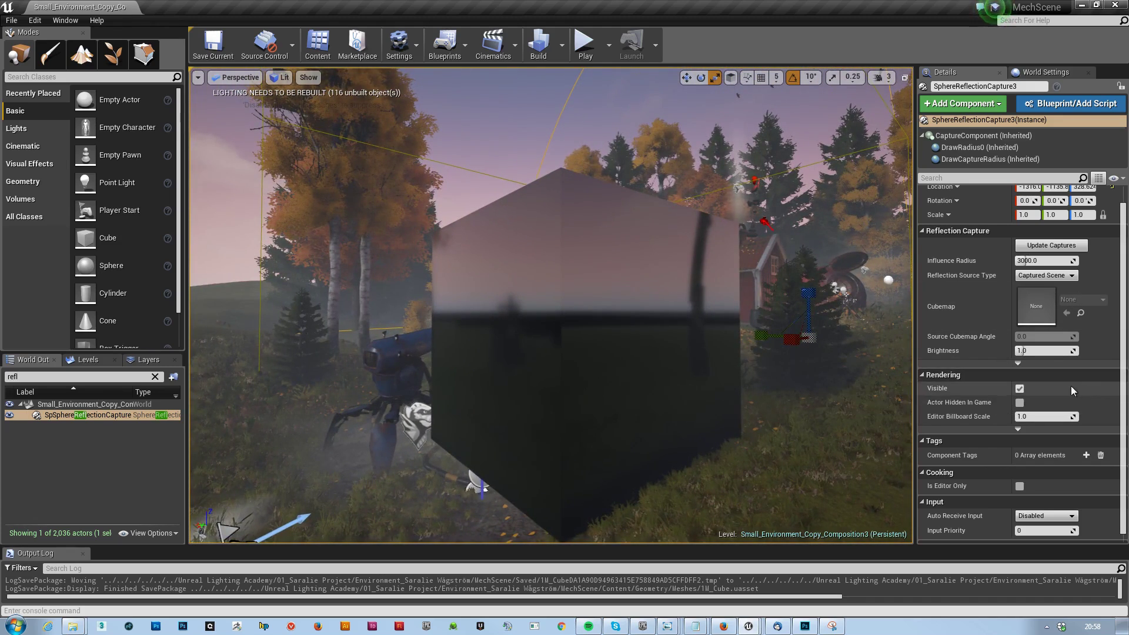
pyautogui.scroll(1, 1070, 386)
pyautogui.click(1018, 384)
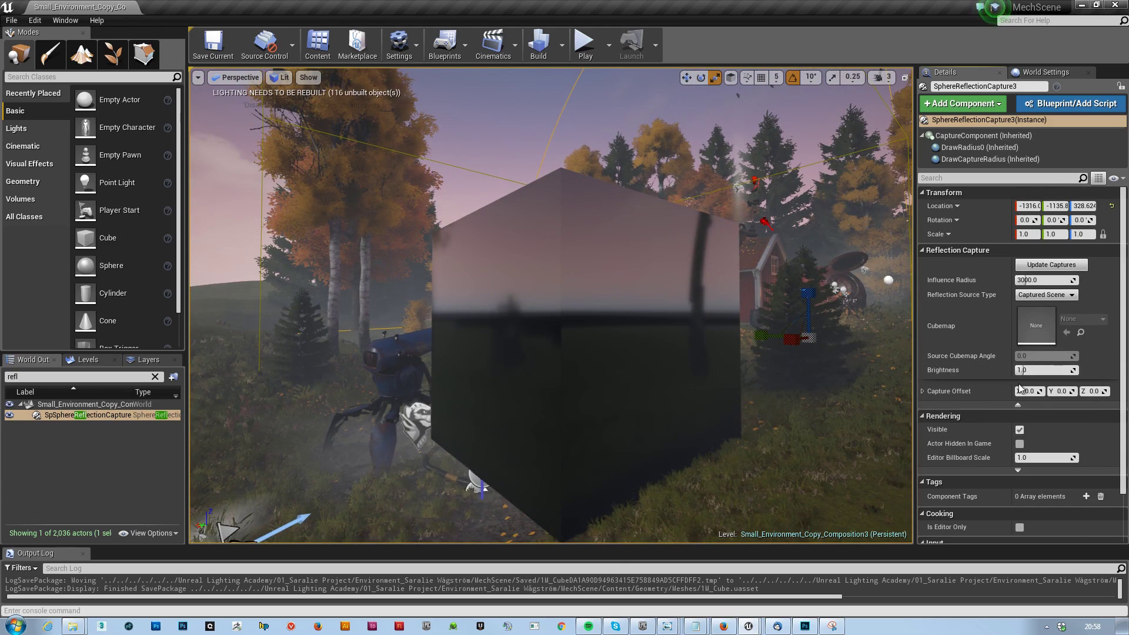
pyautogui.click(1020, 429)
pyautogui.moveTo(741, 303); pyautogui.dragTo(759, 312, button='right')
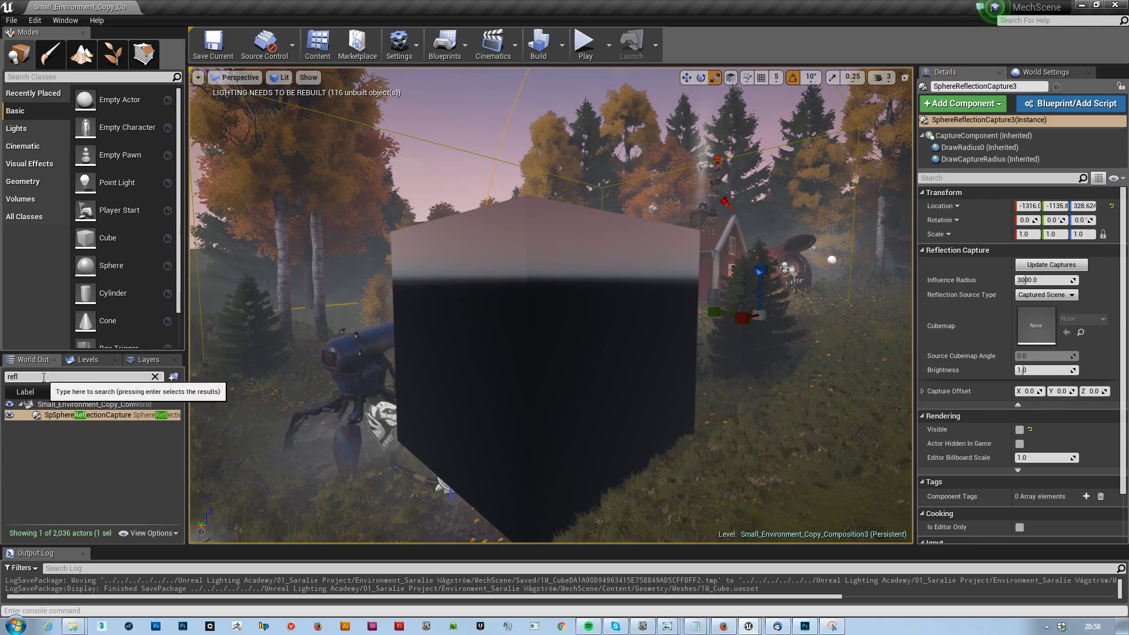
# Filter the actors by "sky", select SkyLight2 and view the cube's pure sky light reflection from several angles
pyautogui.doubleClick(11, 377)
pyautogui.write('sky')
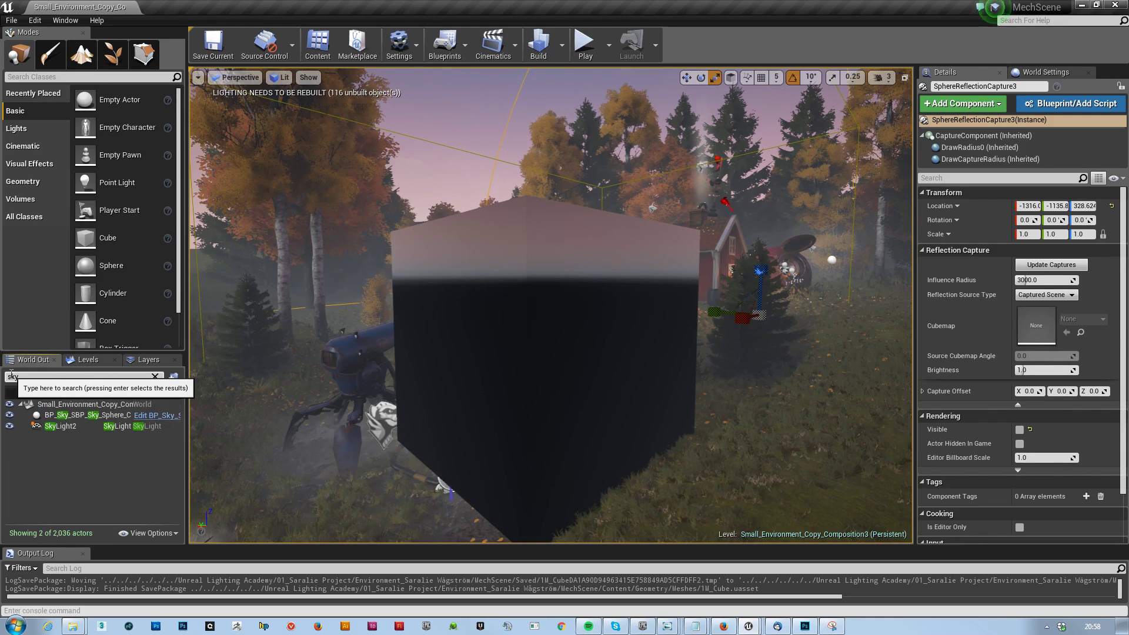
pyautogui.click(98, 427)
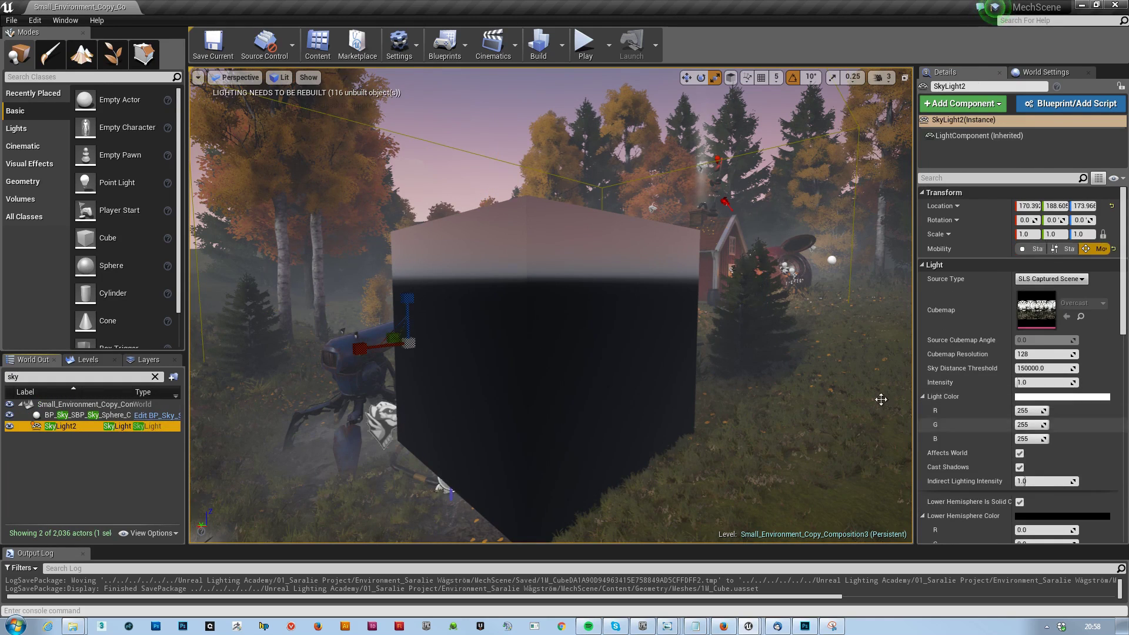
pyautogui.moveTo(227, 414); pyautogui.dragTo(568, 387, button='right')
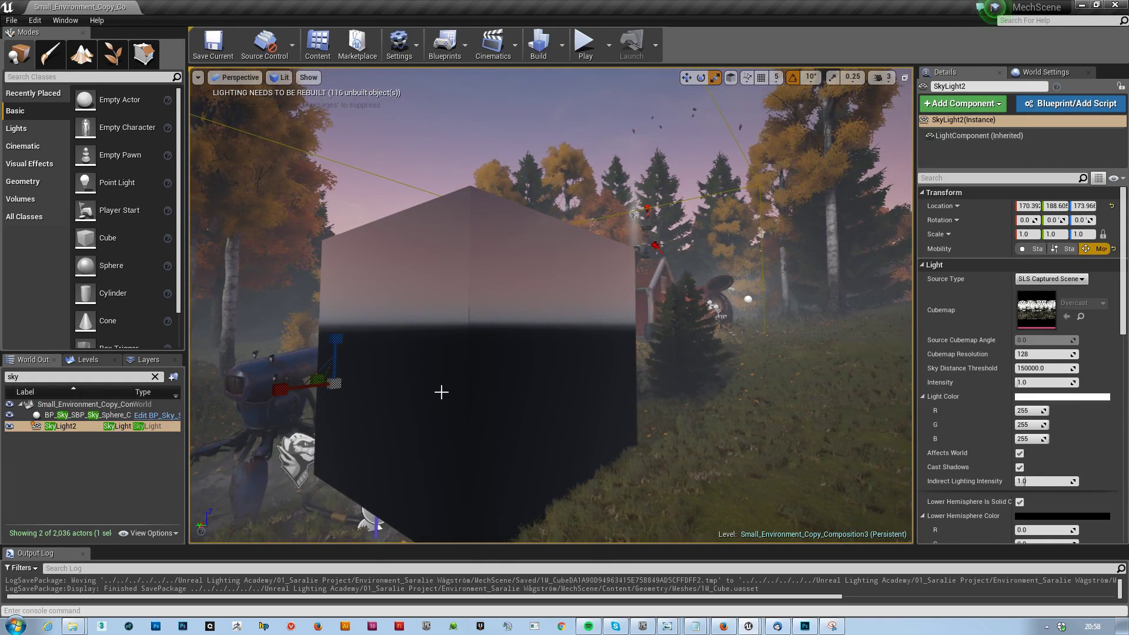
pyautogui.moveTo(490, 391); pyautogui.dragTo(640, 342, button='right')
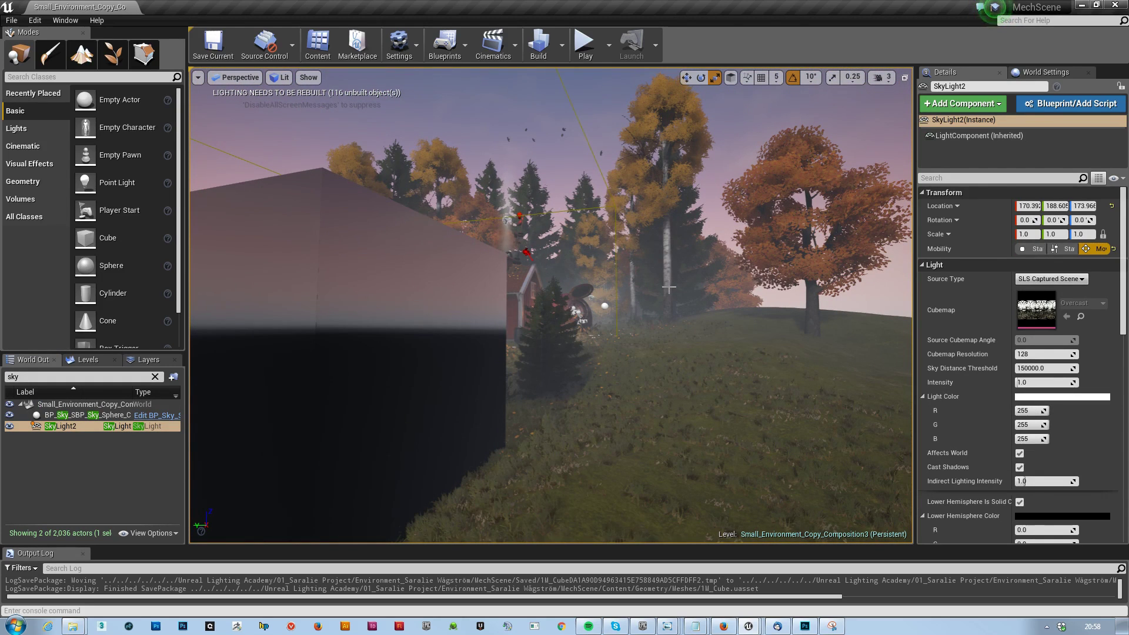
pyautogui.moveTo(677, 284)
pyautogui.mouseDown(button='right')
pyautogui.moveTo(564, 288)
pyautogui.moveTo(676, 285)
pyautogui.mouseUp(button='right')
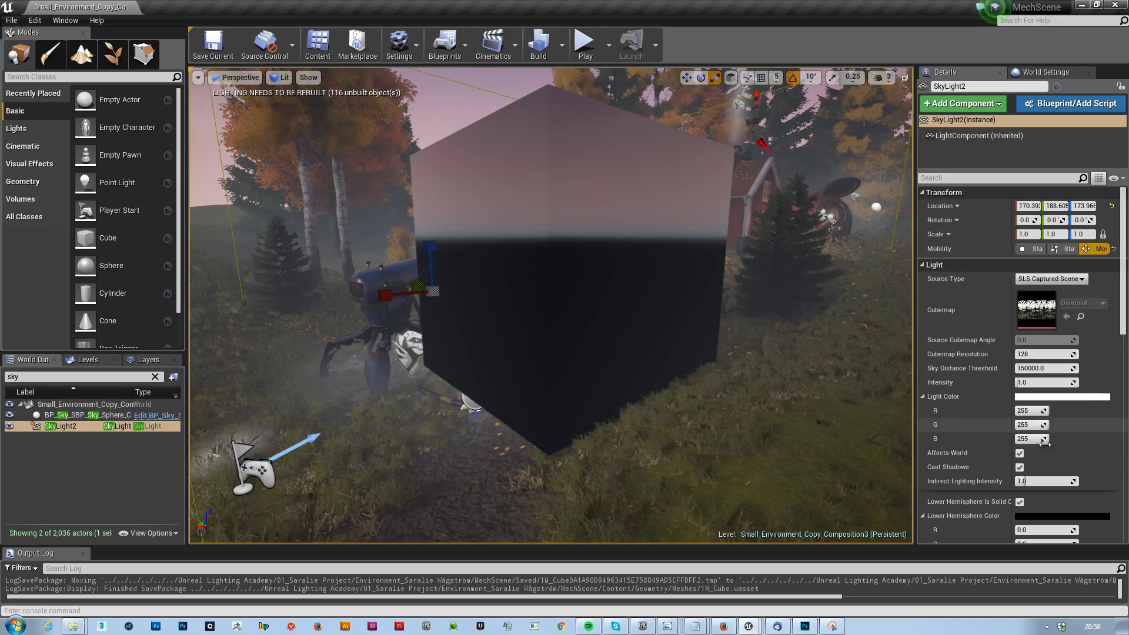
# Turn off Lower Hemisphere Is Solid Color on SkyLight2 and check the effect on the cube
pyautogui.click(1020, 503)
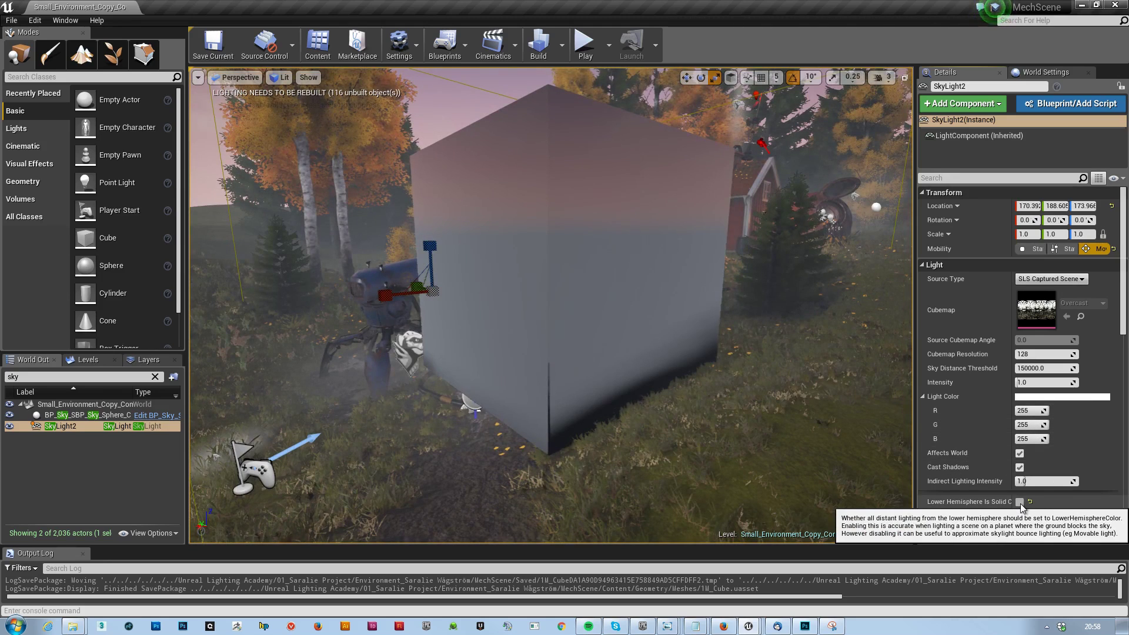
pyautogui.moveTo(631, 345); pyautogui.dragTo(772, 351, button='right')
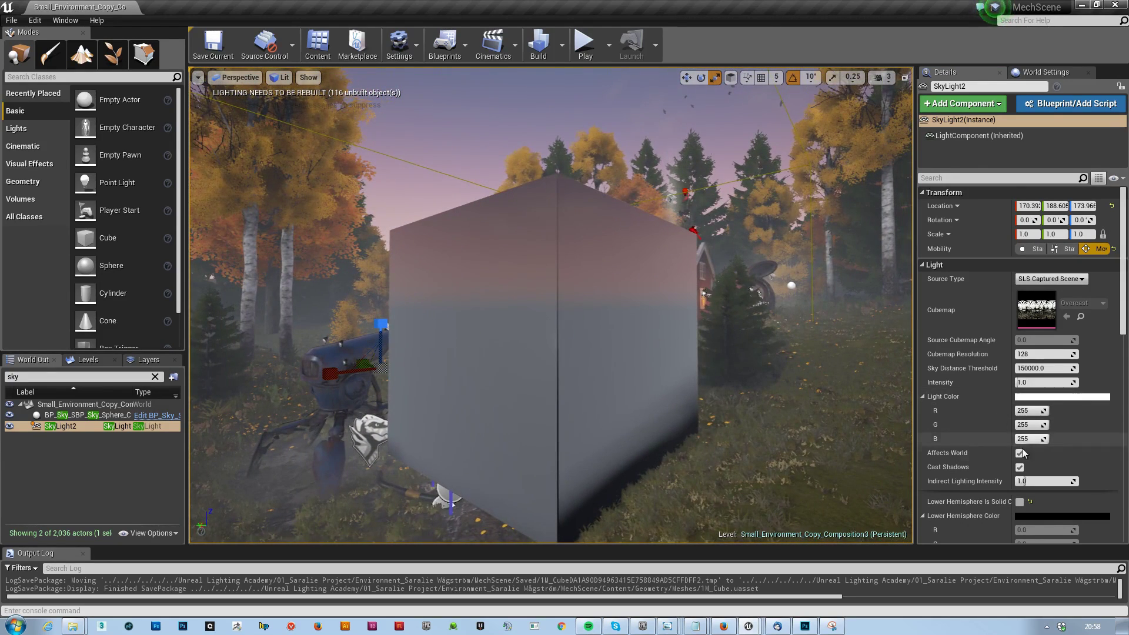
pyautogui.moveTo(1022, 505)
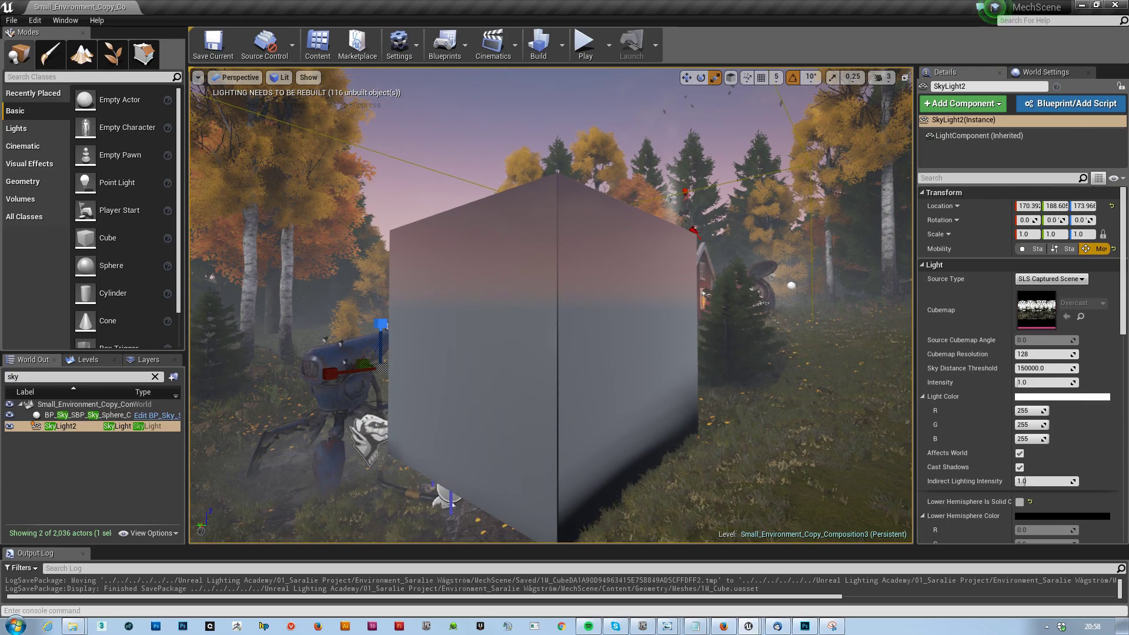
# Inspect the sky light's Overcast cubemap, then return to the level and show the full property names of SkyLight2
pyautogui.doubleClick(1035, 310)
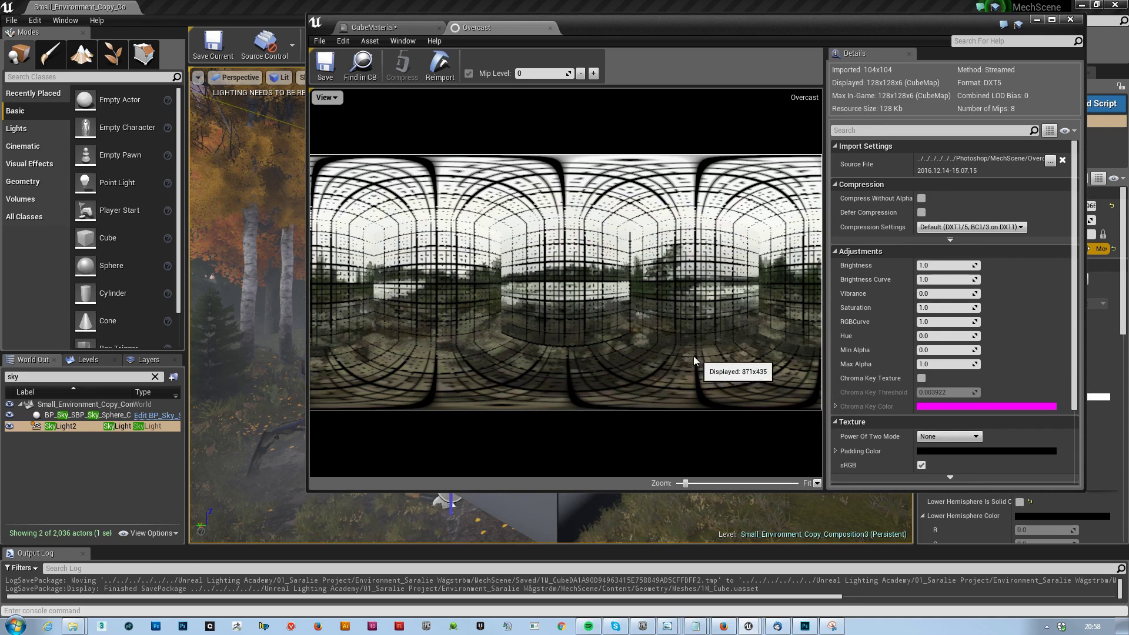
pyautogui.moveTo(612, 22); pyautogui.dragTo(1128, 66)
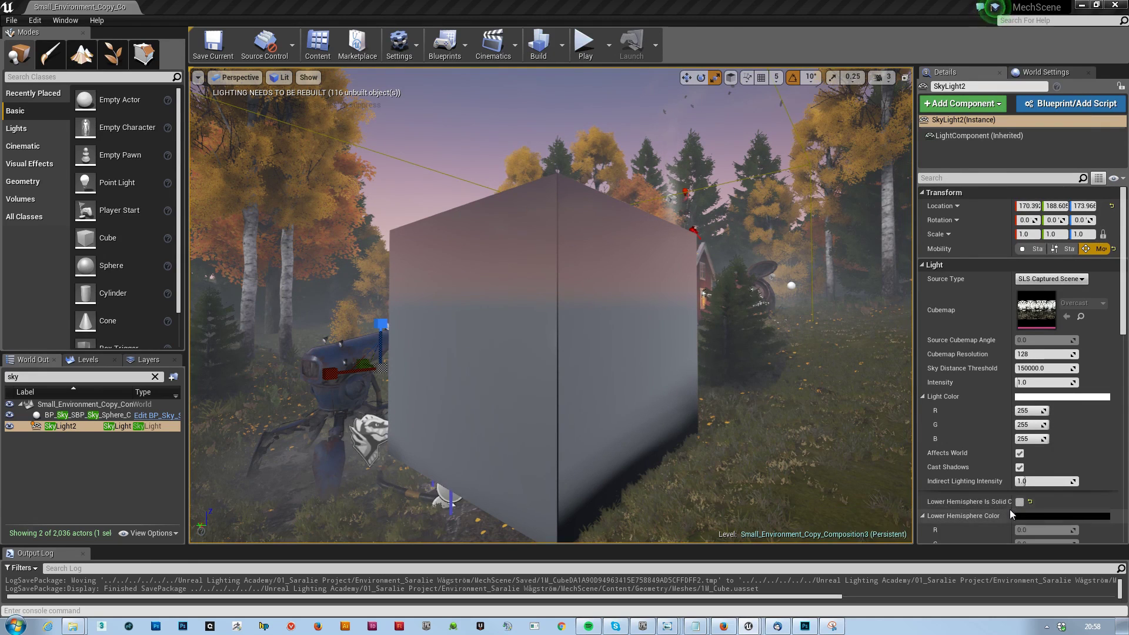
pyautogui.moveTo(1011, 515); pyautogui.dragTo(1033, 514)
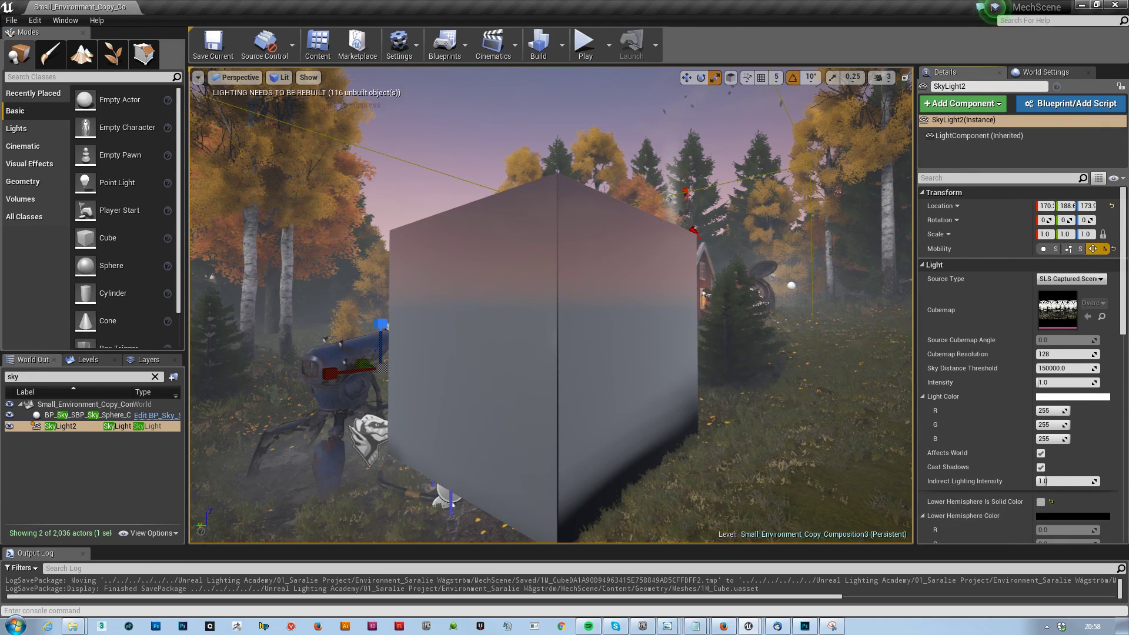
pyautogui.moveTo(718, 335); pyautogui.dragTo(649, 388, button='right')
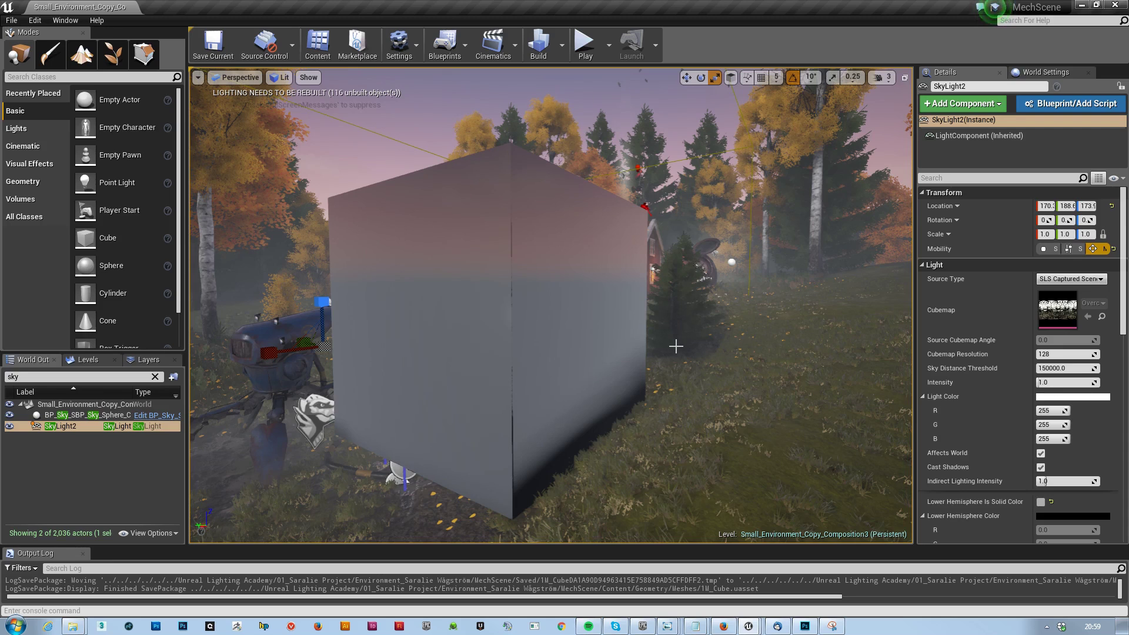
# Turn on Lower Hemisphere Is Solid Color for SkyLight2
pyautogui.scroll(-5, 1067, 417)
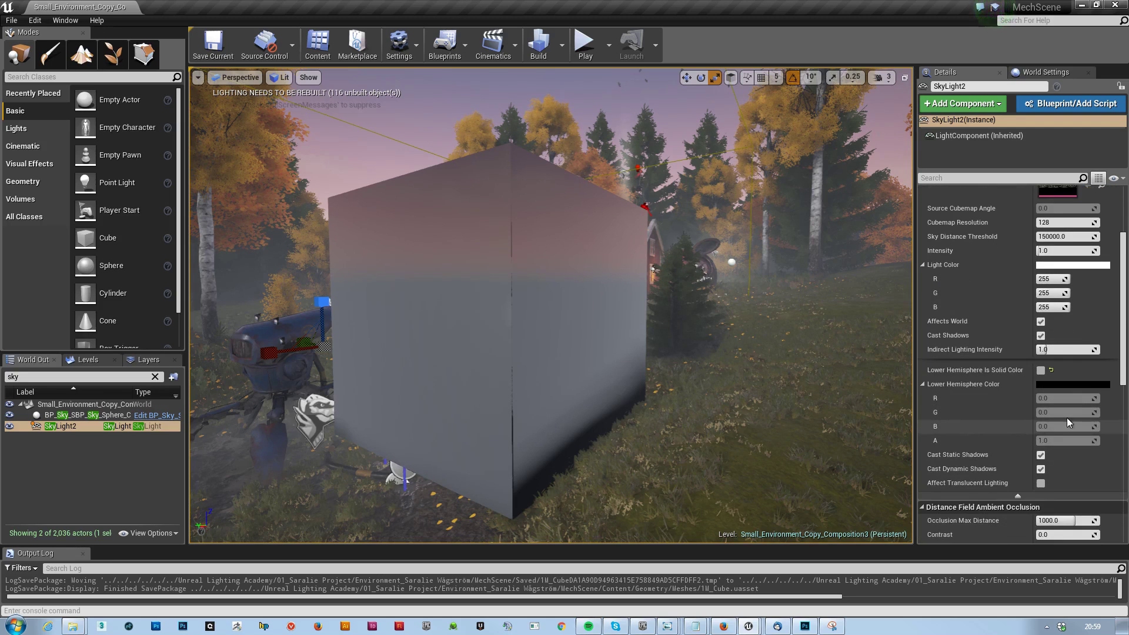
pyautogui.click(1041, 371)
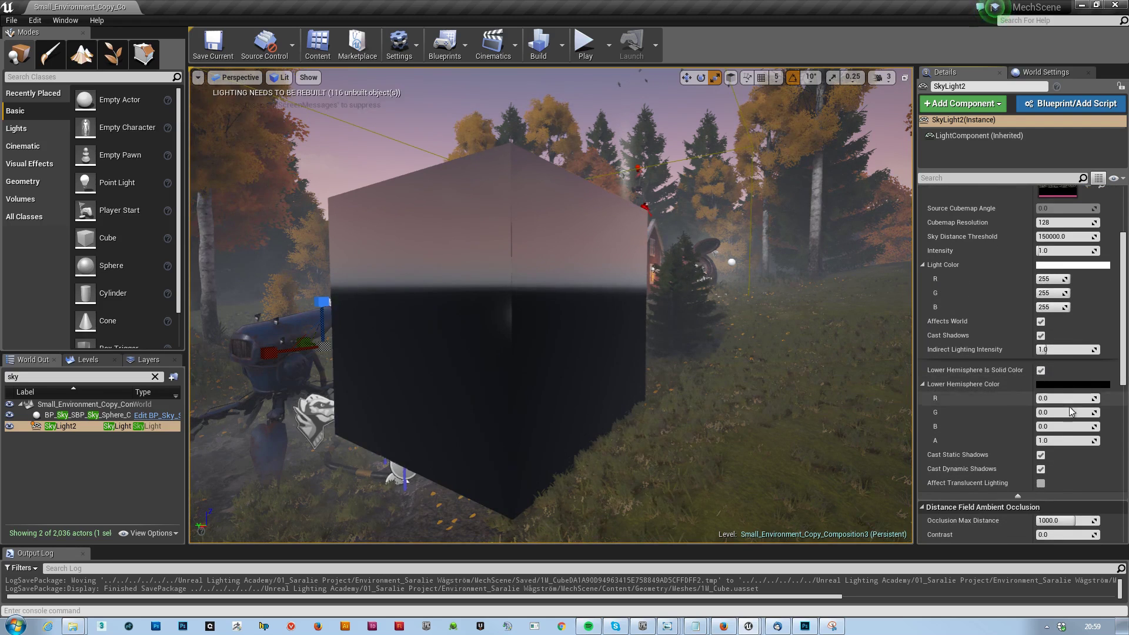
# Try a medium green as the sky light's Lower Hemisphere Color, then discard the color change
pyautogui.click(1063, 385)
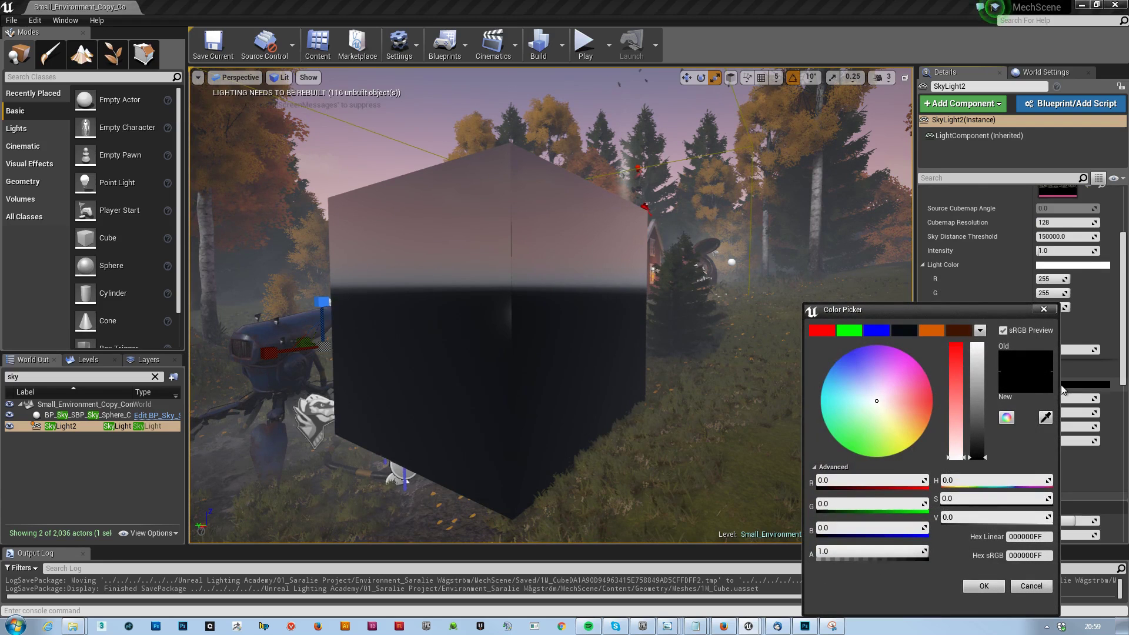
pyautogui.moveTo(877, 407); pyautogui.dragTo(861, 434)
pyautogui.moveTo(978, 418)
pyautogui.mouseDown()
pyautogui.moveTo(980, 389)
pyautogui.moveTo(976, 410)
pyautogui.mouseUp()
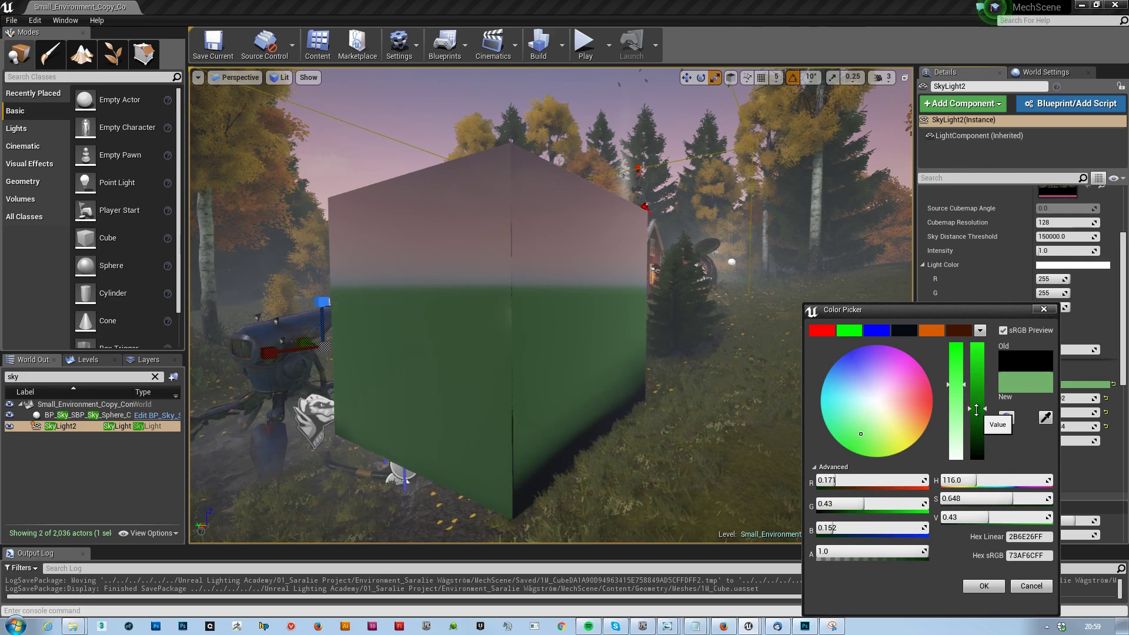
pyautogui.click(1030, 586)
# Capture a patch of the grassy ground beside the cube with the Snipping Tool and copy the snip
pyautogui.moveTo(809, 383); pyautogui.dragTo(740, 490, button='right')
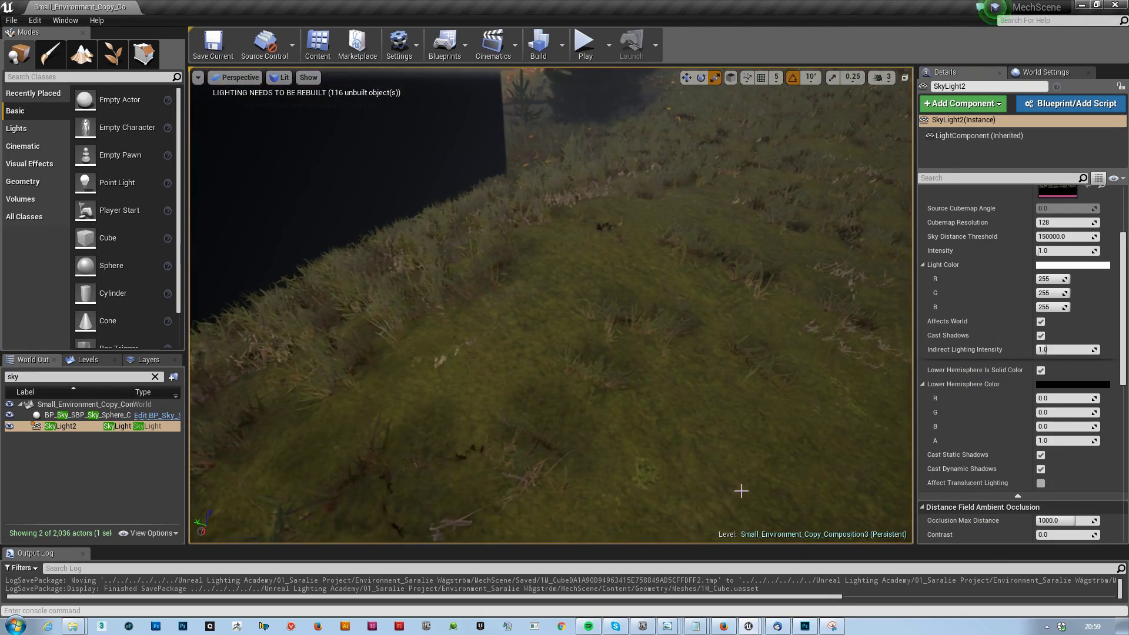
pyautogui.click(828, 628)
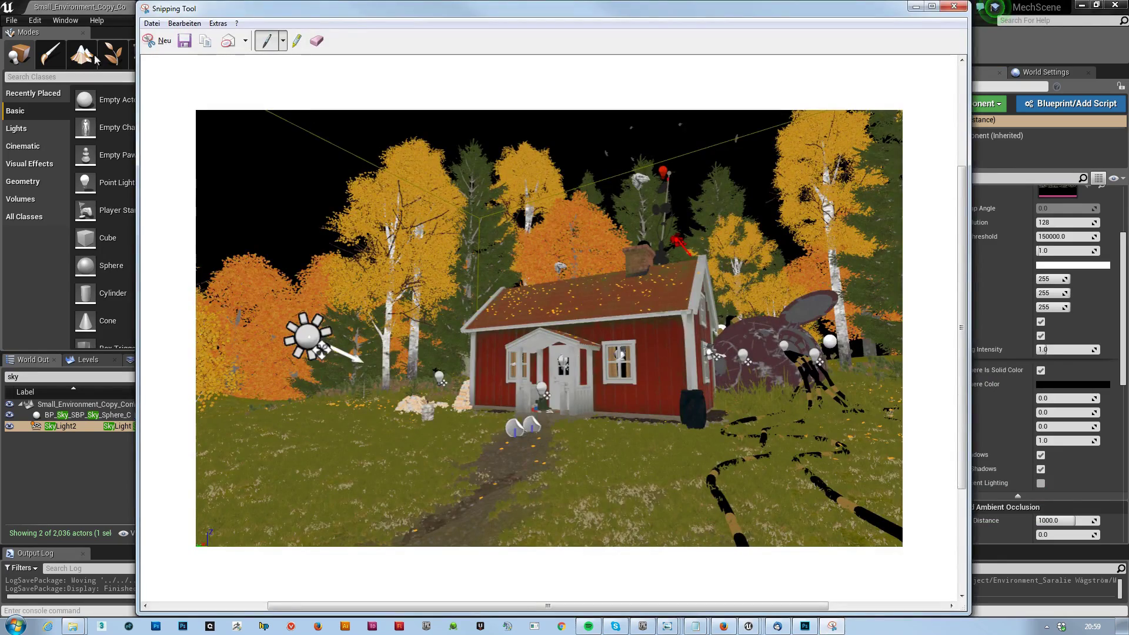
pyautogui.click(153, 42)
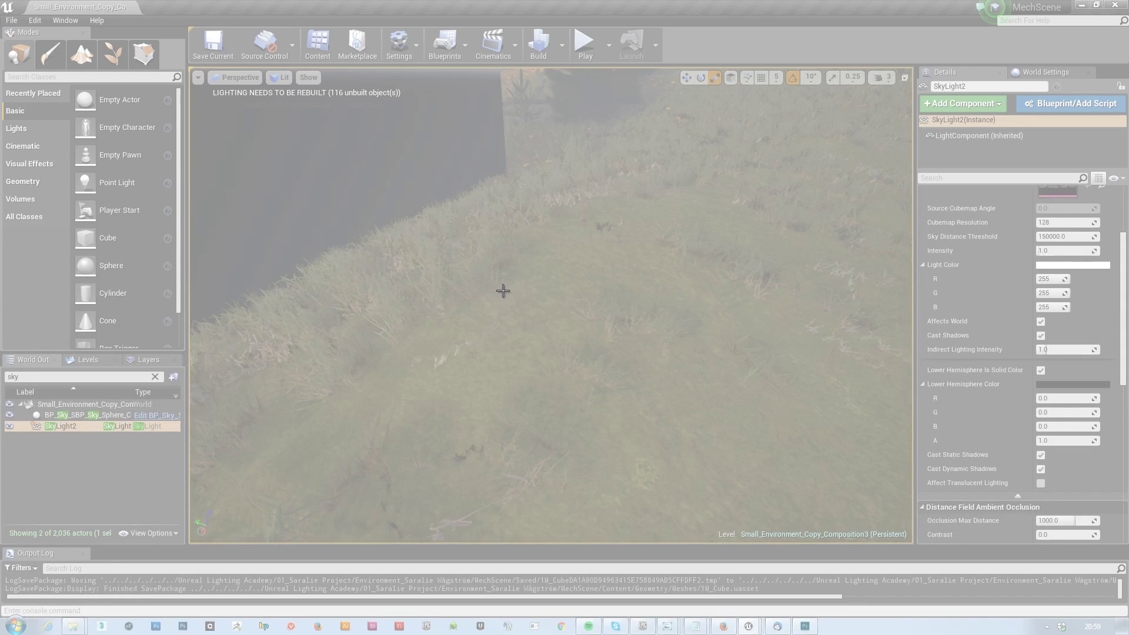
pyautogui.moveTo(503, 290); pyautogui.dragTo(791, 528)
pyautogui.rightClick(639, 398)
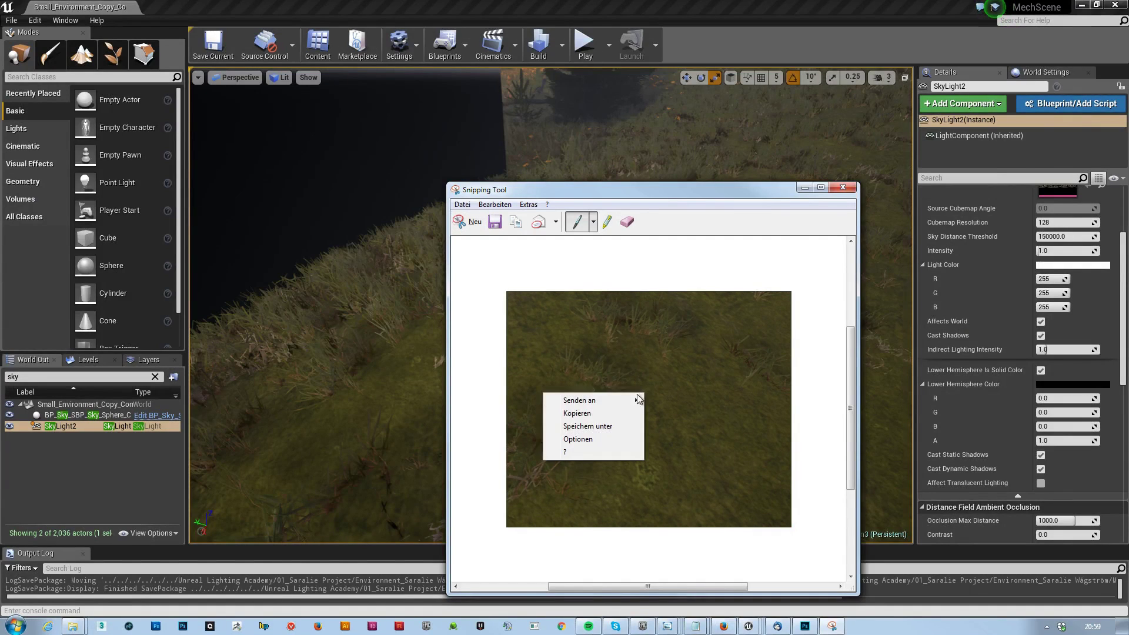
pyautogui.click(594, 414)
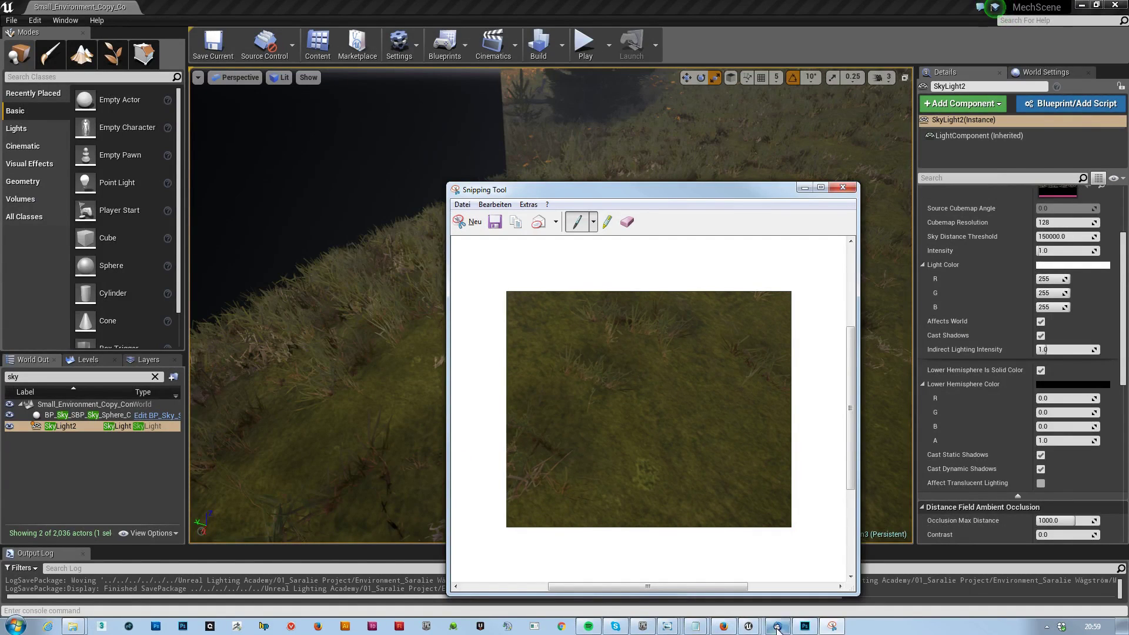
# Switch to Photoshop, paste the grass snip into the Unbenannt-1 document and enlarge it to cover the whole canvas
pyautogui.click(803, 627)
pyautogui.click(895, 42)
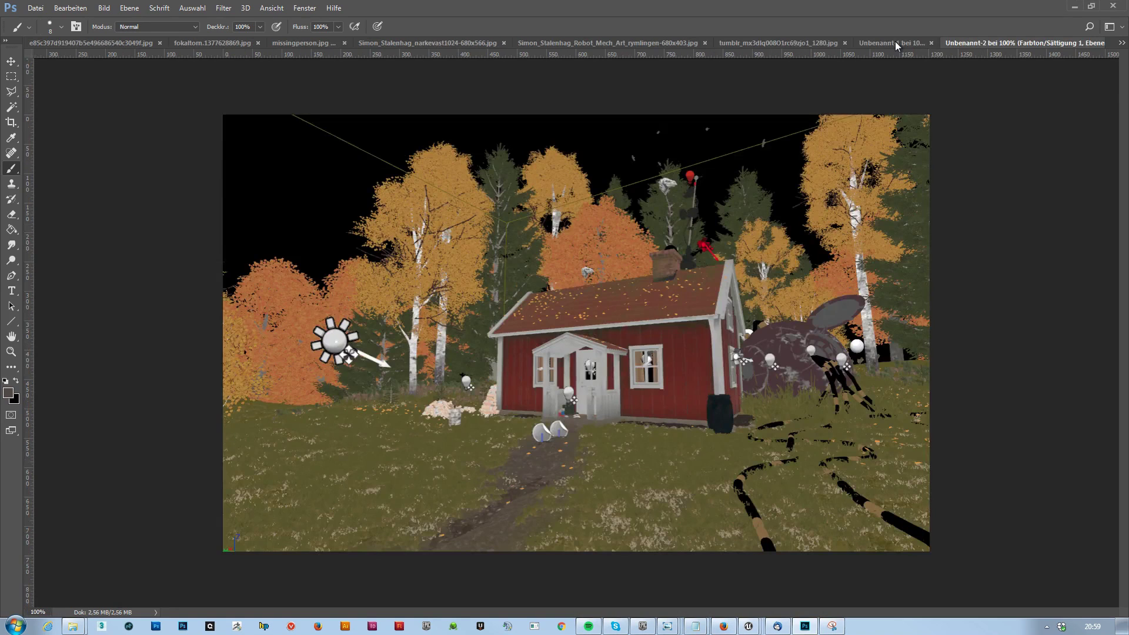
pyautogui.click(821, 43)
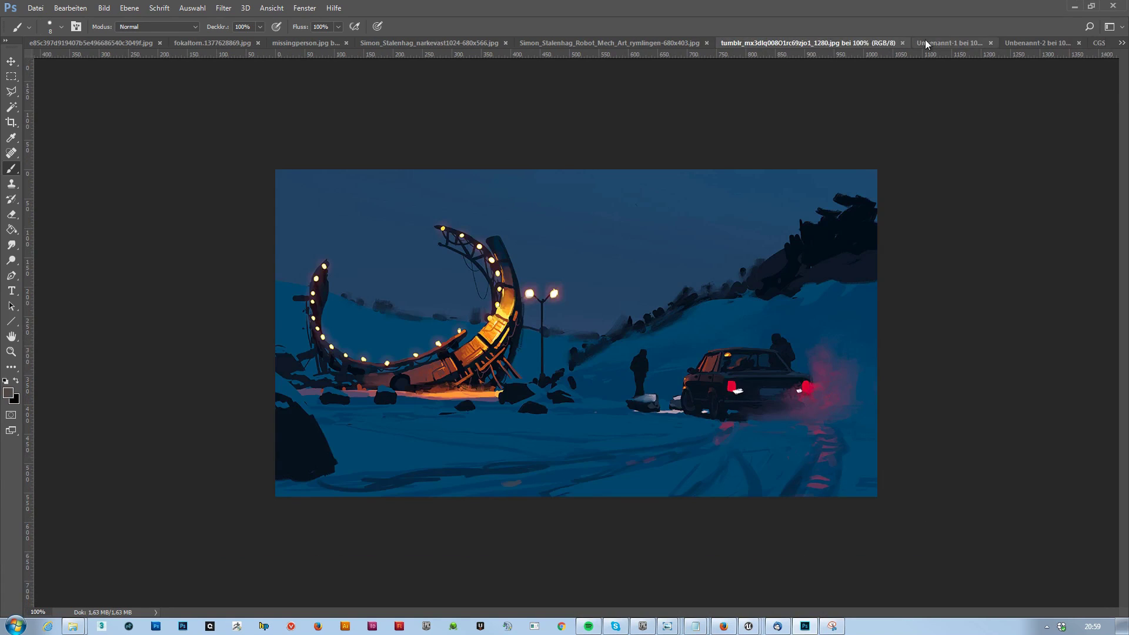
pyautogui.click(926, 43)
pyautogui.hotkey('ctrl', 'v')
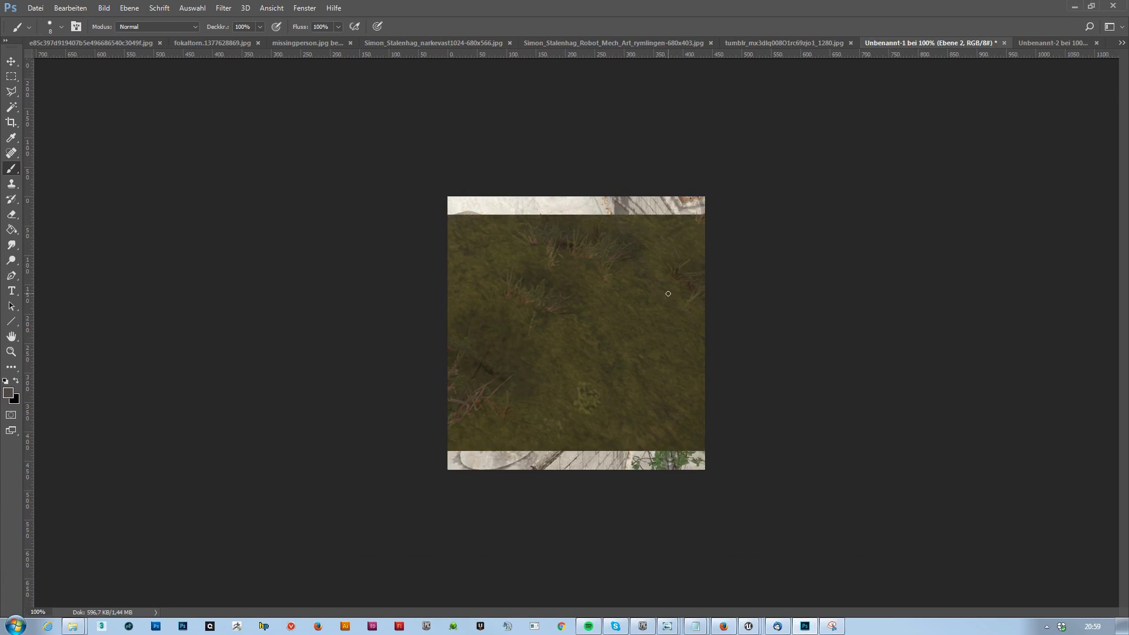
pyautogui.hotkey('ctrl', 't')
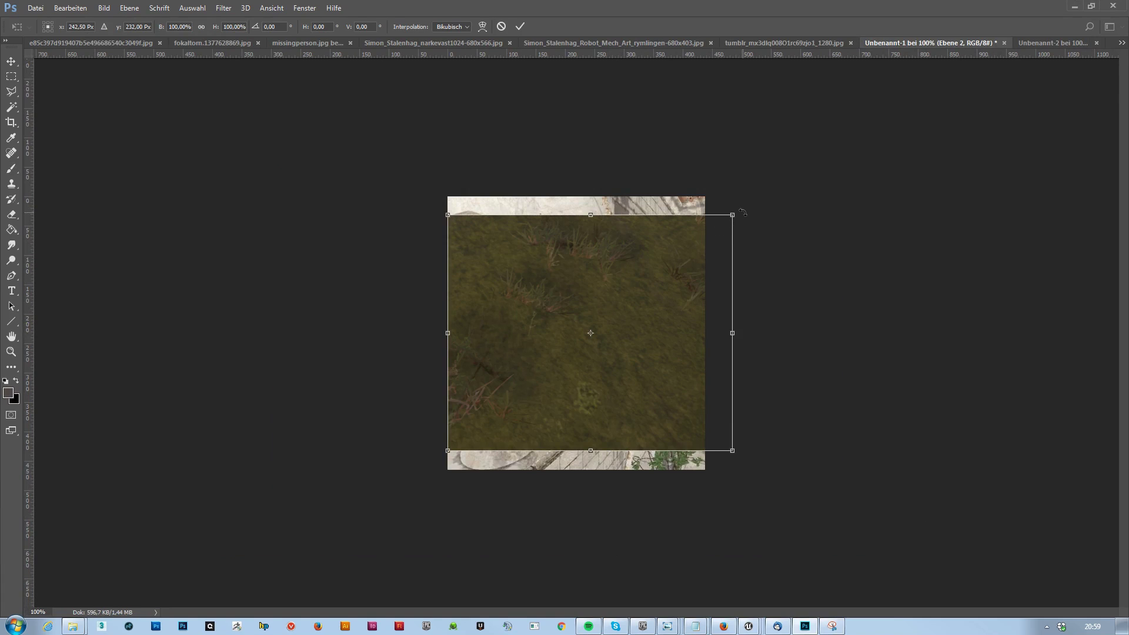
pyautogui.keyDown('alt'); pyautogui.keyDown('shift'); pyautogui.moveTo(733, 214); pyautogui.dragTo(804, 169); pyautogui.keyUp('shift'); pyautogui.keyUp('alt')
pyautogui.press('Escape')
pyautogui.press('b')
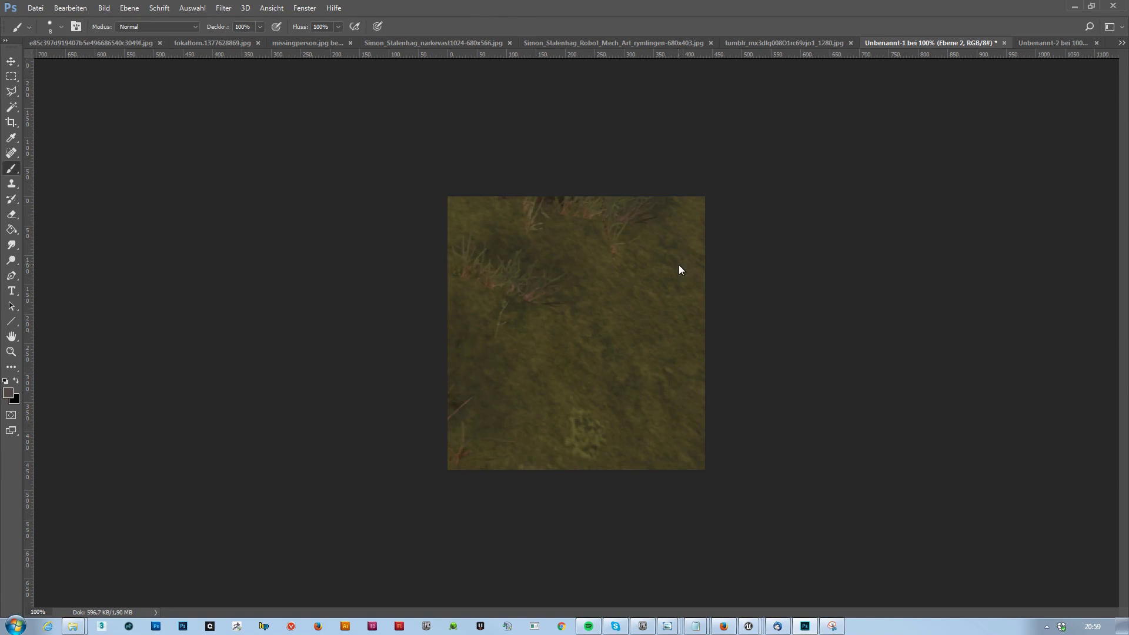
# Average the grass layer into one flat color, sample it as the foreground color and copy its hex code 3f3c1c
pyautogui.click(192, 8)
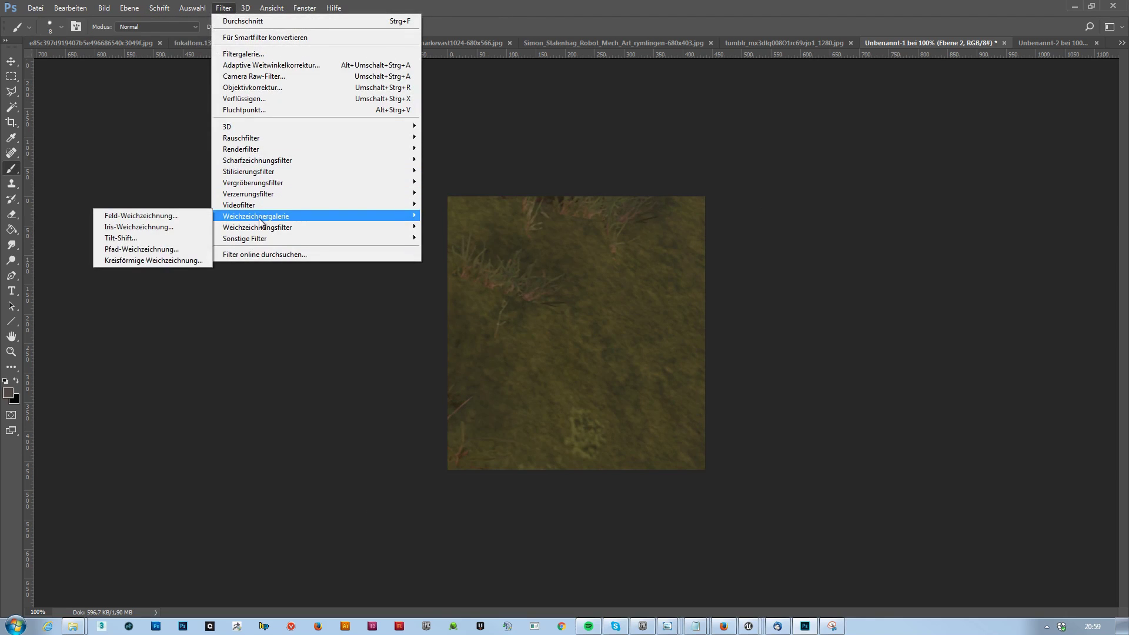
pyautogui.moveTo(254, 229)
pyautogui.click(145, 249)
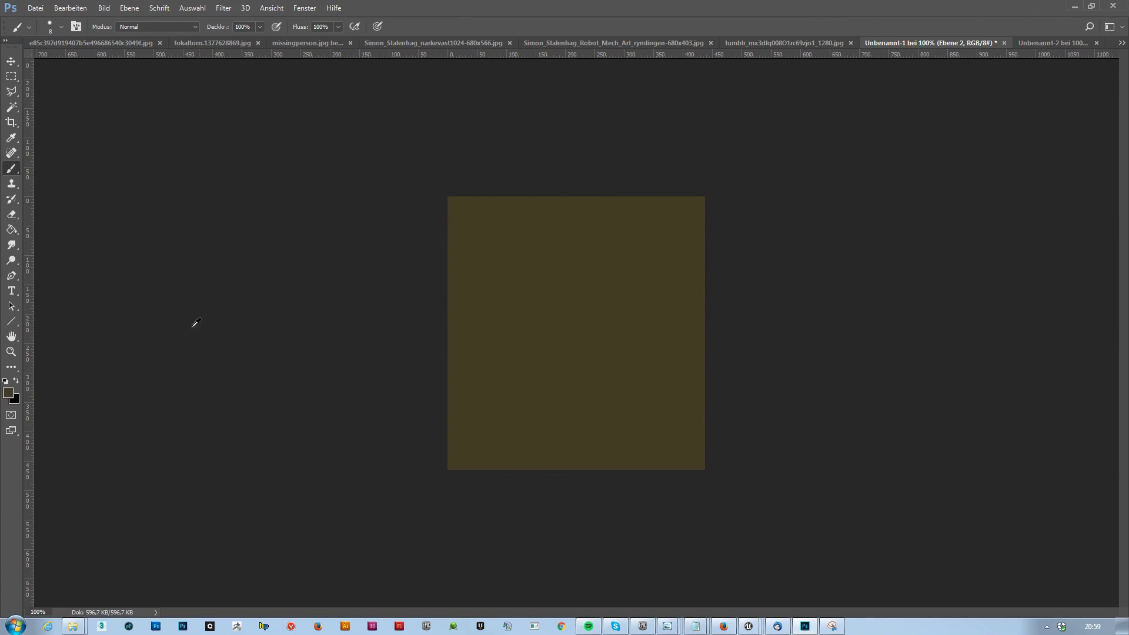
pyautogui.click(9, 392)
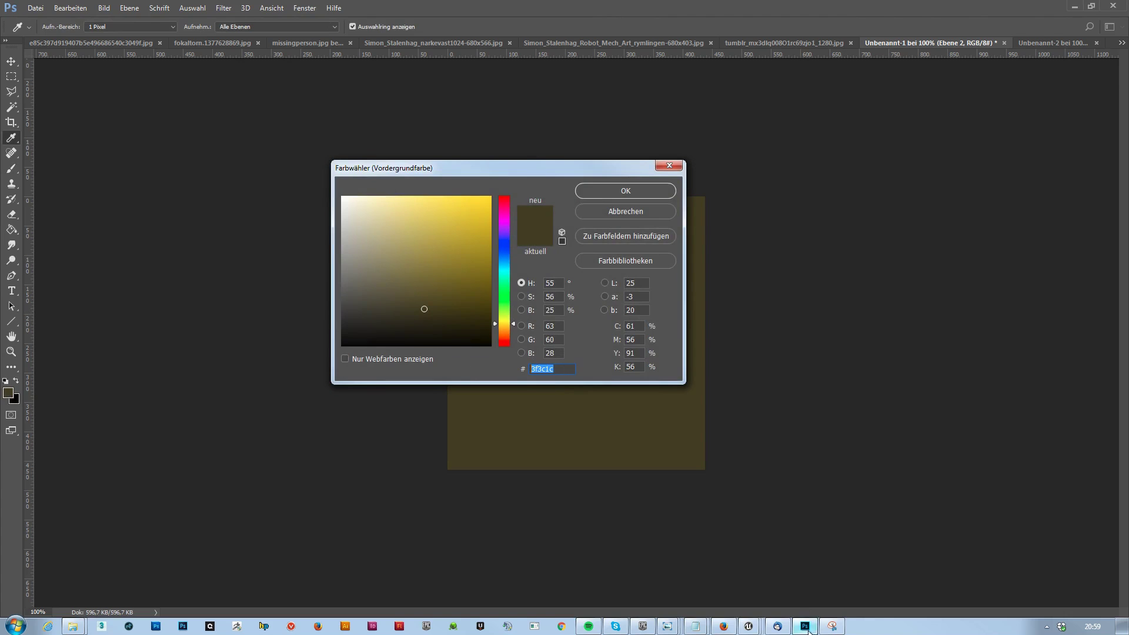
# Switch back to Unreal and set SkyLight2's Lower Hemisphere Color to hex sRGB 3f3c1c
pyautogui.moveTo(757, 628)
pyautogui.click(755, 566)
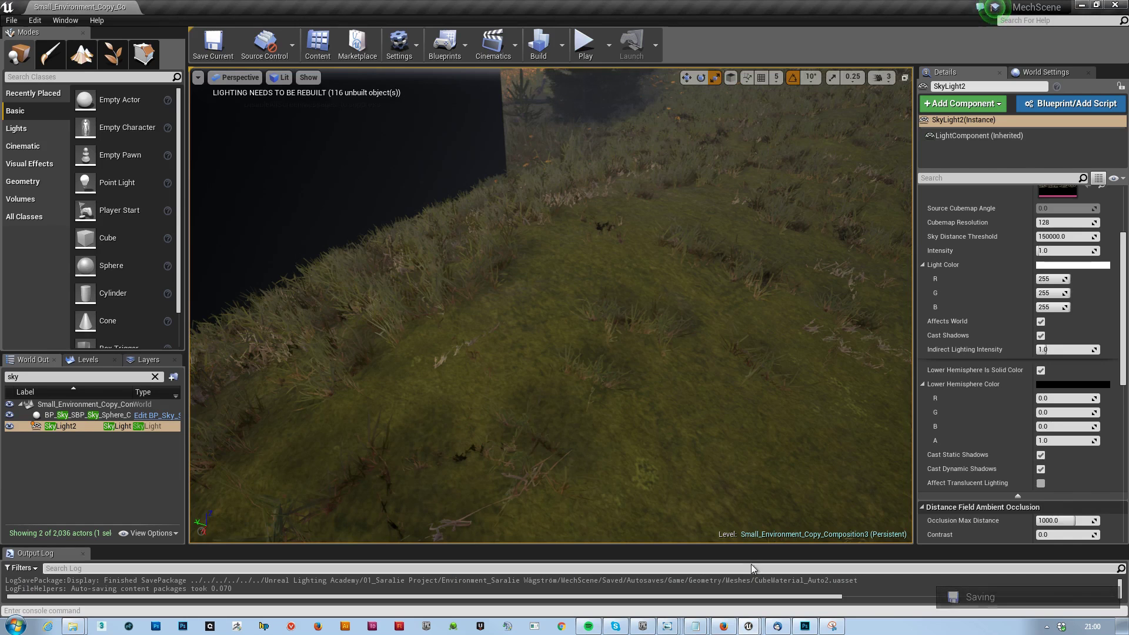
pyautogui.click(1057, 384)
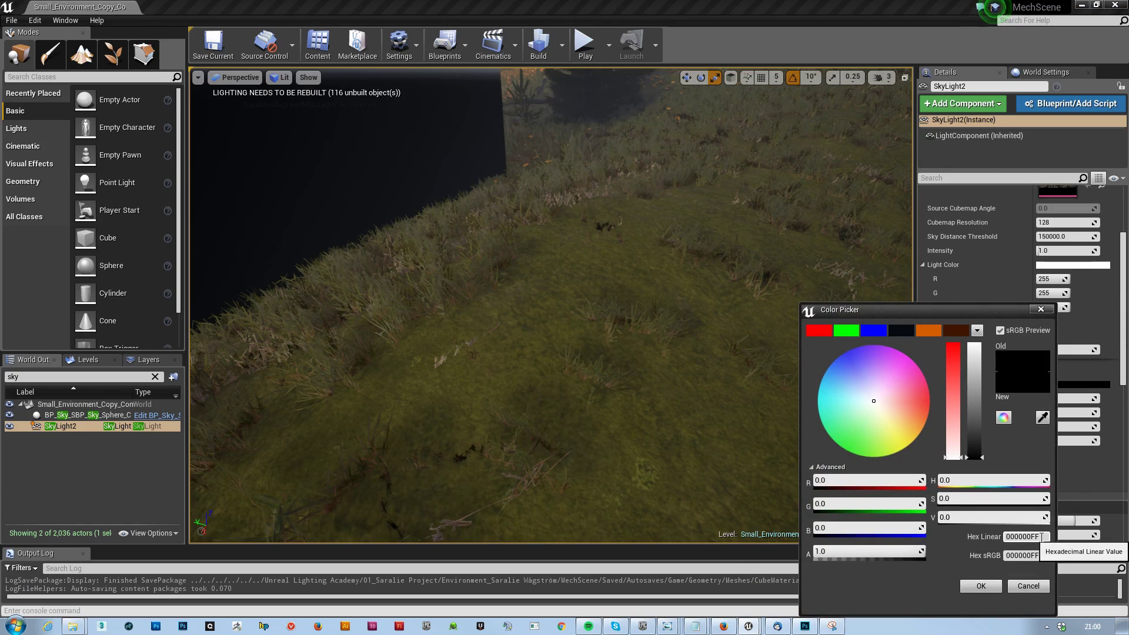
pyautogui.moveTo(972, 316); pyautogui.dragTo(768, 235)
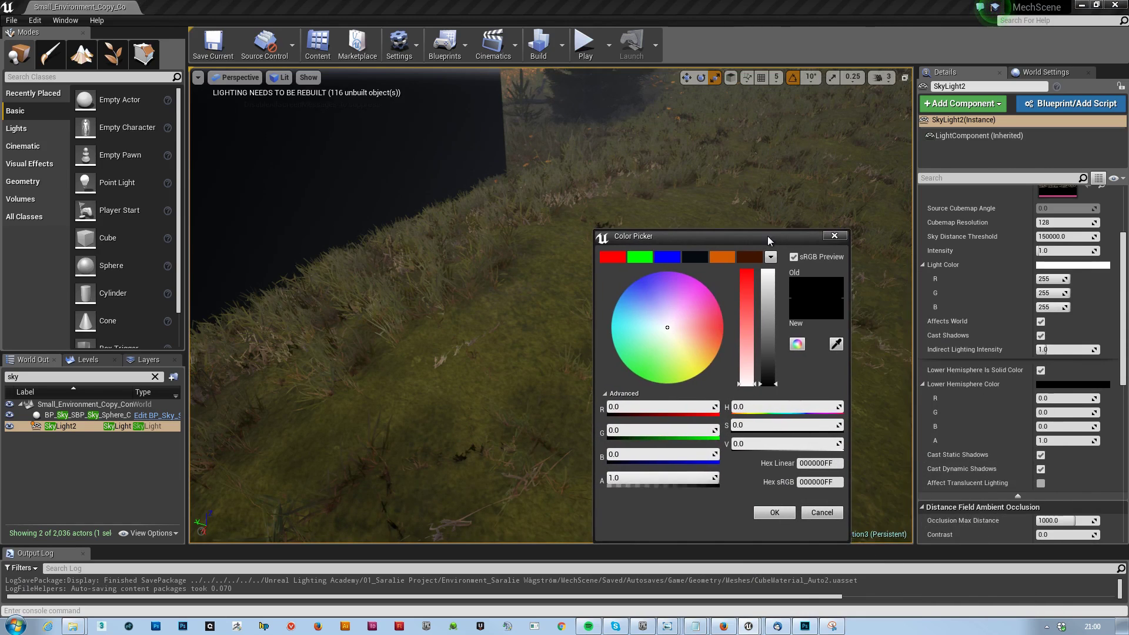
pyautogui.click(823, 484)
pyautogui.hotkey('ctrl', 'v')
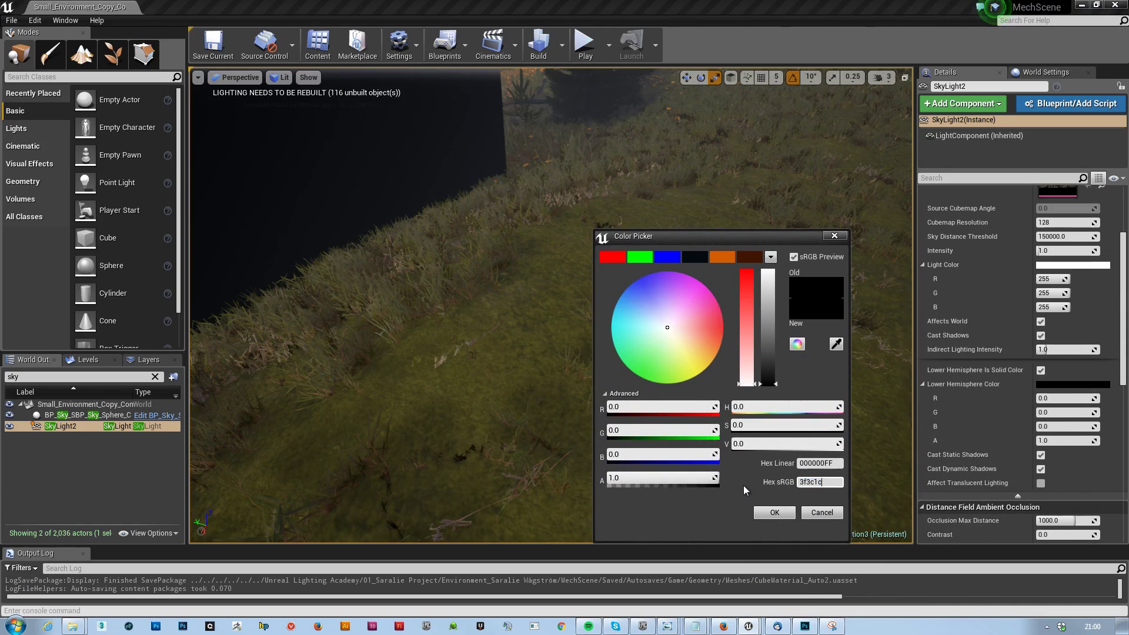
pyautogui.press('Return')
pyautogui.press('Tab')
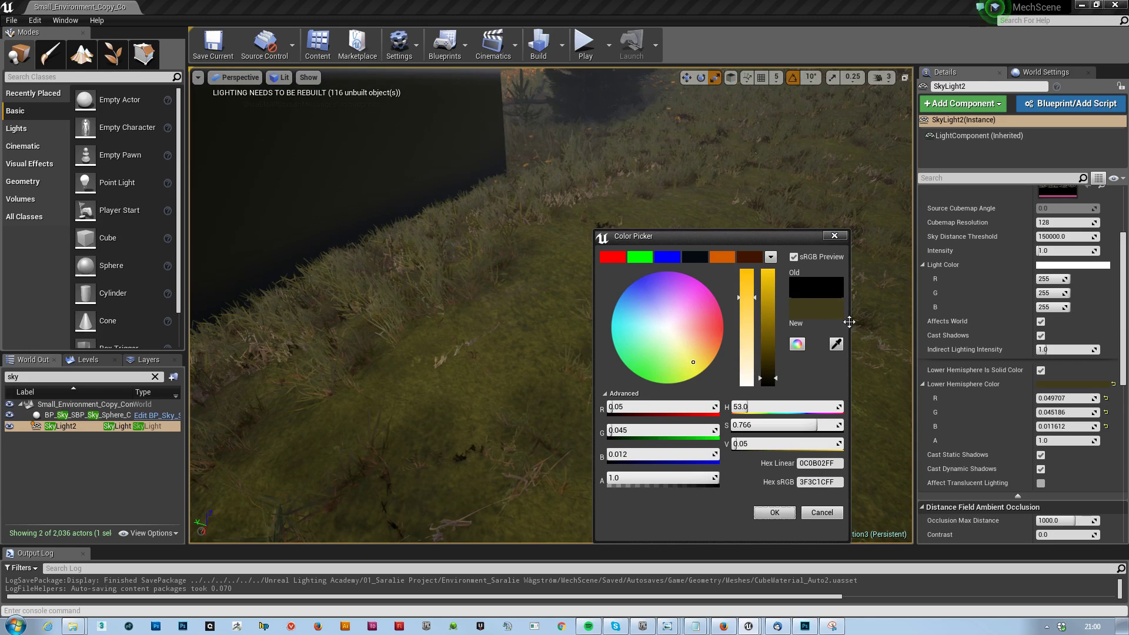
pyautogui.click(780, 513)
# Check the cube's lower hemisphere reflection, then show the grass beside it in the base color buffer visualization
pyautogui.moveTo(776, 505); pyautogui.dragTo(741, 367, button='right')
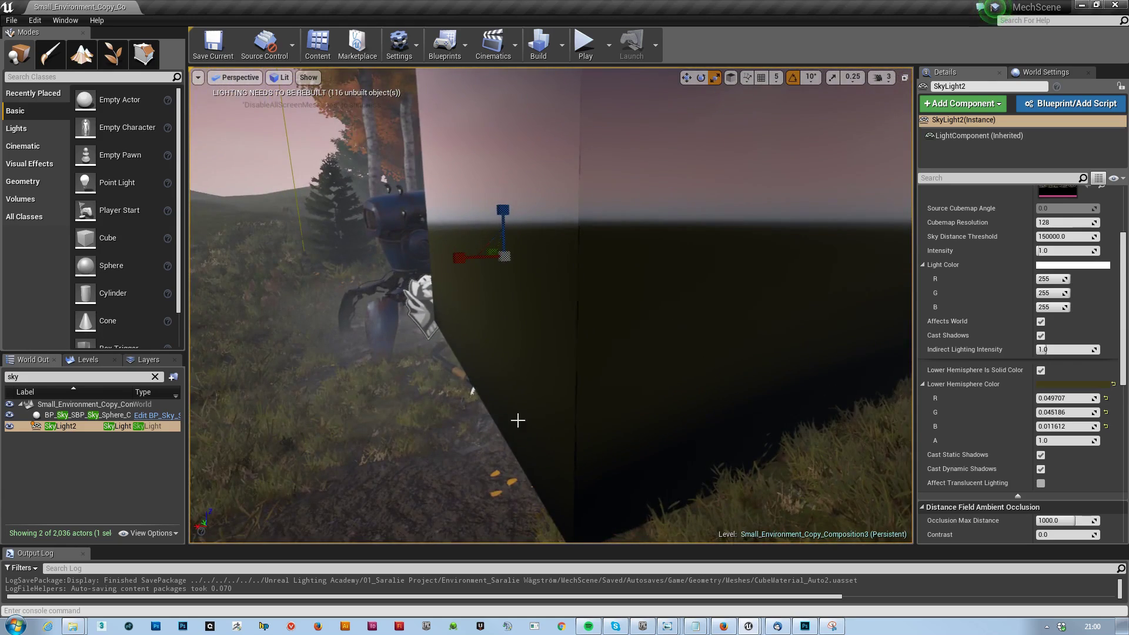
pyautogui.moveTo(517, 420); pyautogui.dragTo(660, 353, button='right')
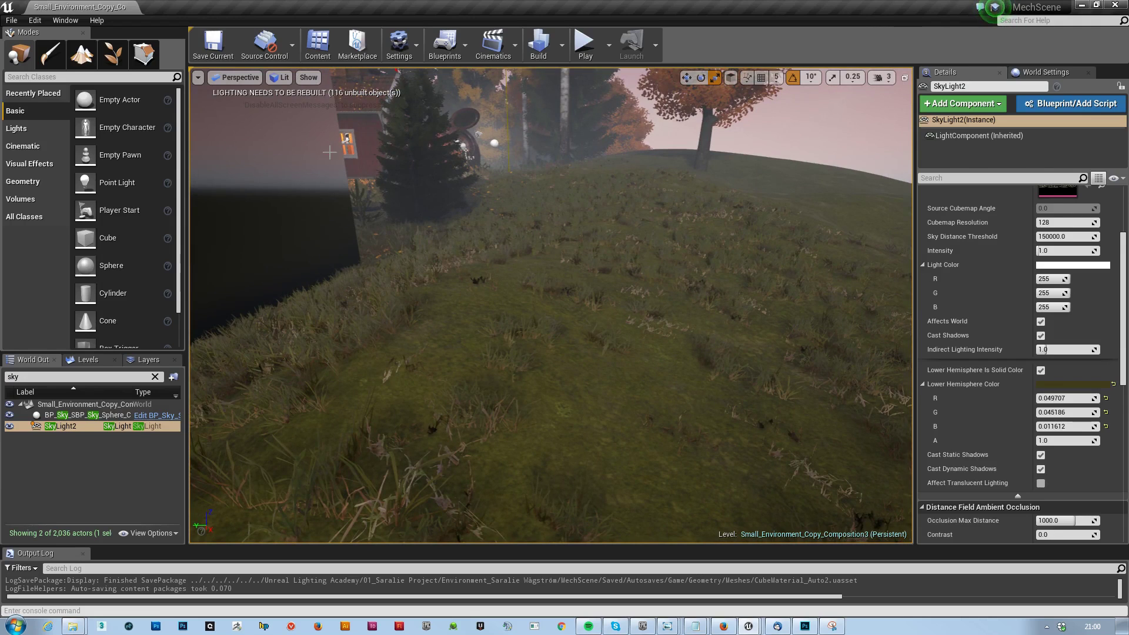
pyautogui.click(287, 84)
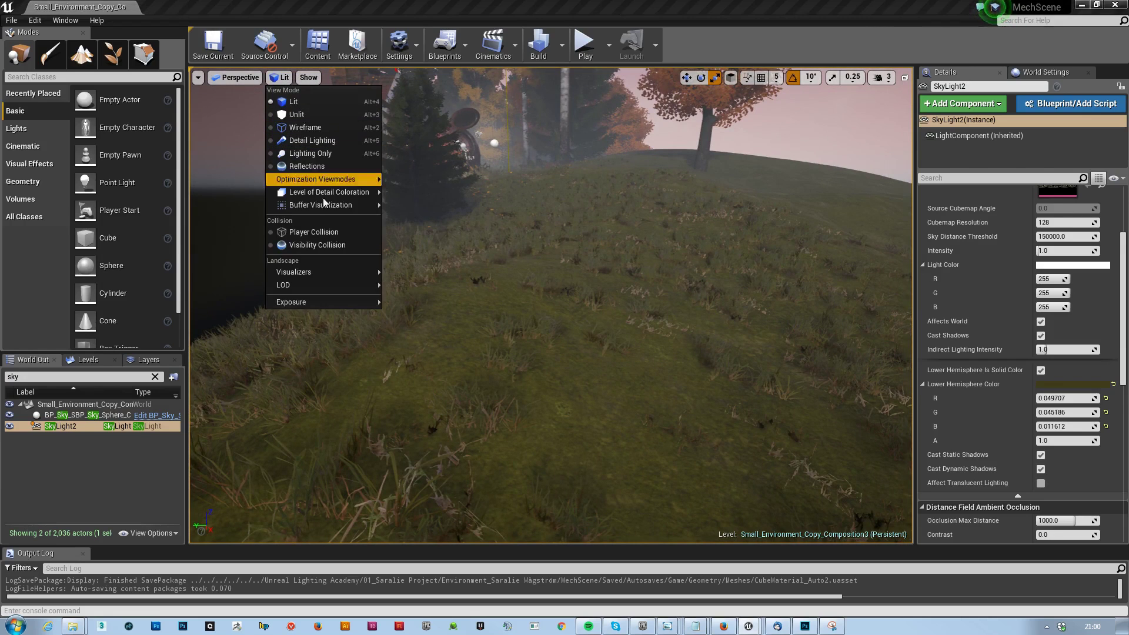
pyautogui.moveTo(330, 207)
pyautogui.click(411, 231)
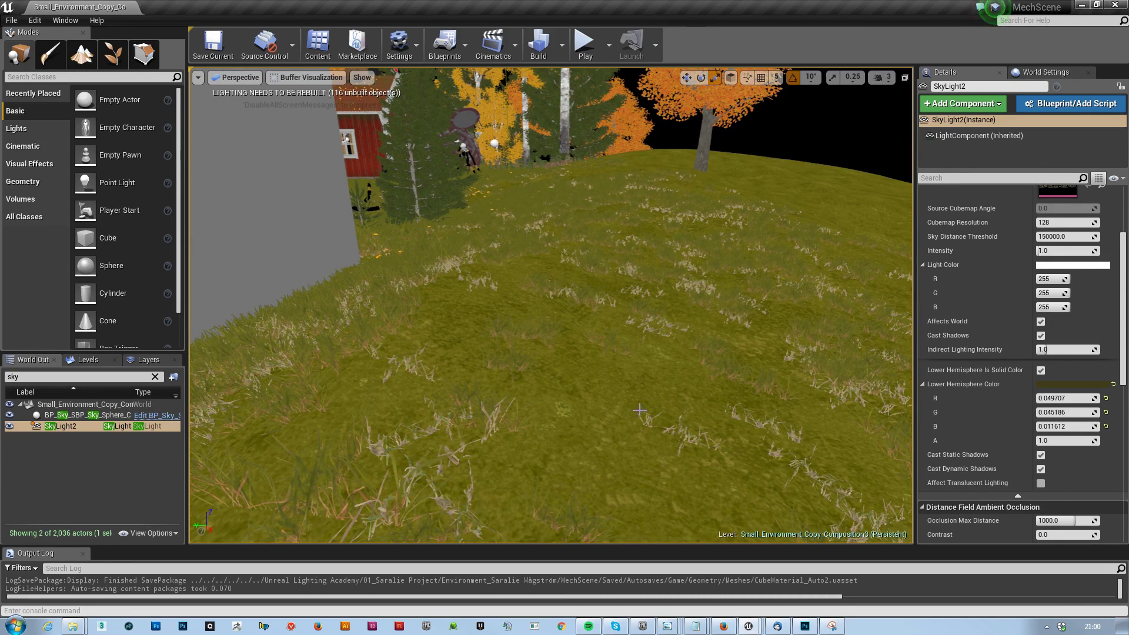
# Set SkyLight2's Lower Hemisphere Color to the grass base color sampled from the viewport, hex sRGB 64610D
pyautogui.click(1063, 384)
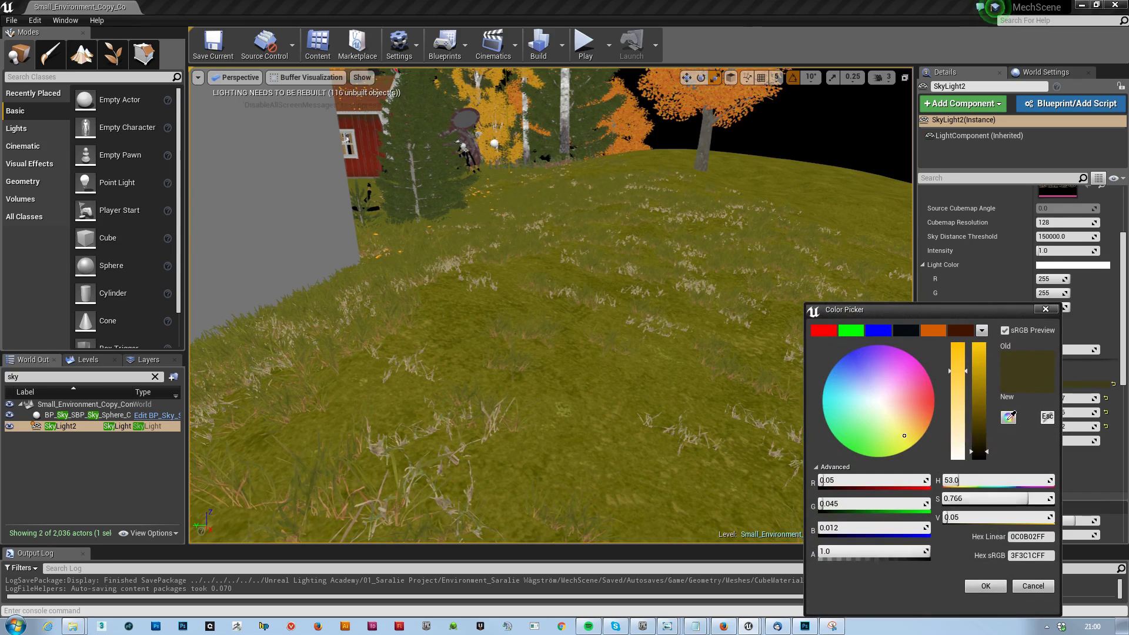
pyautogui.click(1008, 417)
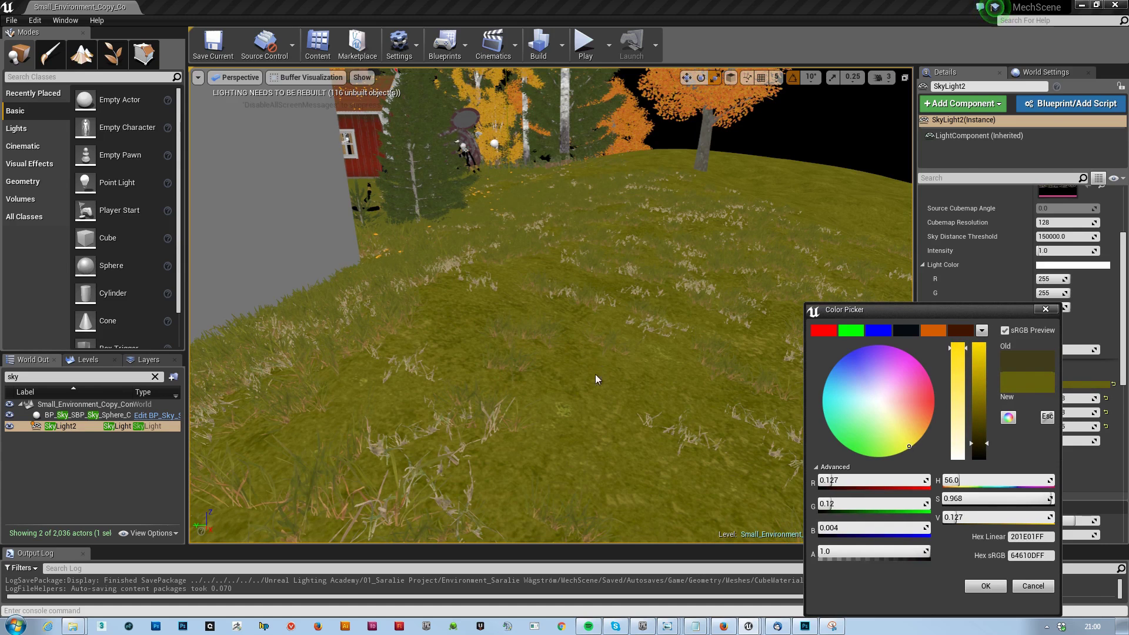
pyautogui.click(597, 374)
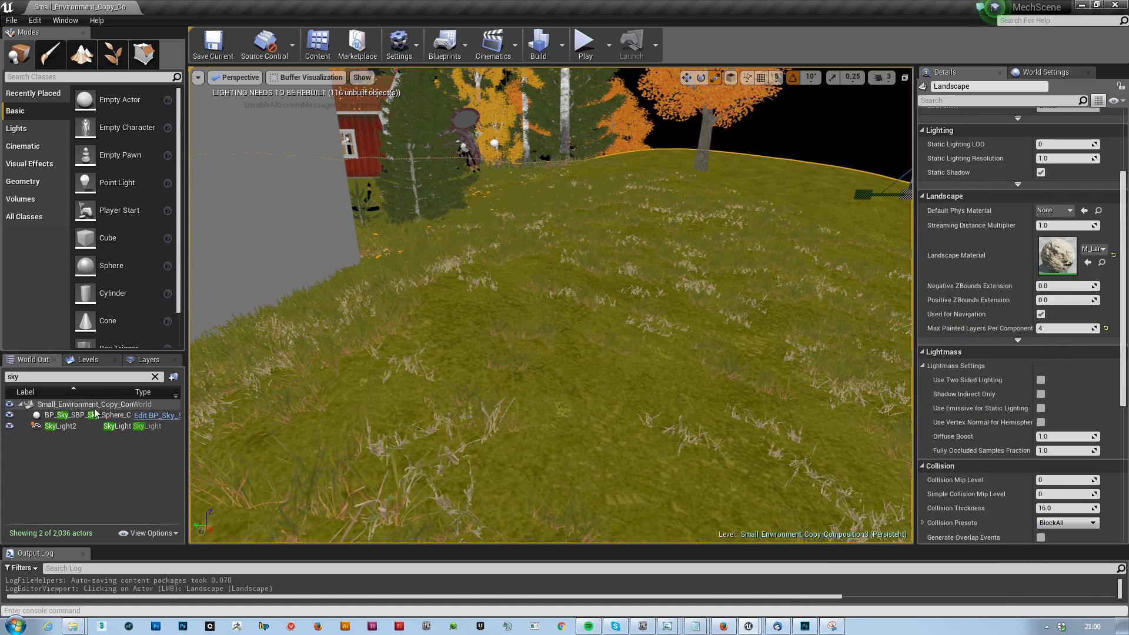
# Reselect SkyLight2, bring it into view and return the viewport to Lit mode
pyautogui.click(64, 426)
pyautogui.press('f')
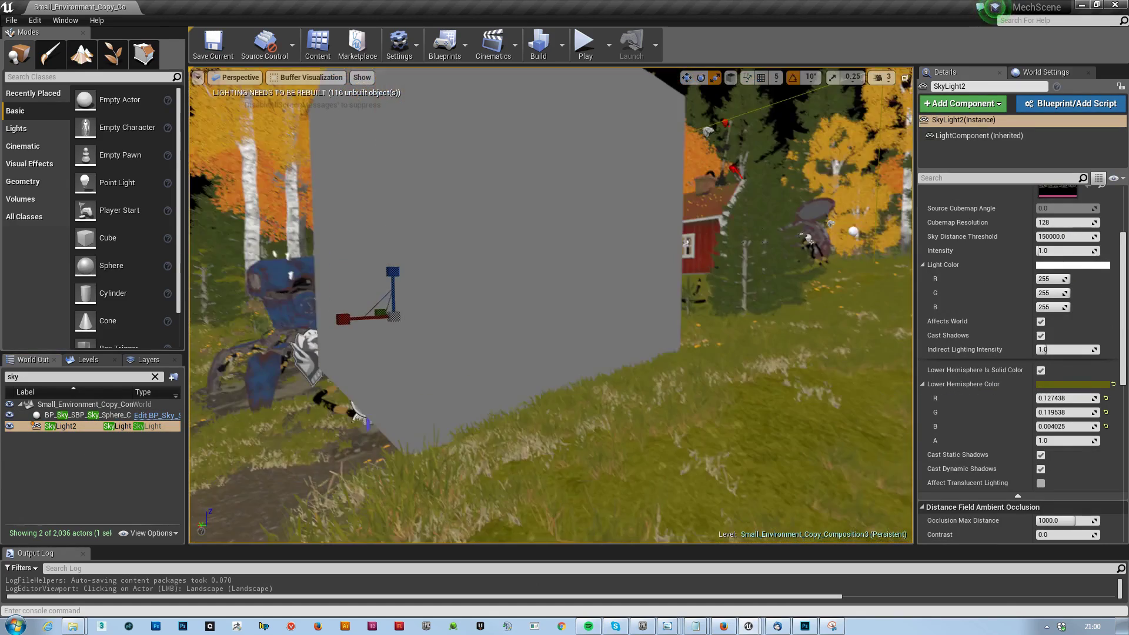
pyautogui.click(304, 79)
pyautogui.click(297, 102)
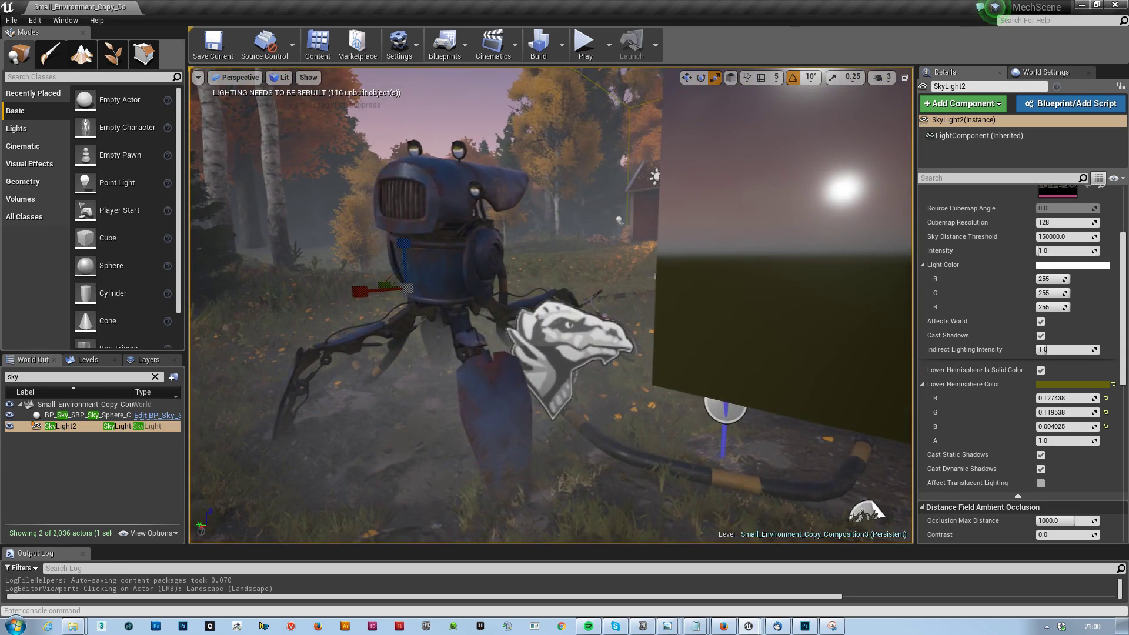
# Toggle Lower Hemisphere Is Solid Color off and on repeatedly to compare its effect on the mech and cube, leaving it on
pyautogui.click(1041, 371)
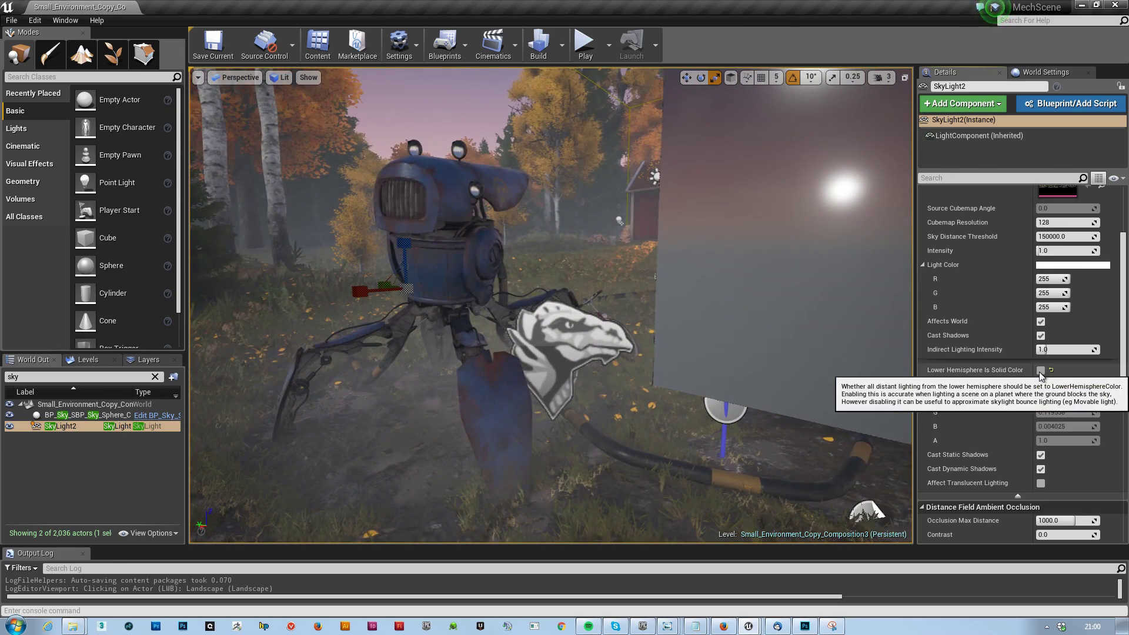
pyautogui.click(1041, 370)
pyautogui.click(1041, 370)
pyautogui.click(1041, 370)
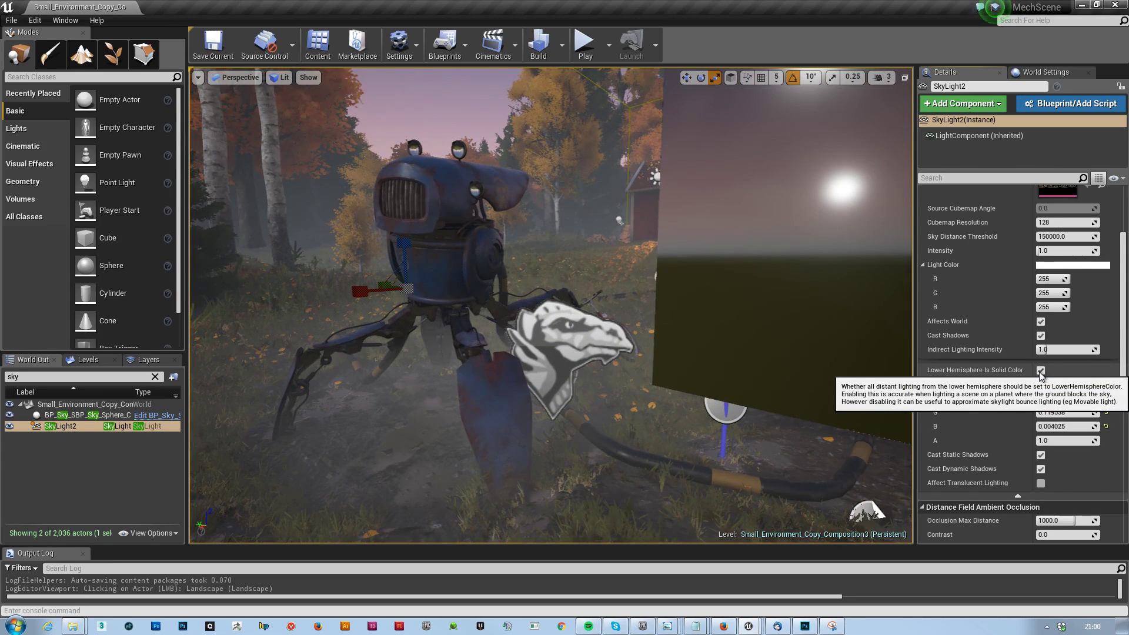
pyautogui.click(1041, 371)
pyautogui.click(1041, 370)
pyautogui.click(1040, 370)
pyautogui.click(1040, 371)
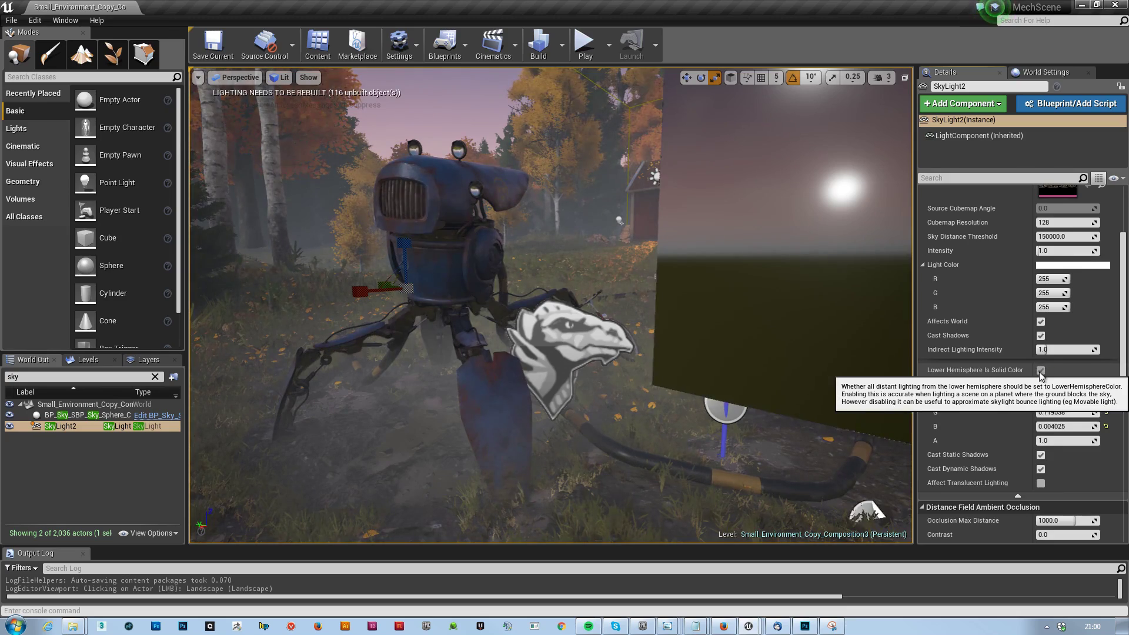
pyautogui.click(1041, 370)
pyautogui.click(1041, 371)
pyautogui.press('w')
pyautogui.moveTo(227, 324); pyautogui.dragTo(194, 329, button='right')
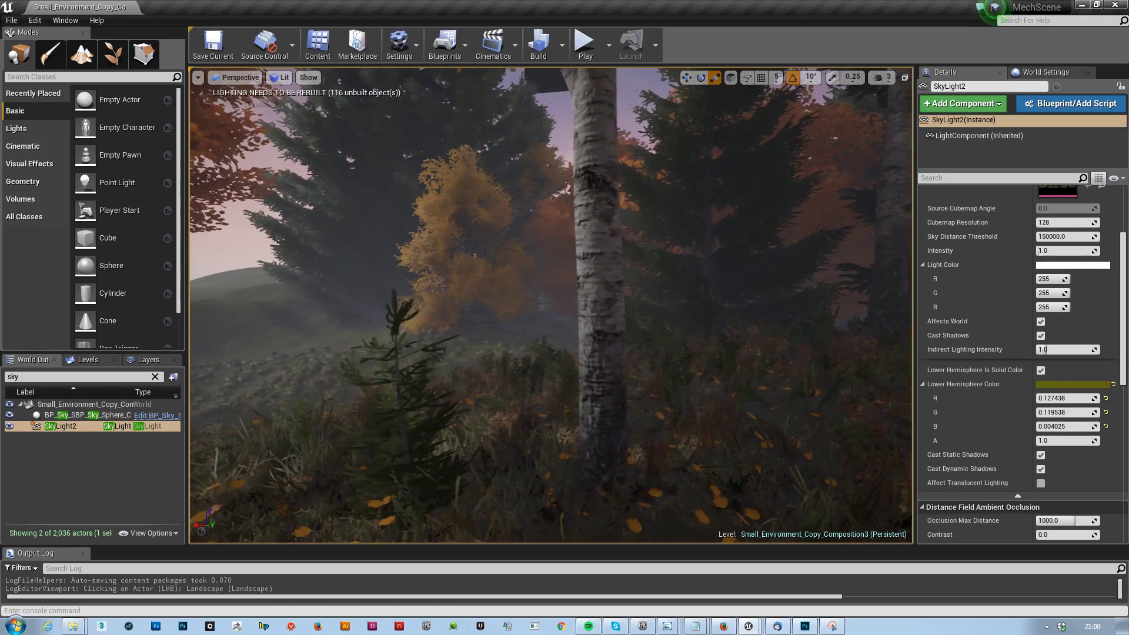
# Show the scene in Lighting Only mode and set SkyLight2's Lower Hemisphere Color to saturated red, hex sRGB E8002B
pyautogui.click(281, 77)
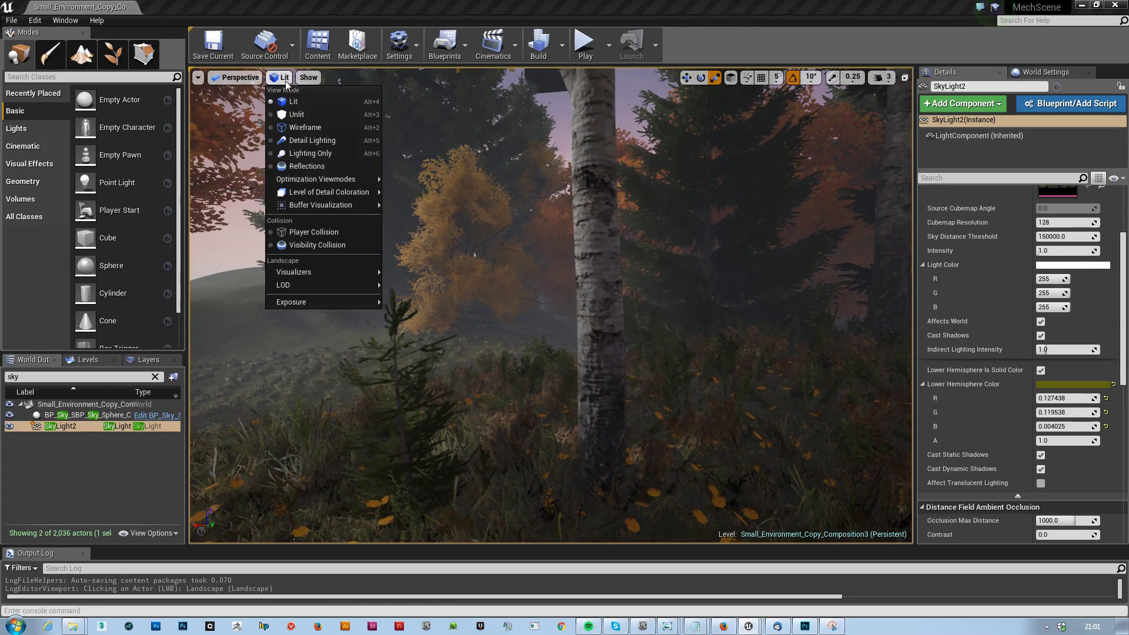
pyautogui.click(326, 153)
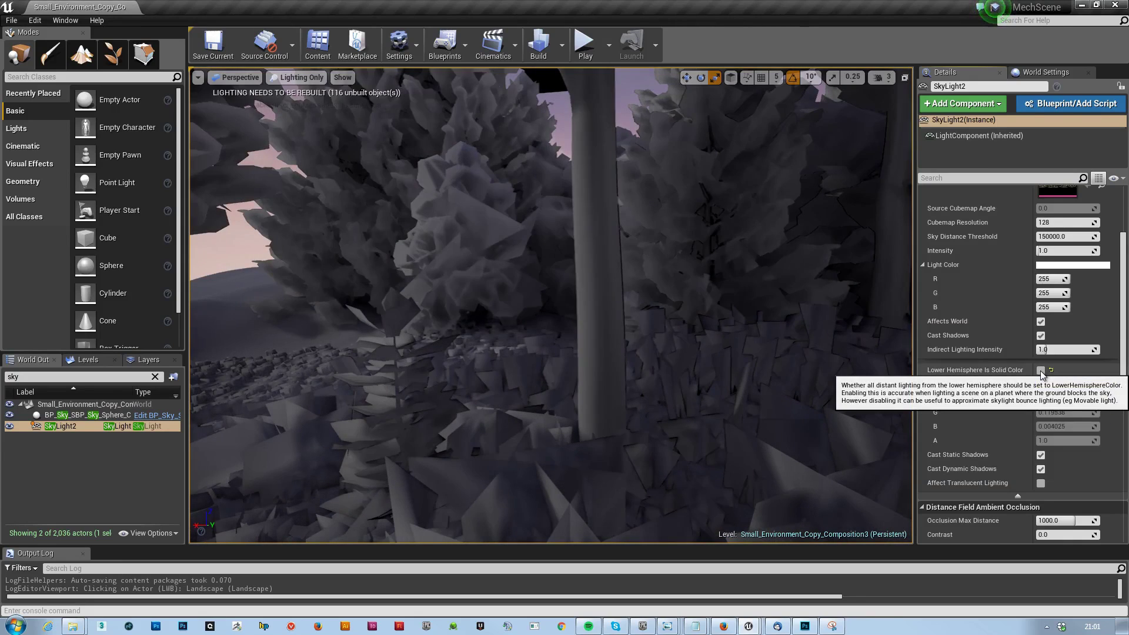
pyautogui.click(1084, 386)
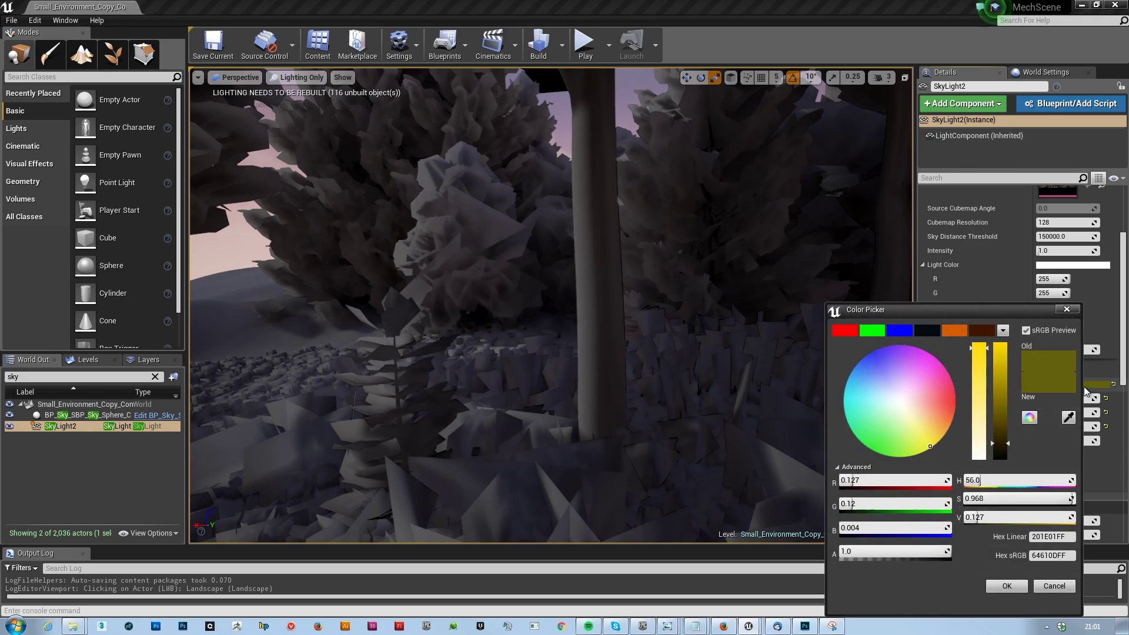
pyautogui.moveTo(934, 406)
pyautogui.mouseDown()
pyautogui.moveTo(991, 404)
pyautogui.moveTo(1000, 366)
pyautogui.mouseUp()
pyautogui.click(1007, 587)
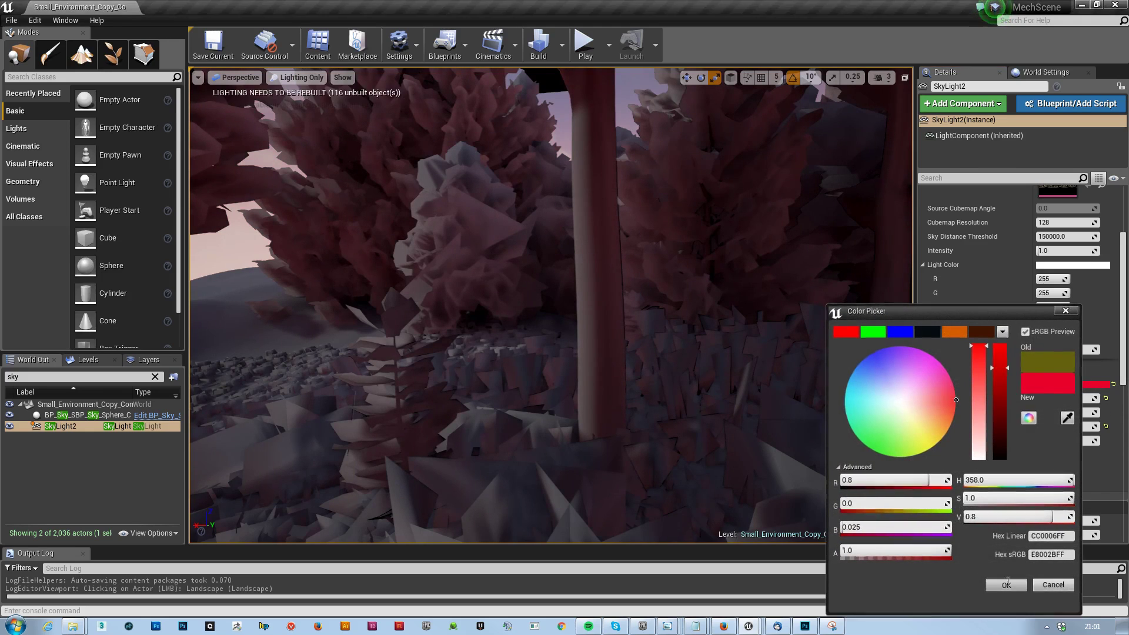
pyautogui.moveTo(705, 388); pyautogui.dragTo(871, 400, button='right')
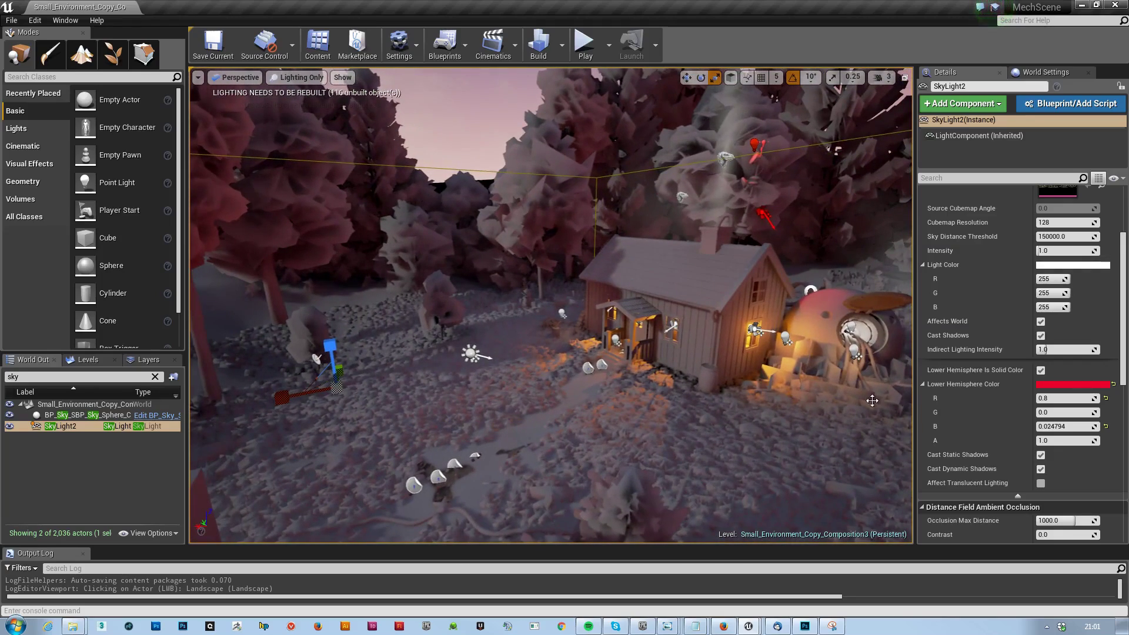
# Set SkyLight2's Lower Hemisphere Color to a dark green, hex sRGB 30824B
pyautogui.click(1050, 383)
pyautogui.moveTo(870, 428); pyautogui.dragTo(848, 442)
pyautogui.moveTo(962, 405); pyautogui.dragTo(963, 347)
pyautogui.click(942, 394)
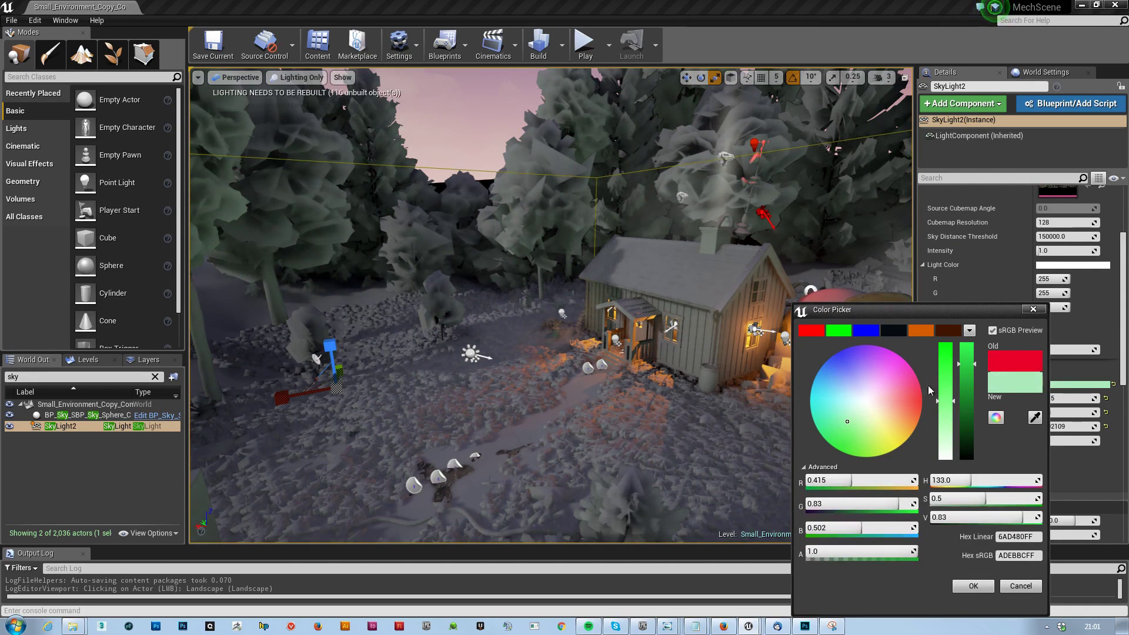
pyautogui.moveTo(944, 385)
pyautogui.mouseDown()
pyautogui.moveTo(969, 405)
pyautogui.moveTo(941, 360)
pyautogui.mouseUp()
pyautogui.moveTo(968, 451); pyautogui.dragTo(969, 433)
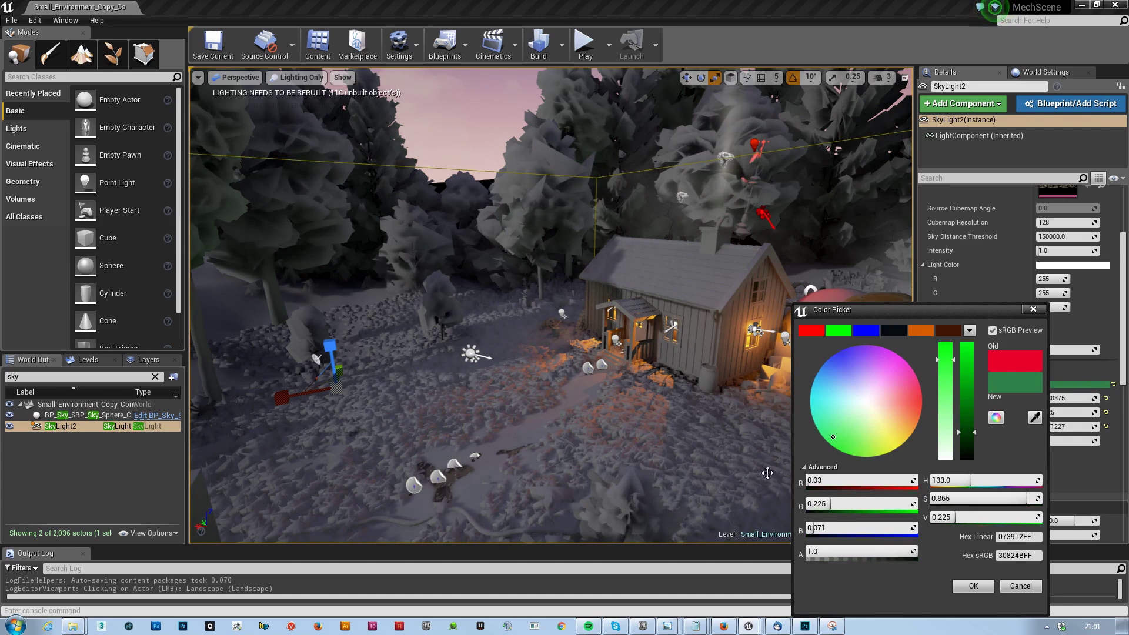
pyautogui.click(989, 588)
# Examine the lower hemisphere's bounce lighting on the mech, trees and house, along with SkyLight2's light source settings
pyautogui.moveTo(553, 306); pyautogui.dragTo(553, 306, button='right')
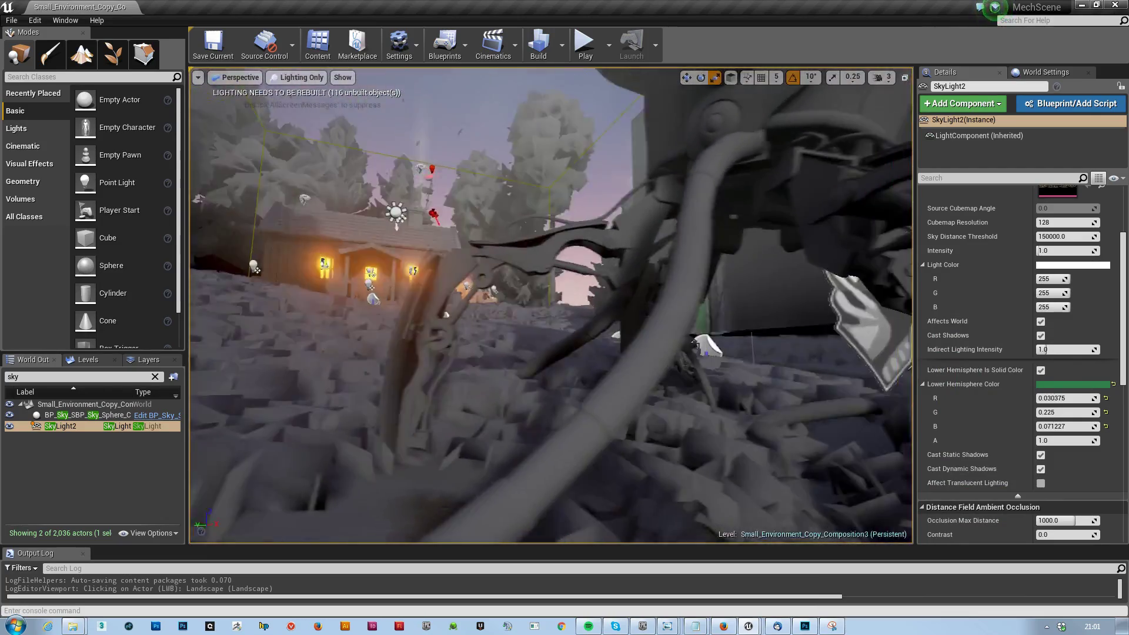
pyautogui.moveTo(642, 279); pyautogui.dragTo(642, 279, button='right')
pyautogui.moveTo(767, 374); pyautogui.dragTo(766, 375, button='right')
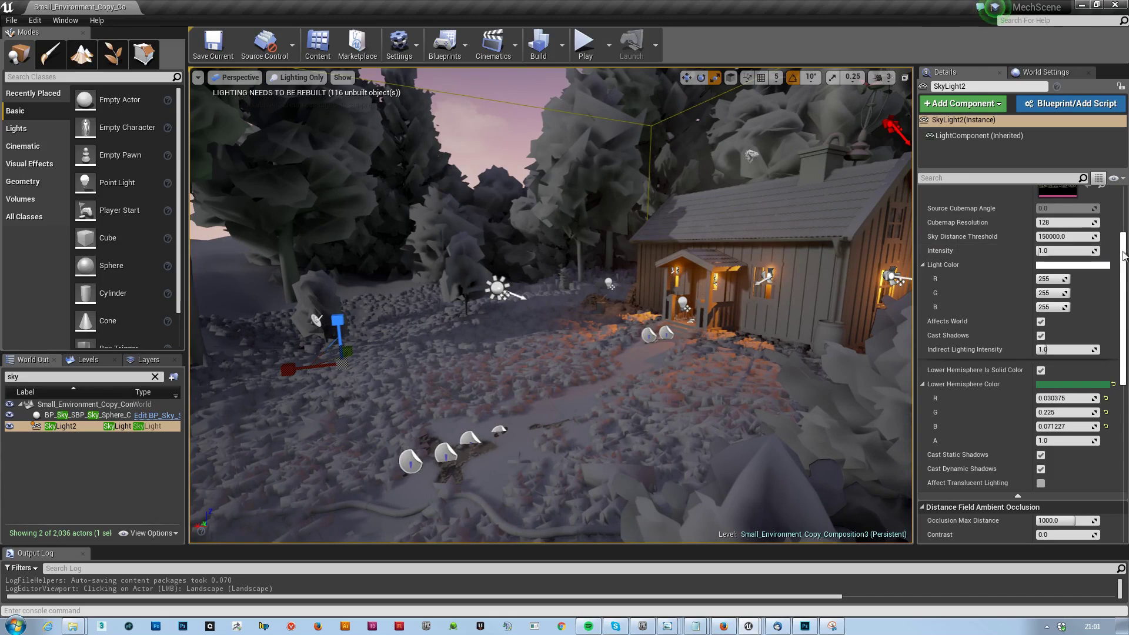
pyautogui.moveTo(1123, 257); pyautogui.dragTo(1122, 207)
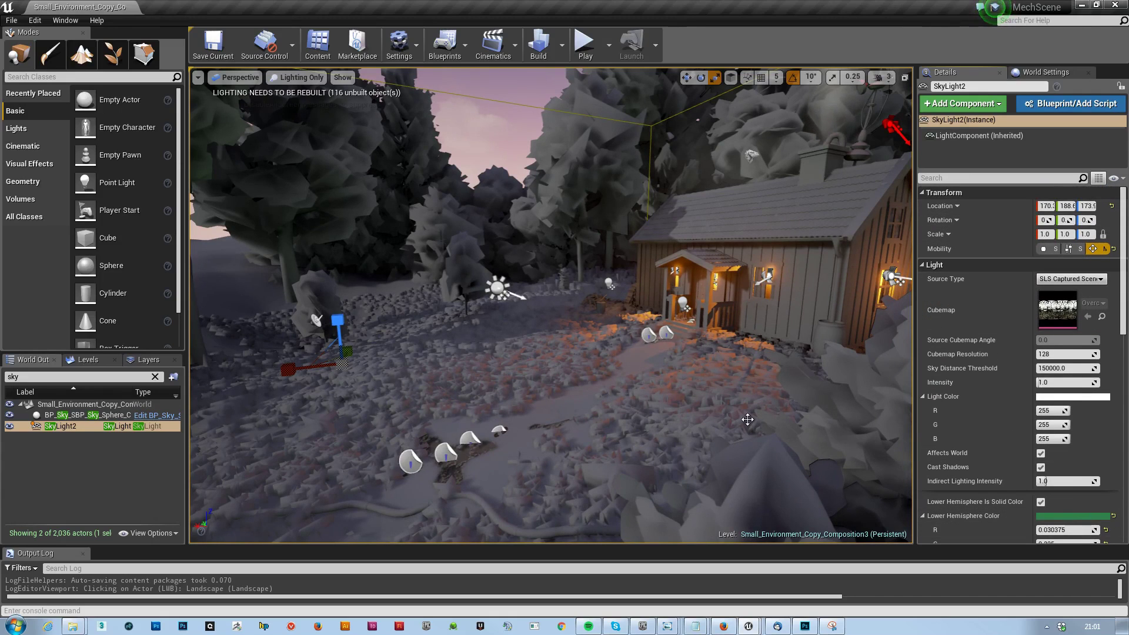
pyautogui.moveTo(551, 305); pyautogui.dragTo(600, 318, button='right')
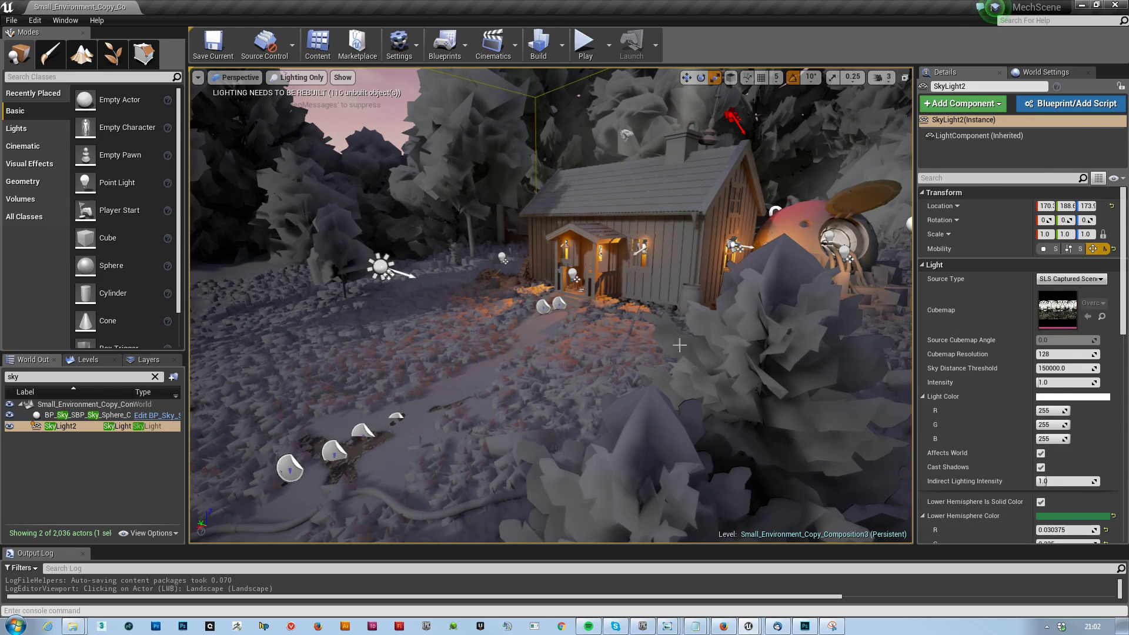
pyautogui.moveTo(679, 345); pyautogui.dragTo(611, 356, button='right')
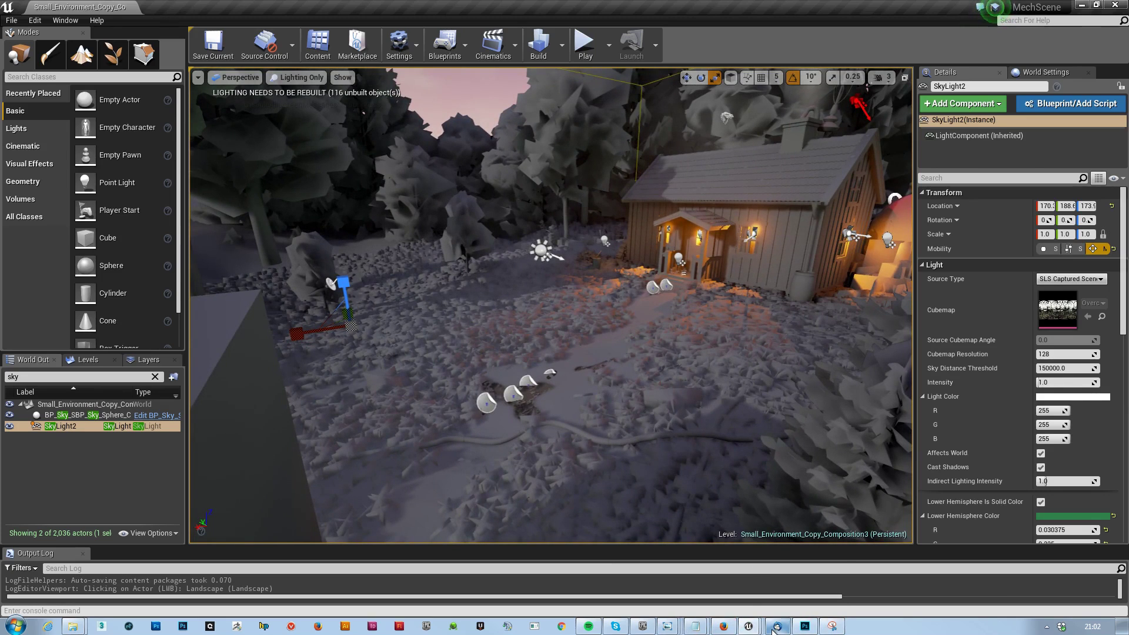
# Switch to Photoshop, dismiss the open color picker, and close the Unbenannt-1 and Unbenannt-2 documents without saving
pyautogui.click(805, 623)
pyautogui.click(649, 211)
pyautogui.press('b')
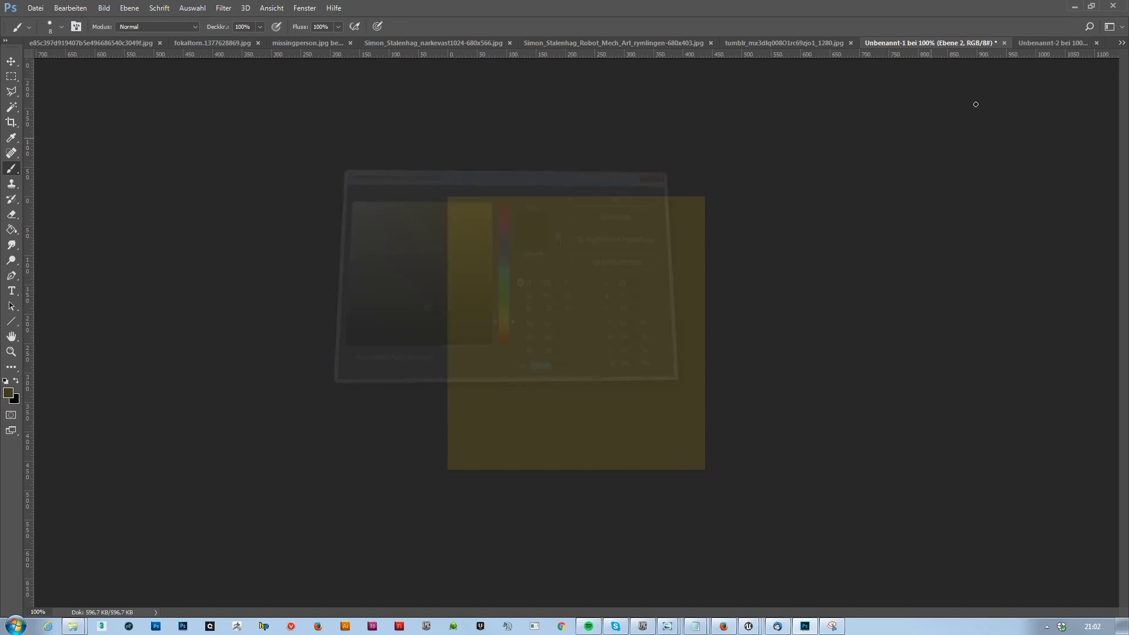
pyautogui.click(1041, 44)
pyautogui.press('d')
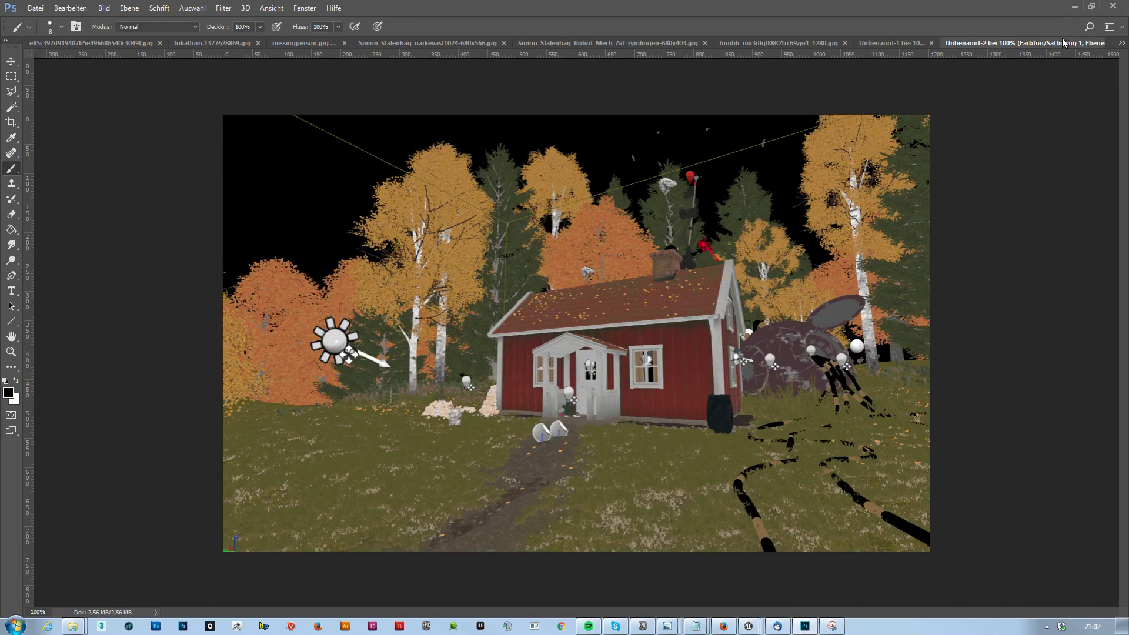
pyautogui.click(931, 42)
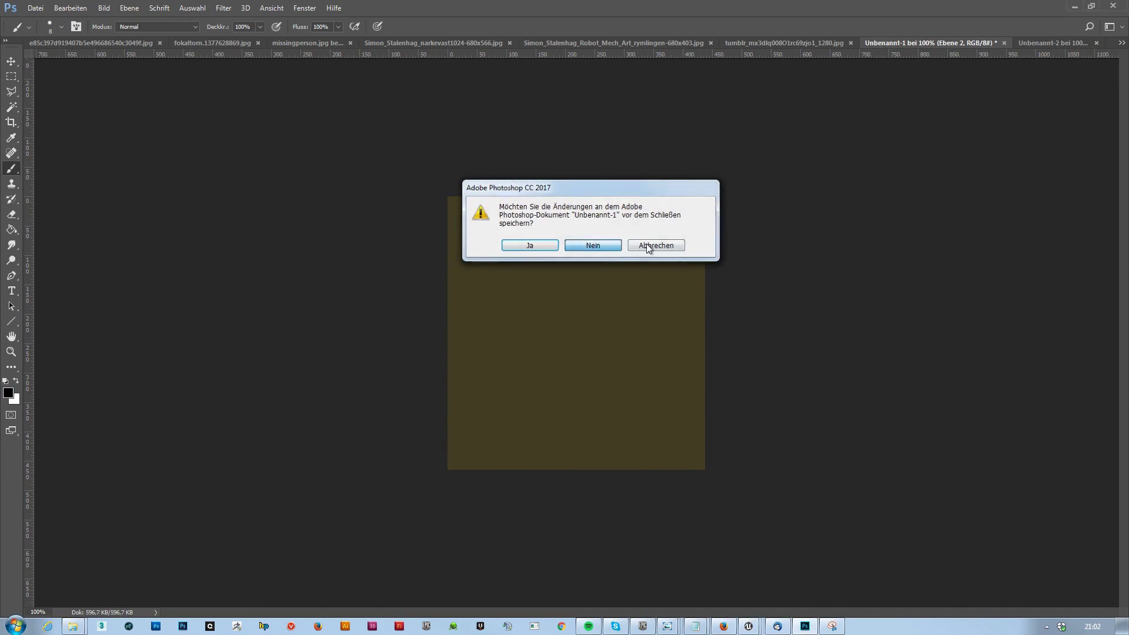
pyautogui.click(608, 246)
pyautogui.click(1070, 43)
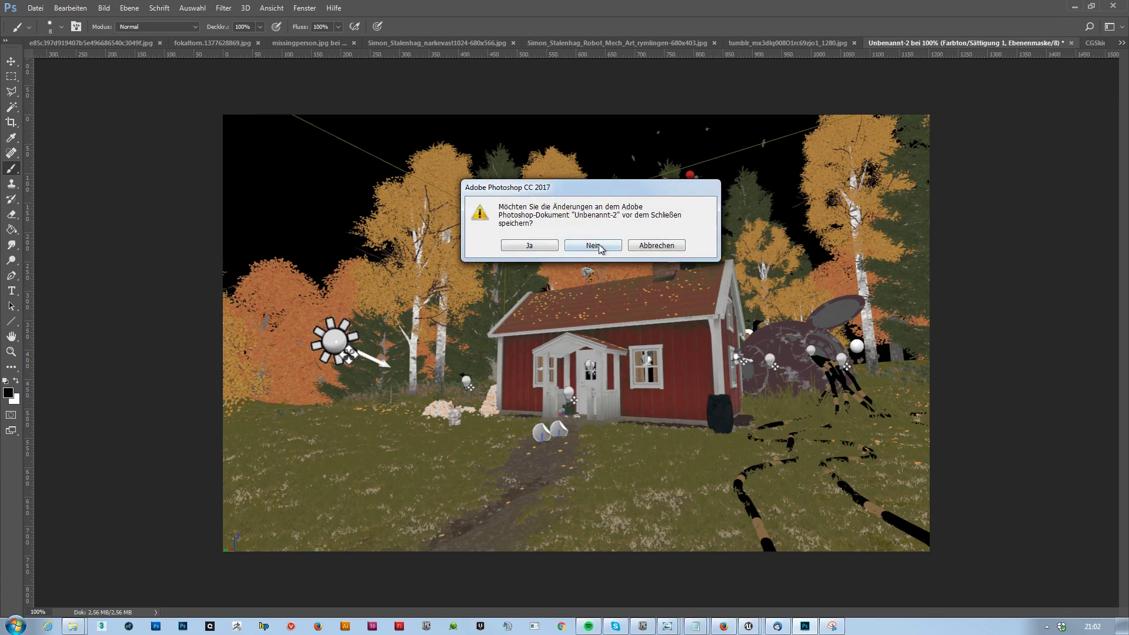
pyautogui.click(603, 247)
# Close the tumblr, Robot_Mech_Art, missingperson and narkevast reference images without saving their changes
pyautogui.click(1048, 43)
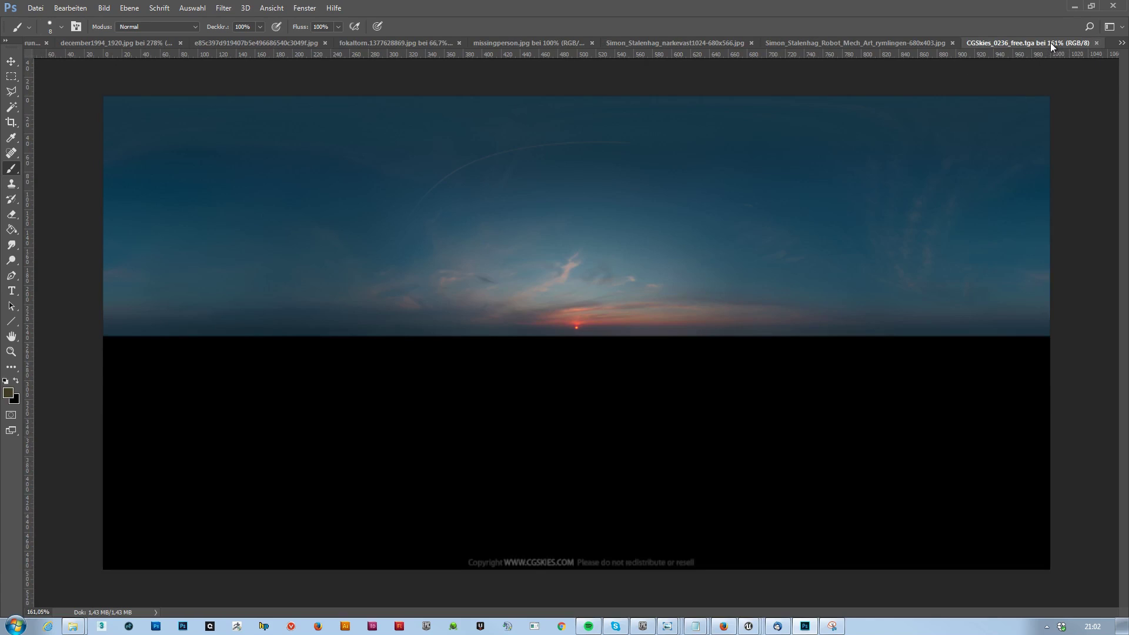
pyautogui.click(952, 43)
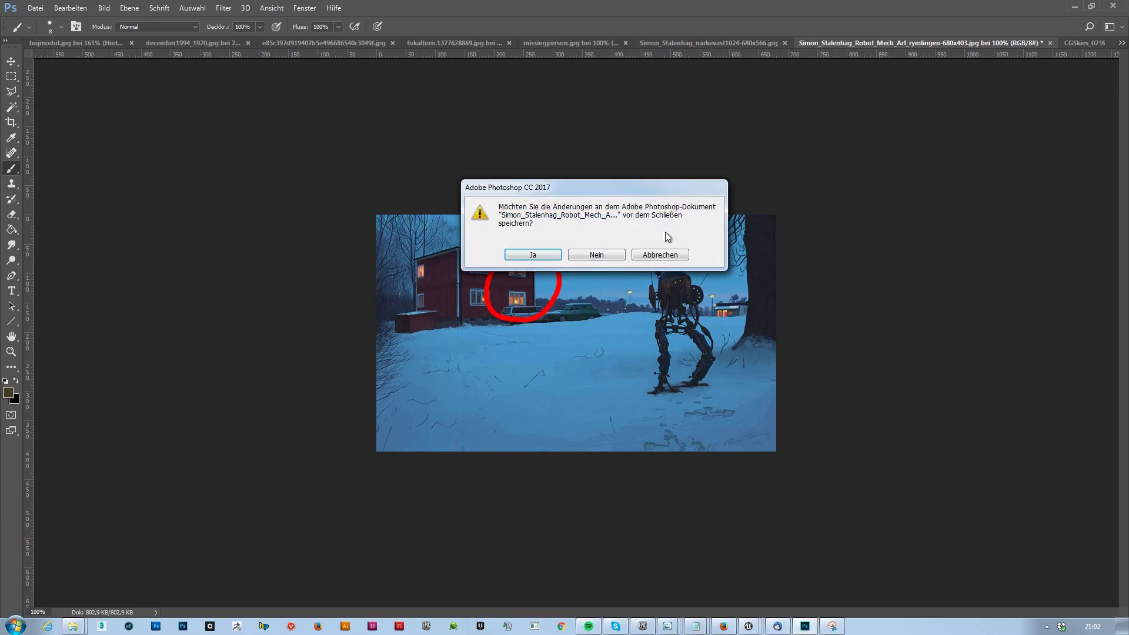
pyautogui.click(606, 250)
pyautogui.click(792, 44)
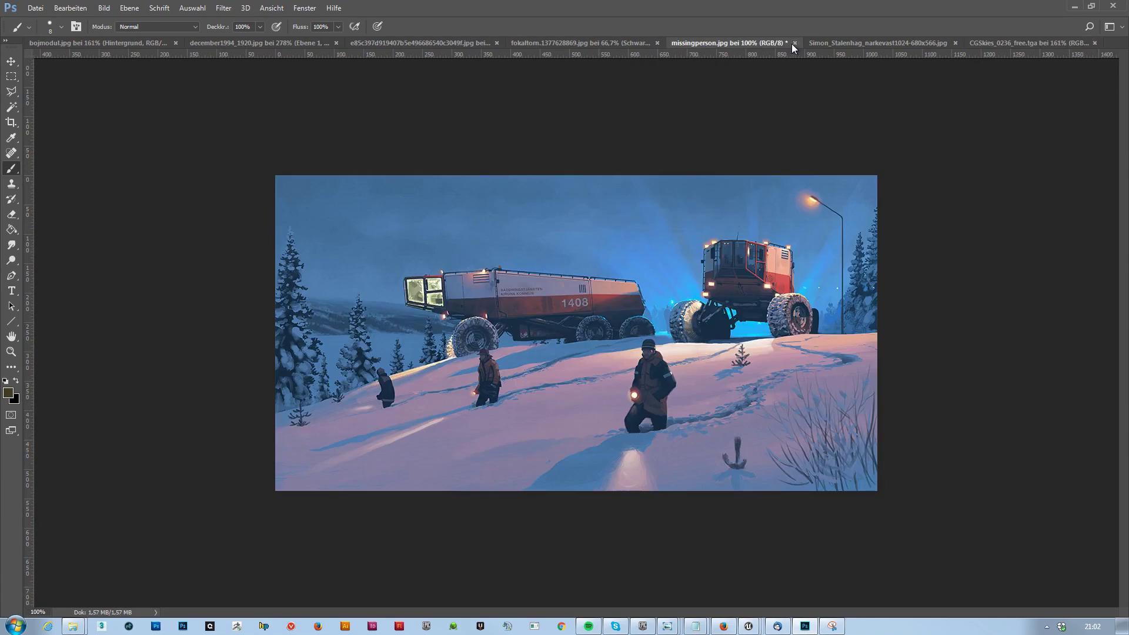
pyautogui.click(594, 246)
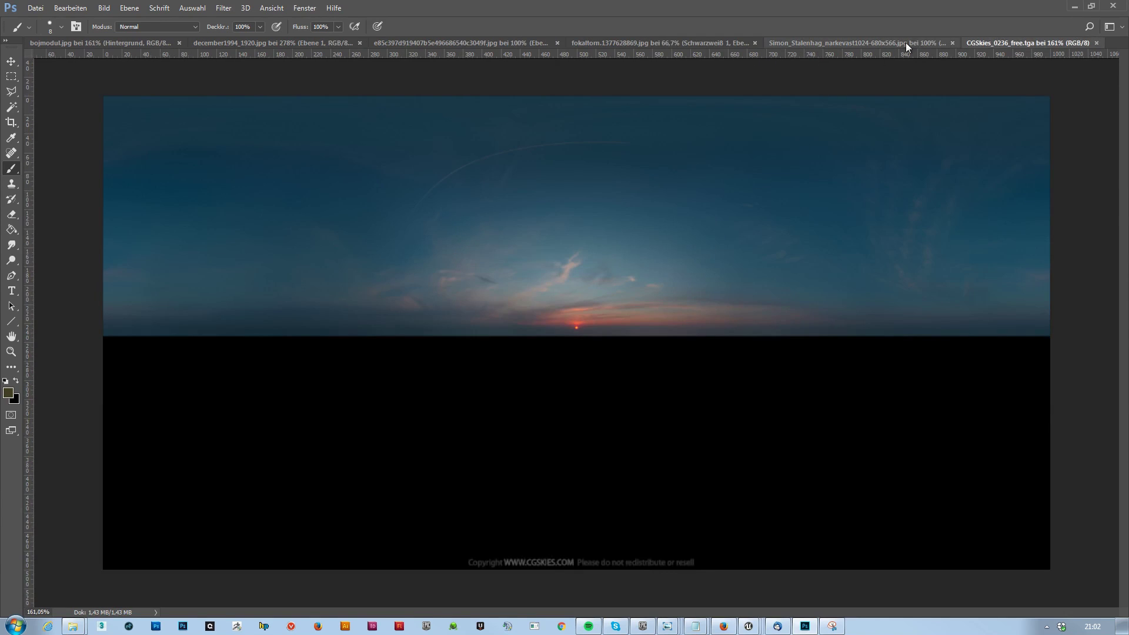
pyautogui.click(953, 43)
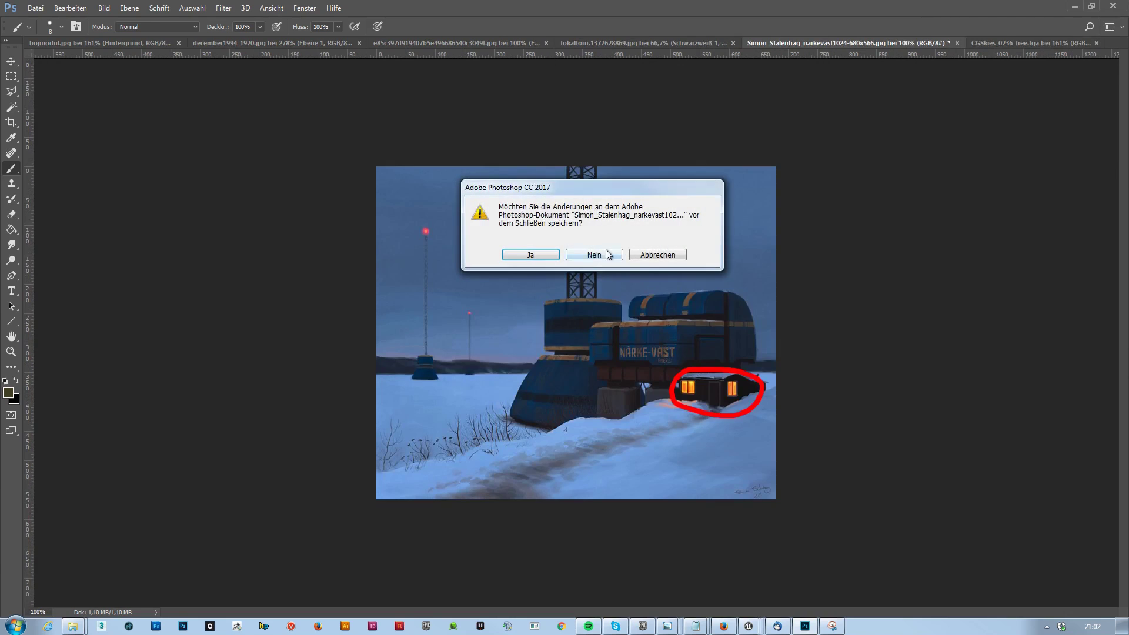
pyautogui.click(594, 255)
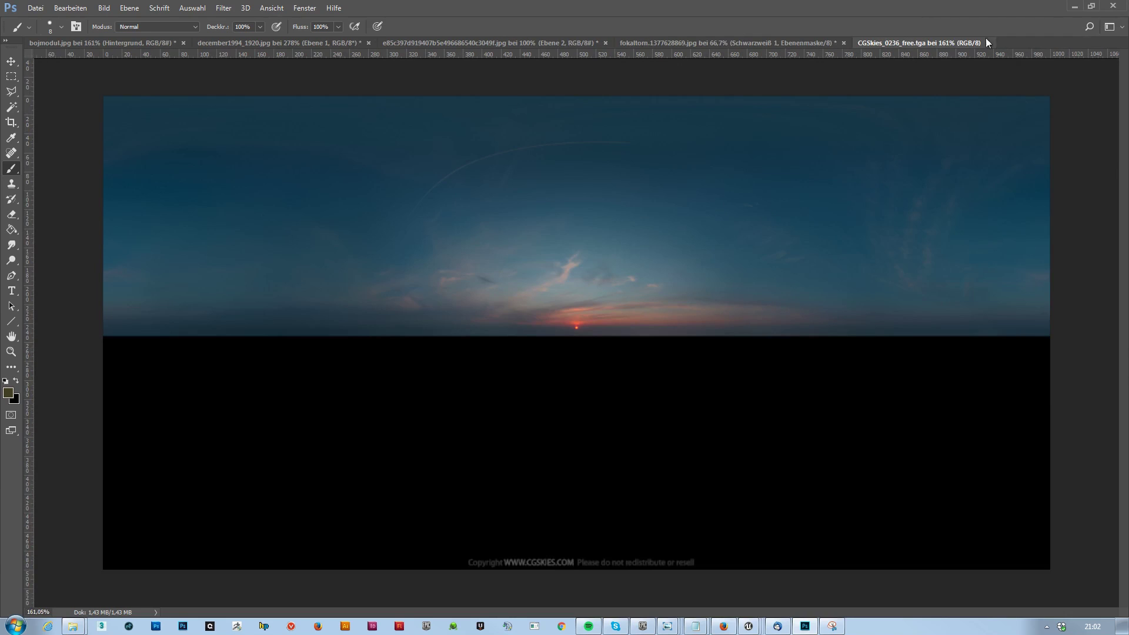
# Check the pixel dimensions of the CGSkies_0236_free.tga sky panorama in the Image Size dialog
pyautogui.click(103, 8)
pyautogui.click(142, 90)
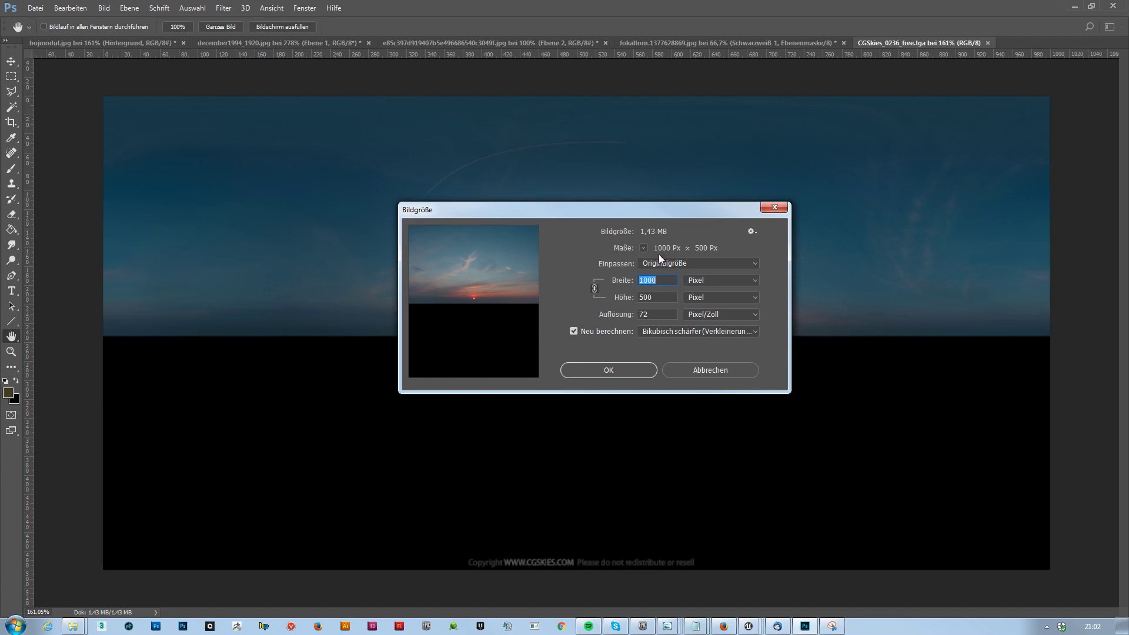
pyautogui.moveTo(602, 209); pyautogui.dragTo(652, 242)
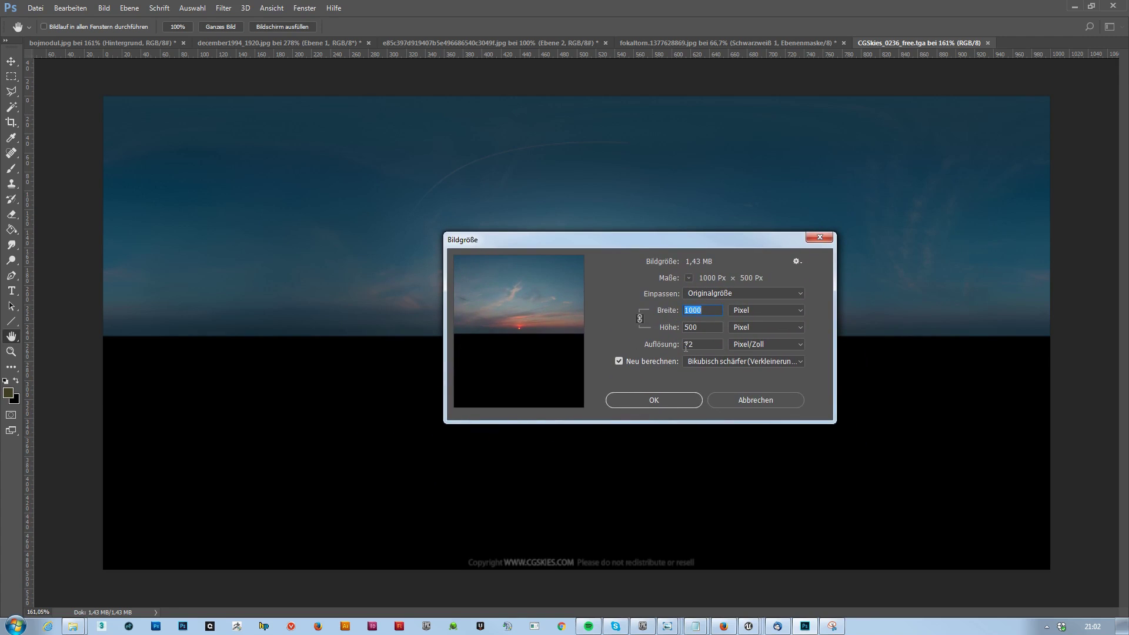
# Switch to Windows Photo Viewer to look at the dusk reference paintings, close it, and cancel the panorama's Image Size dialog
pyautogui.click(667, 626)
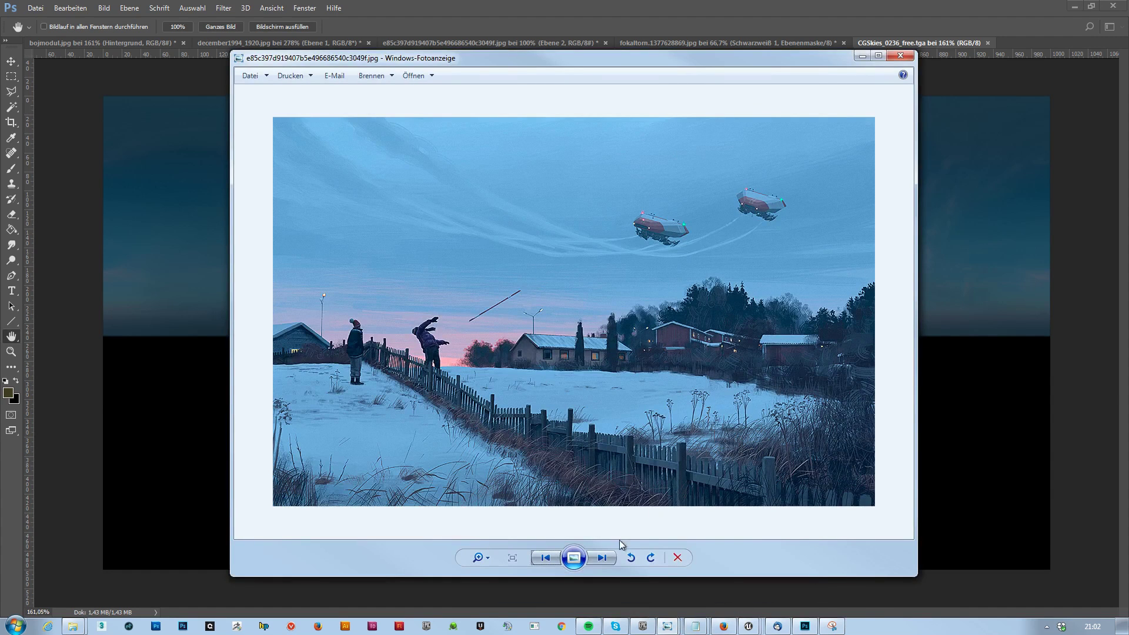
pyautogui.click(601, 557)
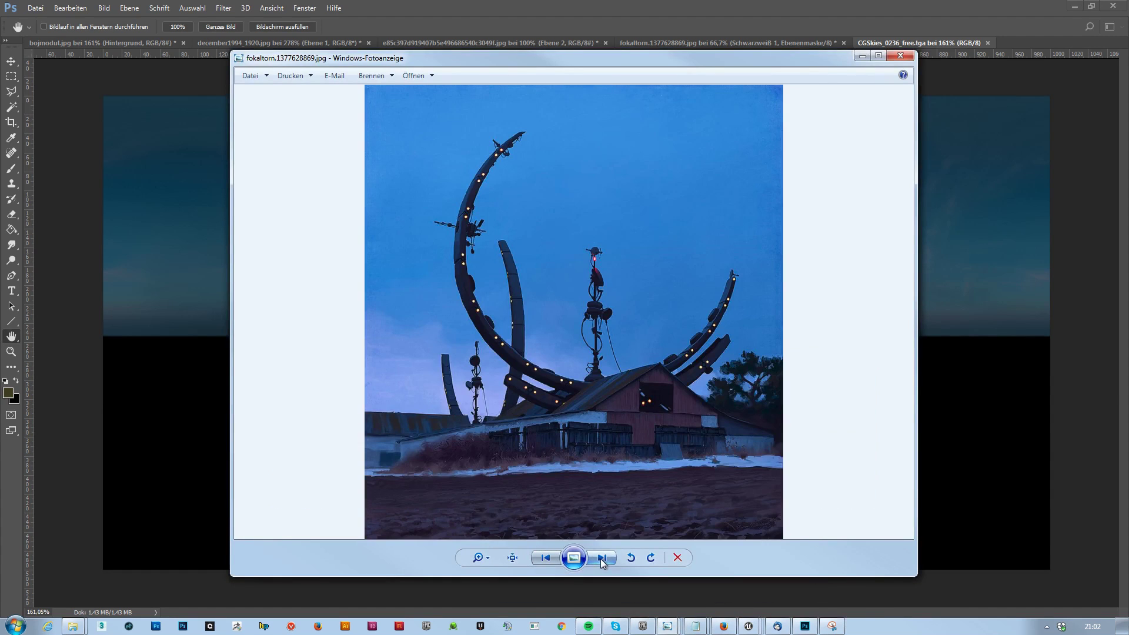
pyautogui.click(902, 54)
pyautogui.hotkey('ctrl', 'alt', 'i')
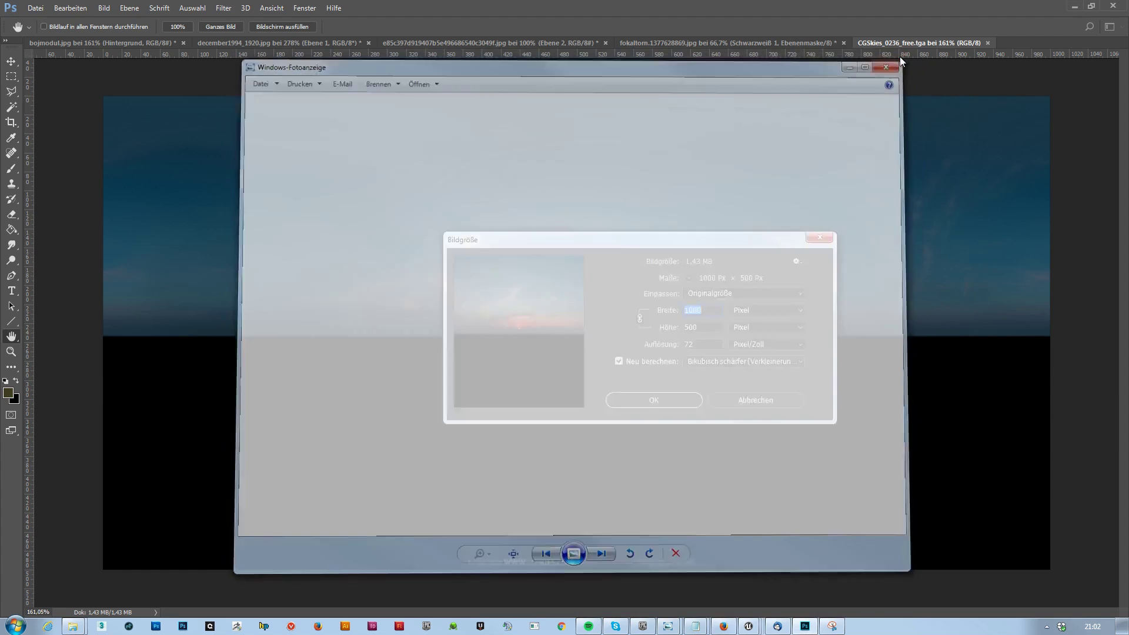
pyautogui.click(757, 400)
pyautogui.press('b')
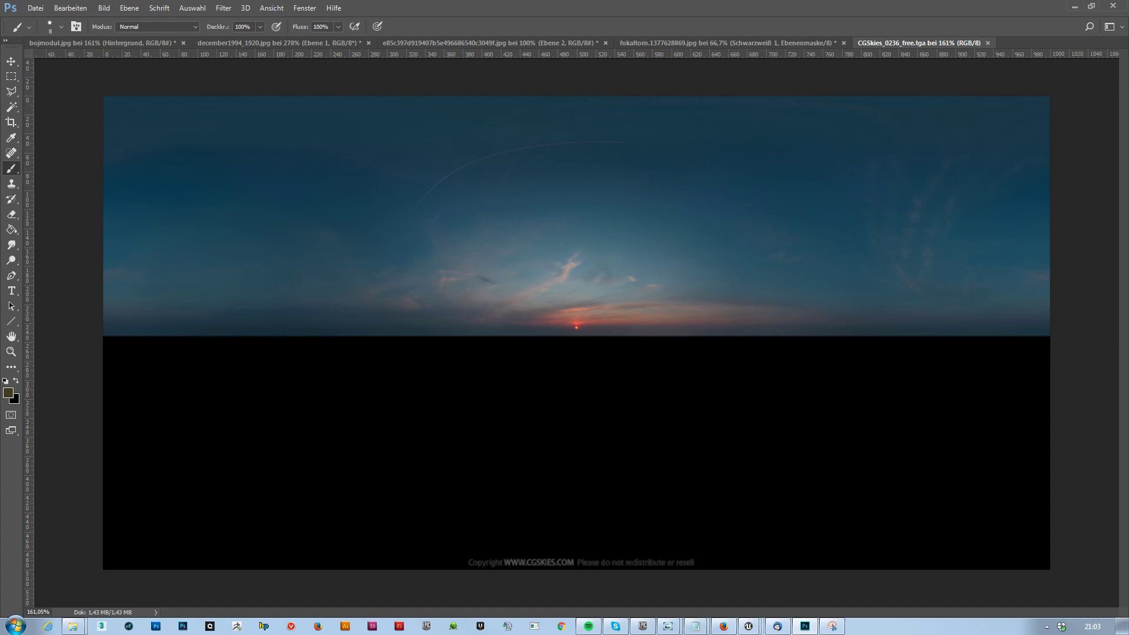
# Duplicate the sky panorama's background layer and flip the canvas vertically
pyautogui.hotkey('ctrl', 'j')
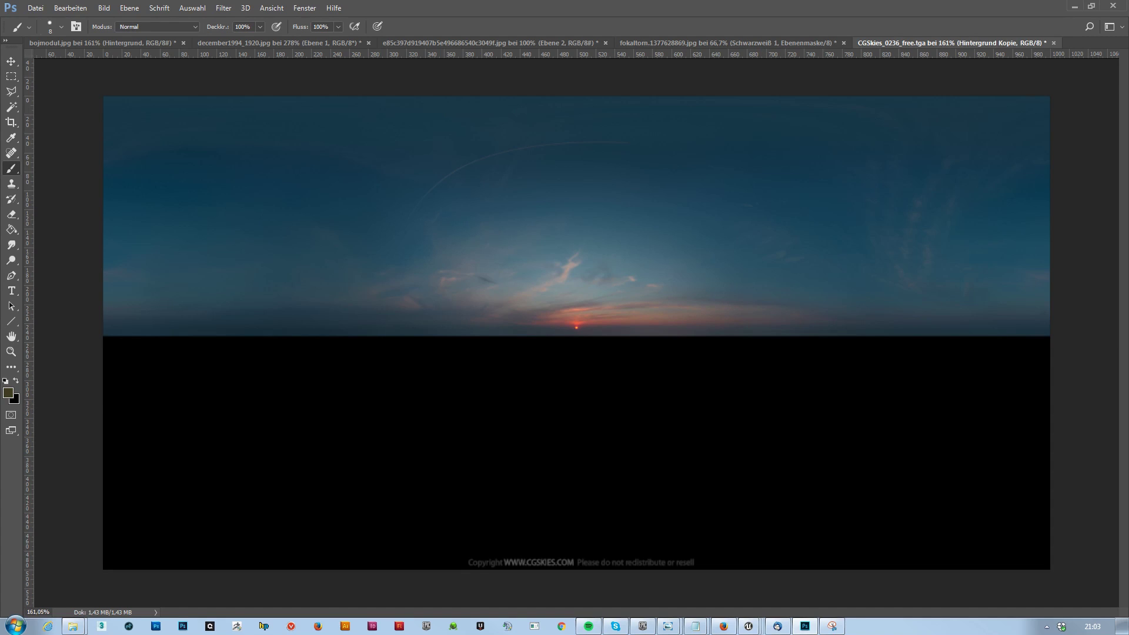
pyautogui.click(11, 61)
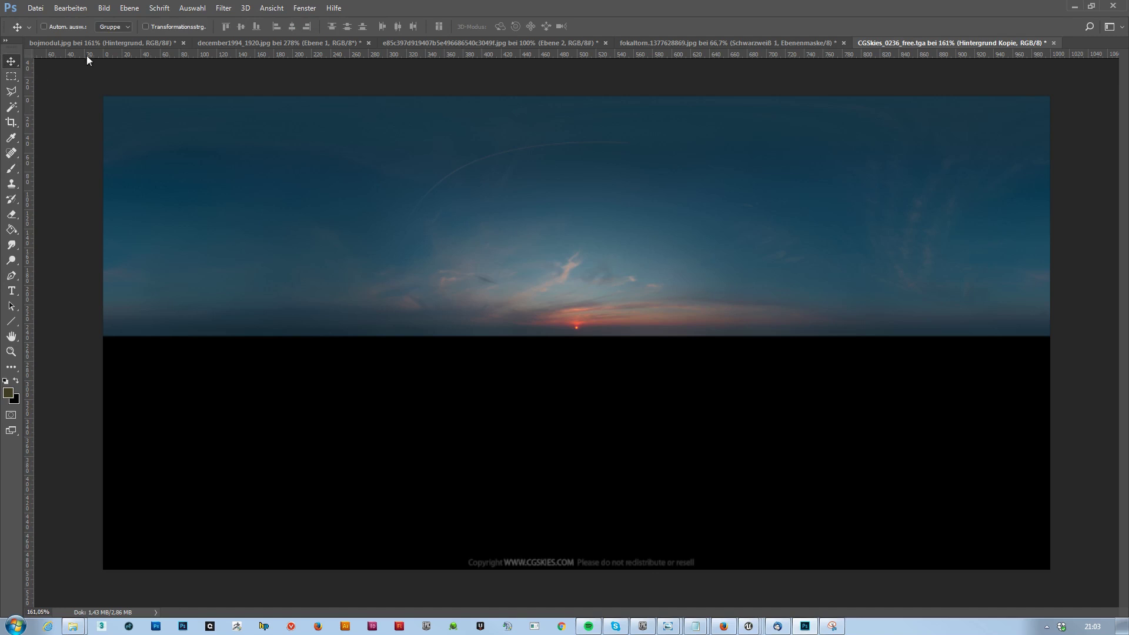
pyautogui.click(103, 9)
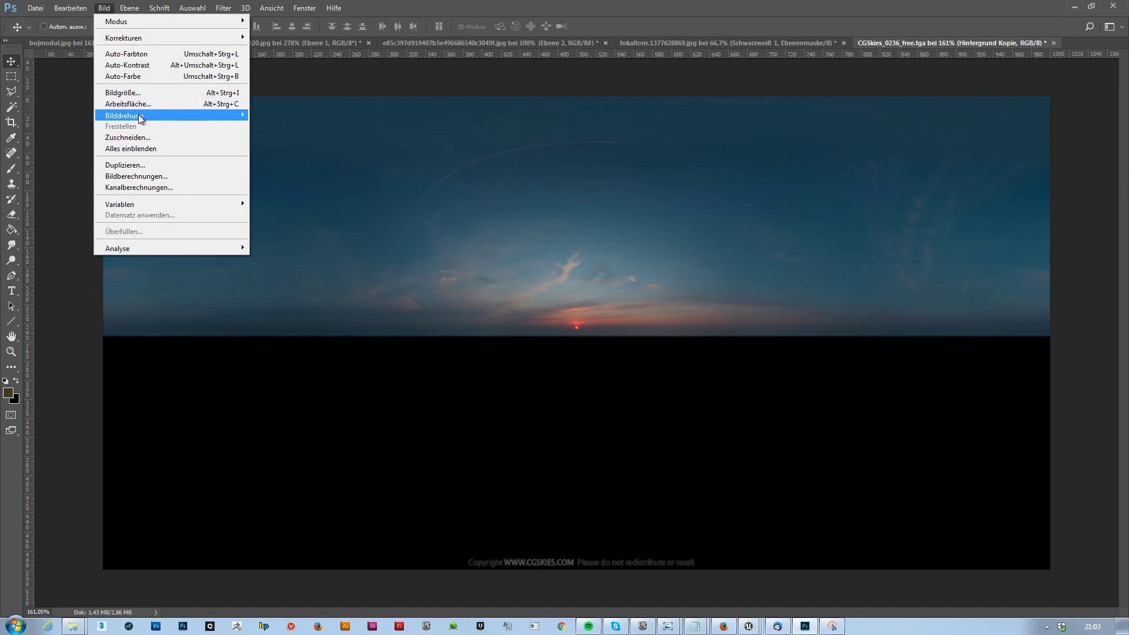
pyautogui.moveTo(141, 119)
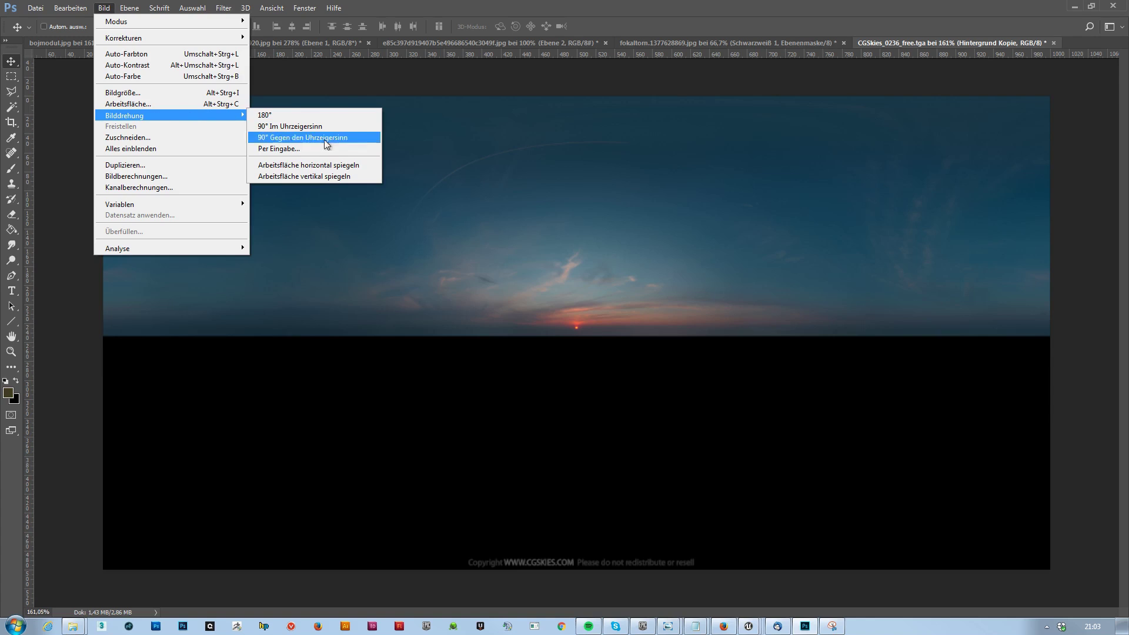
pyautogui.click(350, 176)
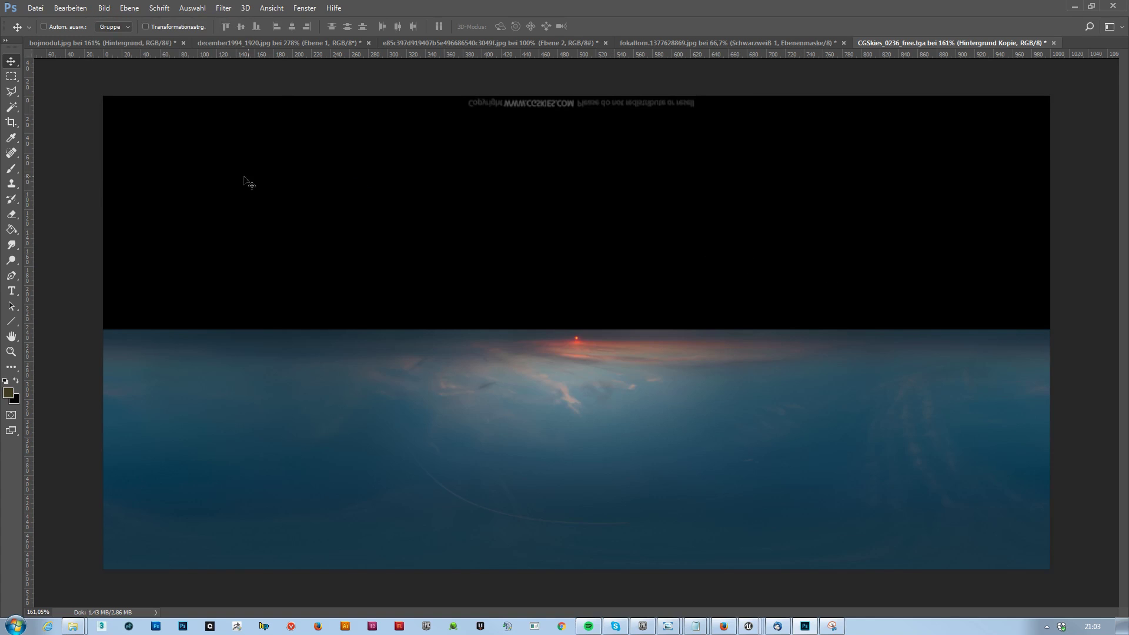
# Clear the black upper half from the duplicate layer and convert the background into a normal layer named Ebene 0
pyautogui.click(11, 77)
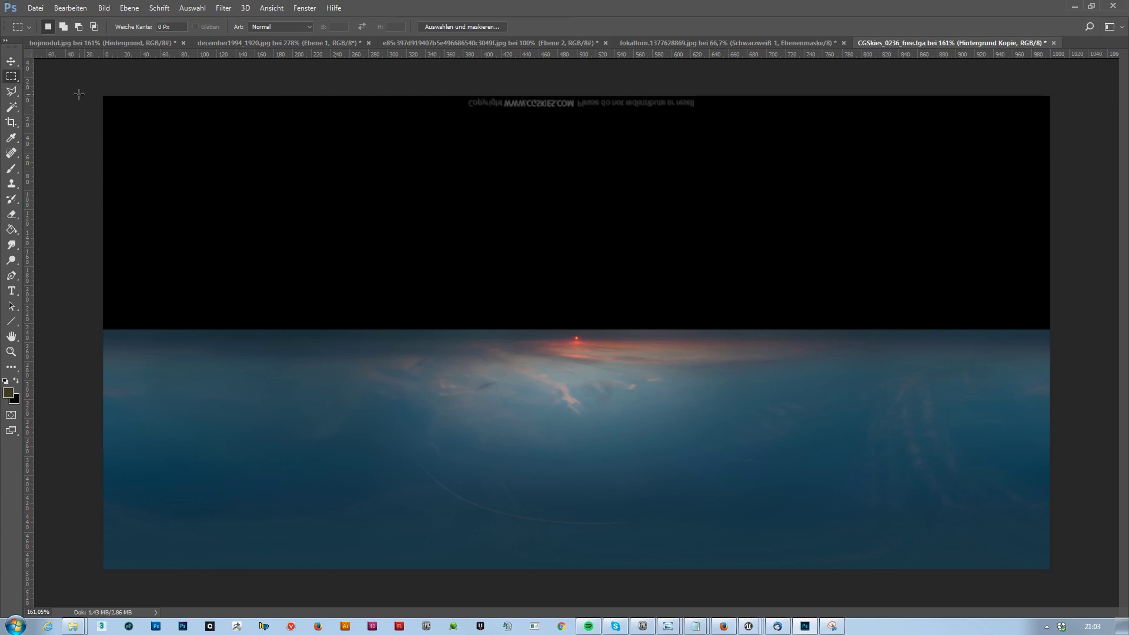
pyautogui.moveTo(103, 96); pyautogui.dragTo(1086, 327)
pyautogui.press('Delete')
pyautogui.click(702, 204)
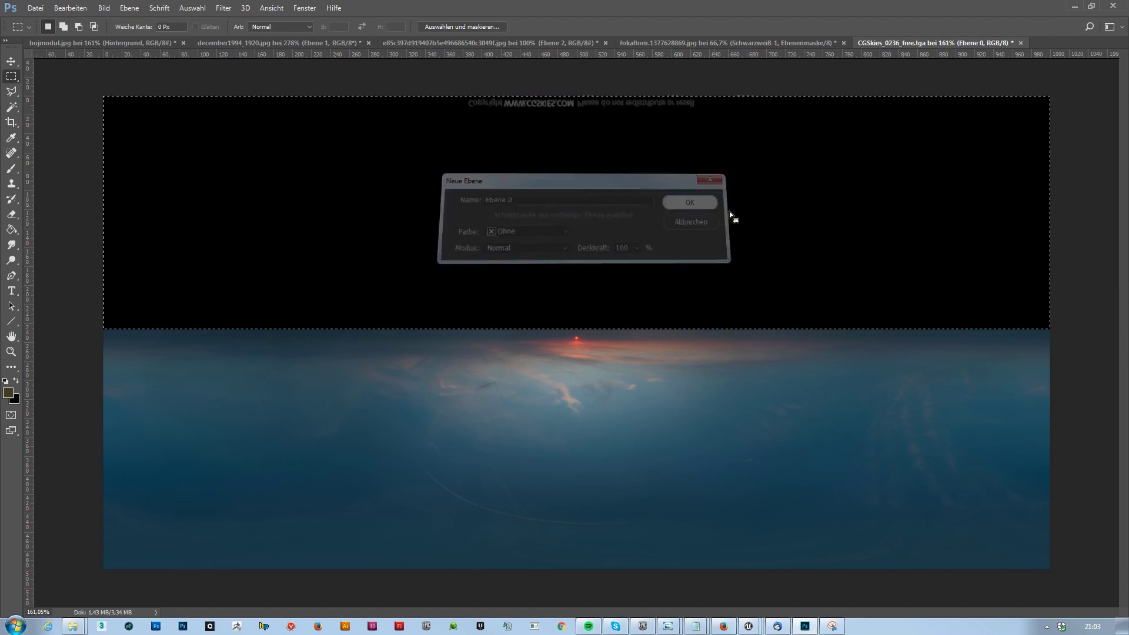
# Flip the canvas vertically so the sky sits in the upper half of the panorama
pyautogui.click(104, 8)
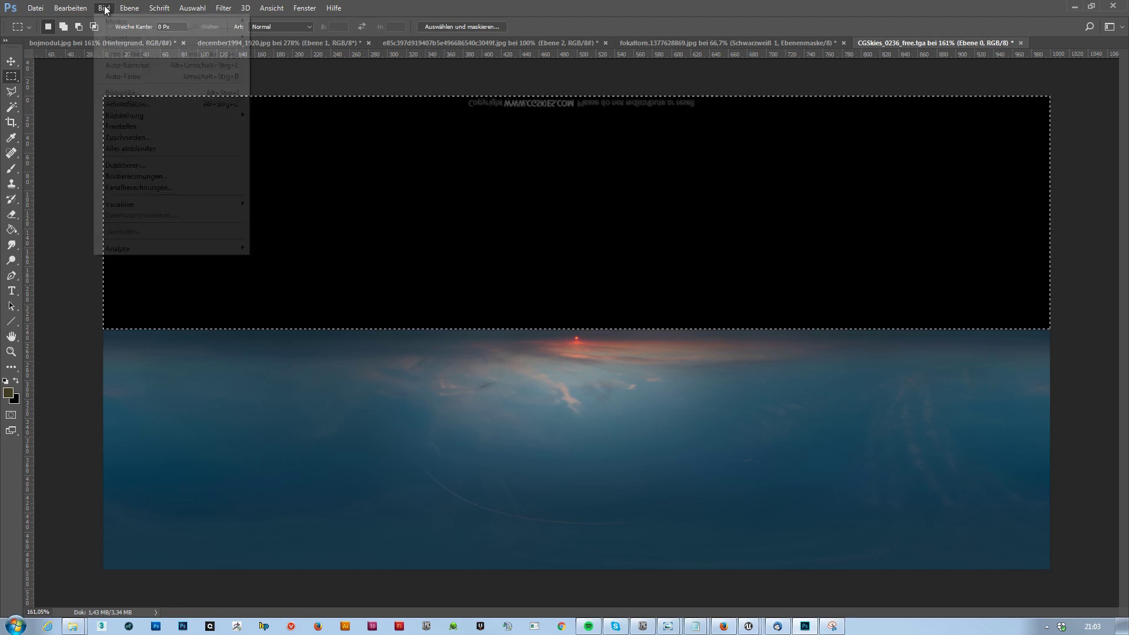
pyautogui.moveTo(171, 115)
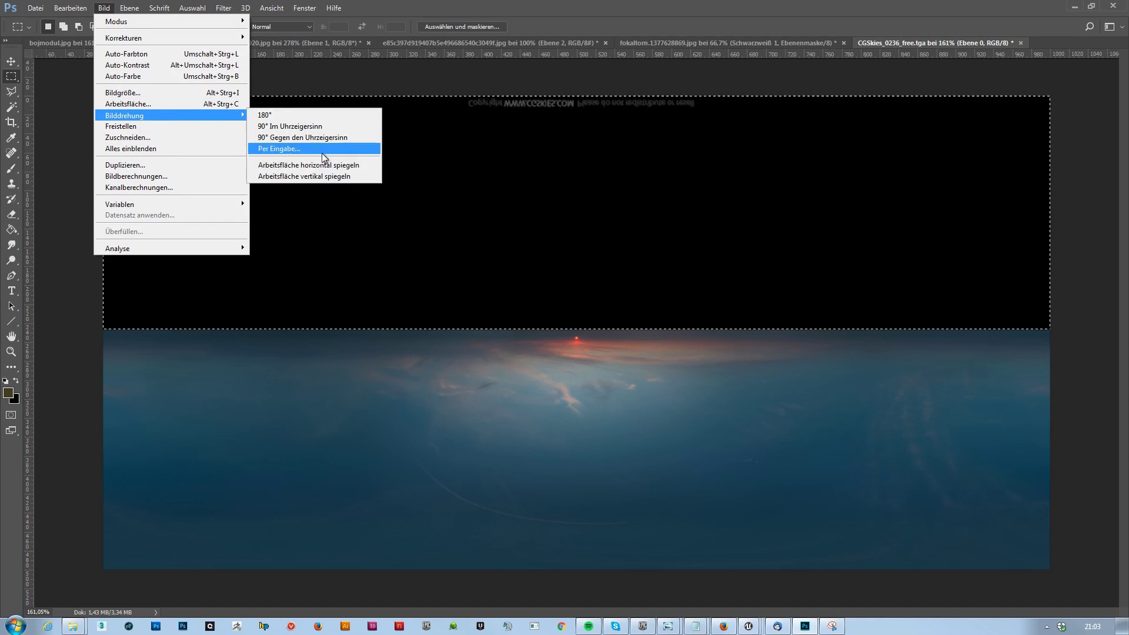
pyautogui.click(339, 176)
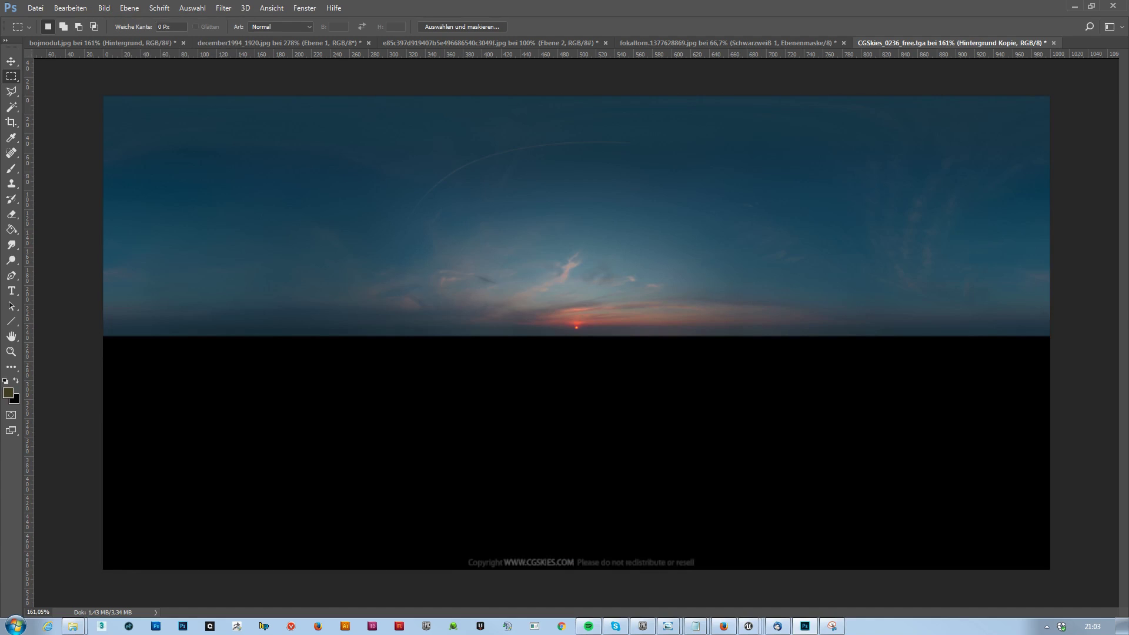
pyautogui.press('h')
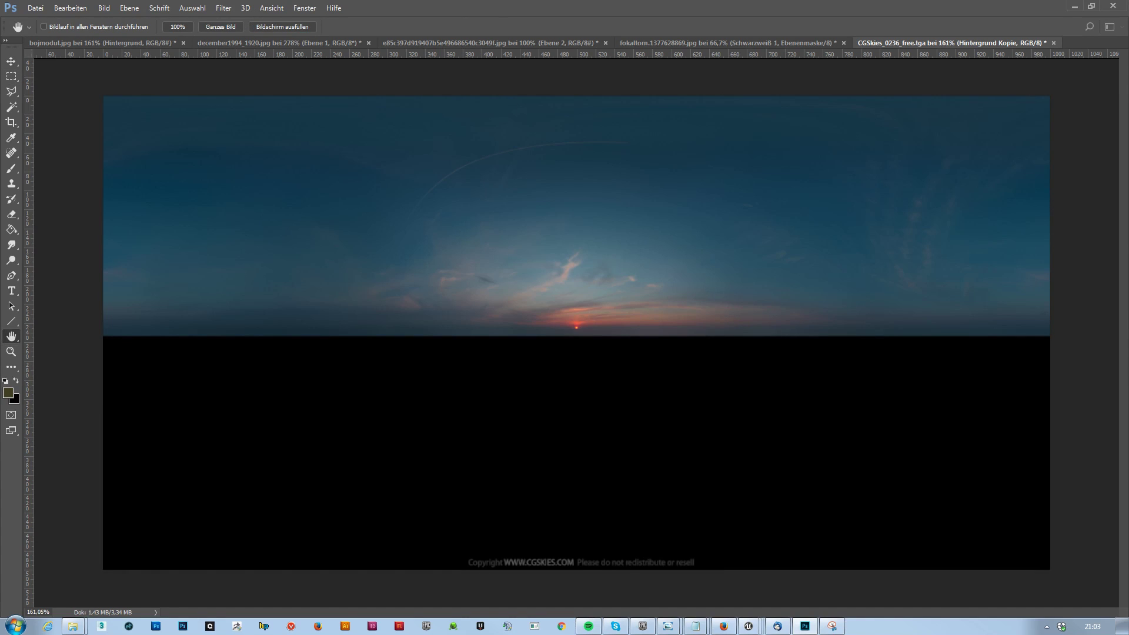
pyautogui.press('m')
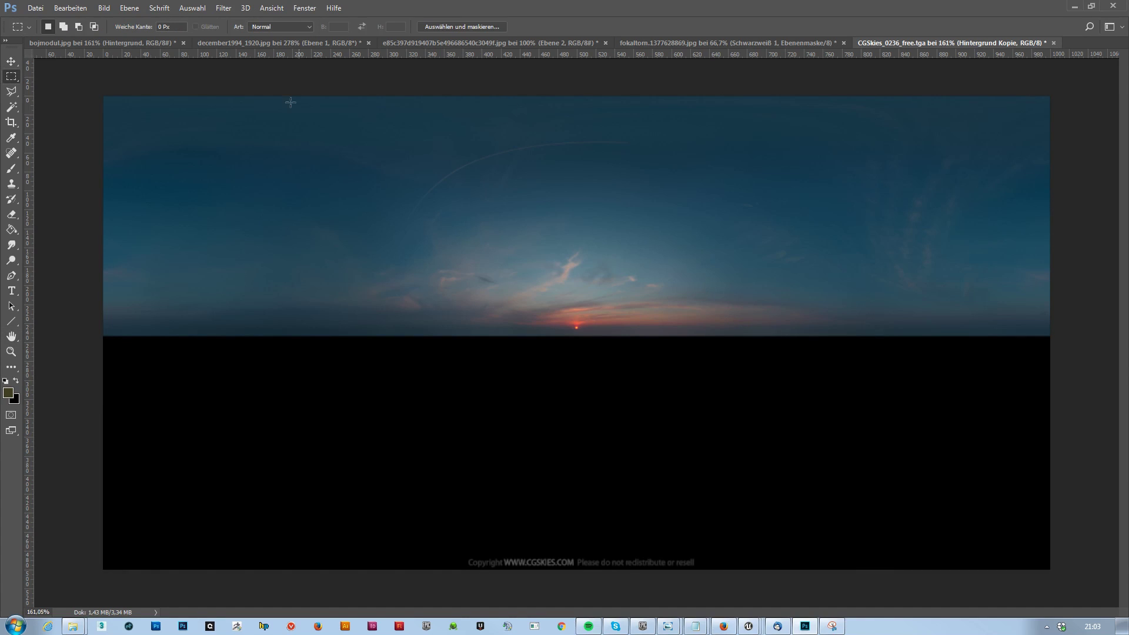
# Try another vertical canvas flip, undo it, and delete the Hintergrund Kopie layer
pyautogui.click(12, 61)
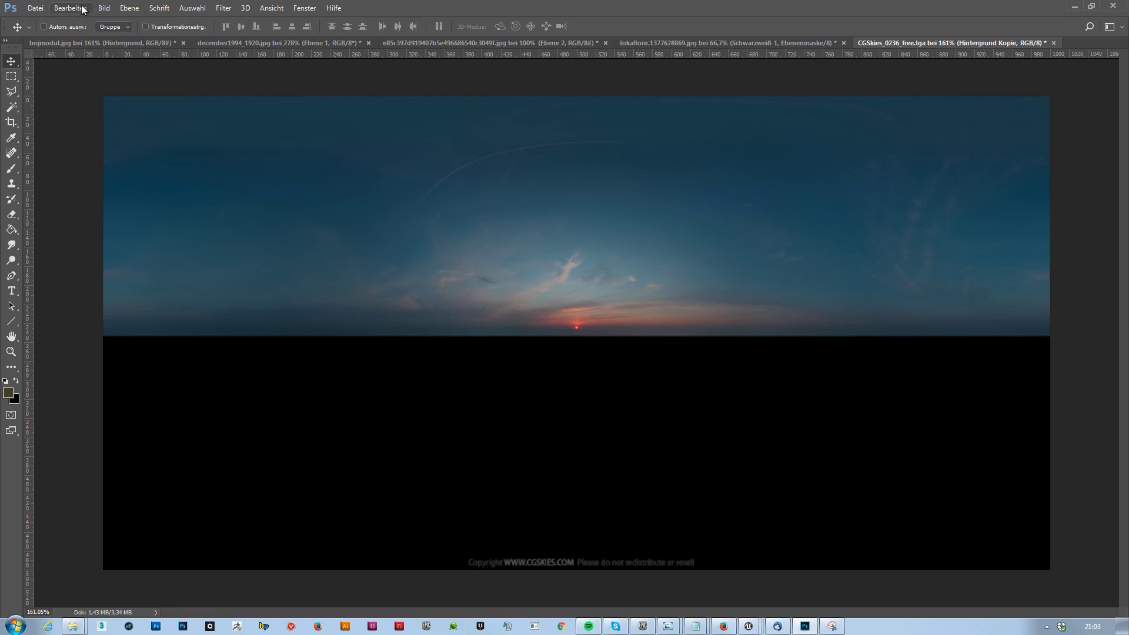
pyautogui.click(104, 8)
pyautogui.moveTo(172, 115)
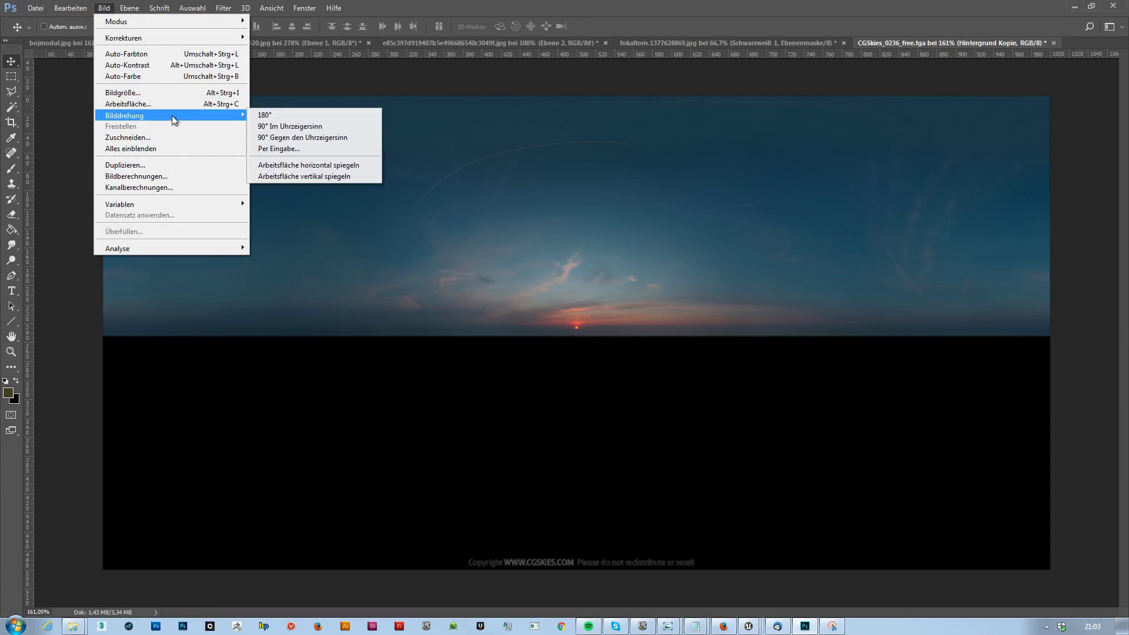
pyautogui.click(296, 173)
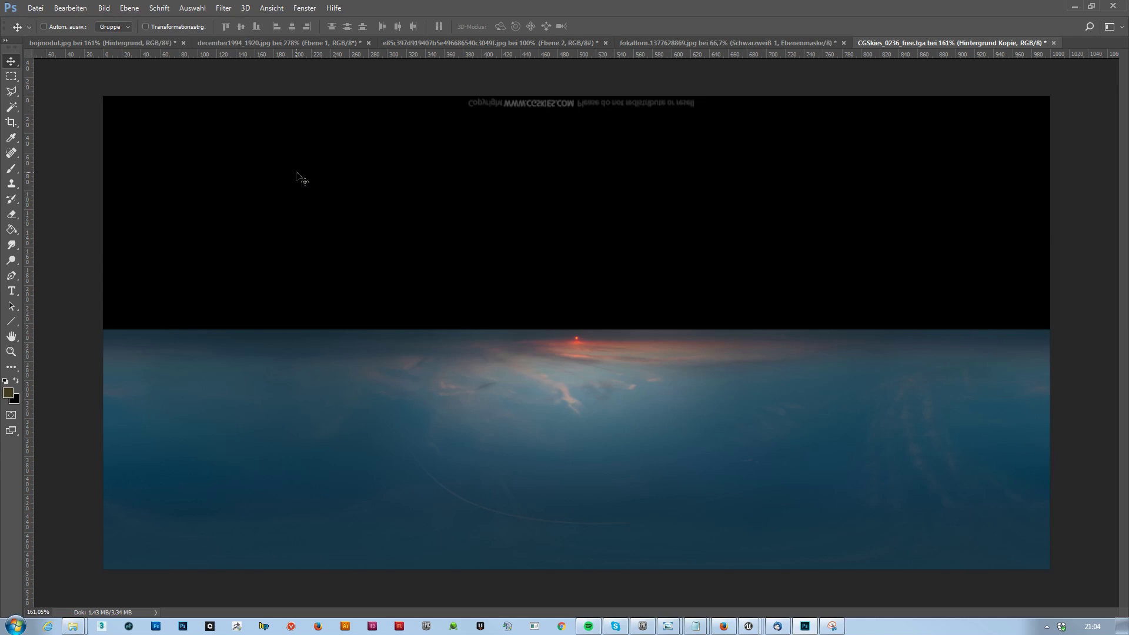
pyautogui.hotkey('ctrl', 'z')
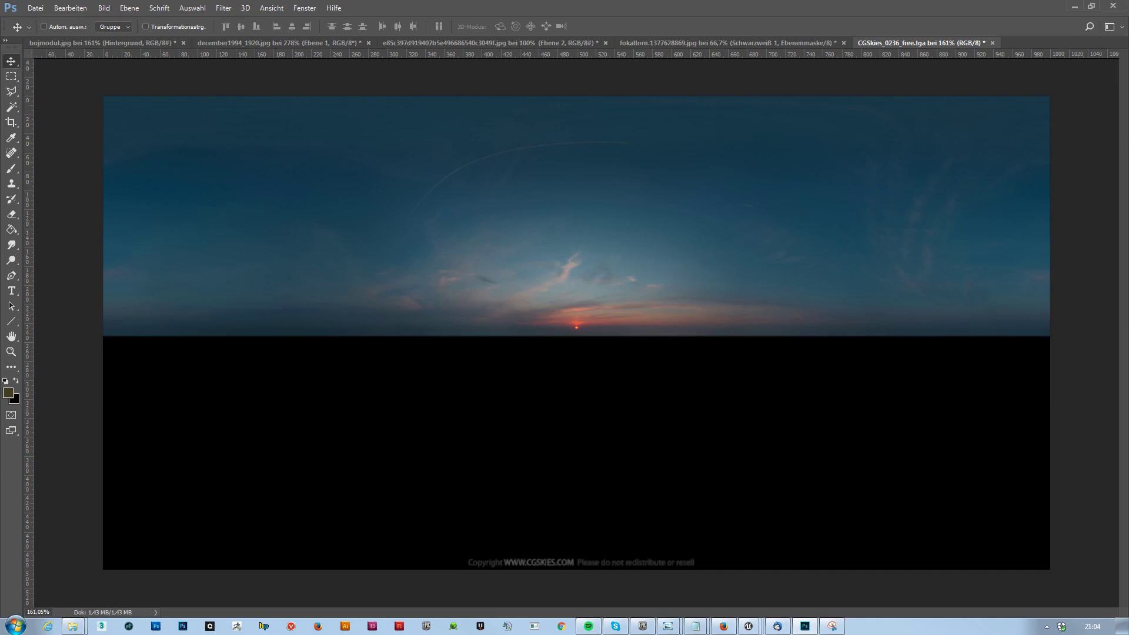
# Duplicate the Ebene 0 layer
pyautogui.click(707, 199)
pyautogui.hotkey('ctrl', 'j')
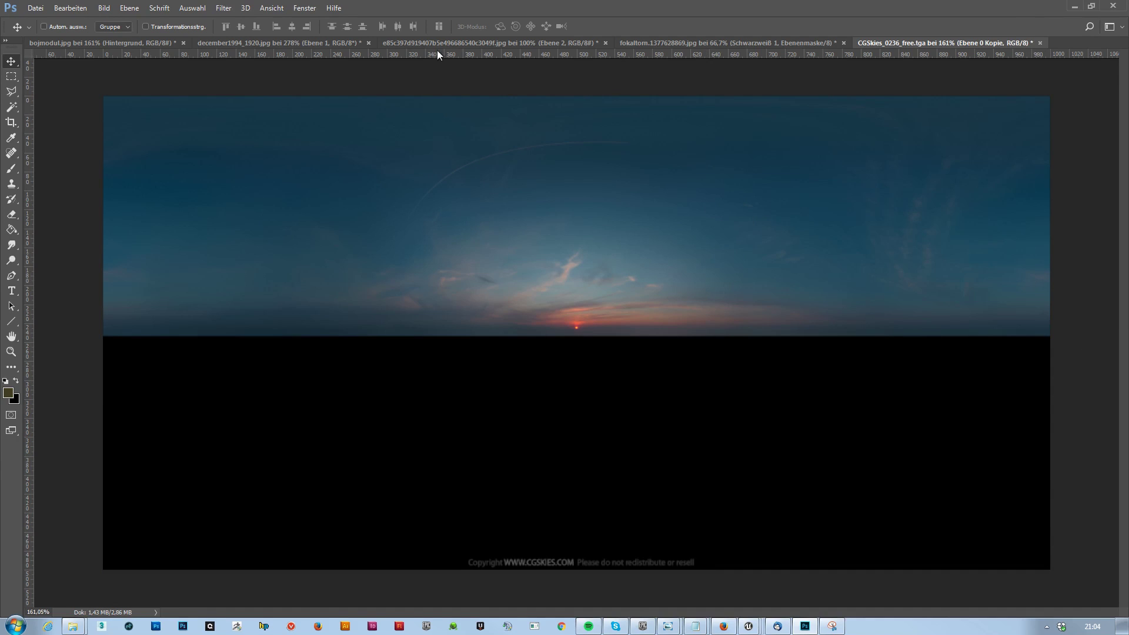
pyautogui.click(97, 8)
pyautogui.moveTo(172, 116)
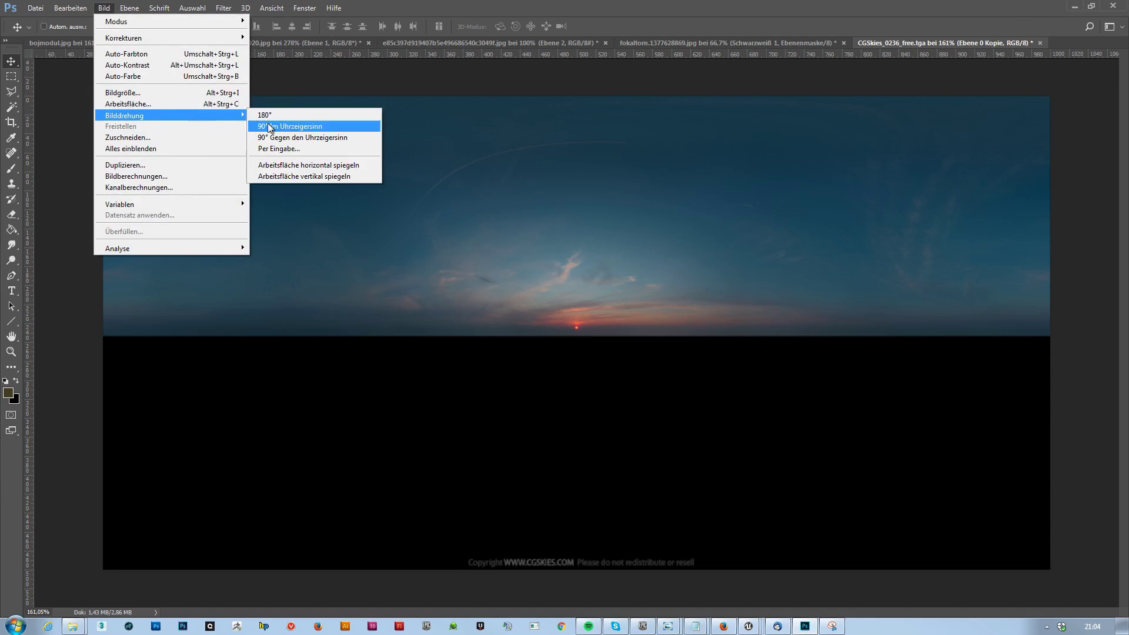
pyautogui.click(304, 176)
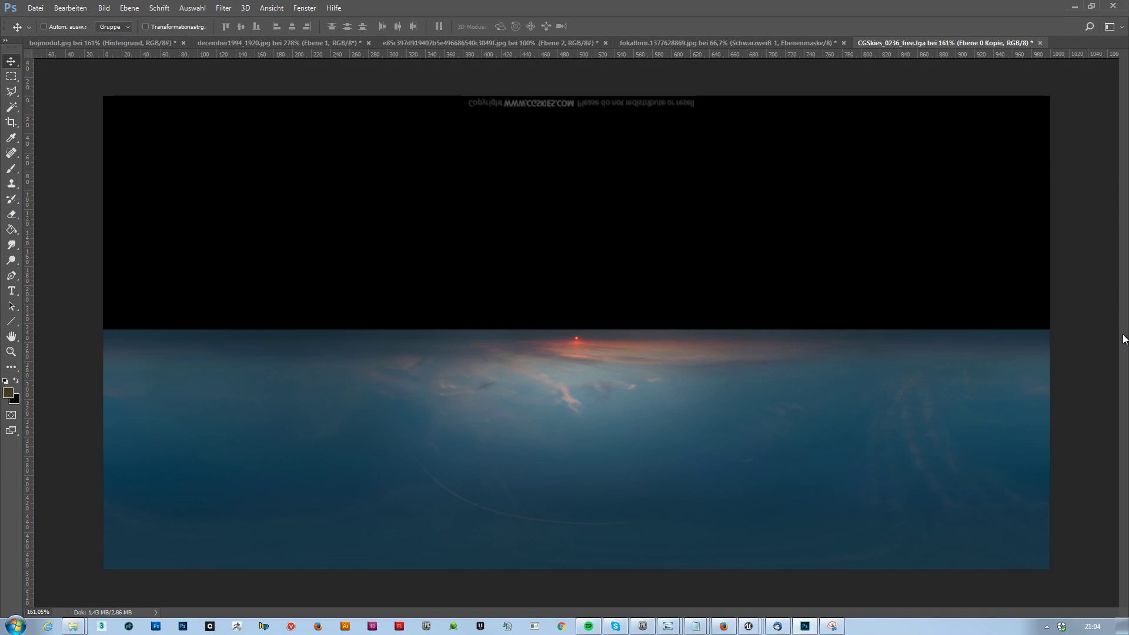
pyautogui.hotkey('ctrl', 'z')
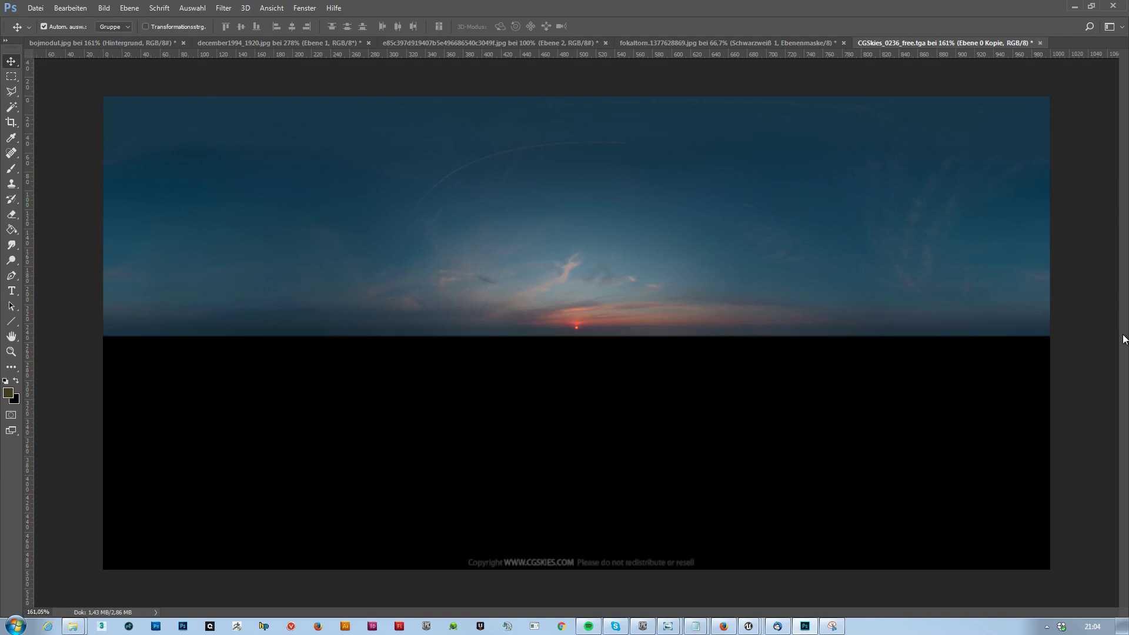
# Flip only the Ebene 0 Kopie layer vertically and clear its black upper half, leaving nothing selected
pyautogui.click(83, 7)
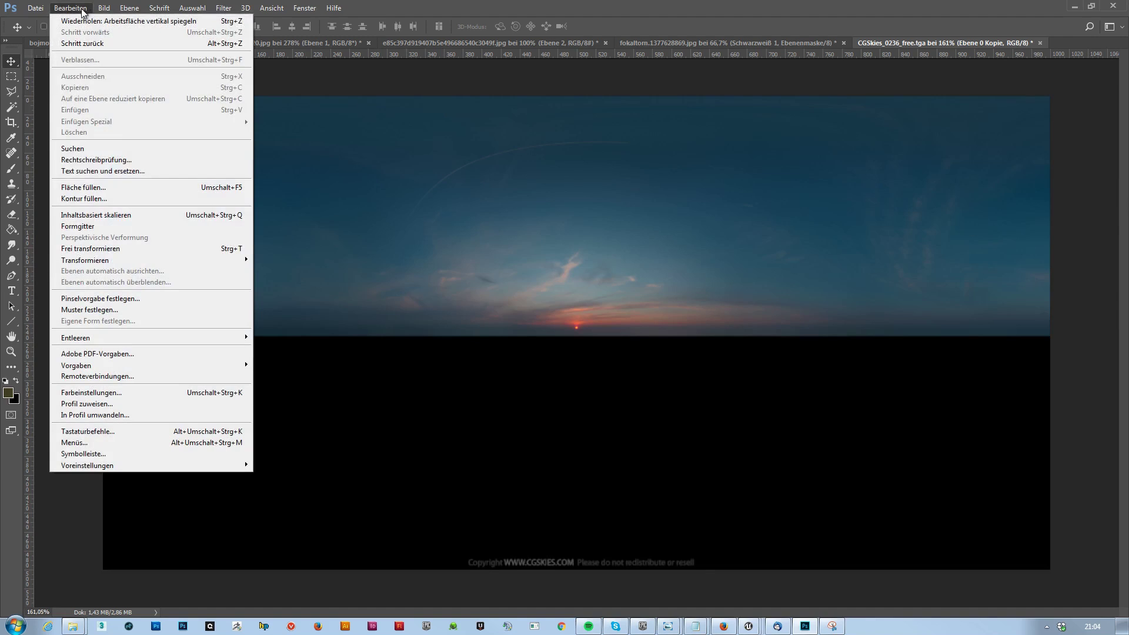
pyautogui.moveTo(173, 260)
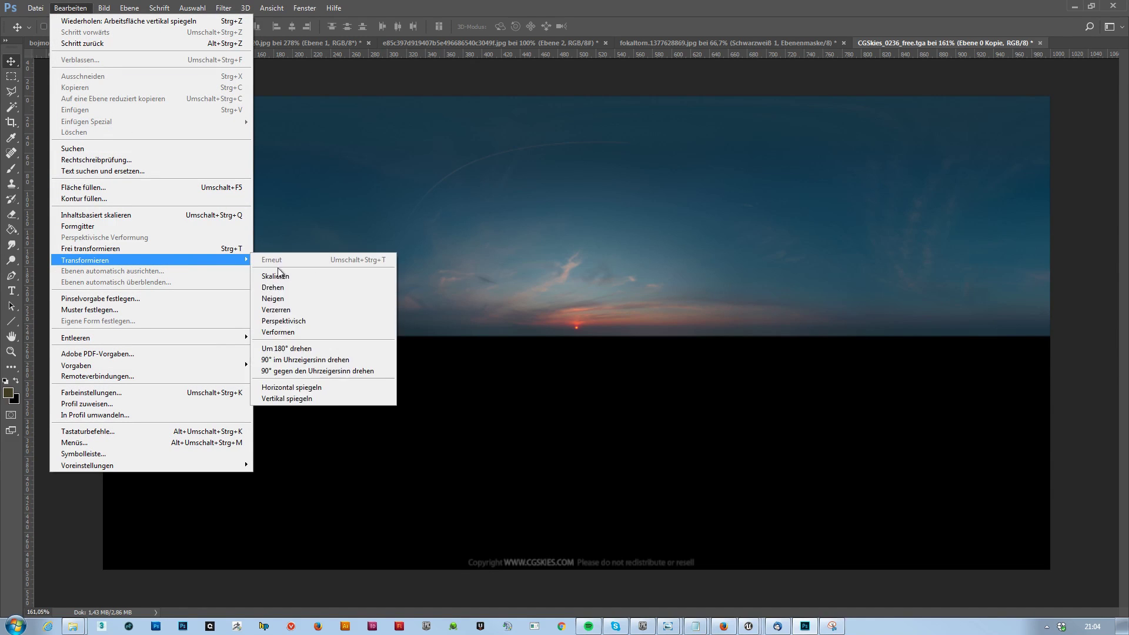
pyautogui.click(334, 398)
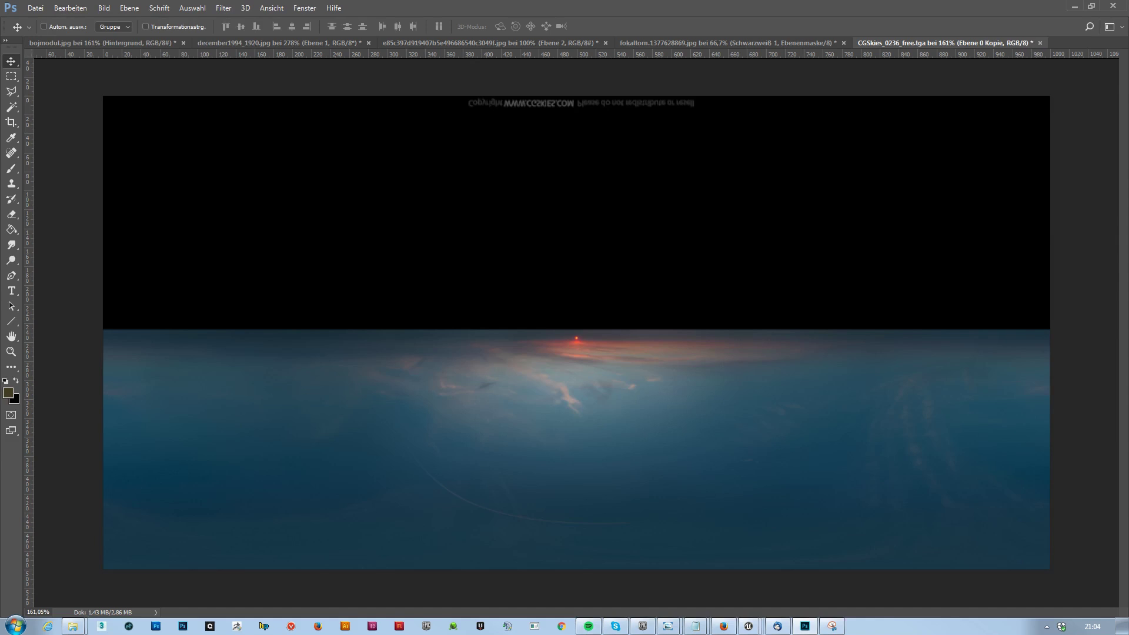
pyautogui.click(11, 76)
pyautogui.moveTo(103, 96); pyautogui.dragTo(1107, 329)
pyautogui.press('Delete')
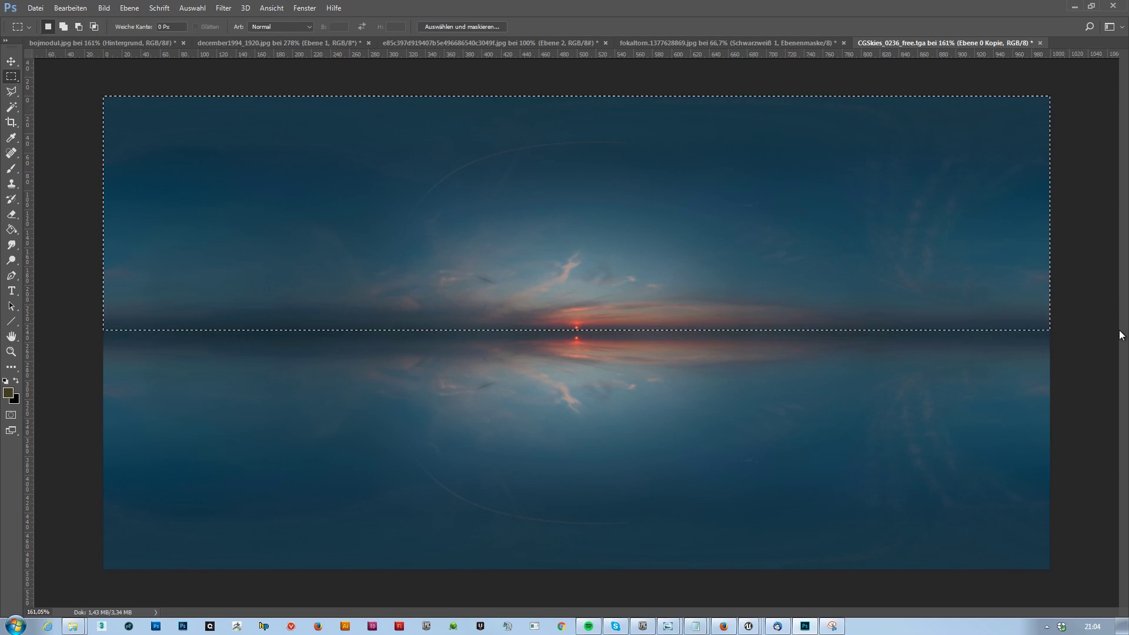
pyautogui.hotkey('ctrl', 'd')
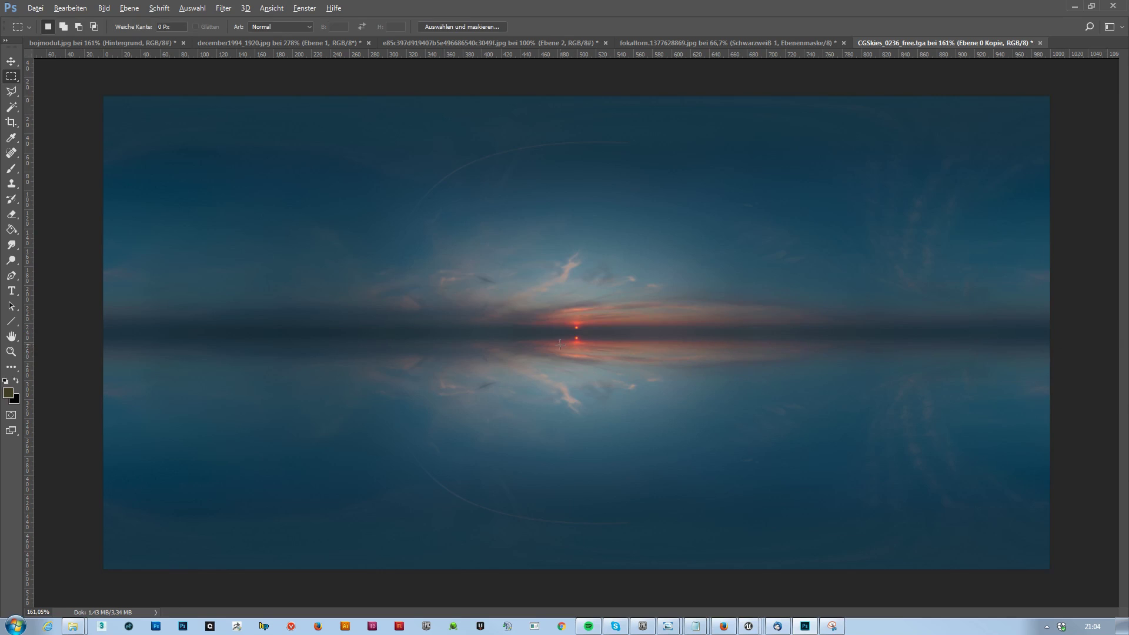
# Remove the mirrored sun below the horizon with the Clone Stamp, sampling the reflected sky beside it
pyautogui.keyDown('alt'); pyautogui.scroll(5, 560, 345); pyautogui.keyUp('alt')
pyautogui.press('alt')
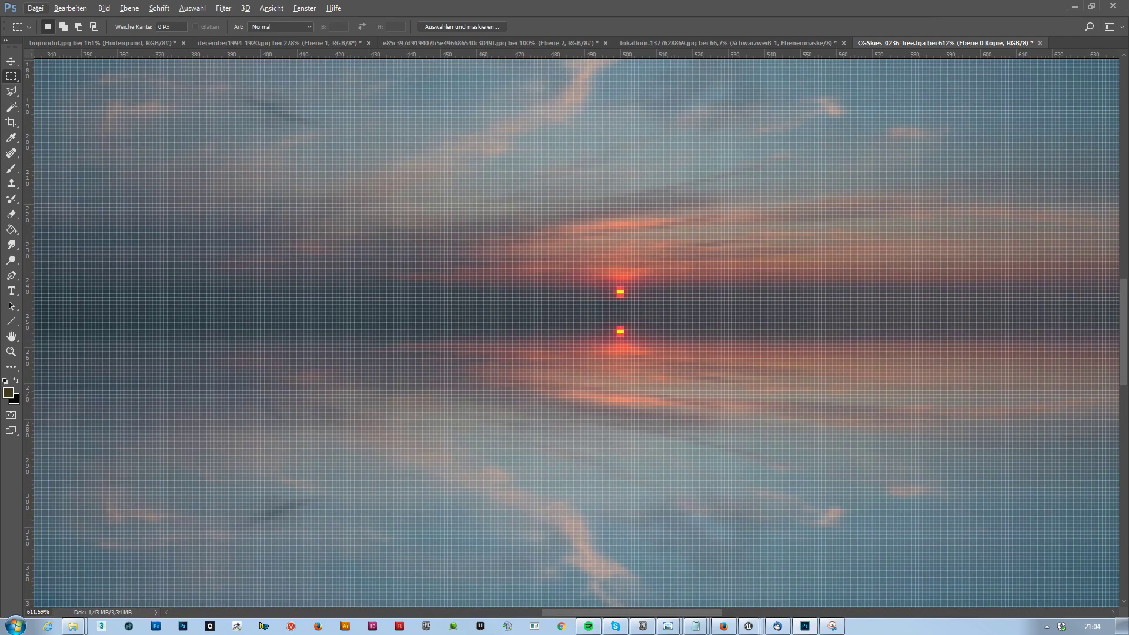
pyautogui.press('alt')
pyautogui.keyDown('alt'); pyautogui.scroll(-1, 405, 330); pyautogui.keyUp('alt')
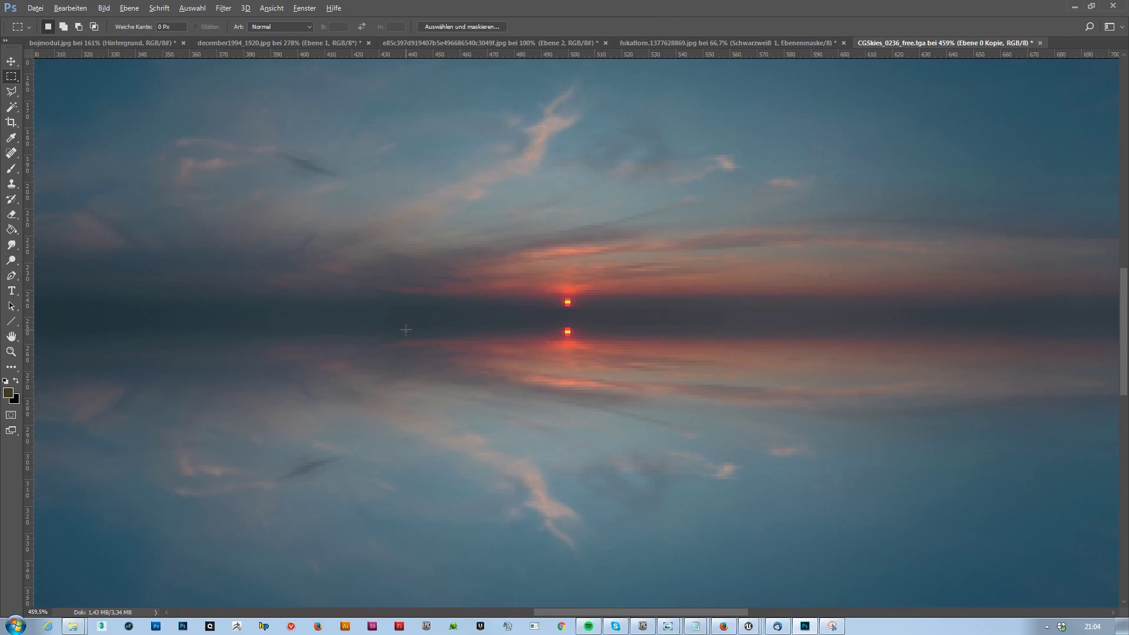
pyautogui.keyDown('alt'); pyautogui.scroll(-1, 406, 330); pyautogui.keyUp('alt')
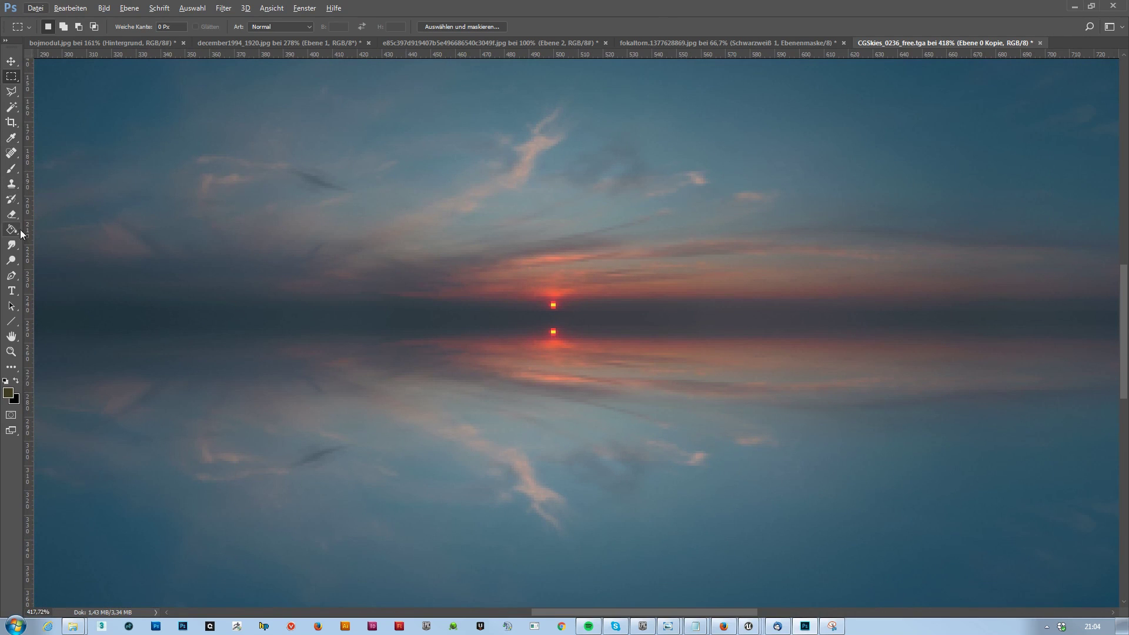
pyautogui.click(12, 171)
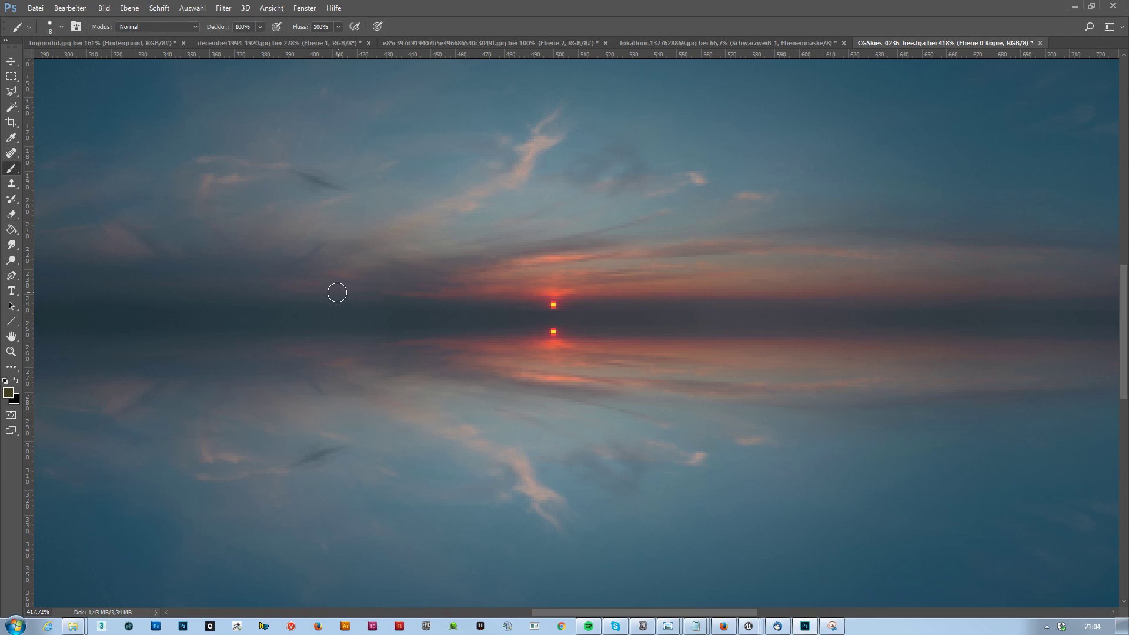
pyautogui.click(12, 183)
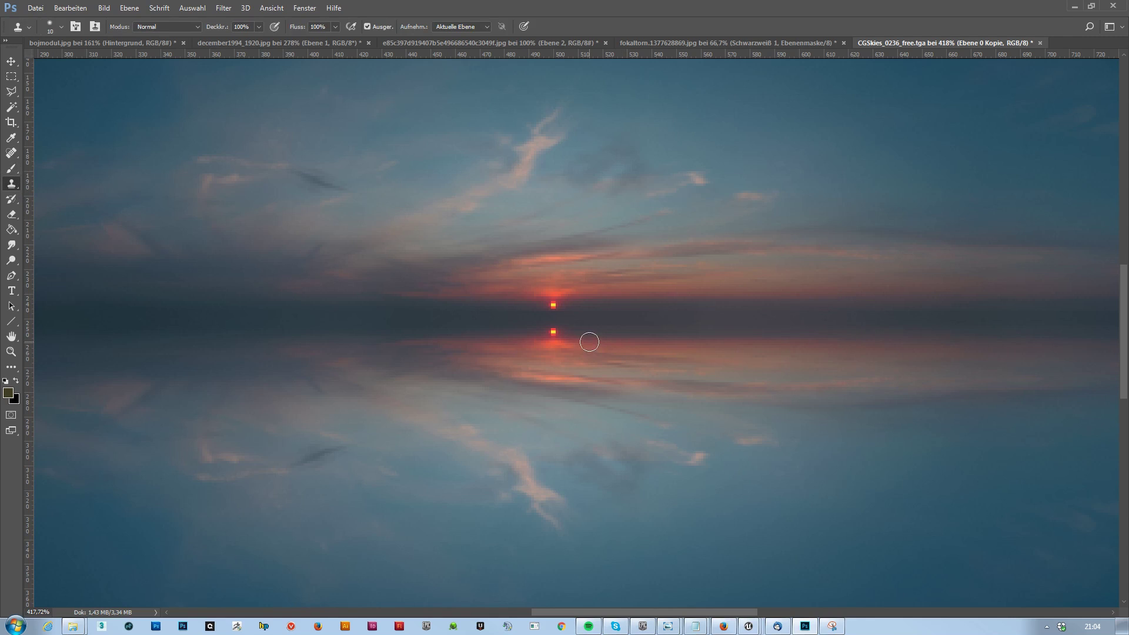
pyautogui.press('alt')
pyautogui.keyDown('alt'); pyautogui.click(599, 336); pyautogui.keyUp('alt')
pyautogui.moveTo(566, 335); pyautogui.dragTo(558, 334)
pyautogui.keyDown('alt'); pyautogui.scroll(-5, 650, 359); pyautogui.keyUp('alt')
pyautogui.keyDown('alt'); pyautogui.scroll(3, 651, 367); pyautogui.keyUp('alt')
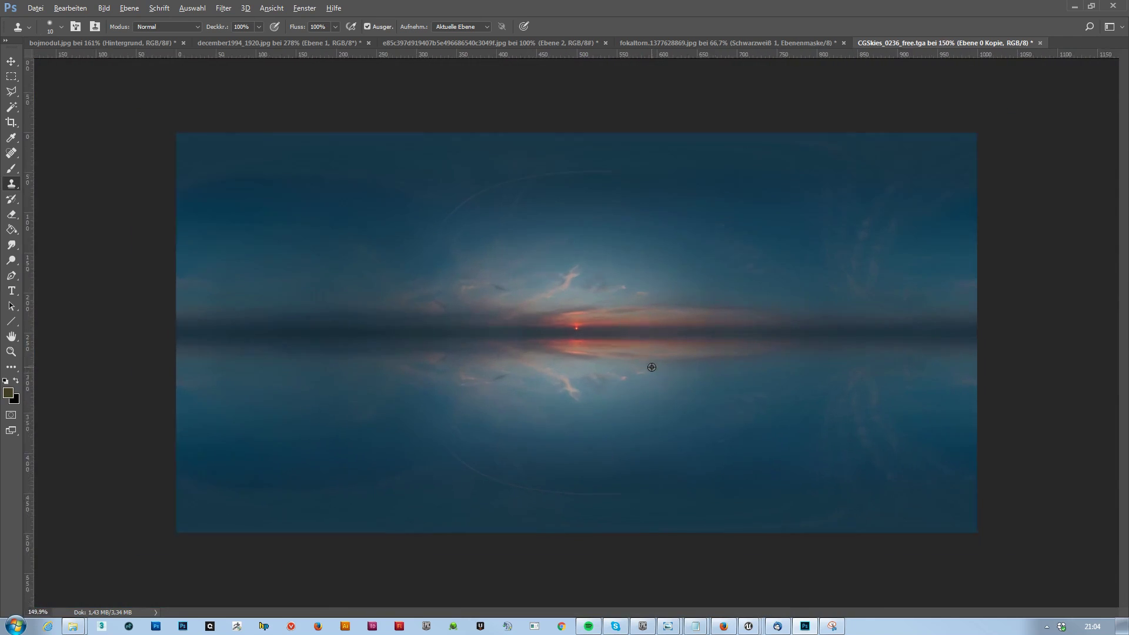
pyautogui.keyDown('alt'); pyautogui.scroll(-1, 652, 367); pyautogui.keyUp('alt')
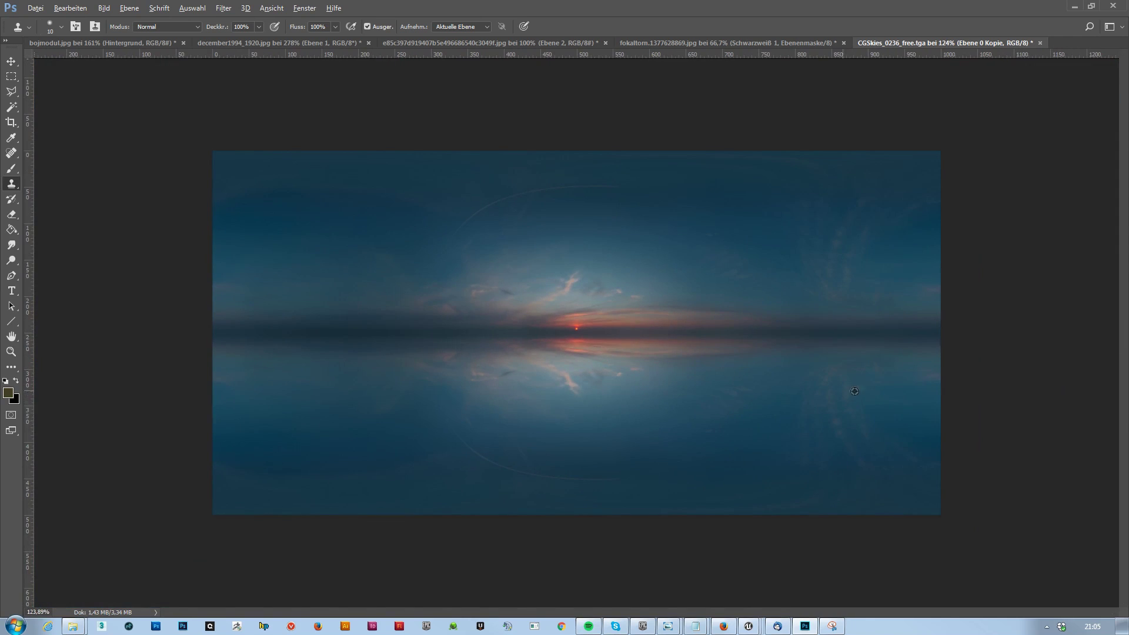
# Start saving the panorama under a new name and browse on Volume (D:) through Unreal Lighting Academy to the MechScene project folder
pyautogui.click(36, 8)
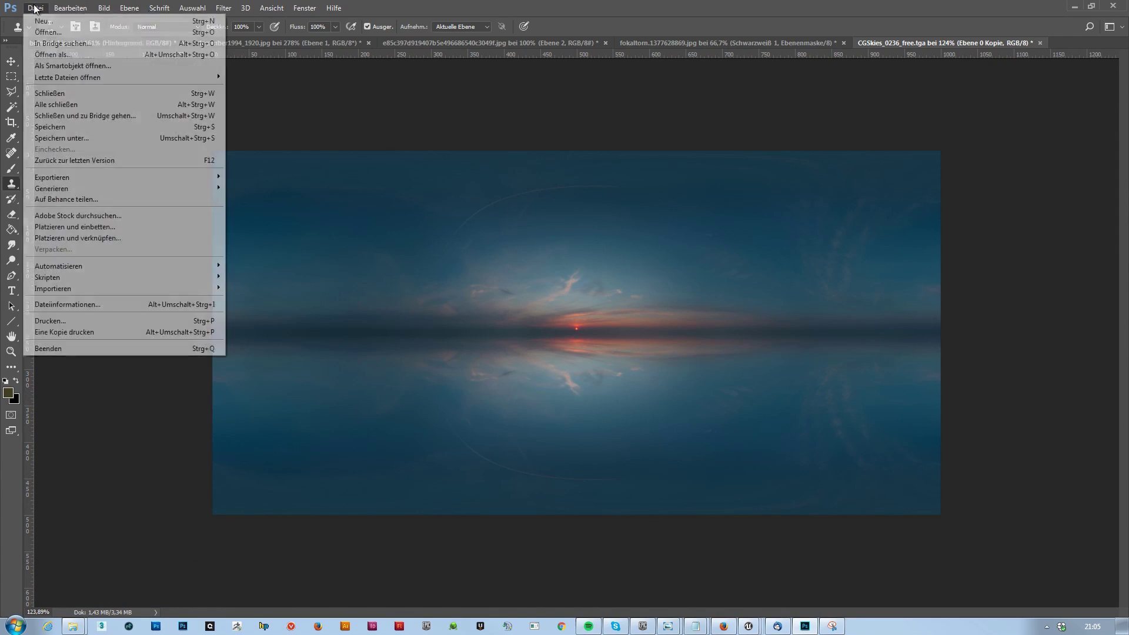
pyautogui.click(85, 139)
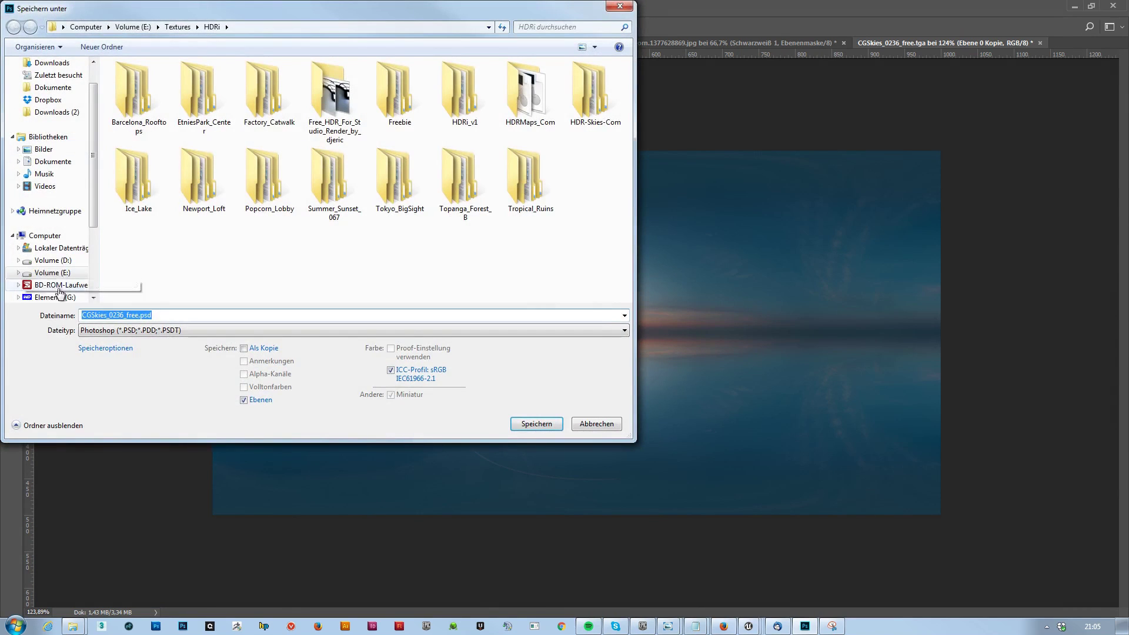
pyautogui.click(52, 260)
pyautogui.click(178, 192)
pyautogui.scroll(-14, 179, 192)
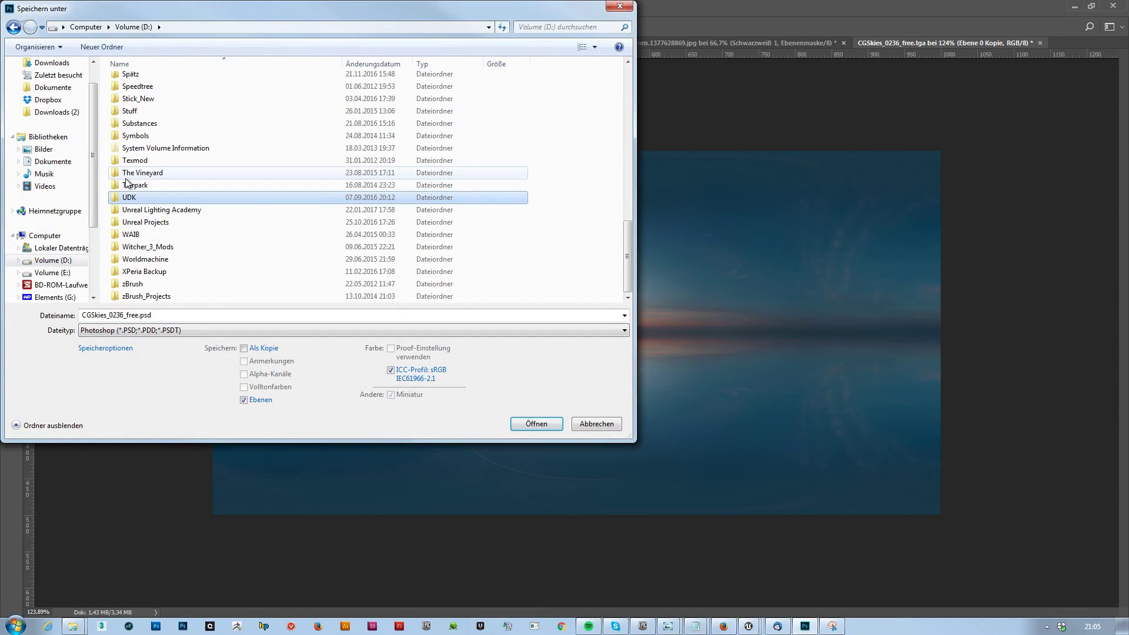
pyautogui.click(171, 210)
pyautogui.doubleClick(171, 210)
pyautogui.doubleClick(139, 102)
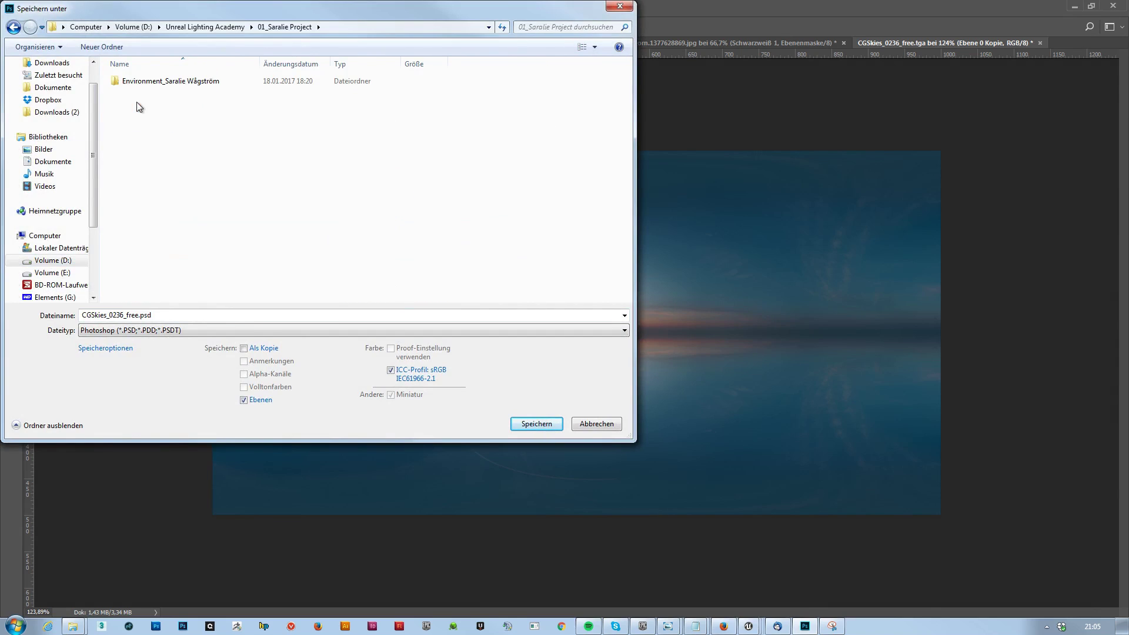
pyautogui.doubleClick(159, 81)
pyautogui.doubleClick(151, 108)
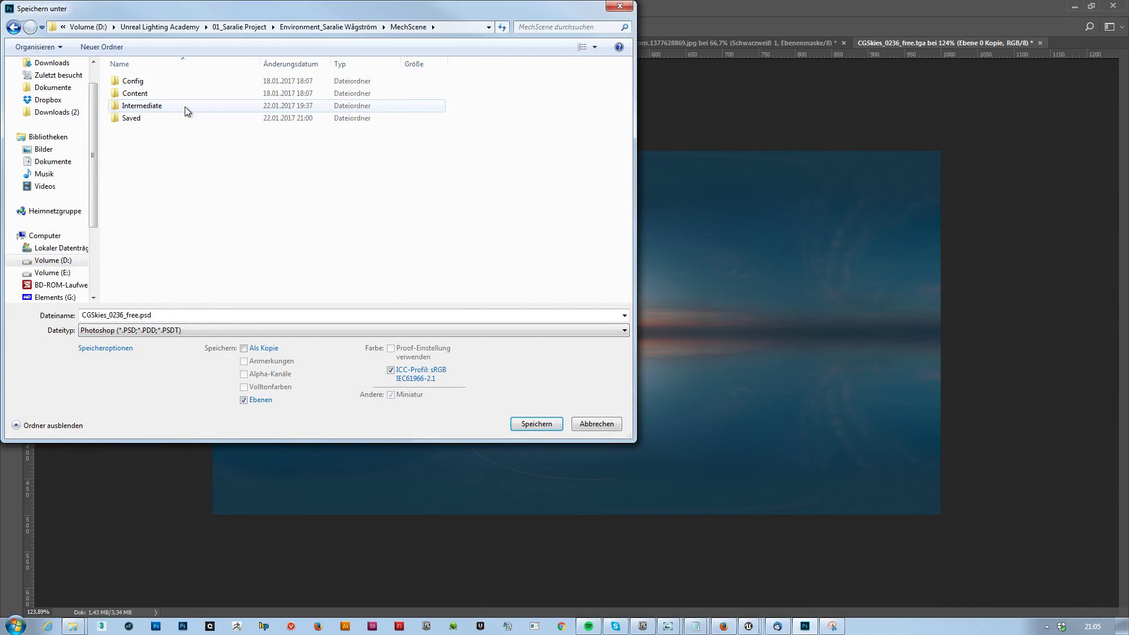
# Save the mirrored panorama in the MechScene folder as a Targa file named Sky, accepting the Targa options
pyautogui.click(200, 331)
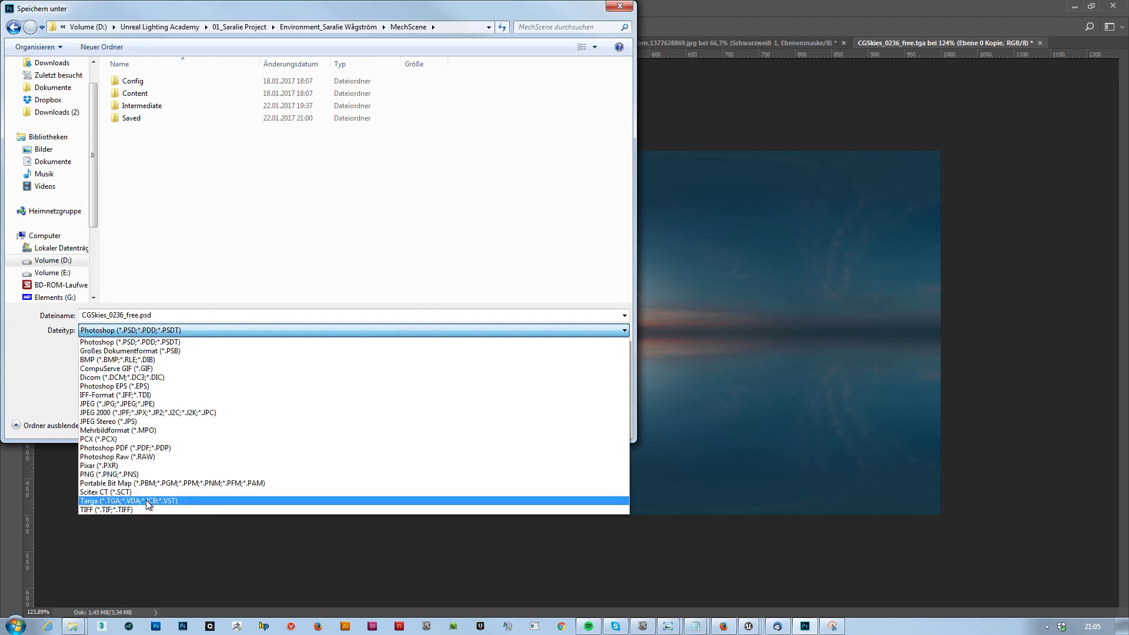
pyautogui.click(145, 501)
pyautogui.click(193, 316)
pyautogui.write('Sky')
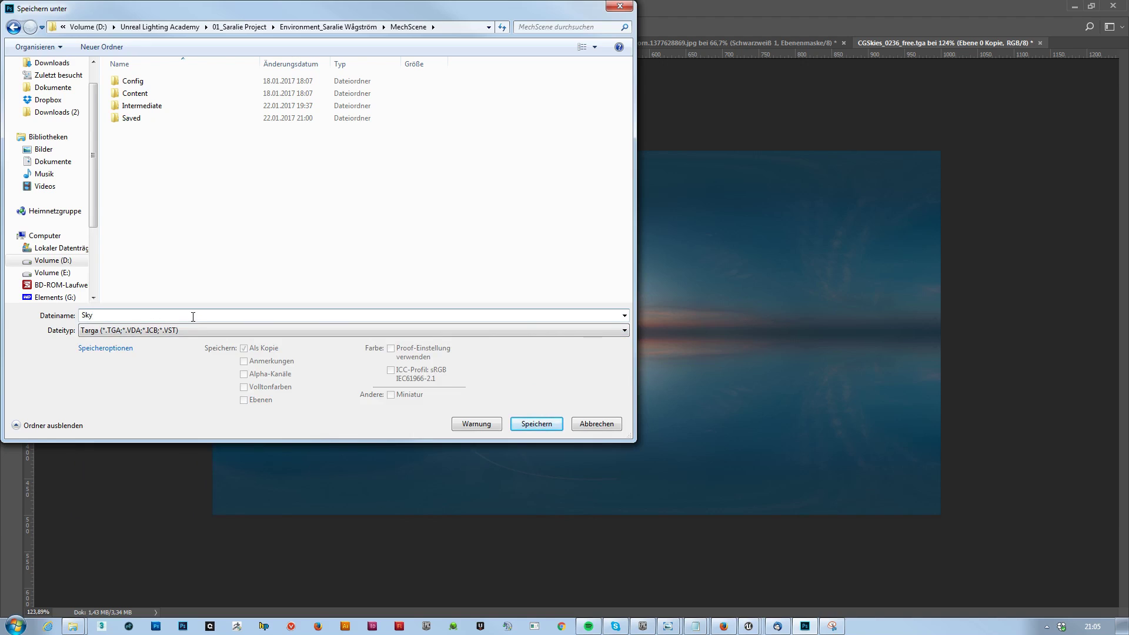
pyautogui.click(545, 425)
pyautogui.click(615, 210)
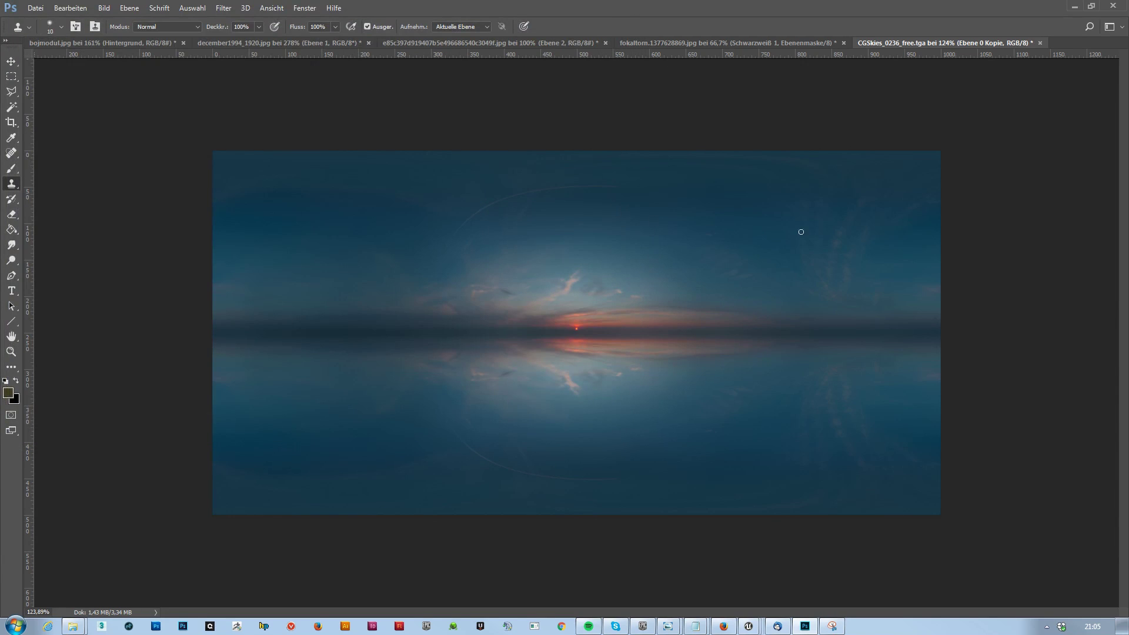
# Switch back to the Unreal Editor and tilt the viewport up toward the house and the sky
pyautogui.click(1075, 7)
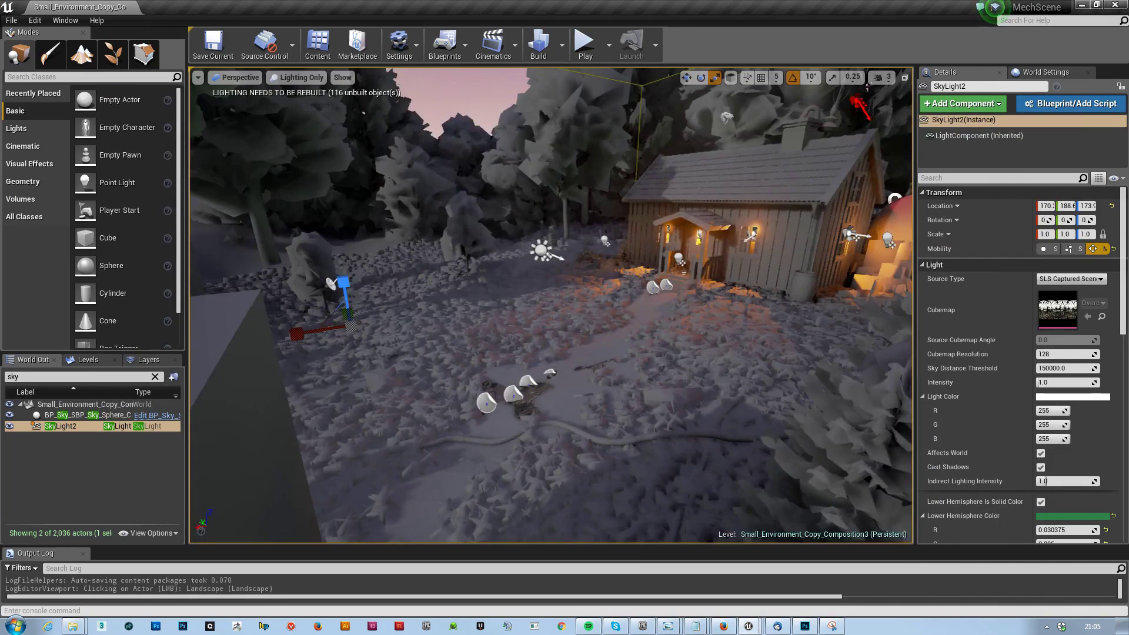
pyautogui.moveTo(706, 265); pyautogui.dragTo(710, 223, button='right')
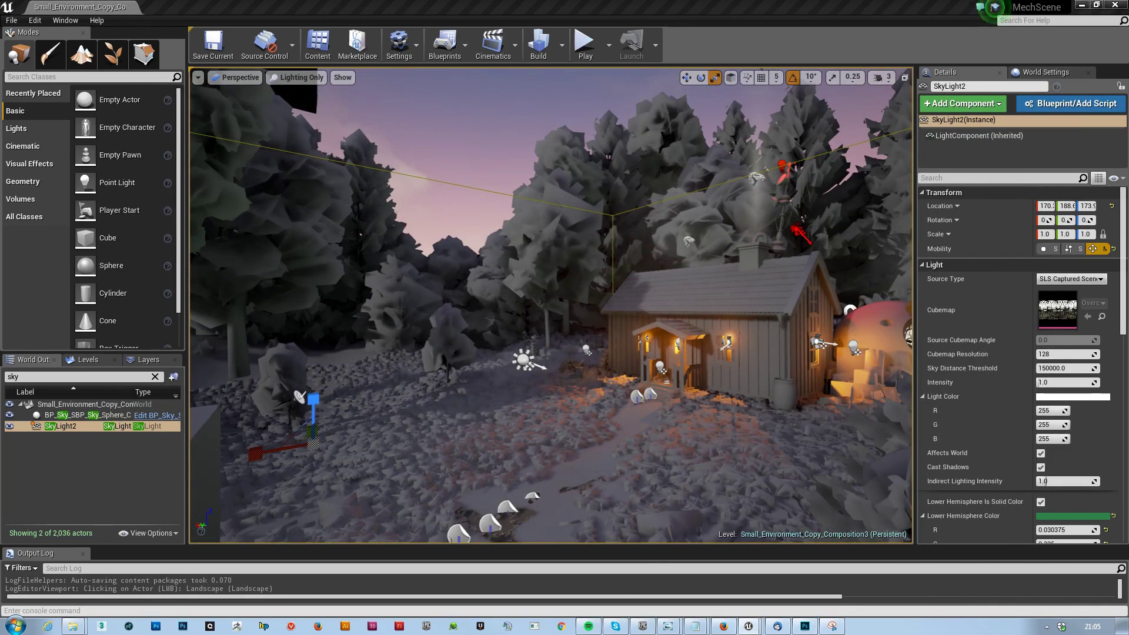
# Create a folder named Sky inside the Textures folder of the Saralie content
pyautogui.moveTo(1128, 164); pyautogui.dragTo(906, 111)
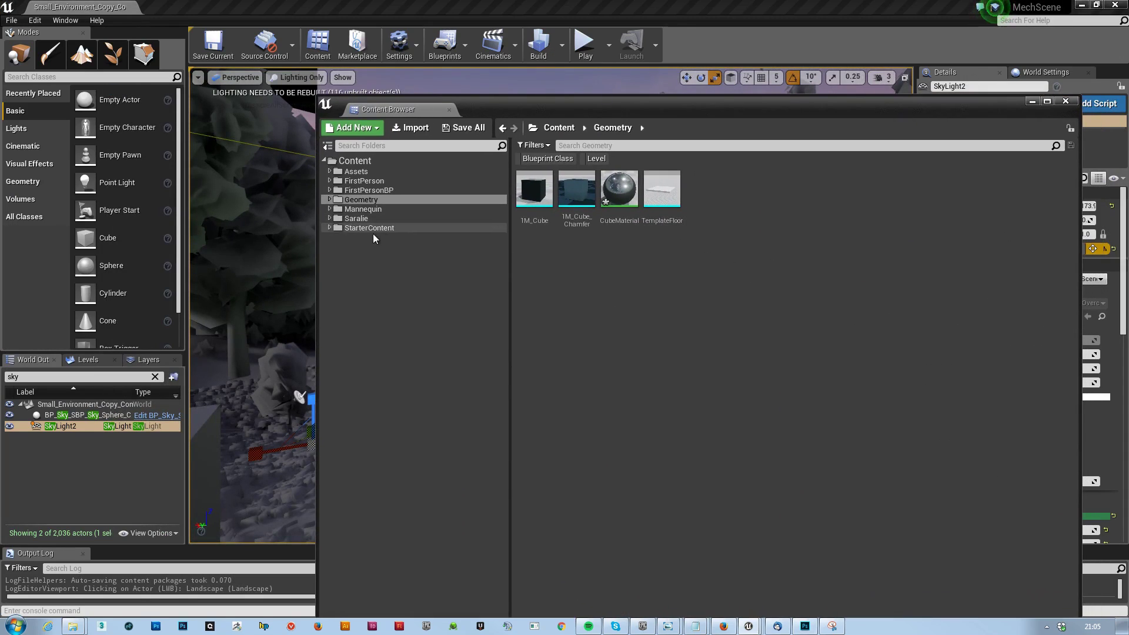
pyautogui.click(352, 218)
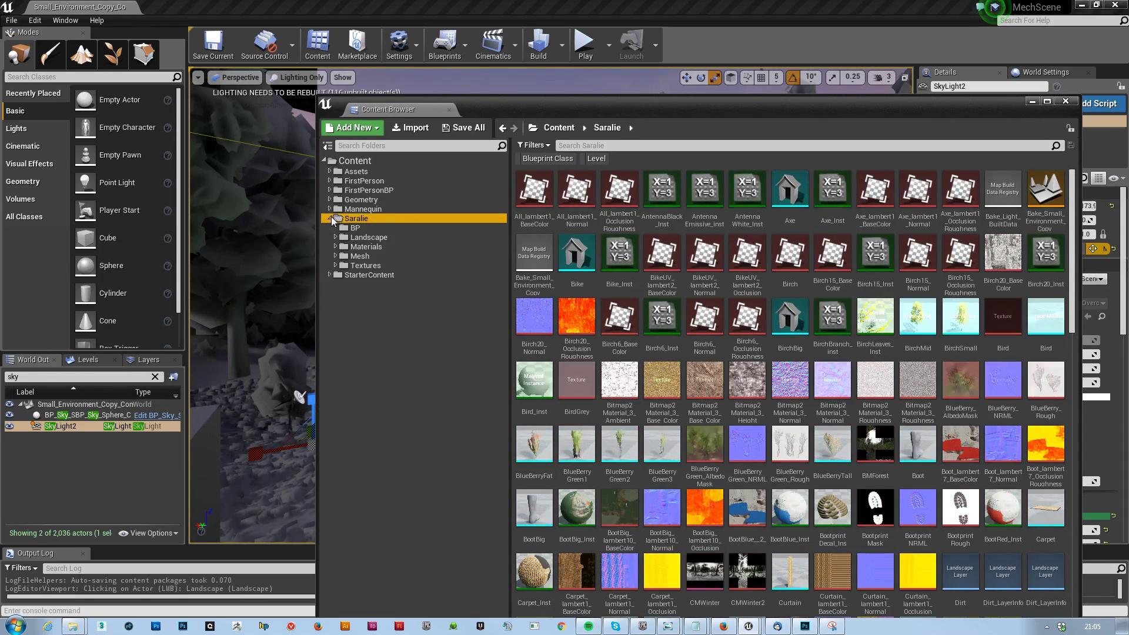
pyautogui.click(330, 218)
pyautogui.click(341, 265)
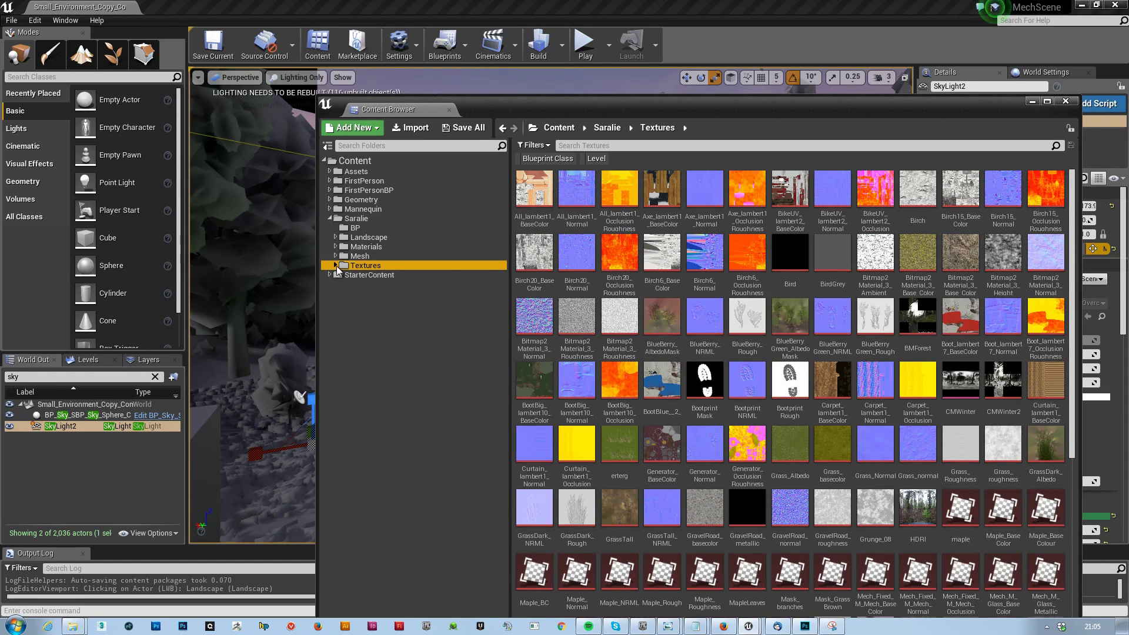
pyautogui.click(335, 266)
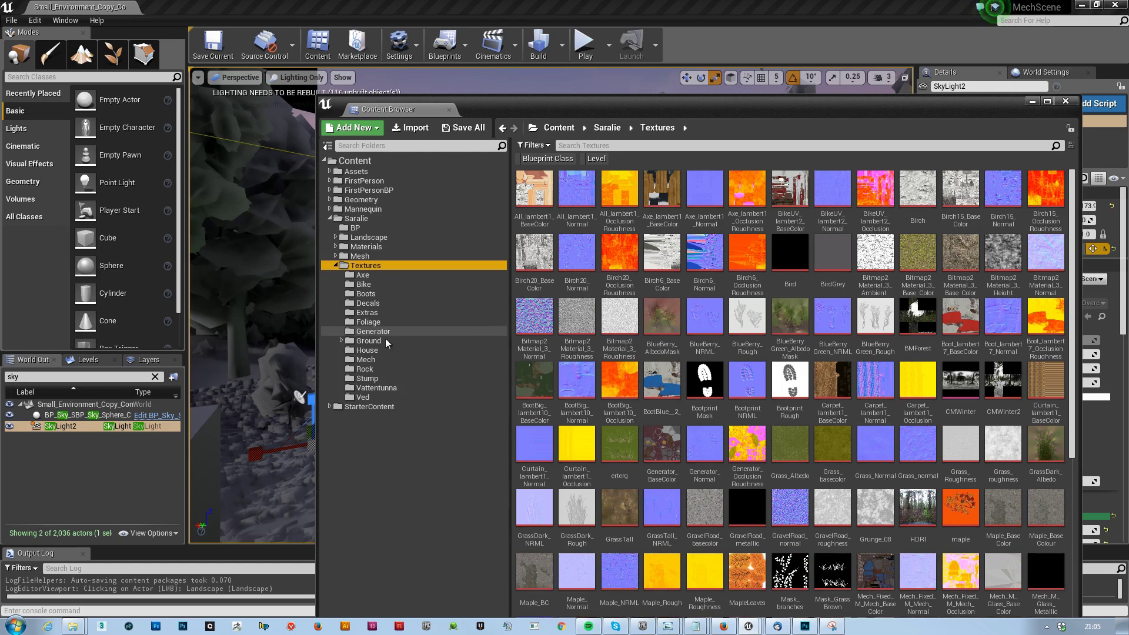
pyautogui.rightClick(375, 266)
pyautogui.click(405, 272)
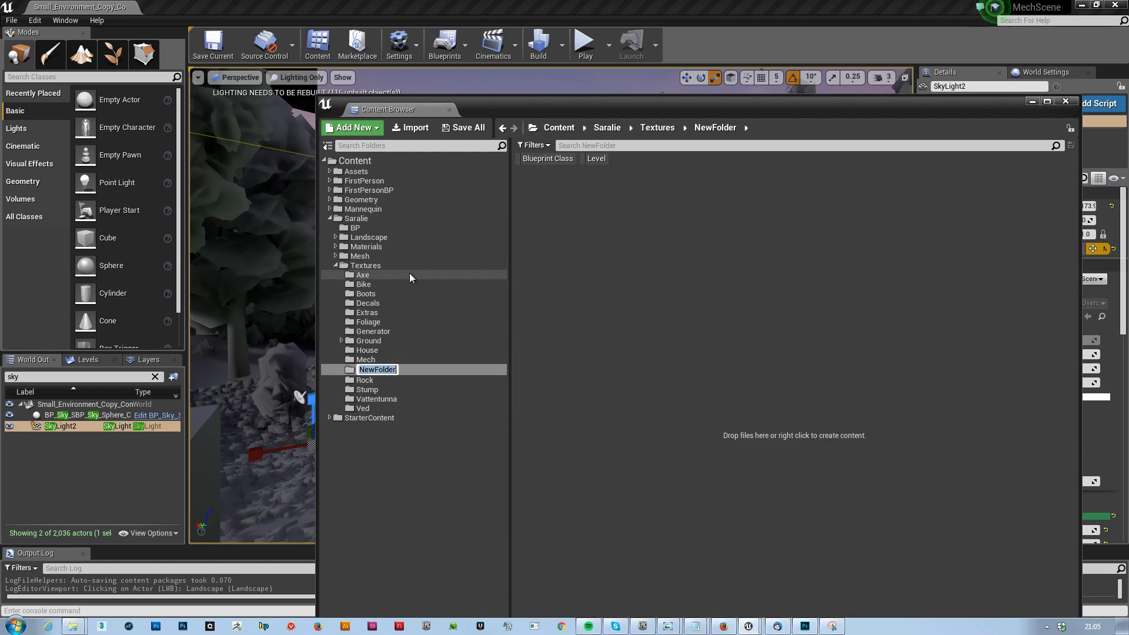
pyautogui.write('Sky')
pyautogui.press('Return')
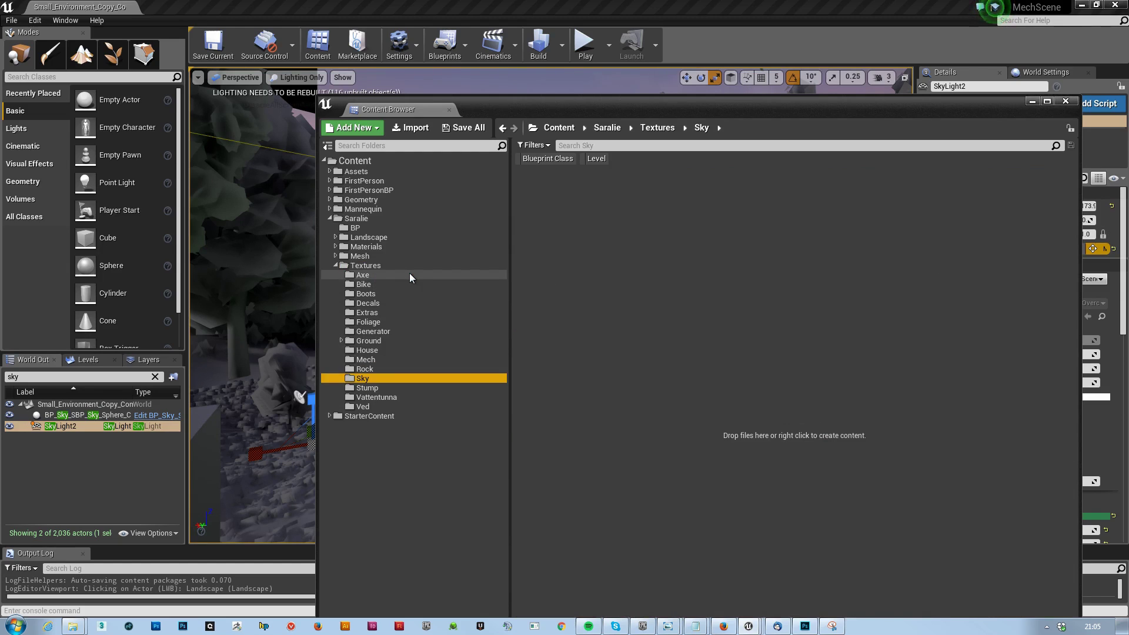
# Import Sky.tga from the MechScene project folder into the new Sky folder
pyautogui.rightClick(612, 284)
pyautogui.click(665, 327)
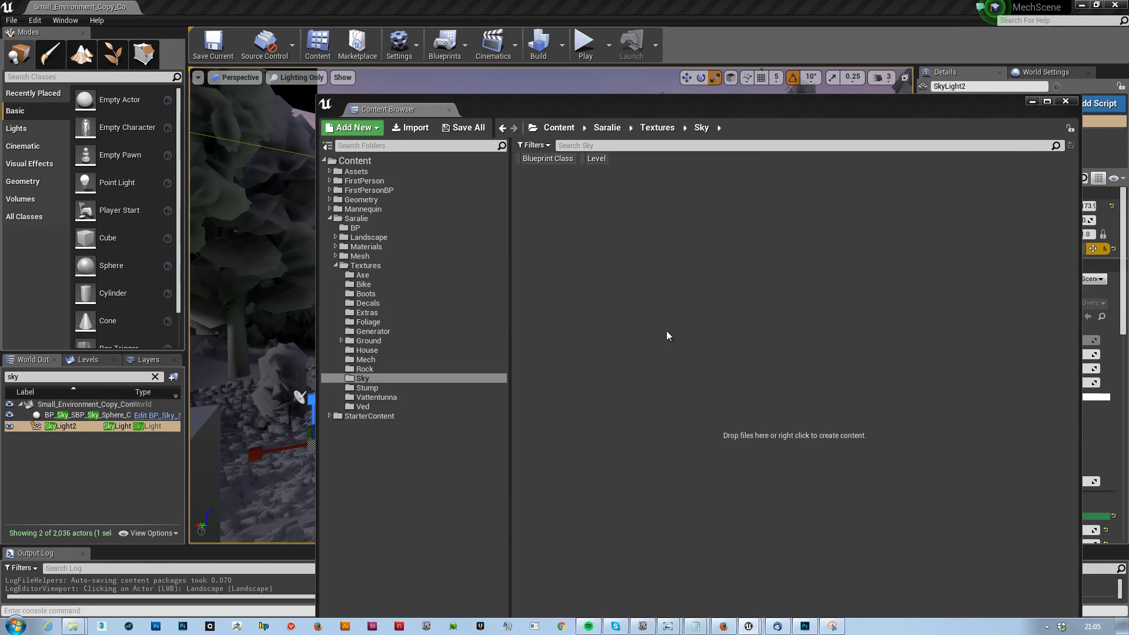
pyautogui.click(443, 224)
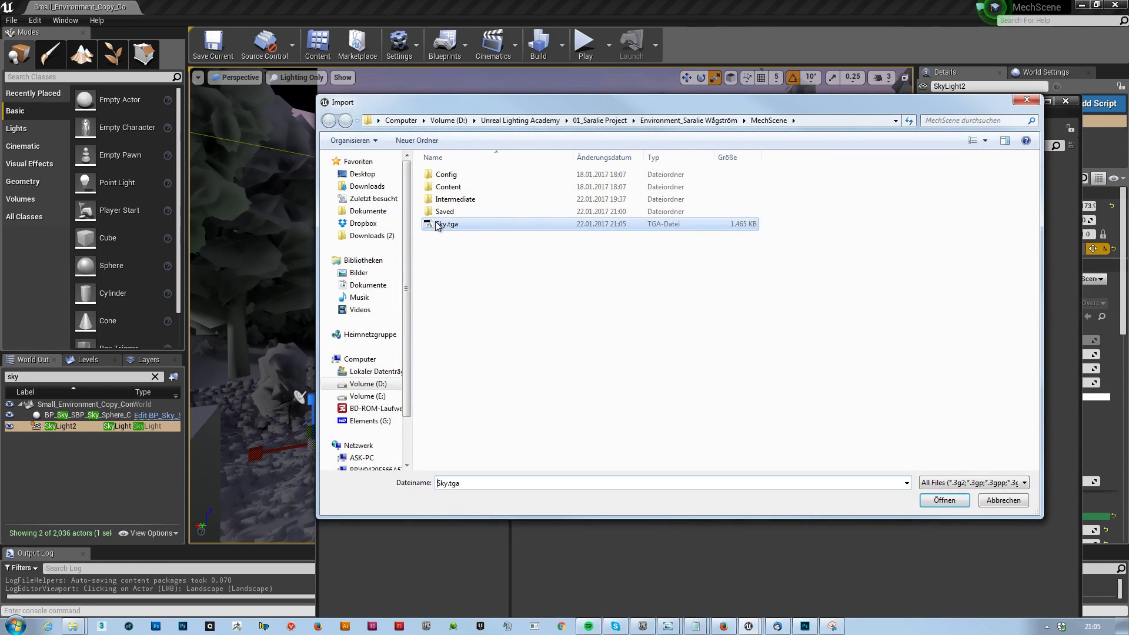
pyautogui.click(945, 500)
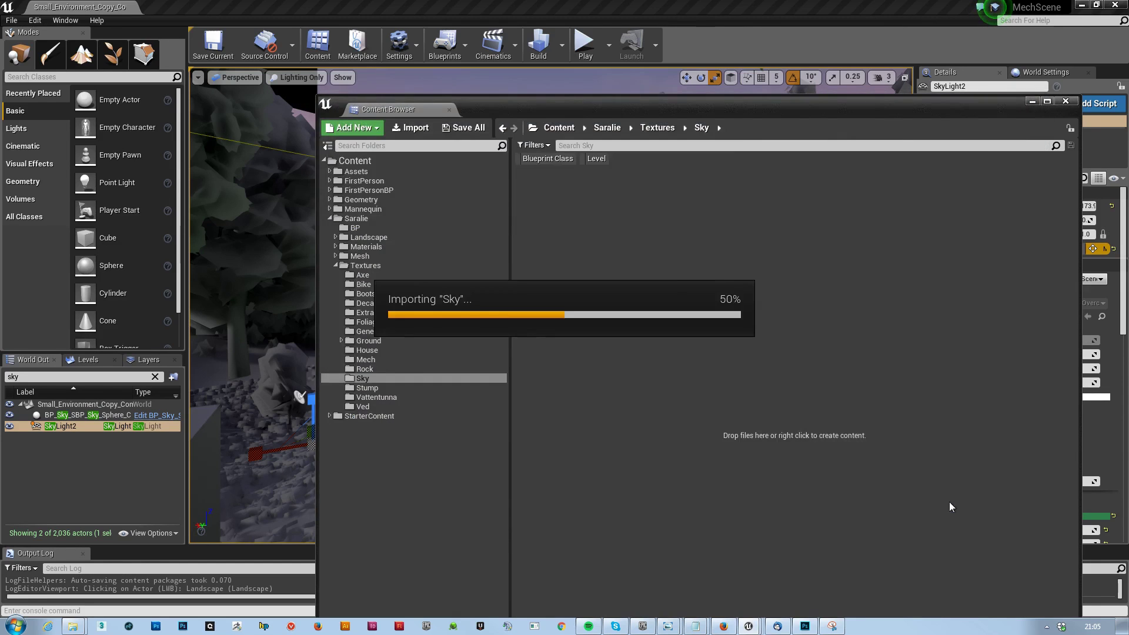
# Open the Sky texture, set its compression to VectorDisplacementmap (RGBA8) and save the asset
pyautogui.doubleClick(527, 184)
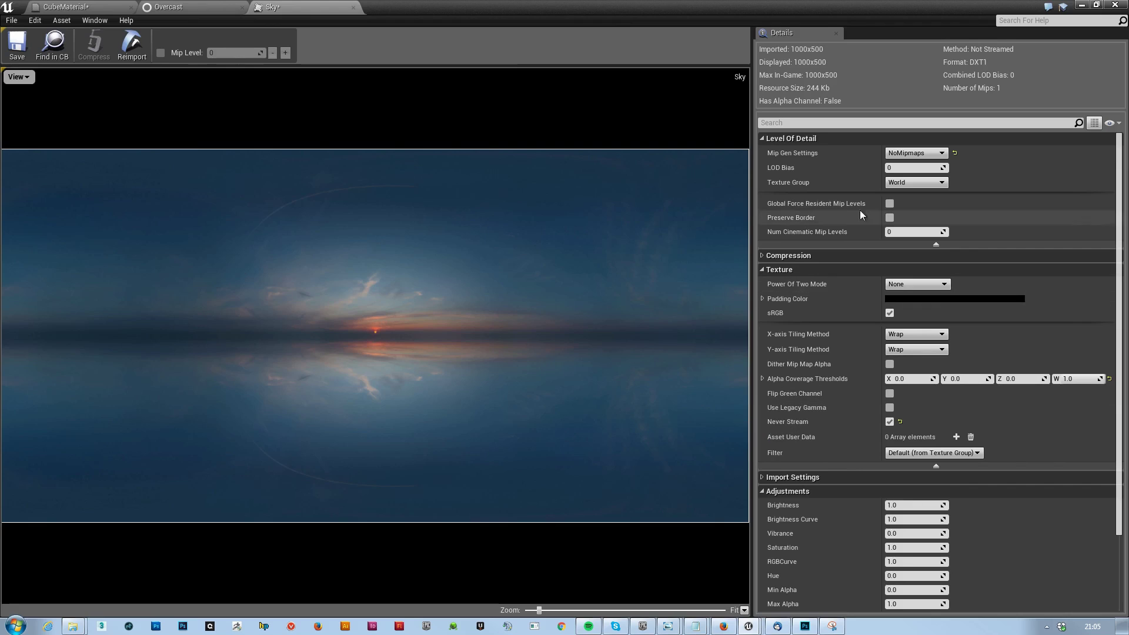
pyautogui.click(915, 152)
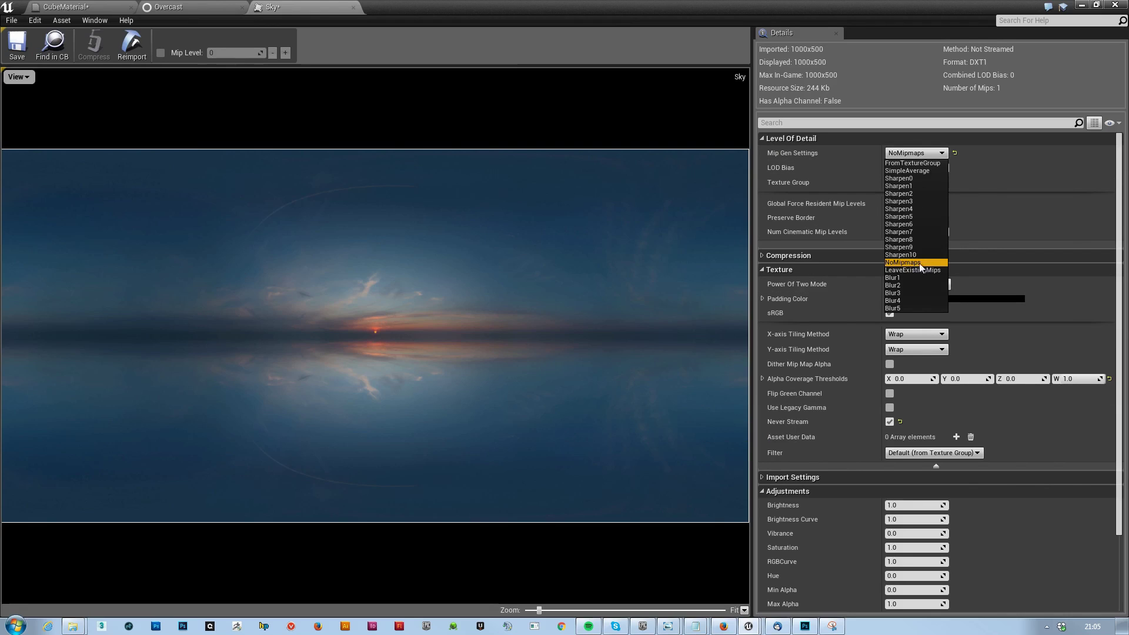
pyautogui.click(914, 154)
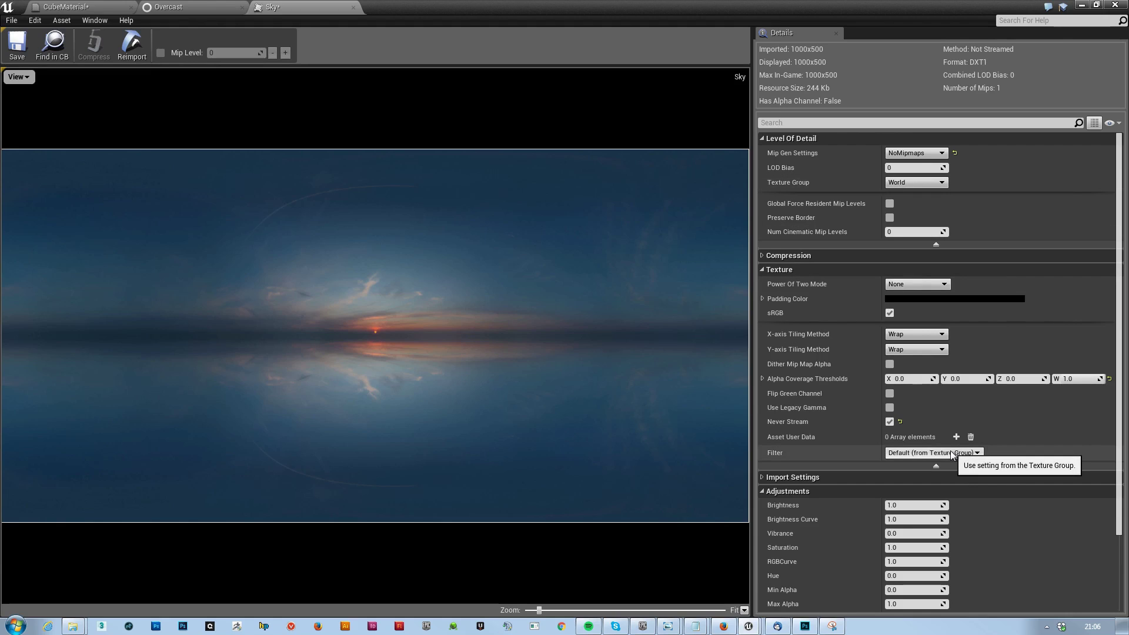
pyautogui.click(763, 256)
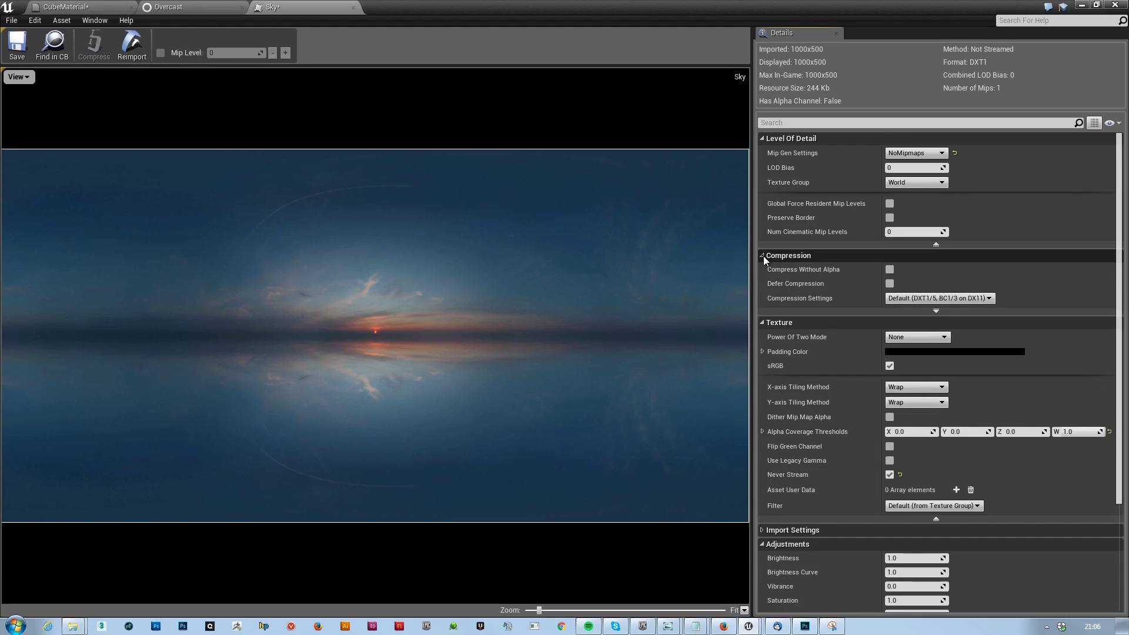
pyautogui.click(964, 298)
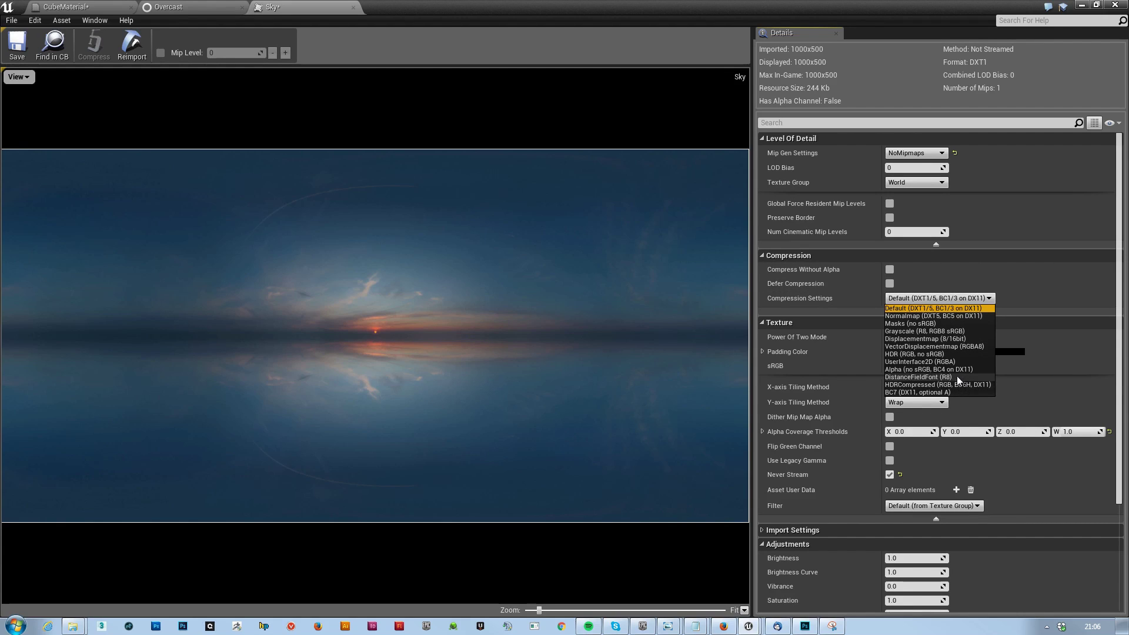
pyautogui.click(953, 345)
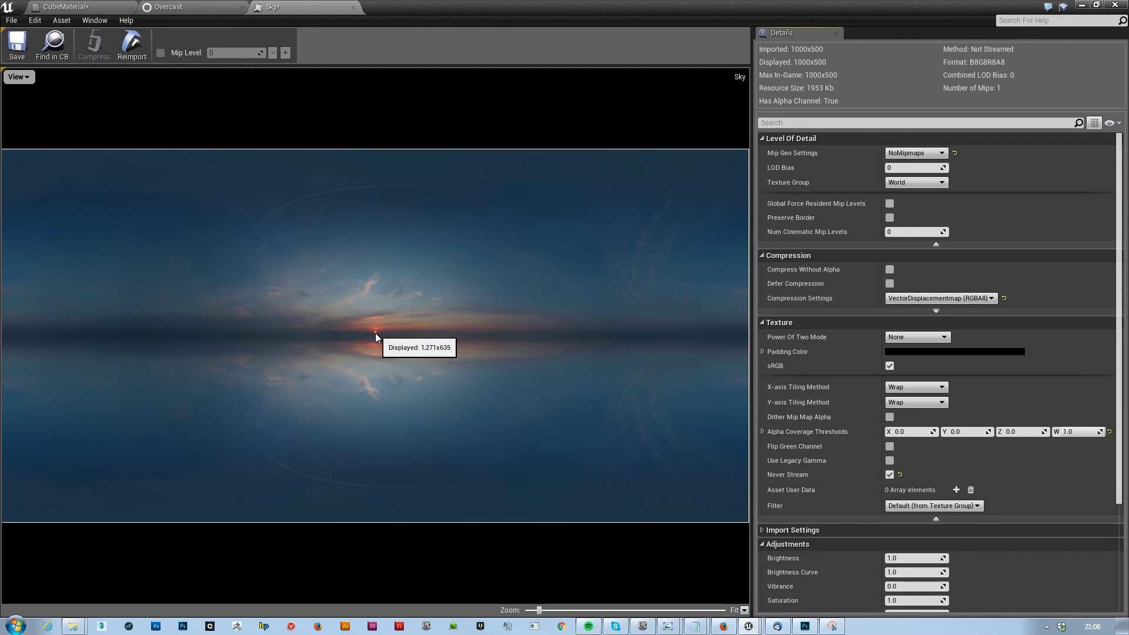
pyautogui.click(14, 56)
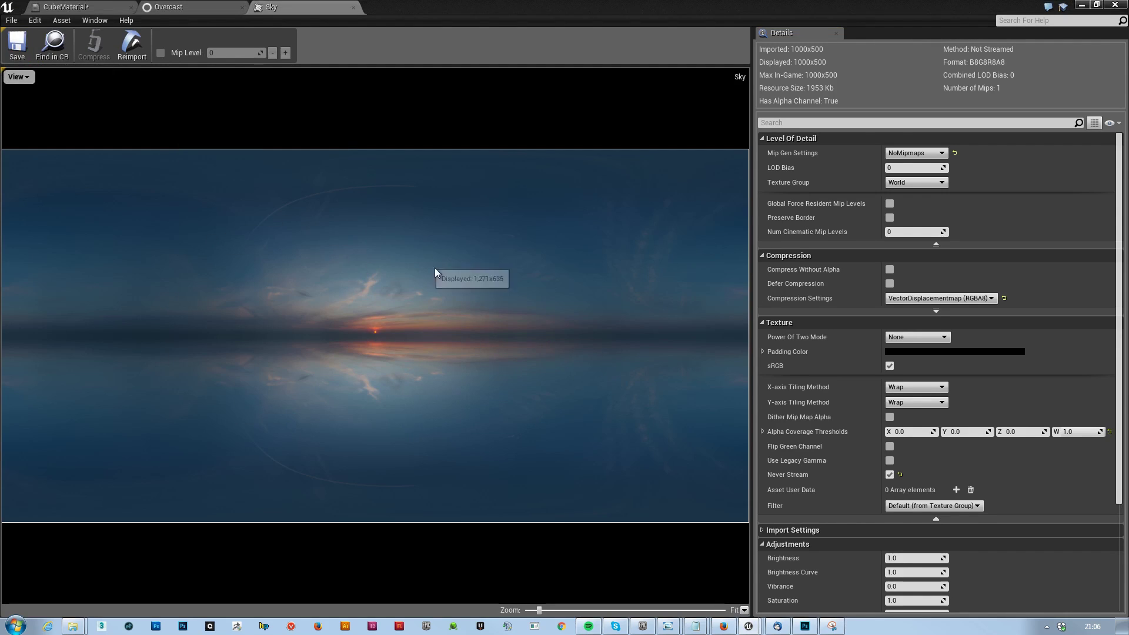
# Close the Sky, Overcast and CubeMaterial editors, applying the pending changes to CubeMaterial
pyautogui.click(353, 8)
pyautogui.click(242, 7)
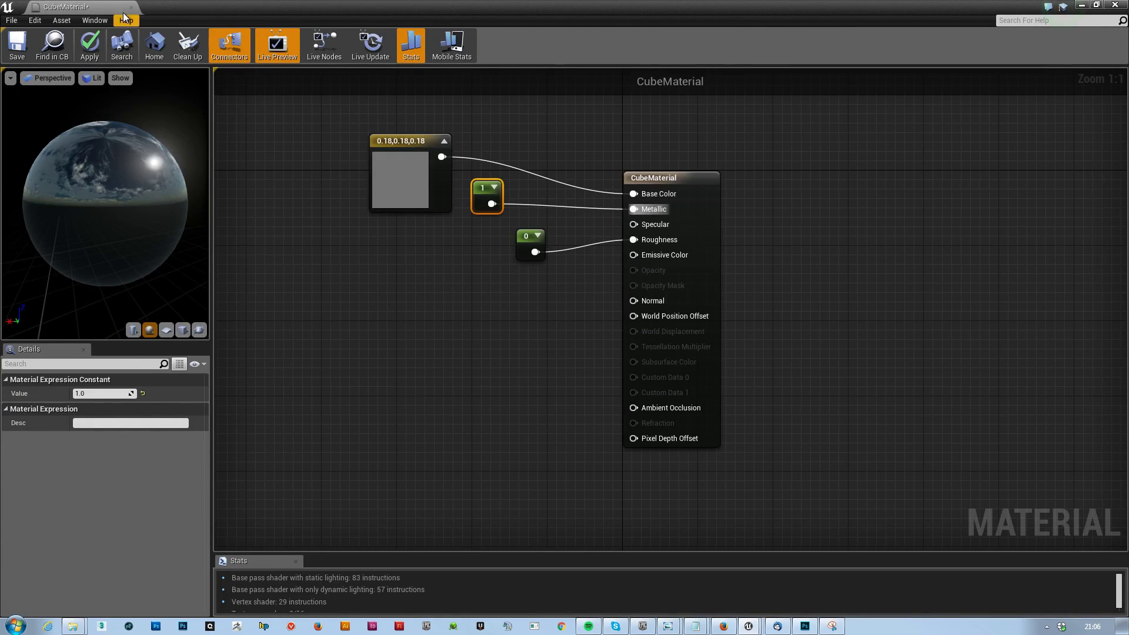
pyautogui.click(131, 7)
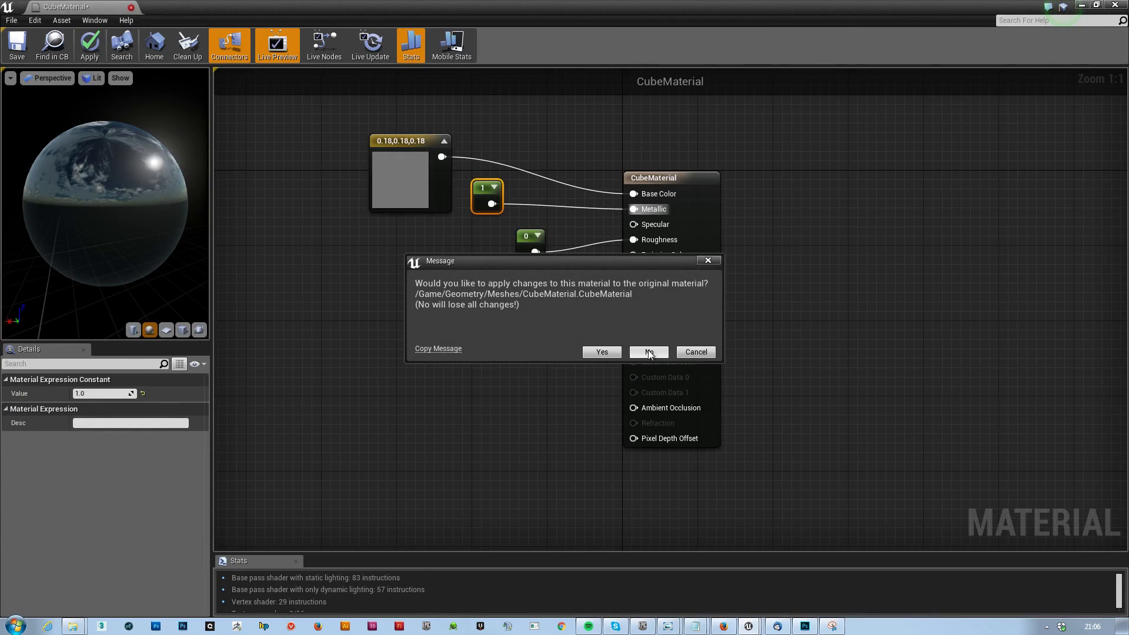
pyautogui.click(601, 352)
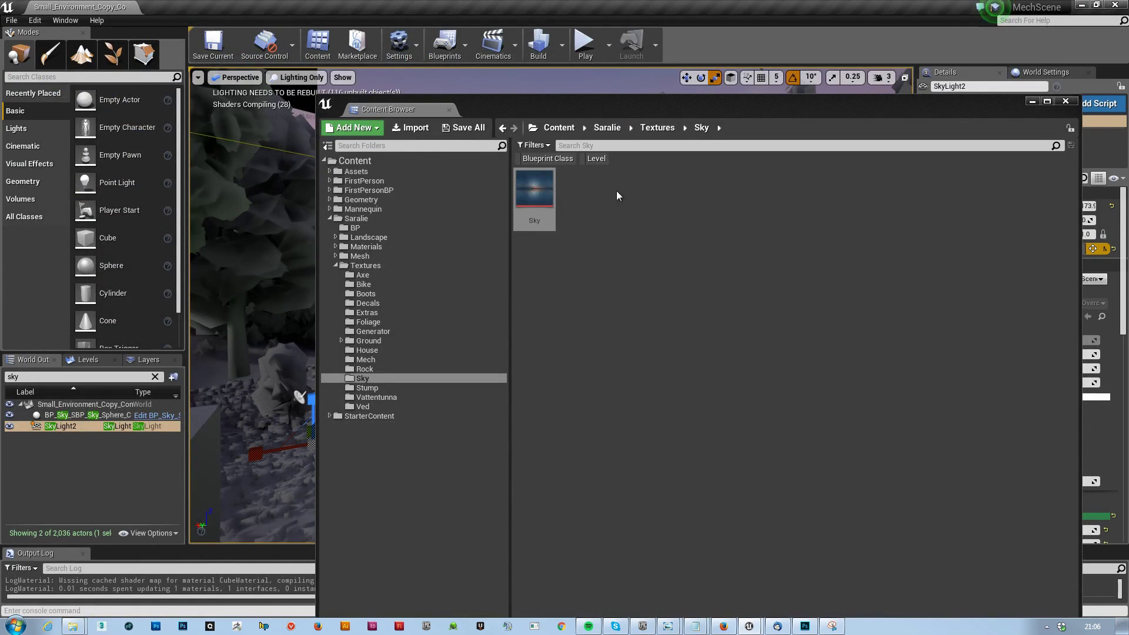
# Show the engine content in the Content Browser and open the Engine Content folder
pyautogui.moveTo(605, 110); pyautogui.dragTo(549, 20)
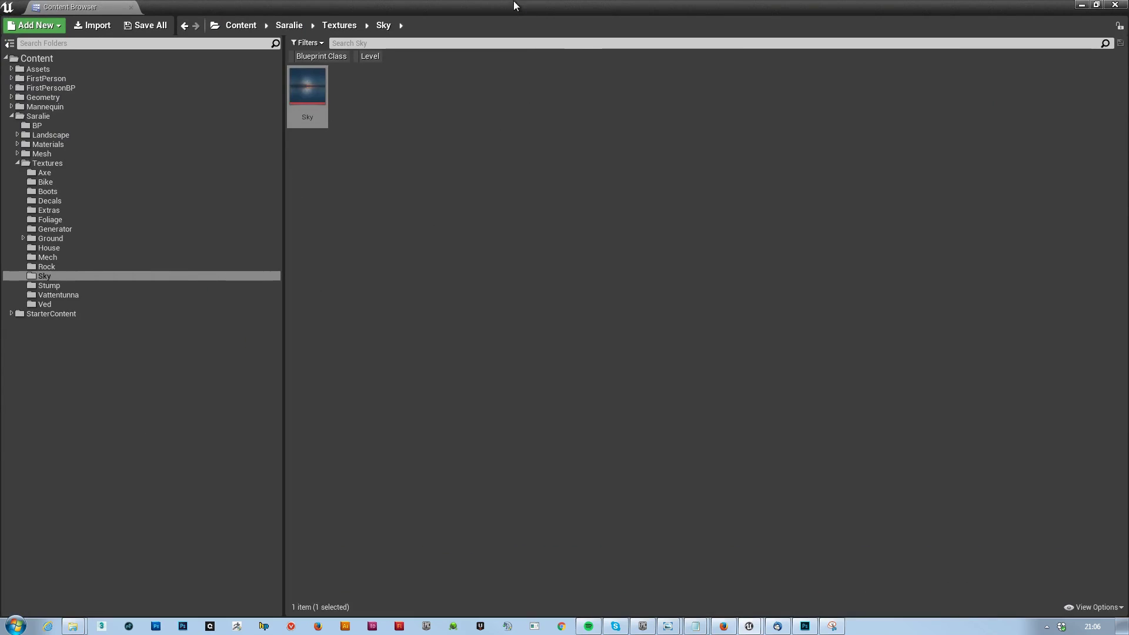
pyautogui.click(1097, 607)
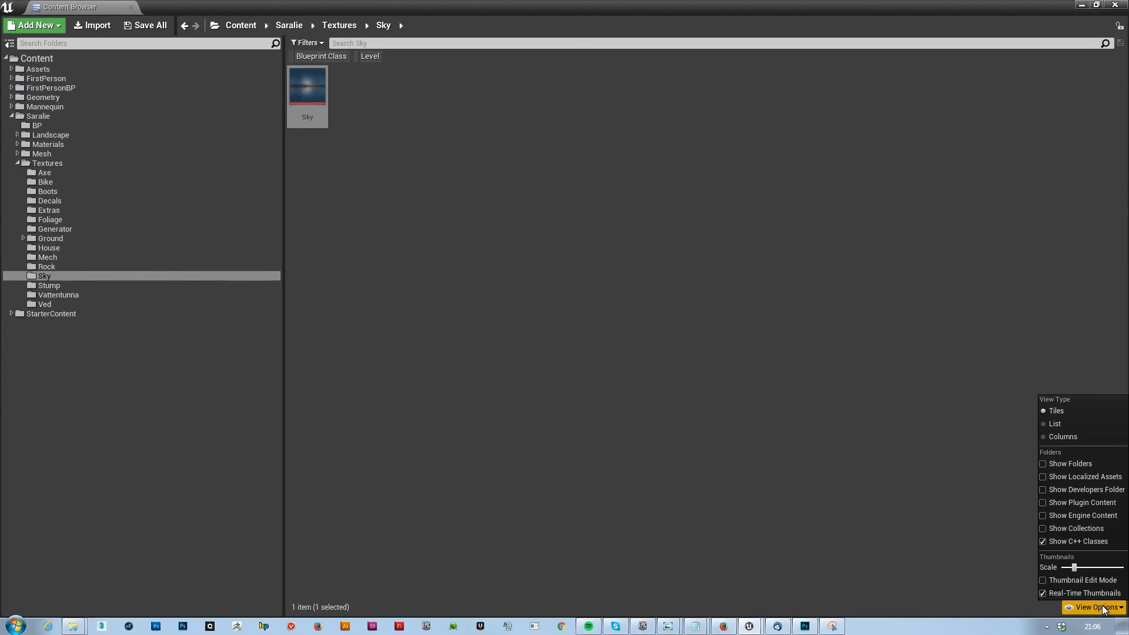
pyautogui.click(1043, 516)
pyautogui.click(725, 514)
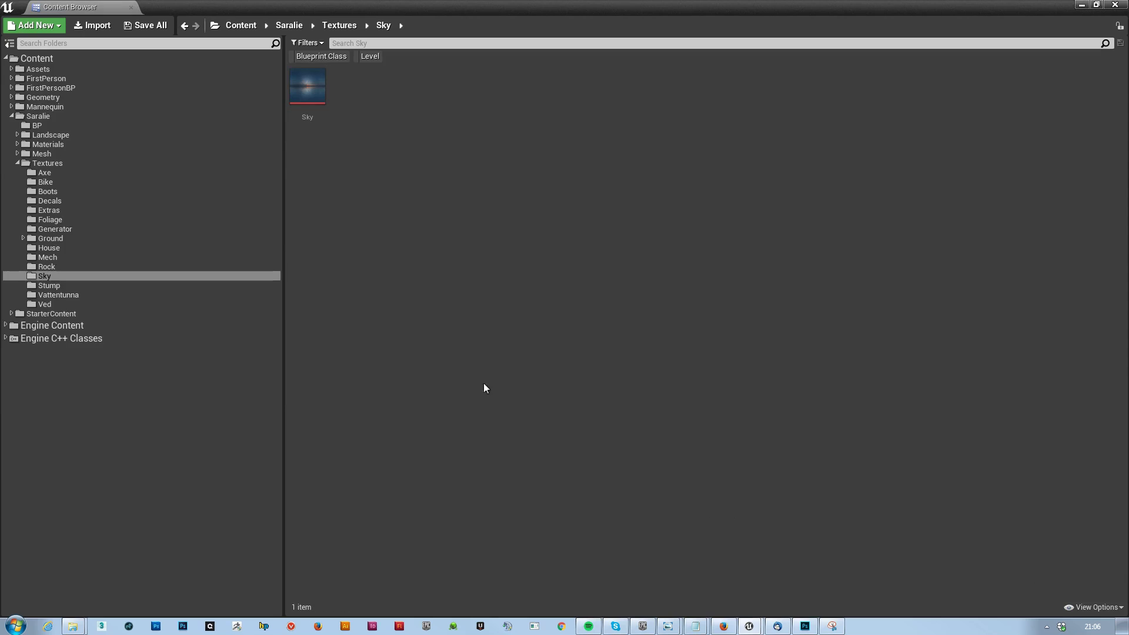
pyautogui.click(50, 326)
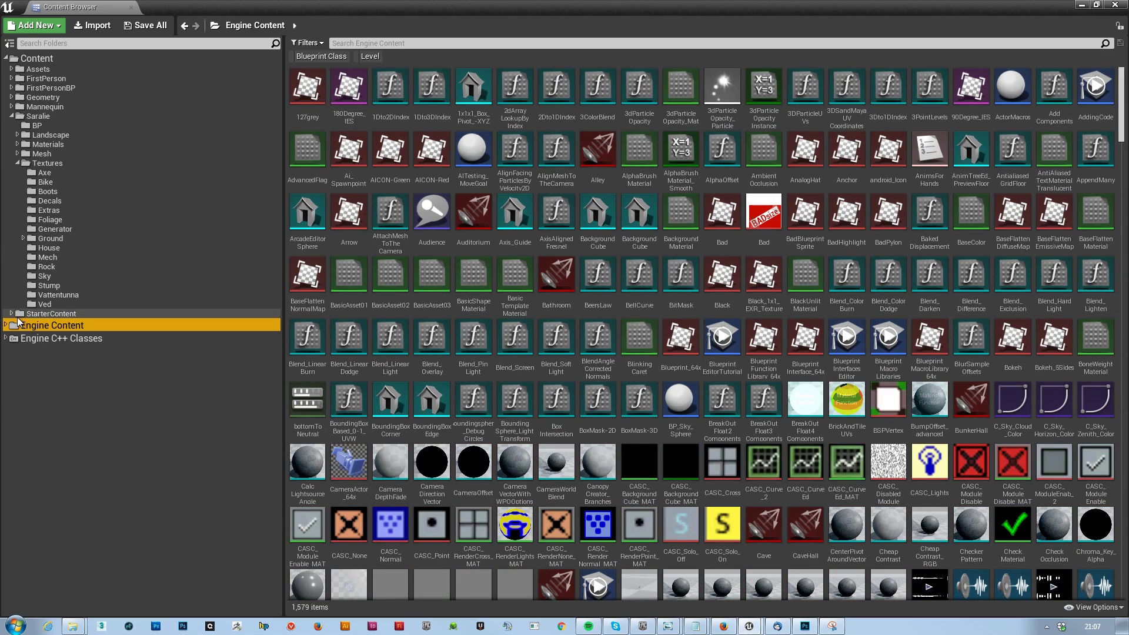
pyautogui.moveTo(254, 6); pyautogui.dragTo(1128, 127)
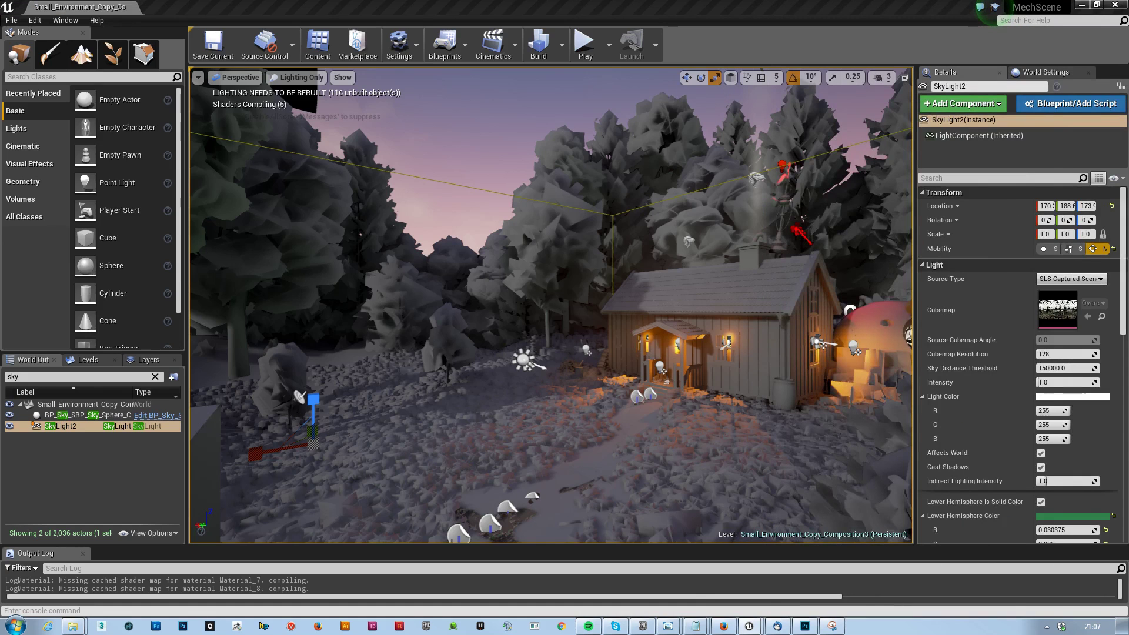
# Delete the BP_Sky_Sphere actor from the level
pyautogui.moveTo(708, 231)
pyautogui.mouseDown(button='right')
pyautogui.moveTo(506, 231)
pyautogui.moveTo(708, 230)
pyautogui.mouseUp(button='right')
pyautogui.click(675, 190)
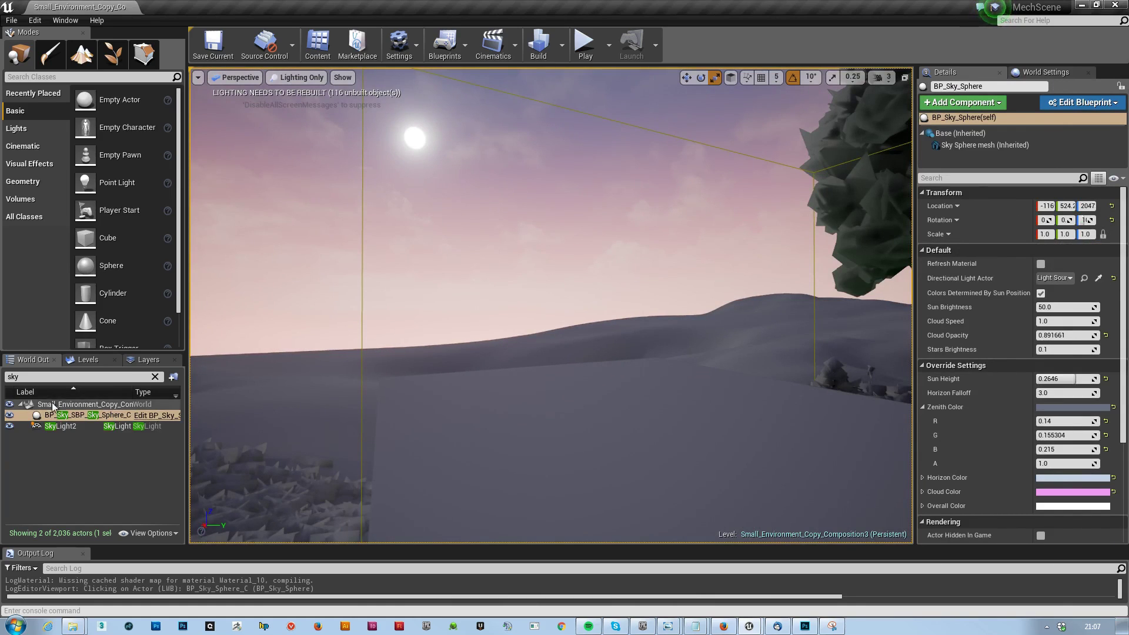
pyautogui.press('Delete')
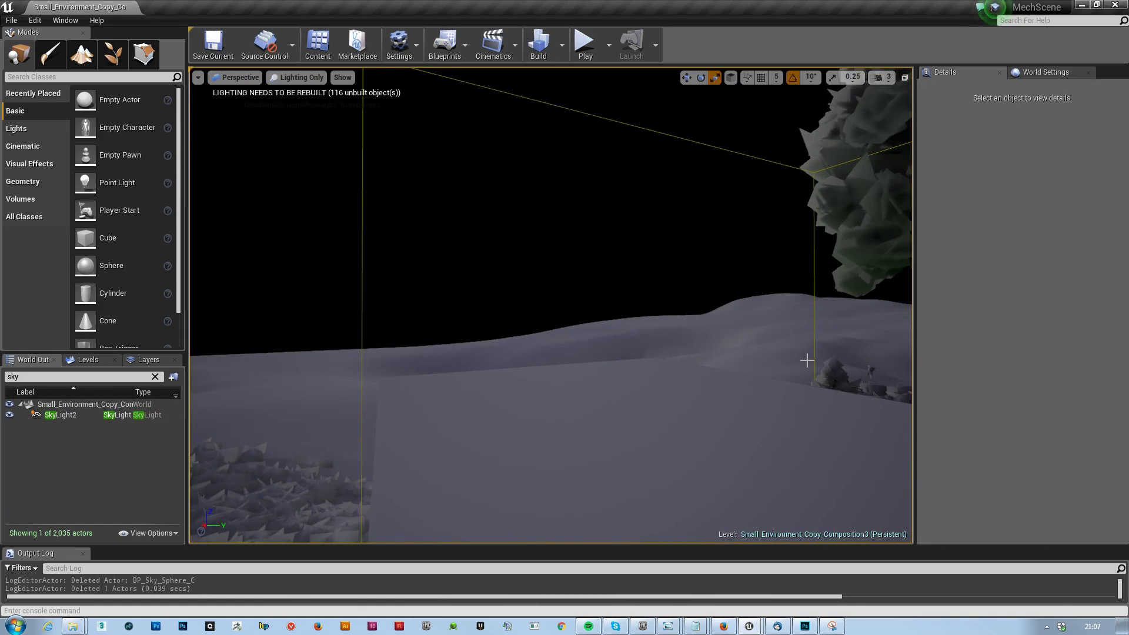
pyautogui.moveTo(531, 372); pyautogui.dragTo(694, 415, button='right')
pyautogui.press('s')
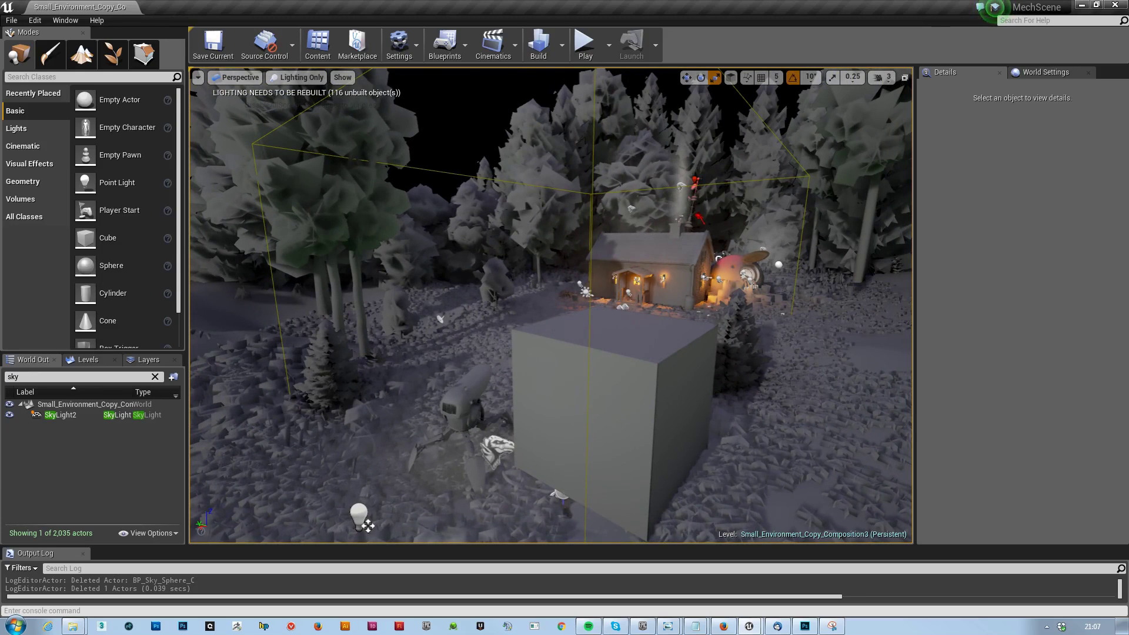
# Filter the Engine Content folder to static meshes and search it for "sphere"
pyautogui.moveTo(1128, 59); pyautogui.dragTo(501, 12)
pyautogui.click(327, 334)
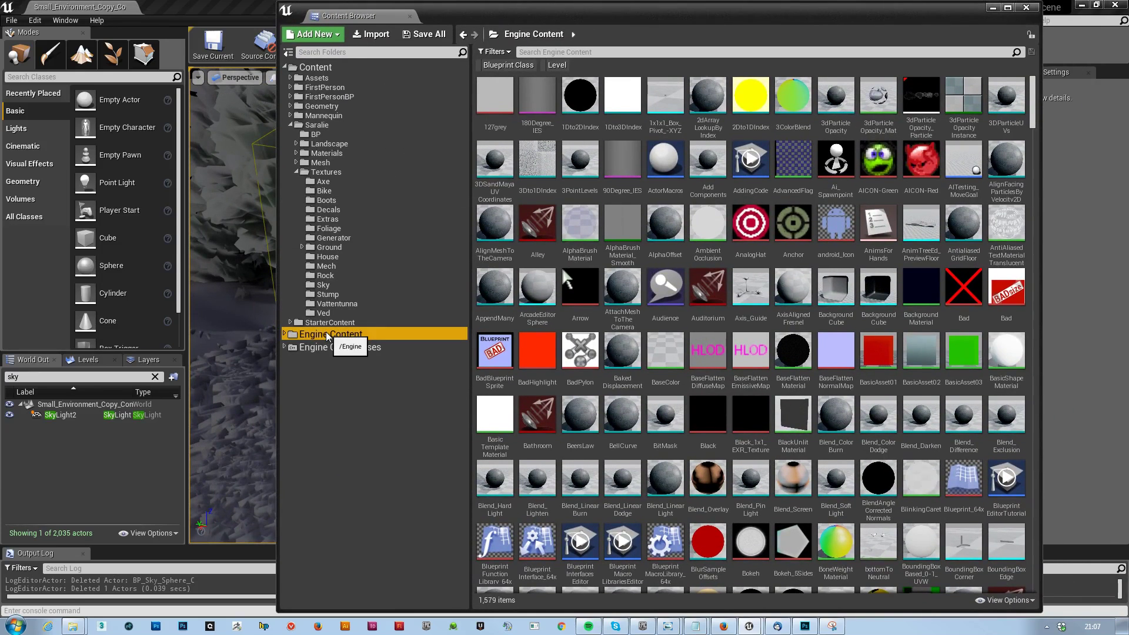
pyautogui.click(494, 51)
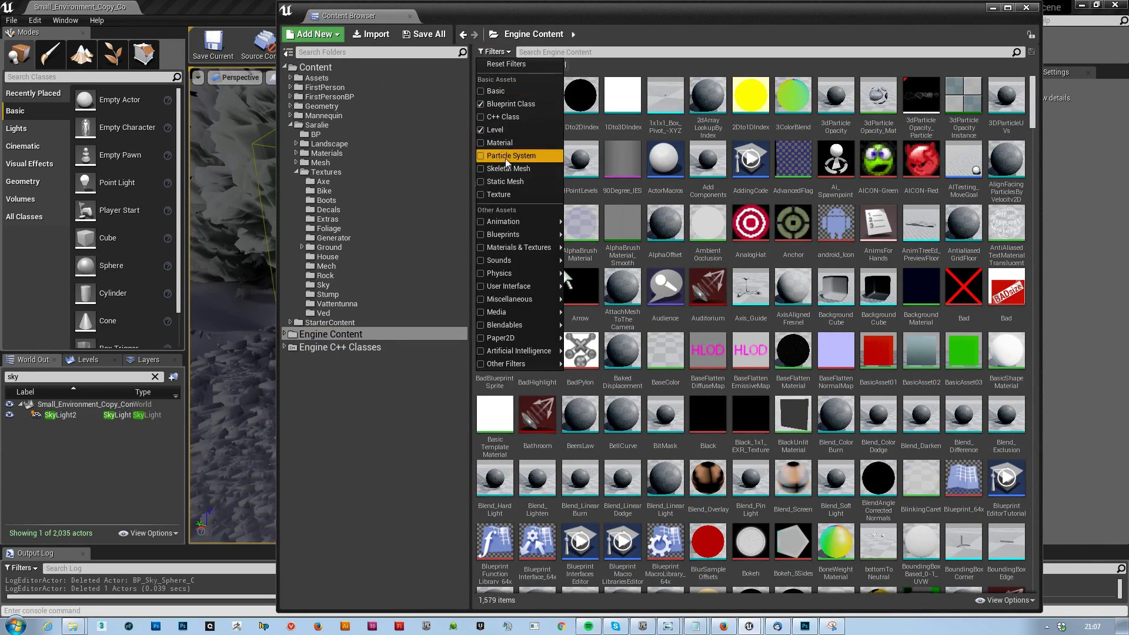
pyautogui.click(480, 182)
pyautogui.click(618, 52)
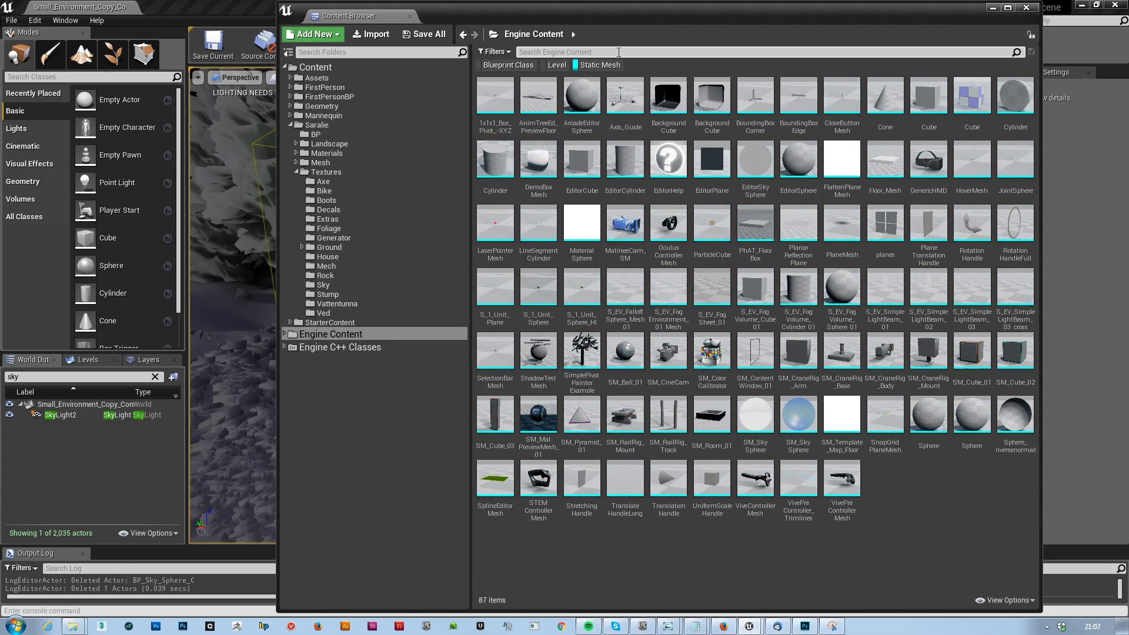
pyautogui.write('sphere')
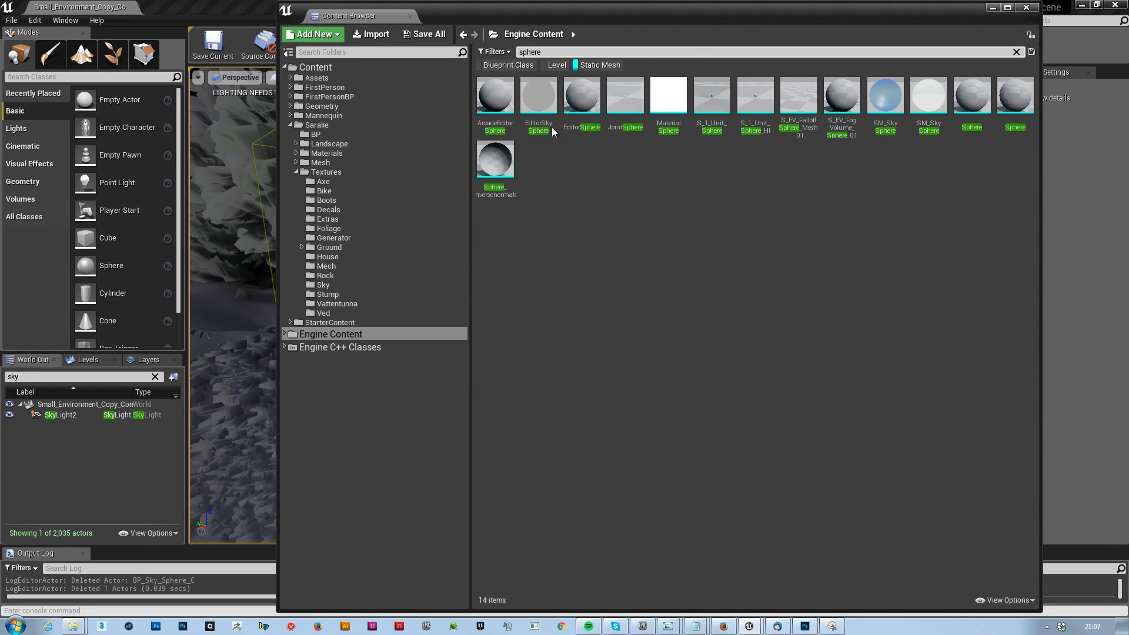
# Place the EditorSphere mesh on the ground beside the mech and the large cube, and frame it in the viewport
pyautogui.click(588, 97)
pyautogui.moveTo(622, 16); pyautogui.dragTo(1002, 55)
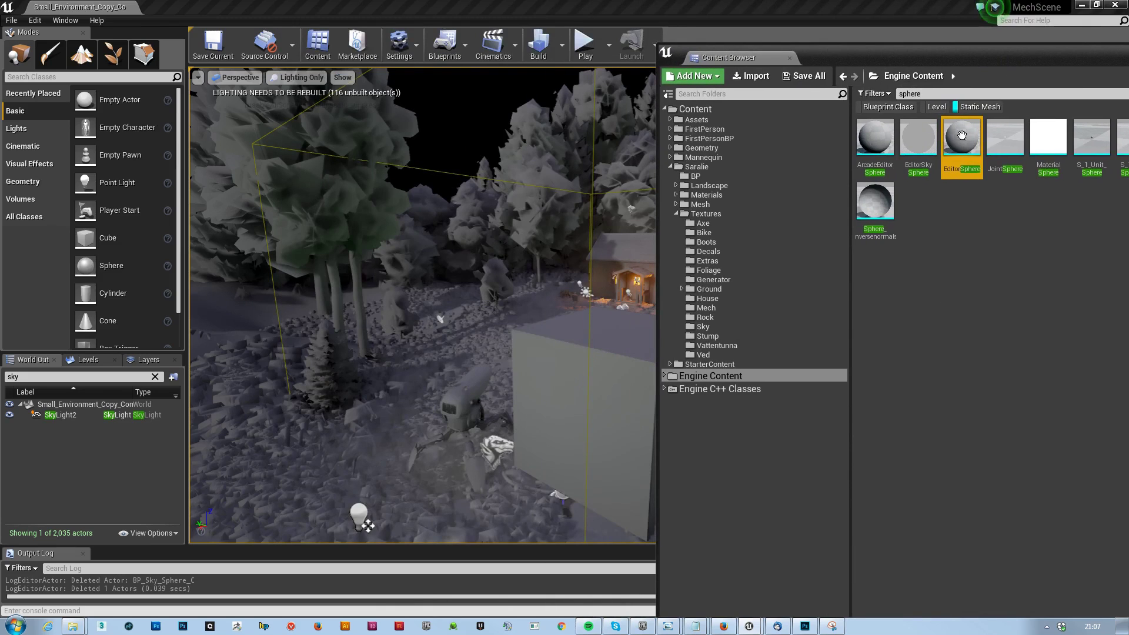
pyautogui.moveTo(960, 142); pyautogui.dragTo(386, 492)
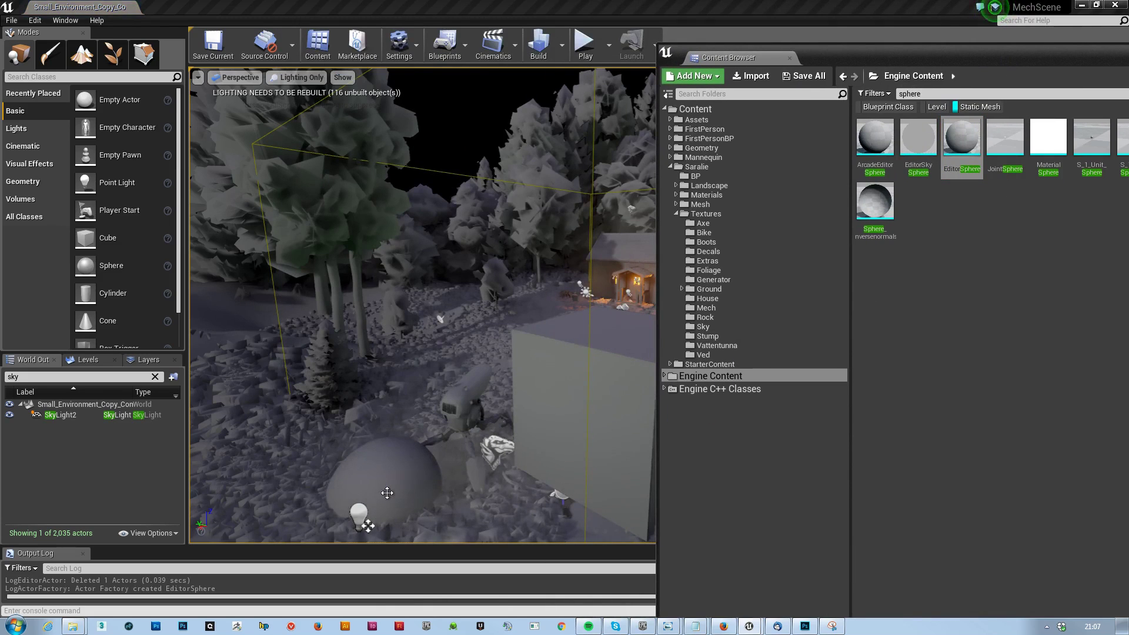
pyautogui.moveTo(889, 51); pyautogui.dragTo(941, 57)
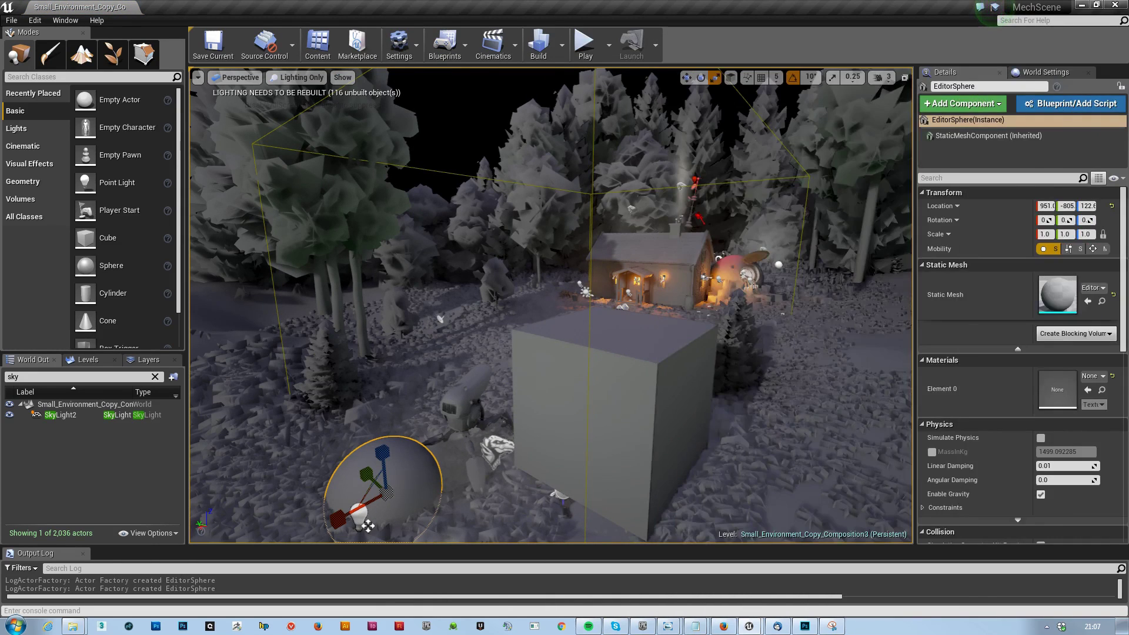
pyautogui.press('f')
pyautogui.press('w')
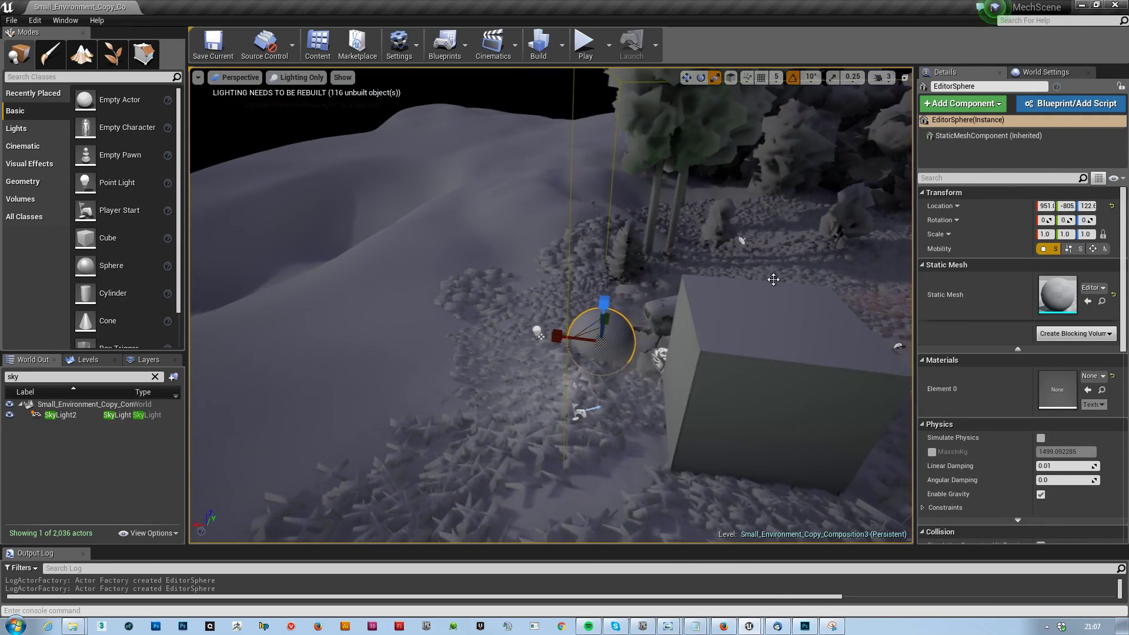
# Move the EditorSphere away from the mech and cube to about X 2301, and raise it above the ground to about Z 423
pyautogui.moveTo(558, 335); pyautogui.dragTo(326, 323)
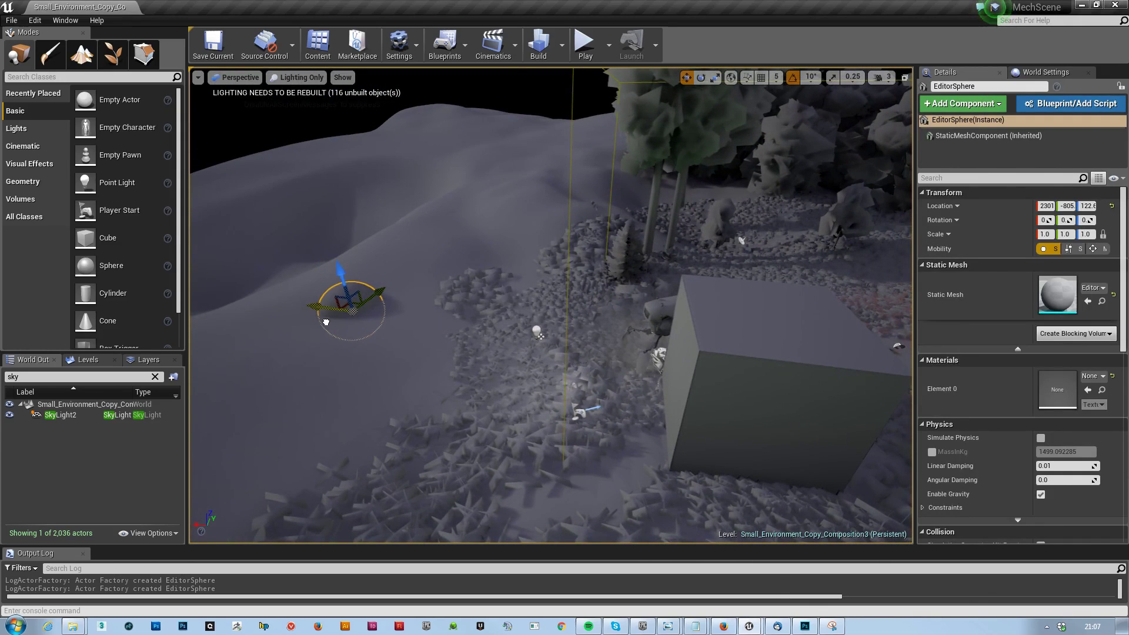
pyautogui.moveTo(342, 281); pyautogui.dragTo(340, 233)
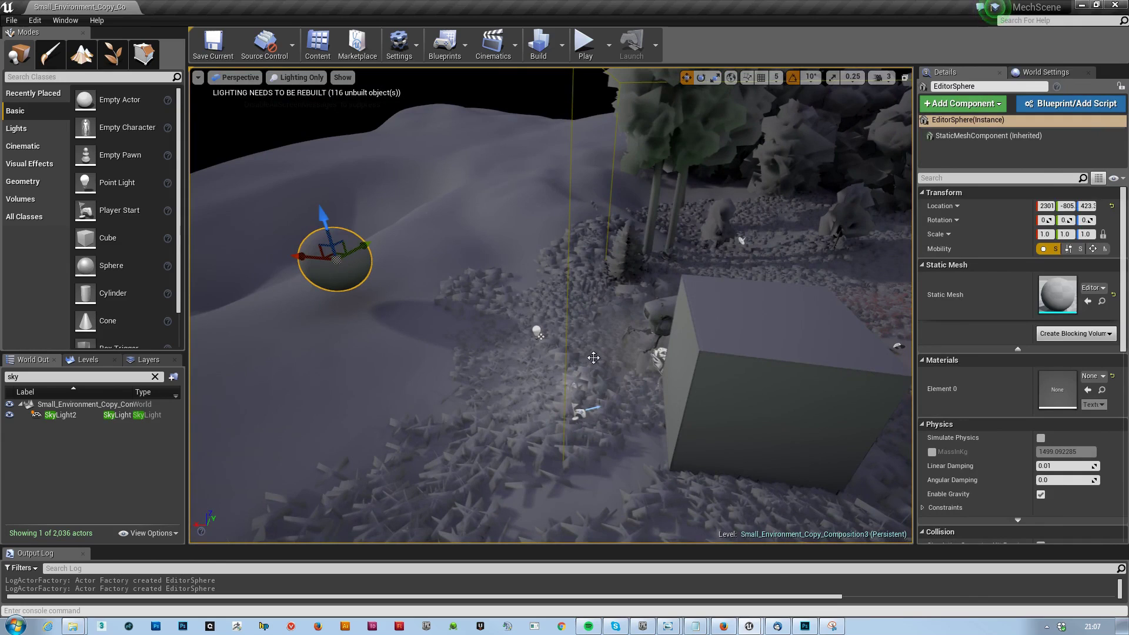
# Set the EditorSphere mesh's Distance Field Resolution to 0.0 in its build settings, apply the change and close the mesh editor
pyautogui.doubleClick(1057, 294)
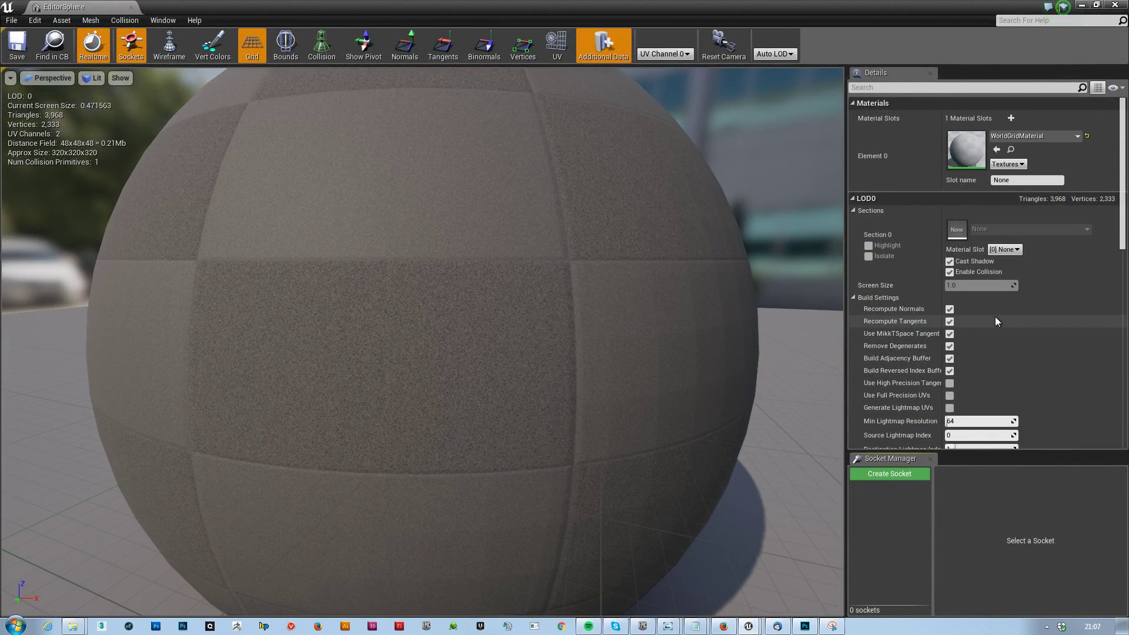
pyautogui.scroll(-4, 1004, 341)
pyautogui.scroll(4, 1004, 342)
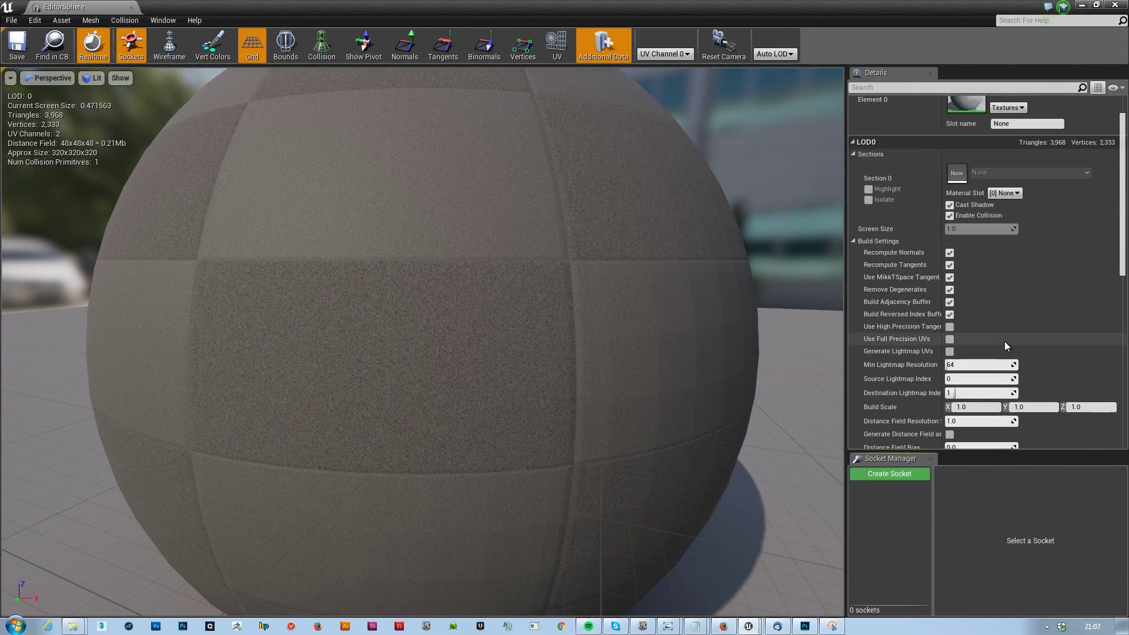
pyautogui.scroll(-4, 1004, 342)
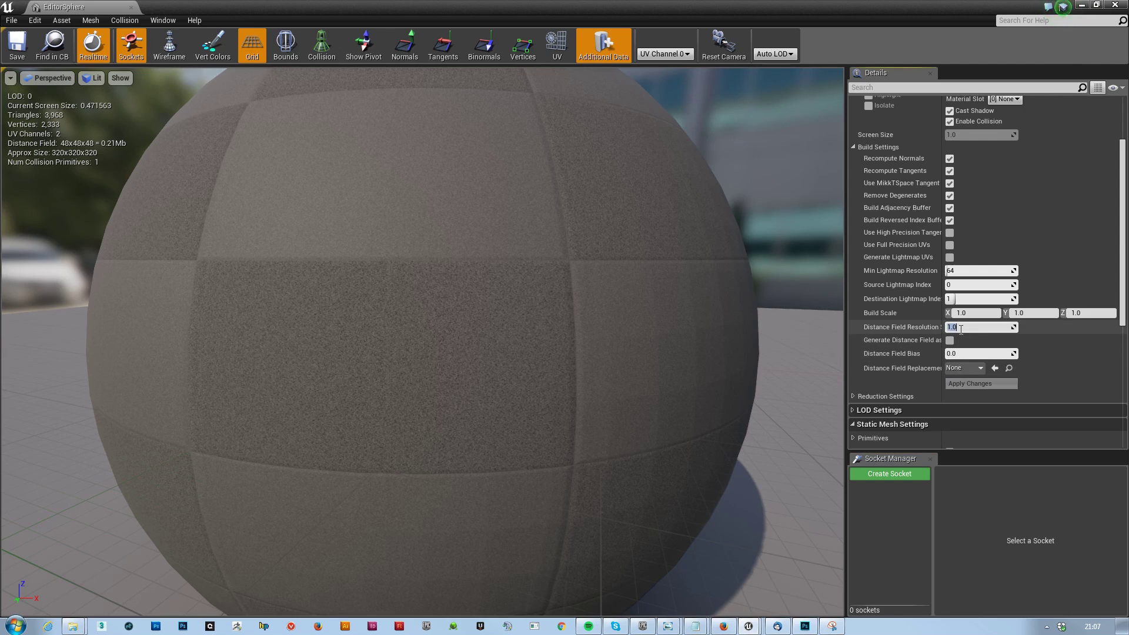
pyautogui.write('0')
pyautogui.click(988, 383)
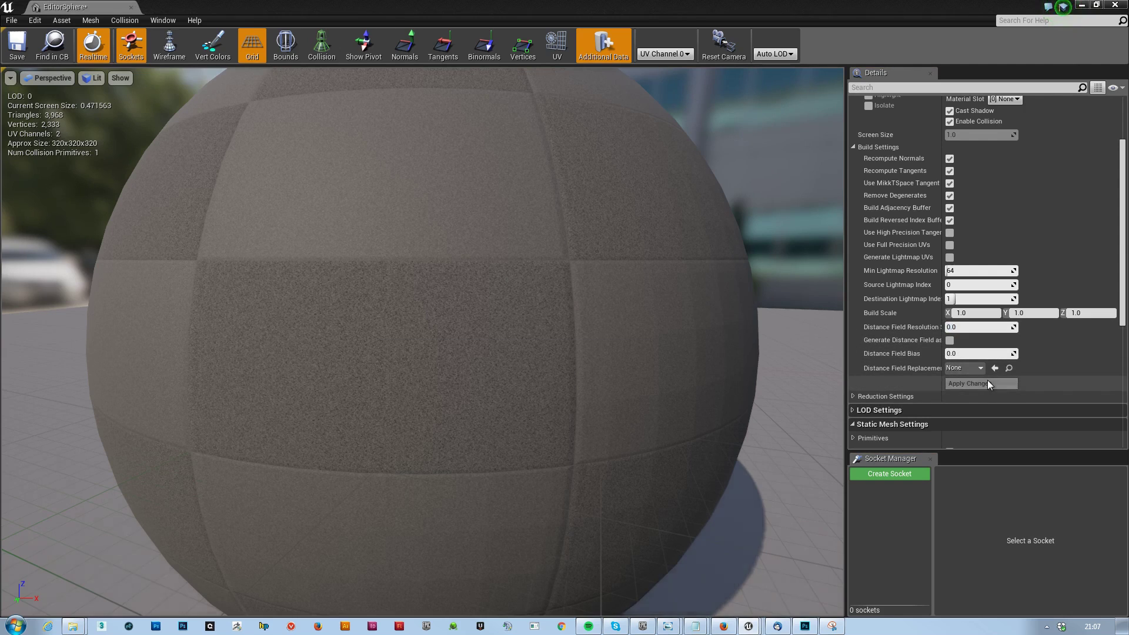
pyautogui.click(132, 8)
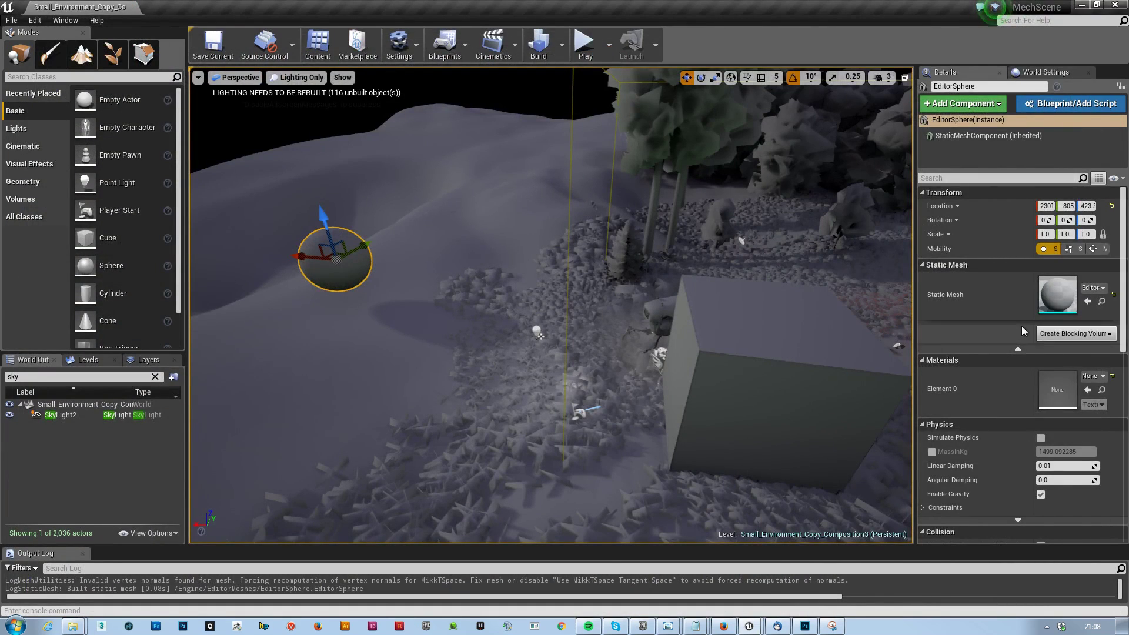
# Create a folder named Sky inside the Saralie Materials folder of the Content Browser
pyautogui.moveTo(1128, 82); pyautogui.dragTo(604, 50)
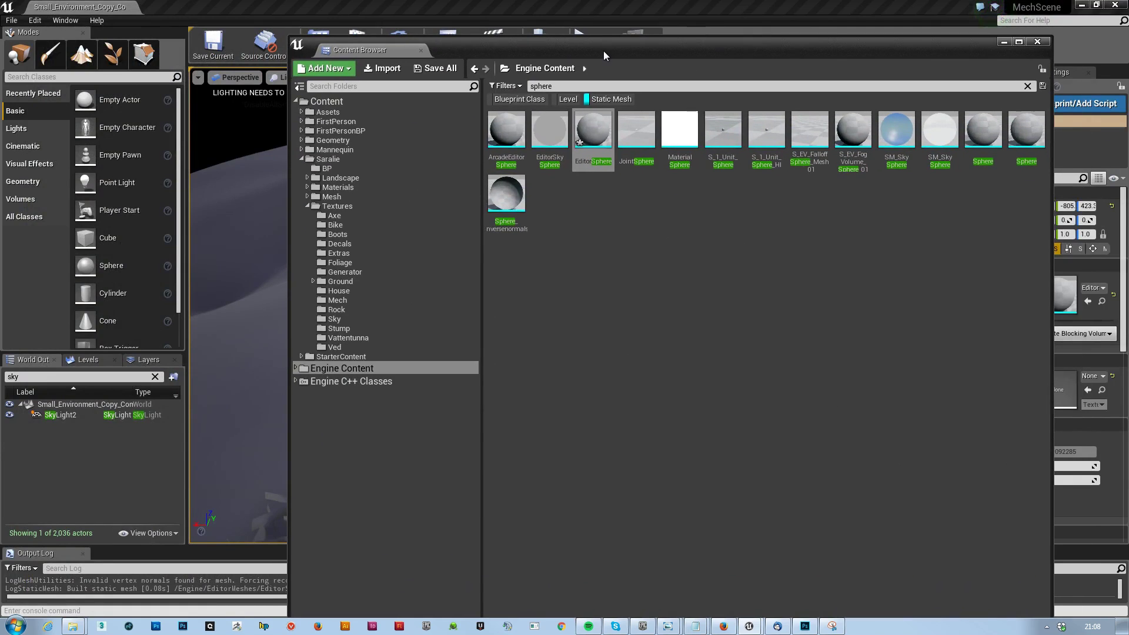
pyautogui.click(309, 205)
pyautogui.click(308, 187)
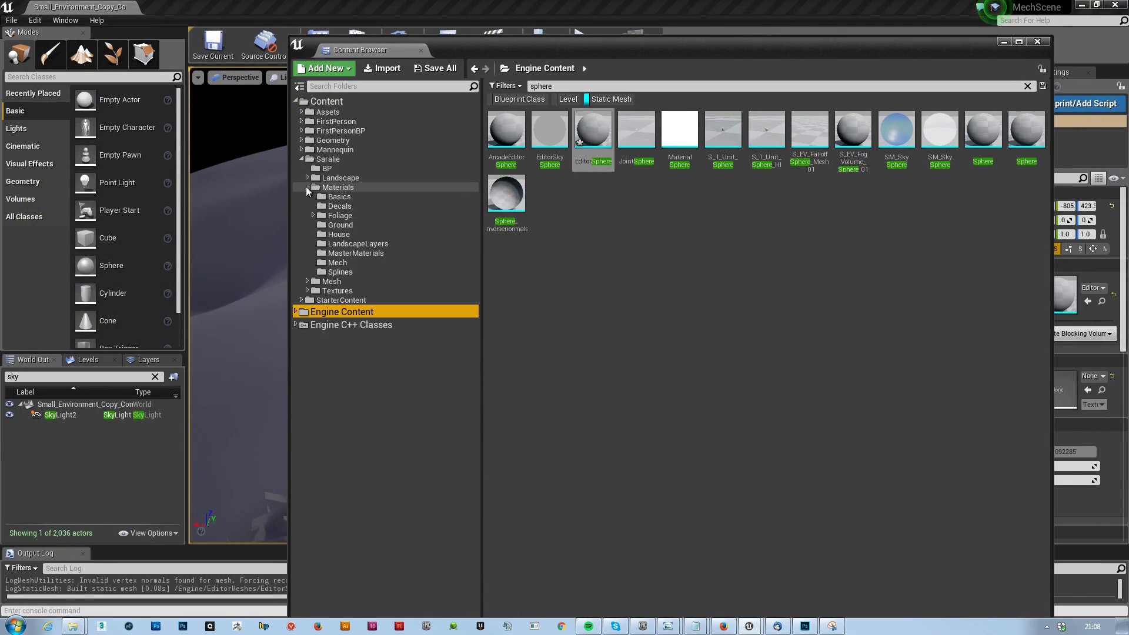
pyautogui.rightClick(340, 188)
pyautogui.click(386, 195)
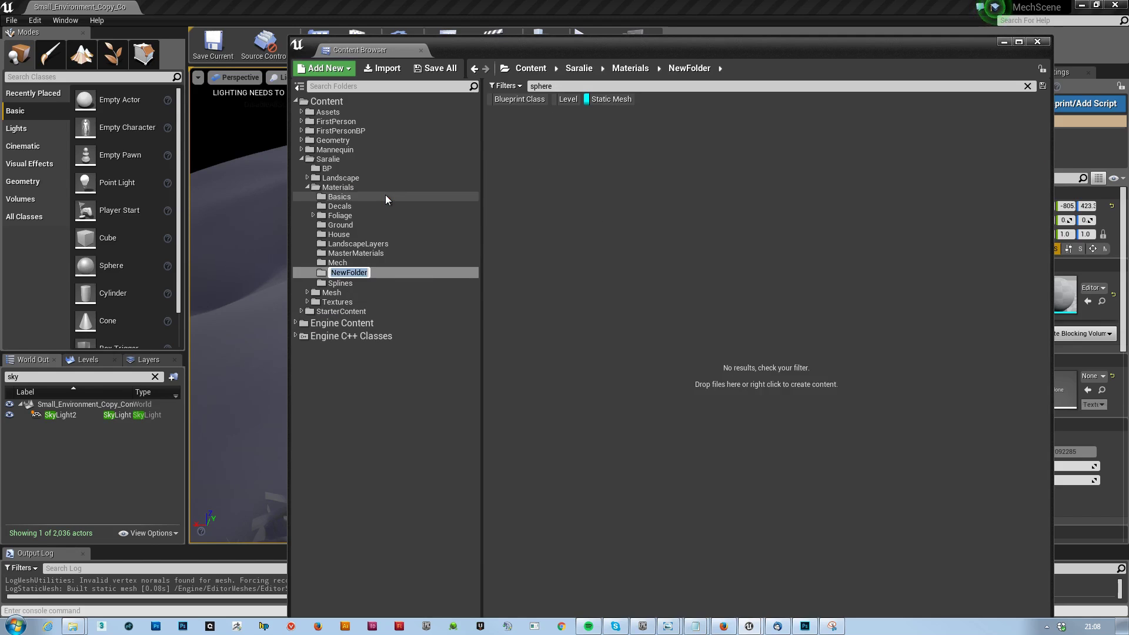
pyautogui.write('Sky')
pyautogui.press('Return')
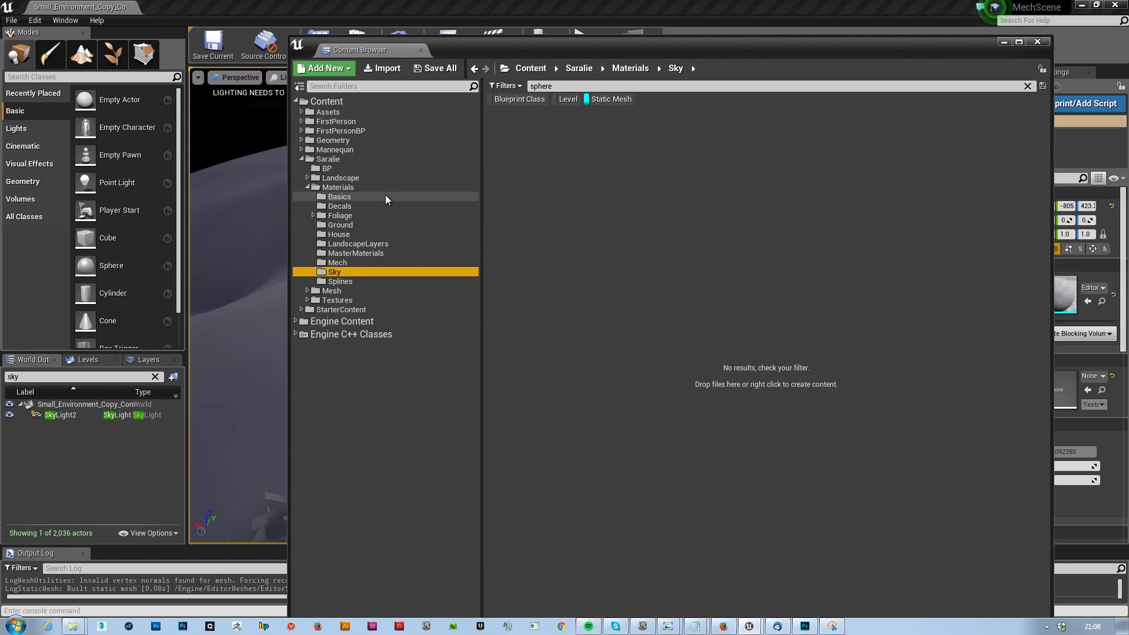
# Clear the static mesh filter and search text, and create a material named M_Sky_Master in the Sky folder
pyautogui.click(598, 99)
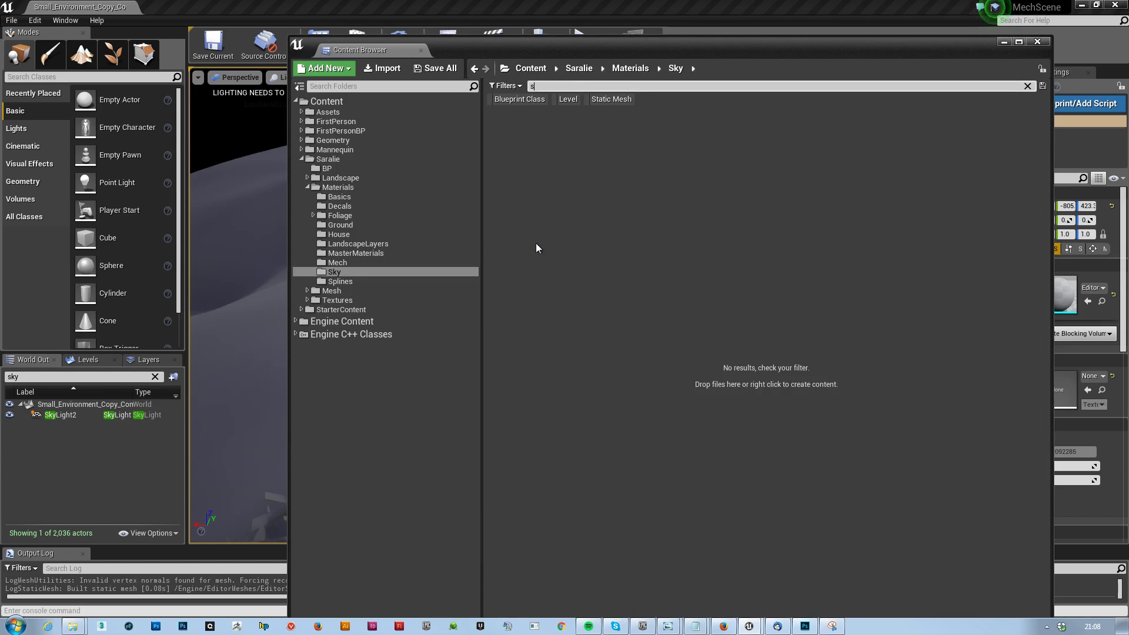
pyautogui.press('BackSpace')
pyautogui.rightClick(530, 184)
pyautogui.click(580, 302)
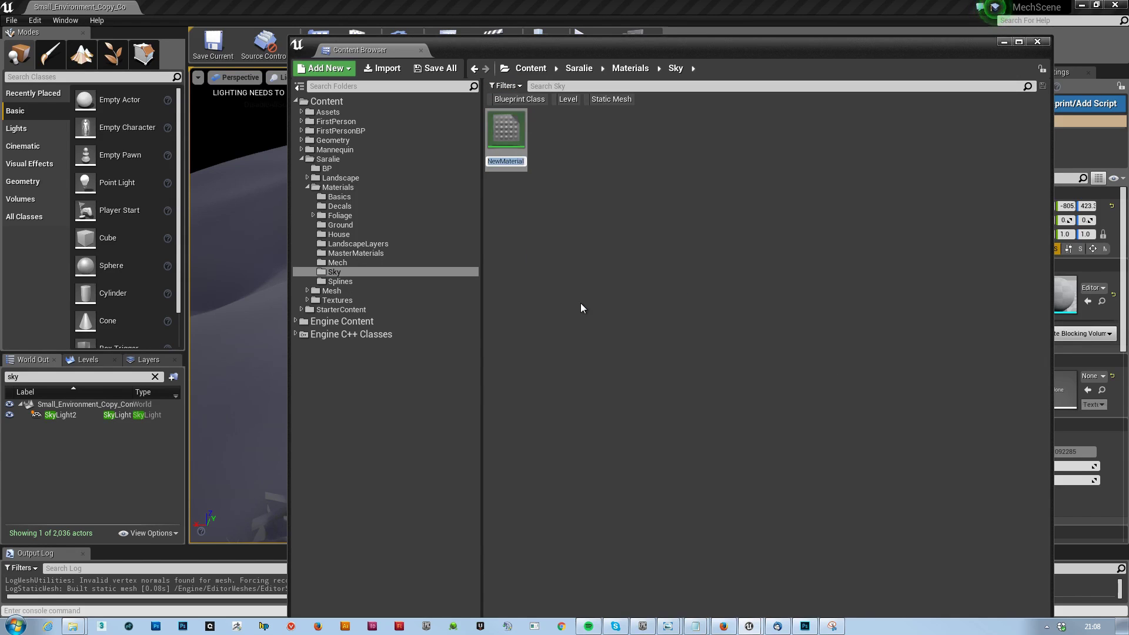
pyautogui.write('M_Sky')
pyautogui.write('_Master')
pyautogui.press('Return')
# Open M_Sky_Master for editing and set its shading model to Unlit
pyautogui.doubleClick(507, 133)
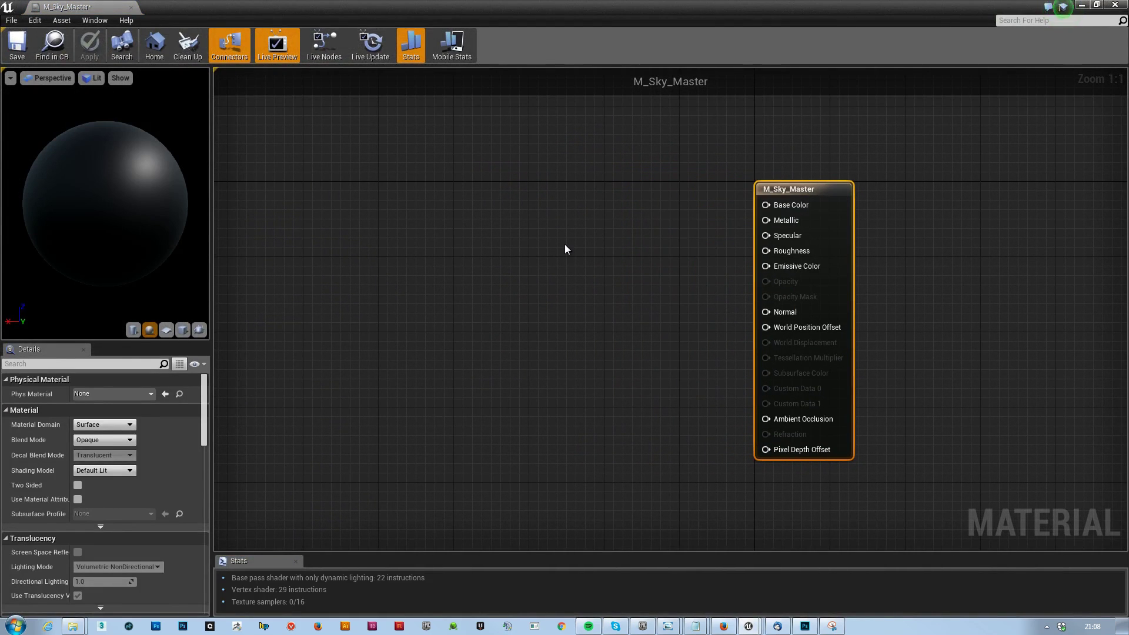
pyautogui.click(565, 244)
pyautogui.click(124, 441)
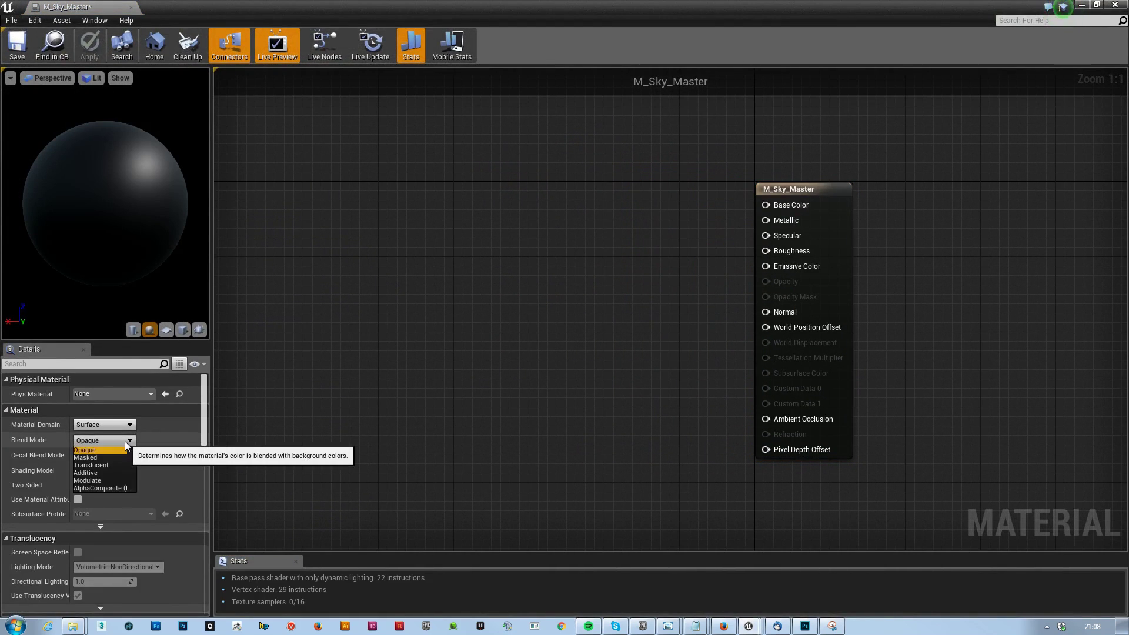
pyautogui.click(125, 441)
pyautogui.click(112, 470)
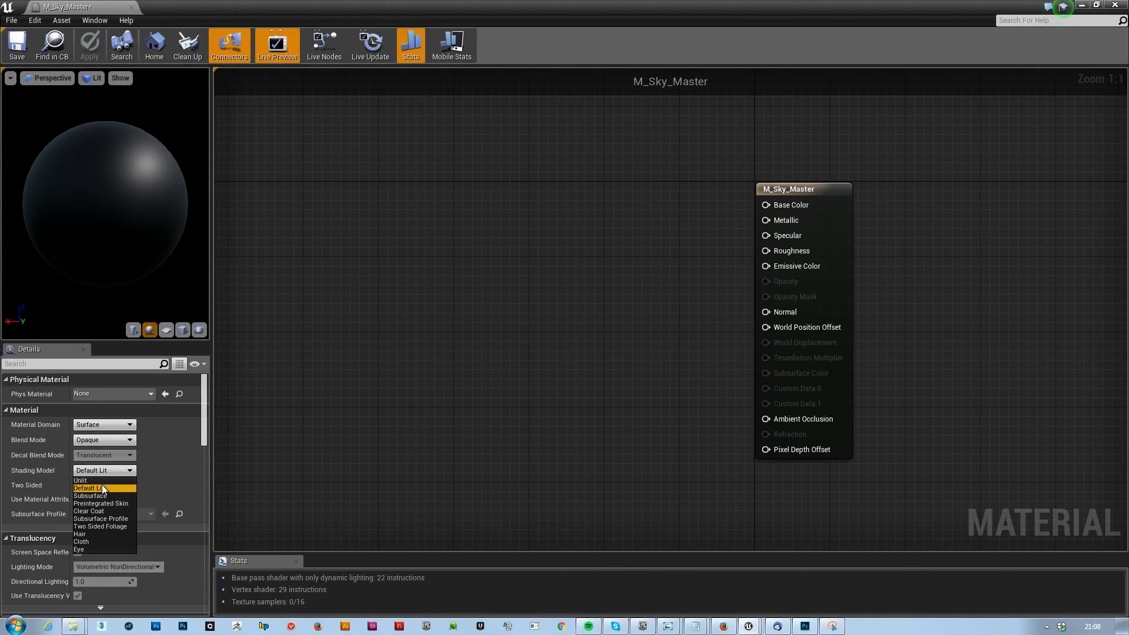
pyautogui.click(98, 480)
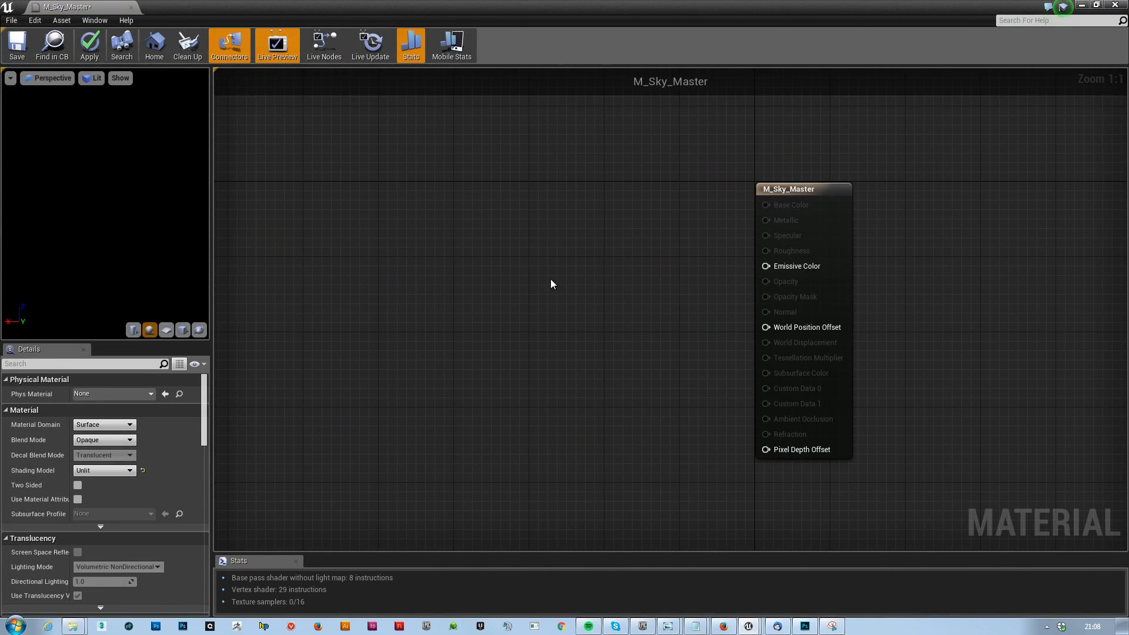
# Add the Sky texture from the Textures Sky folder to the M_Sky_Master graph as a Texture Sample
pyautogui.moveTo(560, 304); pyautogui.dragTo(663, 306, button='right')
pyautogui.moveTo(365, 4); pyautogui.dragTo(336, 131)
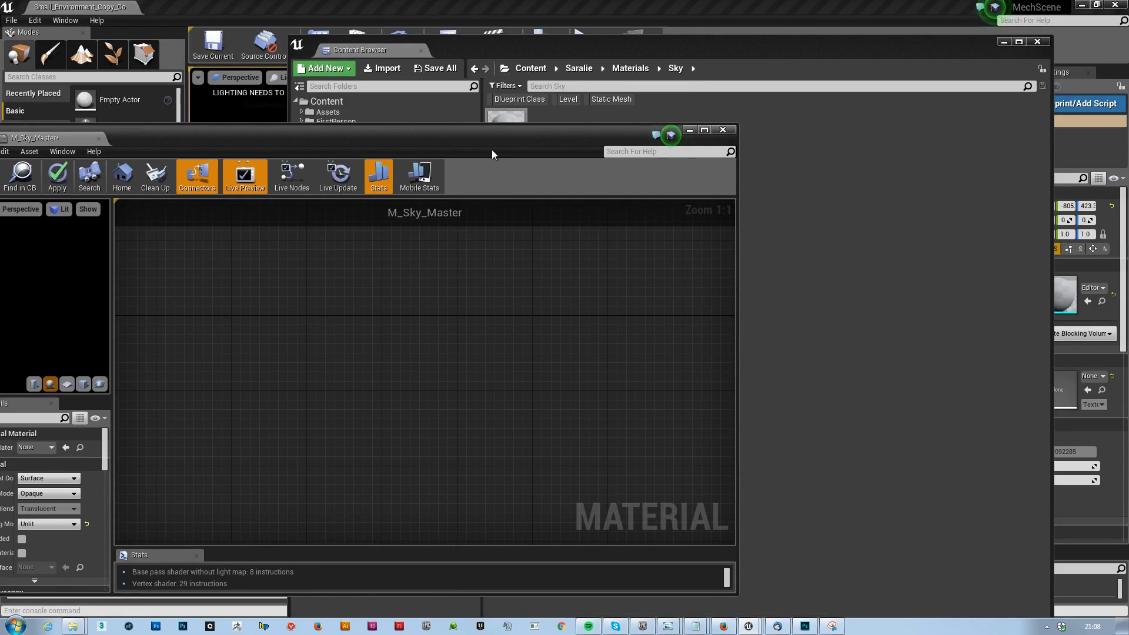
pyautogui.click(569, 45)
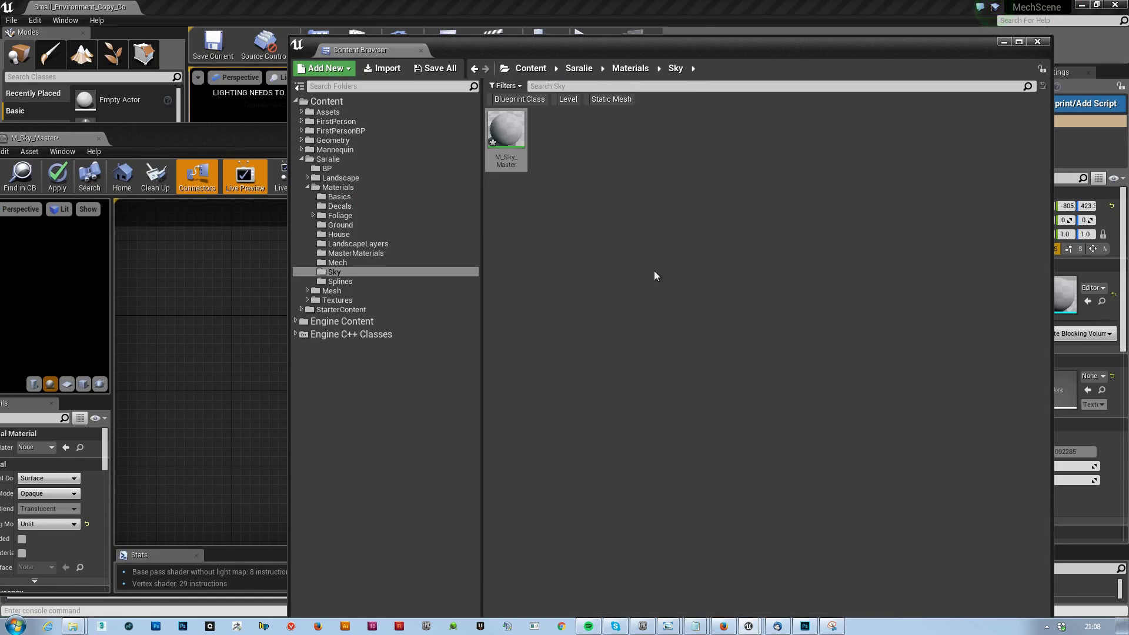
pyautogui.click(335, 300)
pyautogui.click(308, 300)
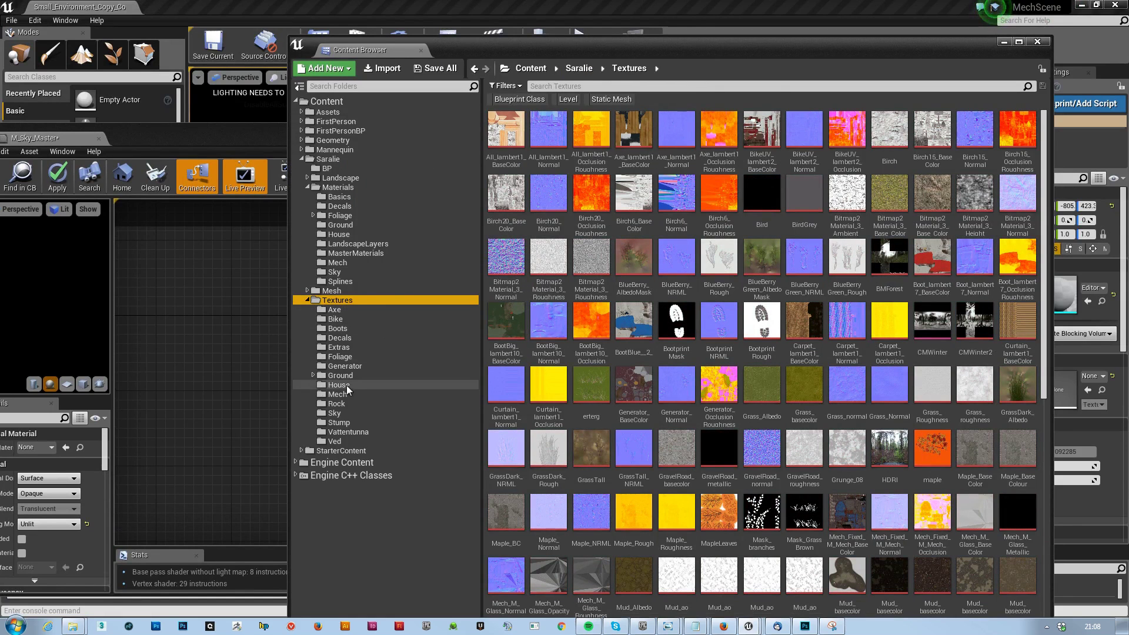
pyautogui.click(366, 412)
pyautogui.moveTo(506, 130); pyautogui.dragTo(198, 330)
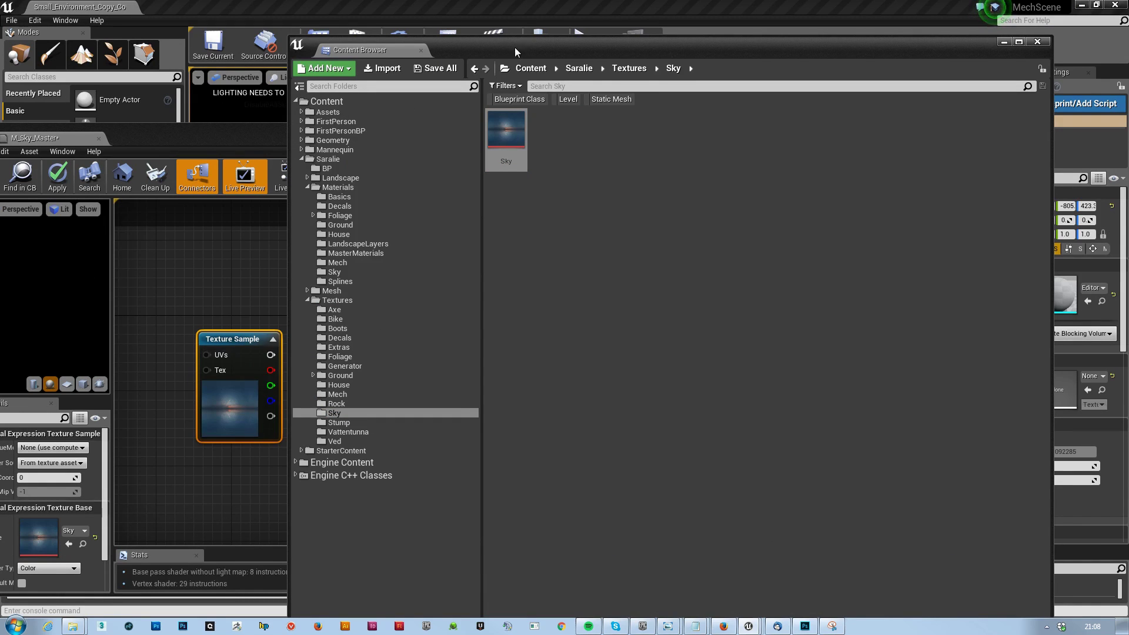
# Connect the Texture Sample's RGB output to Emissive Color, place the node closer to the material node, and apply the material
pyautogui.moveTo(515, 48); pyautogui.dragTo(1128, 122)
pyautogui.click(704, 130)
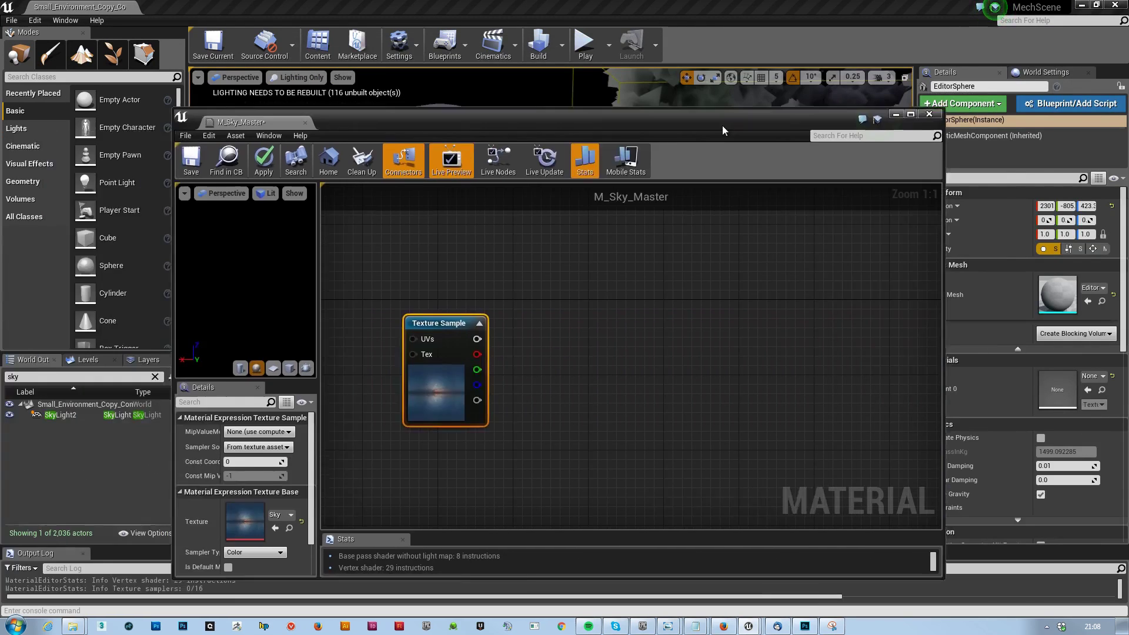
pyautogui.moveTo(465, 283); pyautogui.dragTo(452, 258)
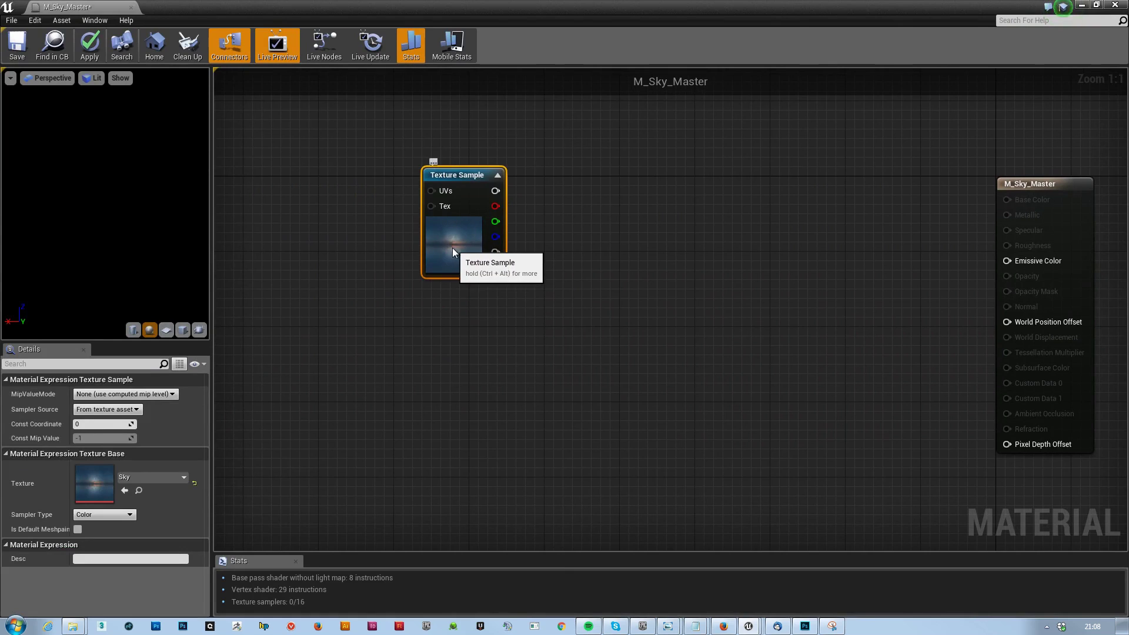
pyautogui.moveTo(683, 336); pyautogui.dragTo(609, 340, button='right')
pyautogui.scroll(-2, 609, 340)
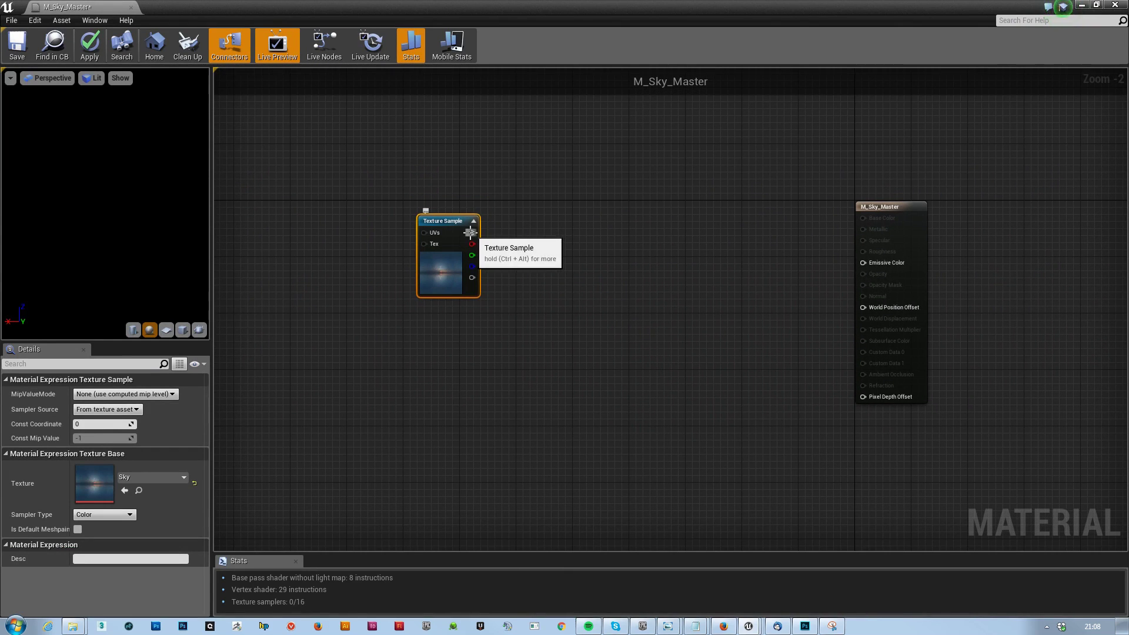
pyautogui.moveTo(470, 232); pyautogui.dragTo(861, 263)
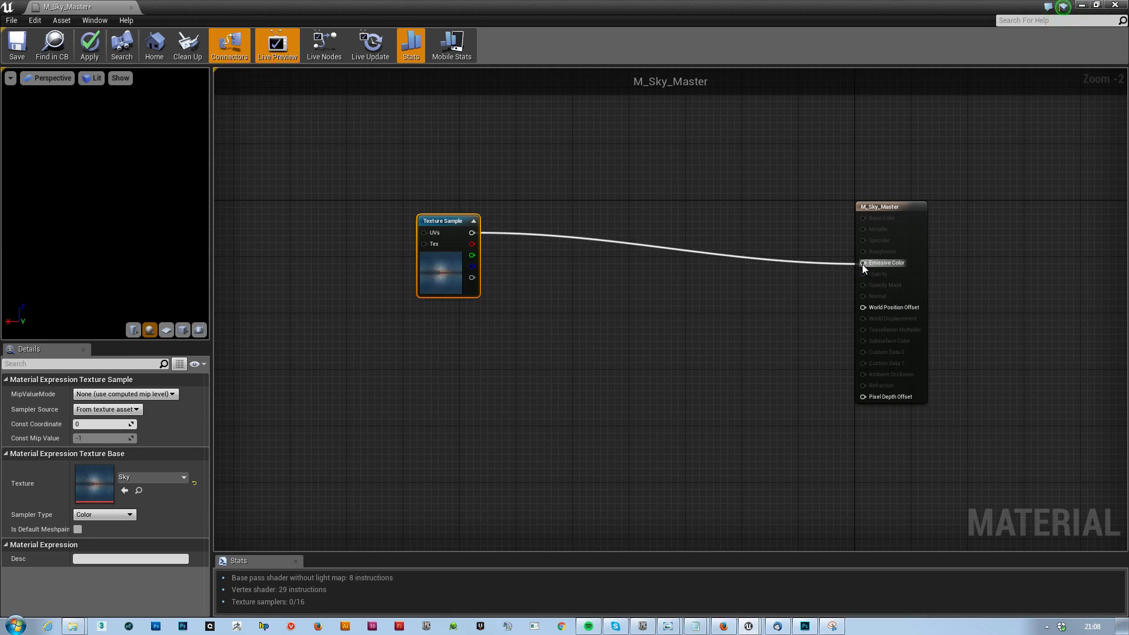
pyautogui.moveTo(471, 378); pyautogui.dragTo(622, 410, button='right')
pyautogui.moveTo(158, 199); pyautogui.dragTo(82, 197)
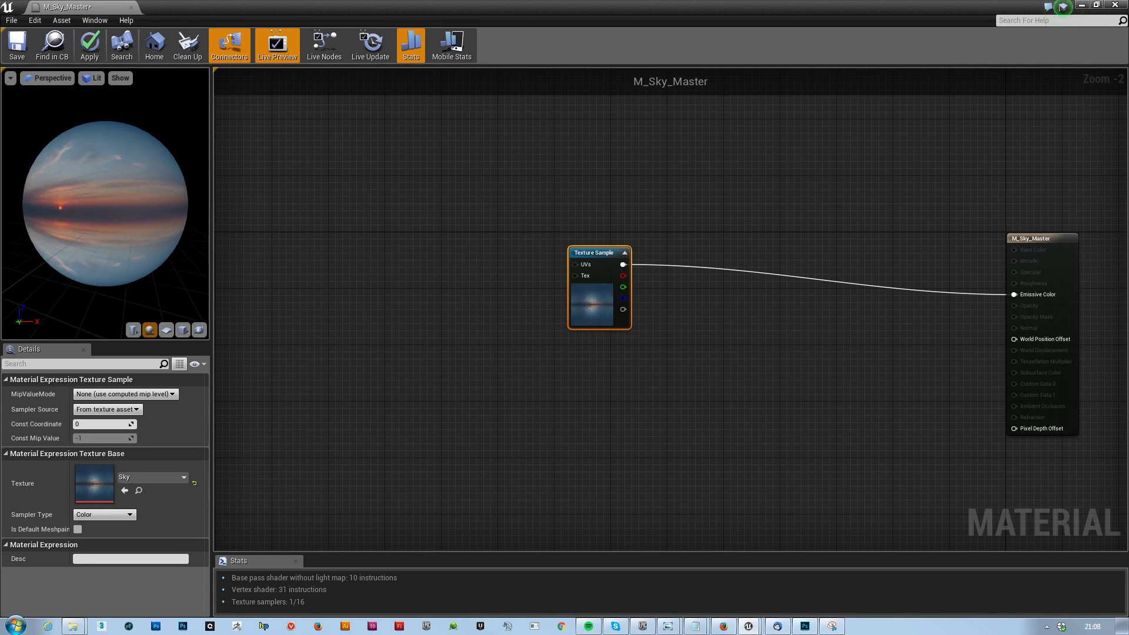
pyautogui.moveTo(575, 326); pyautogui.dragTo(653, 348)
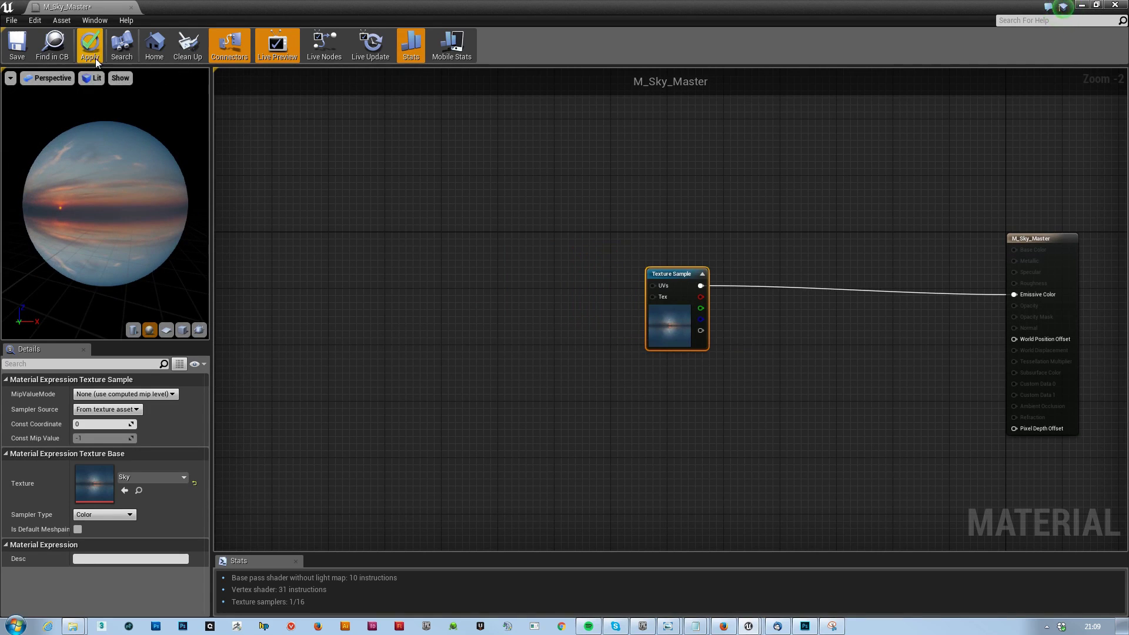
pyautogui.press('Return')
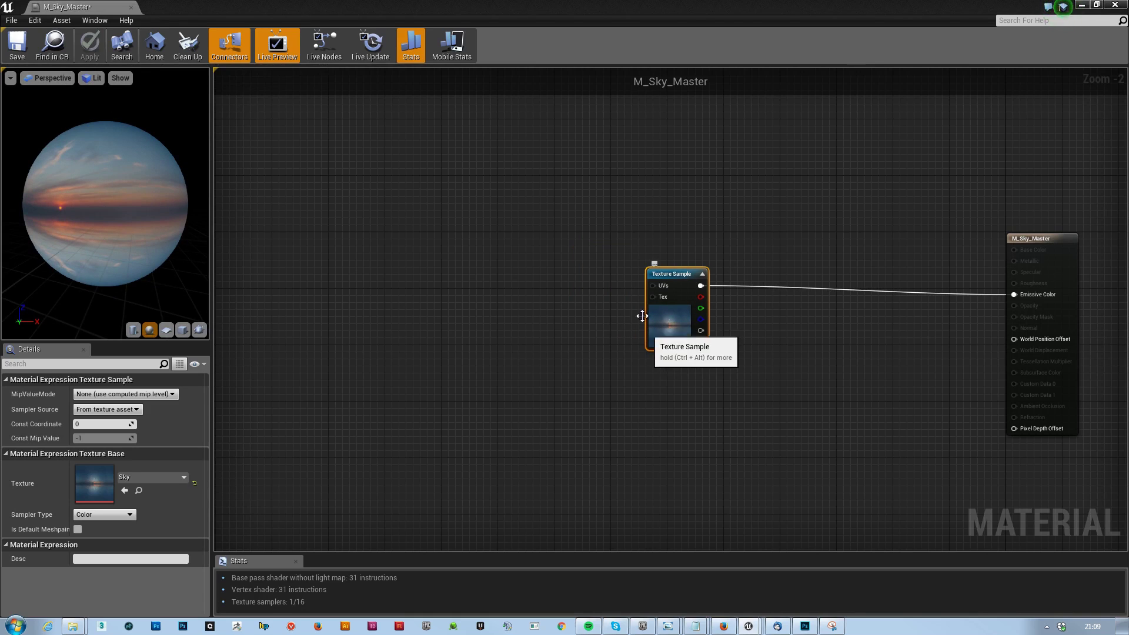
# Assign the M_Sky_Master material to the EditorSphere in the level and inspect the textured sphere up close
pyautogui.doubleClick(347, 10)
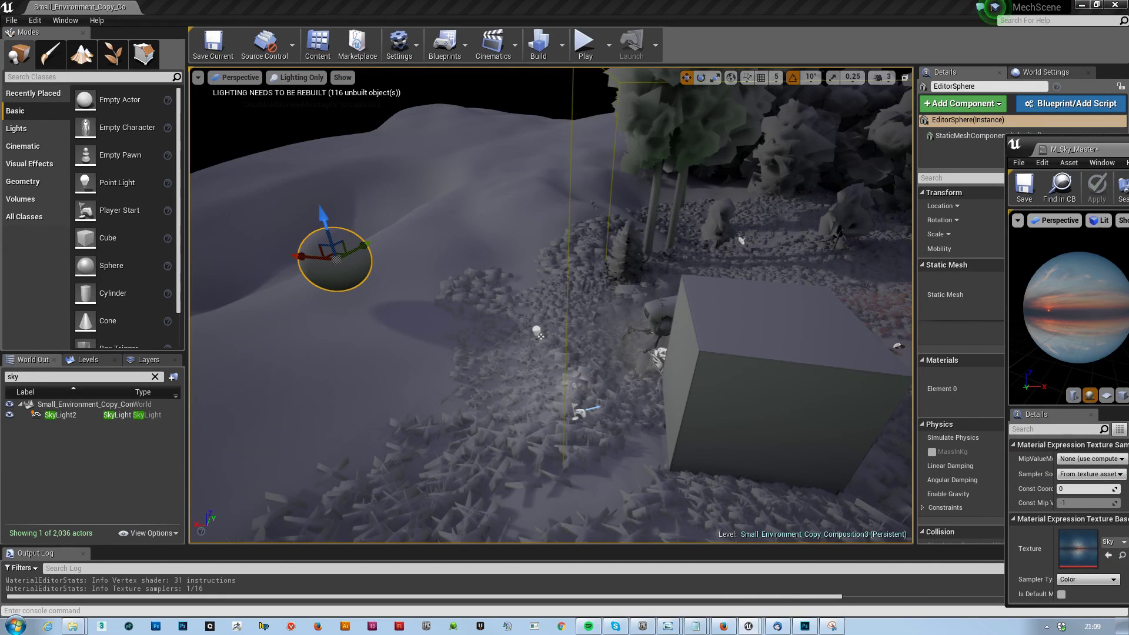
pyautogui.moveTo(1106, 152); pyautogui.dragTo(1005, 251)
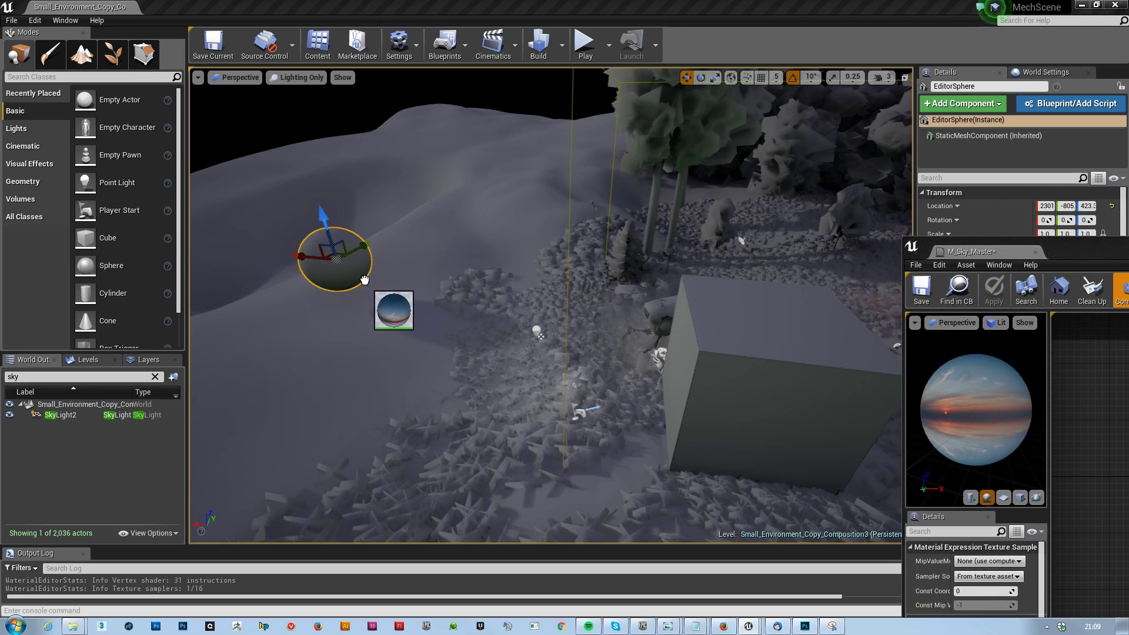
pyautogui.moveTo(1079, 260); pyautogui.dragTo(1128, 253)
pyautogui.moveTo(376, 274); pyautogui.dragTo(194, 270, button='right')
pyautogui.press('w')
pyautogui.press('w')
pyautogui.press('a')
pyautogui.press('s')
pyautogui.press('s')
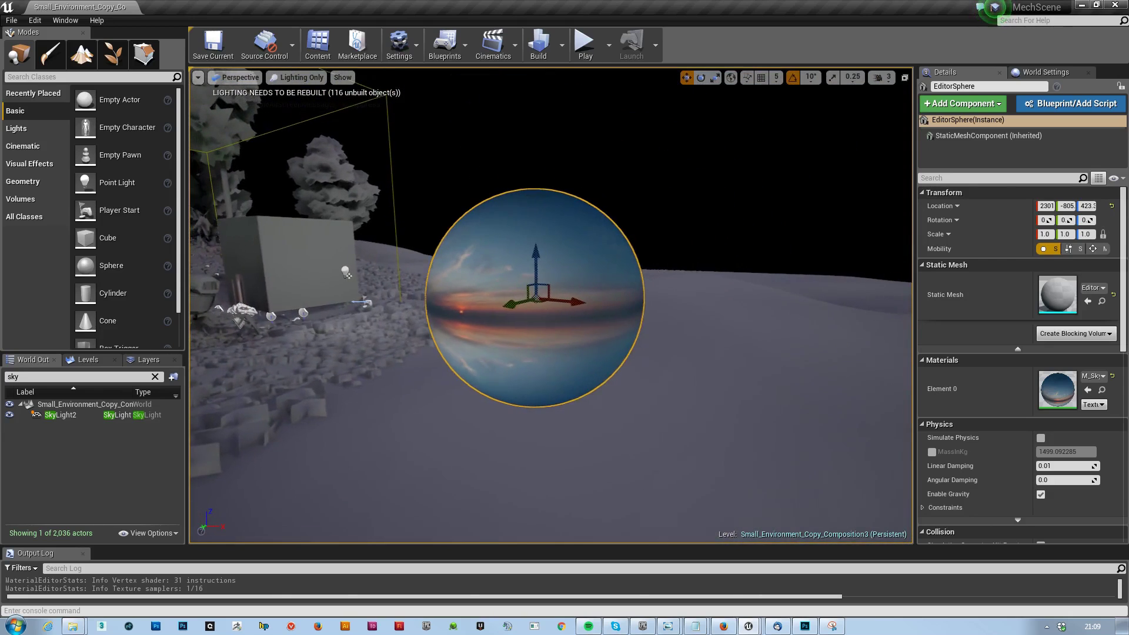
# Return to the M_Sky_Master material graph and maximize its editor window
pyautogui.moveTo(1128, 169); pyautogui.dragTo(657, 169)
pyautogui.doubleClick(657, 169)
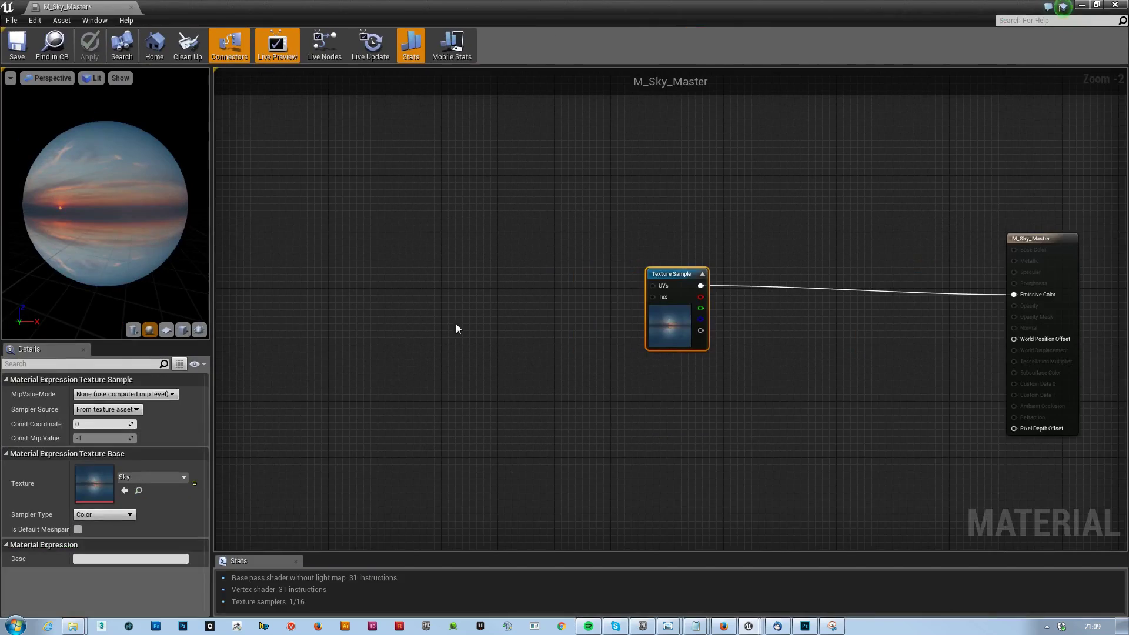